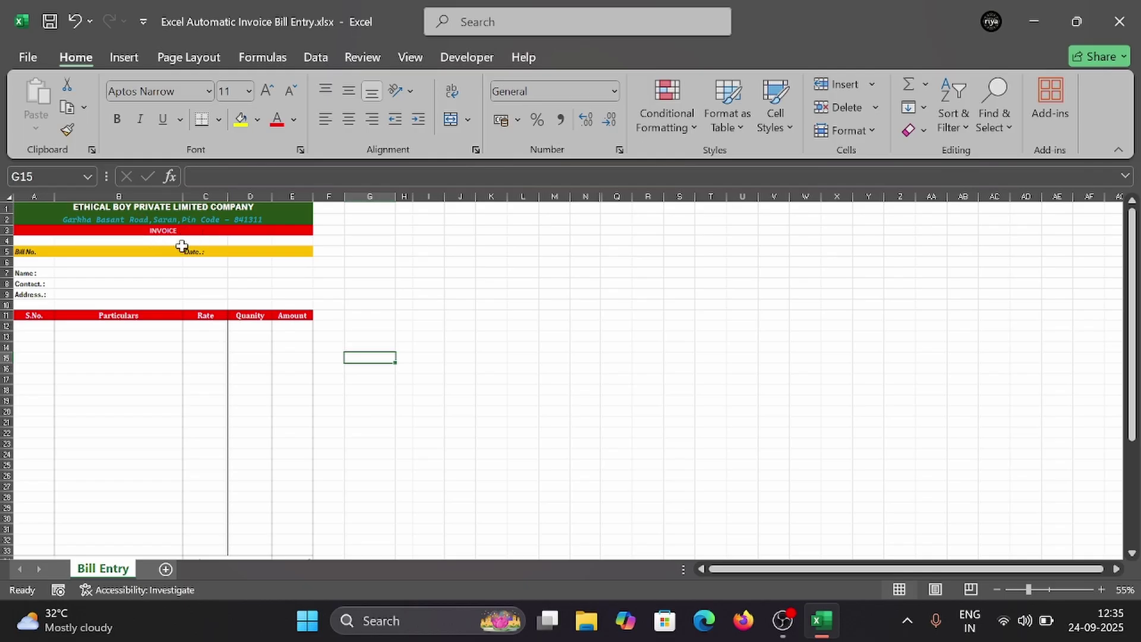
Step: Enter the bill number in cell B5 beside the Bill No label
left_click(96, 253)
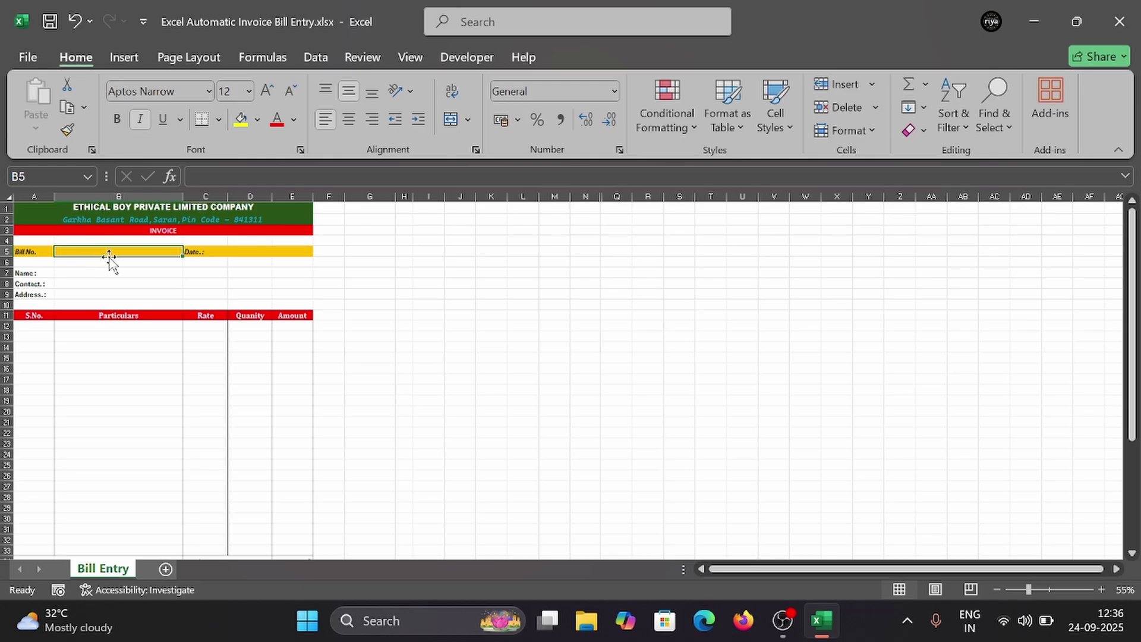
type("34567564")
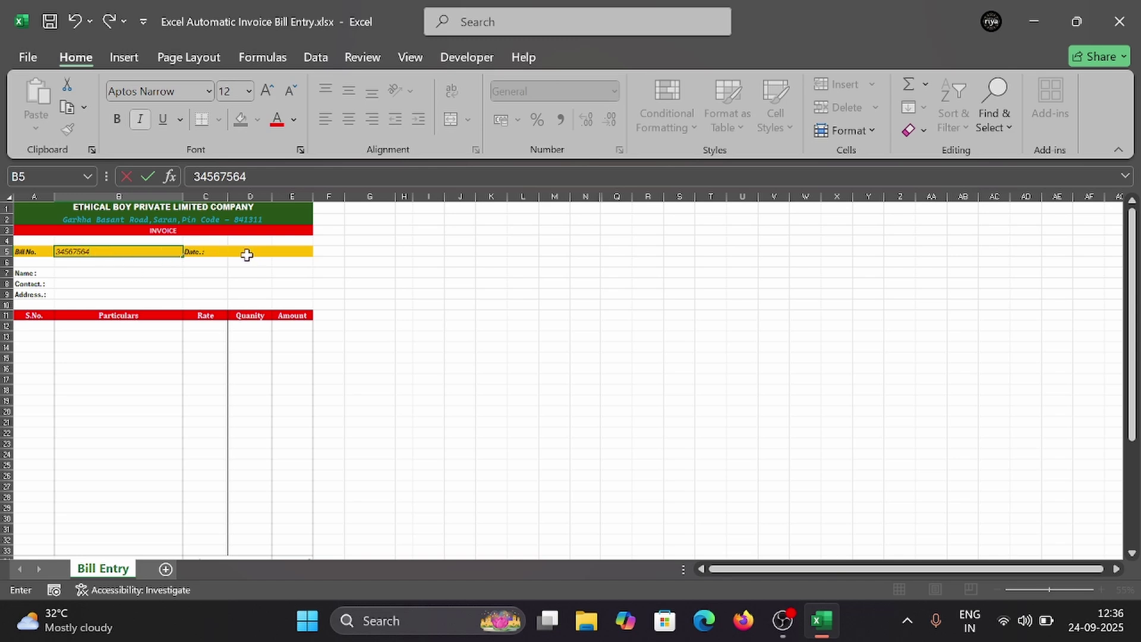
left_click(245, 254)
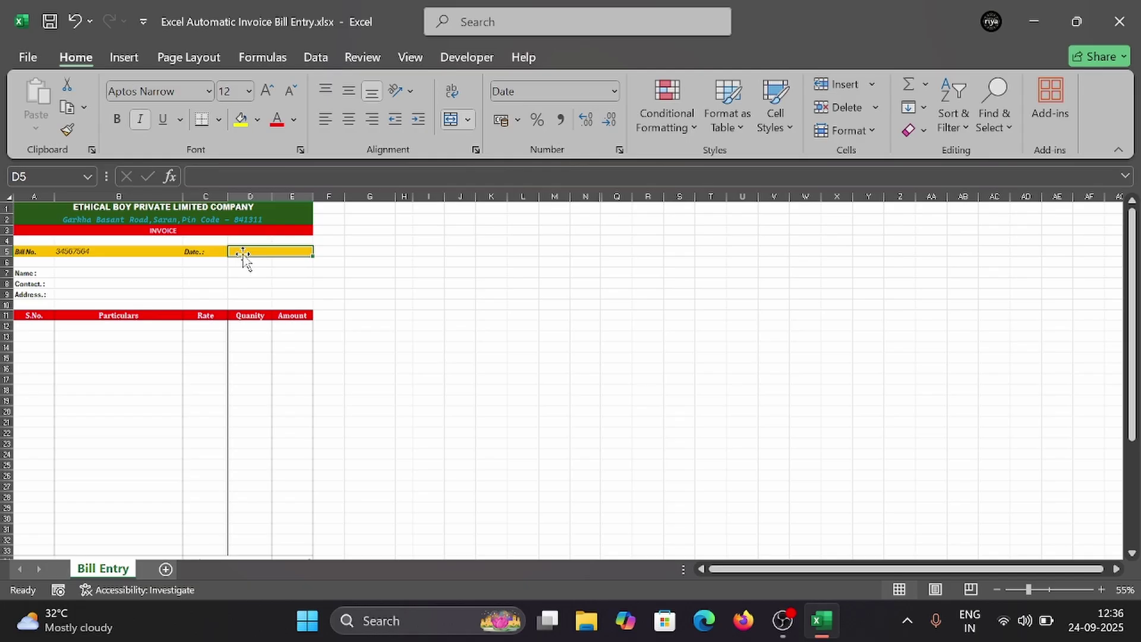
Step: Enter date 09/10/2025 in D5, then the customer's name, contact number and address in B7:B9
type("09/10/2025")
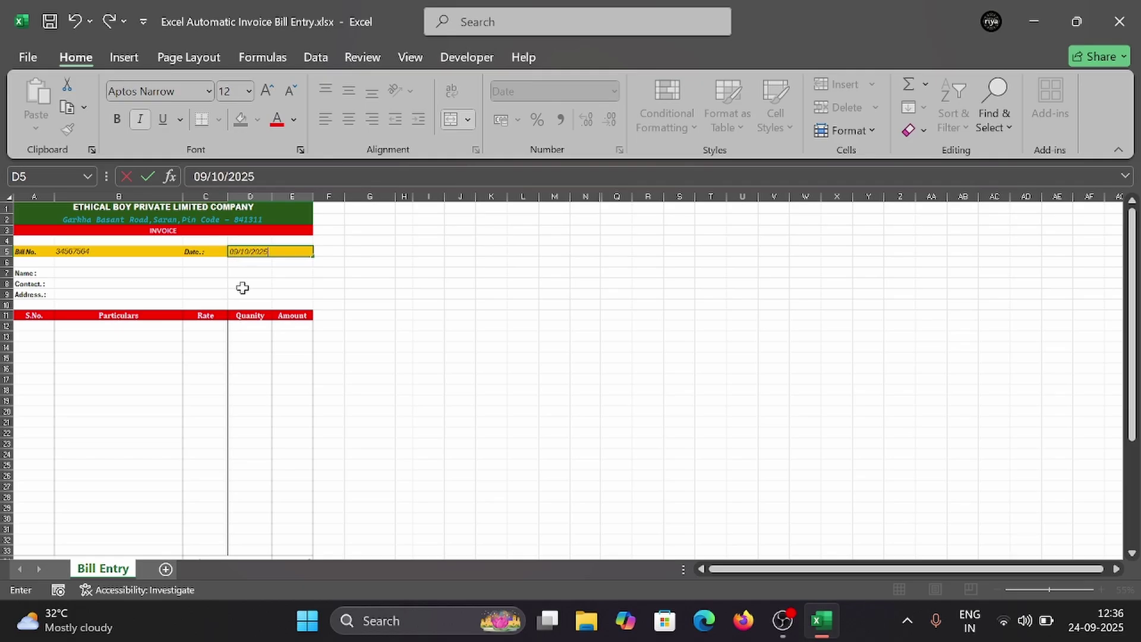
left_click(126, 271)
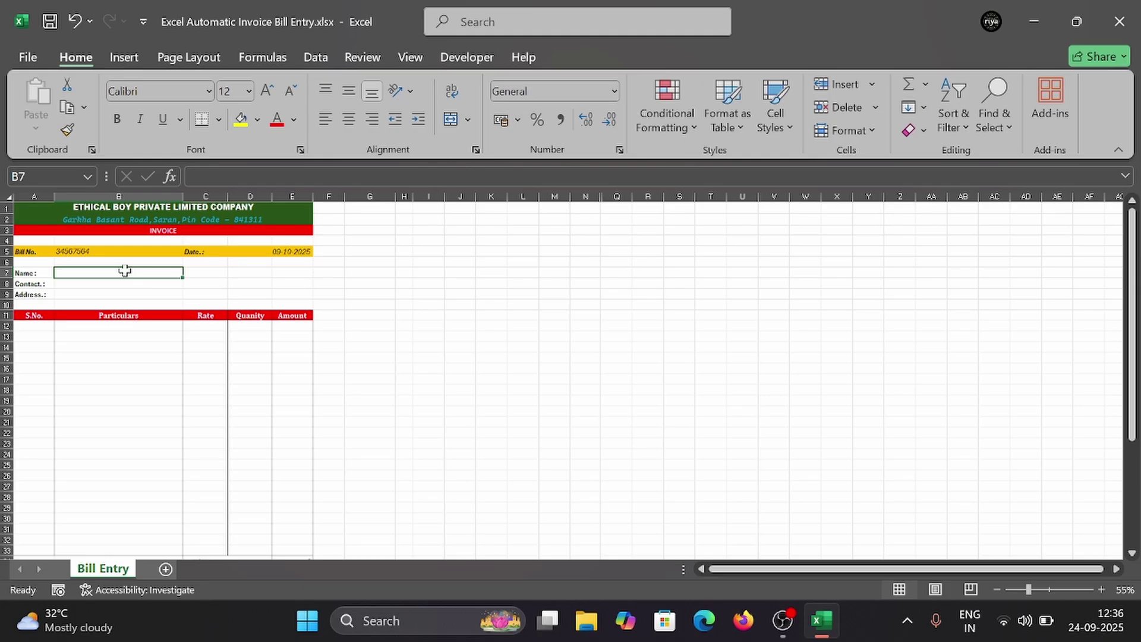
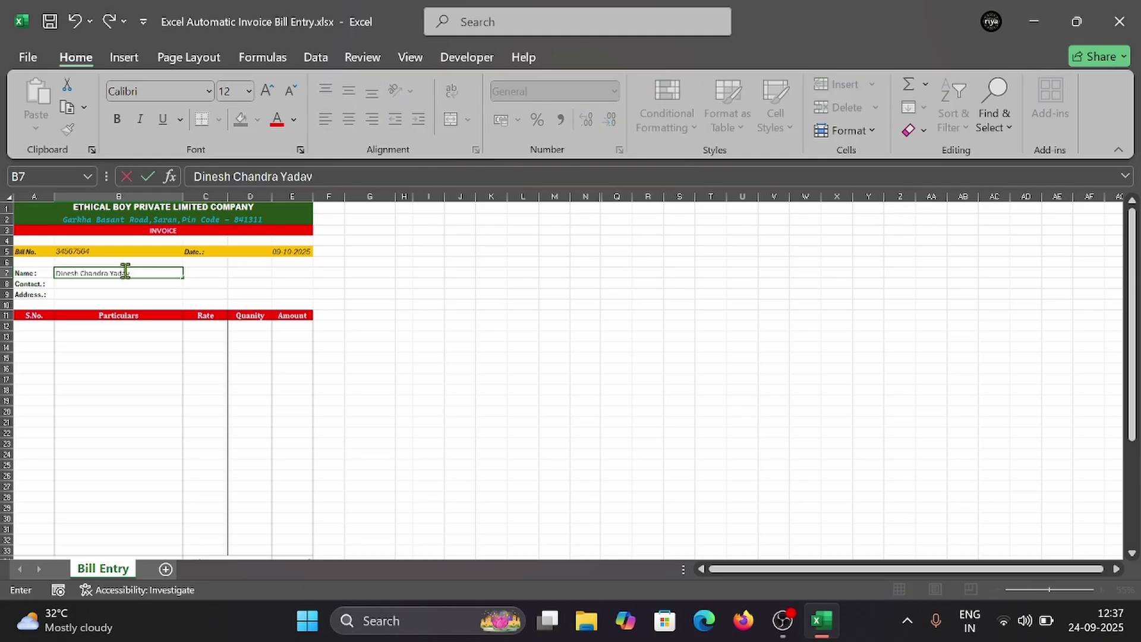
left_click(110, 286)
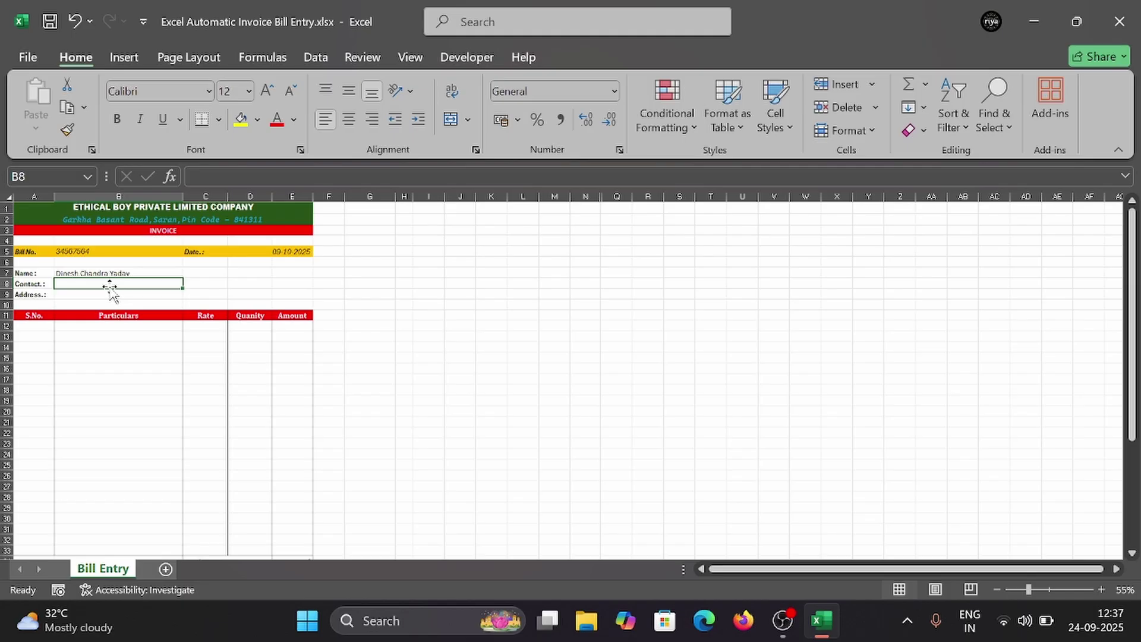
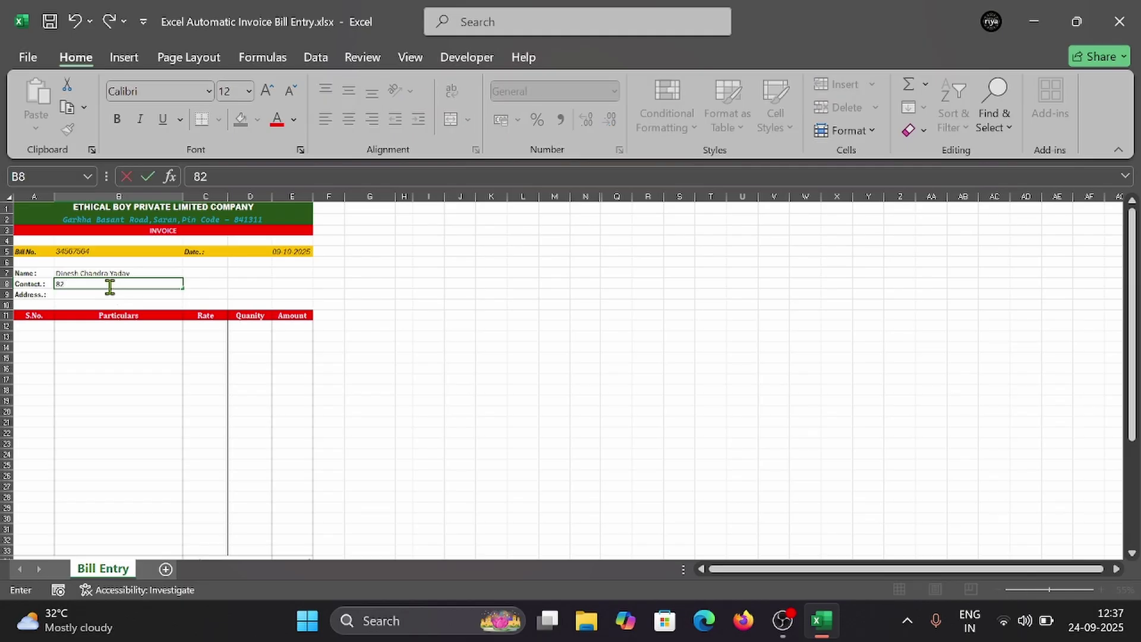
left_click(111, 294)
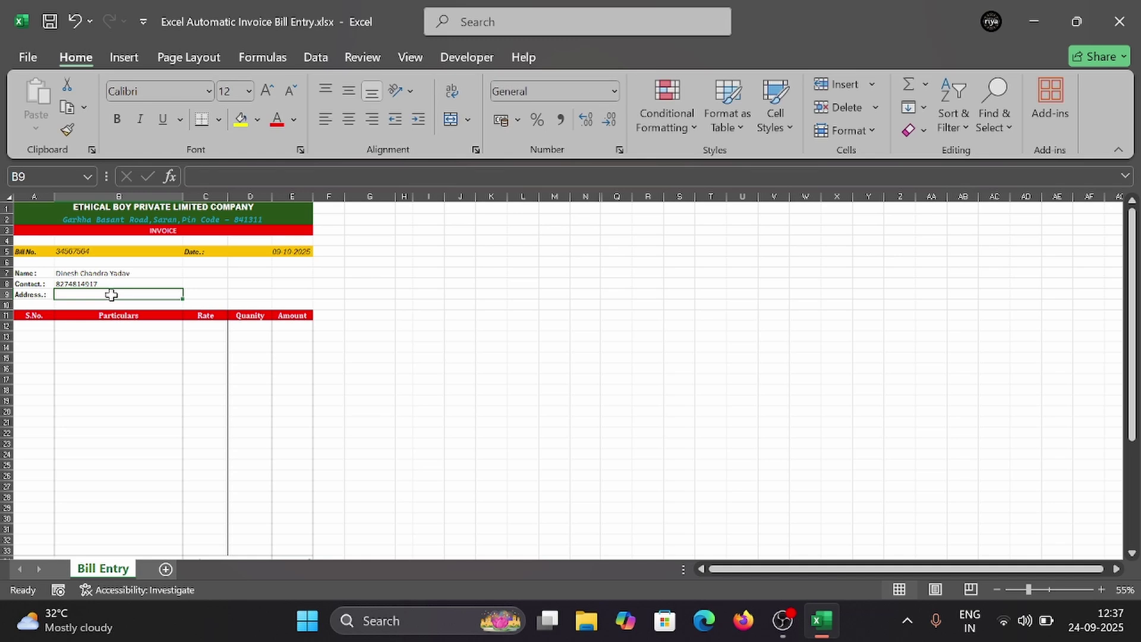
type("Garkha")
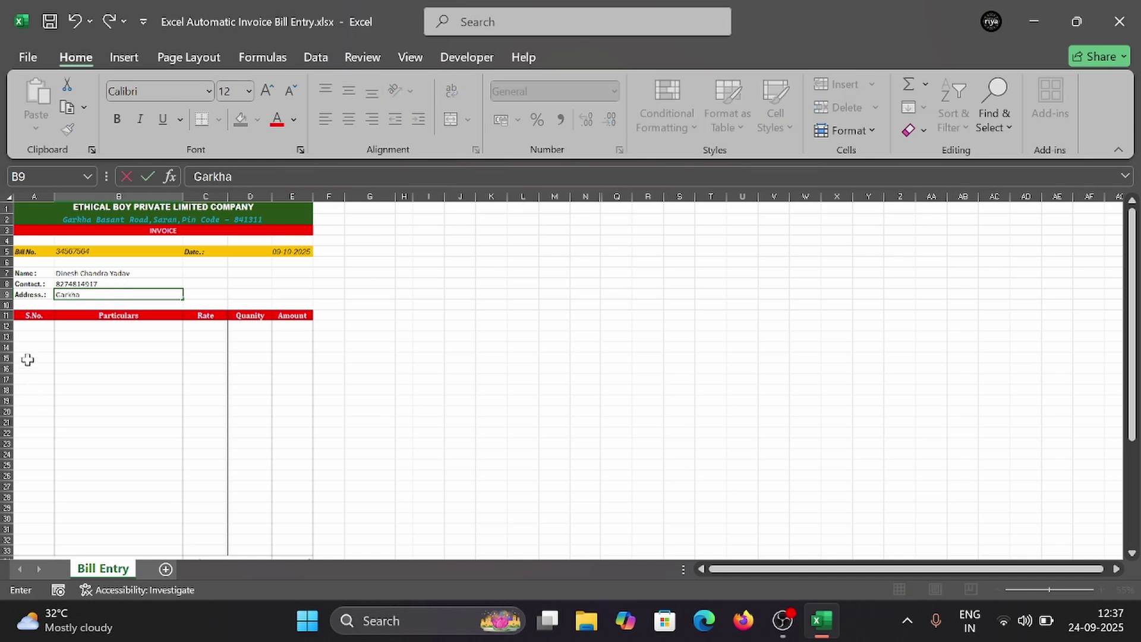
left_click(23, 327)
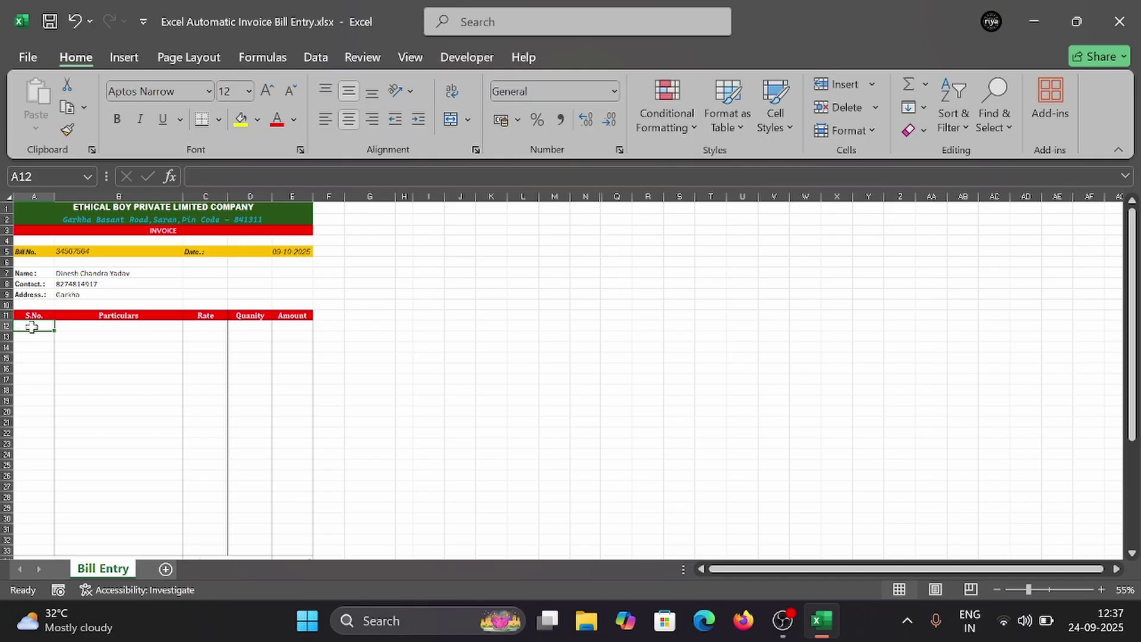
Step: Enter serial number 1 and choose Moniter(19 inch) as the first item in row 12
type("1")
left_click(80, 326)
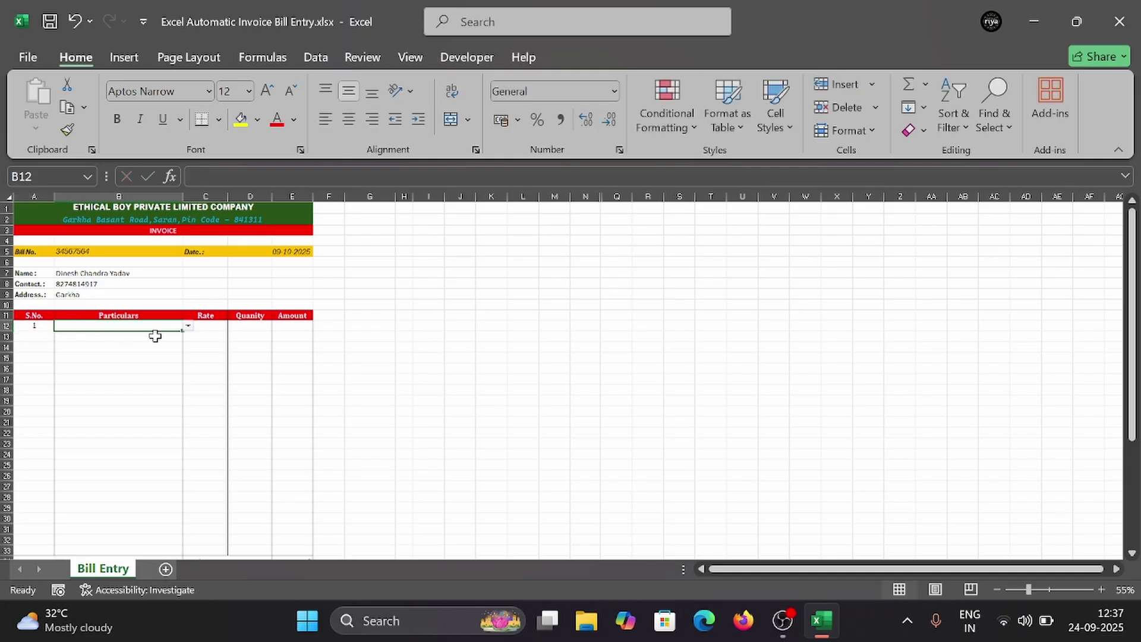
left_click(189, 328)
left_click(116, 344)
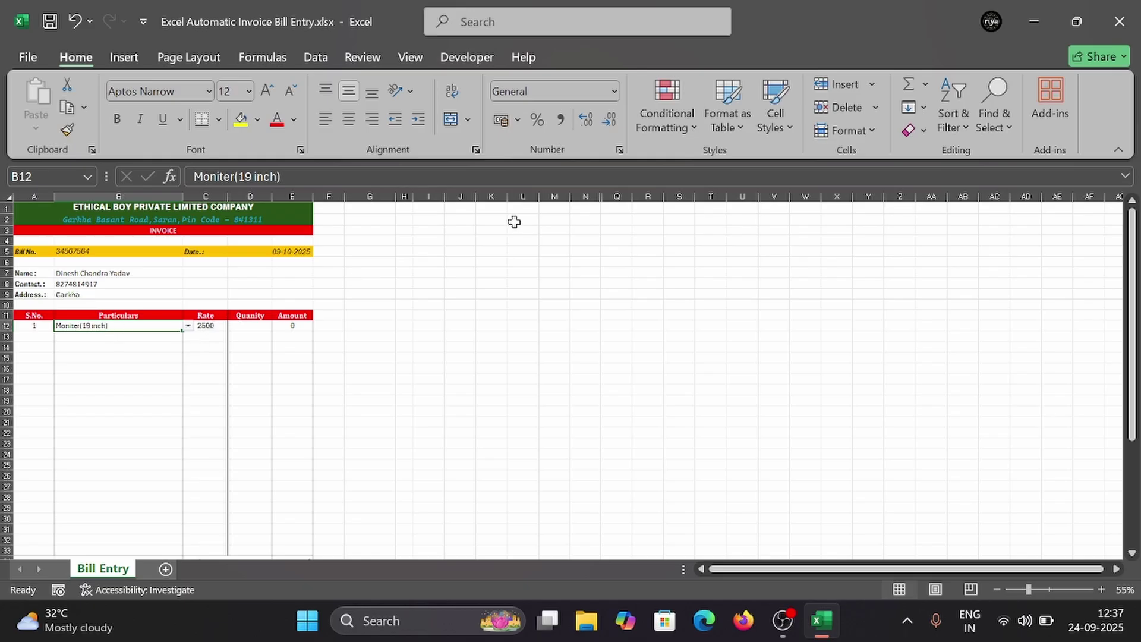
Step: Unhide the product and rate list columns and set the monitor's quantity to 2
double_click(601, 197)
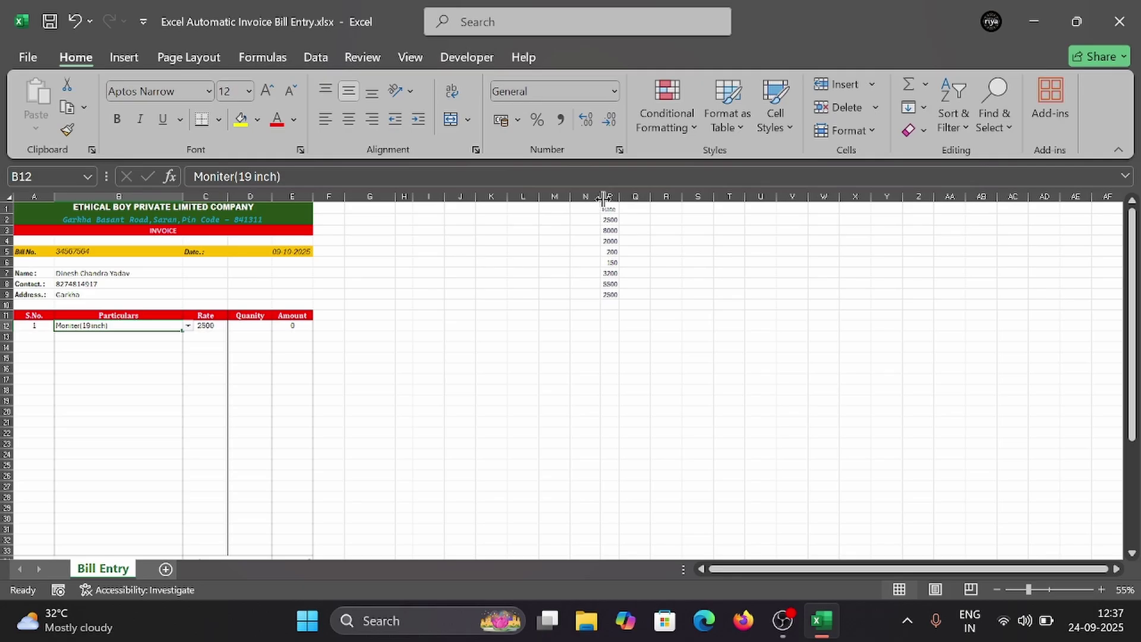
double_click(602, 197)
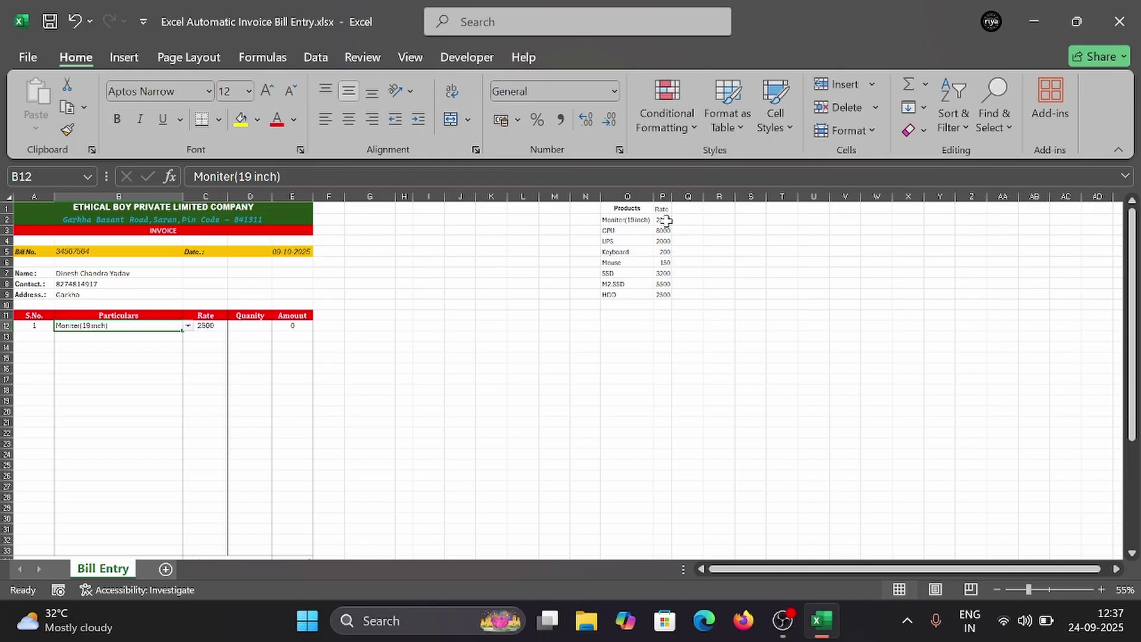
left_click(251, 331)
type("2")
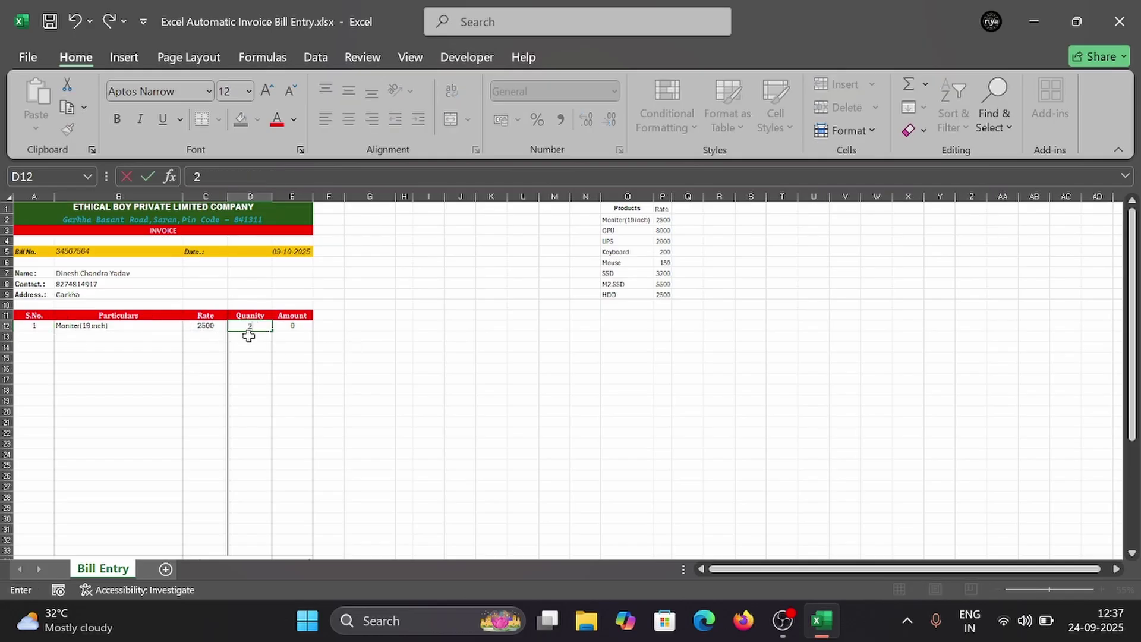
left_click(138, 336)
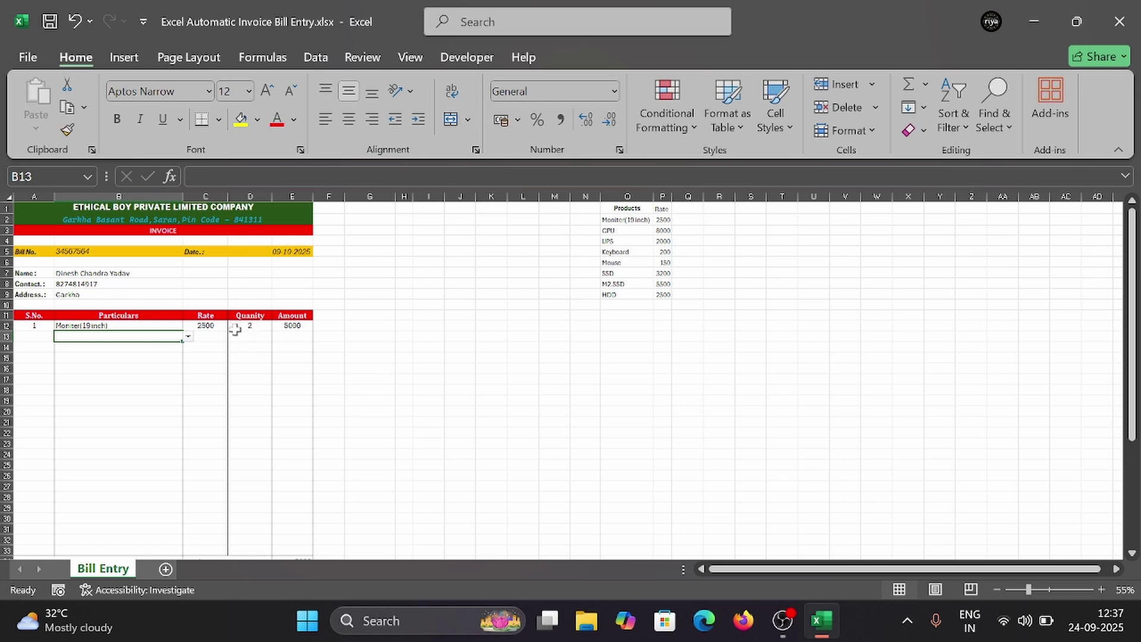
Step: Add CPU as the second item in row 13 with quantity 2
scroll(291, 328, "down", 4)
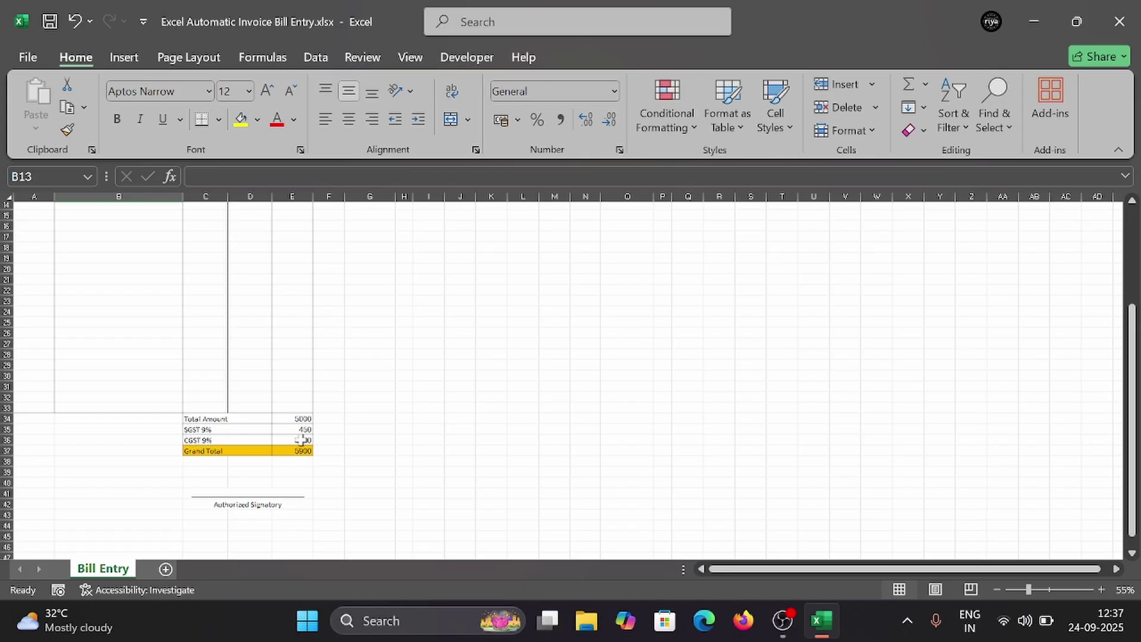
scroll(303, 438, "up", 4)
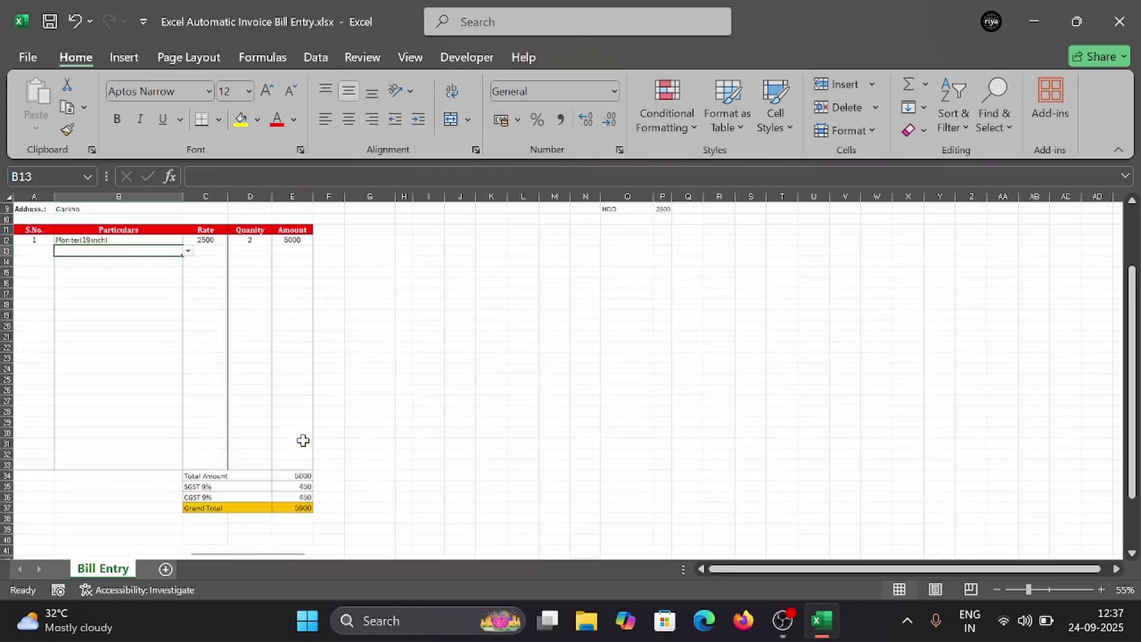
scroll(237, 364, "down", 4)
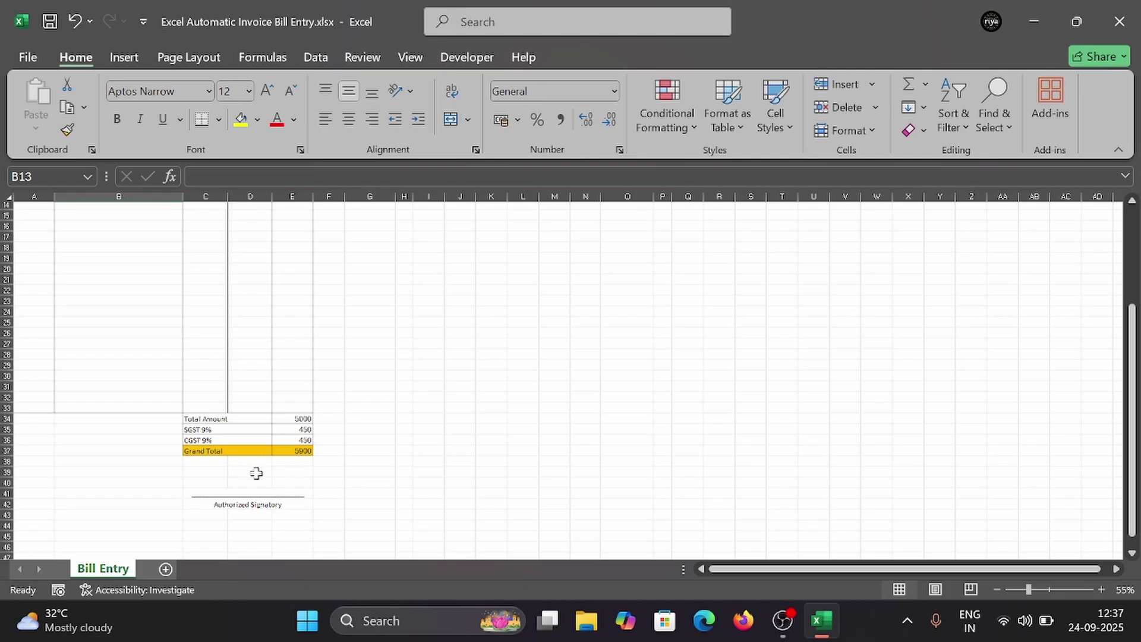
scroll(186, 385, "up", 3)
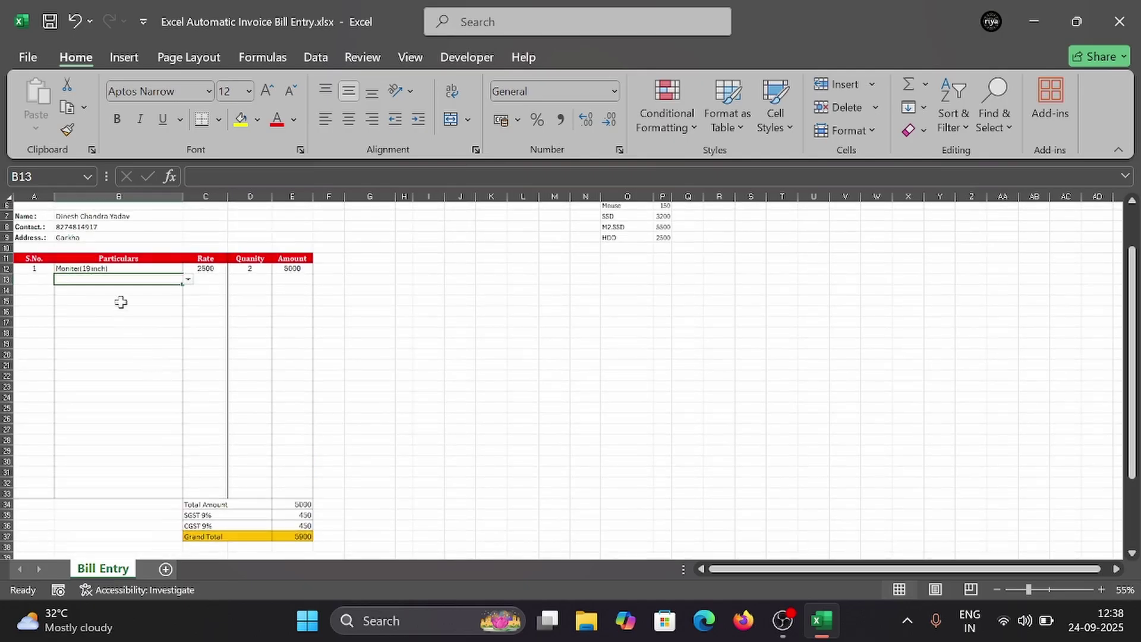
left_click(188, 279)
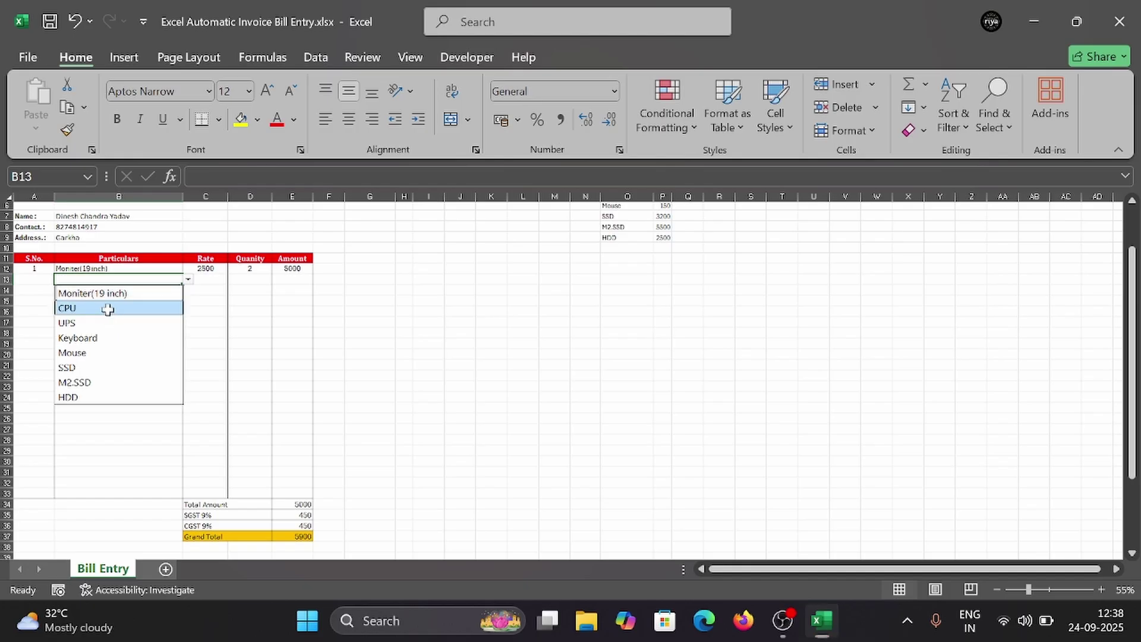
left_click(109, 310)
left_click(244, 279)
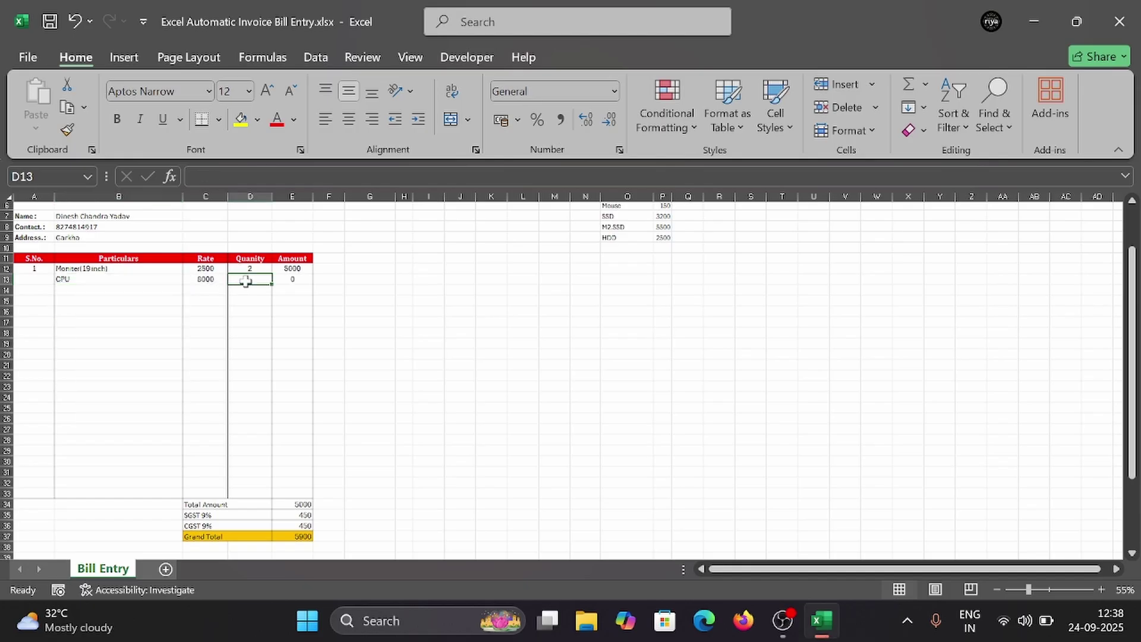
type("2")
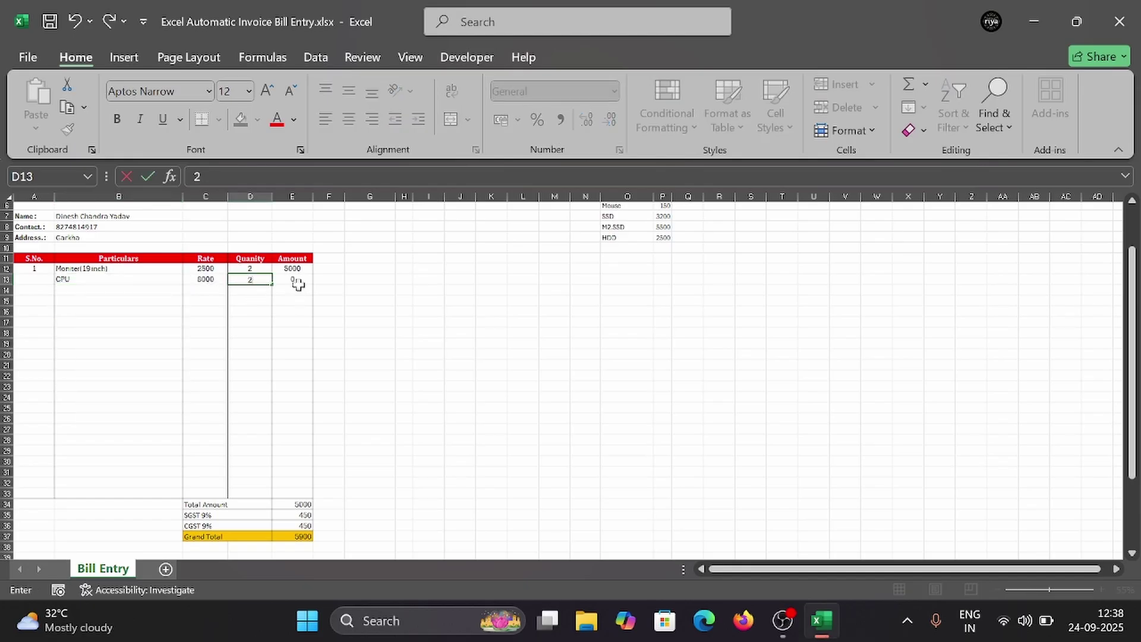
left_click(296, 309)
Step: Scroll down and open the product dropdown for the third item row
scroll(282, 443, "down", 1)
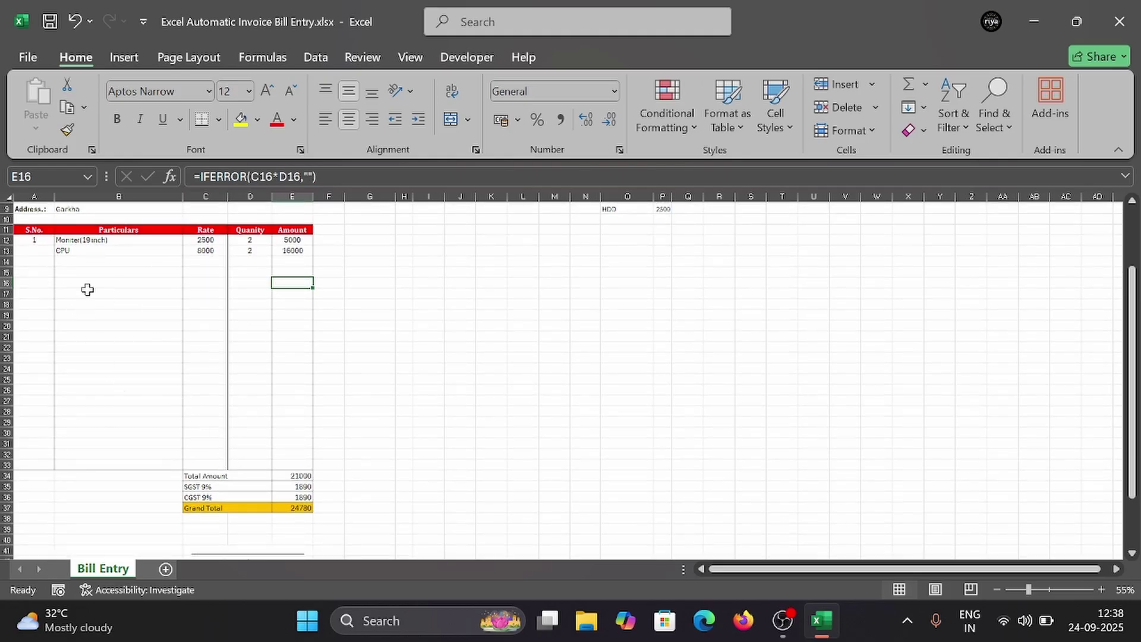
left_click(101, 262)
left_click(188, 262)
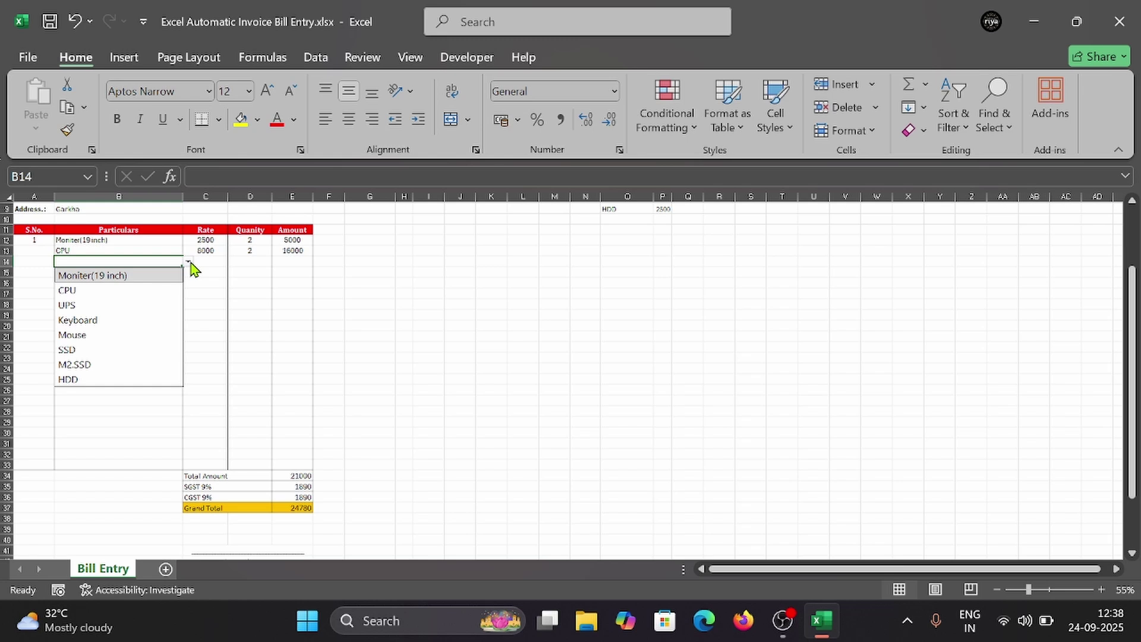
Step: Choose UPS and Keyboard as the third and fourth items, each with quantity 2
left_click(89, 306)
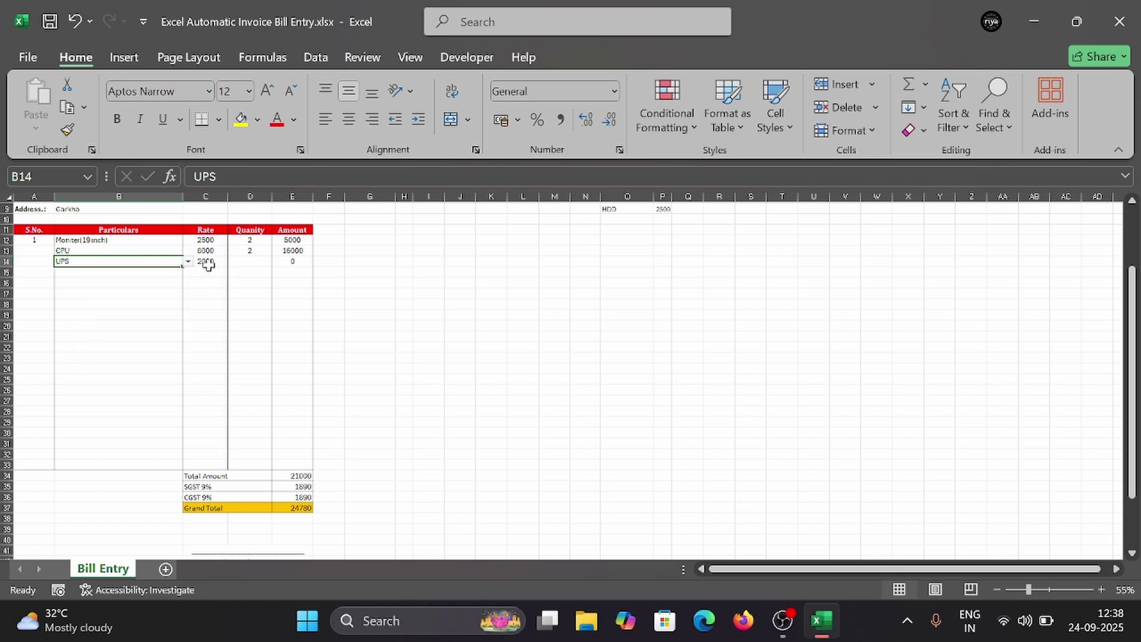
left_click(259, 265)
type("2")
left_click(95, 272)
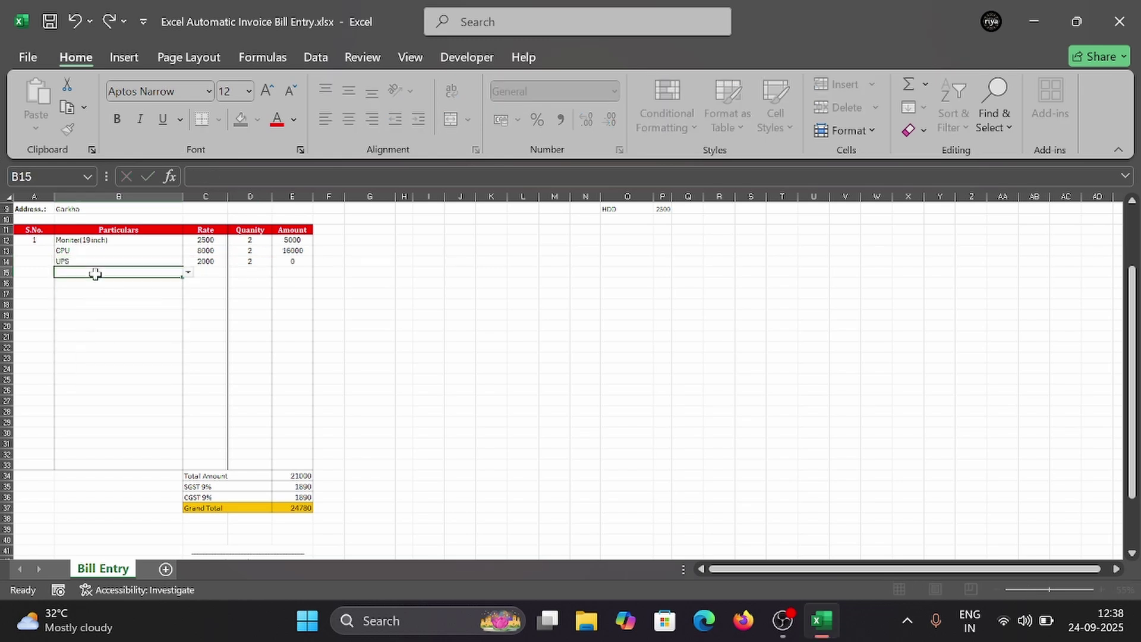
left_click(187, 273)
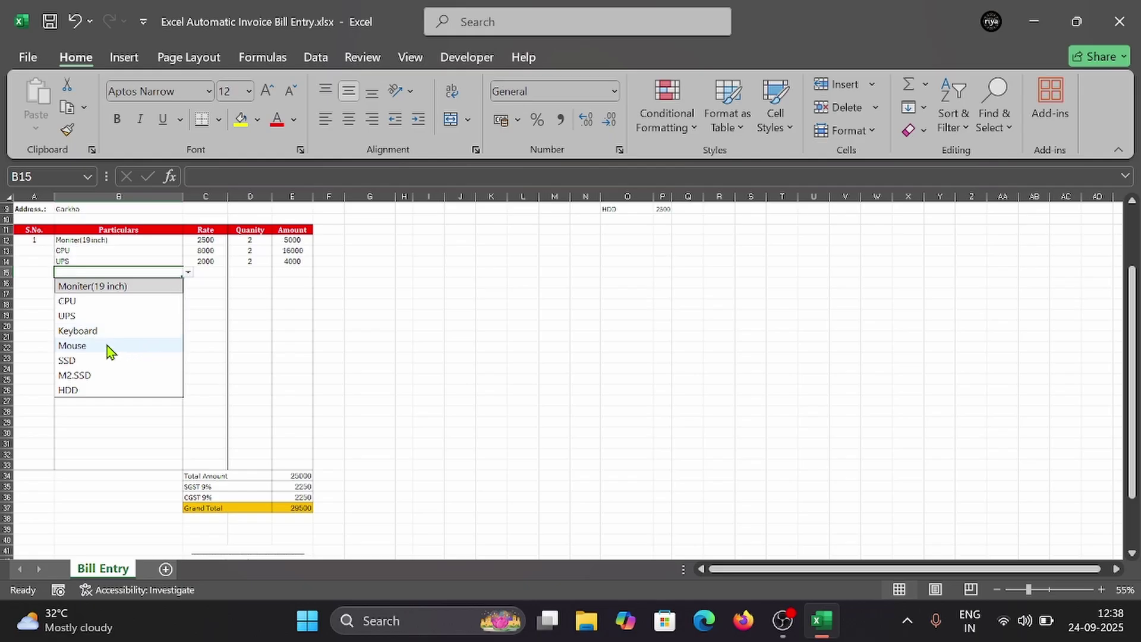
left_click(107, 334)
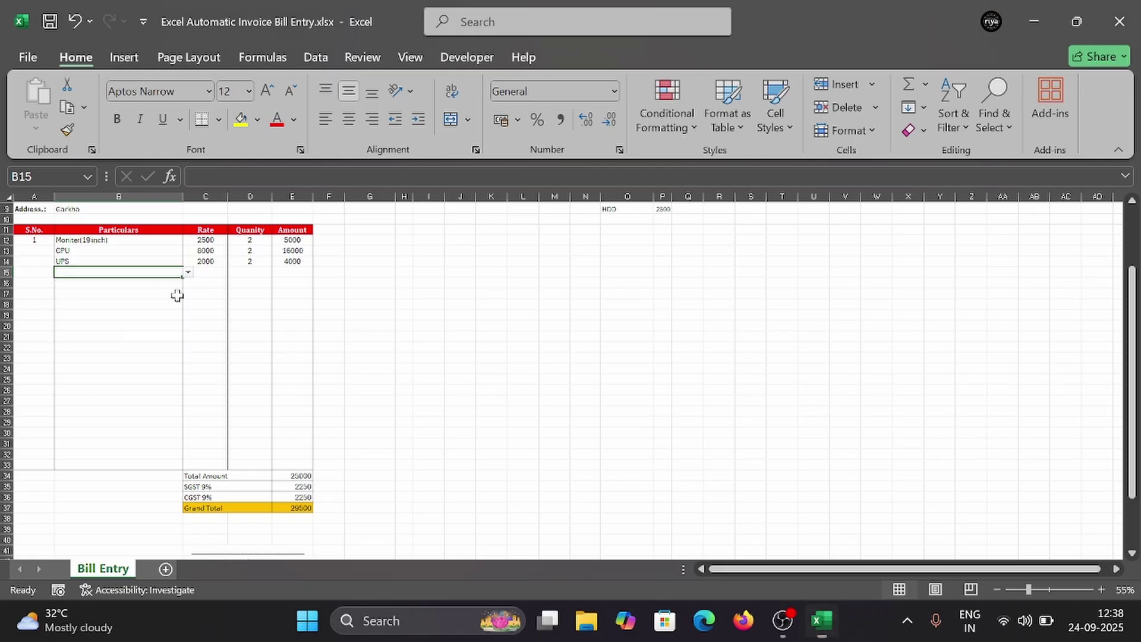
left_click(246, 274)
type("2")
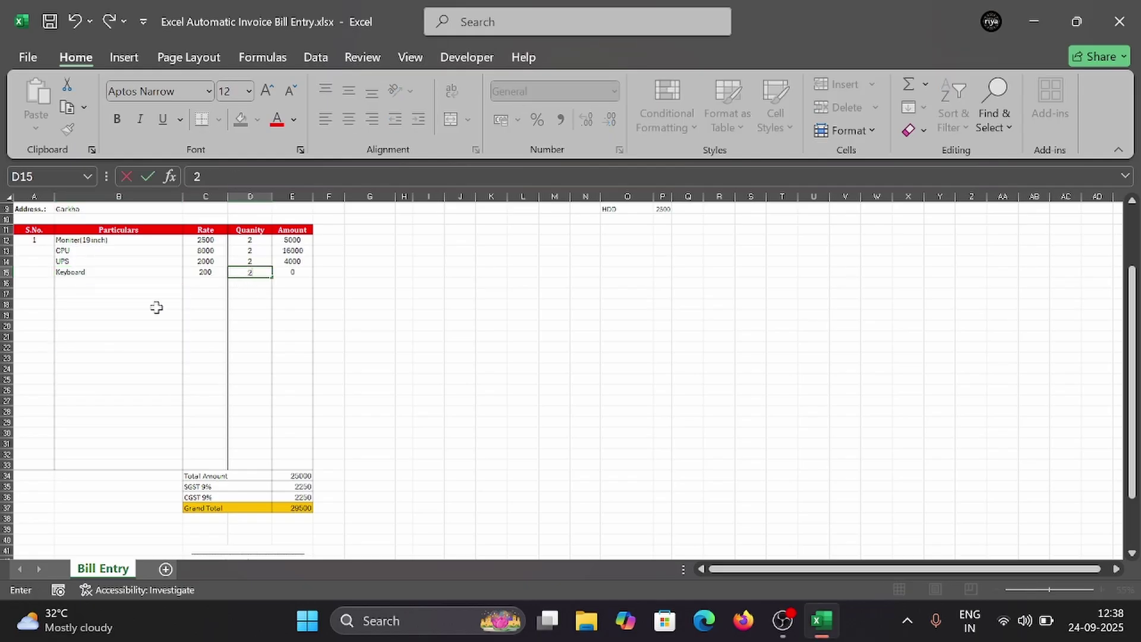
left_click(139, 285)
Step: Add Mouse as the fifth item with quantity 2
left_click(188, 283)
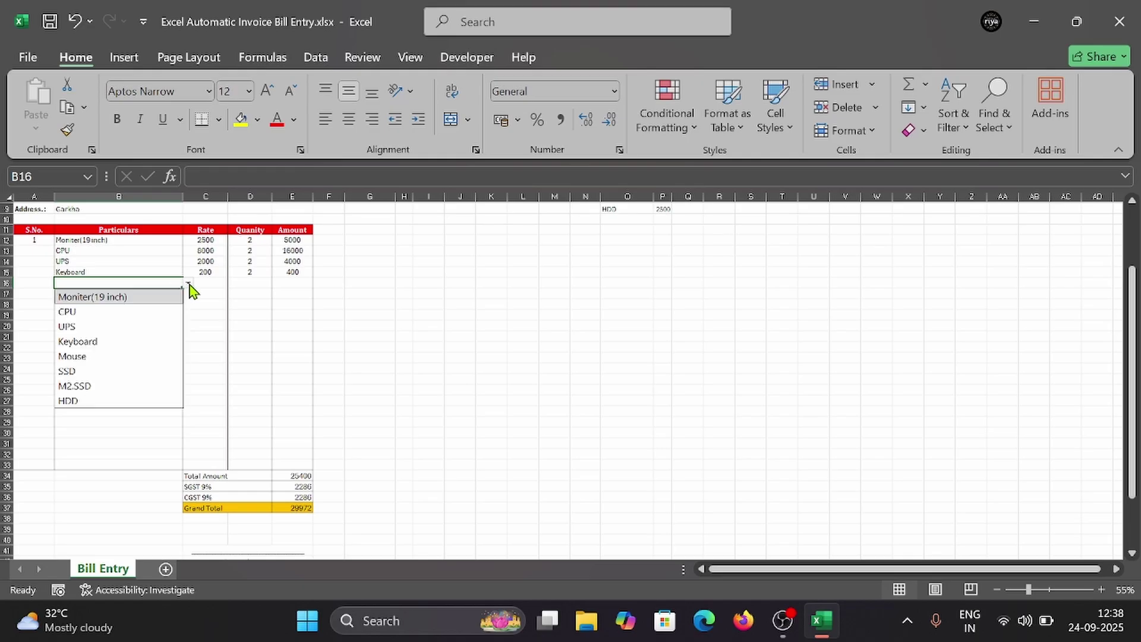
left_click(104, 356)
left_click(250, 283)
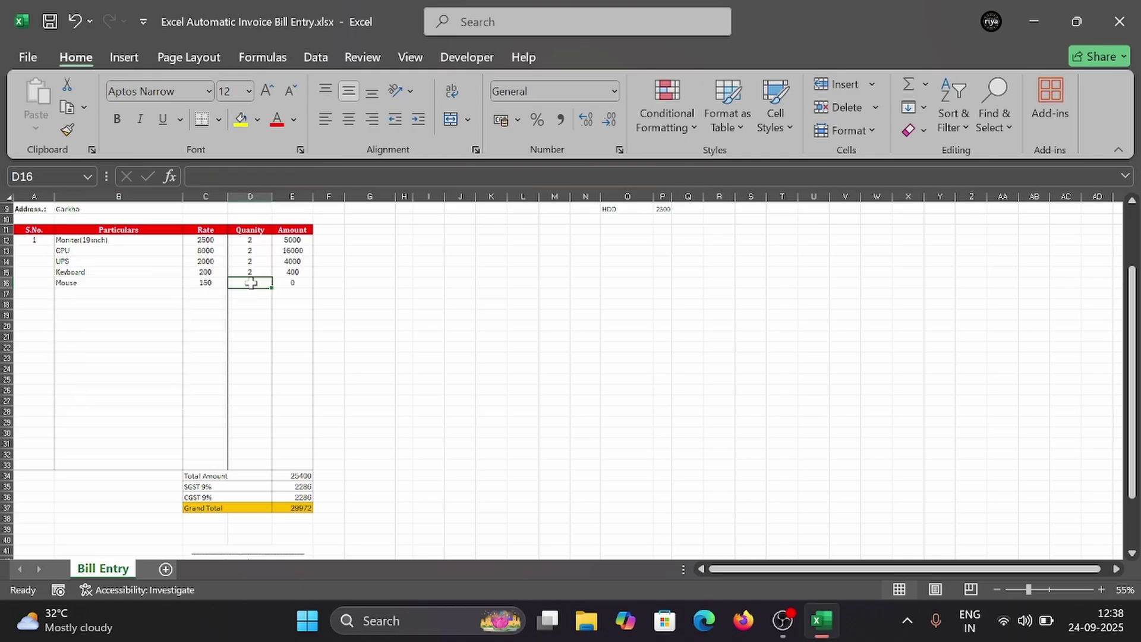
type("2")
left_click(110, 303)
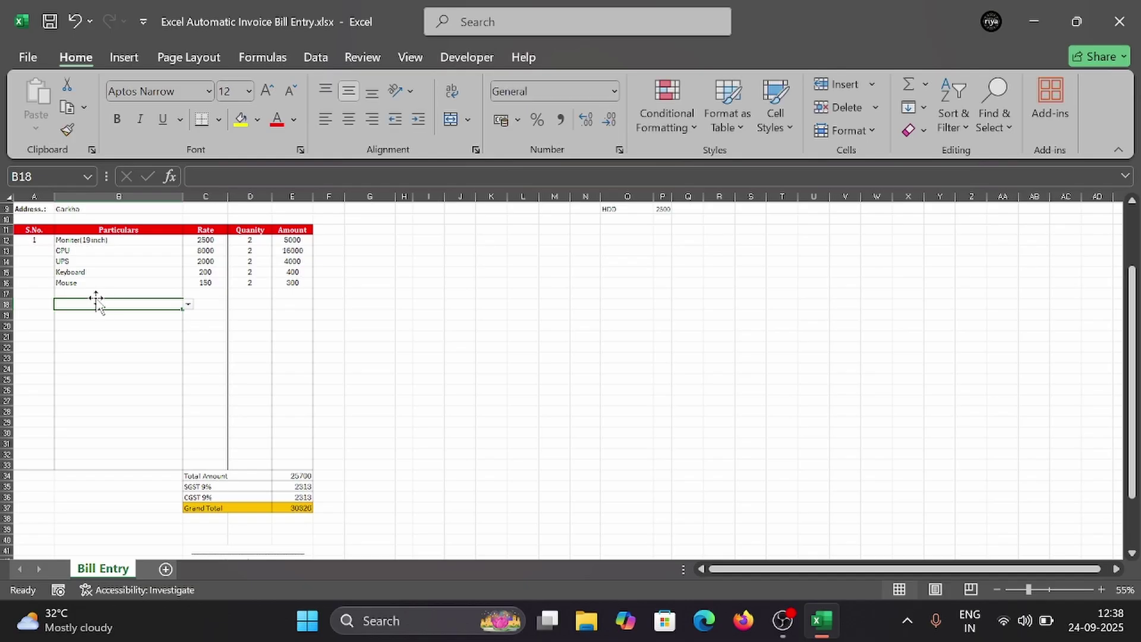
Step: Try SSD in row 17 and delete the stray Rate formula in C18
left_click(142, 294)
left_click(188, 293)
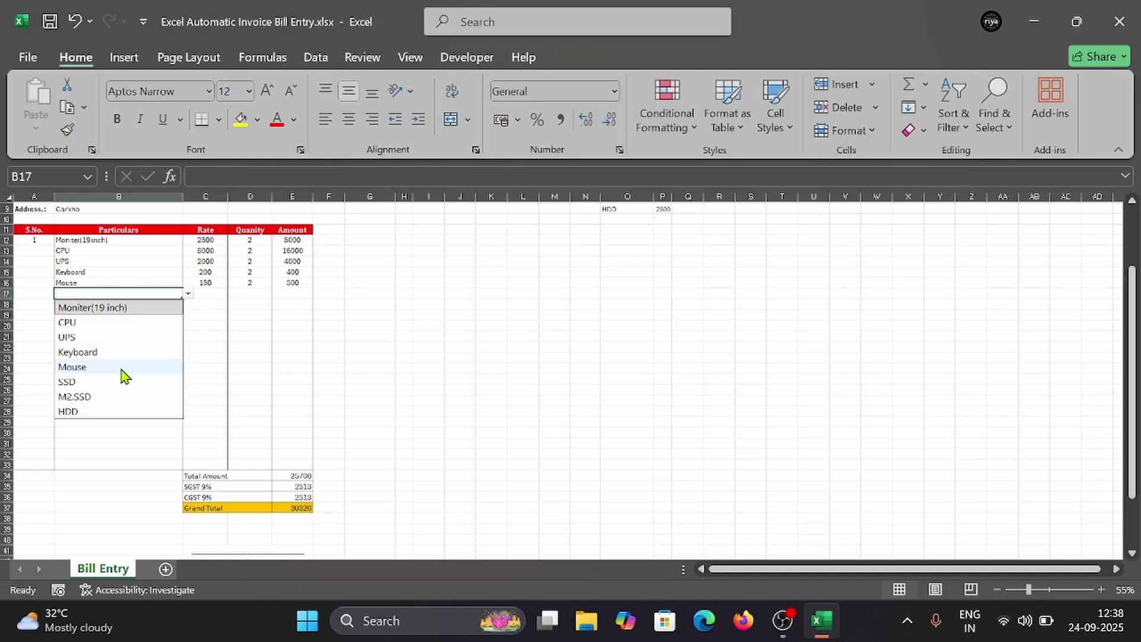
left_click(97, 381)
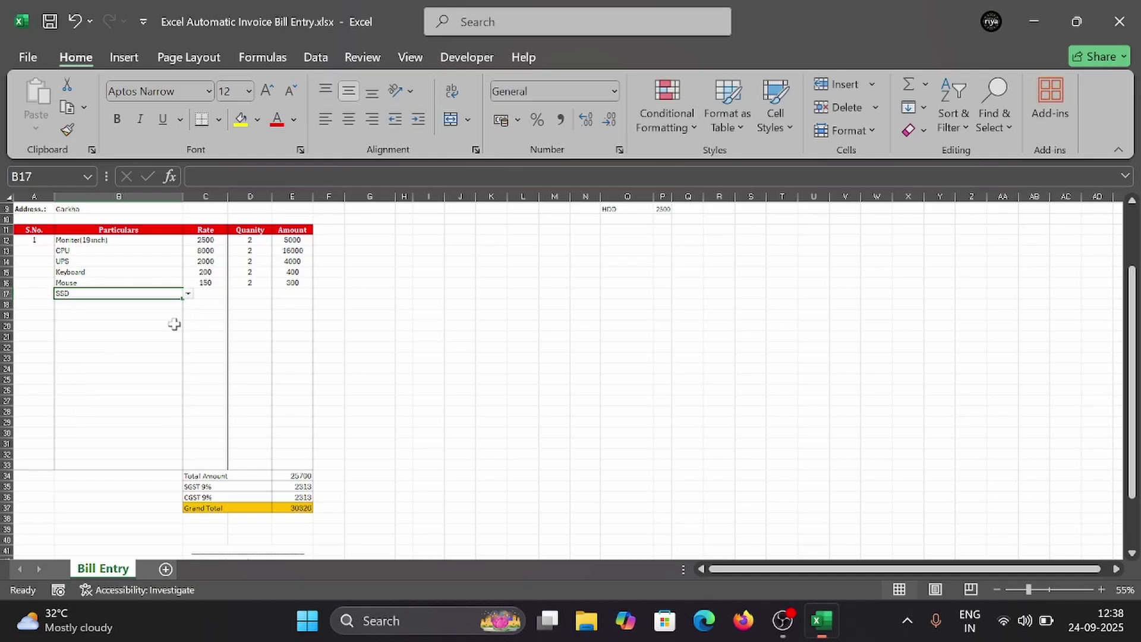
left_click(204, 293)
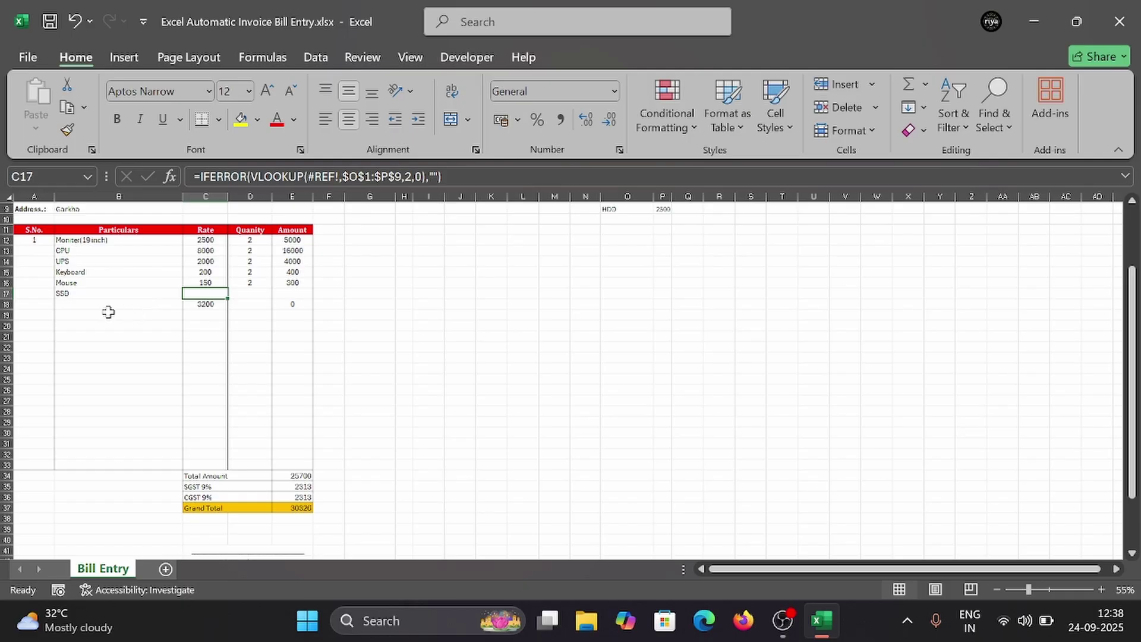
left_click(201, 304)
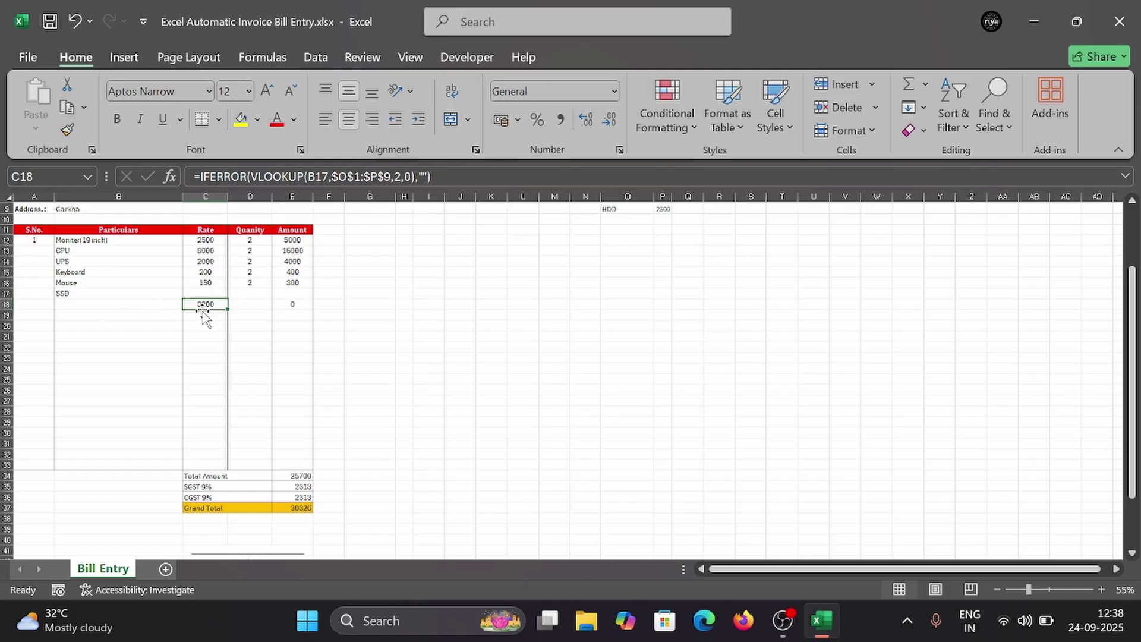
key("Delete")
Step: Recheck SSD's rate in C17 and delete the leftover Amount formula in E18
left_click(116, 295)
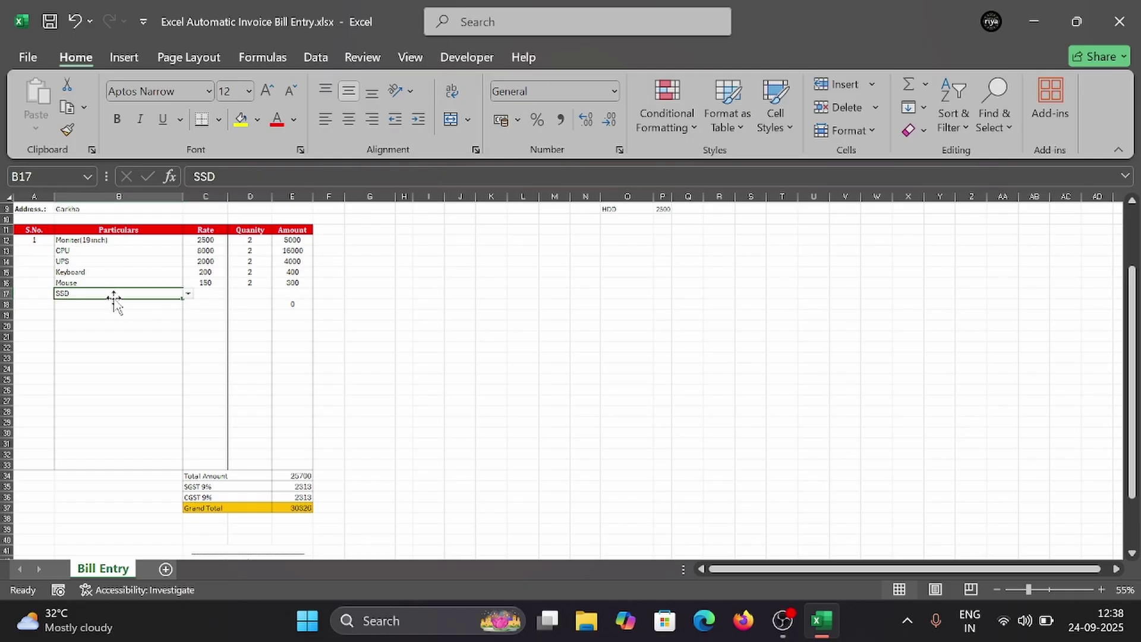
left_click(188, 294)
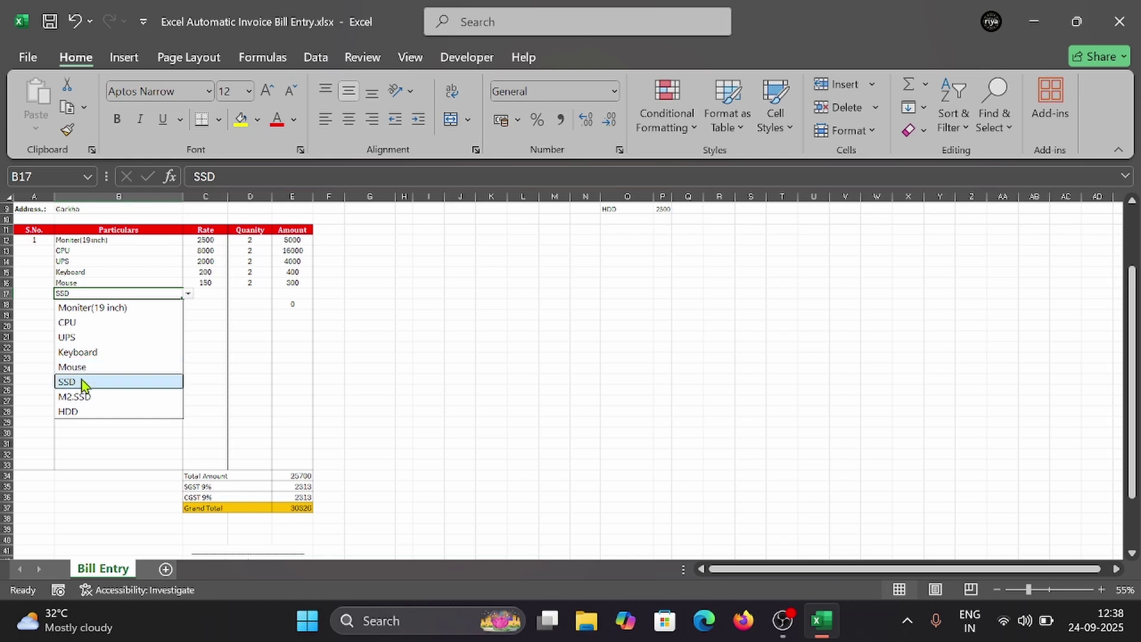
left_click(81, 381)
left_click(208, 295)
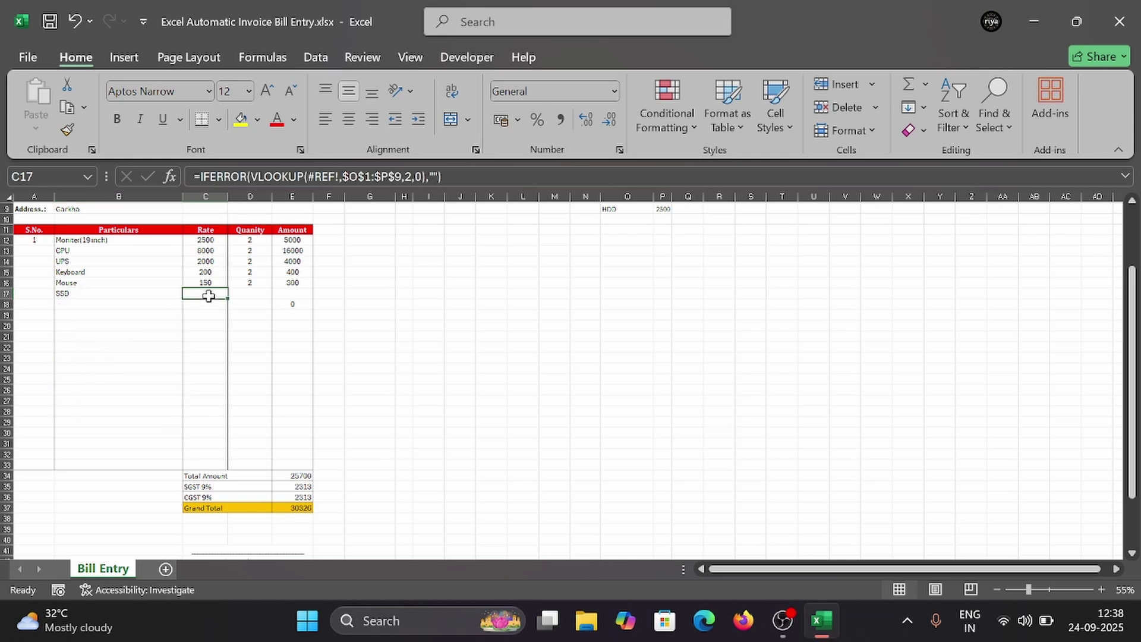
left_click(138, 297)
left_click(211, 293)
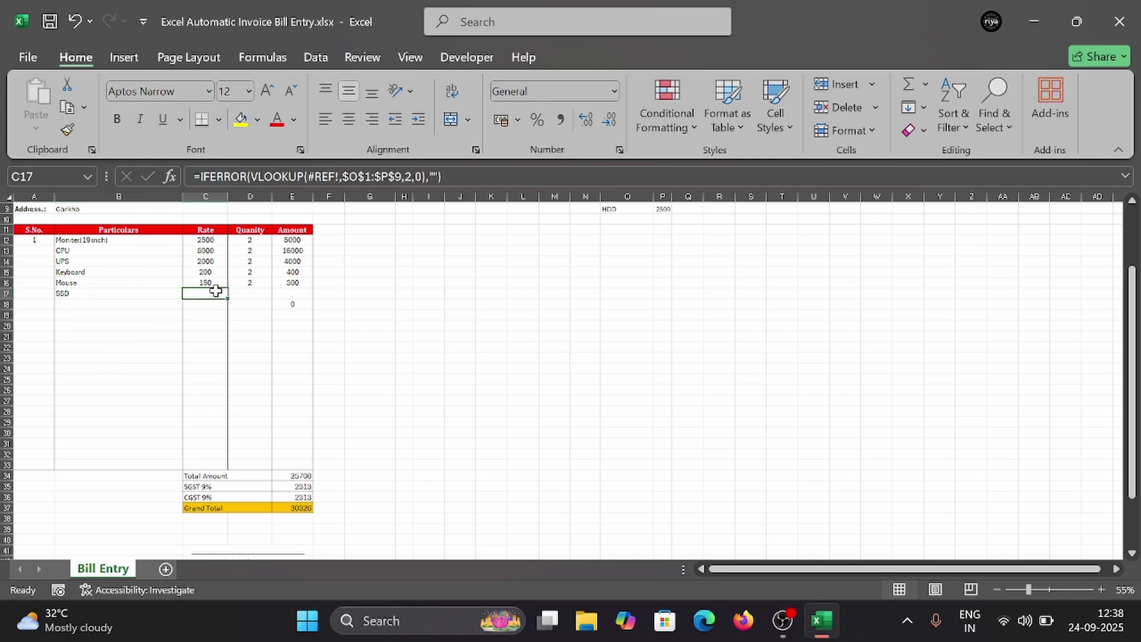
left_click(286, 303)
key("Delete")
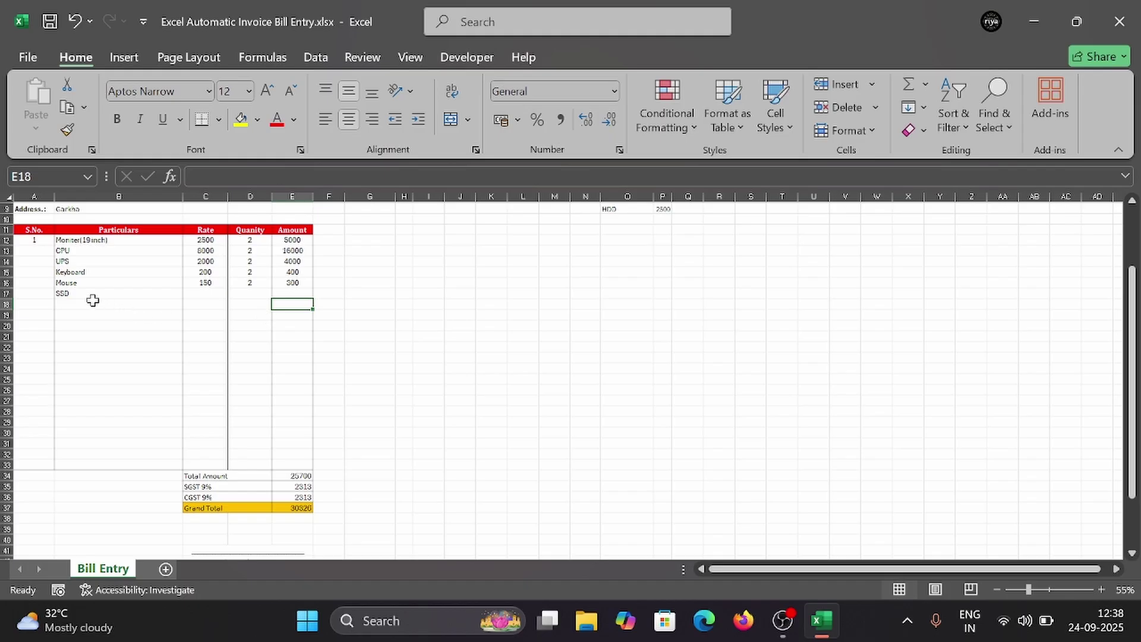
Step: Remove SSD from B17, then pick it again to check its rate formula
left_click(92, 297)
key("Delete")
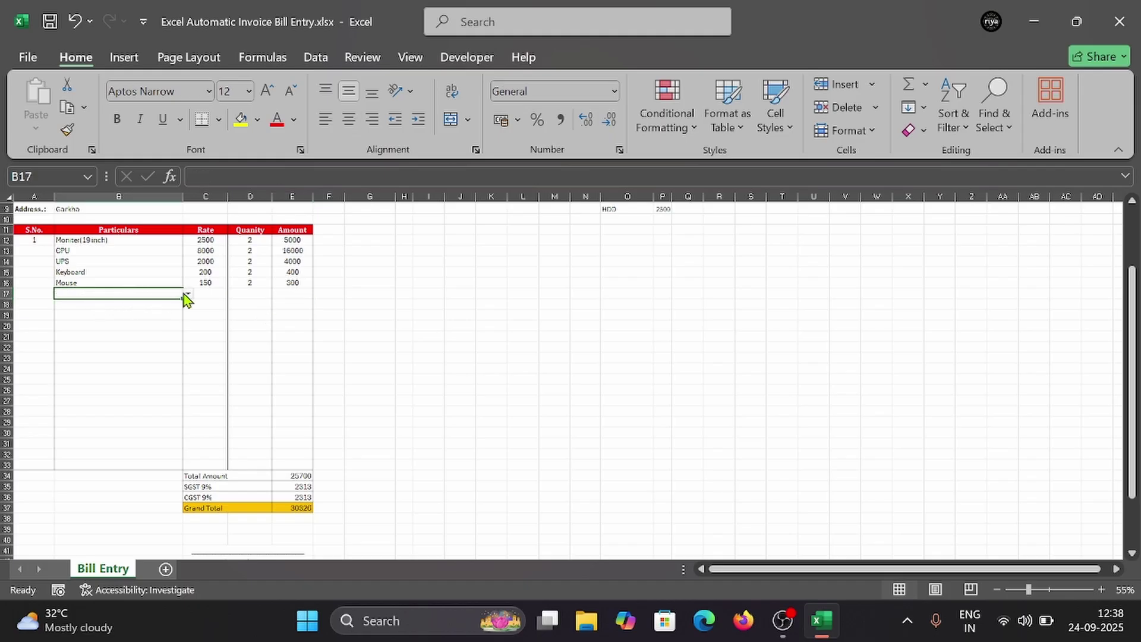
left_click(188, 294)
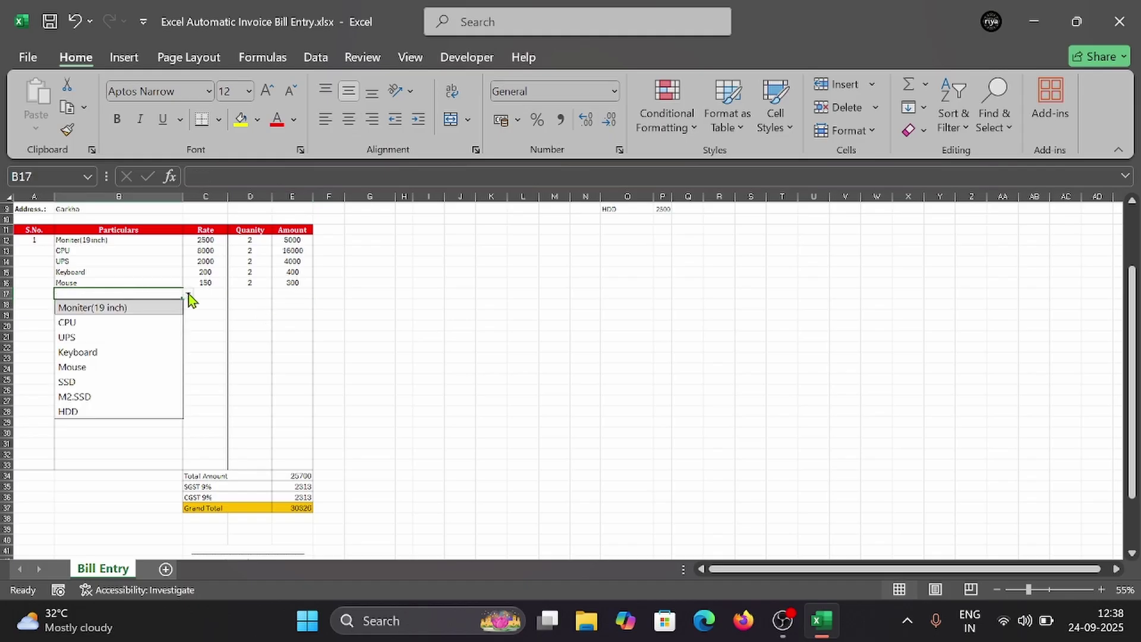
left_click(83, 382)
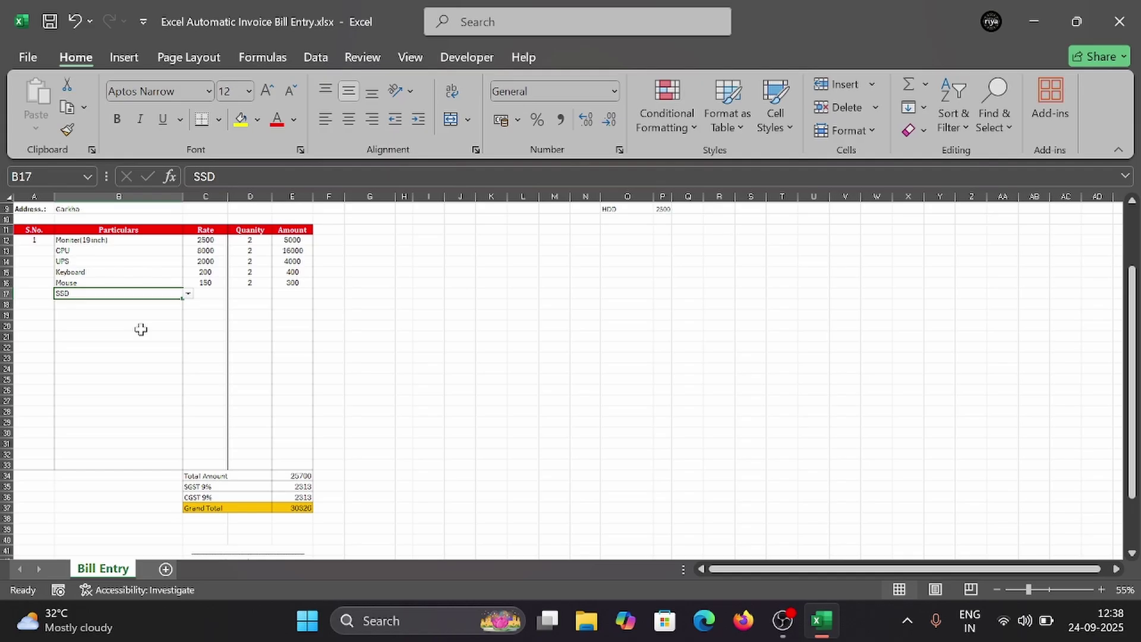
left_click(220, 299)
left_click(148, 296)
Step: Confirm Mouse in row 16, then select SSD once more and delete it from B17
left_click(111, 282)
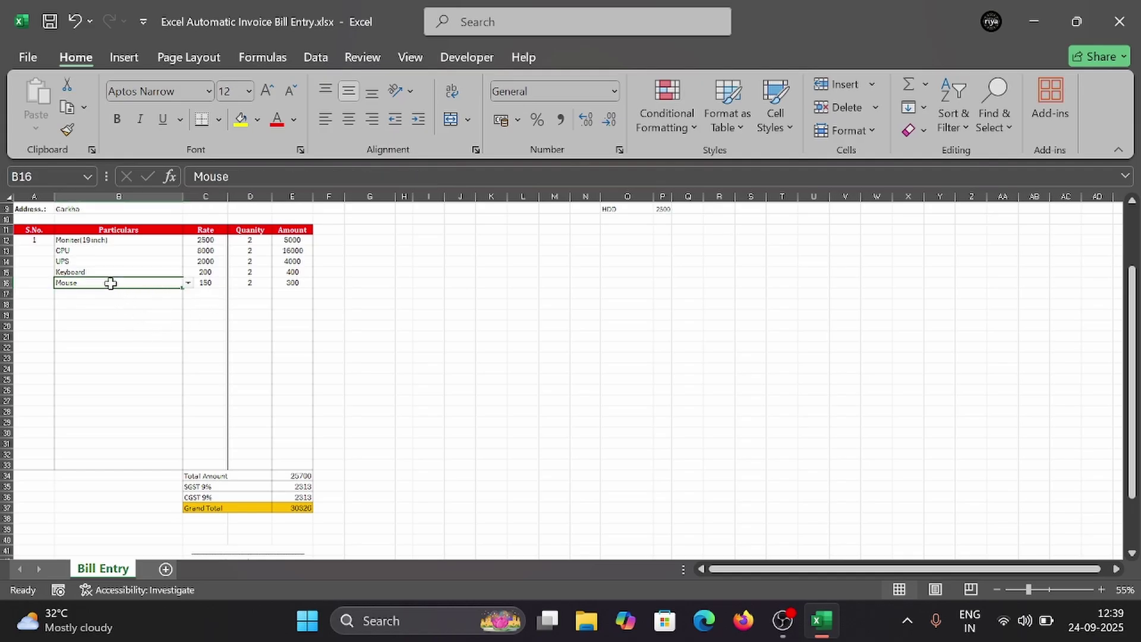
left_click(187, 283)
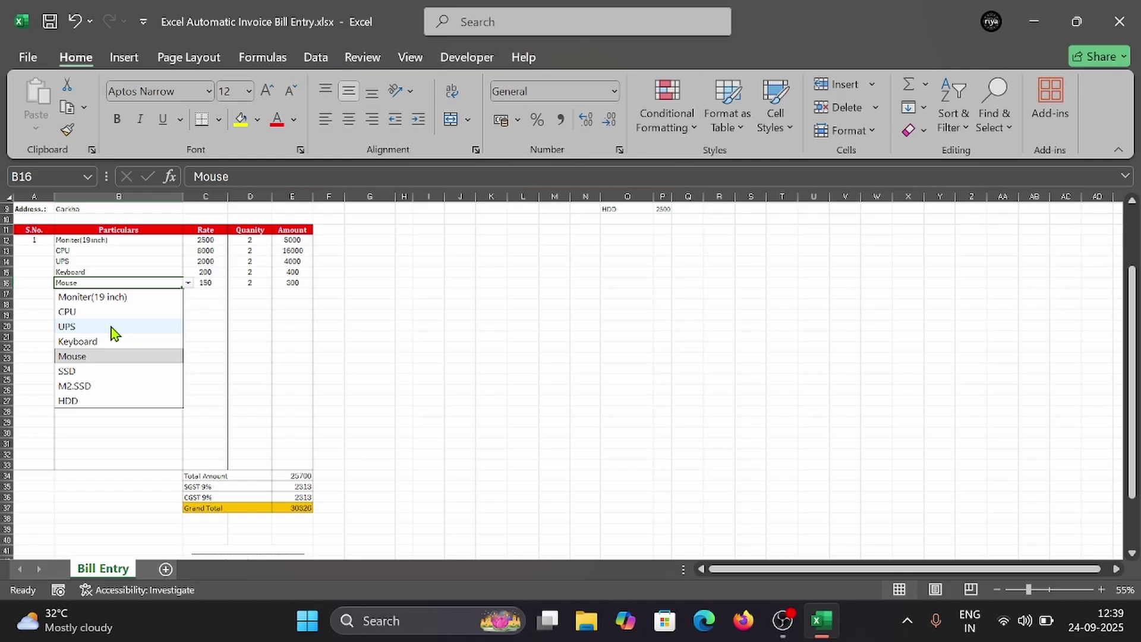
left_click(95, 356)
left_click(132, 303)
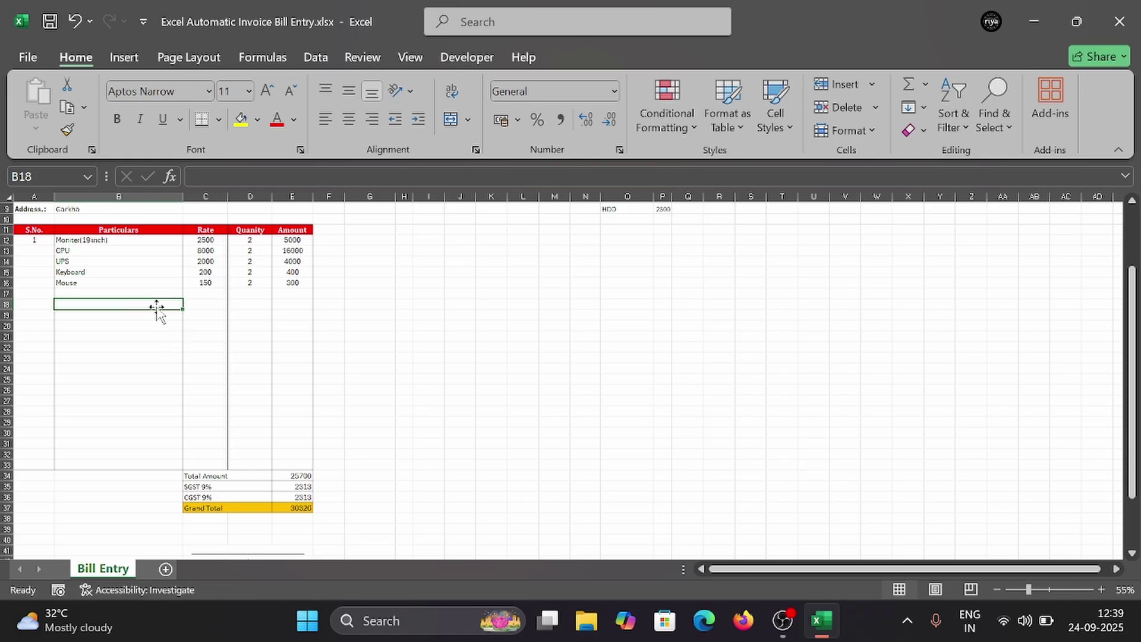
left_click(139, 294)
left_click(188, 293)
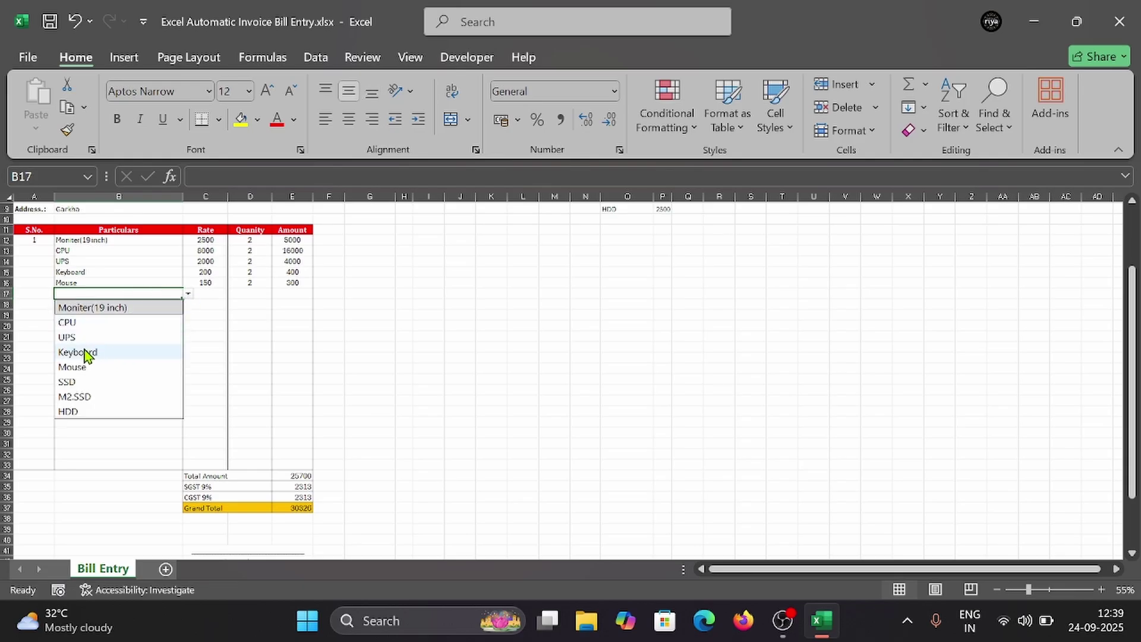
left_click(78, 379)
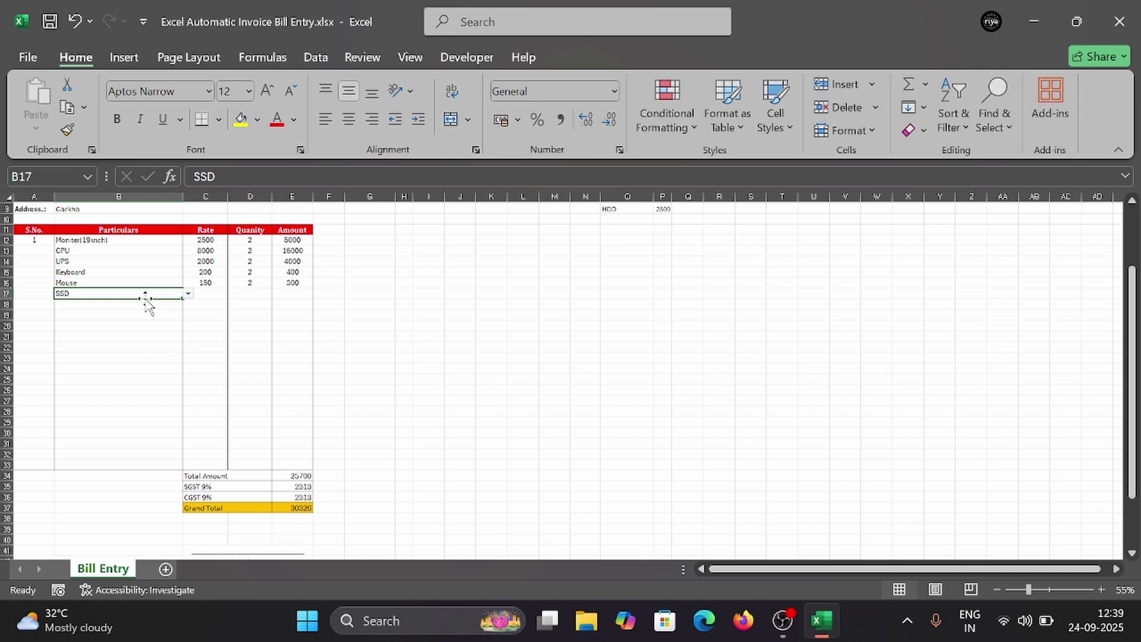
key("Delete")
left_click(126, 313)
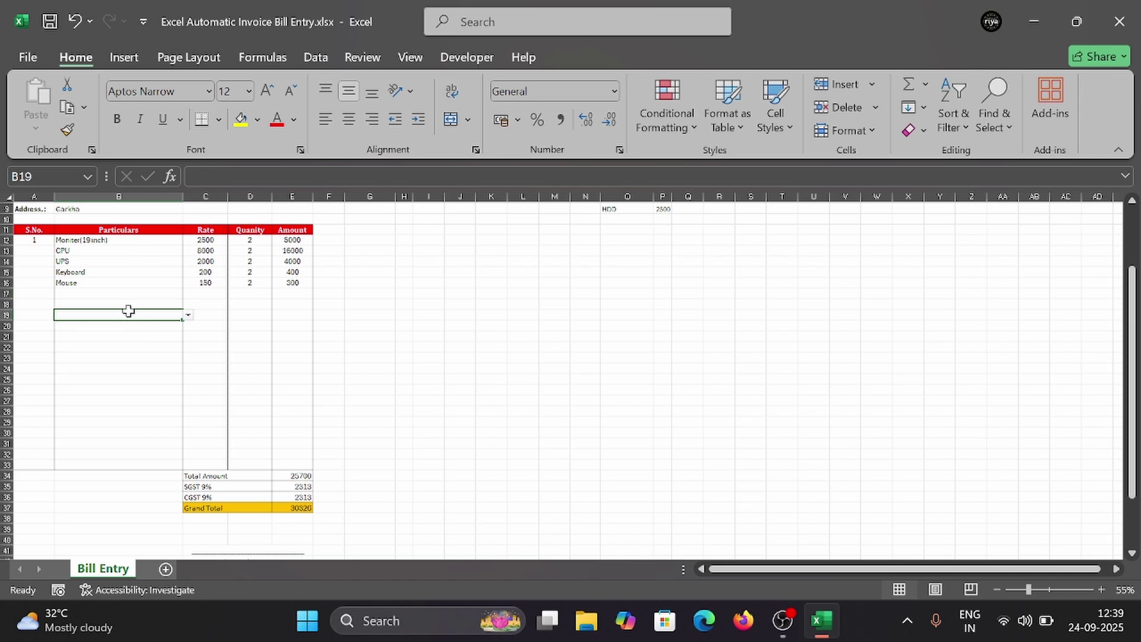
Step: Enter serial numbers 2, 3, 4 and 5 in A13:A16 beside CPU, UPS, Keyboard and Mouse
left_click(36, 250)
type("2")
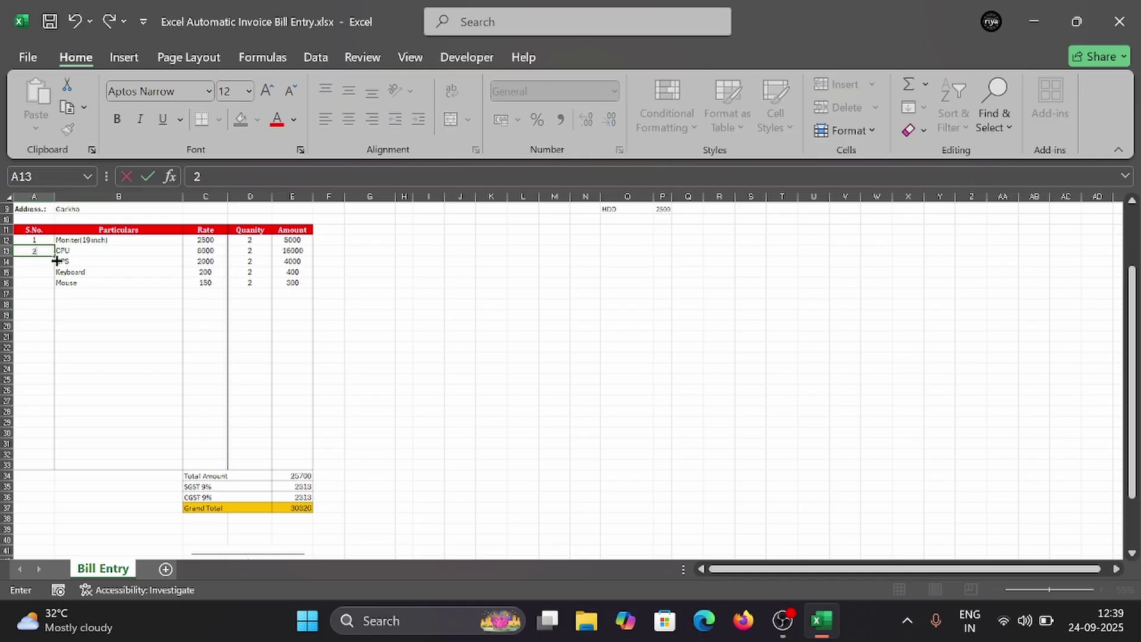
left_click(36, 262)
type("3")
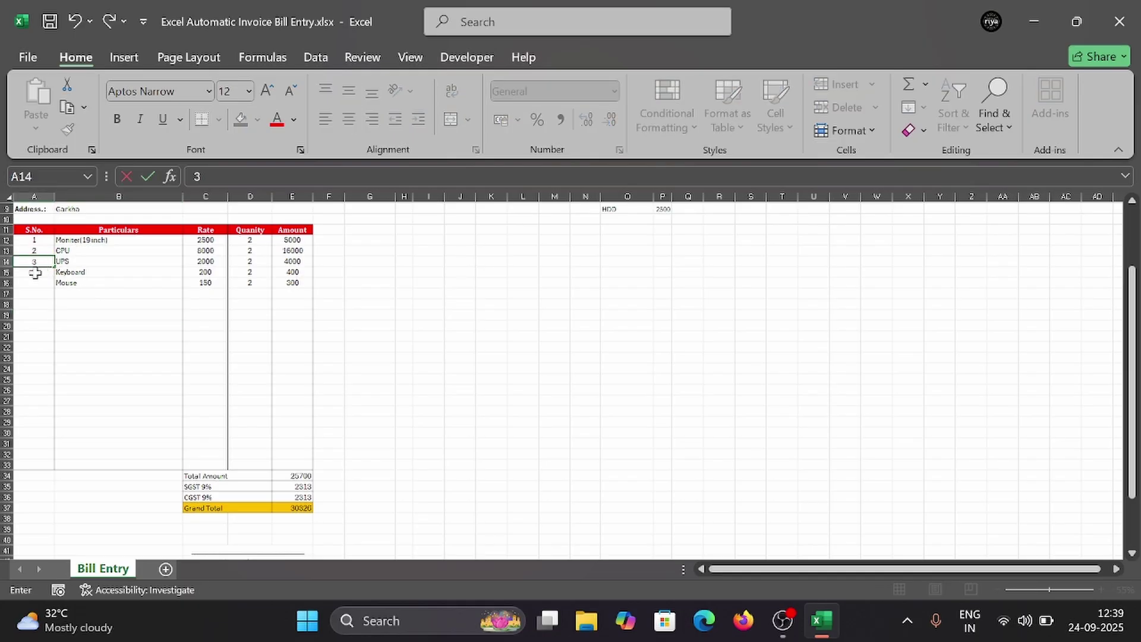
left_click(35, 273)
type("4")
left_click(33, 282)
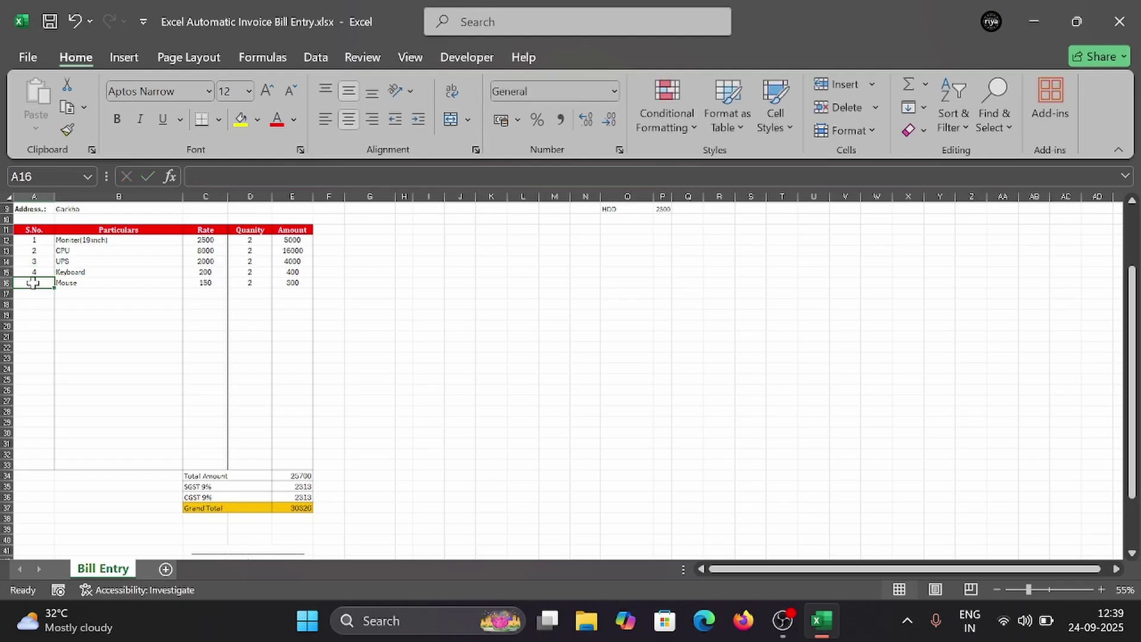
type("5")
left_click(87, 303)
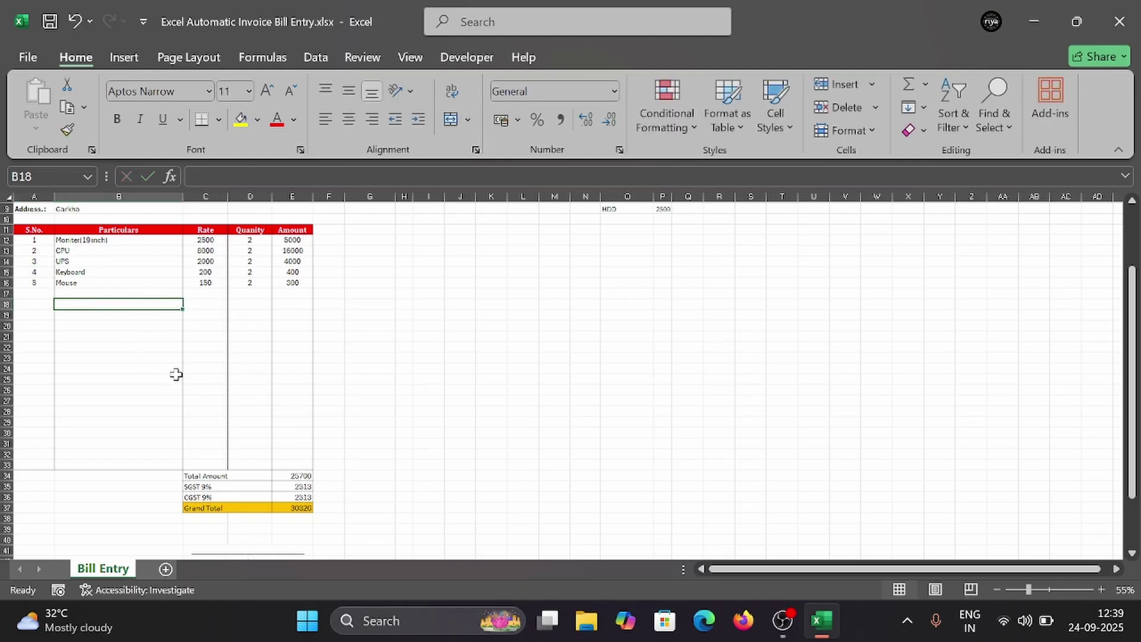
scroll(249, 351, "up", 2)
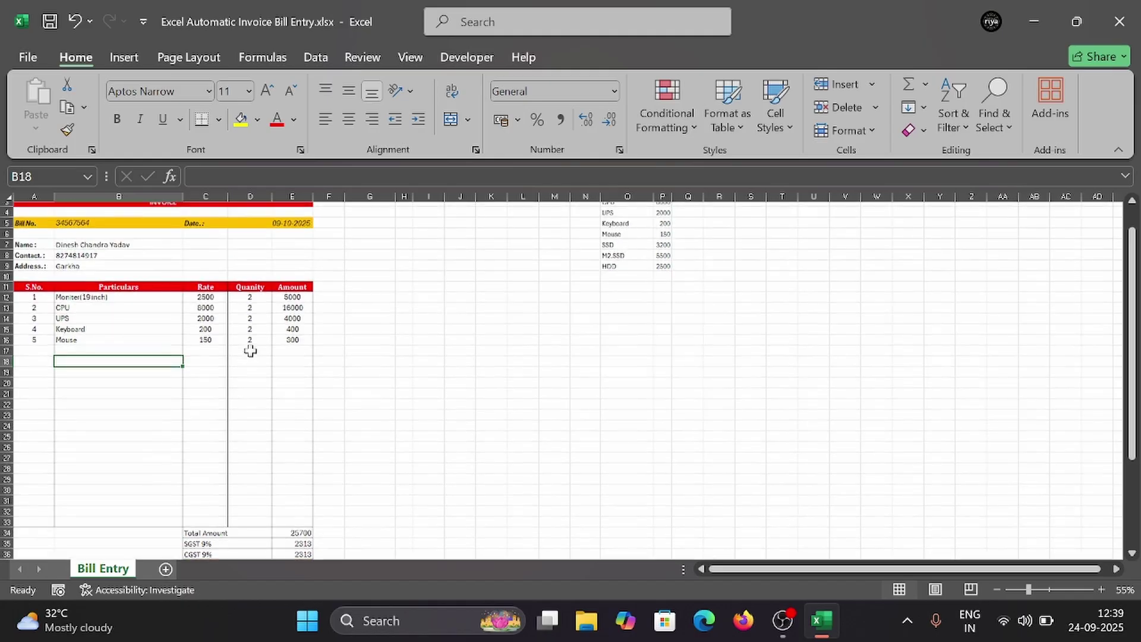
scroll(250, 351, "down", 1)
scroll(249, 356, "up", 2)
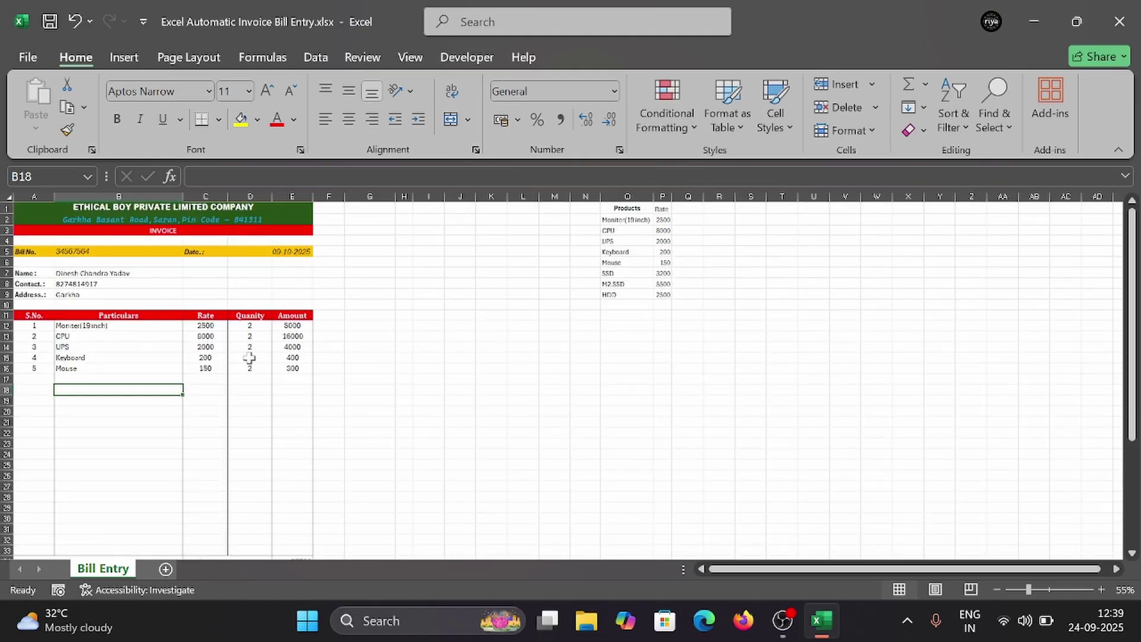
key("ctrl+p")
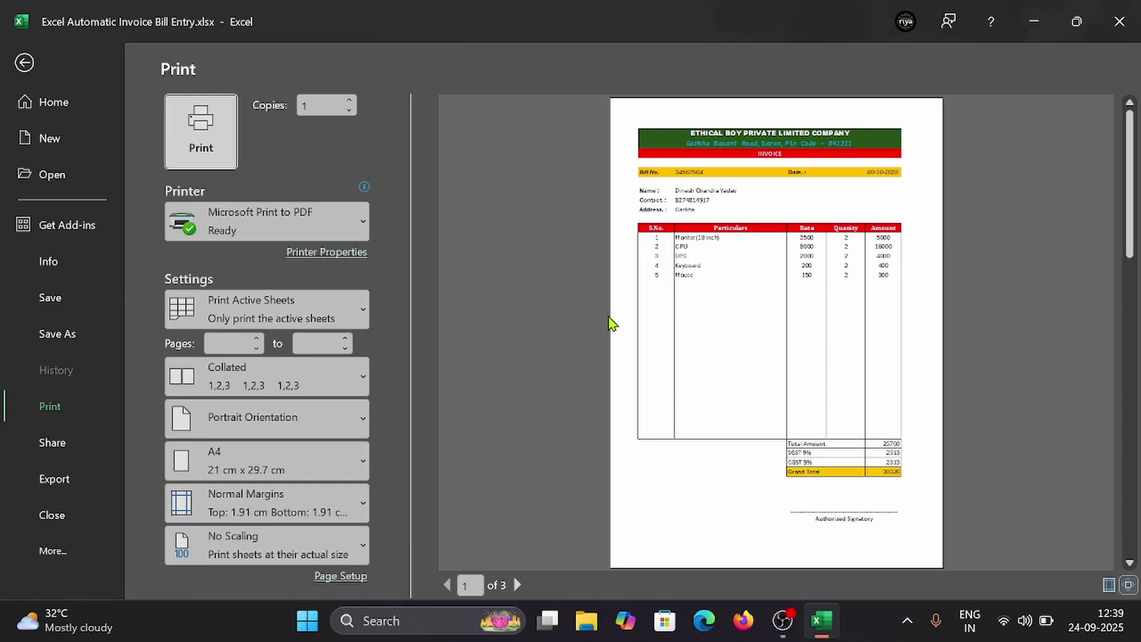
key("Escape")
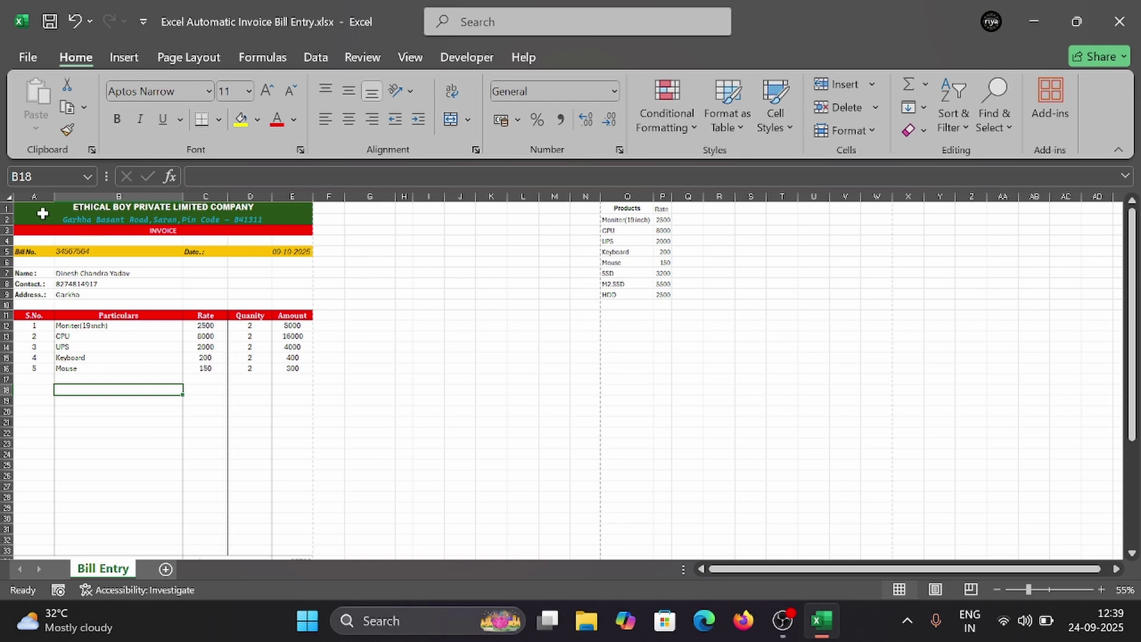
left_click_drag(42, 211, 191, 281)
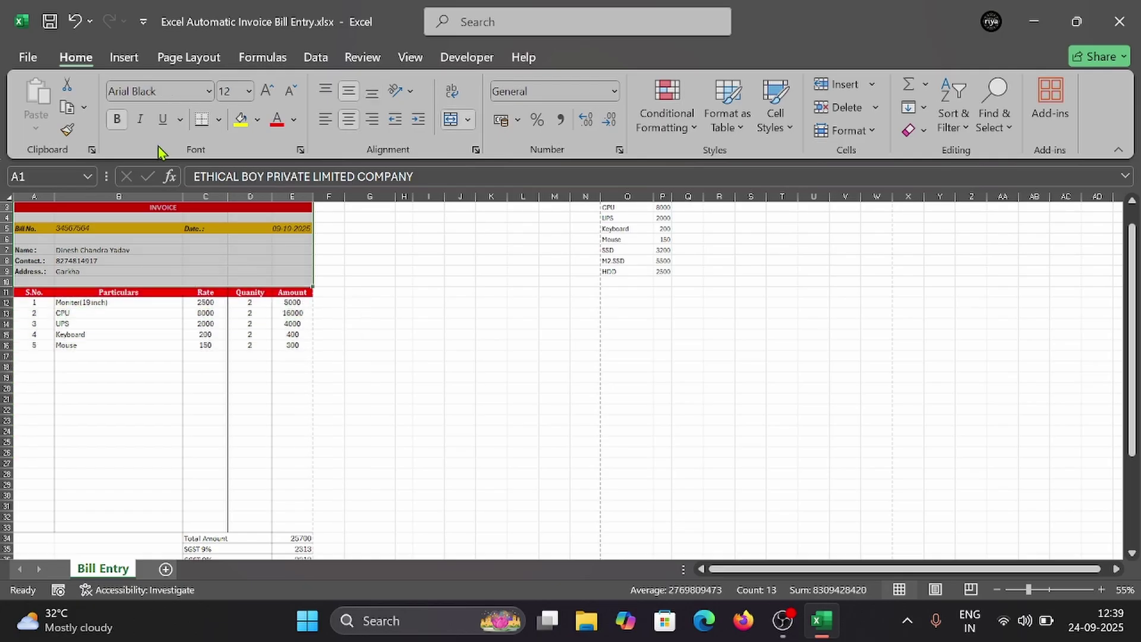
left_click(219, 121)
left_click(255, 331)
scroll(198, 384, "up", 1)
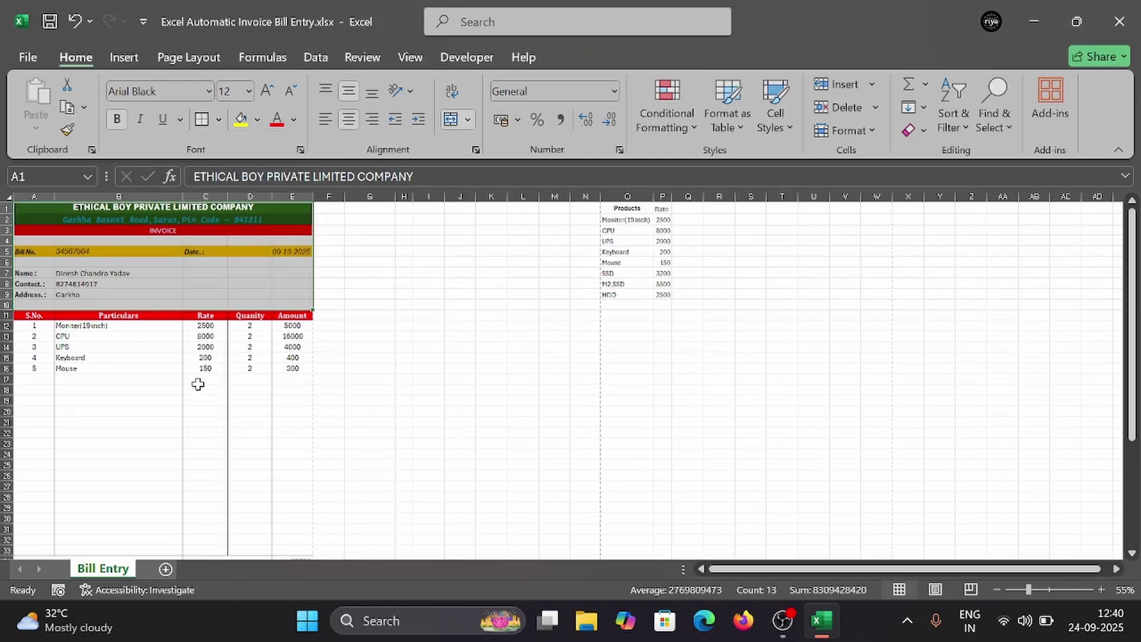
key("ctrl+p")
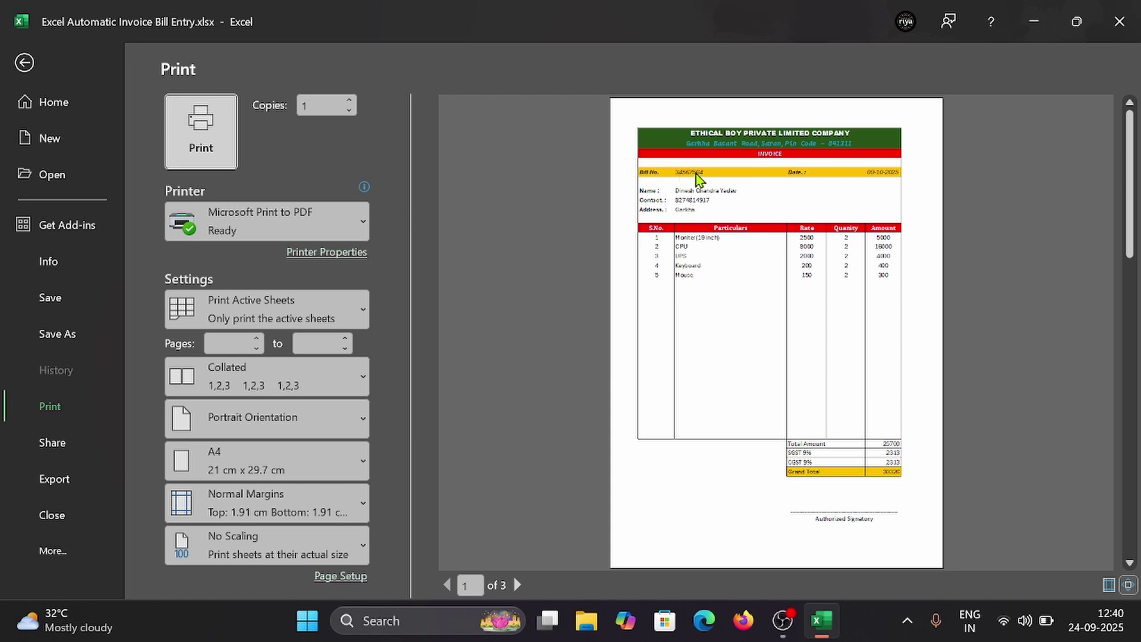
key("Escape")
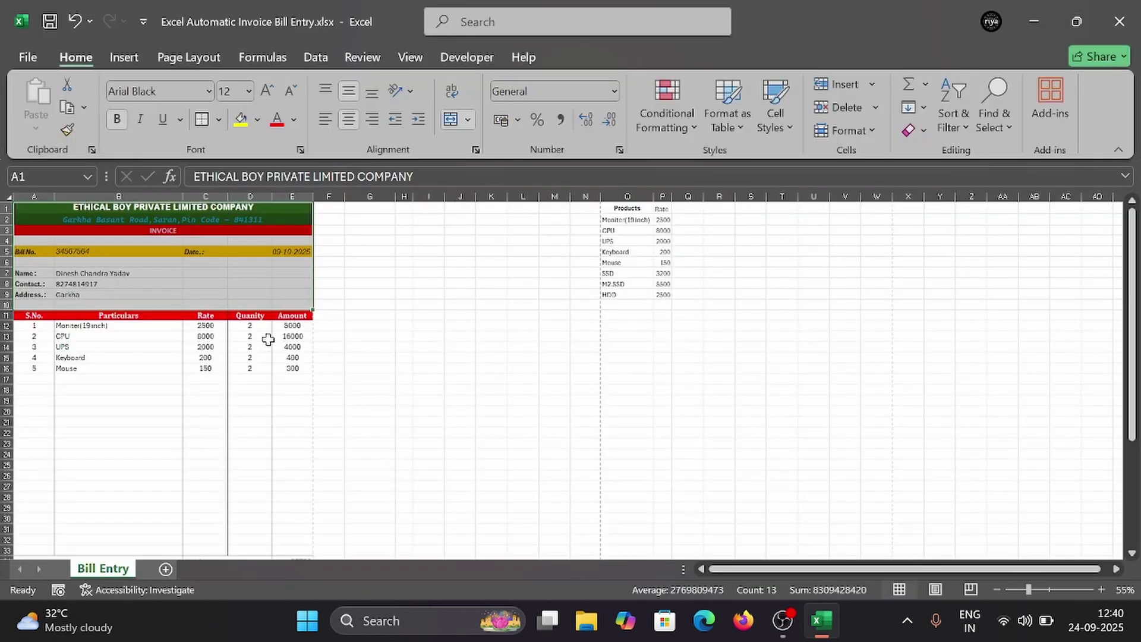
scroll(235, 327, "down", 3)
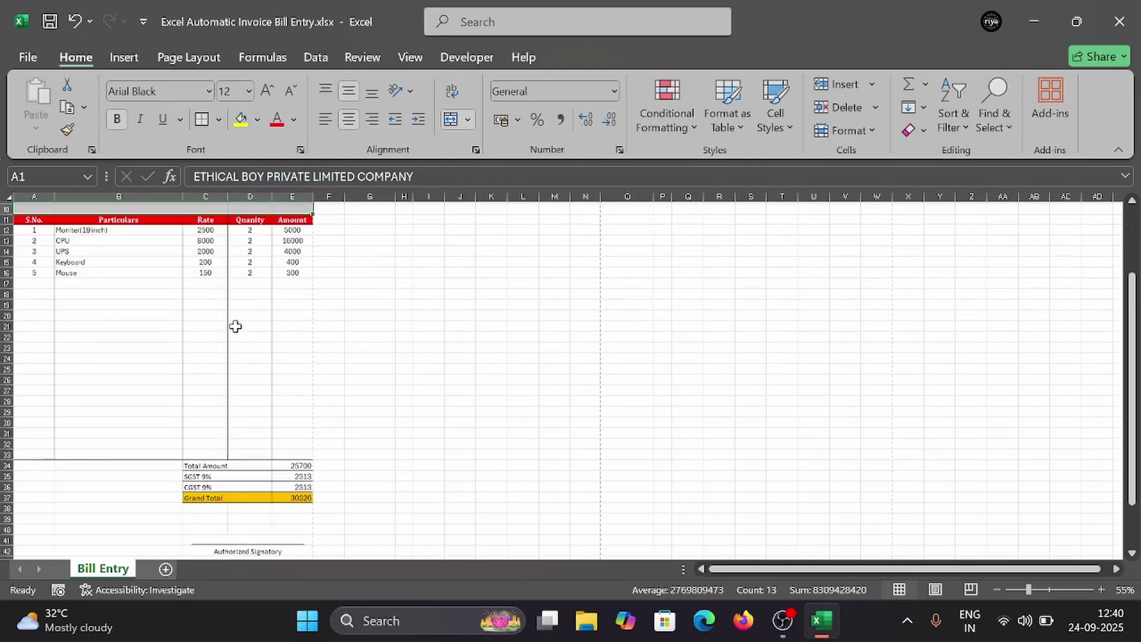
scroll(236, 327, "up", 3)
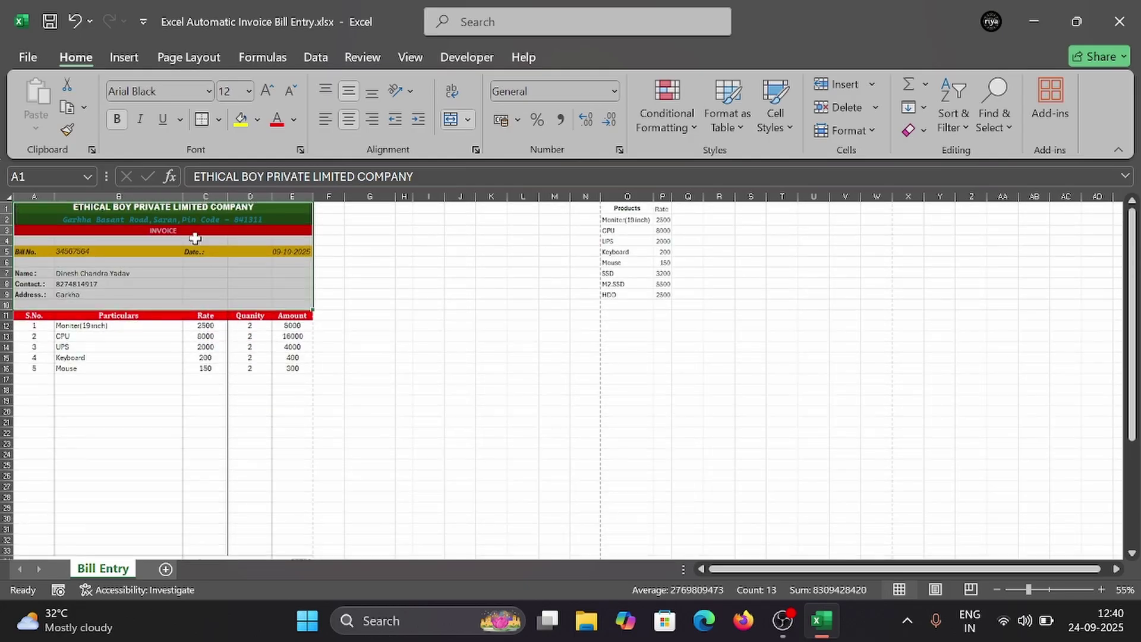
Step: Create a new blank workbook from the File menu
left_click(24, 59)
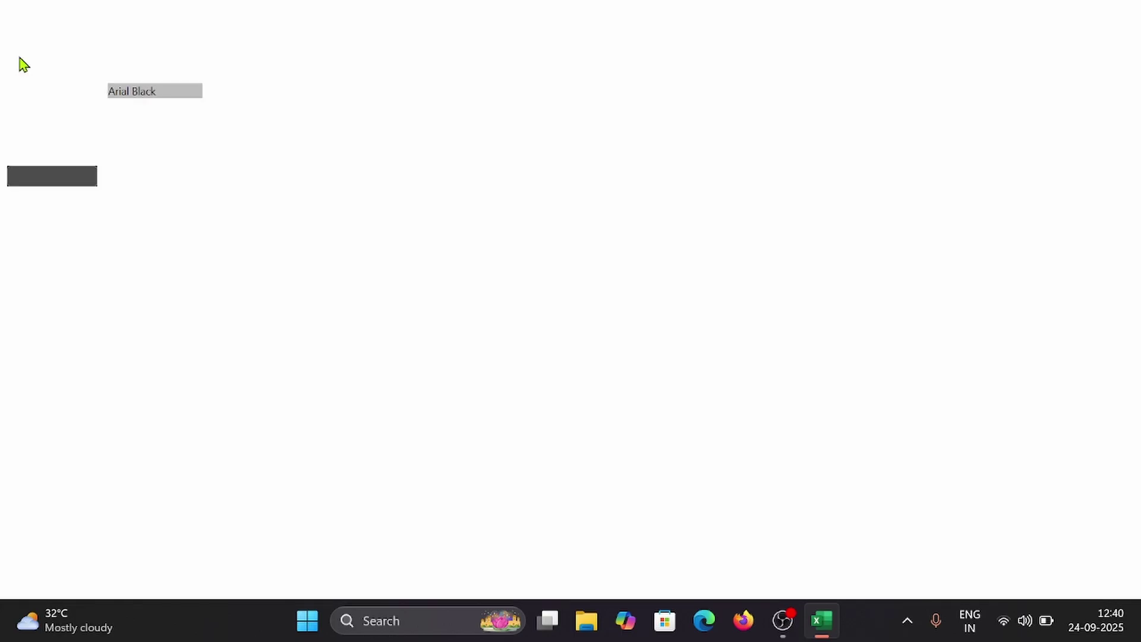
left_click(63, 140)
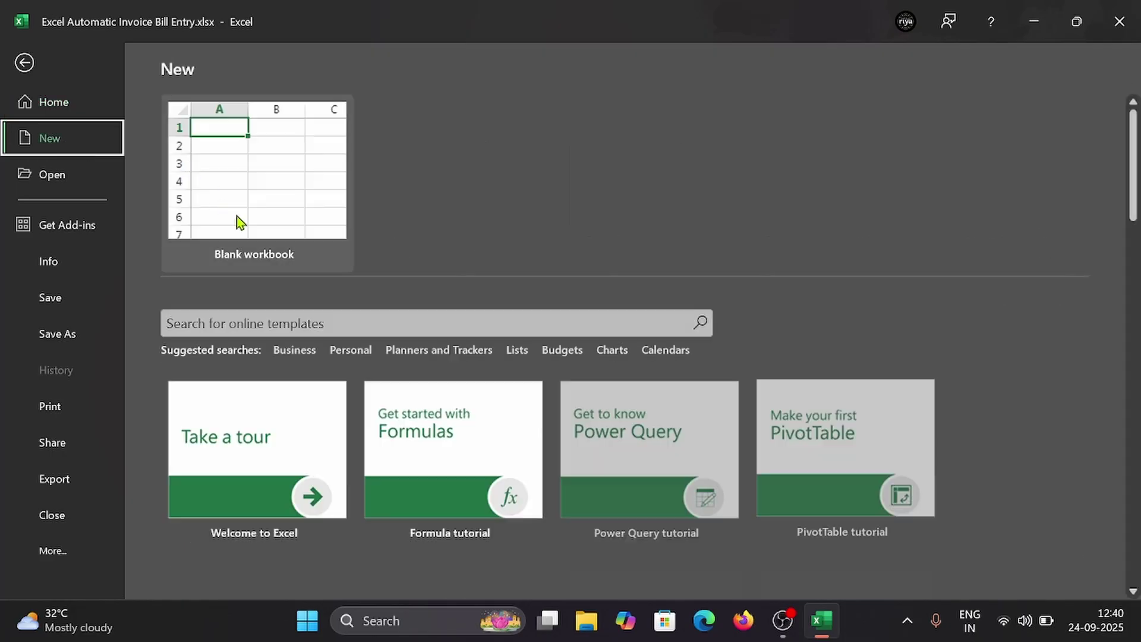
left_click(258, 224)
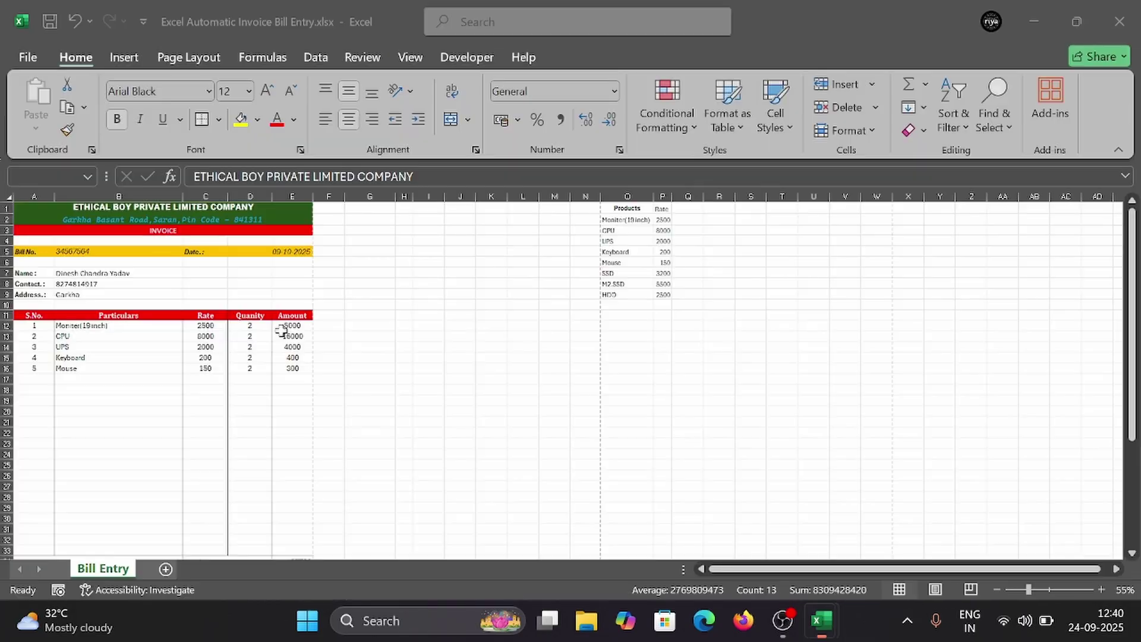
Step: Save the workbook to the Desktop as Invoice Entry.xlsx
left_click(23, 59)
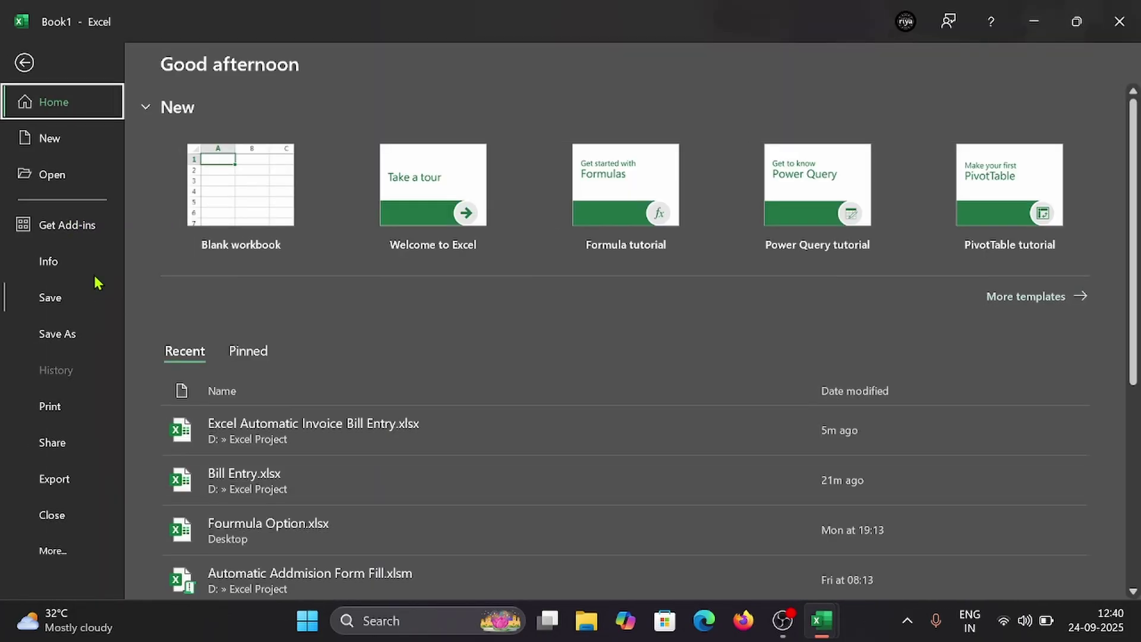
left_click(70, 325)
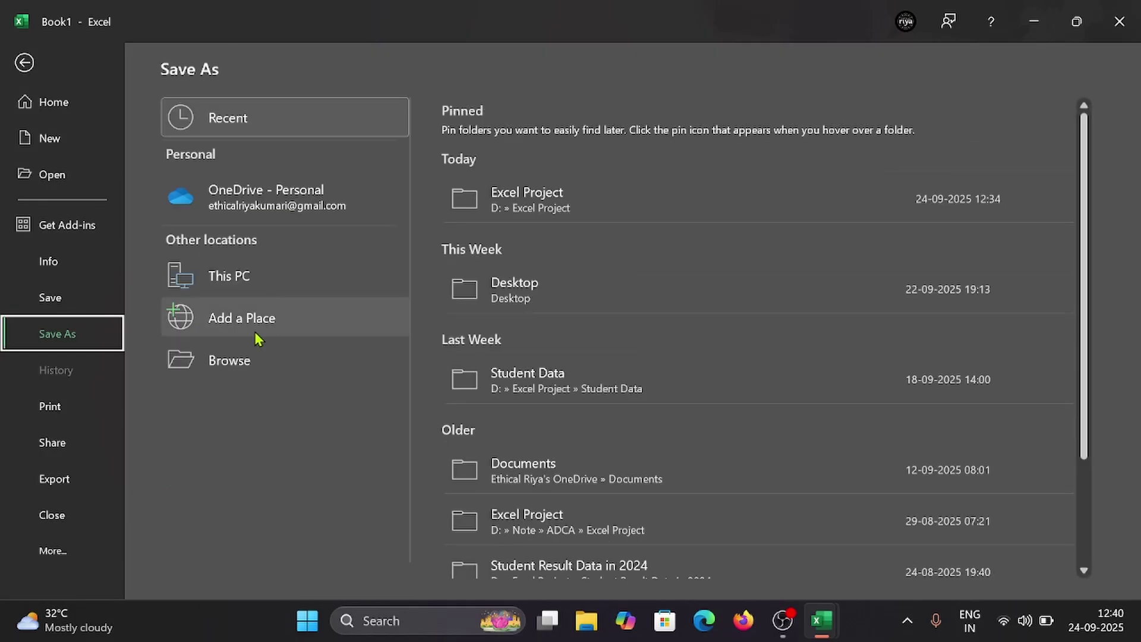
key("F12")
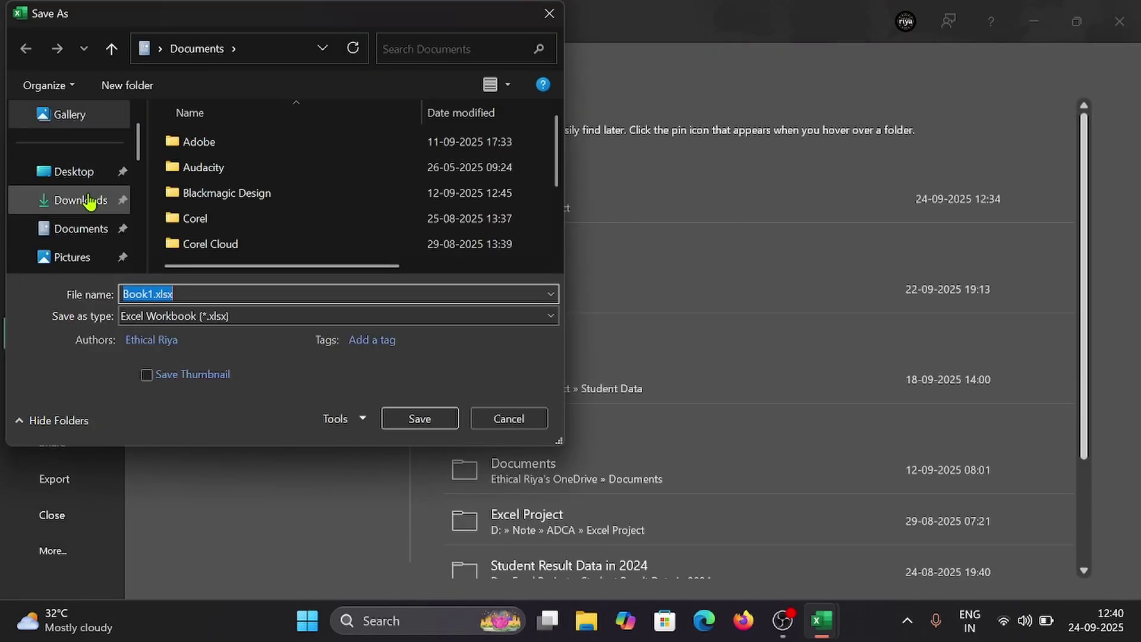
left_click(77, 169)
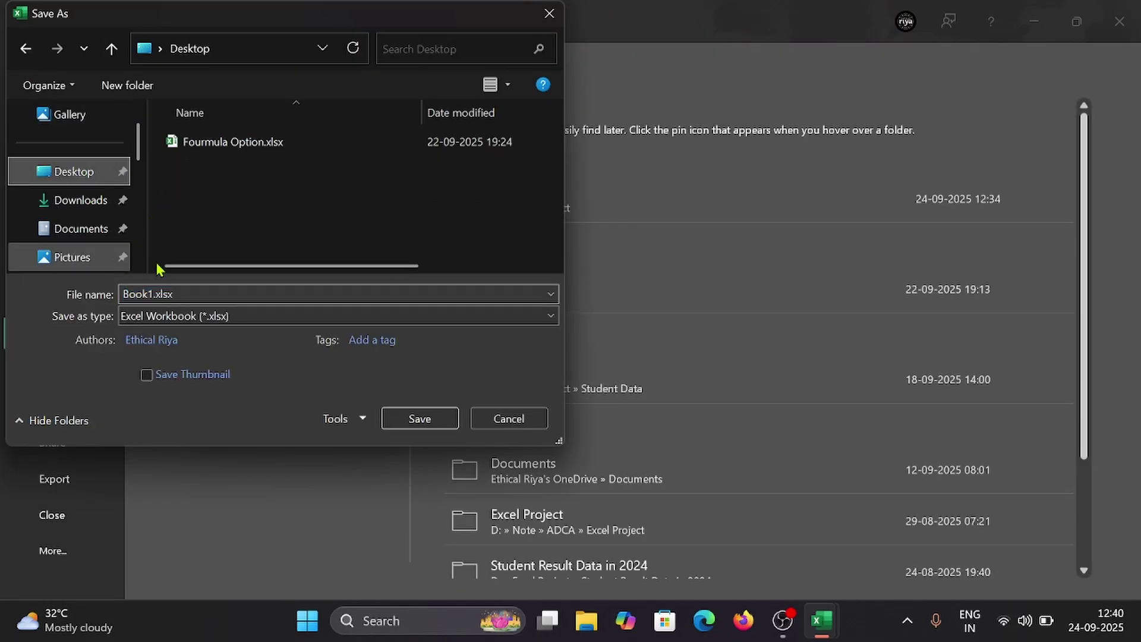
left_click(217, 296)
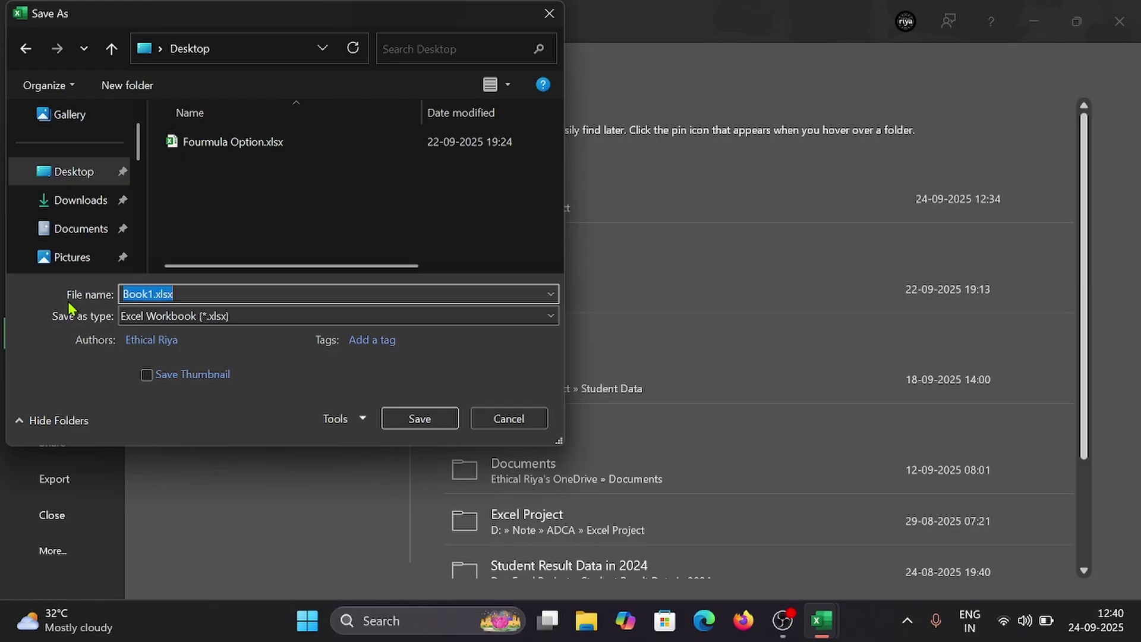
type("In")
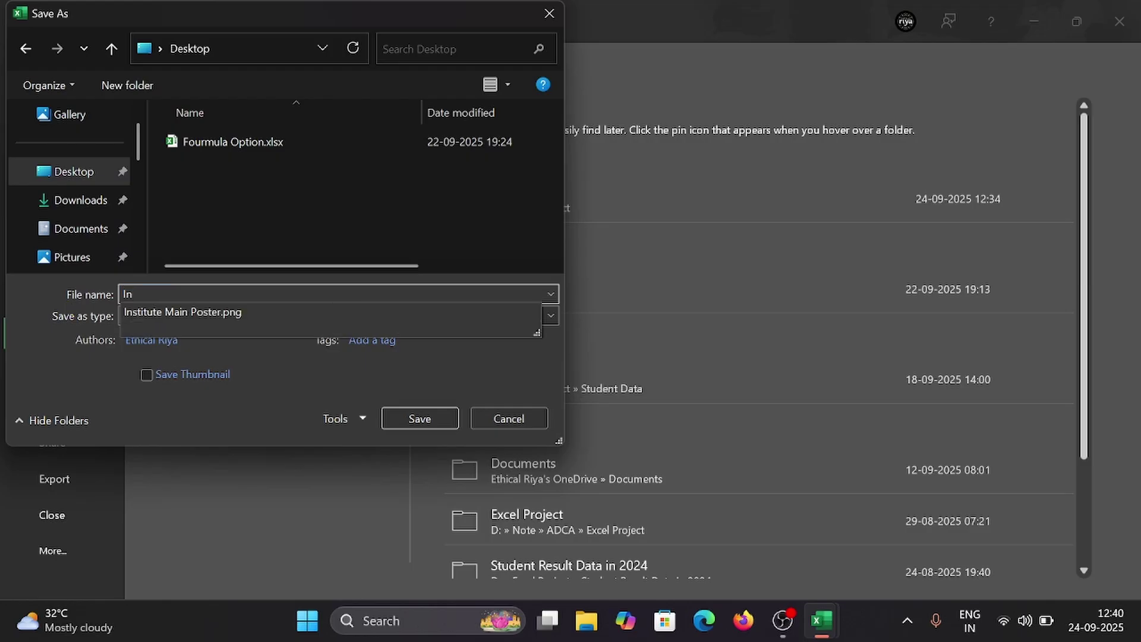
type("voice Entry")
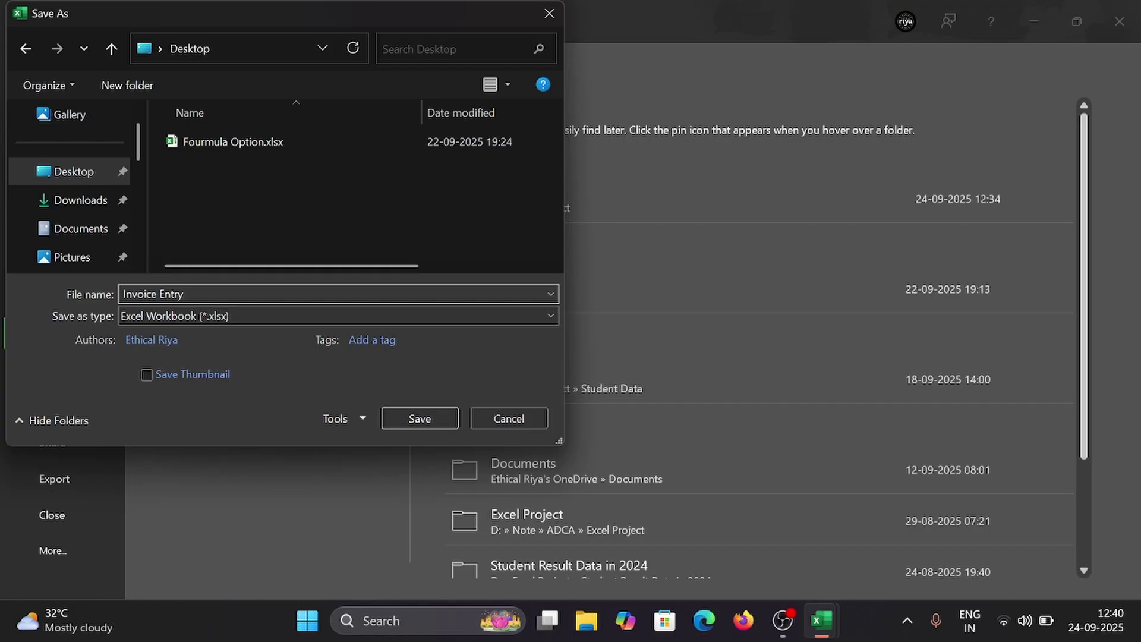
left_click(420, 418)
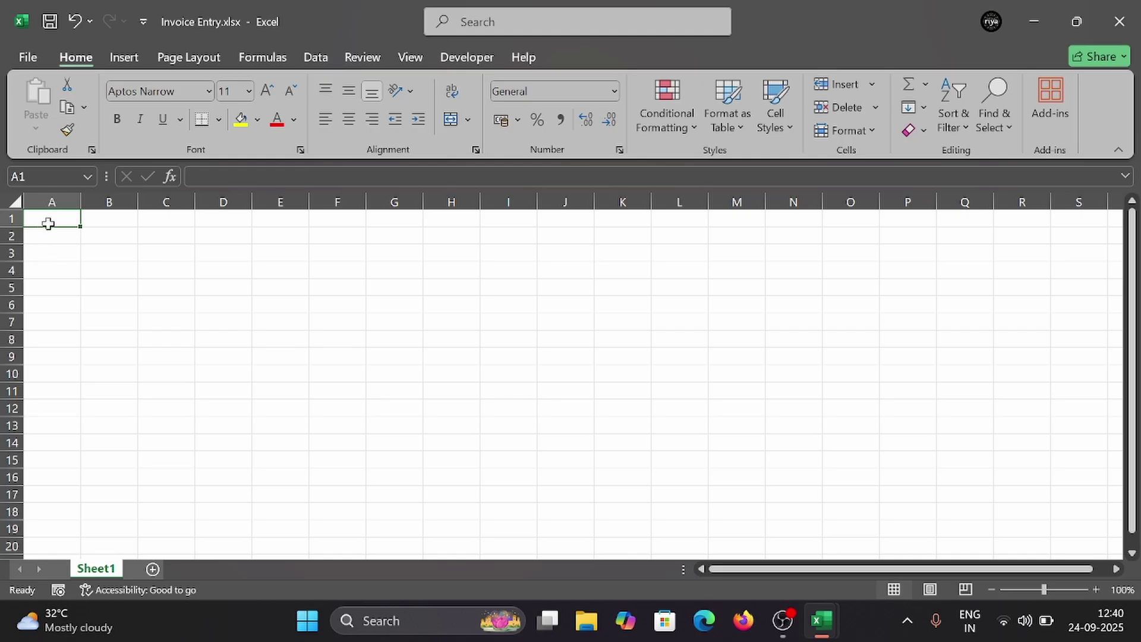
Step: Enter the headings S.No and Particulars in A6 and B6
left_click(34, 286)
left_click(40, 304)
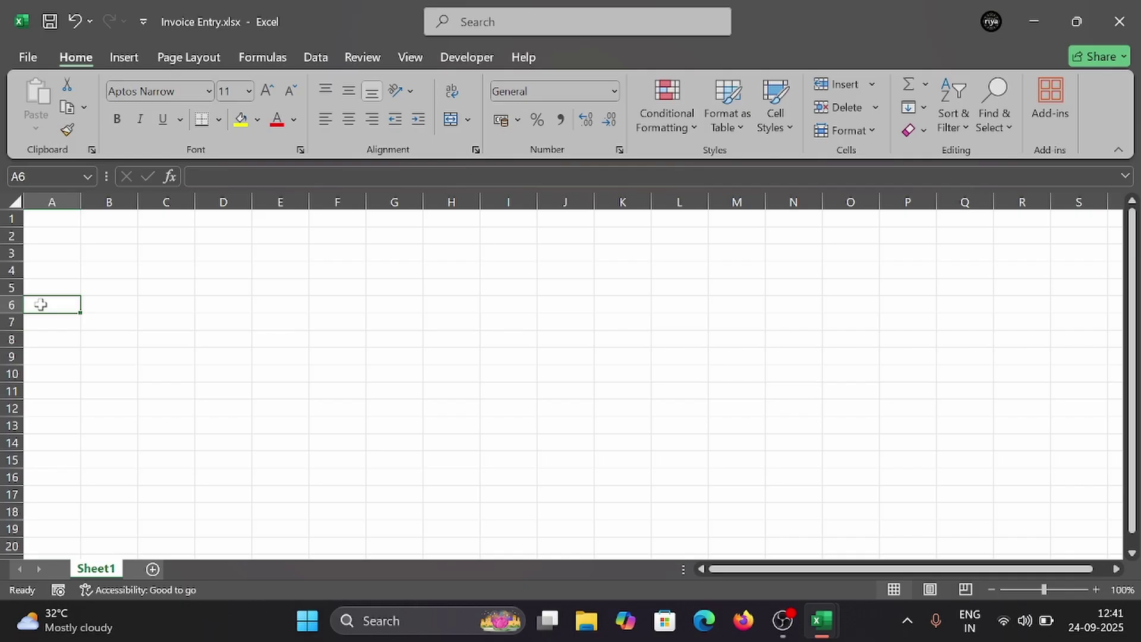
type("S.No")
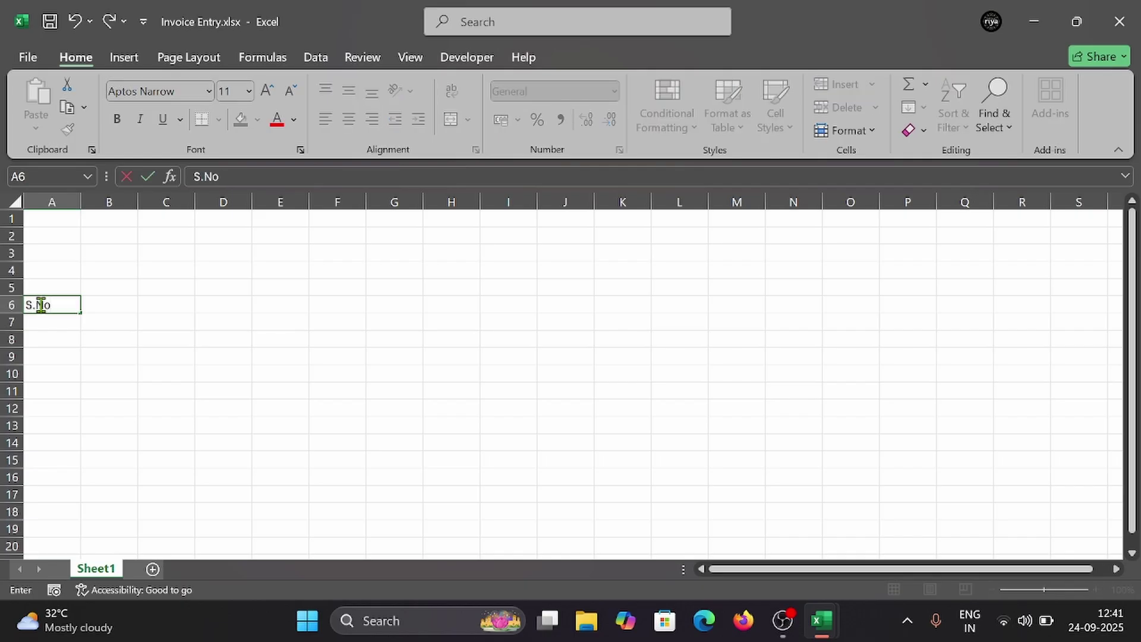
key("Tab")
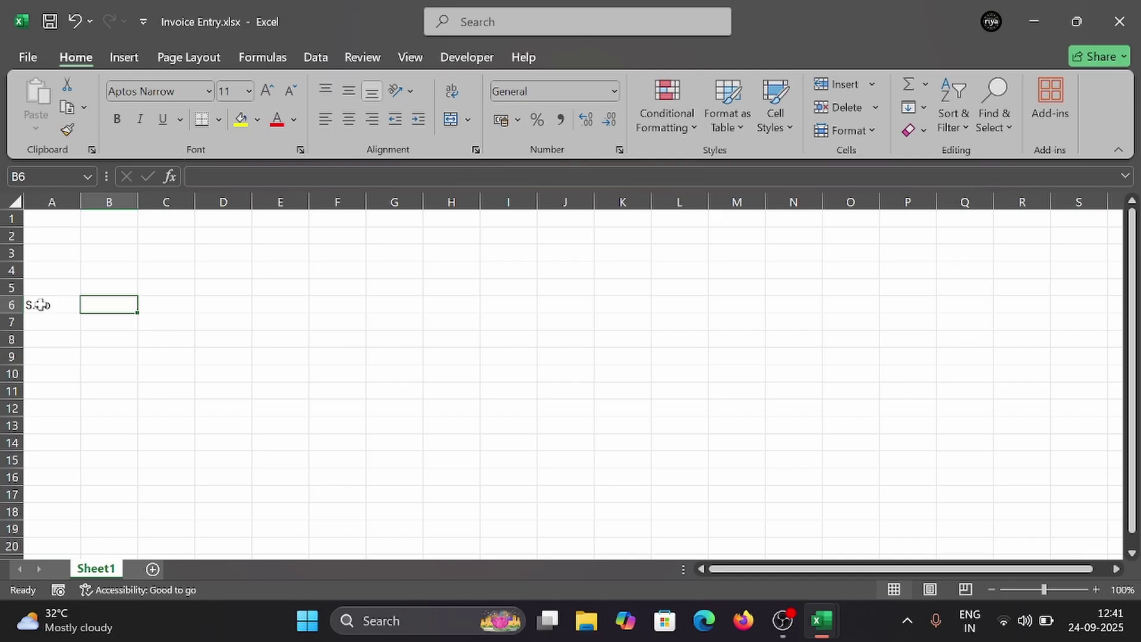
type("Particulars")
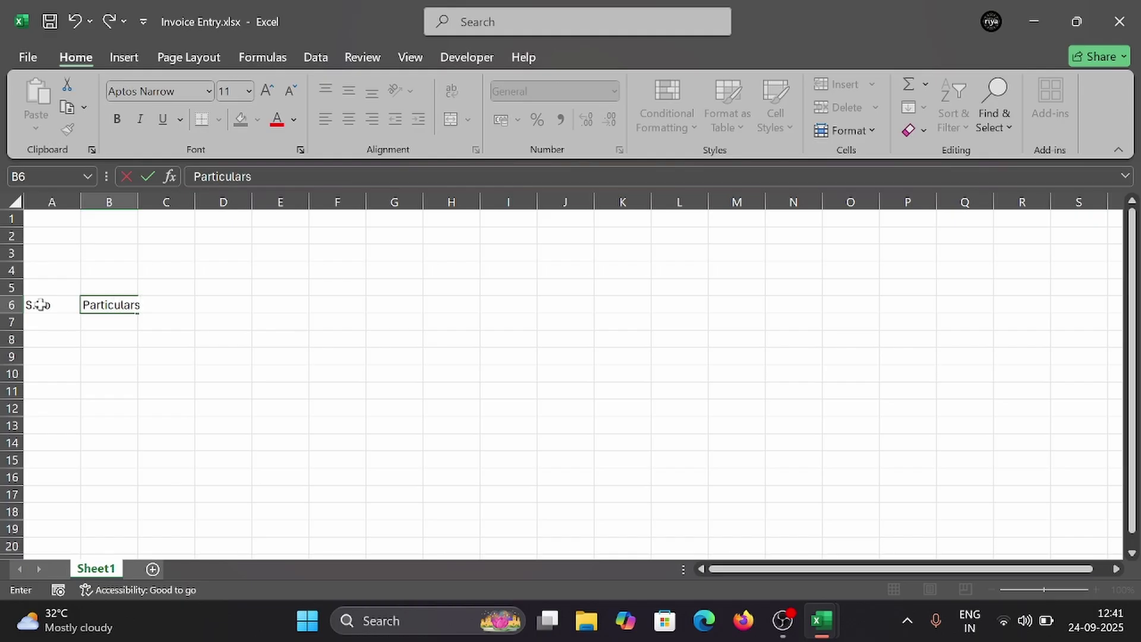
key("Tab")
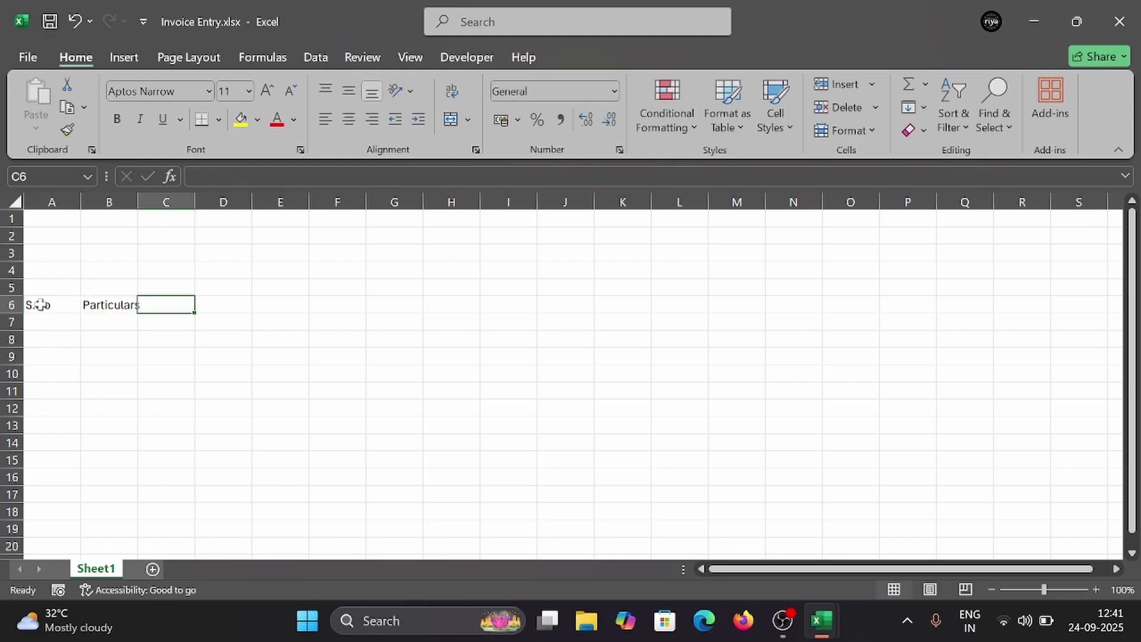
Step: Add Rate, Quanity and Amount headings in C6:E6 and autofit column B
type("Pa")
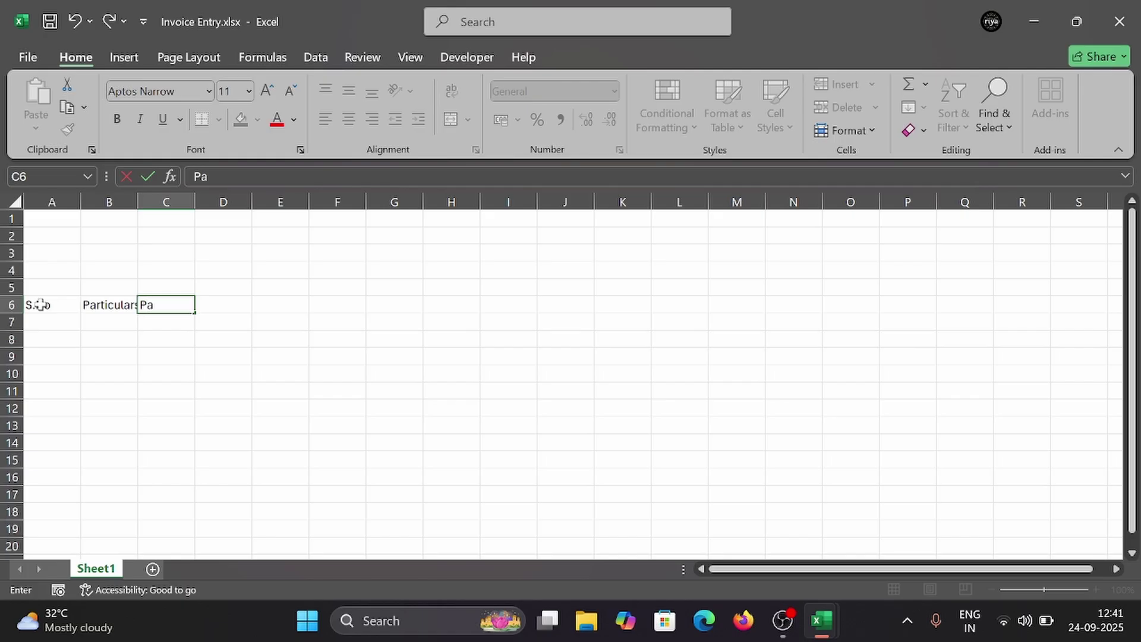
key("BackSpace")
key("BackSpace")
key("Tab")
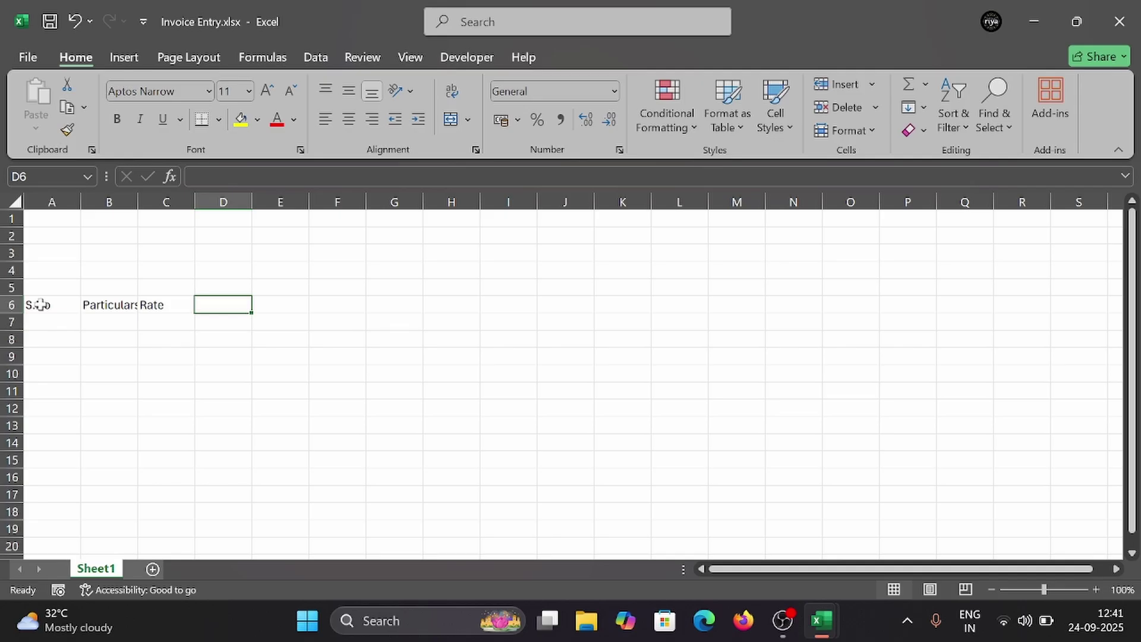
type("Quanity")
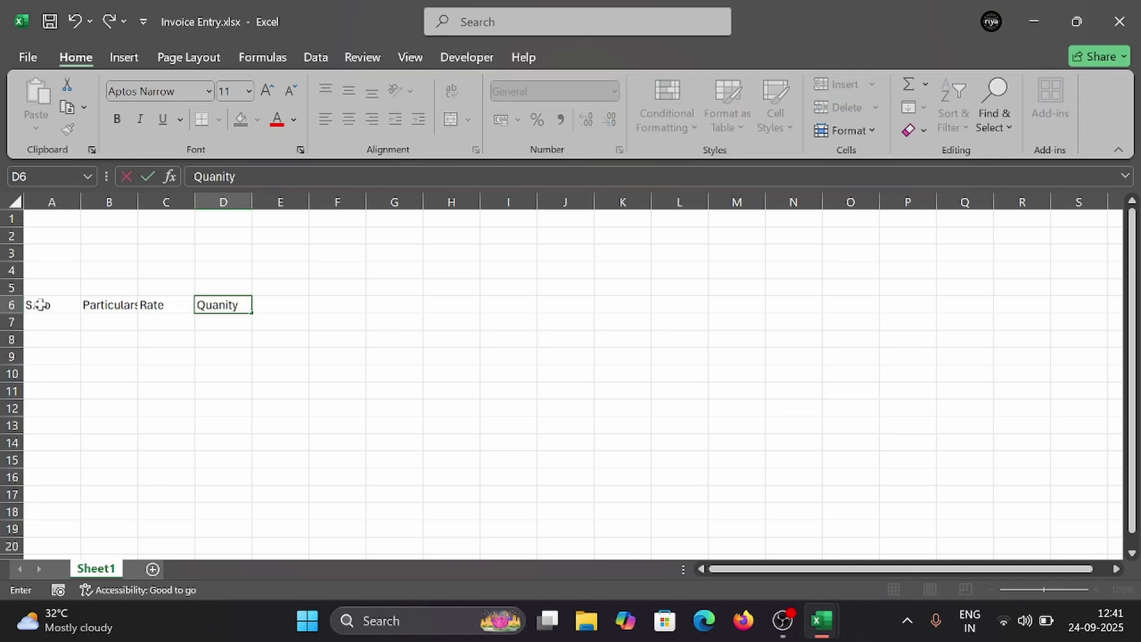
key("Tab")
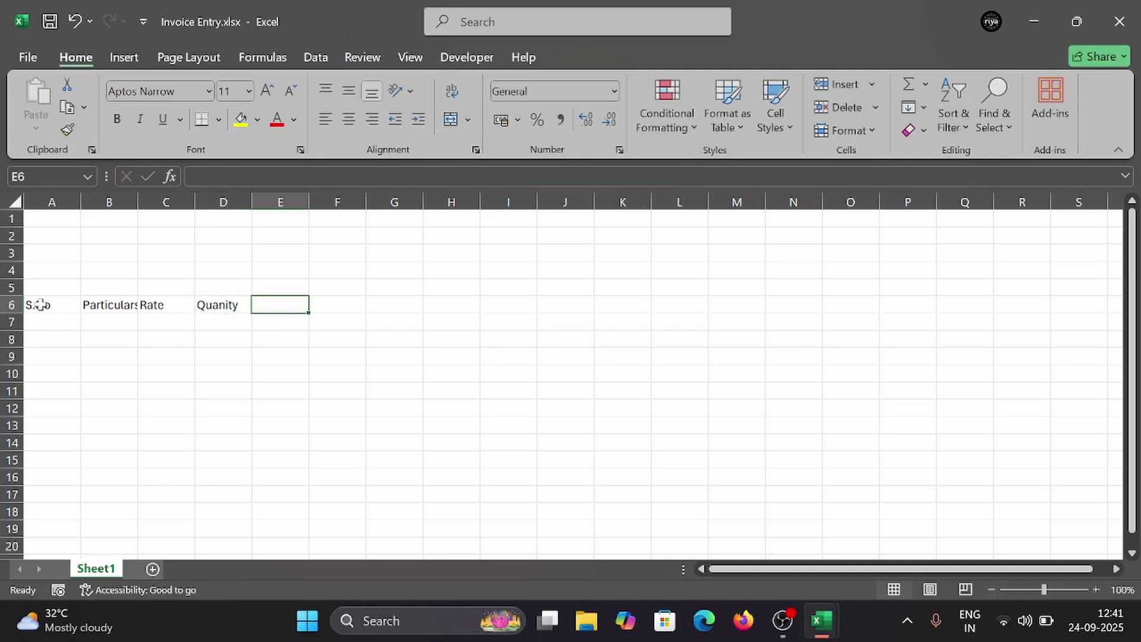
type("Amount")
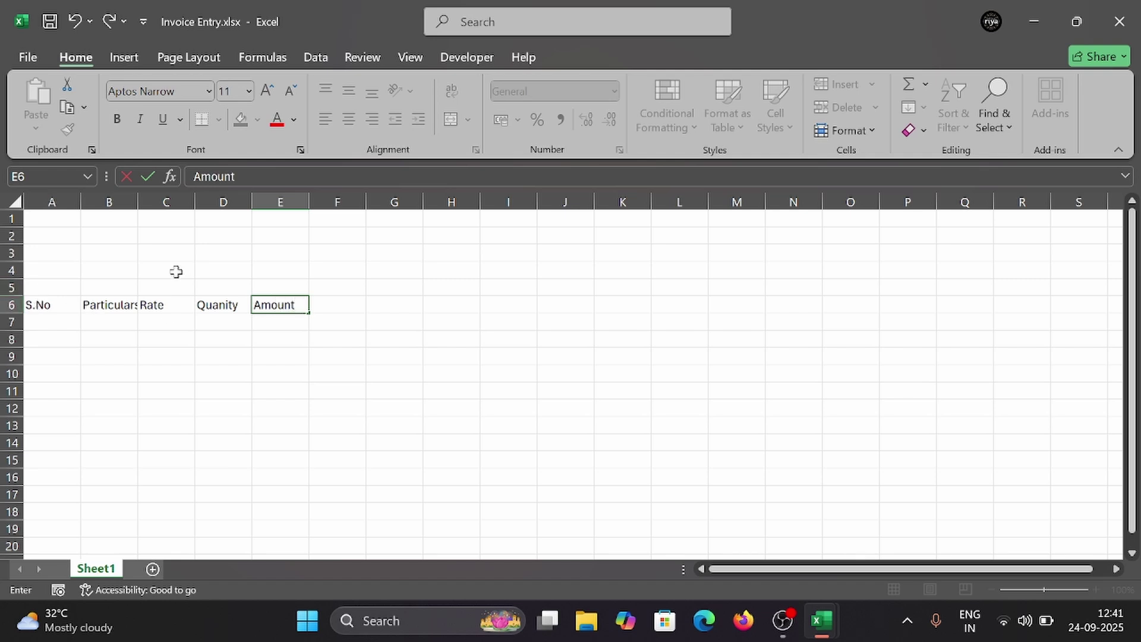
left_click(133, 201)
double_click(137, 201)
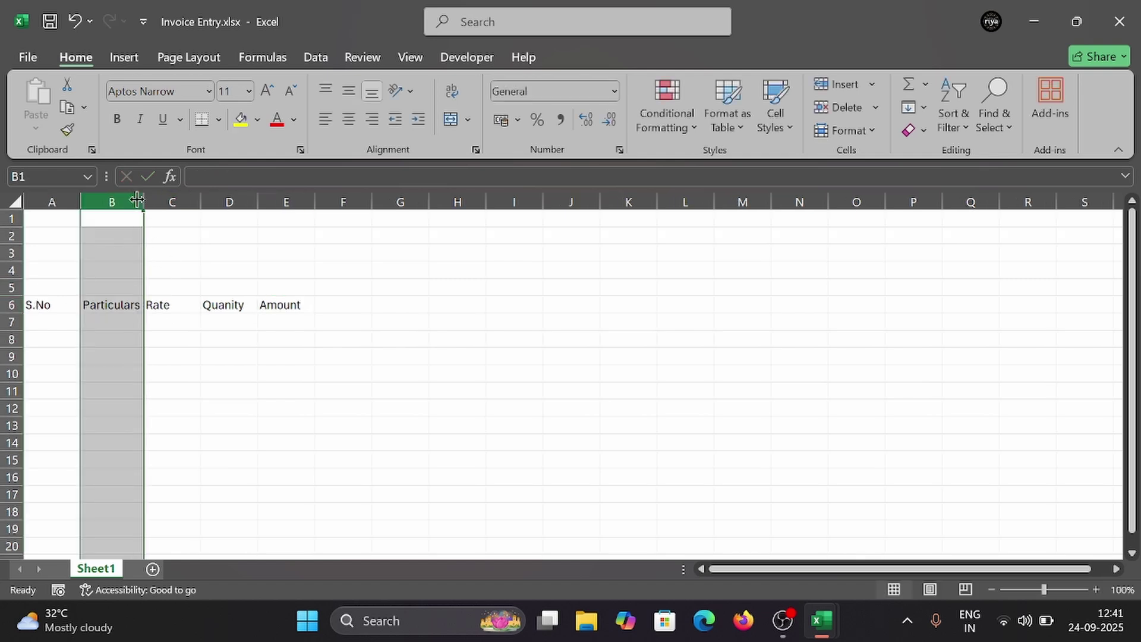
Step: Set the page's paper size to A4
left_click(211, 57)
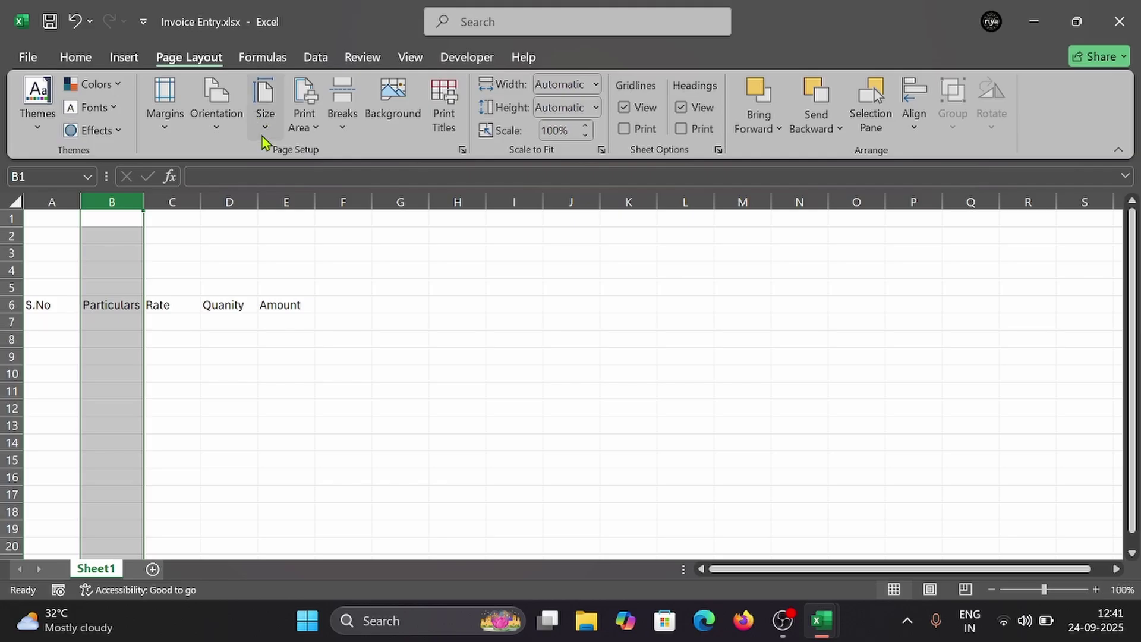
left_click(265, 128)
left_click(326, 416)
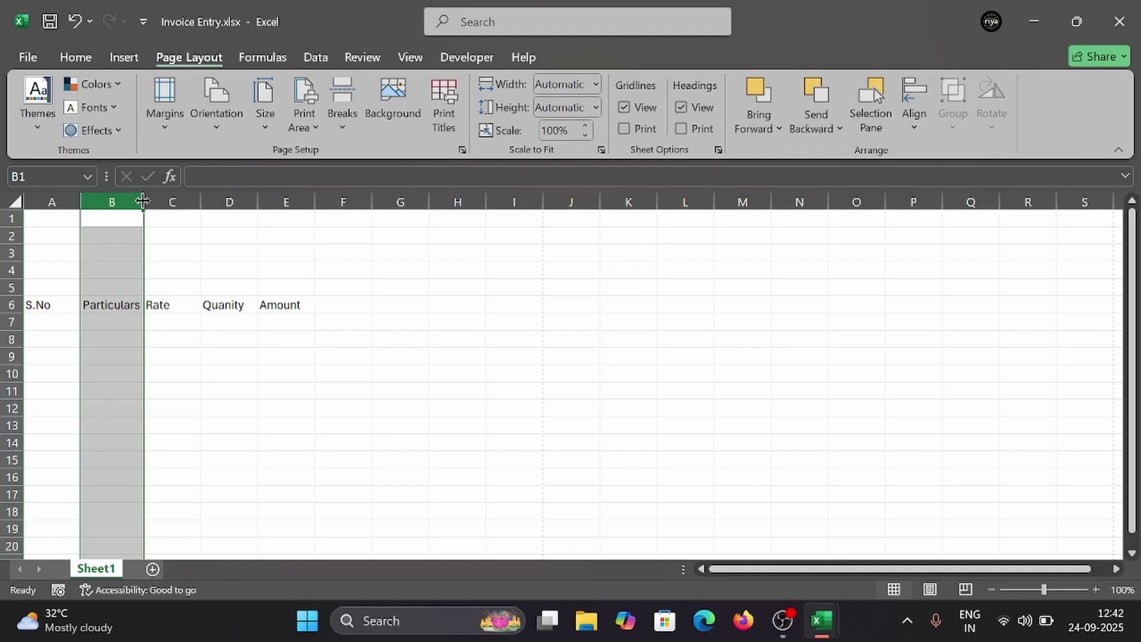
Step: Widen column B to about 30 characters and centre the A6:G6 header text
left_click_drag(143, 201, 281, 217)
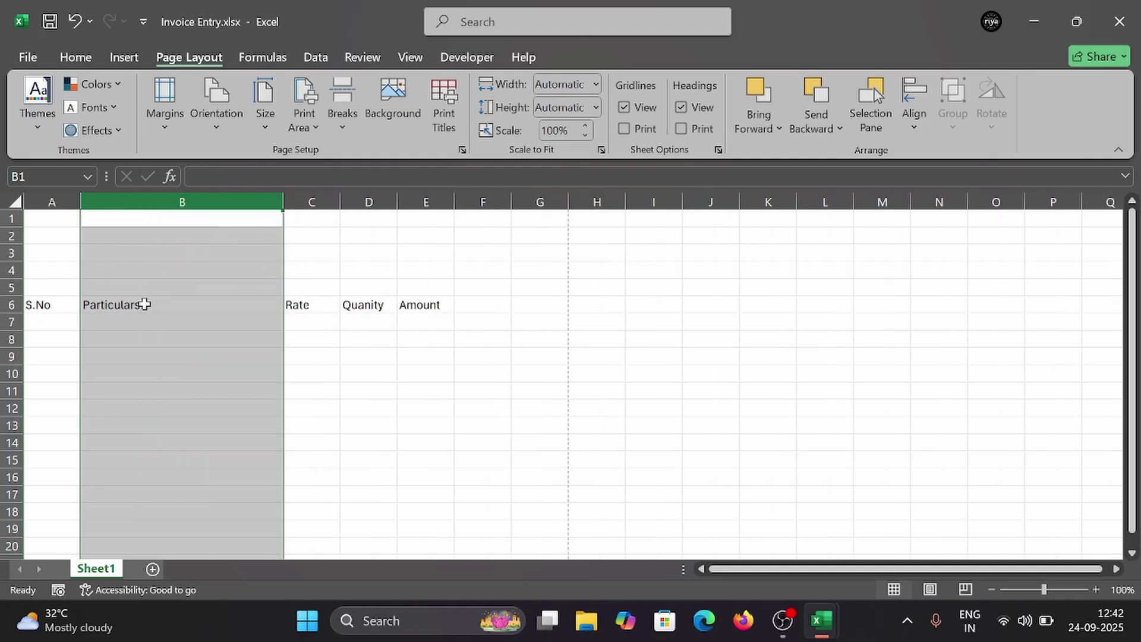
left_click(12, 304)
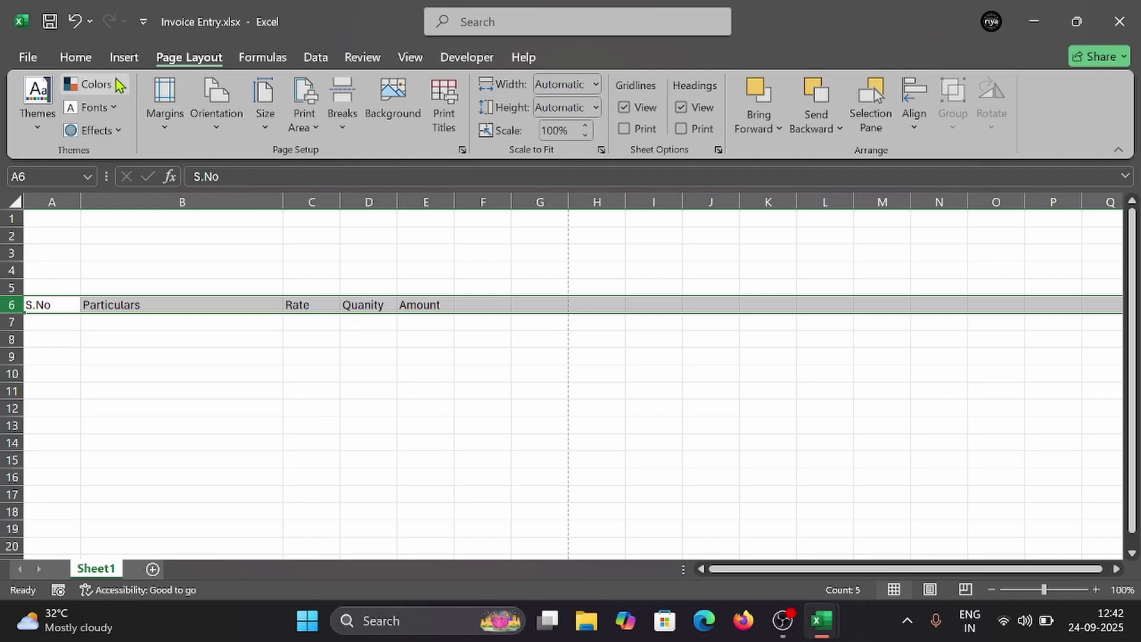
left_click(76, 57)
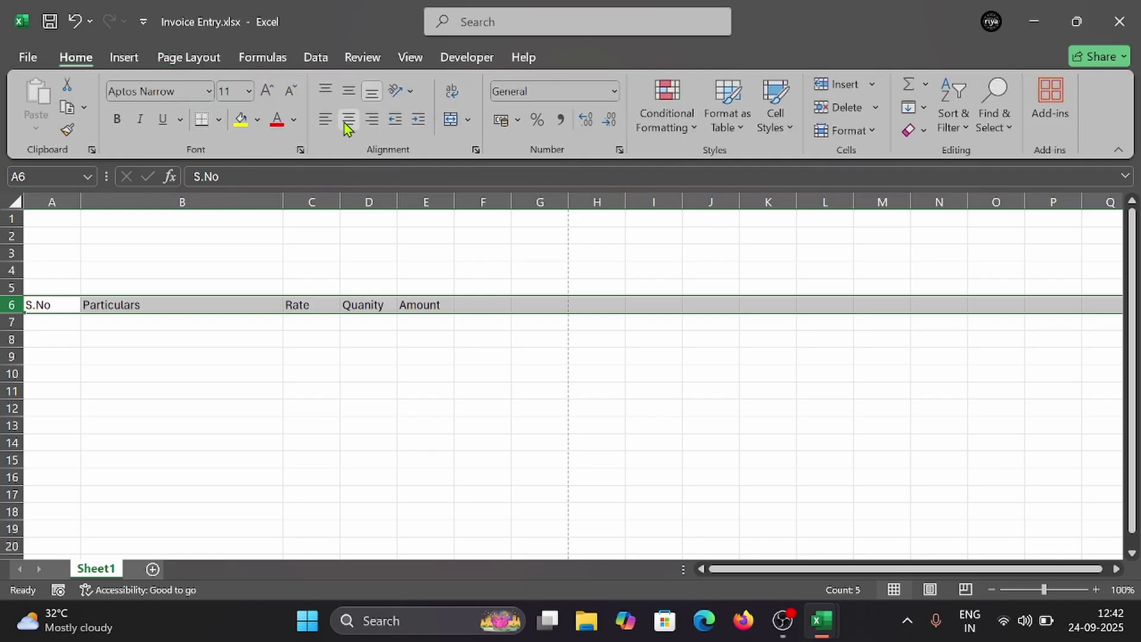
left_click(55, 306)
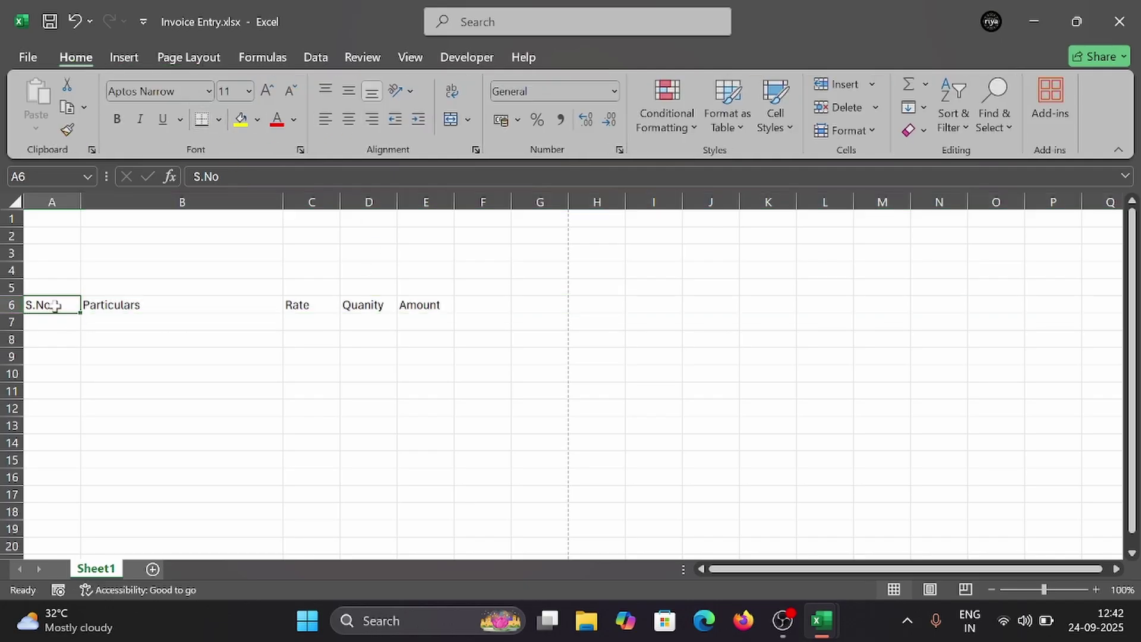
left_click_drag(55, 306, 535, 304)
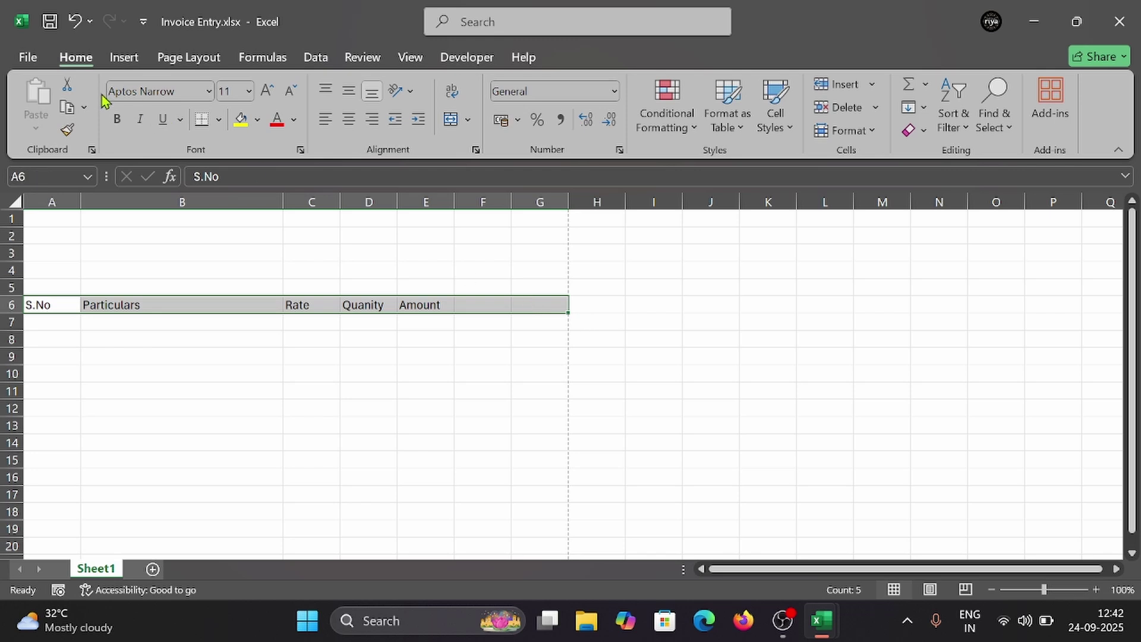
left_click(351, 119)
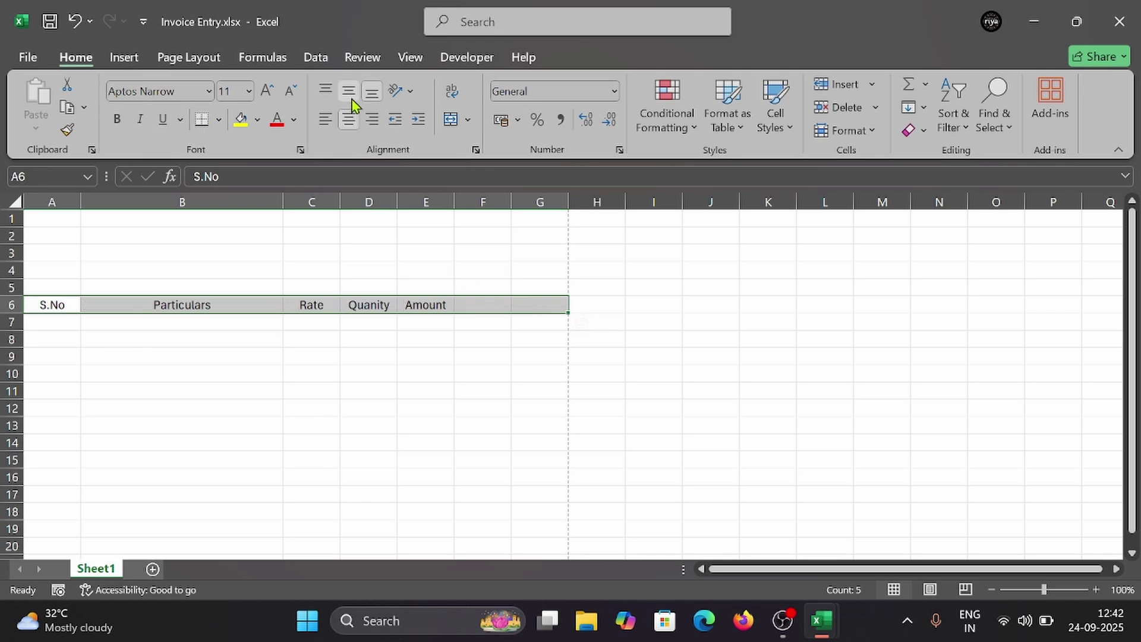
Step: Apply All Borders and an orange fill to header cells A6:G6
left_click(219, 119)
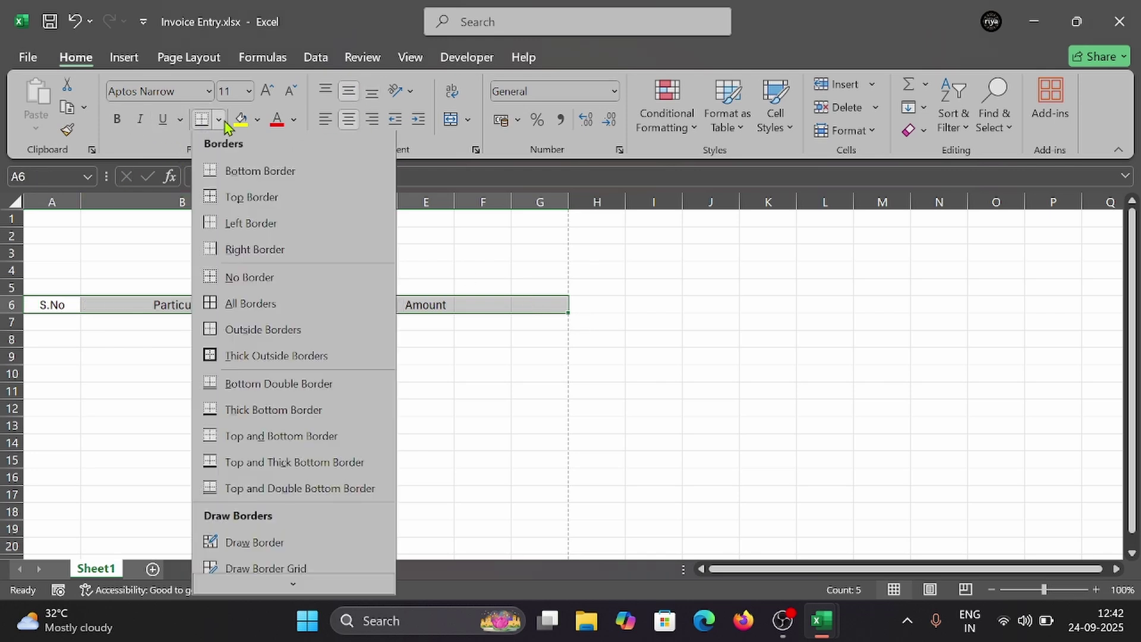
left_click(248, 305)
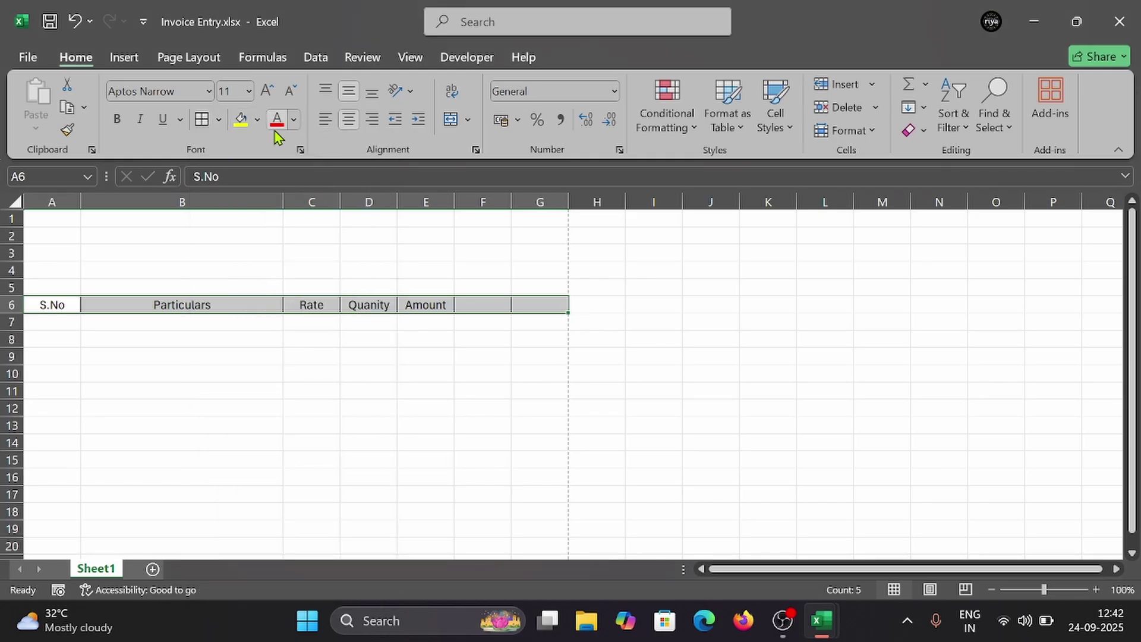
left_click(257, 120)
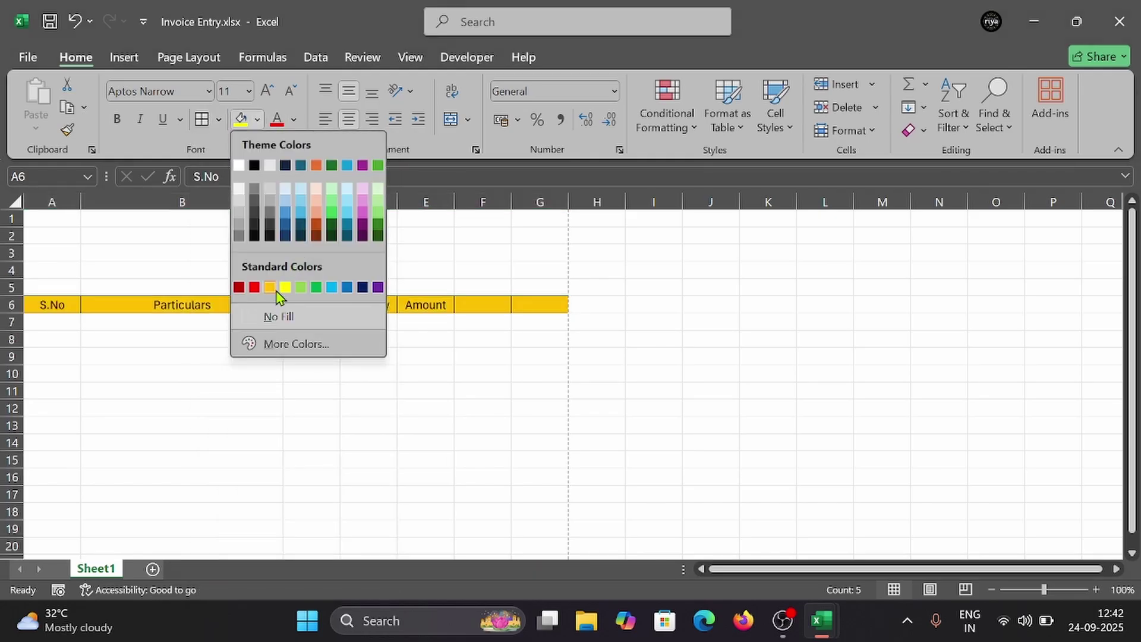
left_click(277, 289)
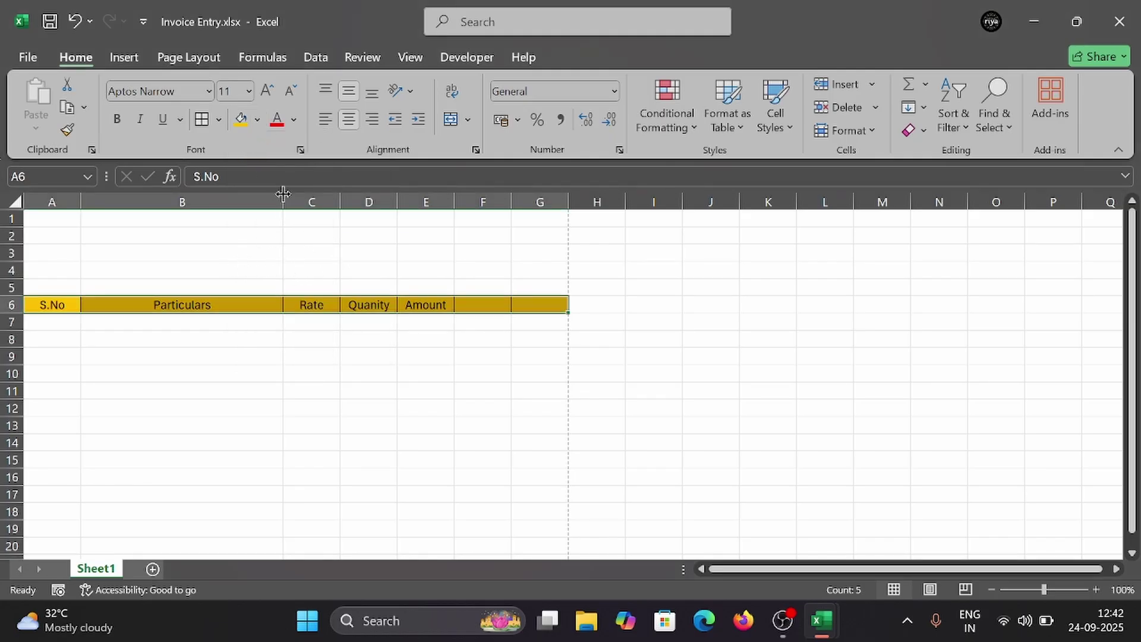
Step: Widen columns B and C, then Clear All on the unused cells F6:G6
left_click_drag(283, 193, 338, 197)
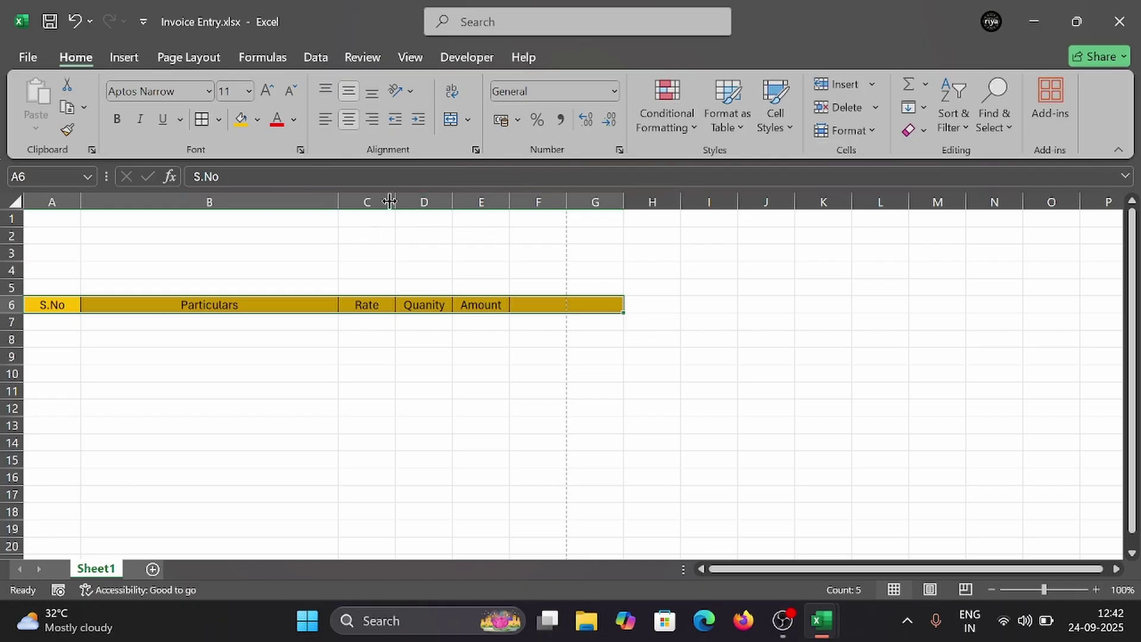
left_click_drag(395, 201, 485, 201)
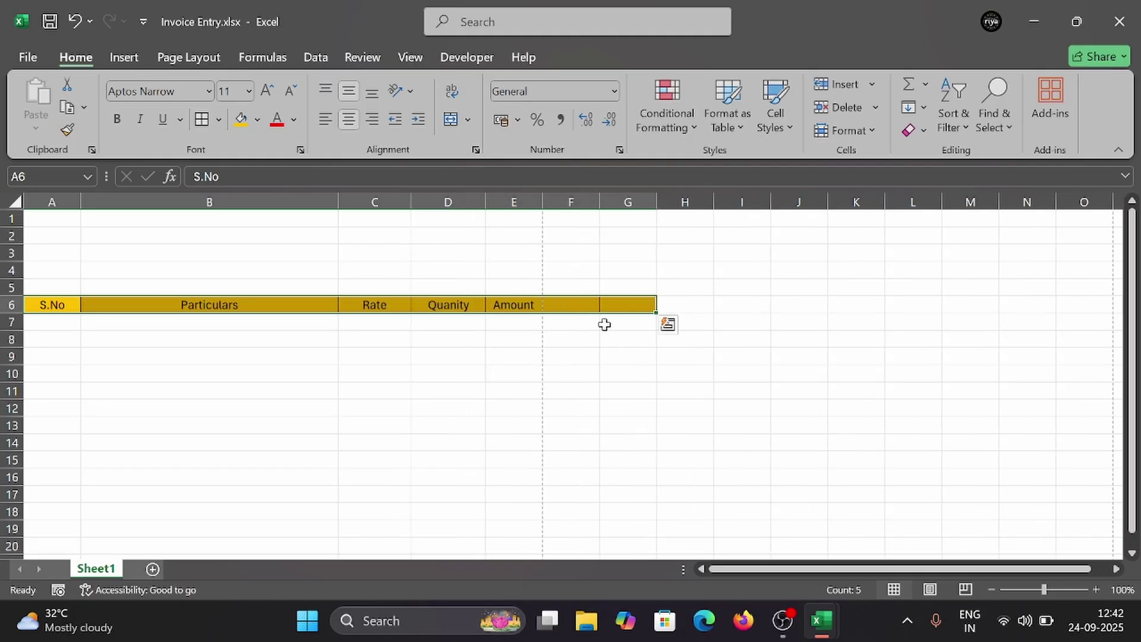
left_click(564, 306)
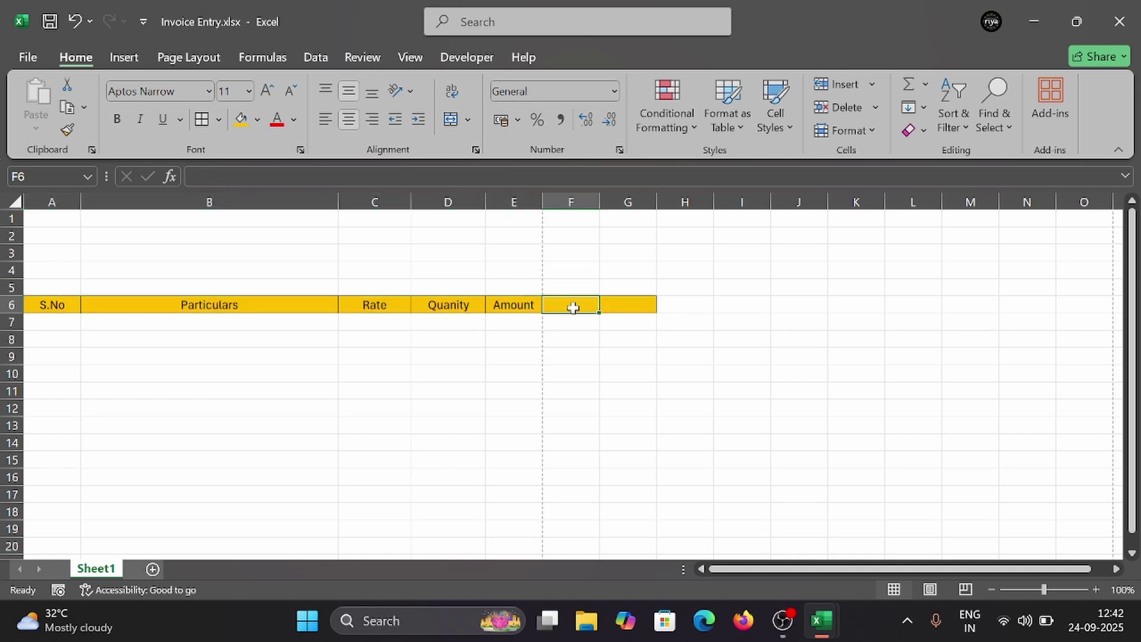
left_click(517, 303)
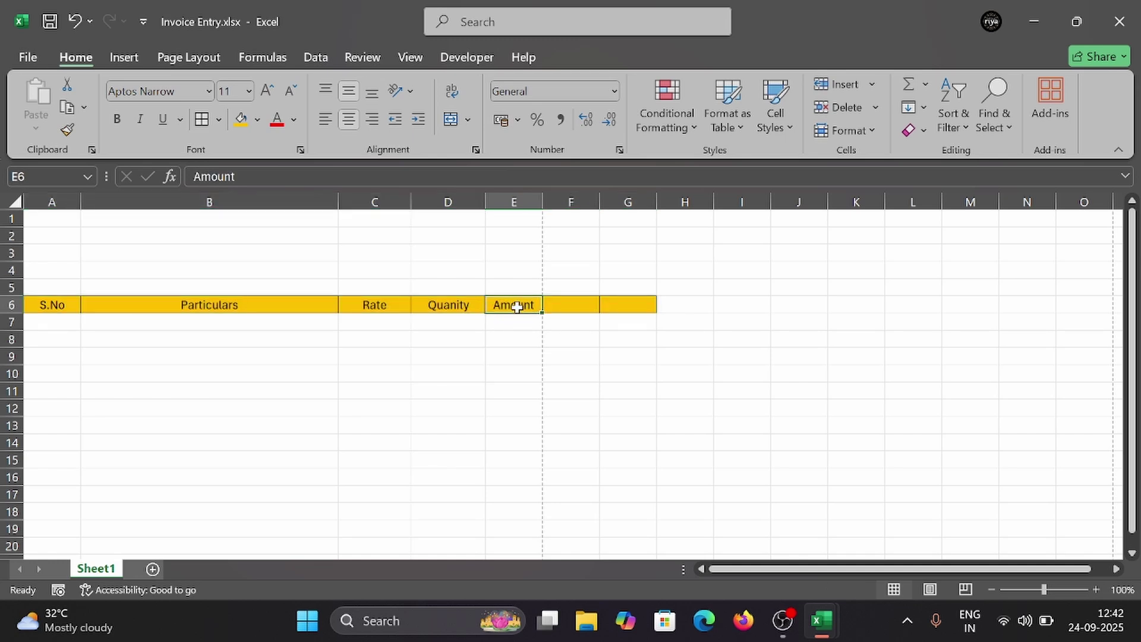
left_click(560, 307)
left_click_drag(558, 307, 620, 310)
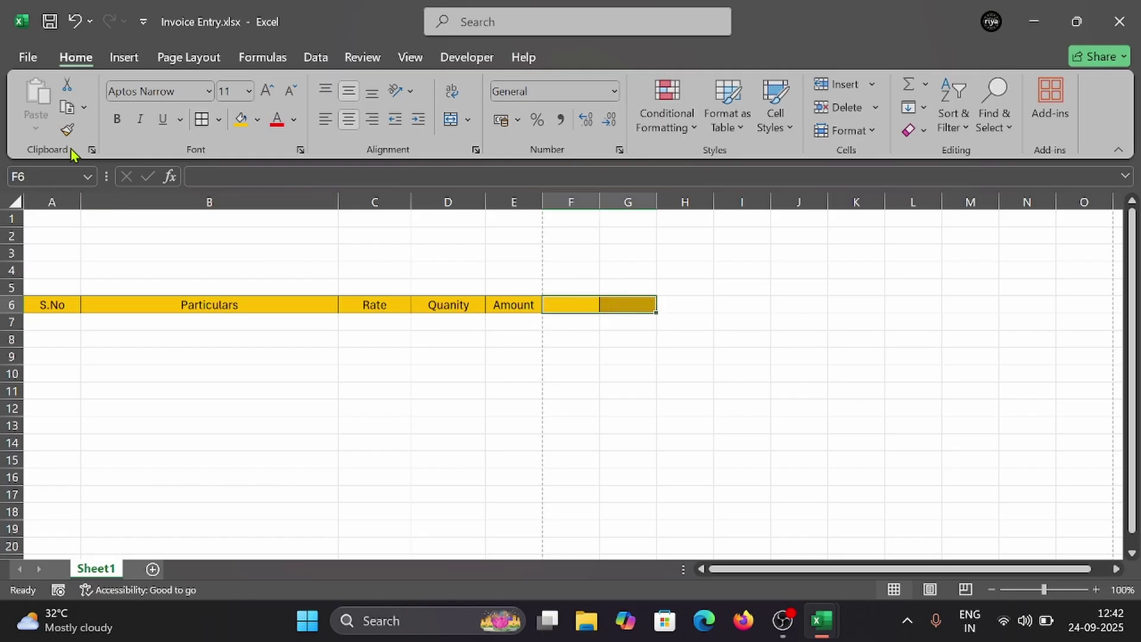
left_click(924, 130)
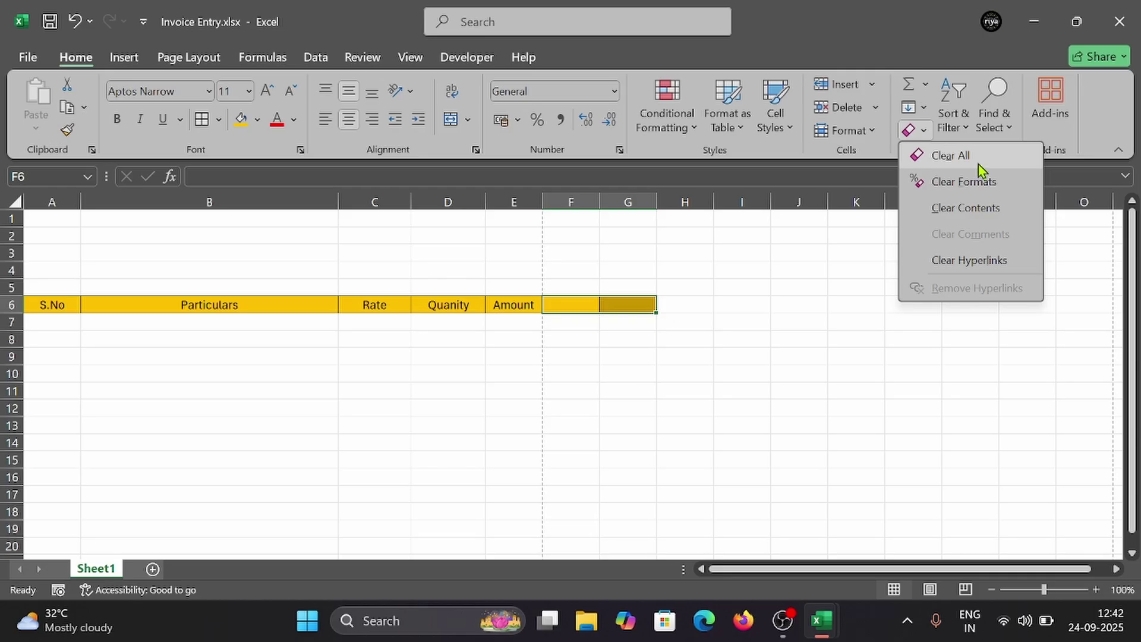
left_click(978, 164)
left_click(618, 354)
Step: Autofit column E to the Amount heading and widen columns E, D and A slightly
left_click(501, 306)
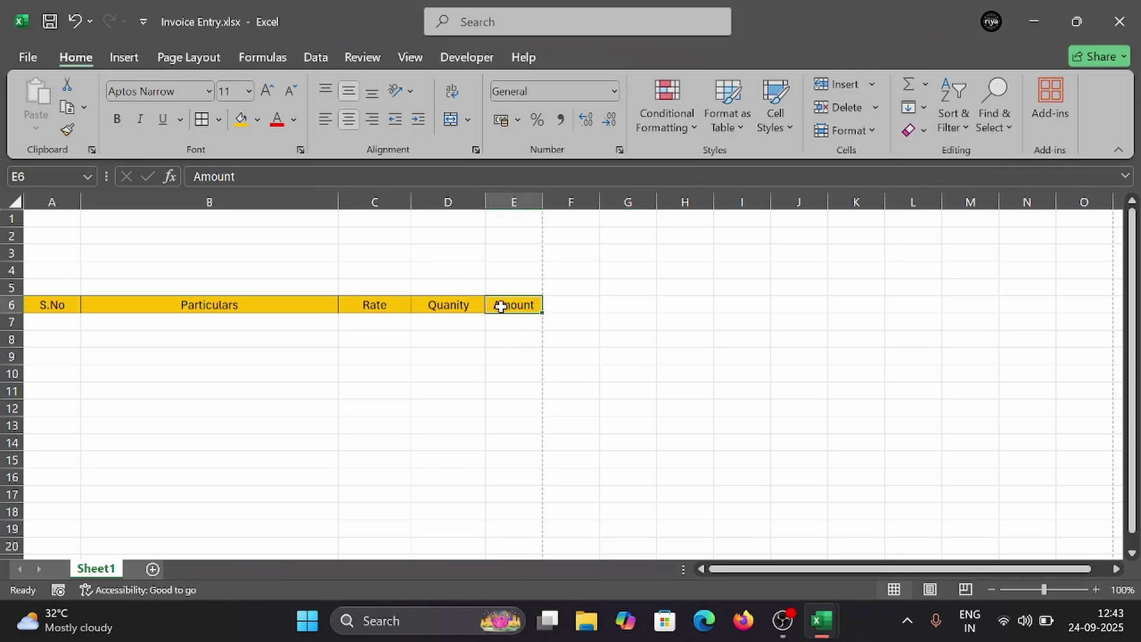
double_click(542, 202)
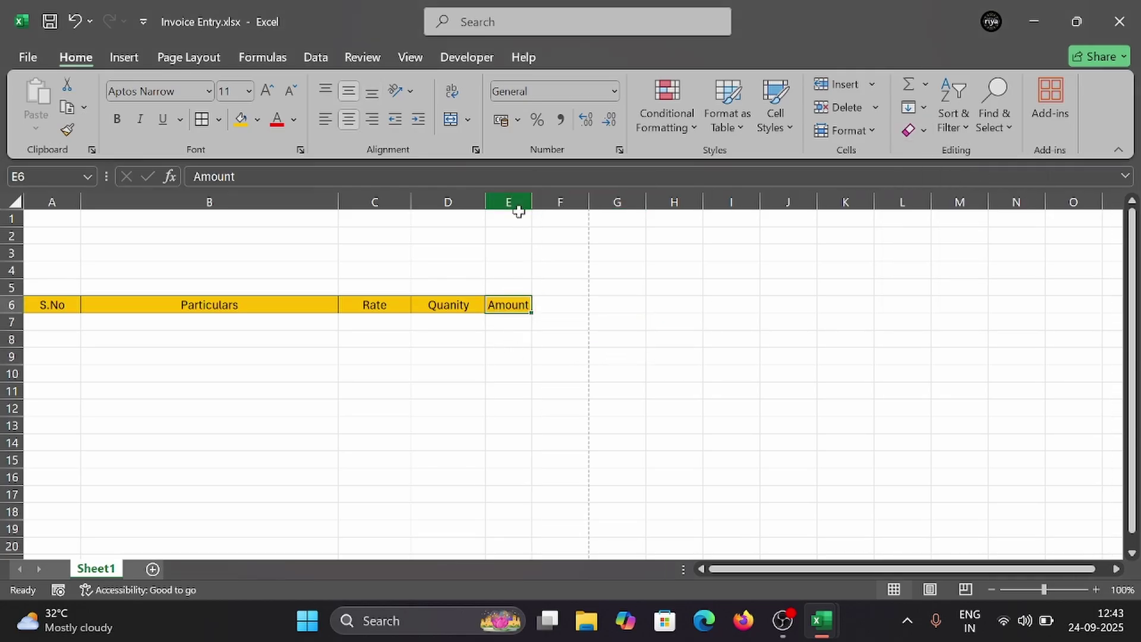
left_click_drag(531, 202, 570, 209)
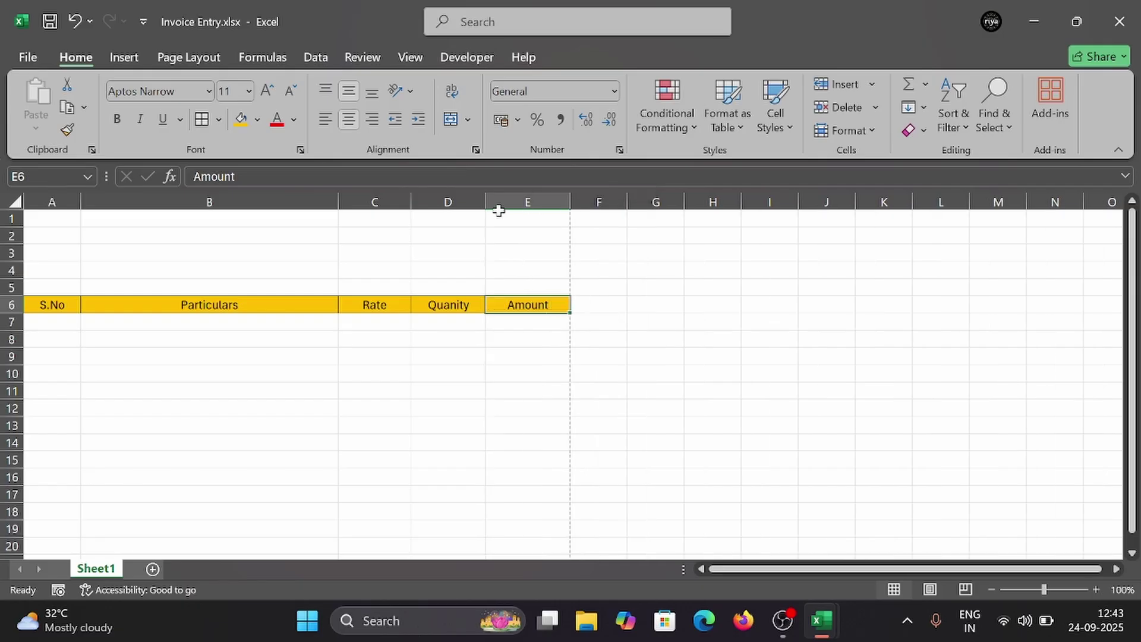
left_click_drag(486, 203, 493, 203)
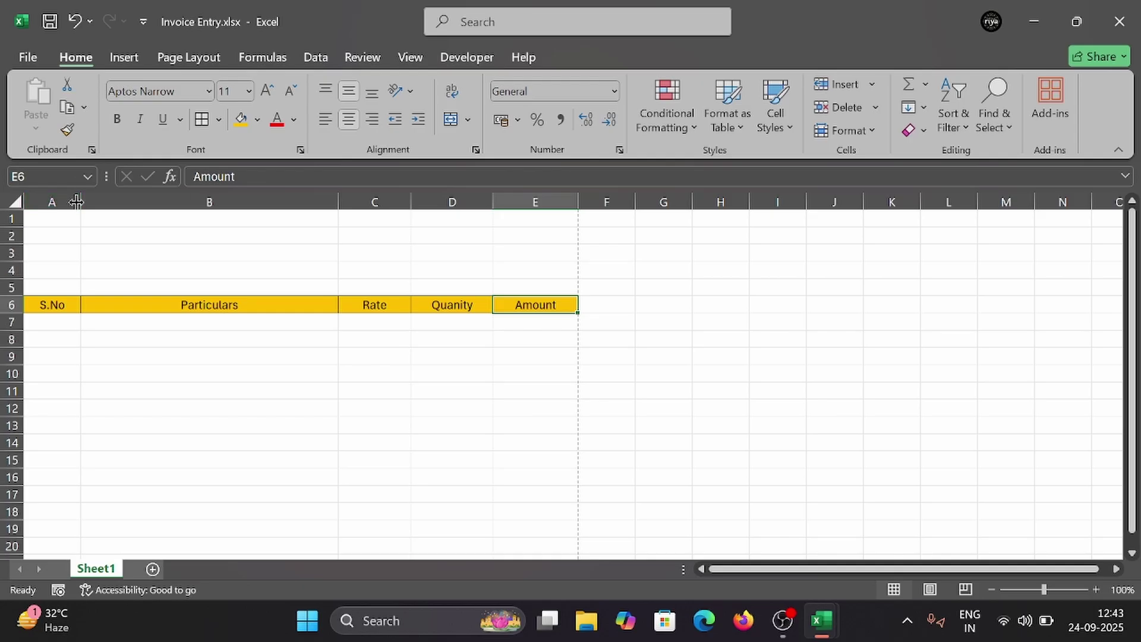
left_click_drag(77, 202, 84, 202)
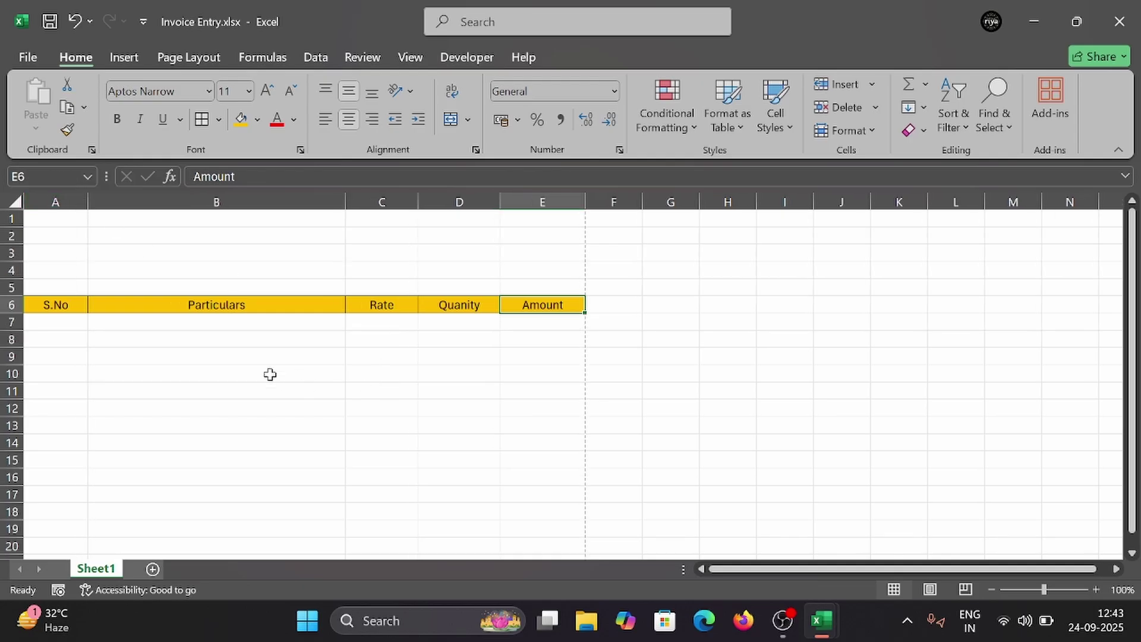
Step: Merge rows 1–3 across columns A to E, centred horizontally and vertically
left_click(62, 271)
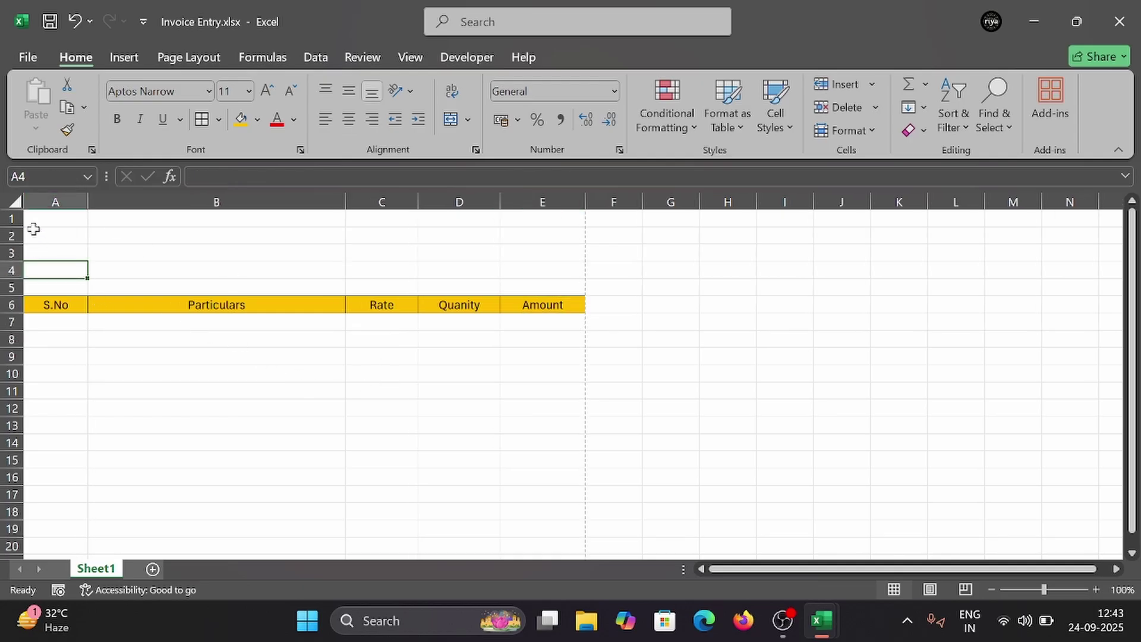
mouse_move(33, 221)
left_mouse_down()
mouse_move(153, 244)
mouse_move(527, 249)
left_mouse_up()
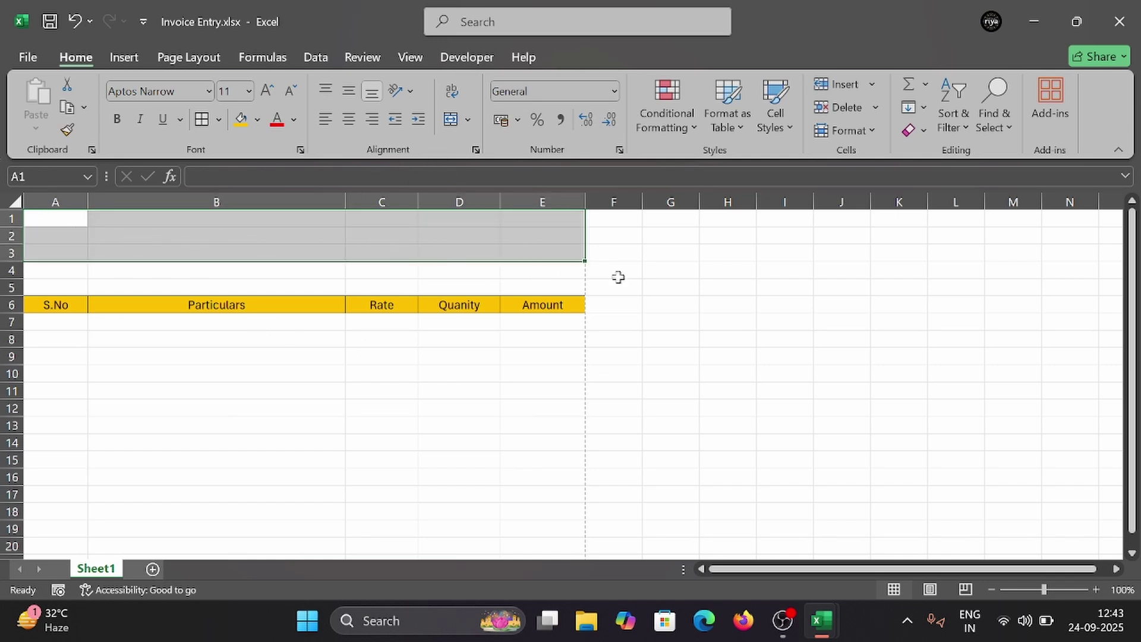
left_click(467, 123)
left_click(512, 174)
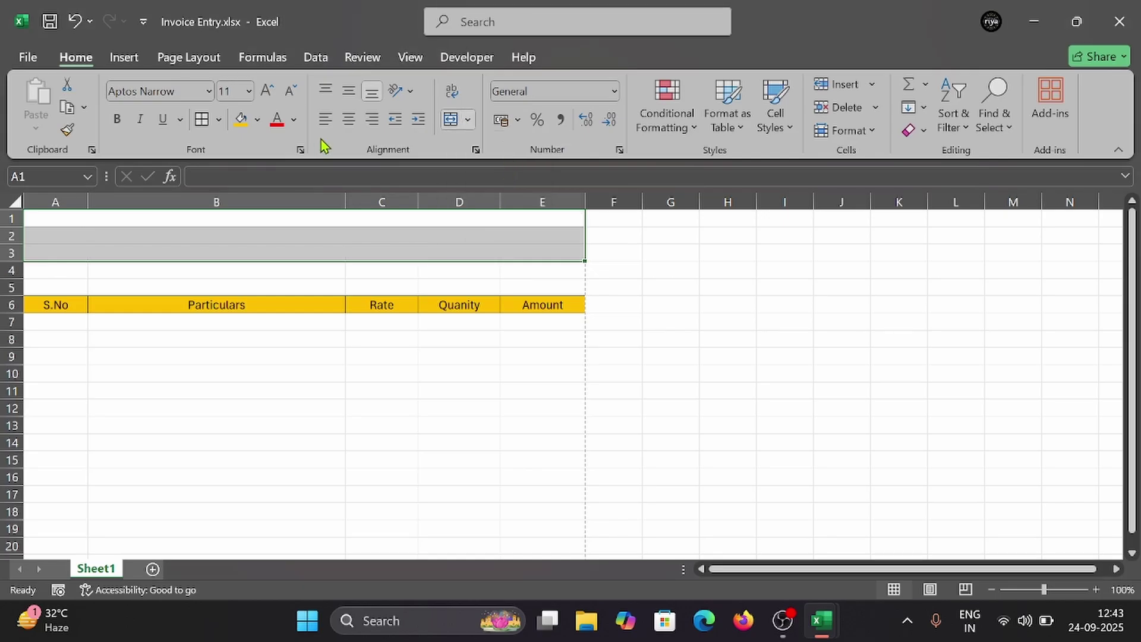
left_click(348, 119)
left_click(348, 91)
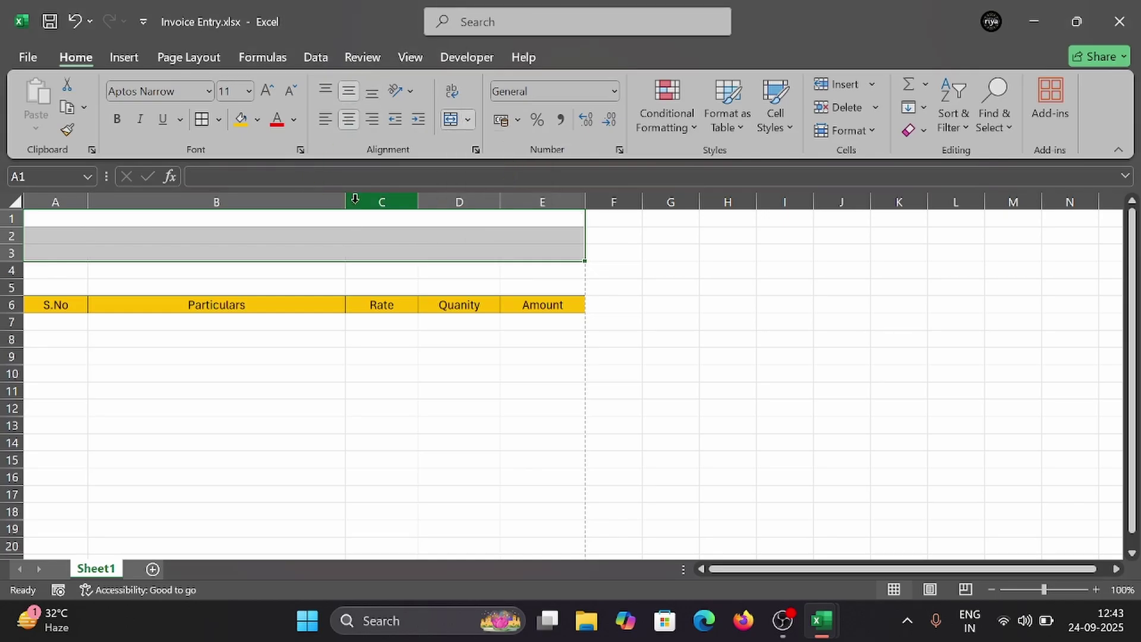
Step: Enter 'ETHICAL BOY PRIVATE LIMITED COMPANY' in the merged title cell of row 1
left_click(295, 218)
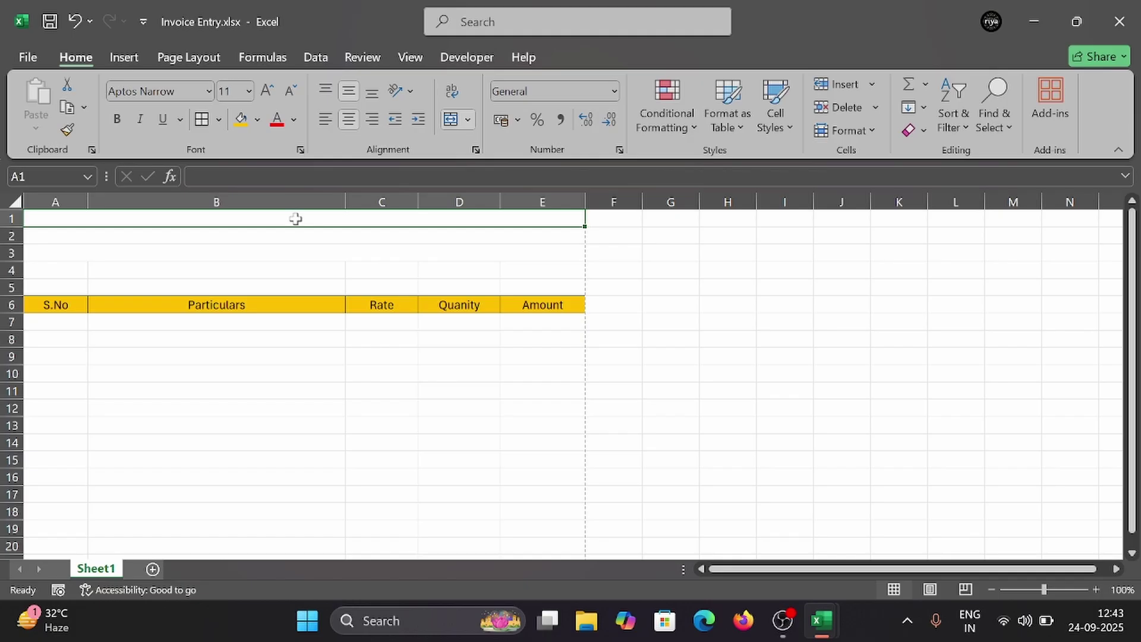
type("e")
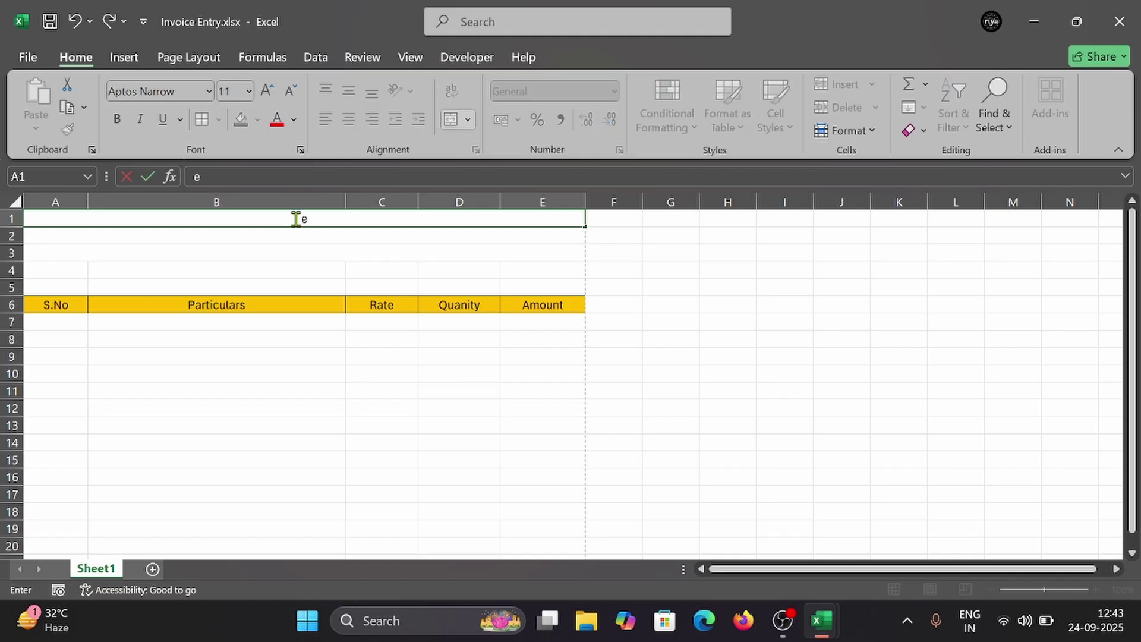
type("ETHICAL BOY")
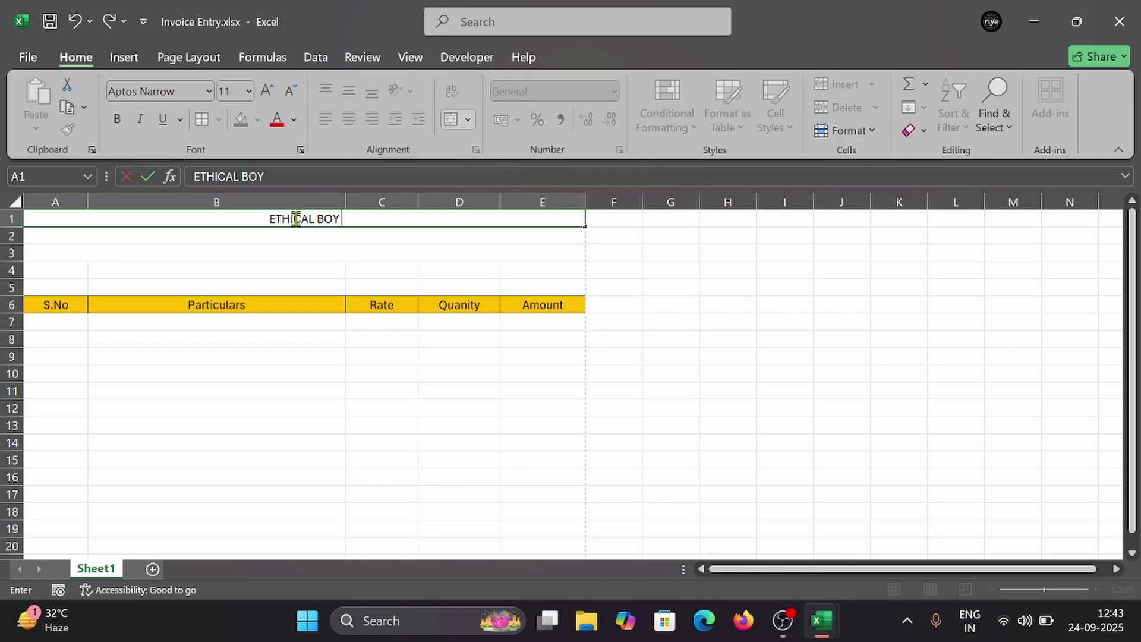
type("pN")
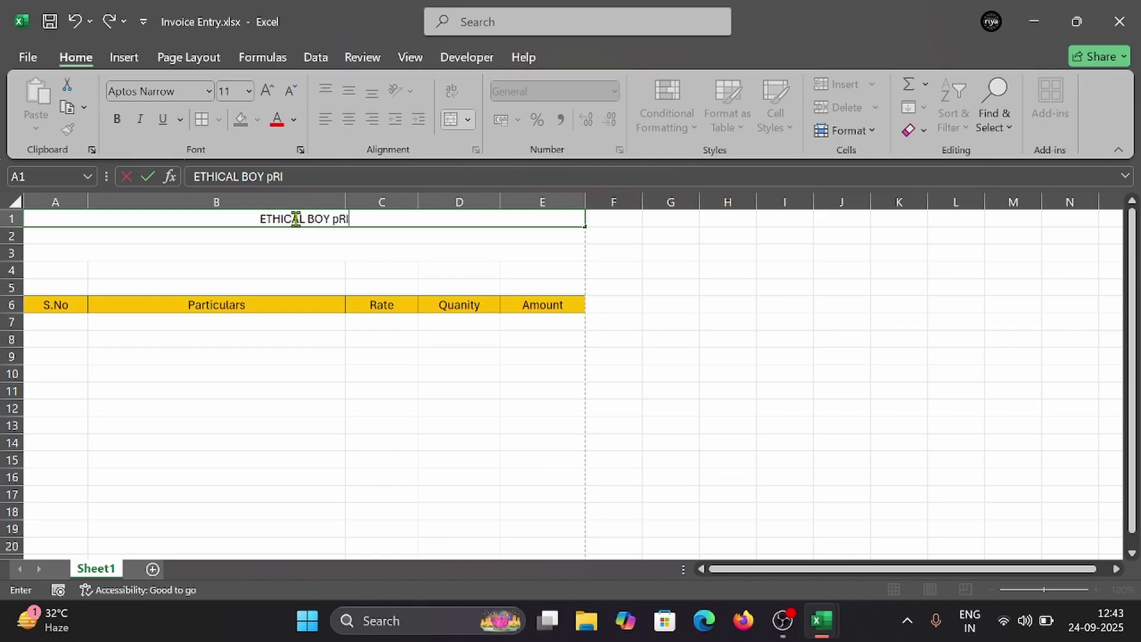
key("BackSpace")
key("BackSpace")
type("PRIVATE")
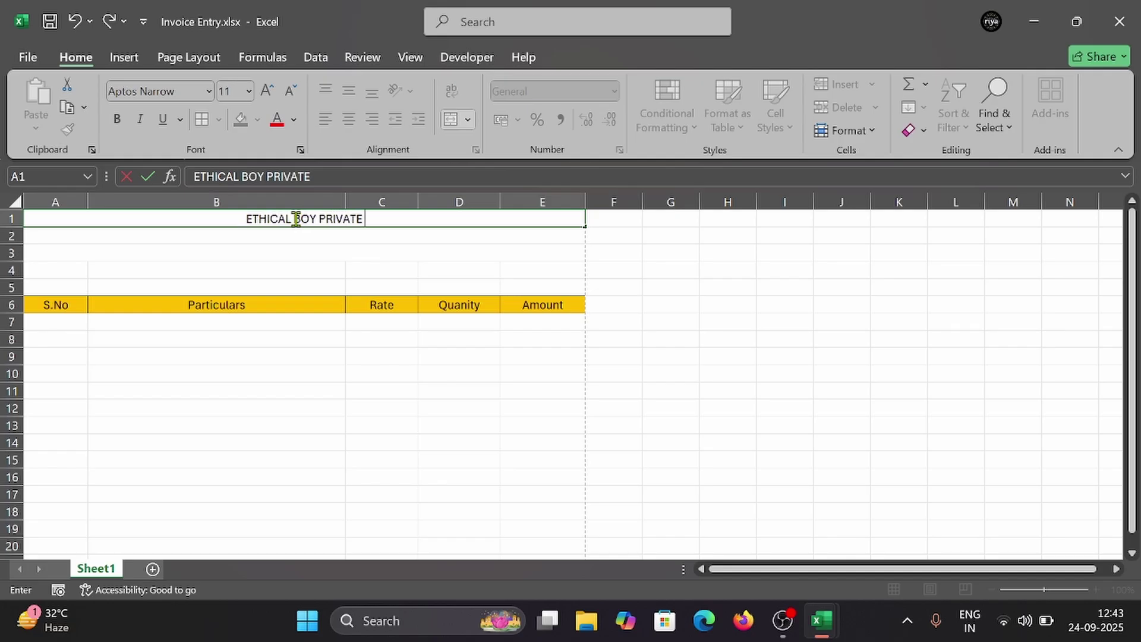
type(" LIMI")
key("BackSpace")
key("BackSpace")
key("BackSpace")
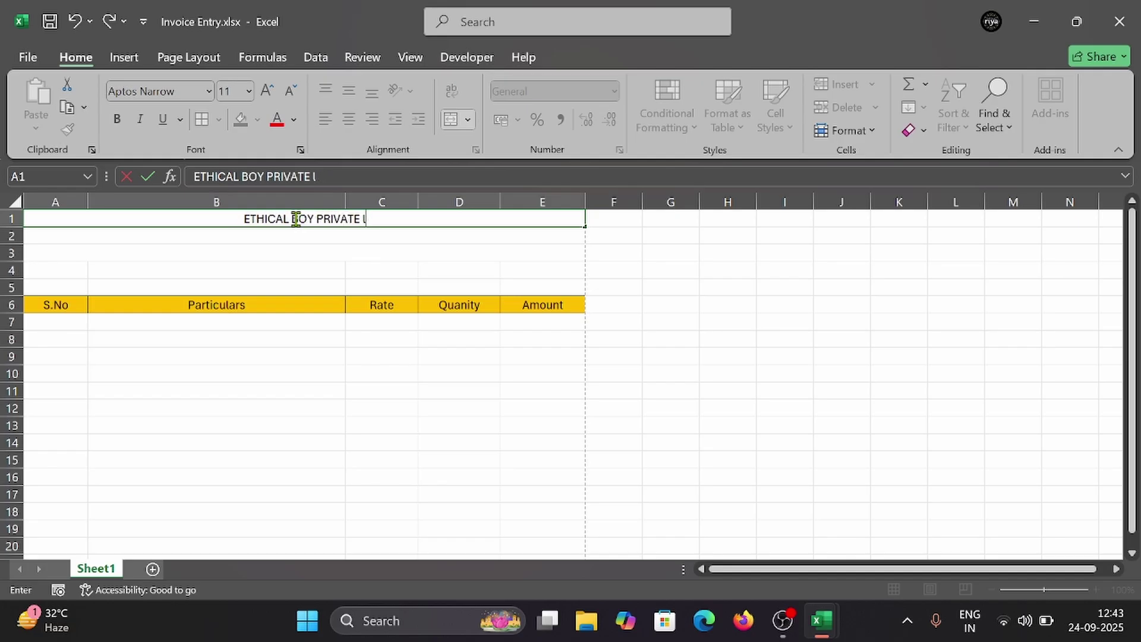
type("IMITED")
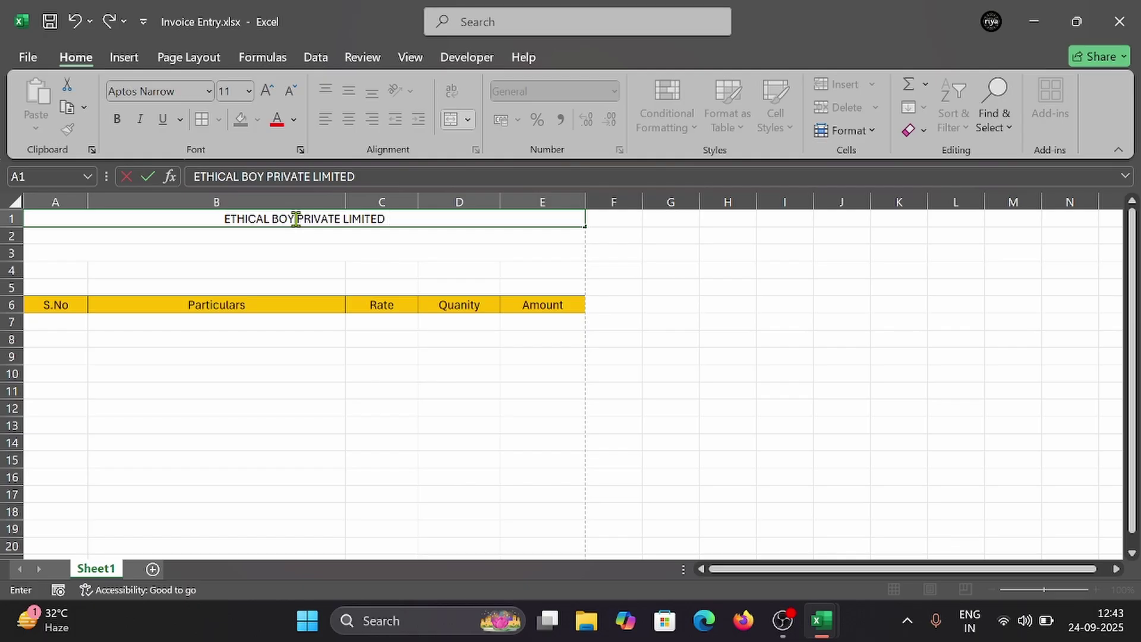
type("COMP")
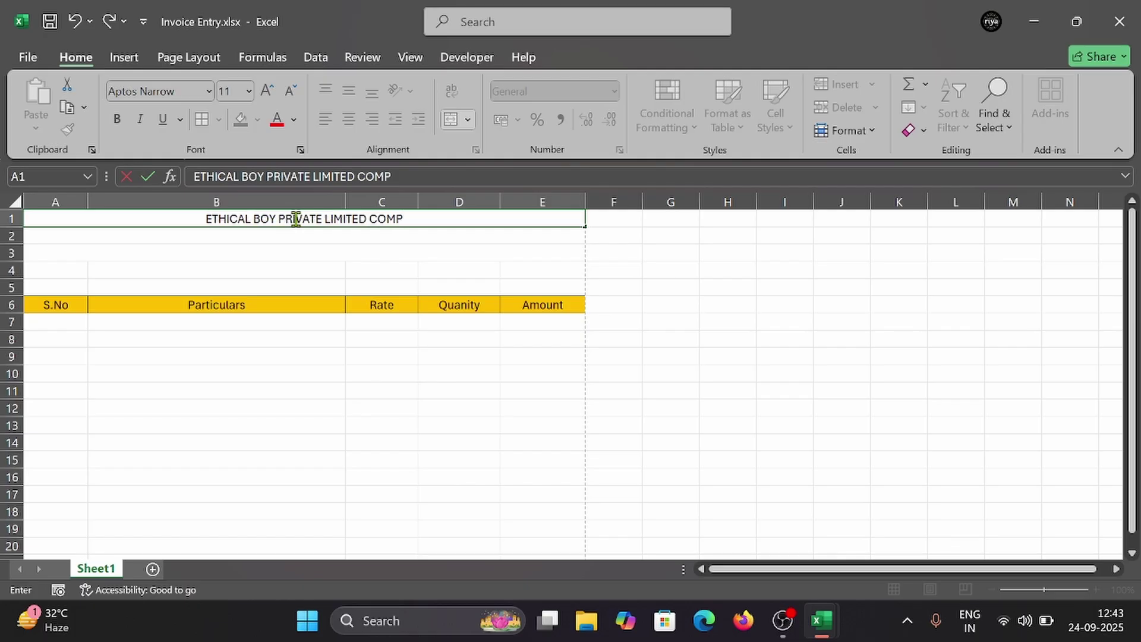
key("BackSpace")
type("ANY")
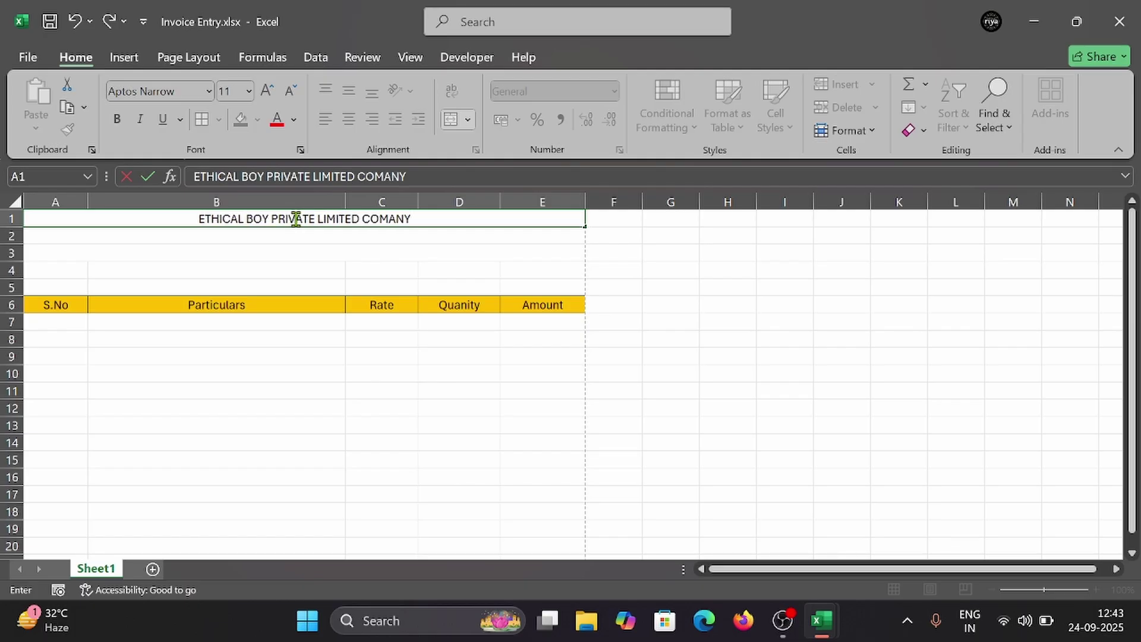
key("BackSpace")
key("BackSpace")
key("BackSpace")
type("PAN")
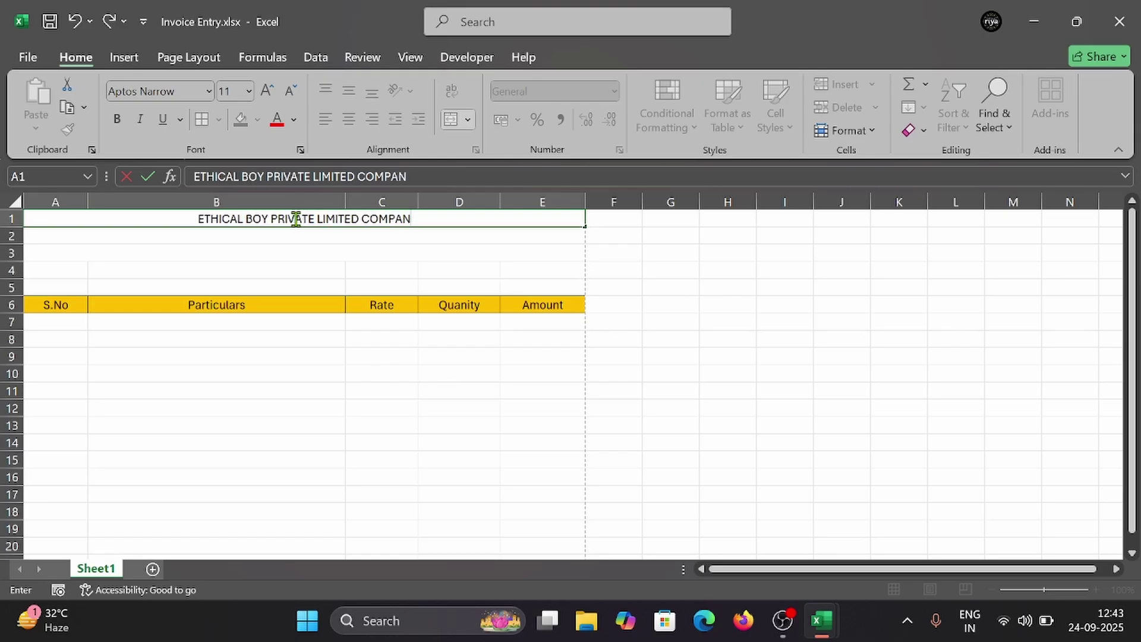
type("Y")
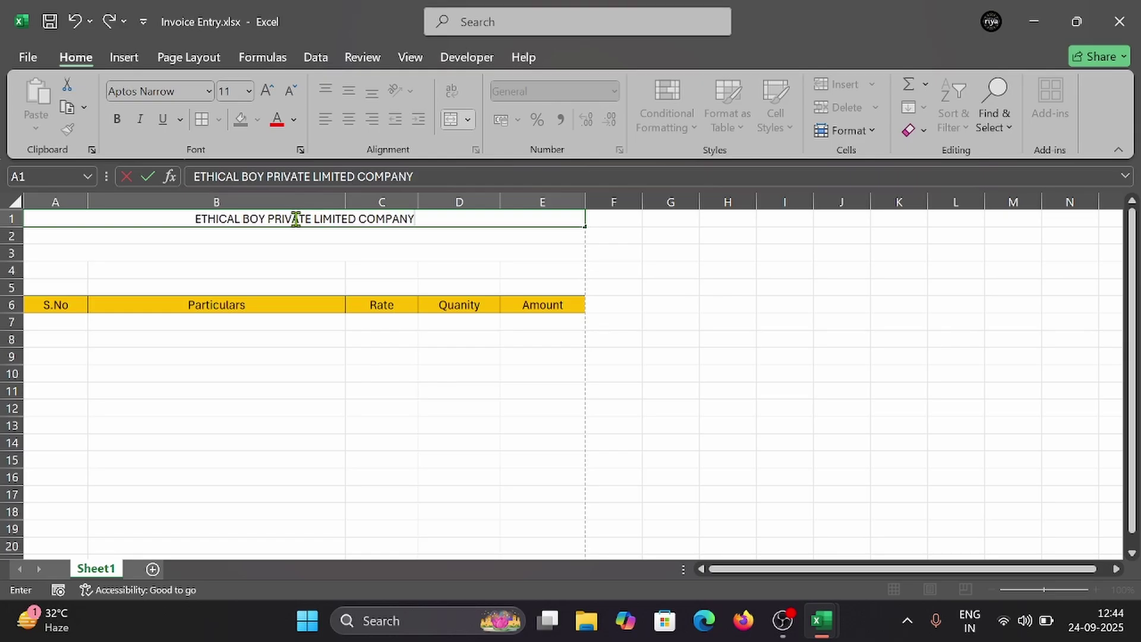
key("Return")
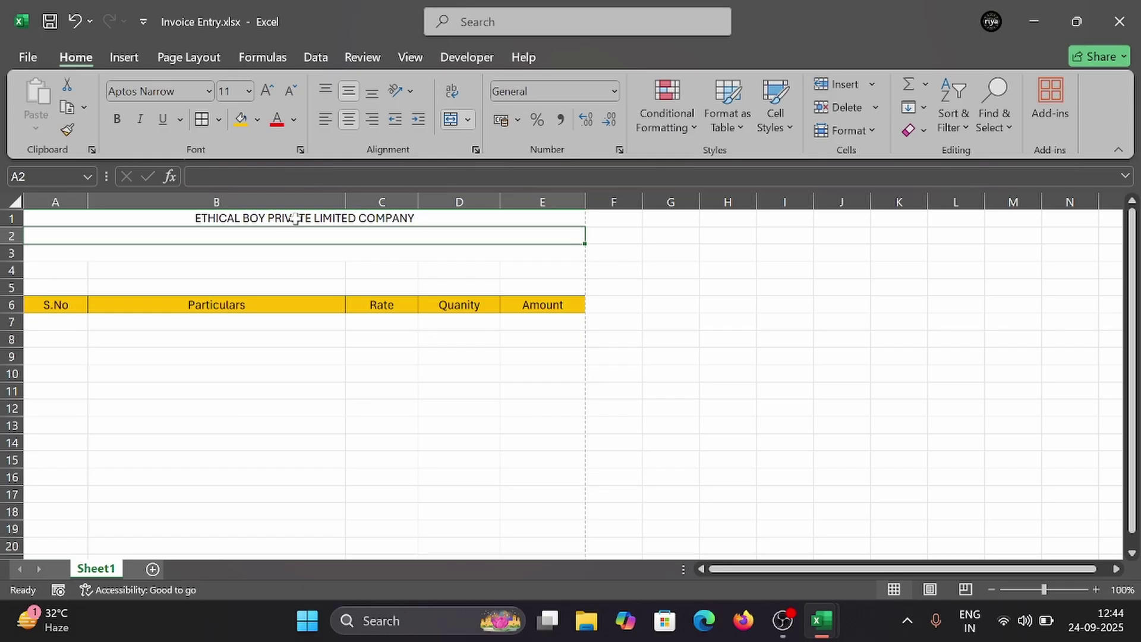
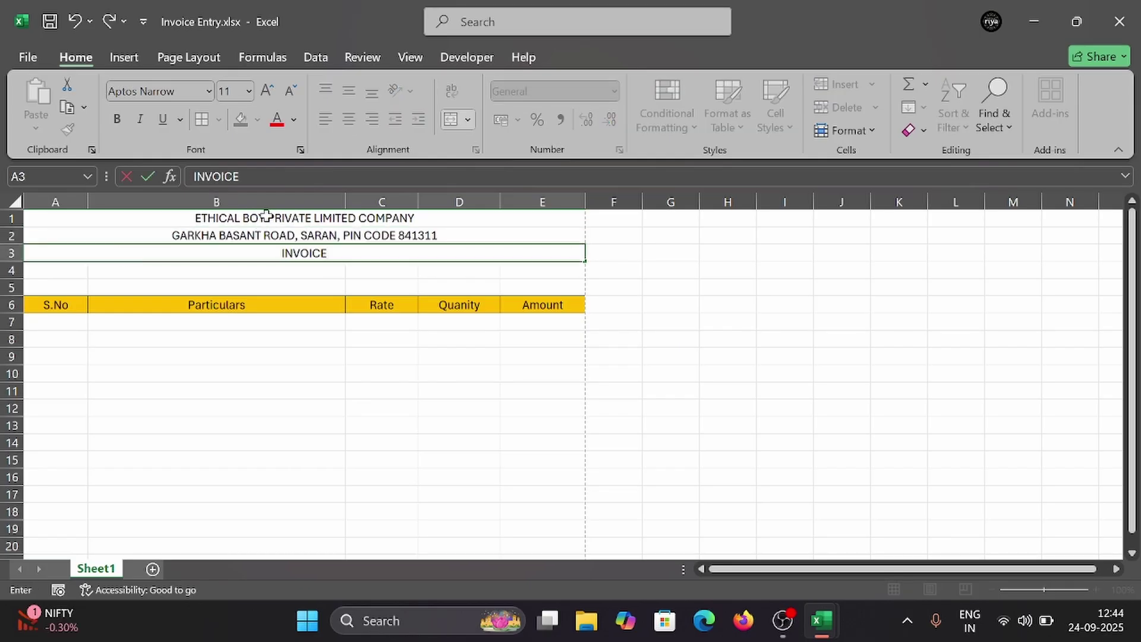
Step: Set the company name in A1 to Agency FB and enlarge it to size 22
left_click(266, 215)
left_click(209, 91)
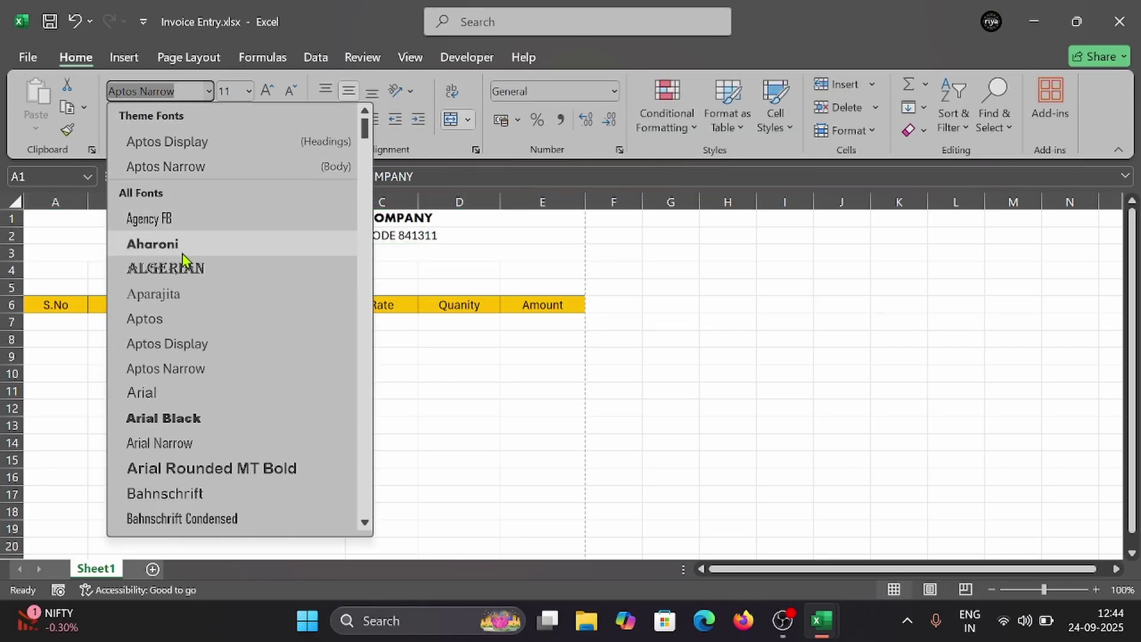
left_click(178, 220)
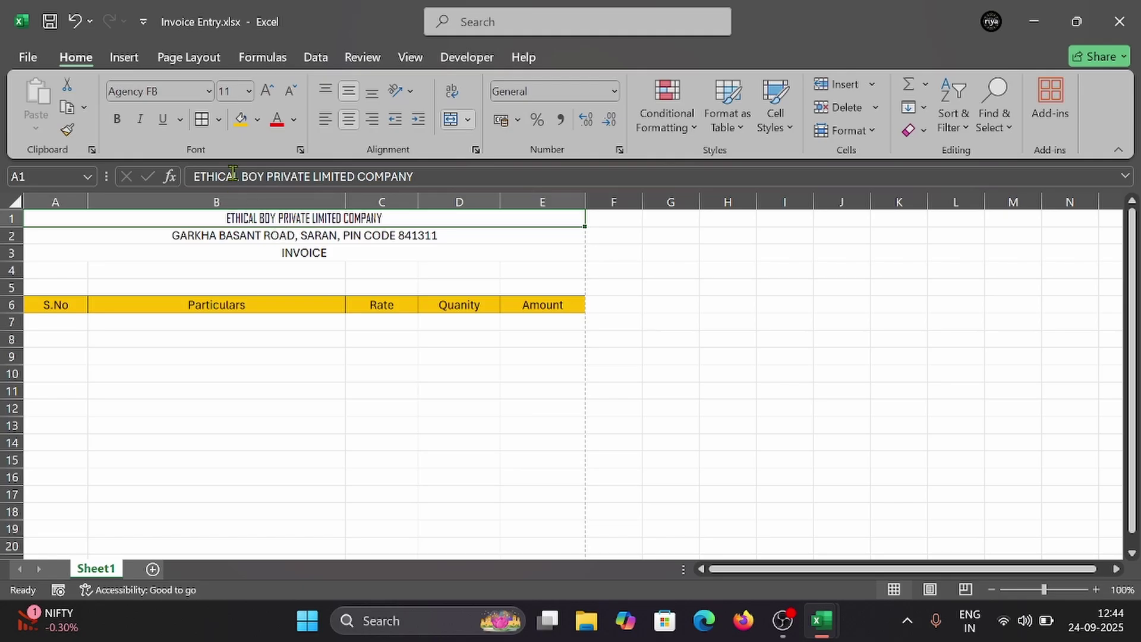
left_click(267, 90)
left_click(267, 90)
left_click(267, 90)
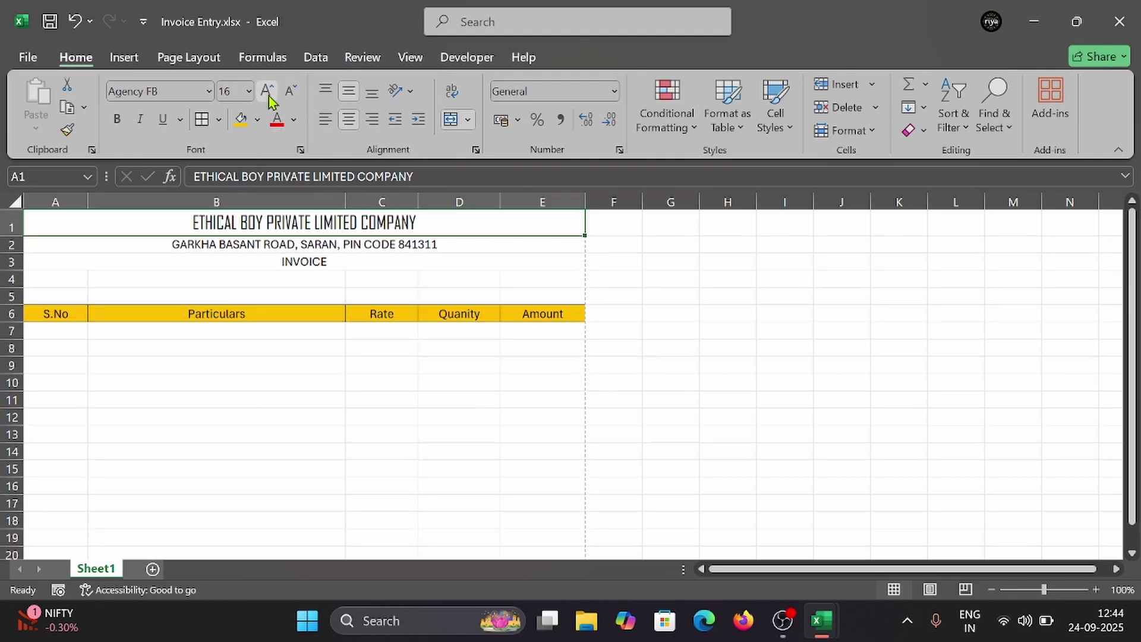
left_click(268, 90)
left_click(267, 91)
left_click(267, 90)
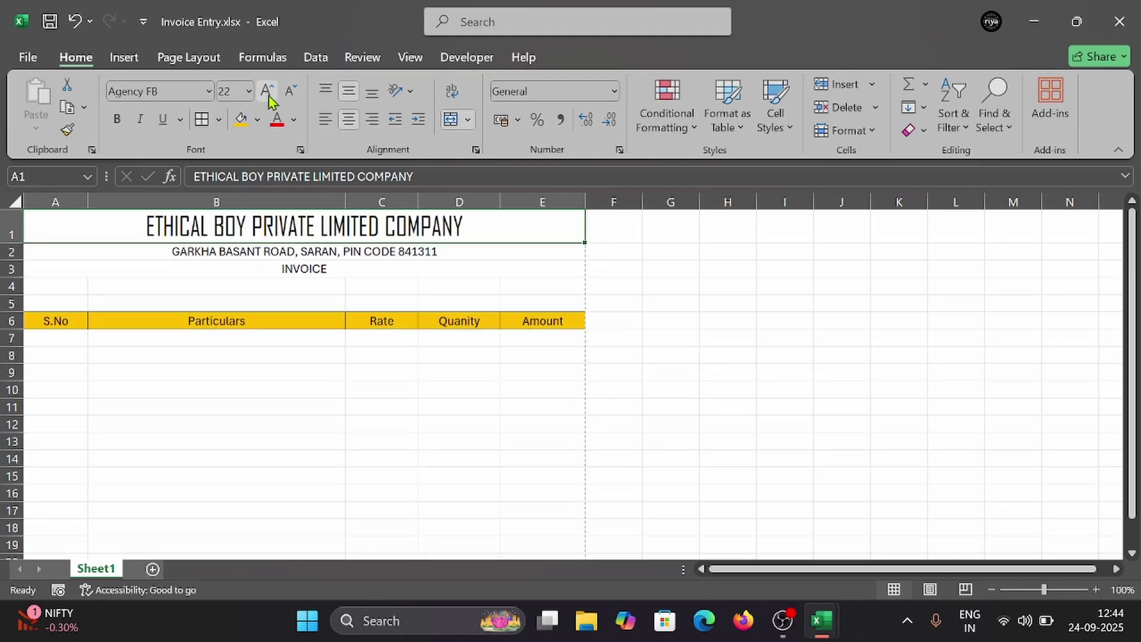
Step: Format the address line in A2 as bold italic Calibri
left_click(273, 250)
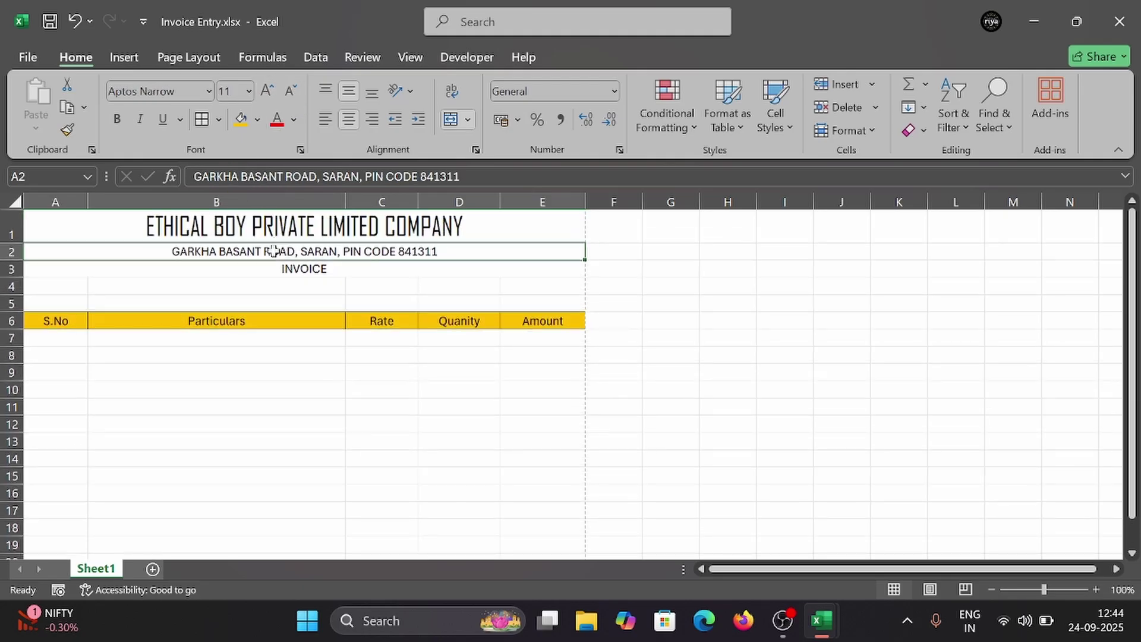
left_click(208, 90)
scroll(224, 341, "down", 8)
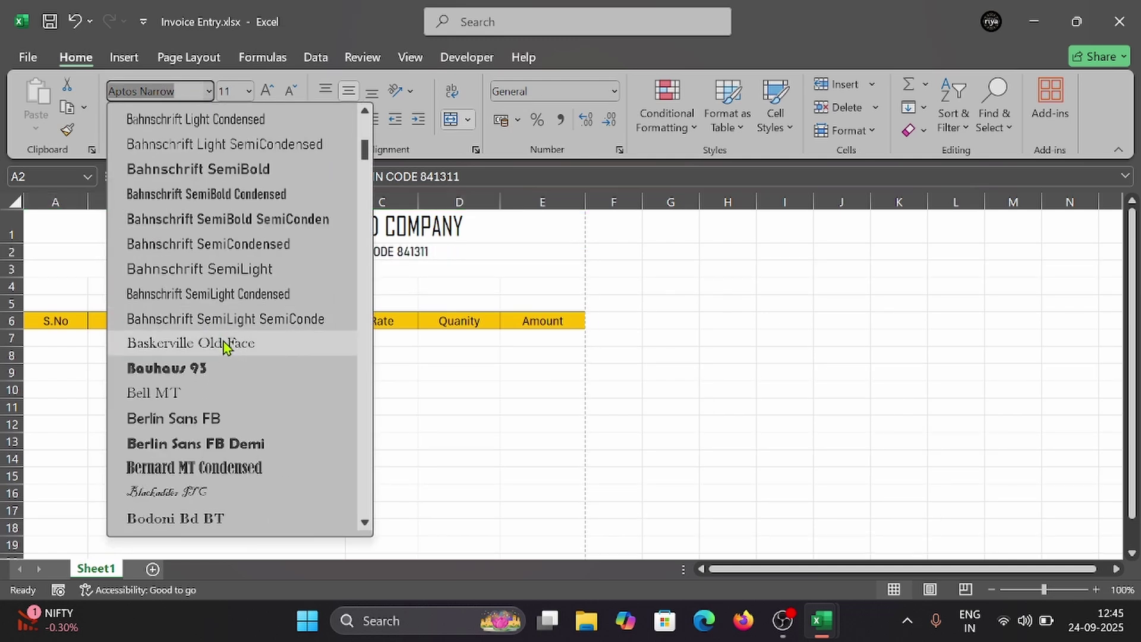
scroll(196, 365, "down", 4)
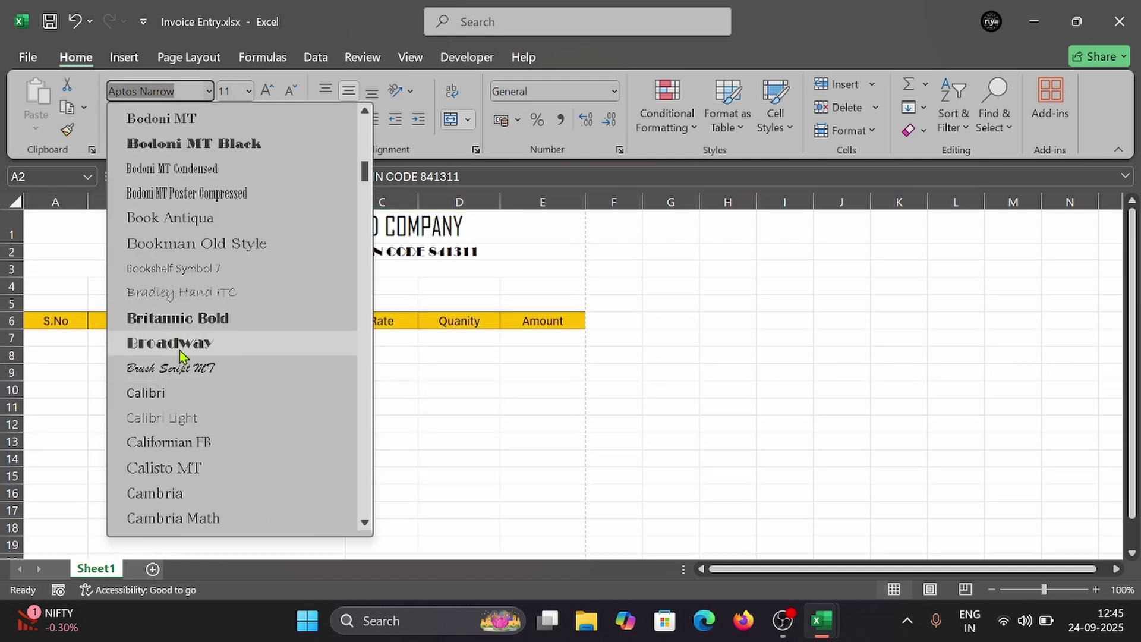
scroll(187, 357, "down", 2)
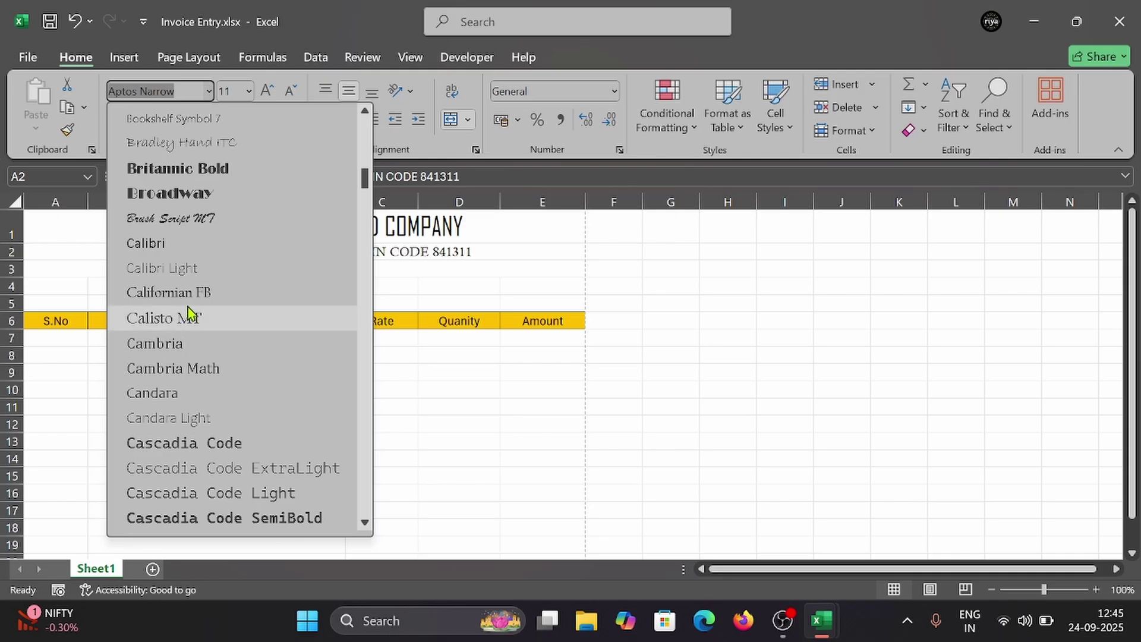
left_click(196, 245)
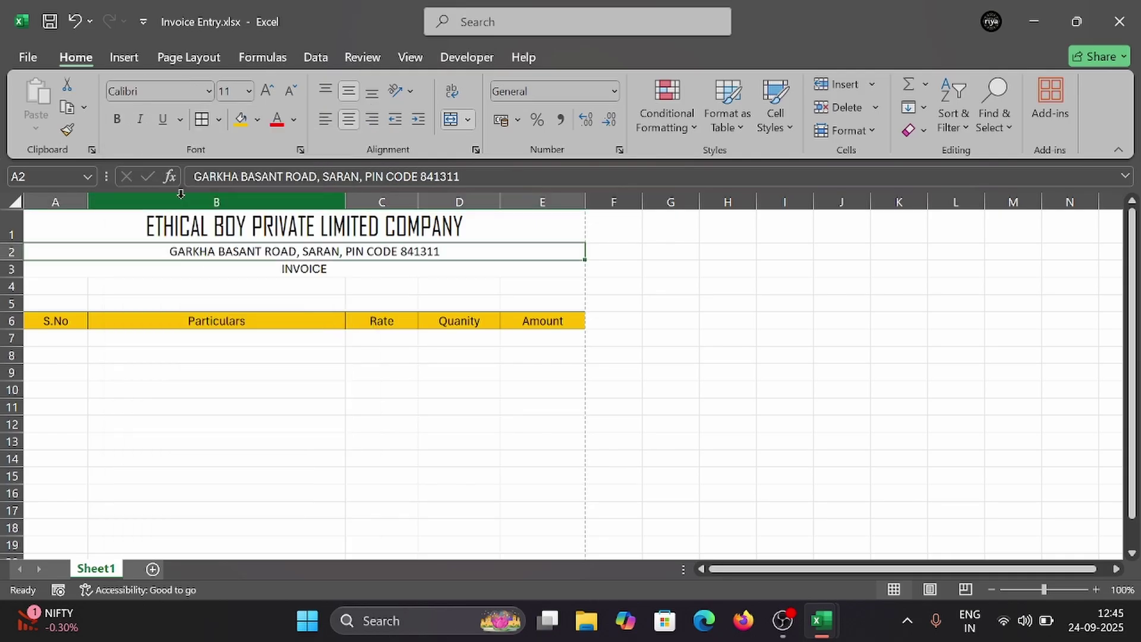
left_click(118, 119)
left_click(140, 119)
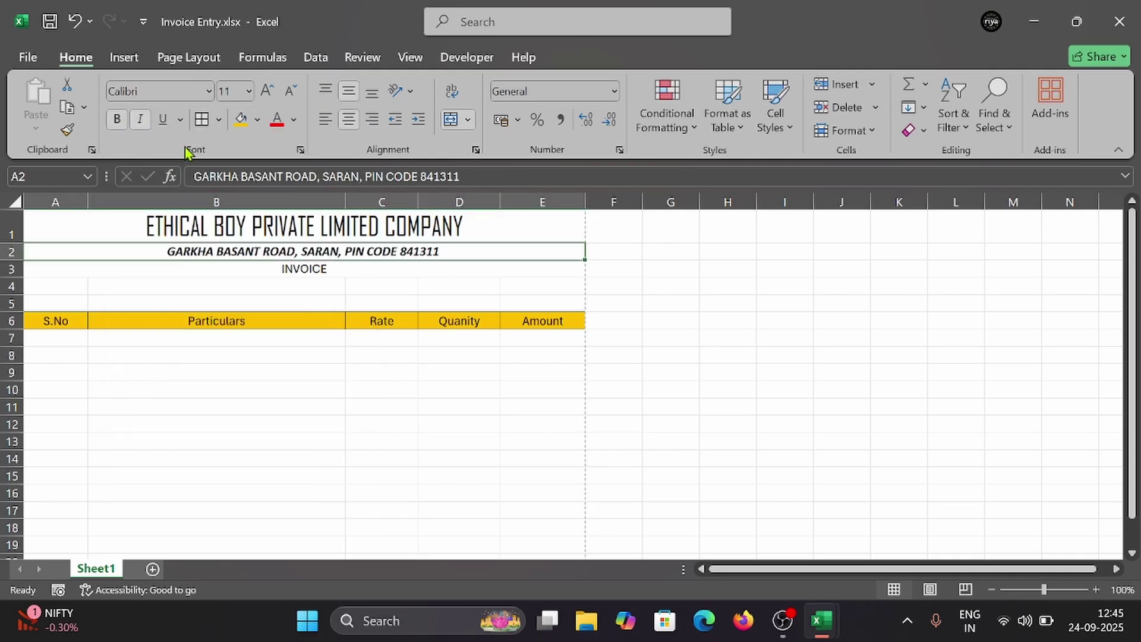
Step: Make the company name bold and raise the address font size to 14
left_click(274, 224)
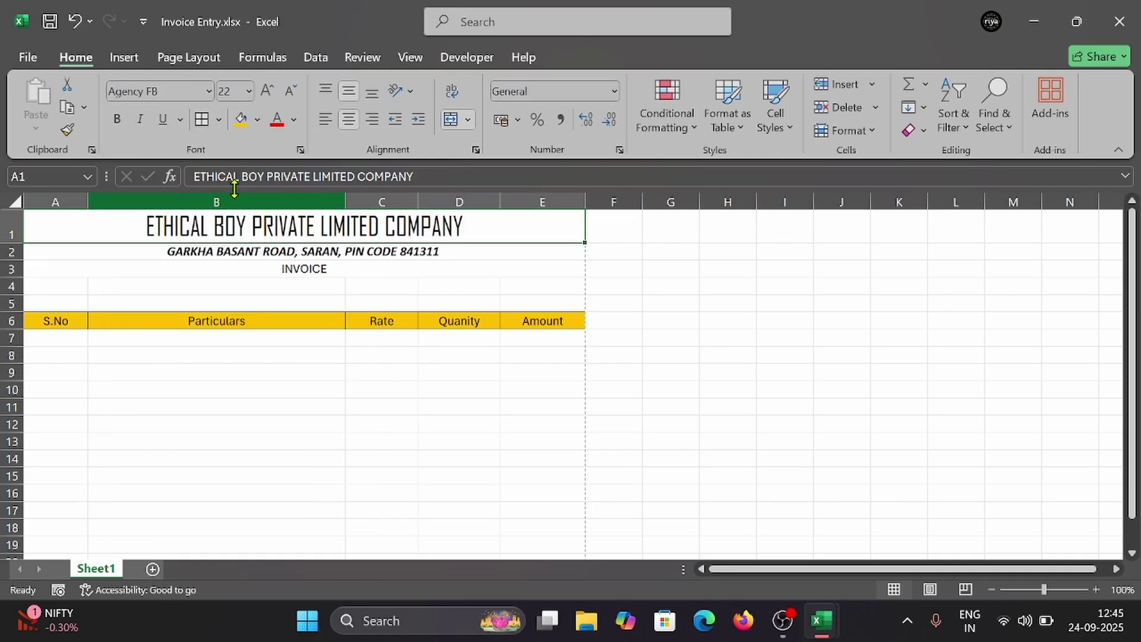
left_click(121, 119)
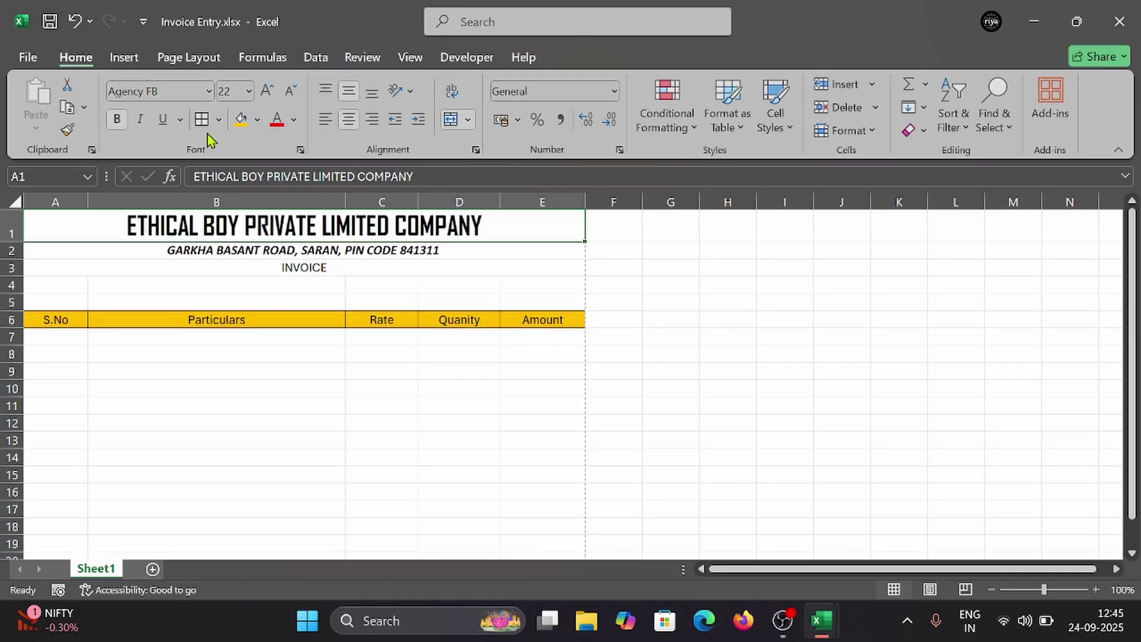
left_click(260, 255)
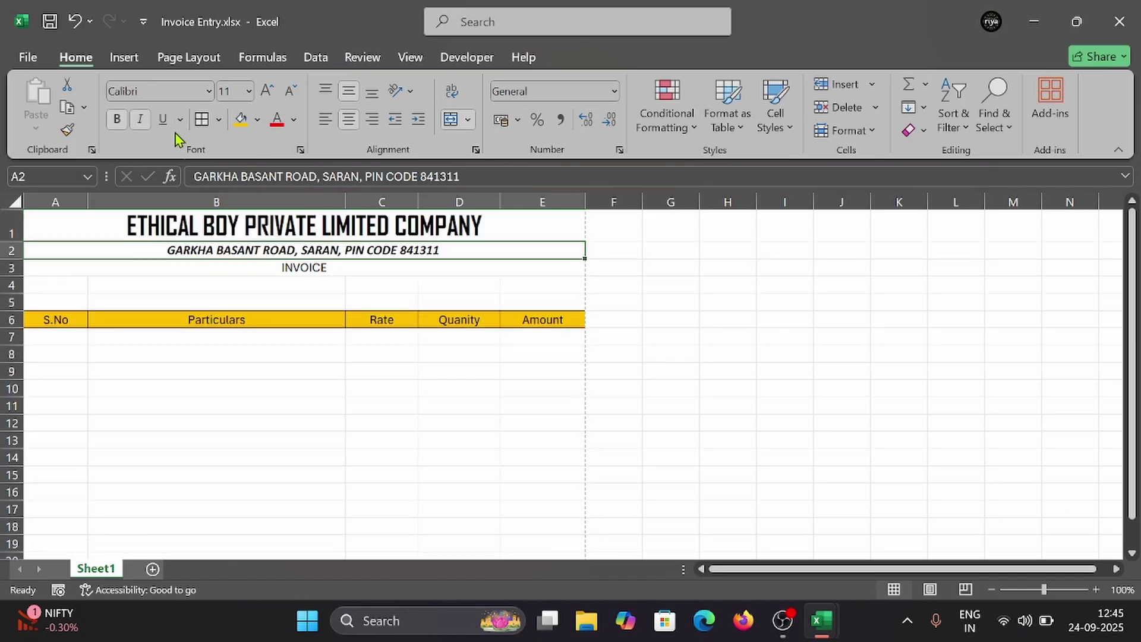
left_click(248, 98)
left_click(243, 221)
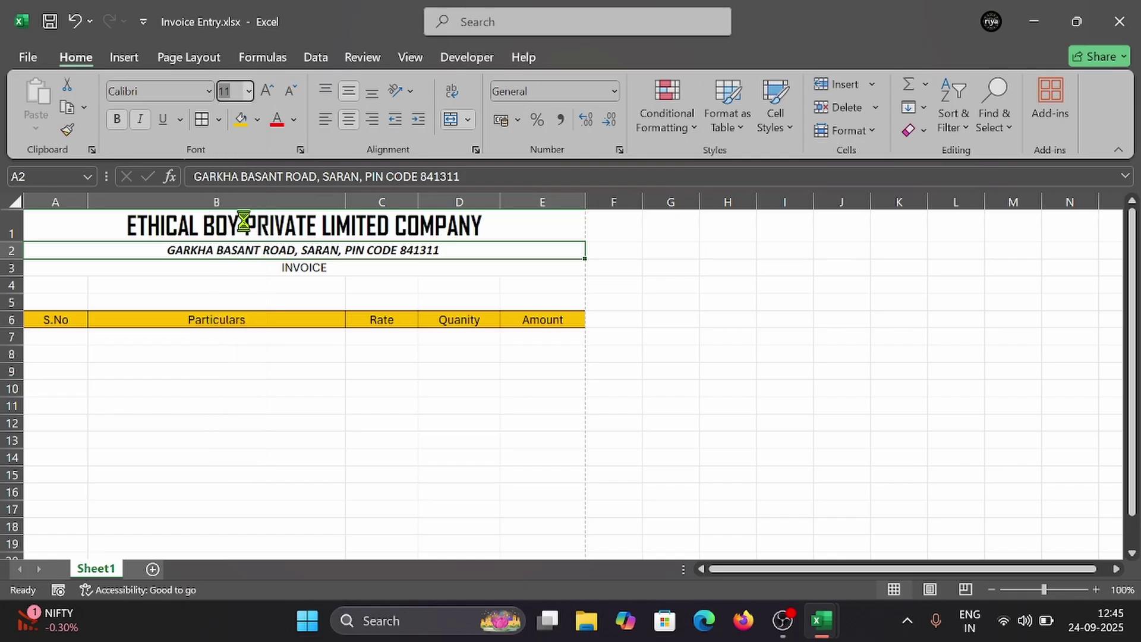
Step: Set the INVOICE heading in A3 to bold Aharoni
left_click(254, 272)
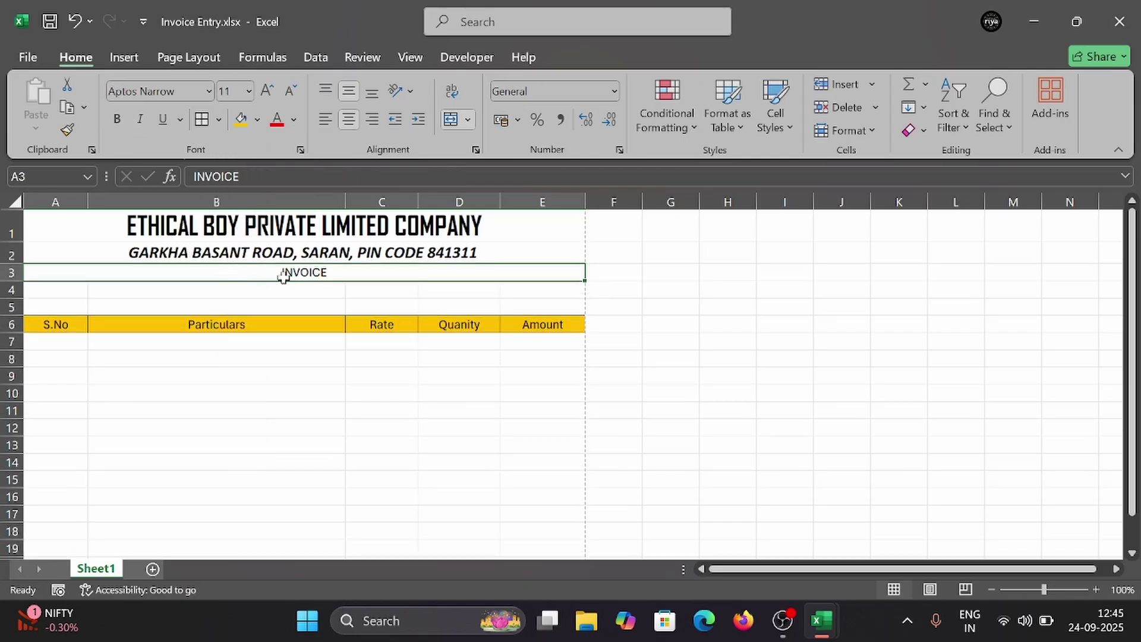
left_click(291, 237)
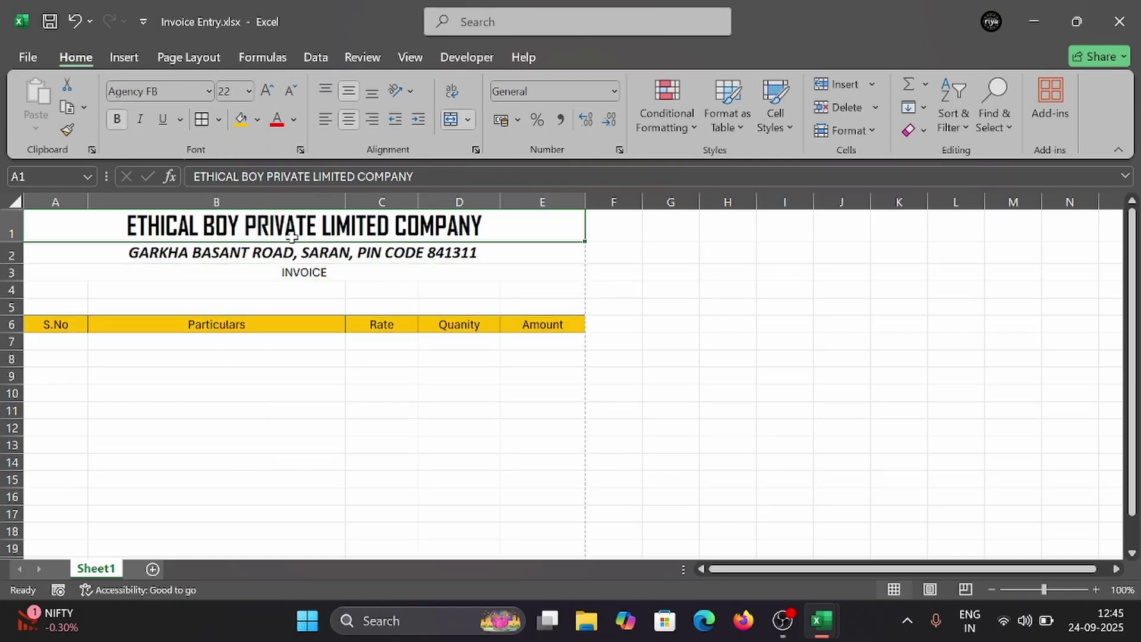
left_click(292, 270)
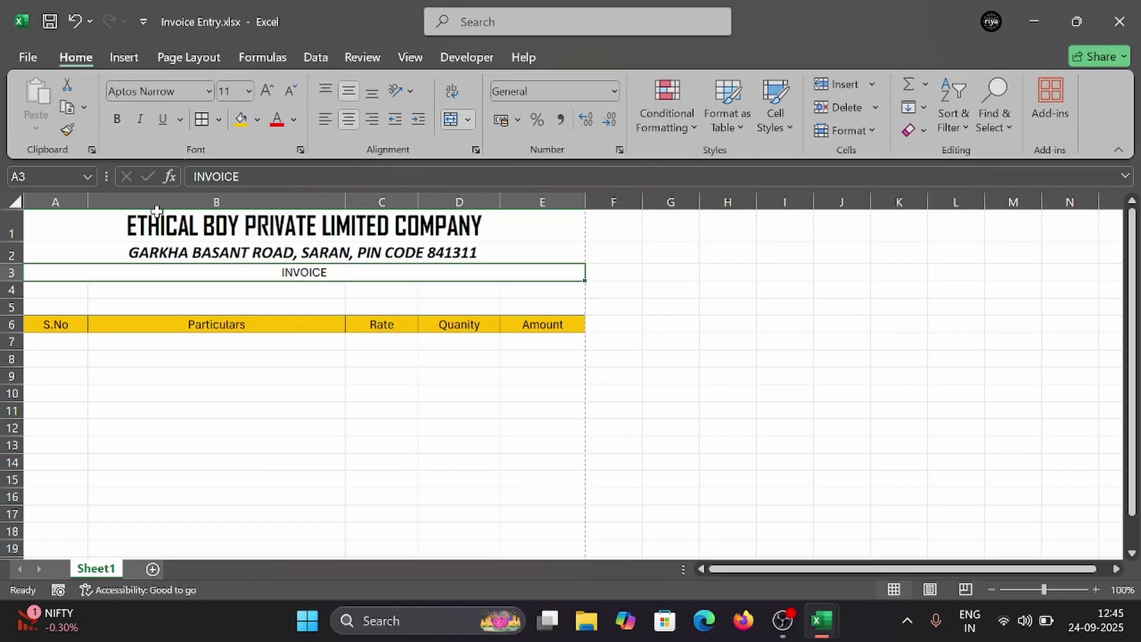
left_click(209, 98)
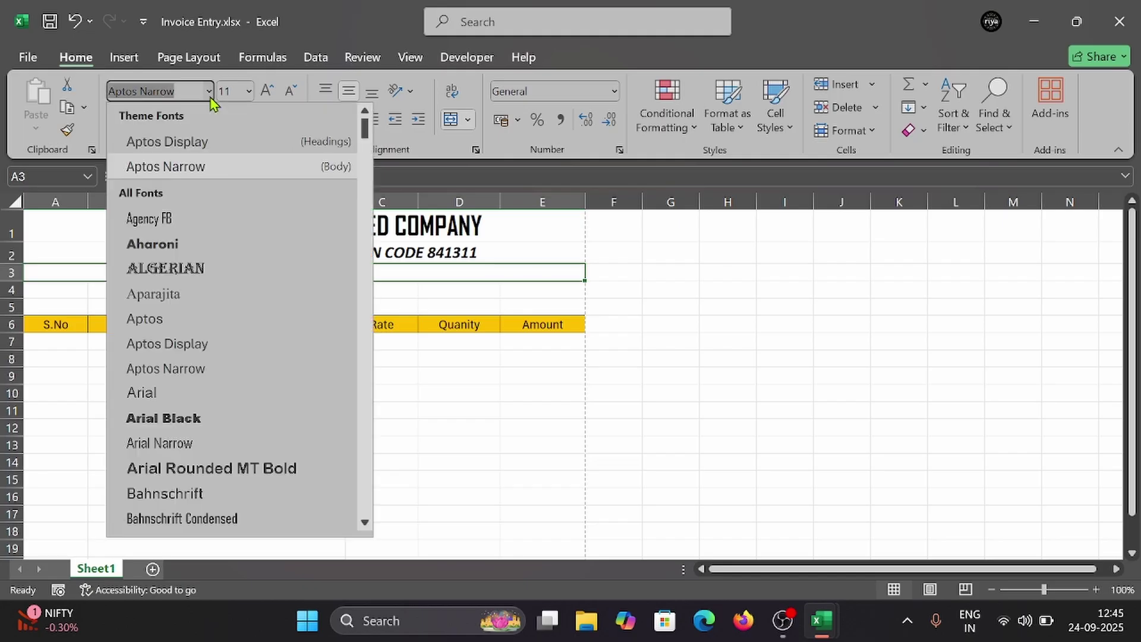
left_click(192, 249)
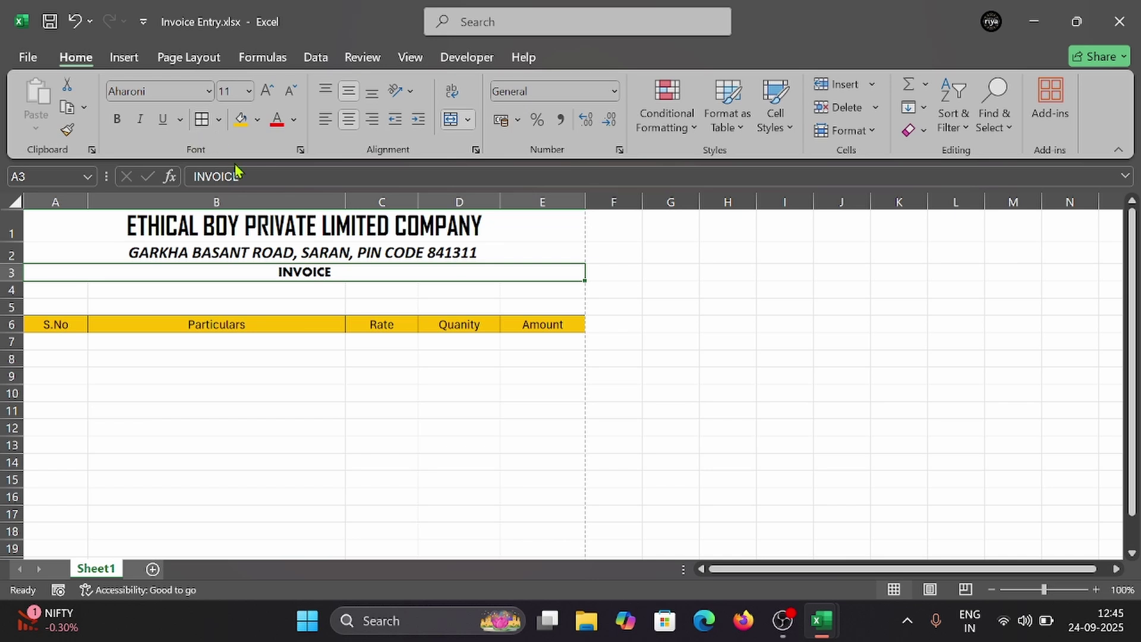
left_click(116, 120)
key("ctrl+p")
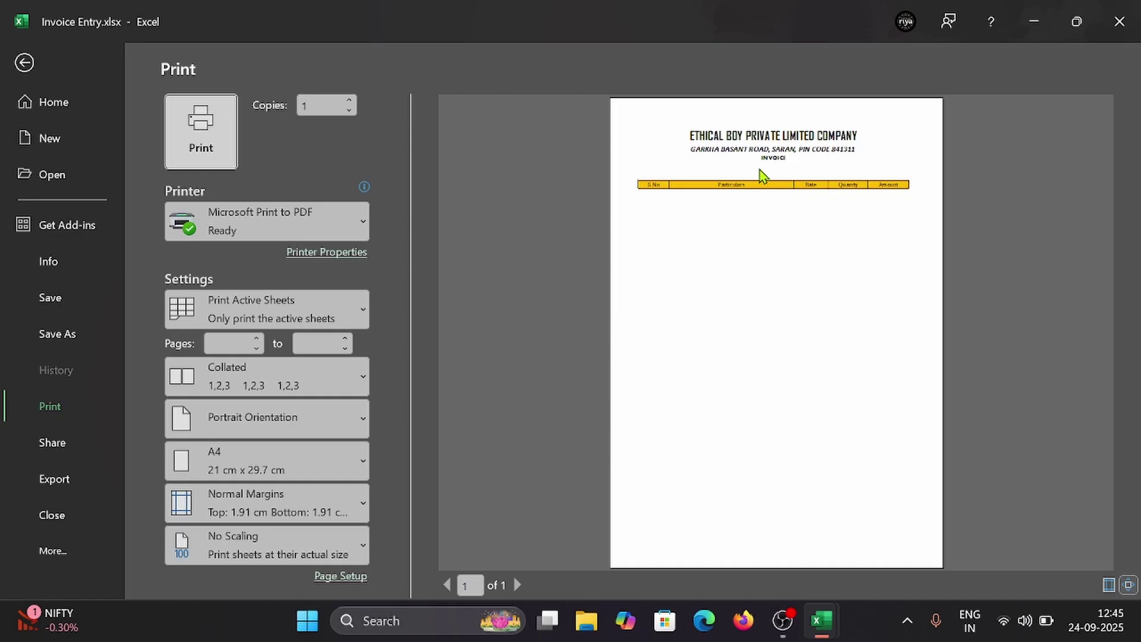
key("Escape")
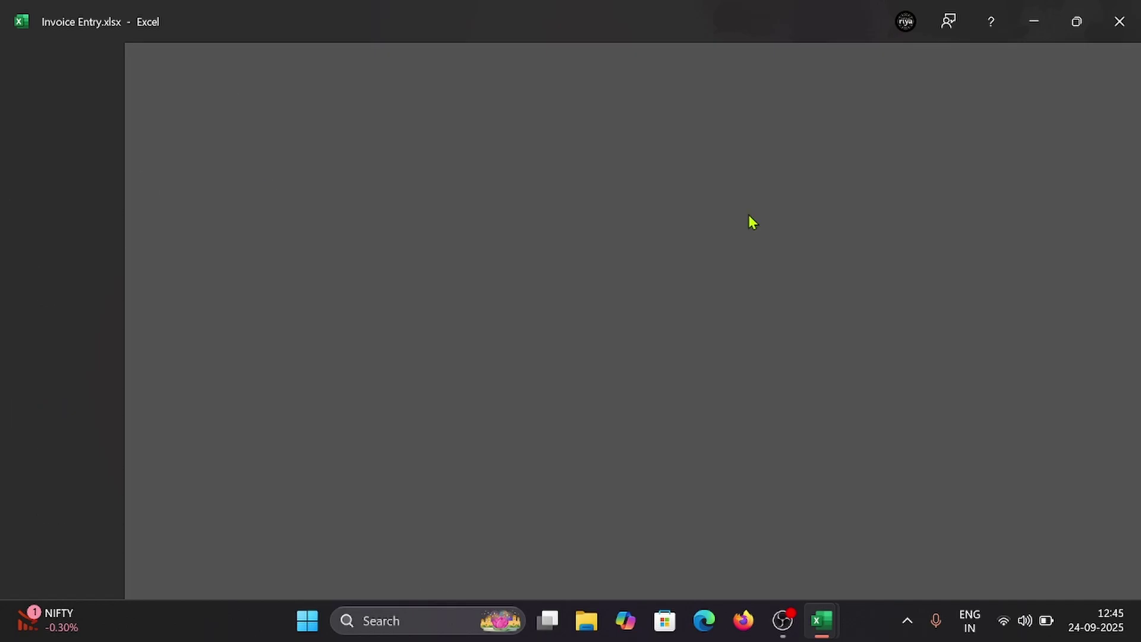
left_click_drag(384, 225, 430, 230)
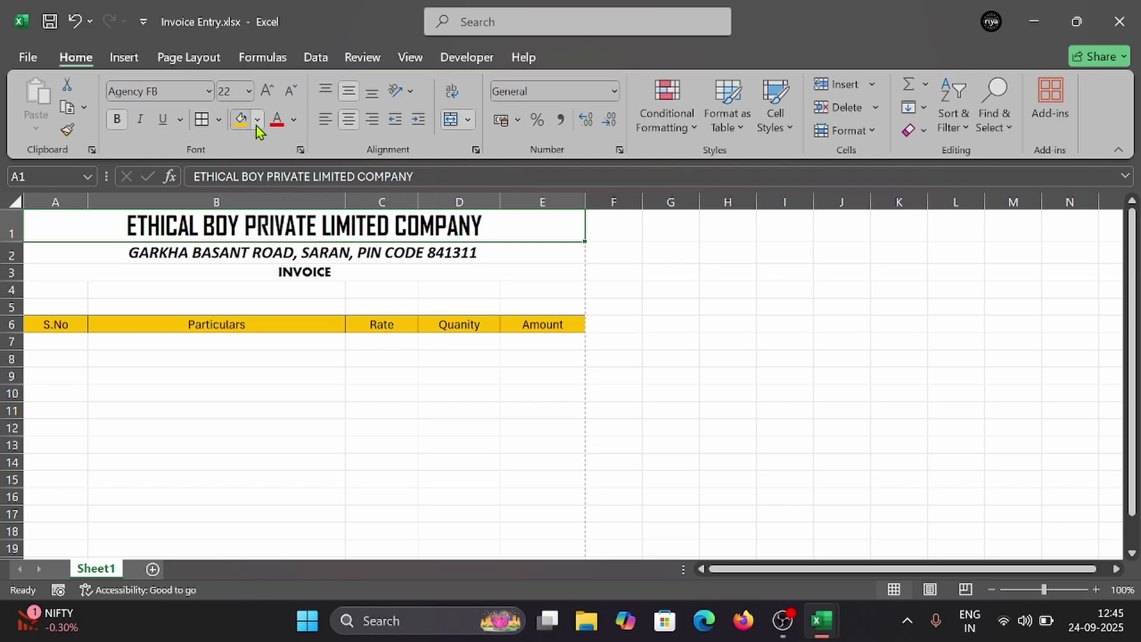
Step: Fill A1 yellow, A2 Dark Blue Text 2 Lighter 75%, and A3 peach
left_click(257, 120)
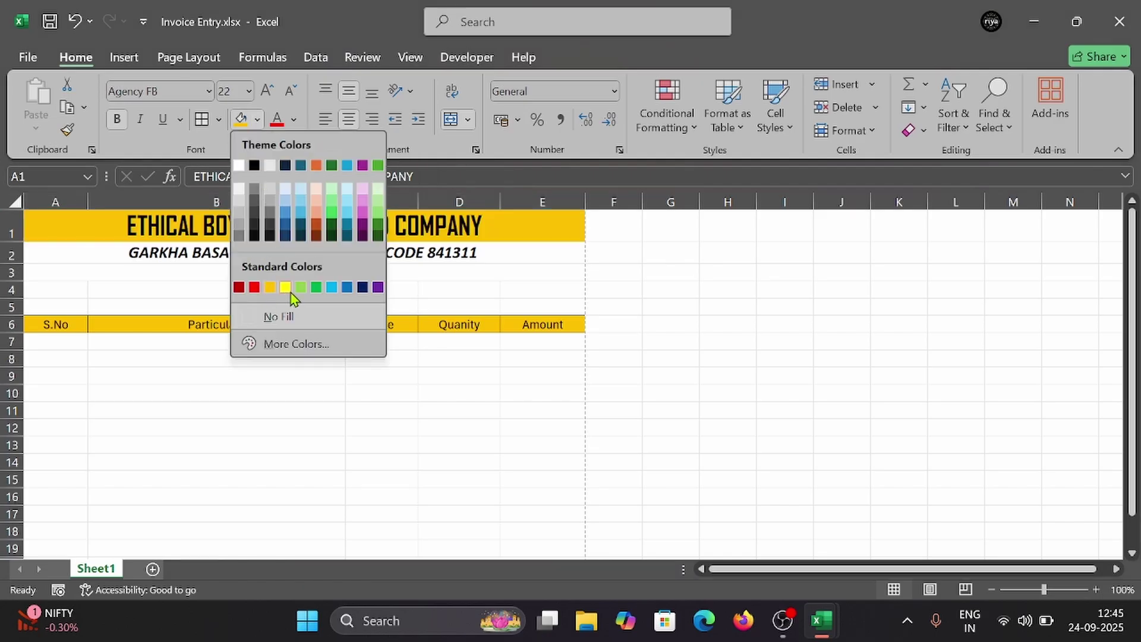
left_click(286, 287)
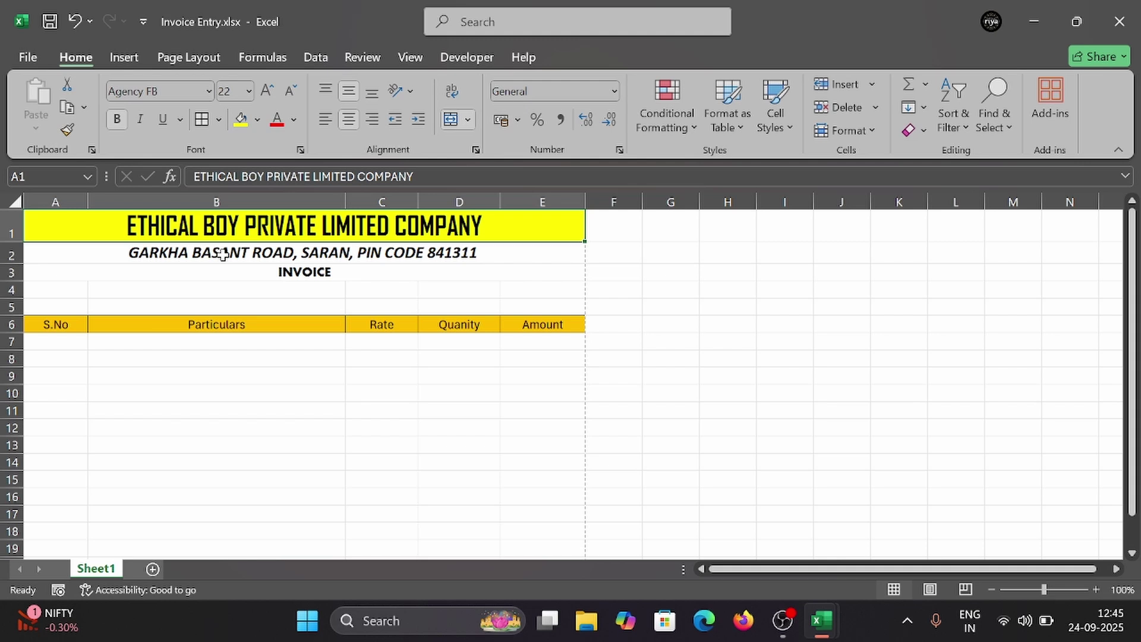
left_click(222, 254)
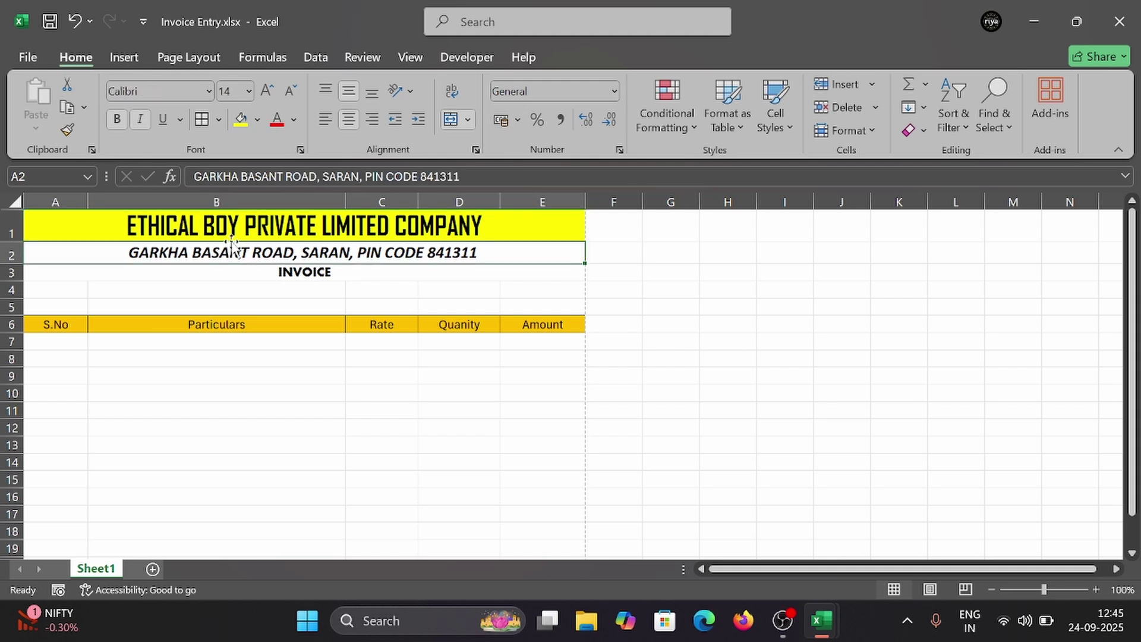
left_click(257, 120)
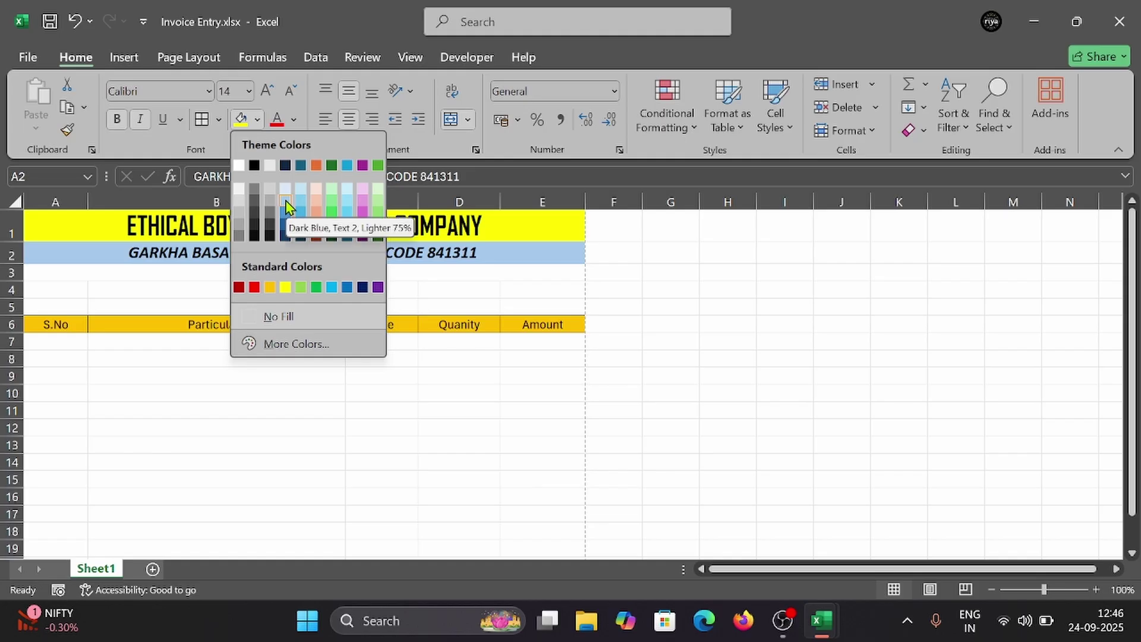
left_click(287, 193)
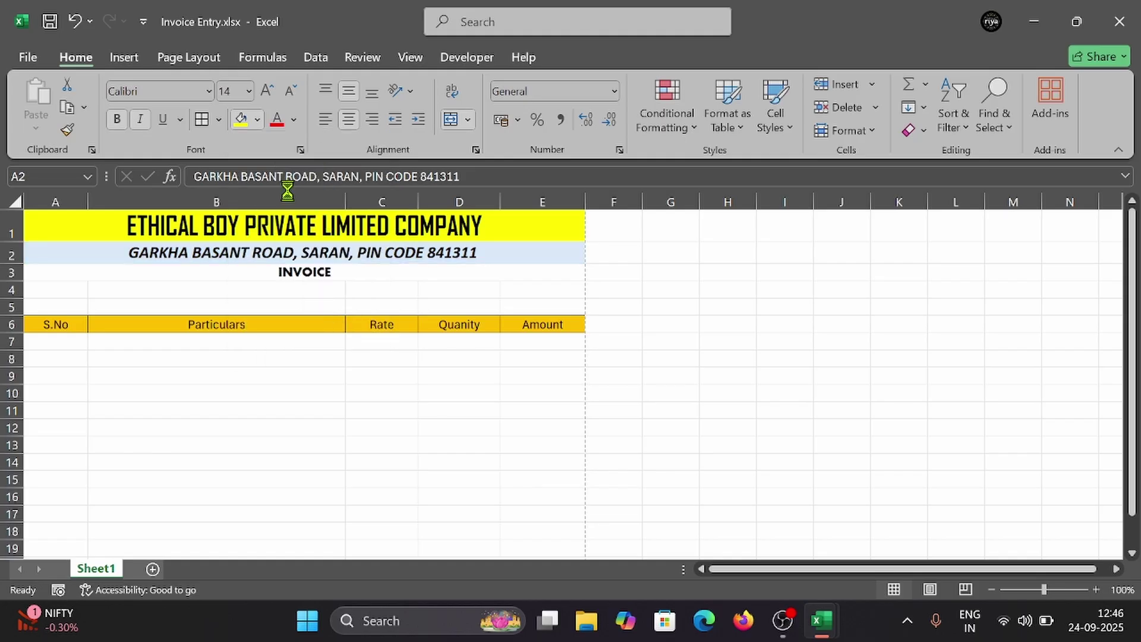
left_click(287, 272)
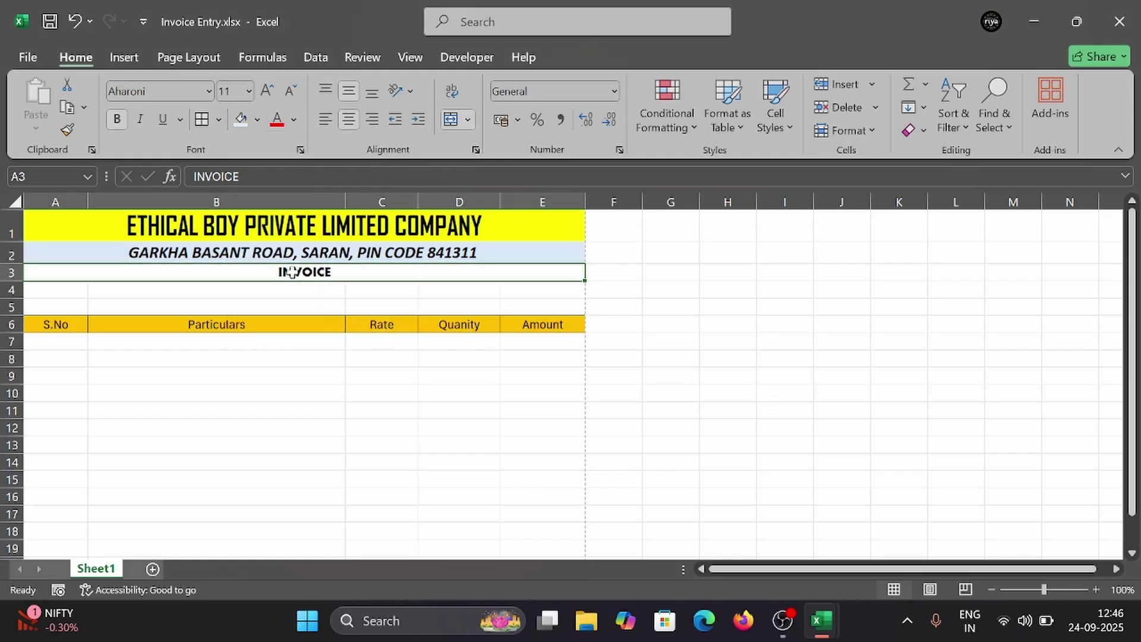
left_click(257, 120)
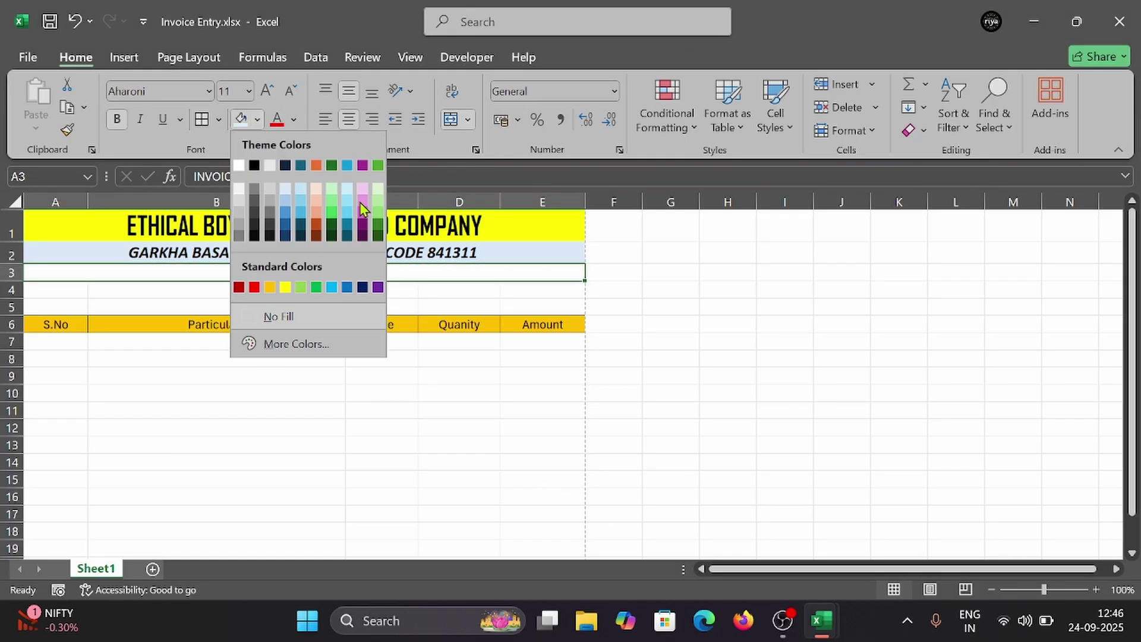
left_click(318, 209)
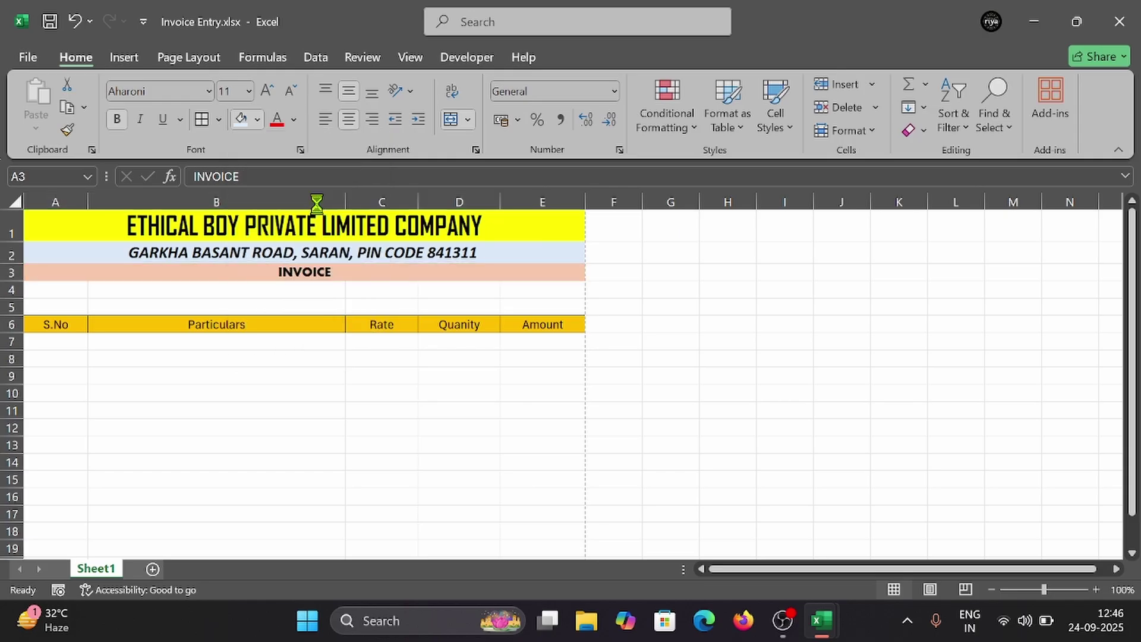
left_click(397, 289)
left_click(73, 303)
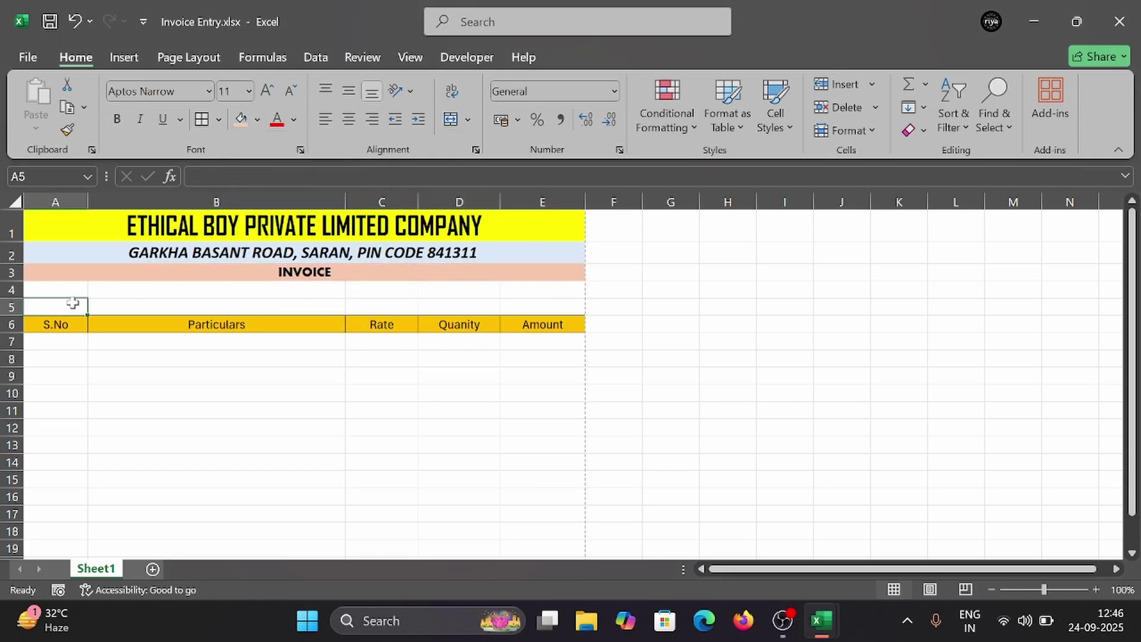
left_click(84, 290)
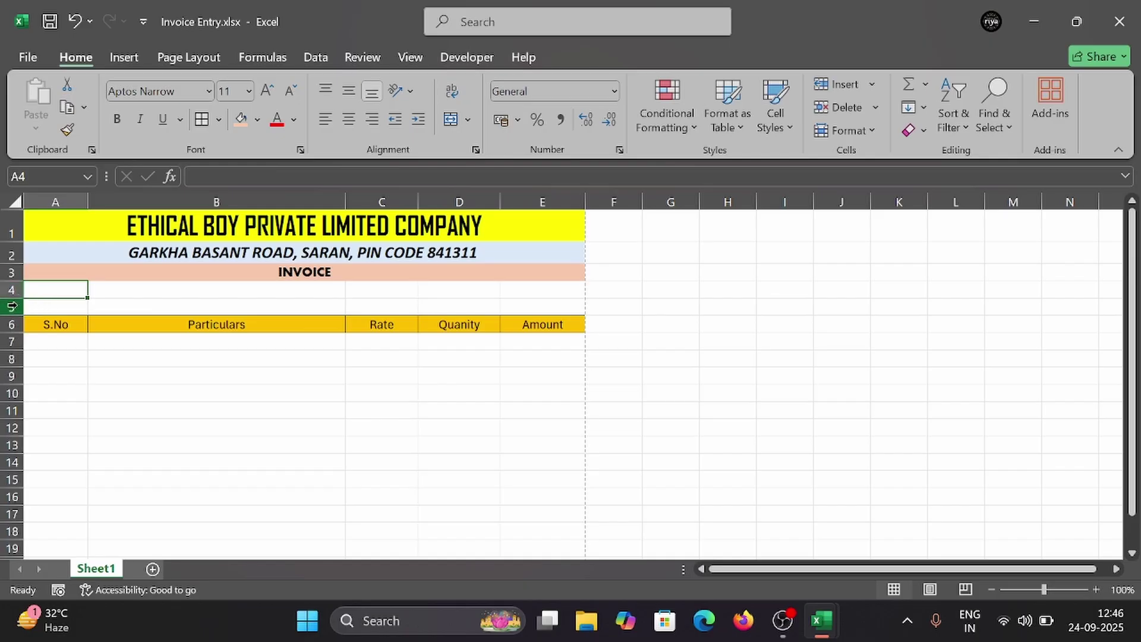
Step: Insert a blank row 5 and enter the Bill No label in A5
left_click(11, 306)
right_click(17, 309)
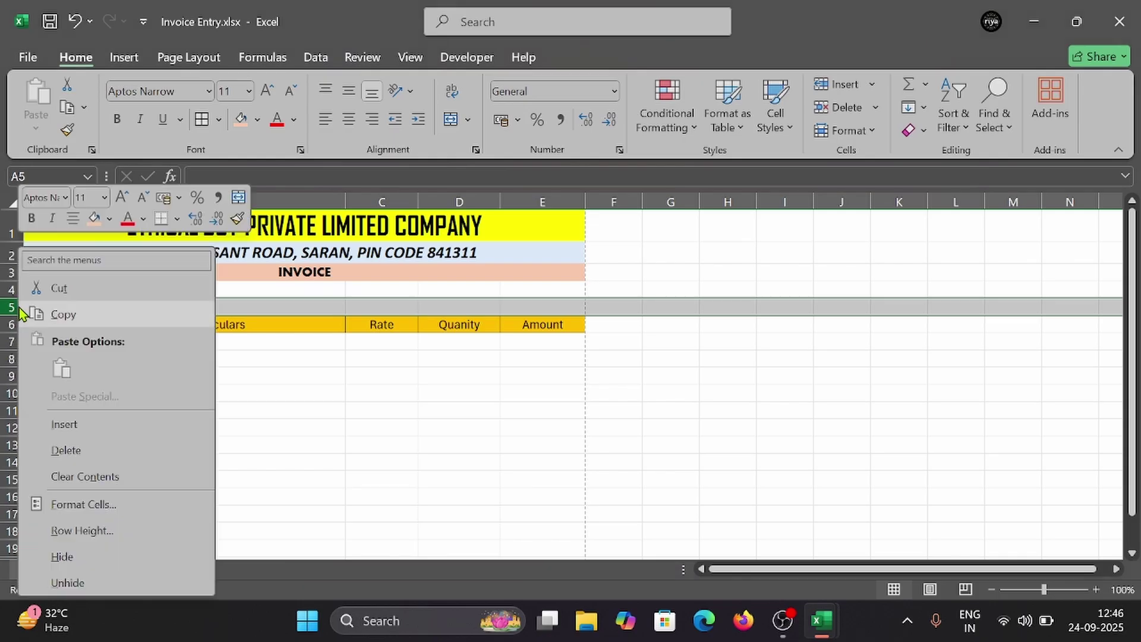
key("Escape")
key("ctrl+shift+plus")
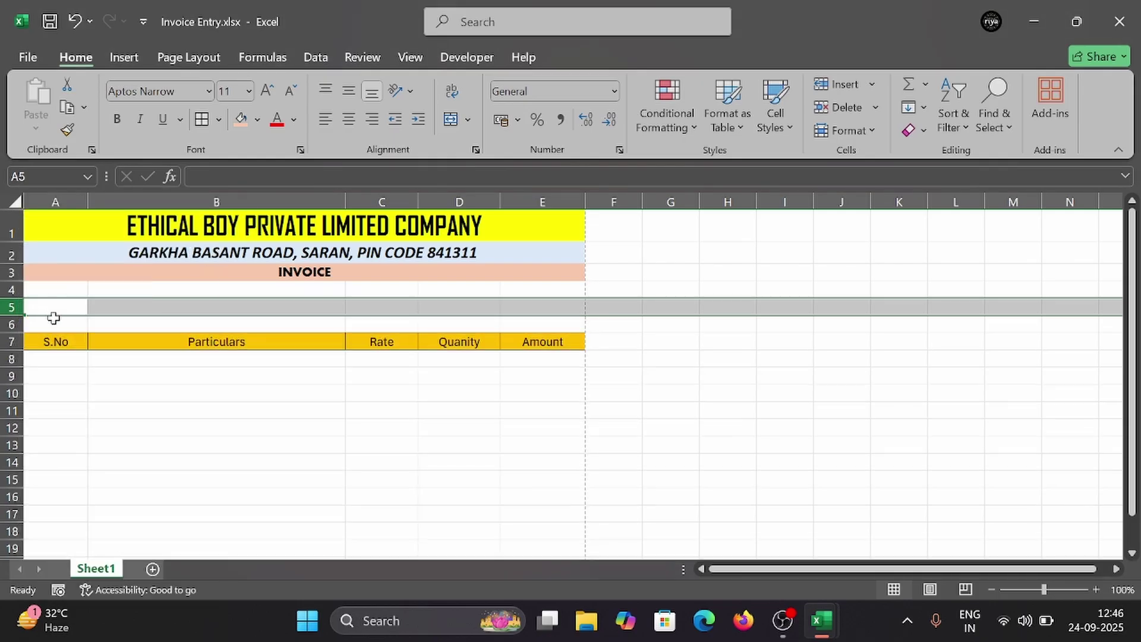
left_click(58, 306)
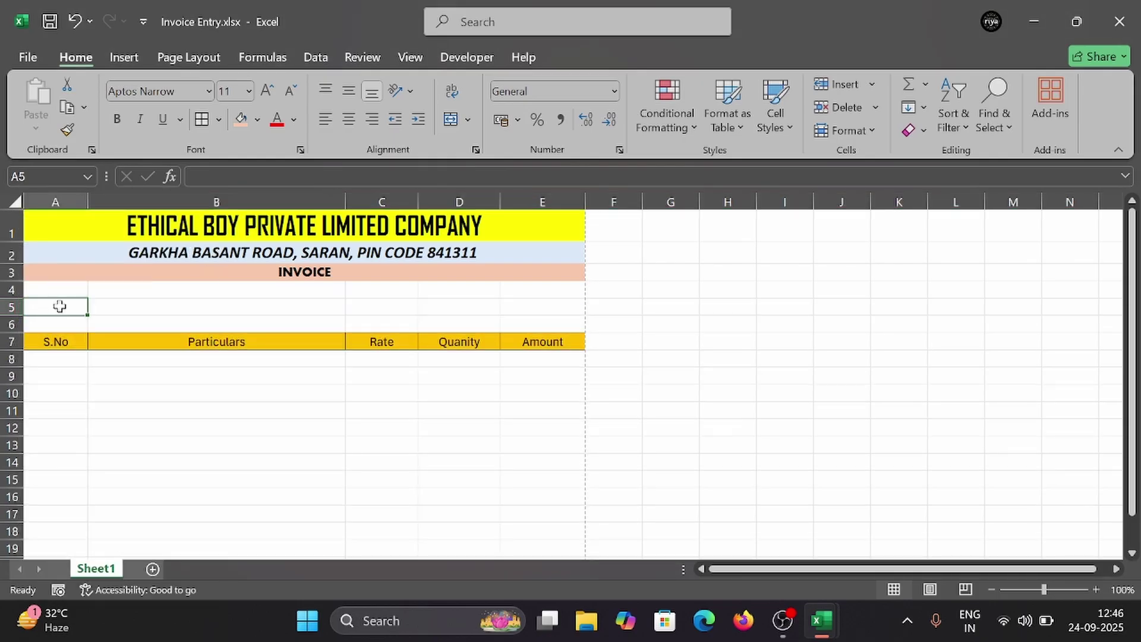
type("b")
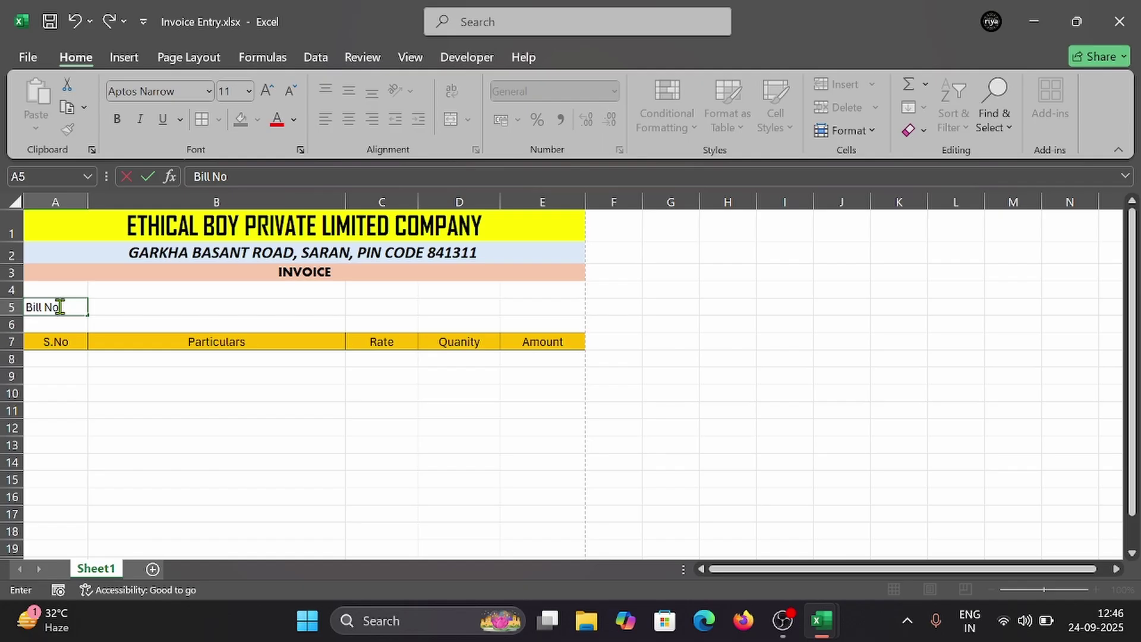
key("Tab")
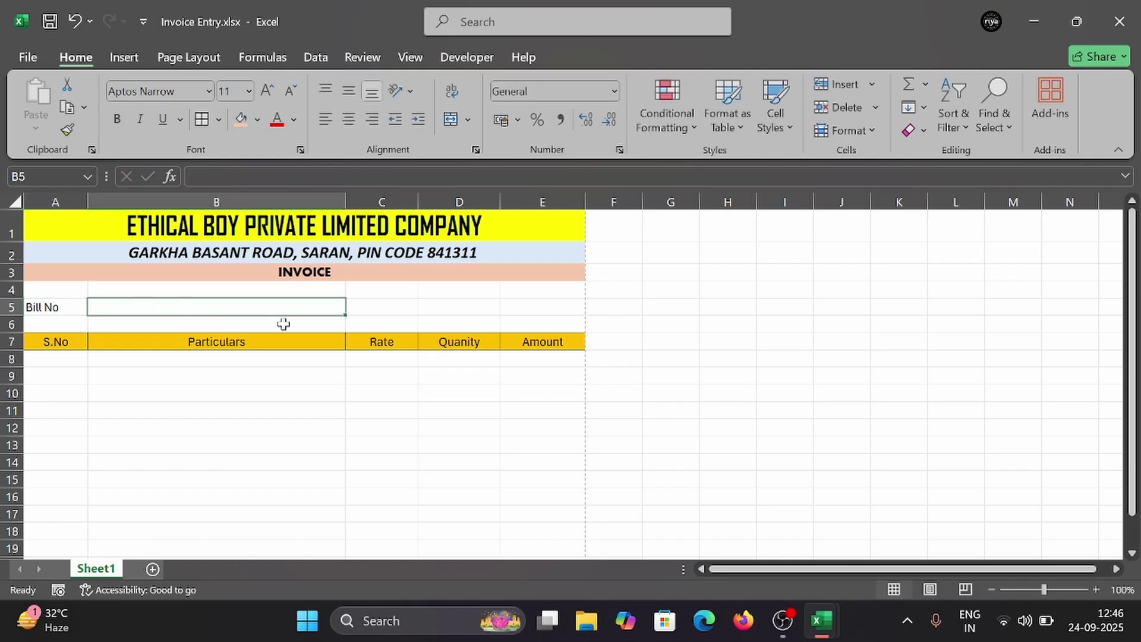
Step: Add the Name label, insert two rows, and move Name back to A6
left_click(62, 324)
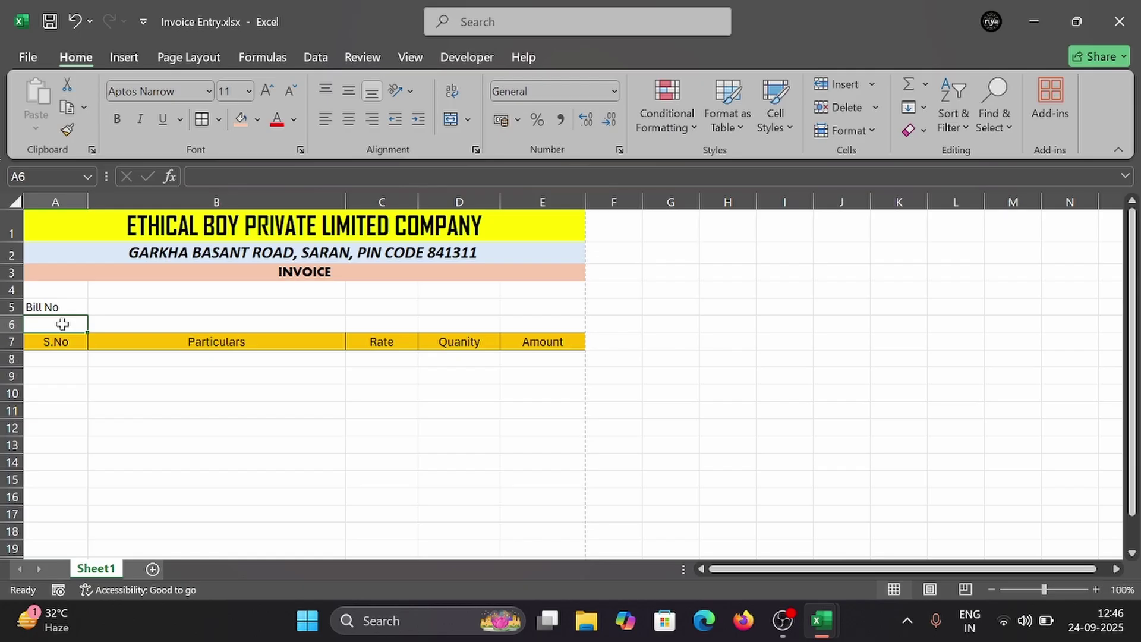
type("Name")
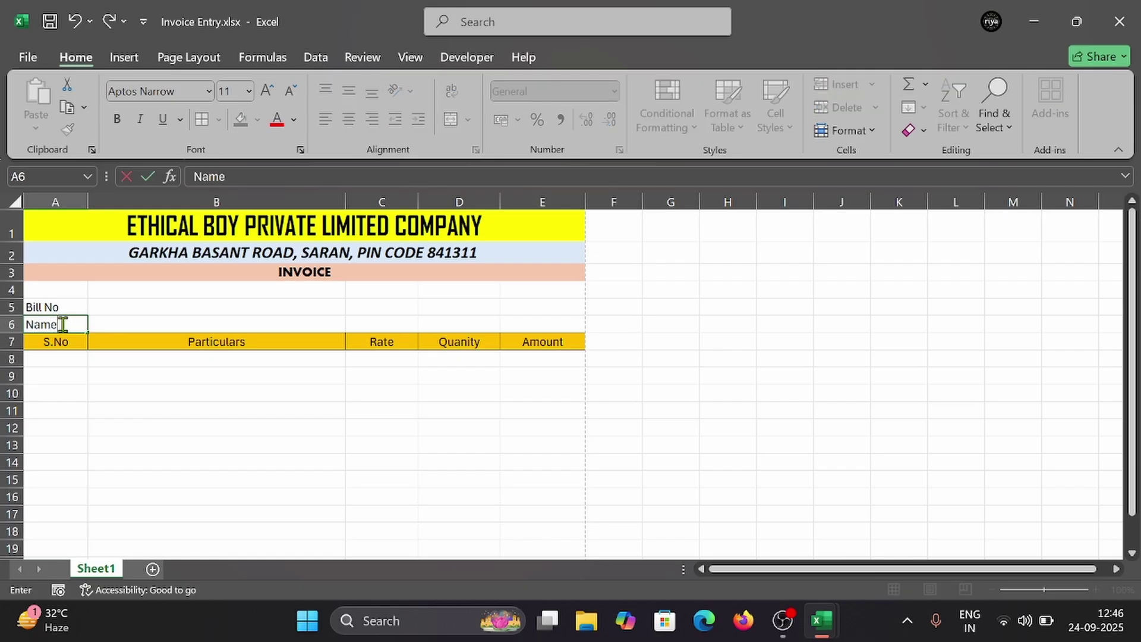
key("Return")
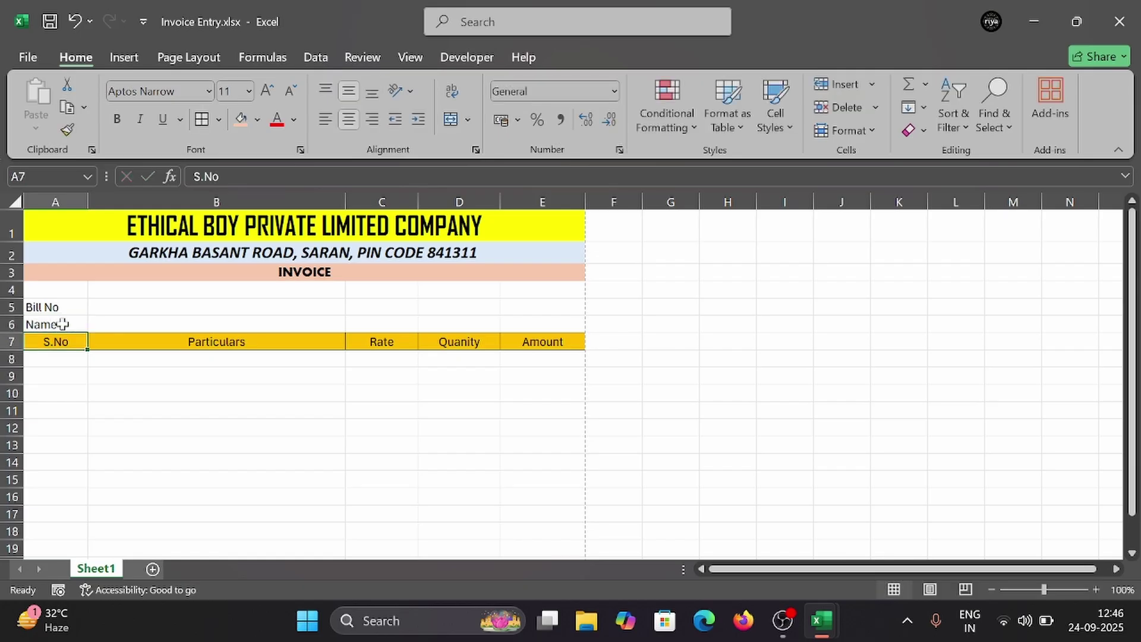
left_click(62, 324)
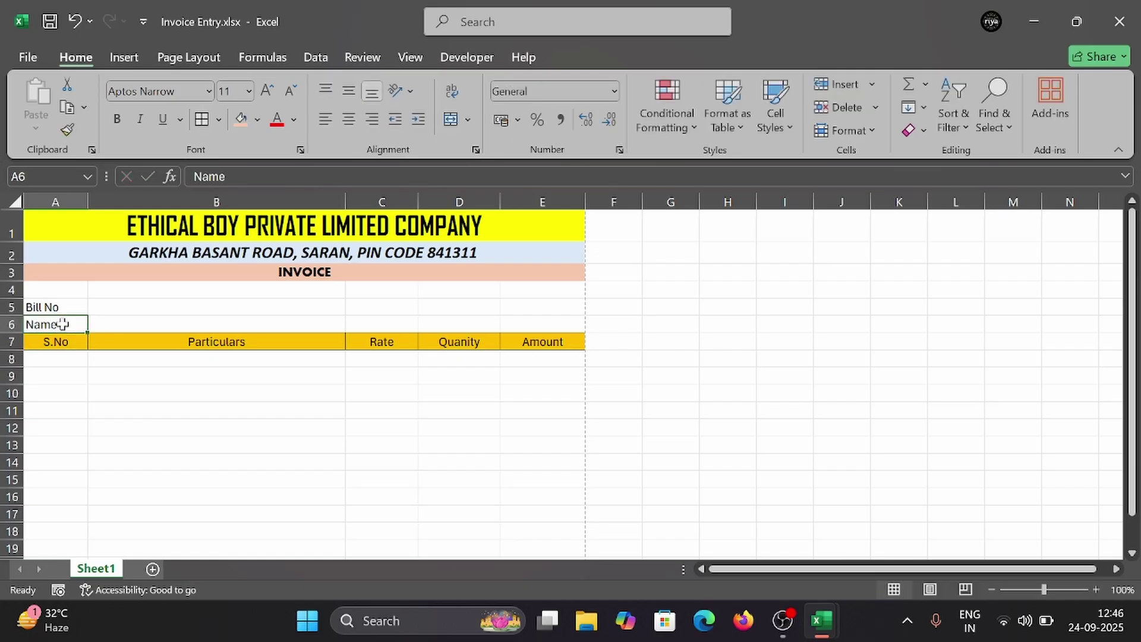
right_click(5, 324)
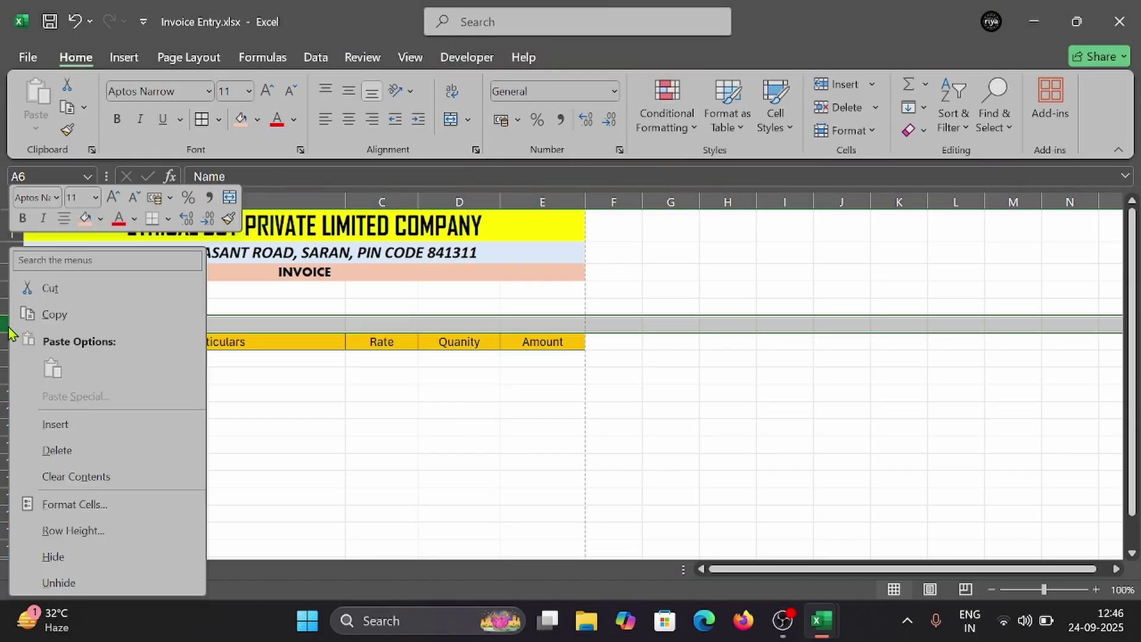
left_click(63, 433)
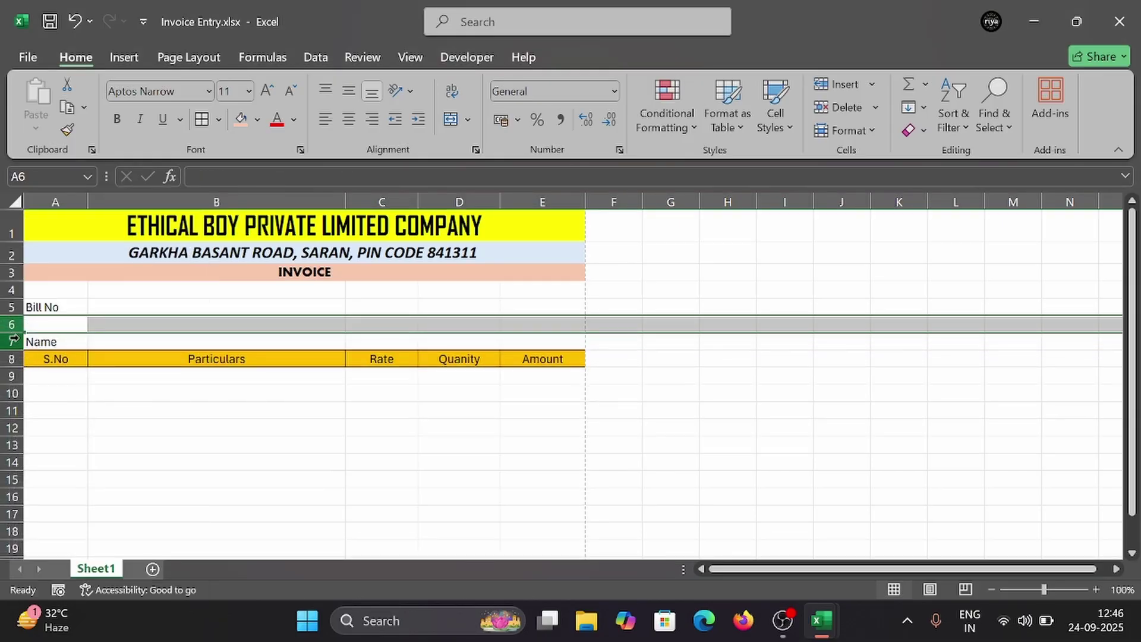
right_click(11, 323)
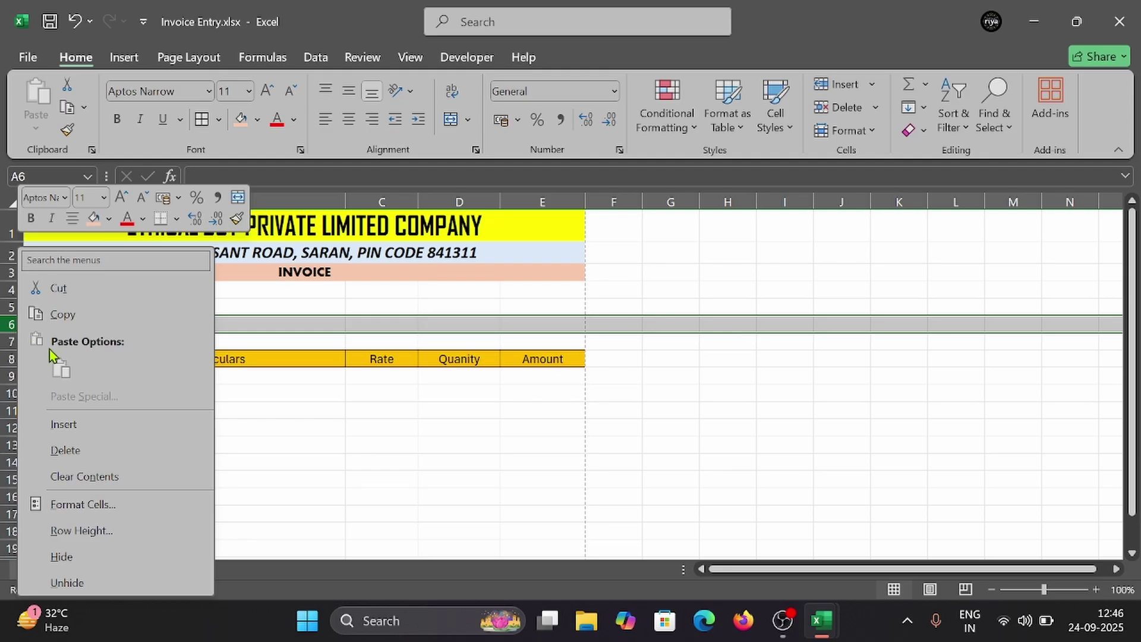
left_click(63, 424)
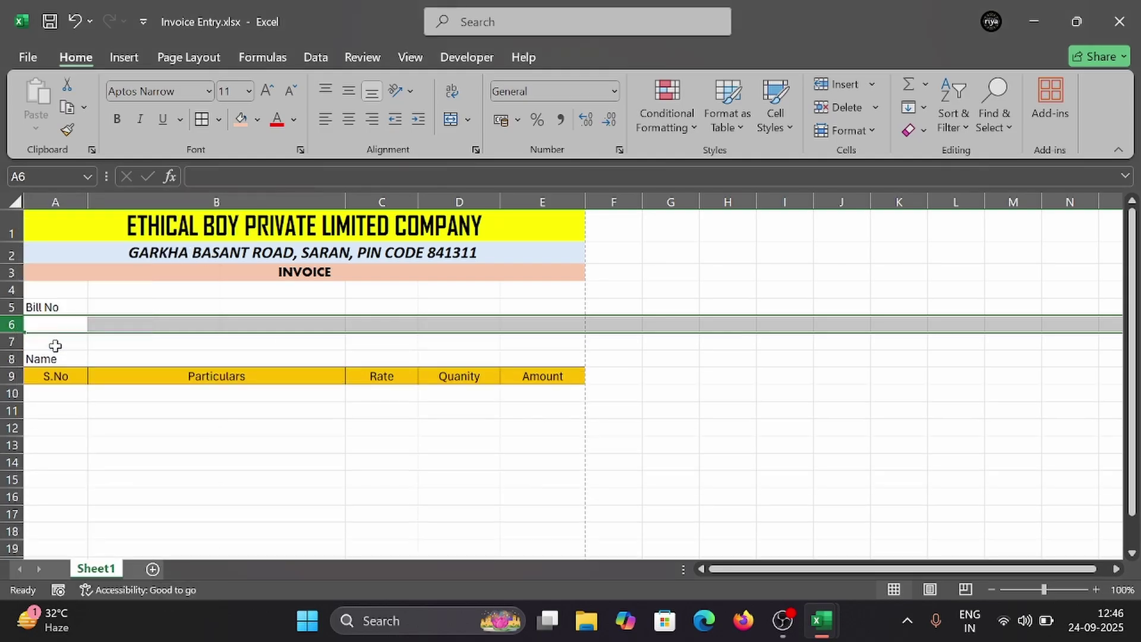
left_click(49, 360)
key("ctrl+x")
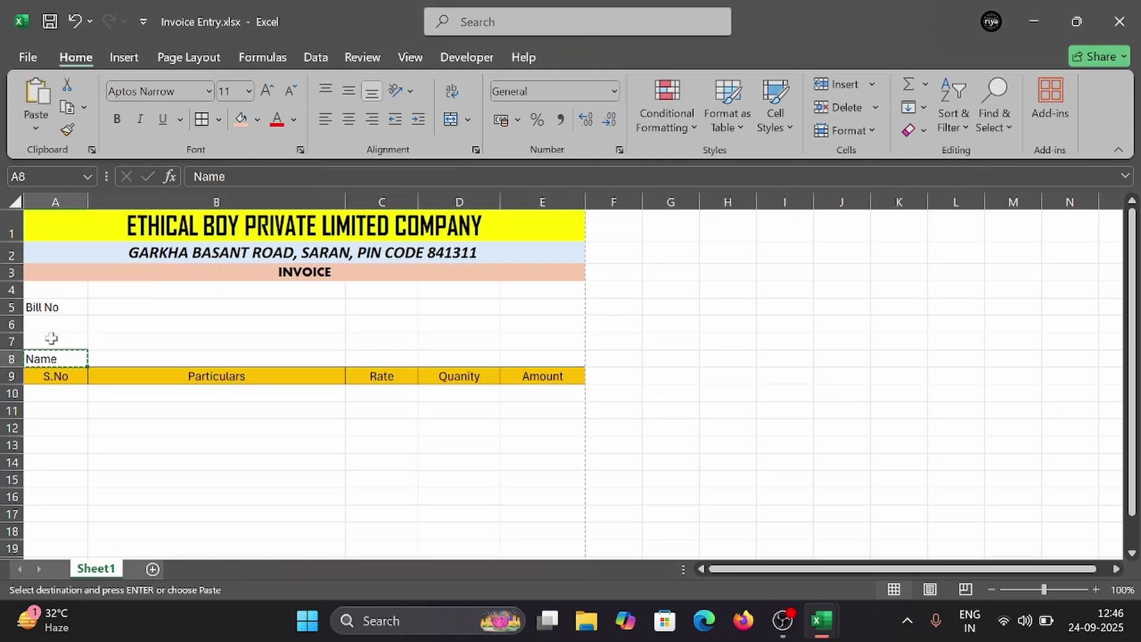
left_click(50, 324)
key("ctrl+v")
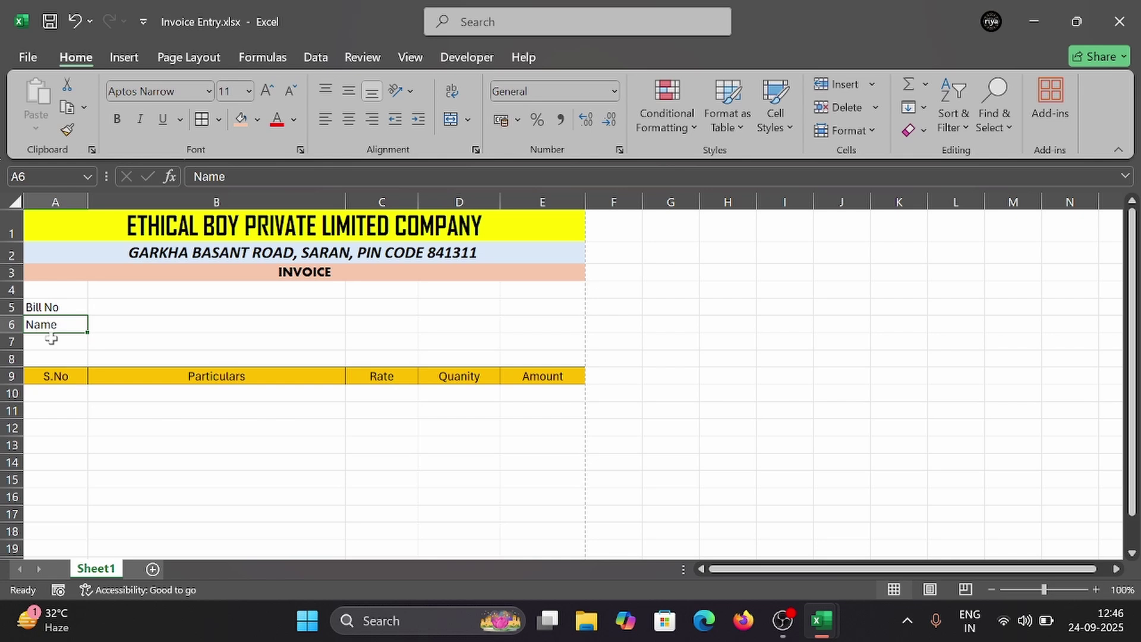
Step: Enter the Contact label in A7 and the Address label in A8
left_click(52, 339)
type("Contact")
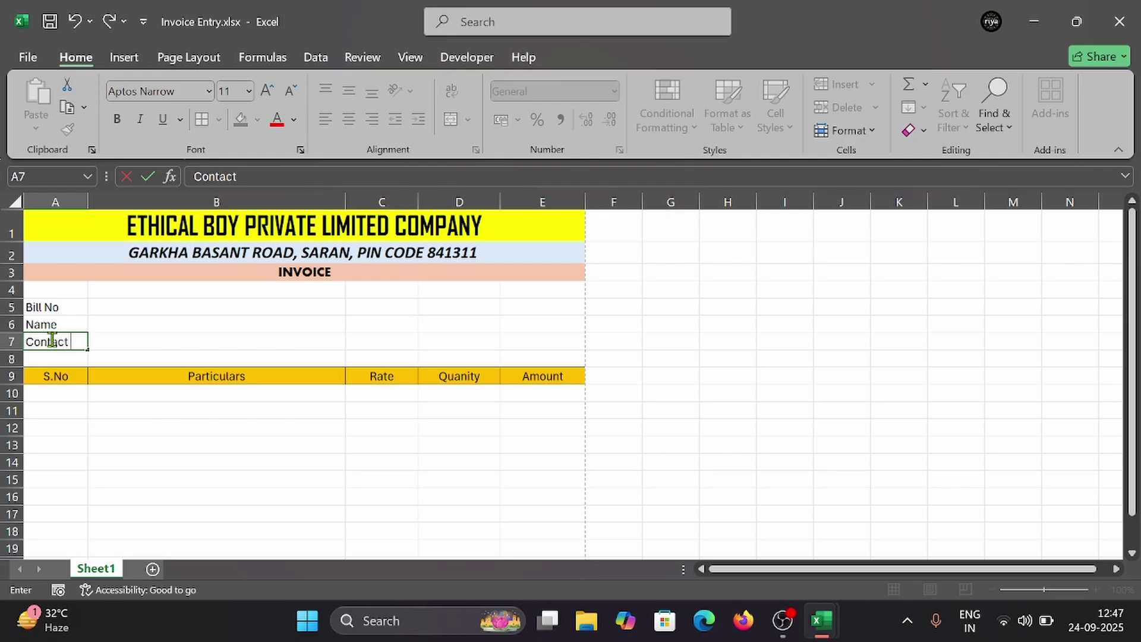
left_click(60, 354)
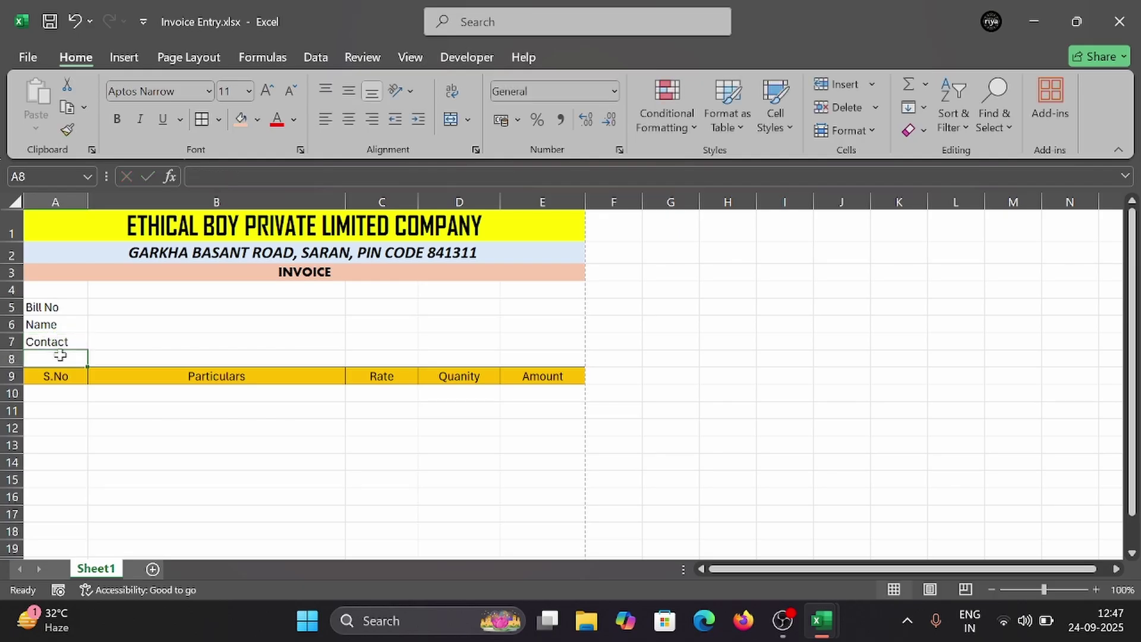
type("Address")
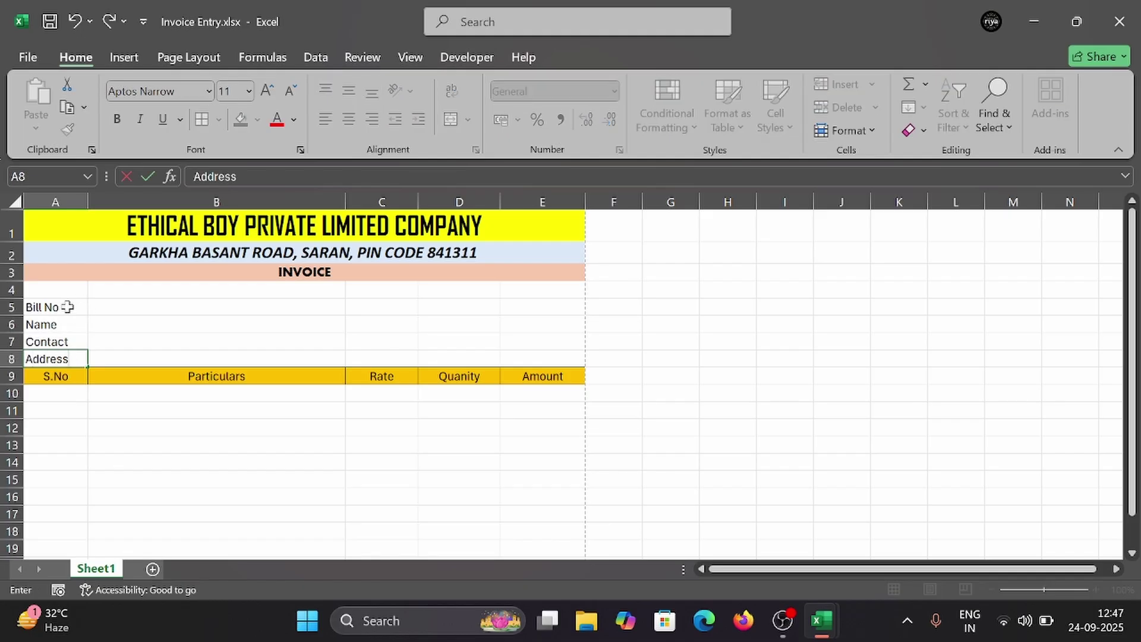
left_click_drag(69, 304, 71, 360)
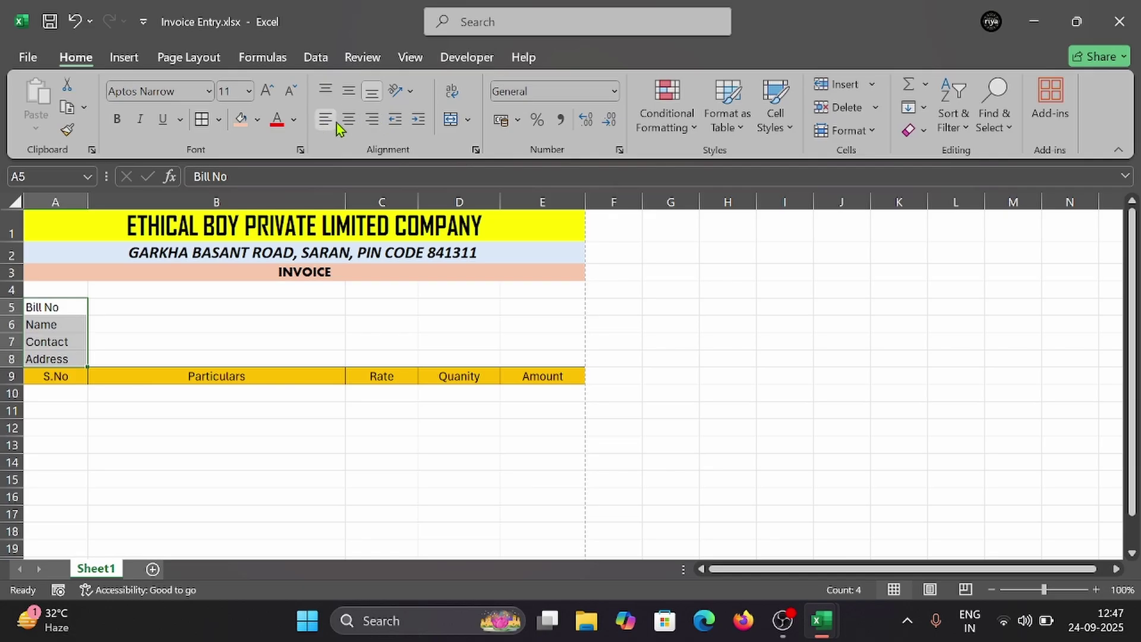
Step: Enter the 'Date :' label in C5
left_click(145, 336)
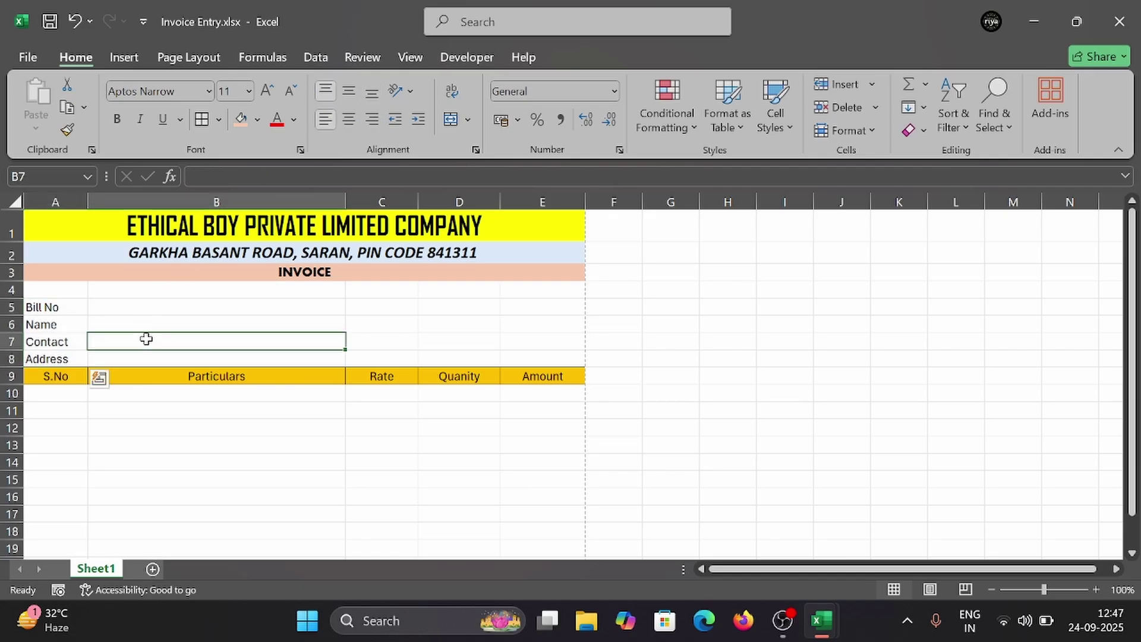
left_click(111, 307)
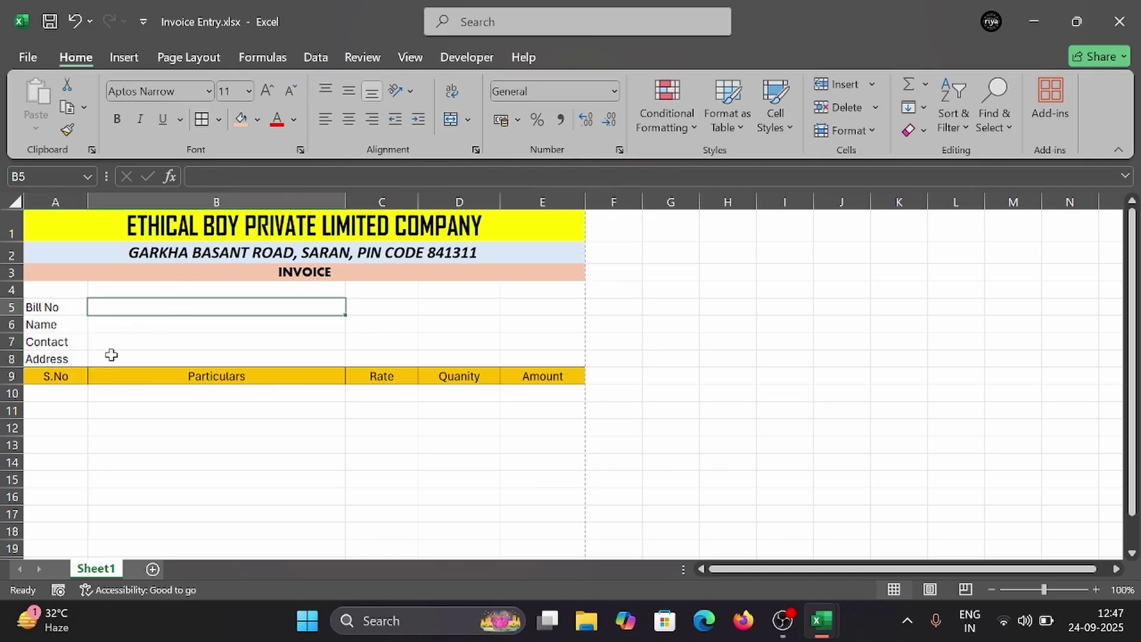
left_click(402, 313)
type("Date :")
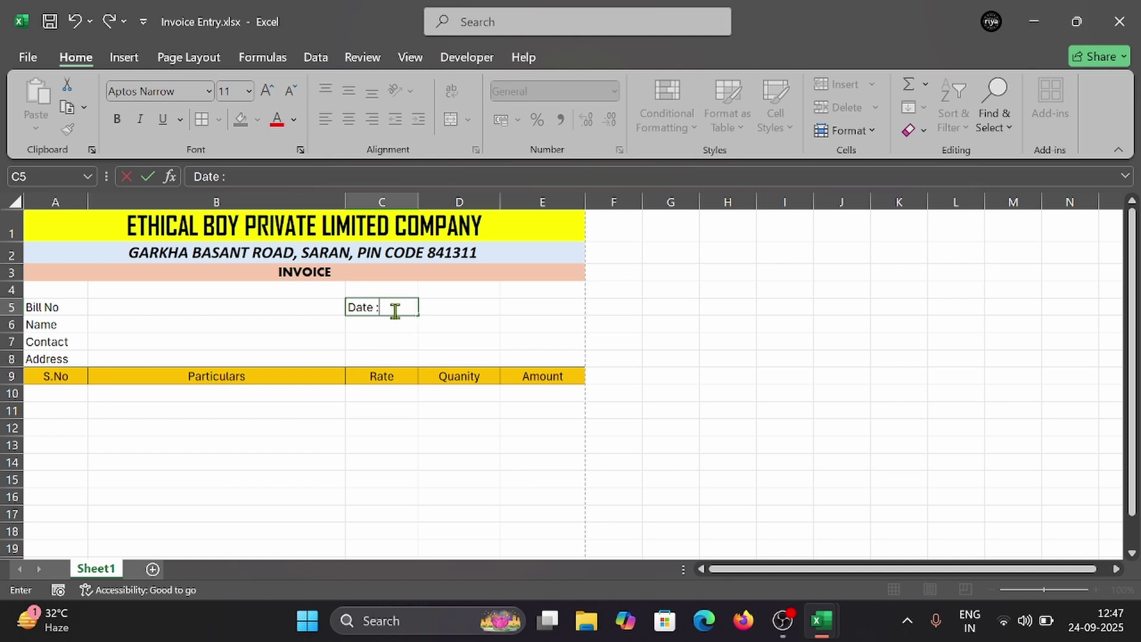
left_click(442, 330)
left_click(84, 308)
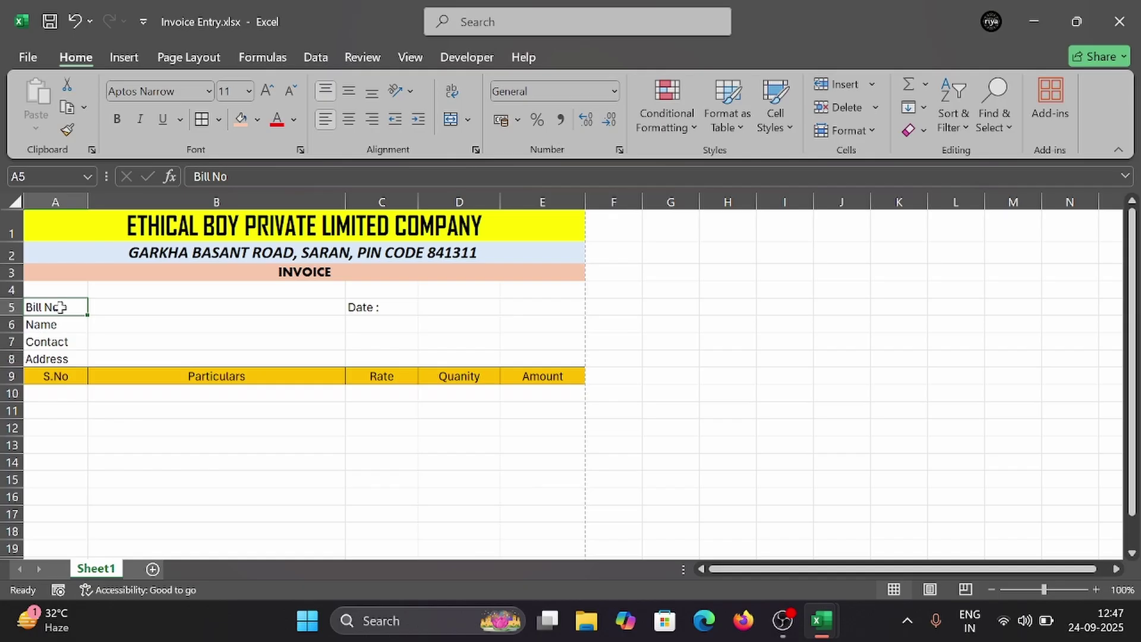
Step: Format the Bill No, Name, Contact and Address labels as bold Arial
left_click_drag(60, 307, 66, 359)
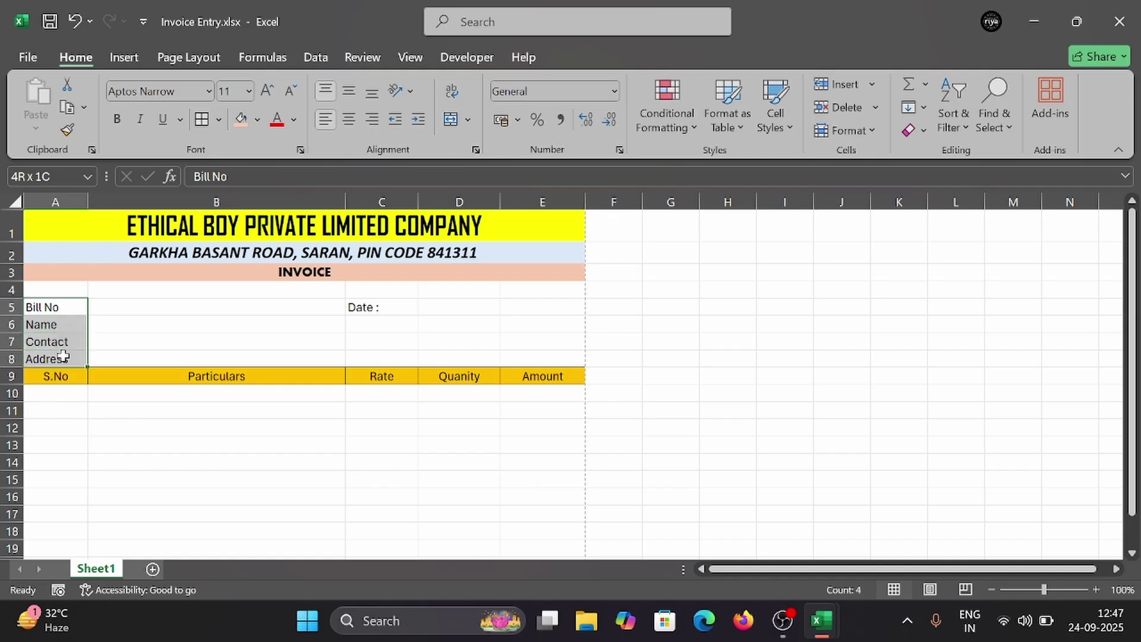
left_click(209, 91)
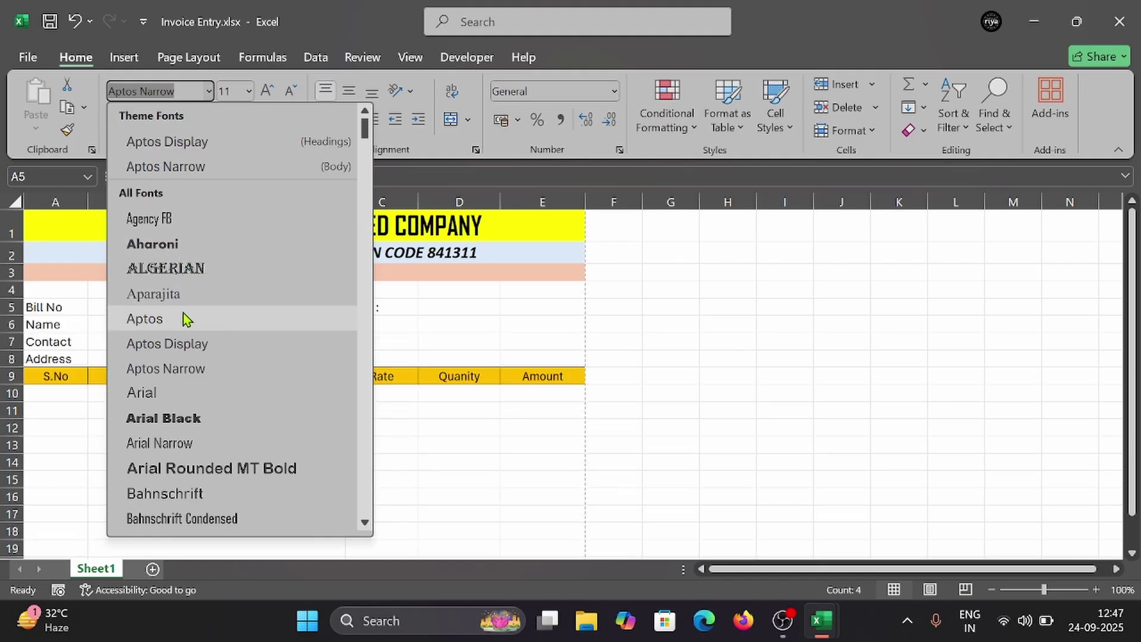
scroll(189, 404, "down", 2)
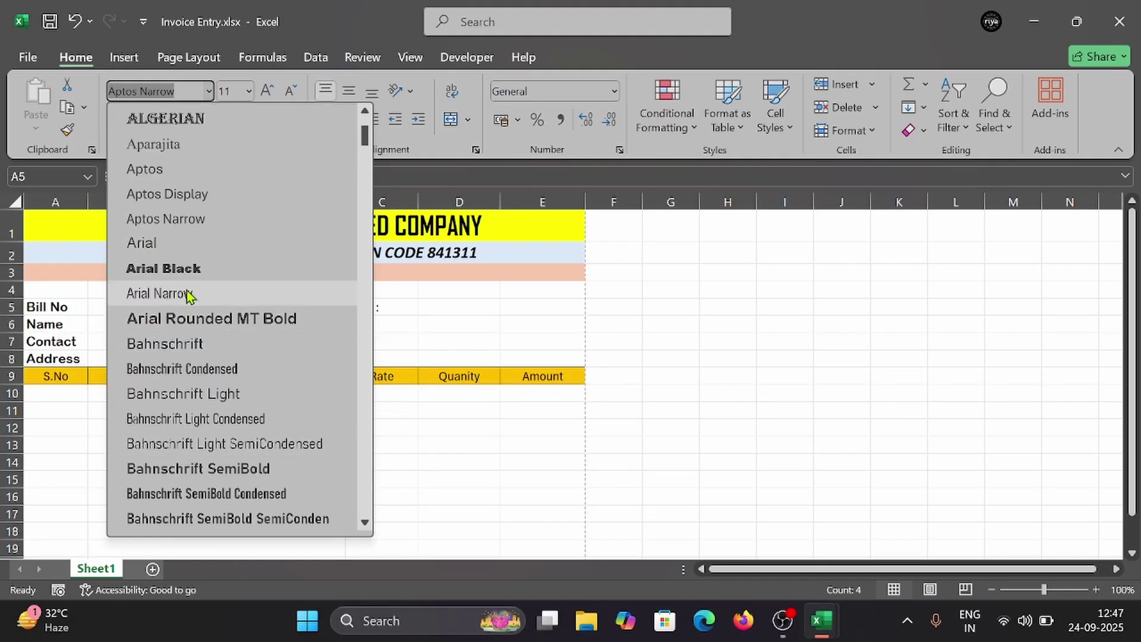
left_click(185, 240)
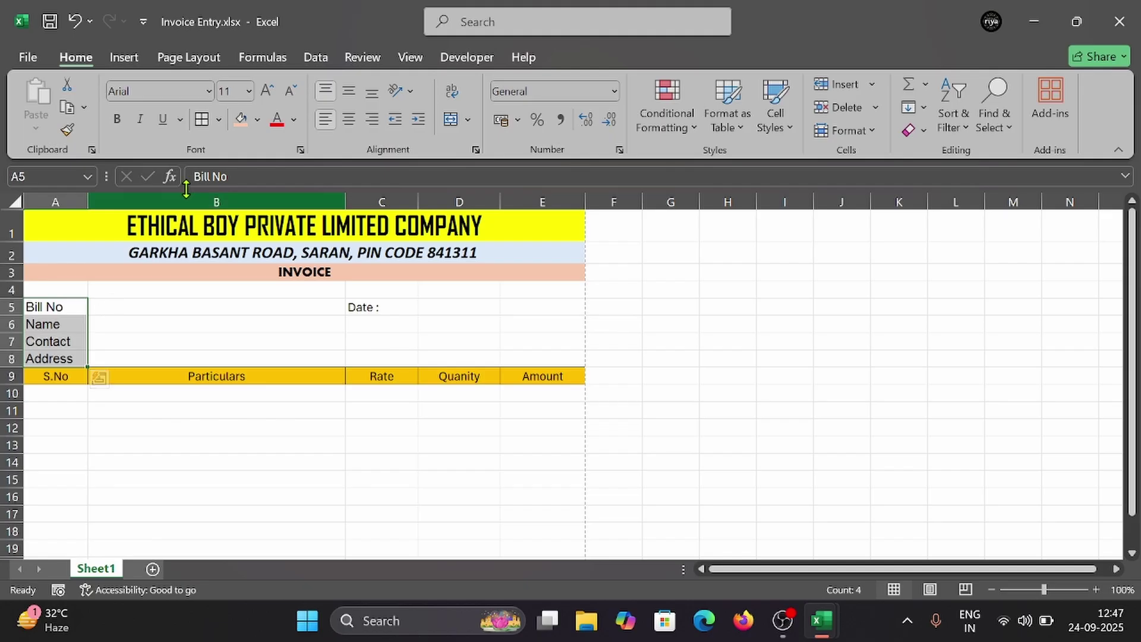
left_click(118, 120)
left_click(154, 317)
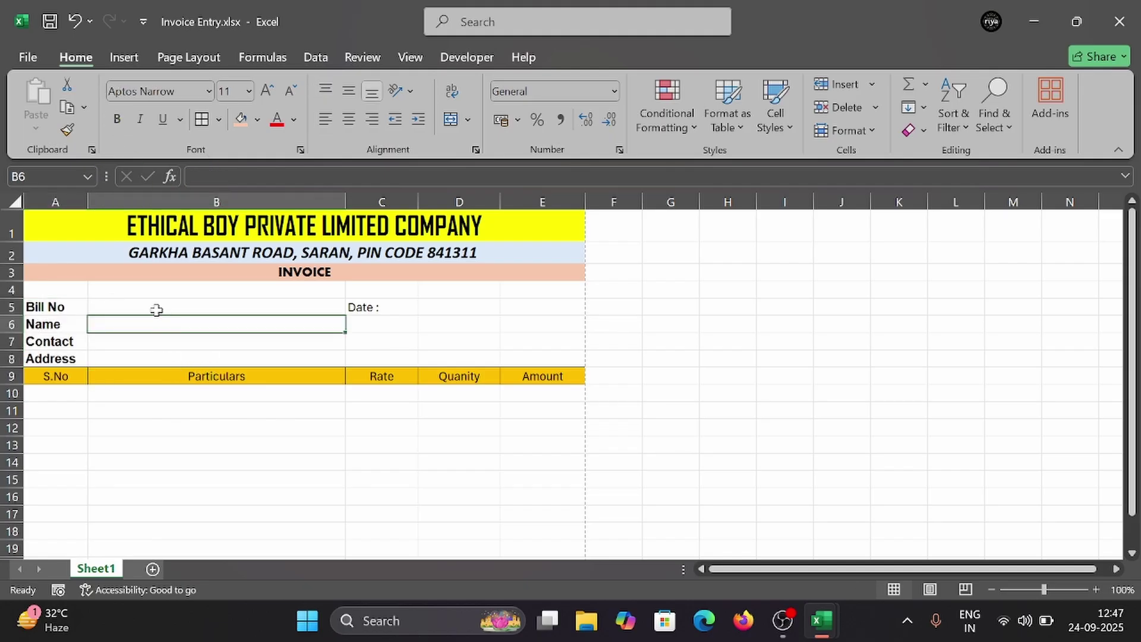
Step: Set the 'Date :' label in C5 to the Aharoni font
left_click(258, 309)
left_click(366, 309)
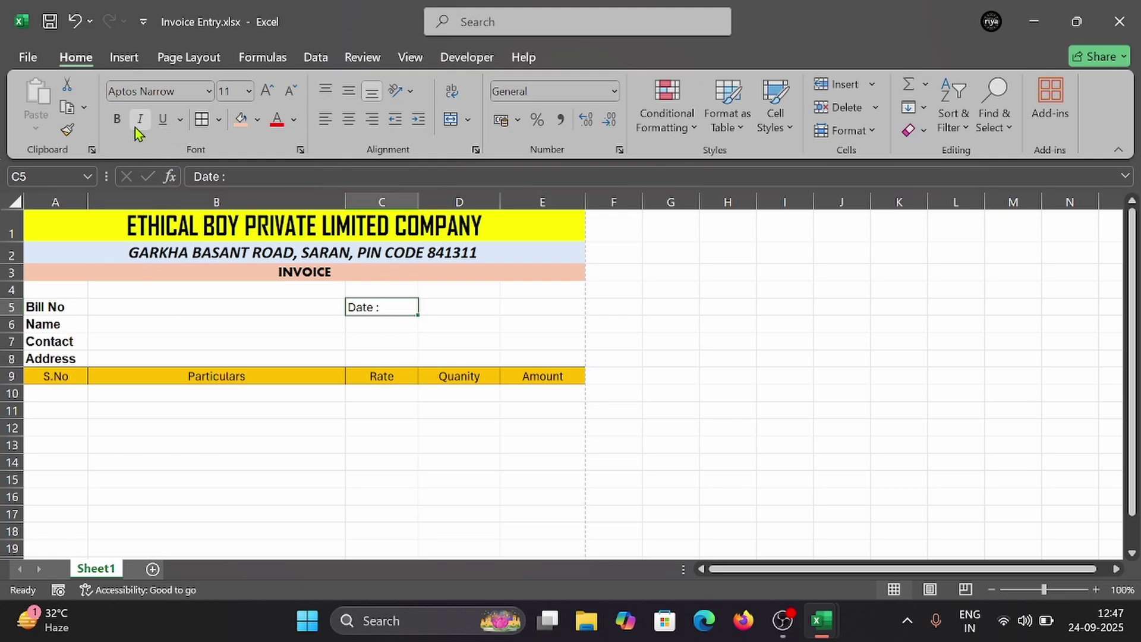
left_click(207, 91)
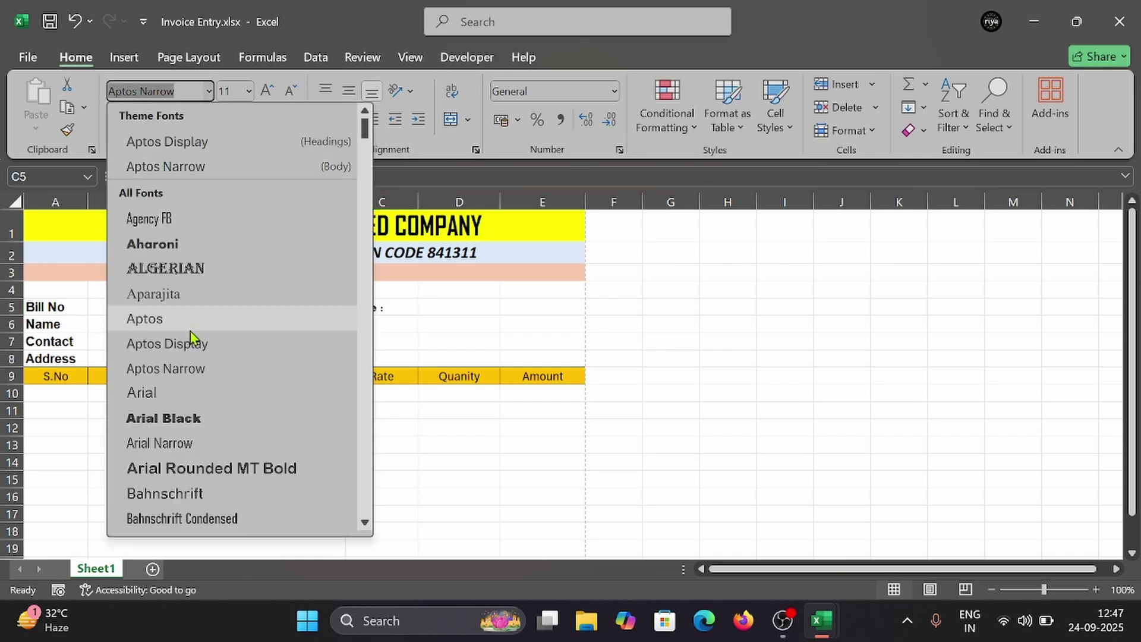
left_click(196, 246)
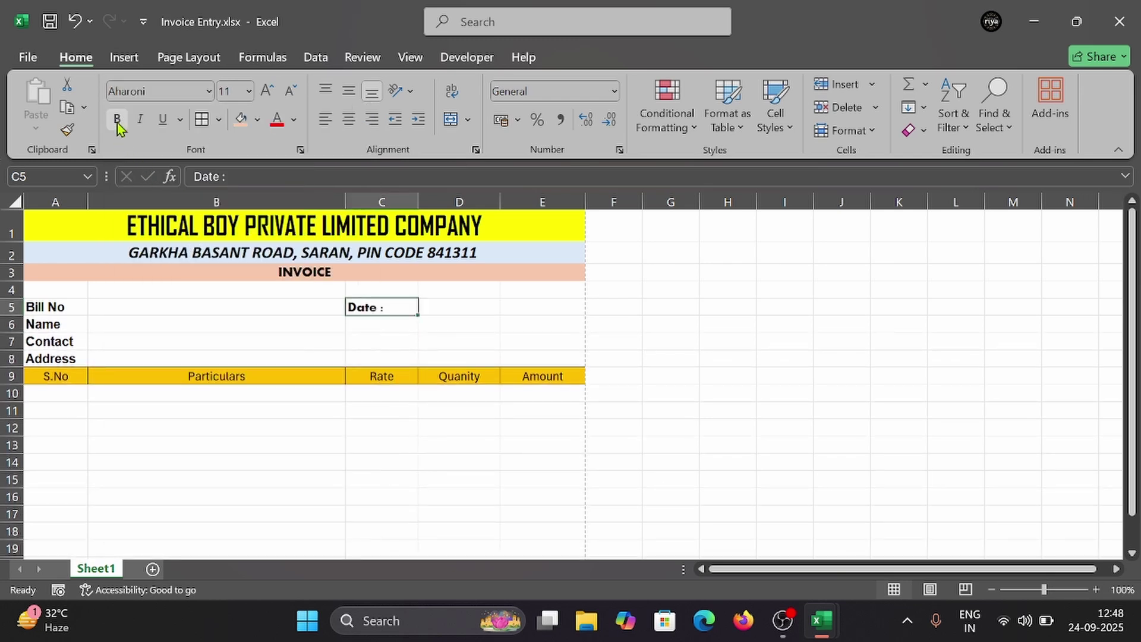
Step: Merge D5:E5 into one cell and fill the Date field C5:E5 peach
left_click_drag(435, 305, 540, 304)
left_click(468, 120)
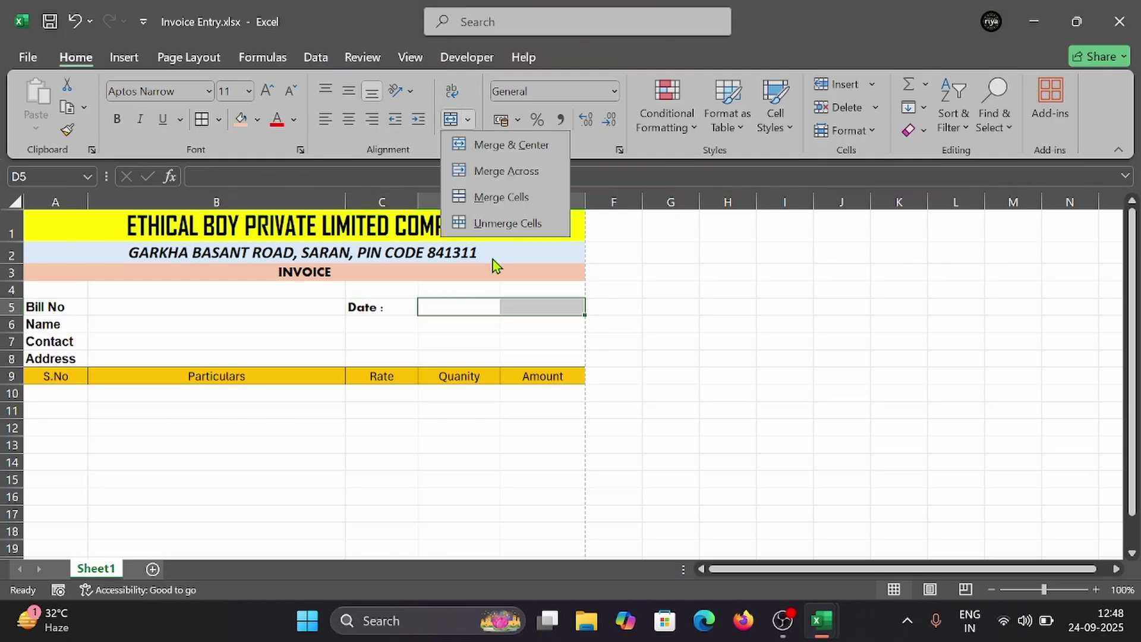
left_click(482, 195)
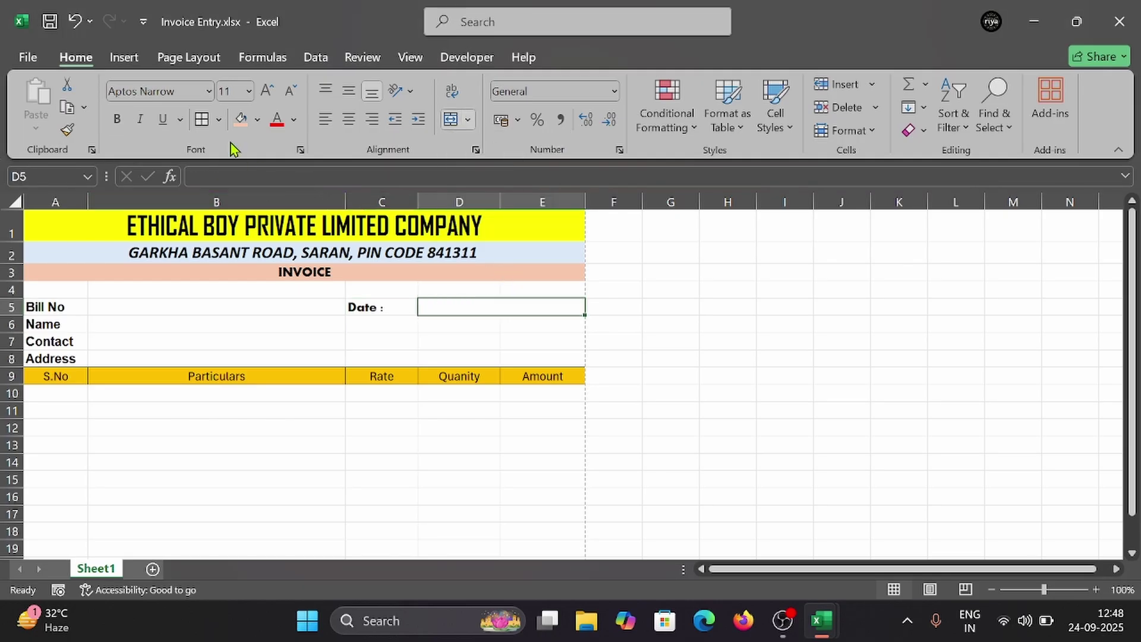
left_click(384, 305)
left_click_drag(383, 304, 487, 301)
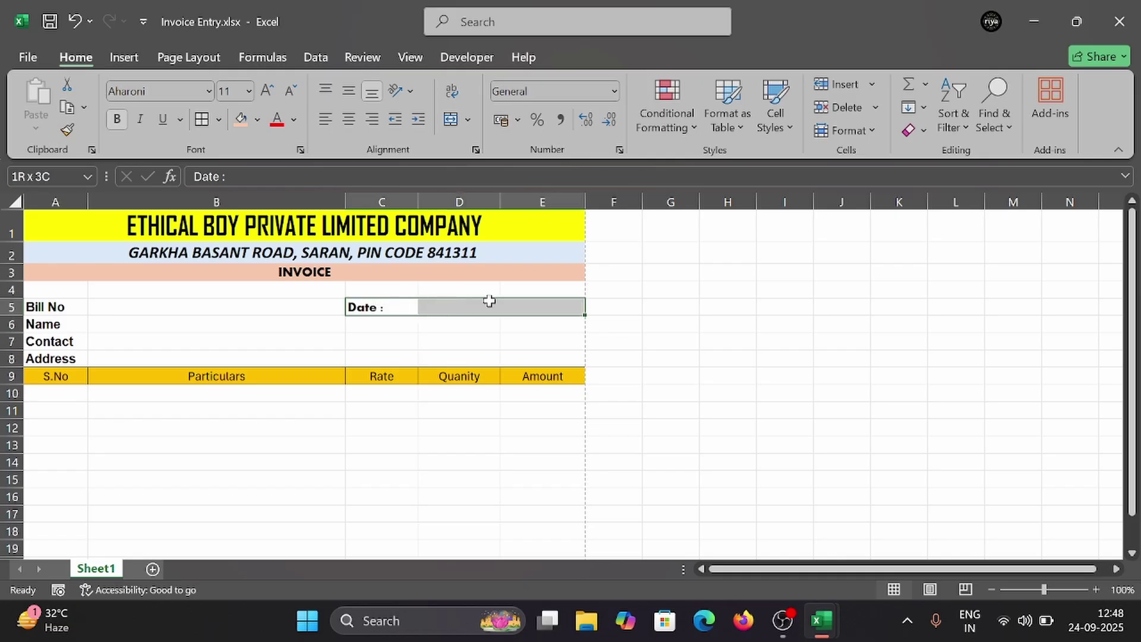
left_click(257, 120)
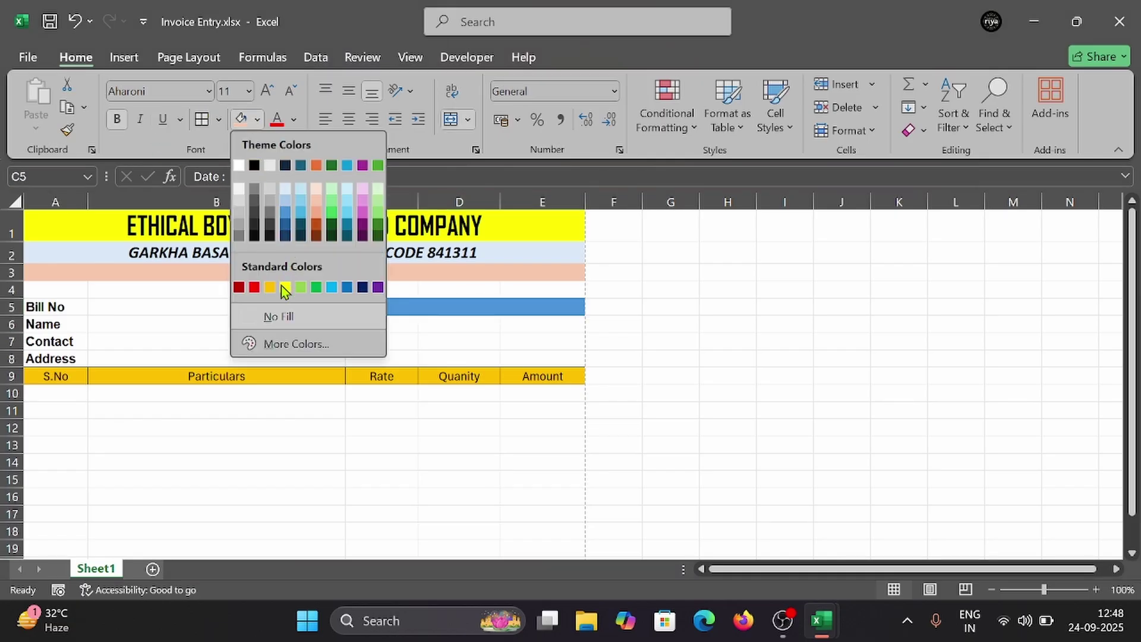
left_click(241, 118)
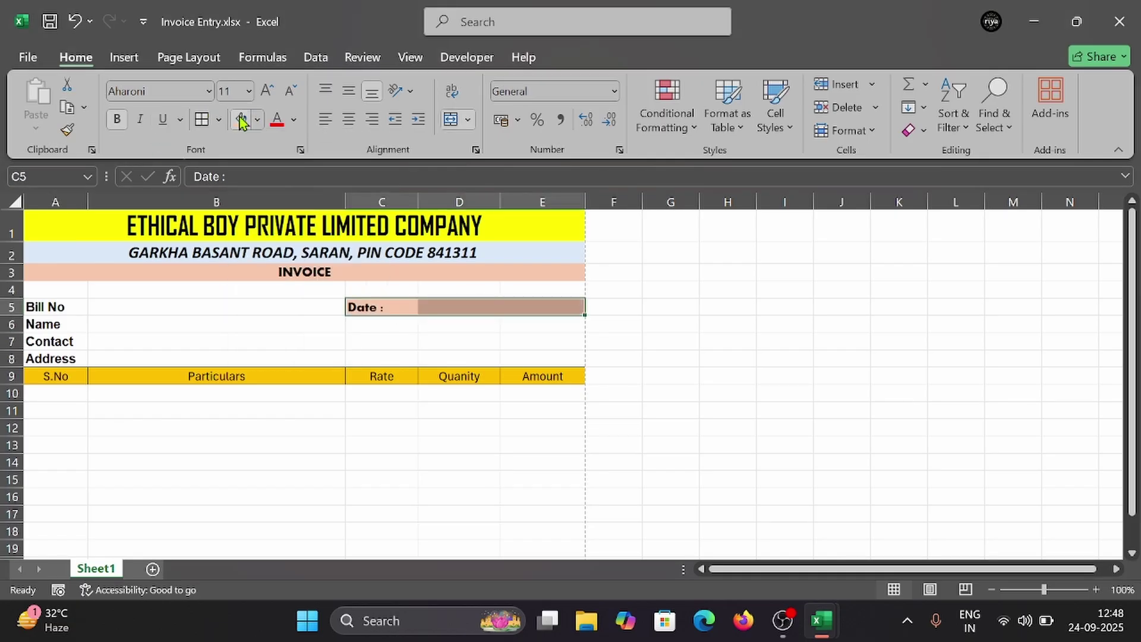
left_click(289, 329)
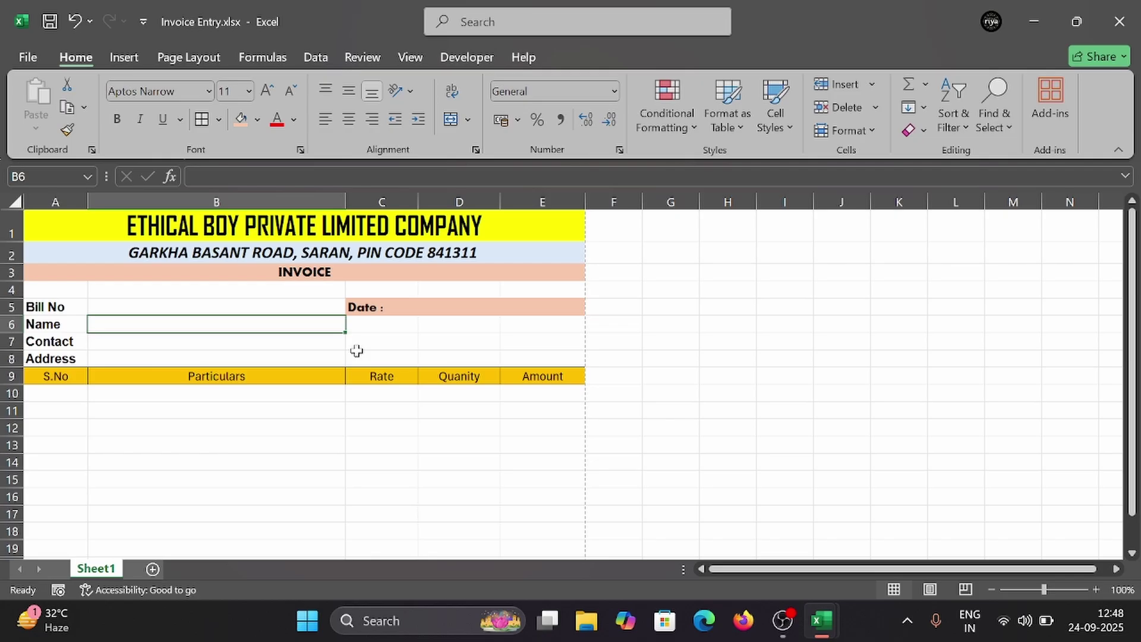
Step: Apply a Thick Outside Border to the header block A1:E8
key("ctrl+p")
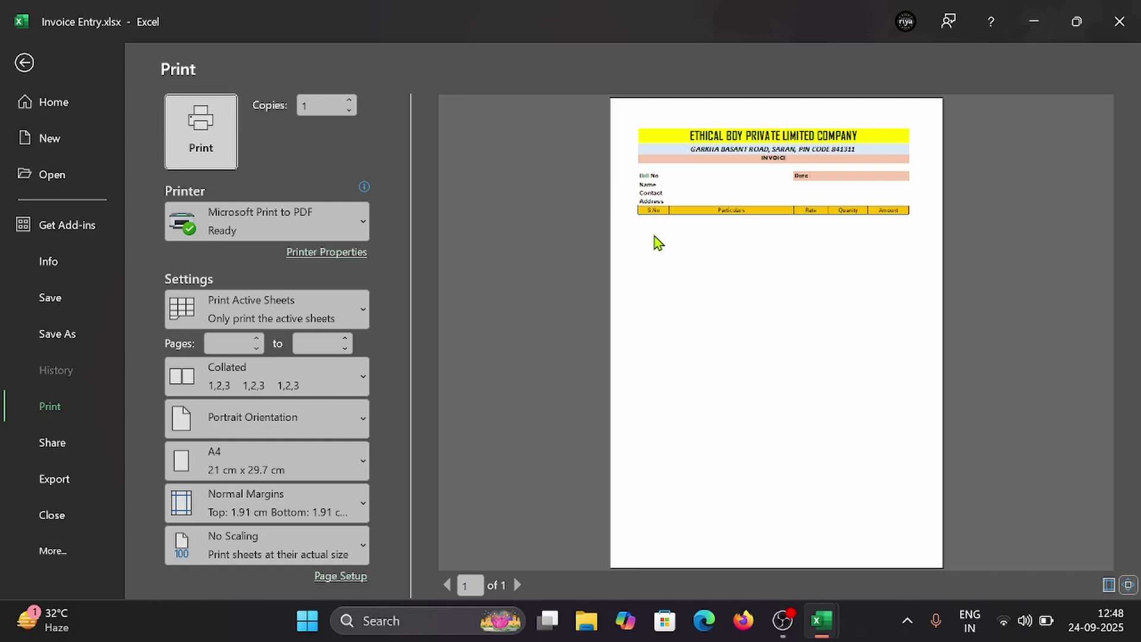
key("Escape")
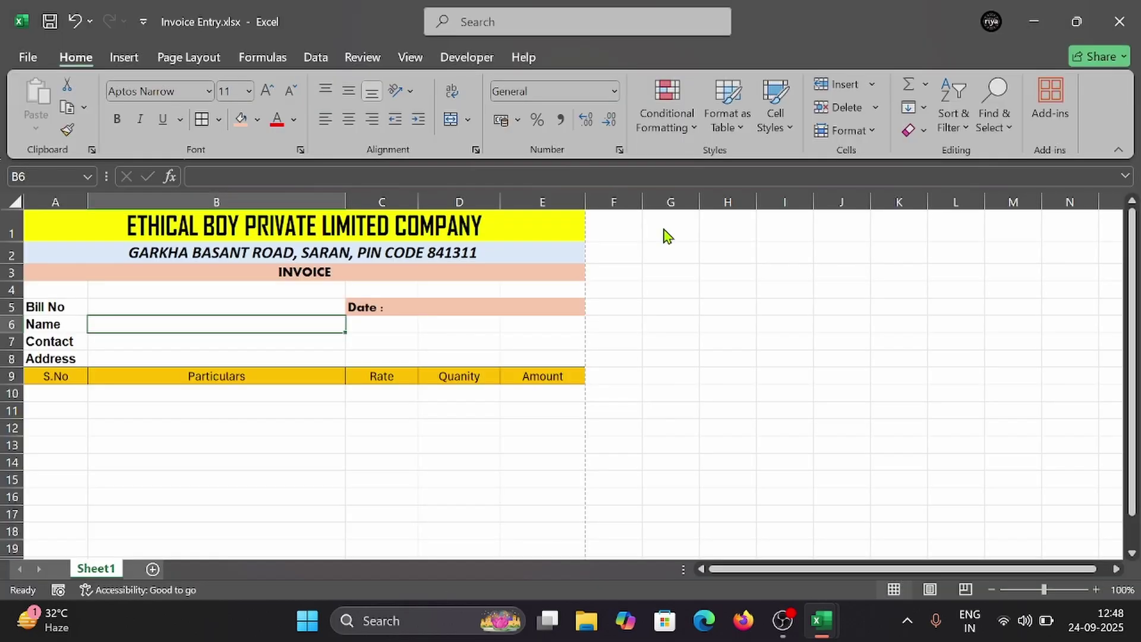
left_click_drag(33, 220, 119, 365)
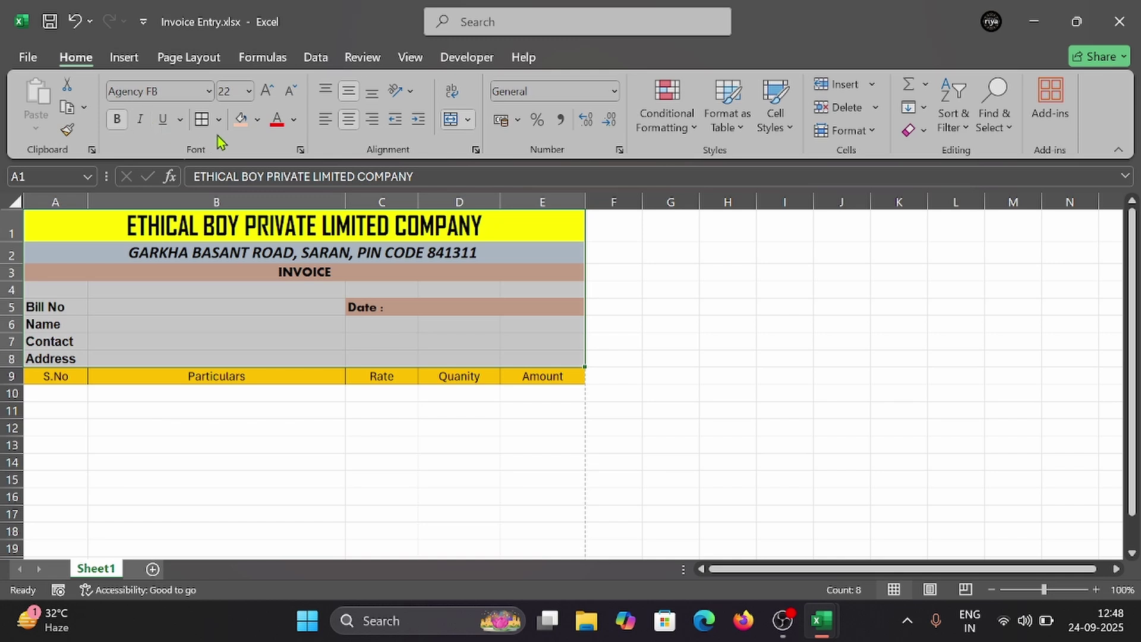
left_click(220, 120)
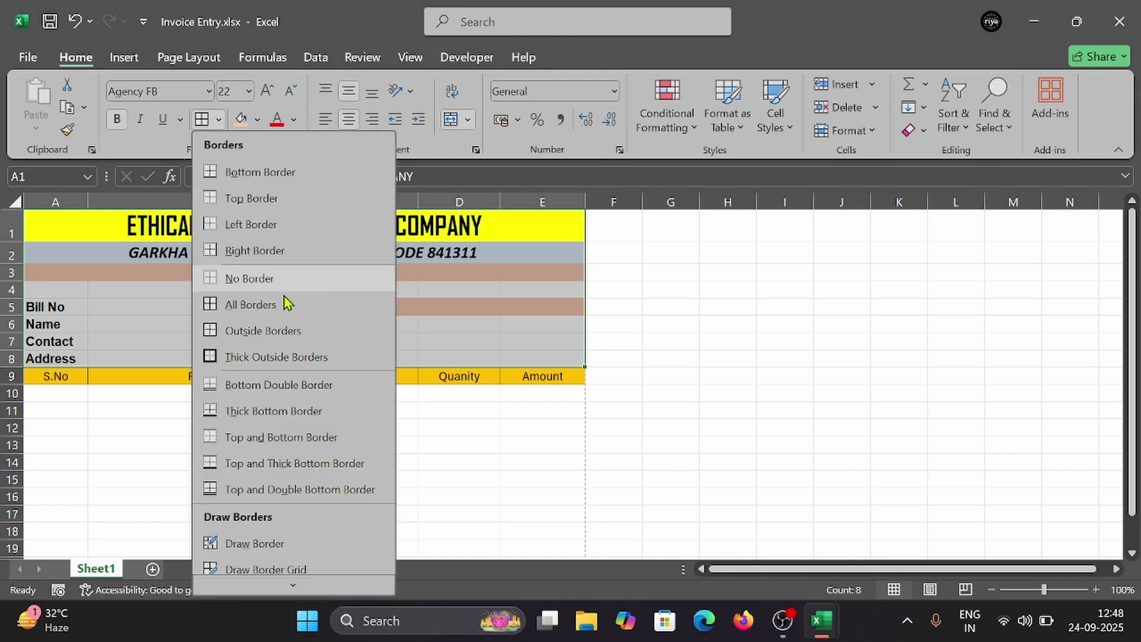
left_click(259, 353)
Step: Check the bordered header in print preview and scroll through the sheet
left_click(362, 461)
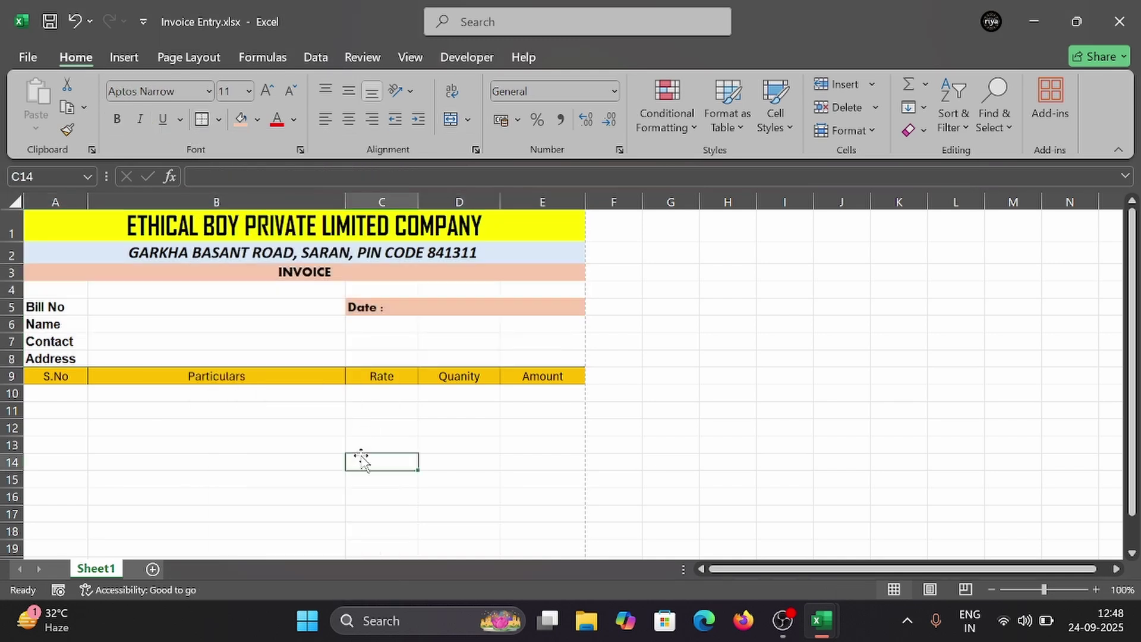
key("ctrl+p")
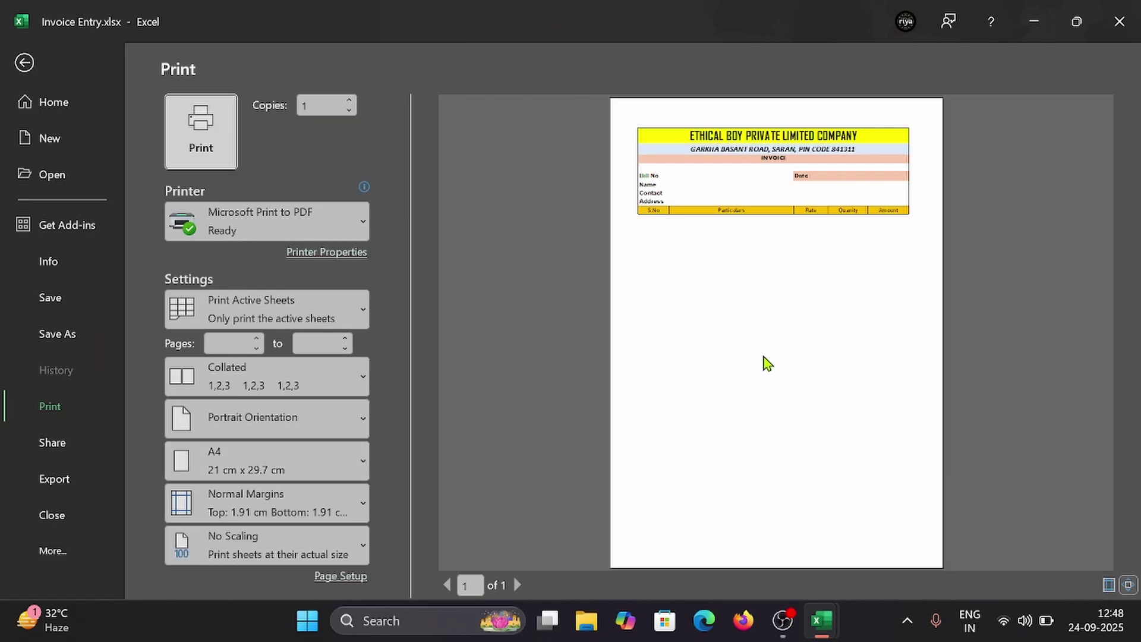
key("Escape")
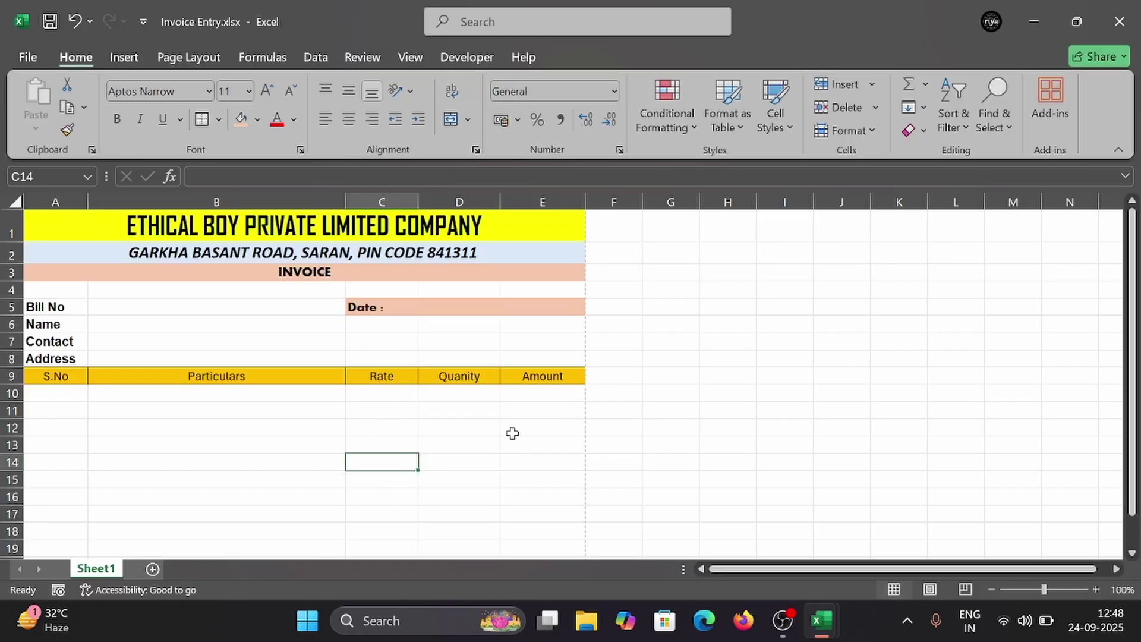
scroll(362, 432, "down", 2)
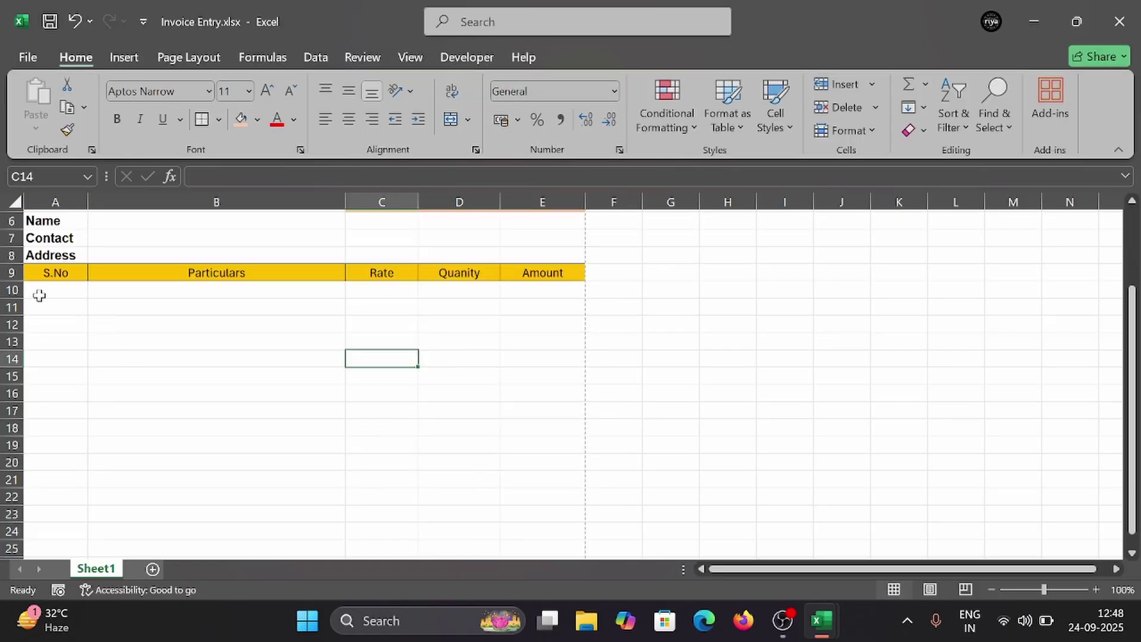
scroll(39, 296, "down", 10)
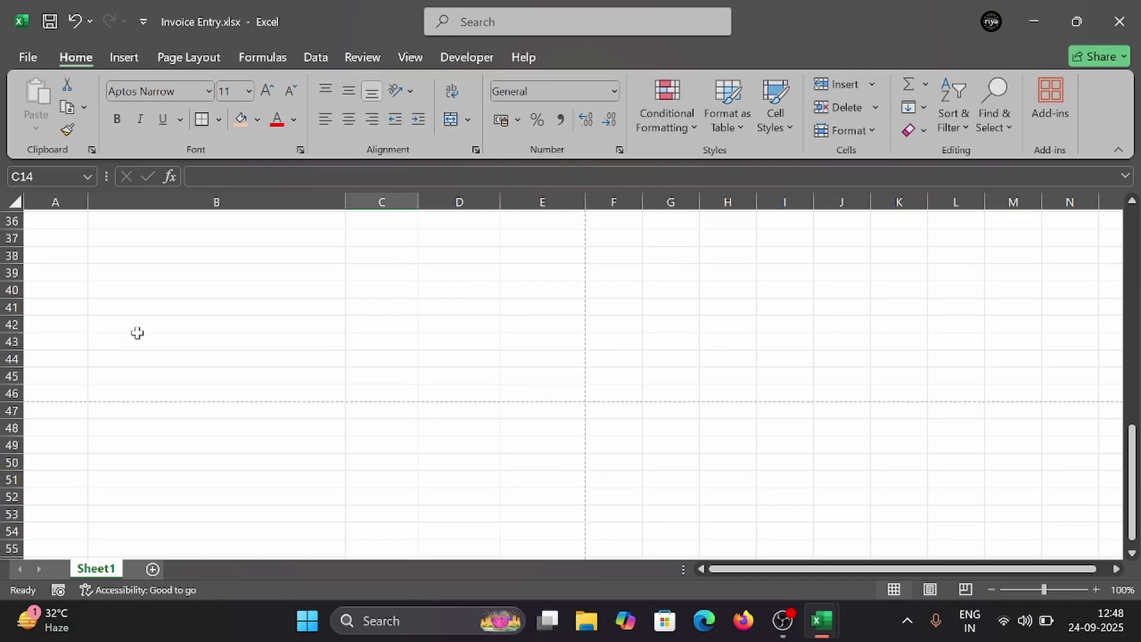
scroll(222, 337, "down", 3)
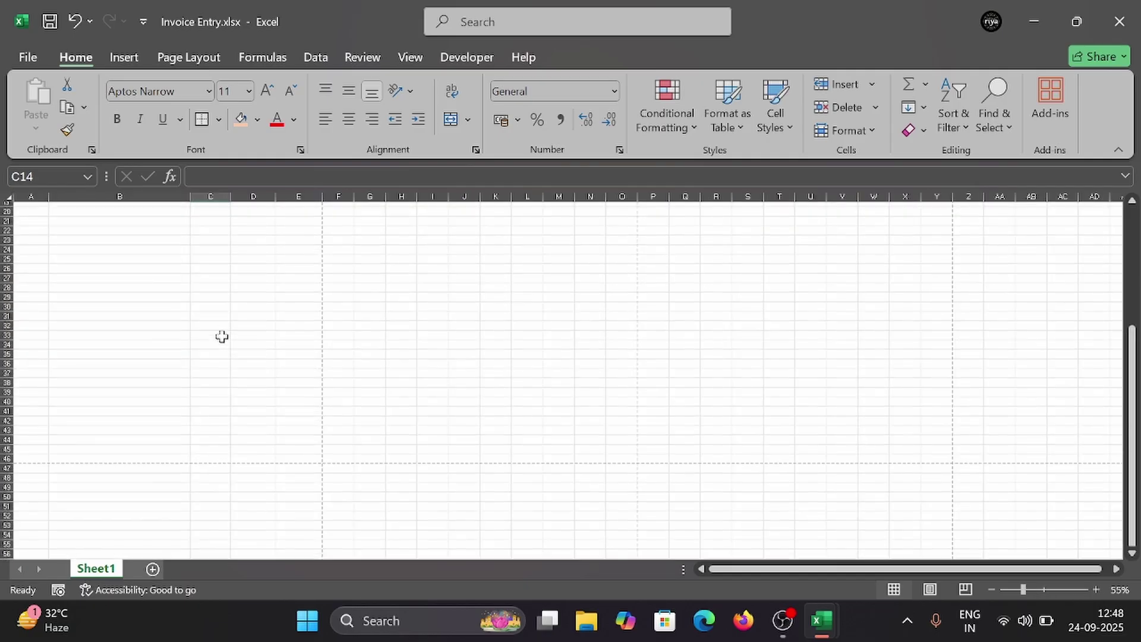
scroll(222, 336, "up", 5)
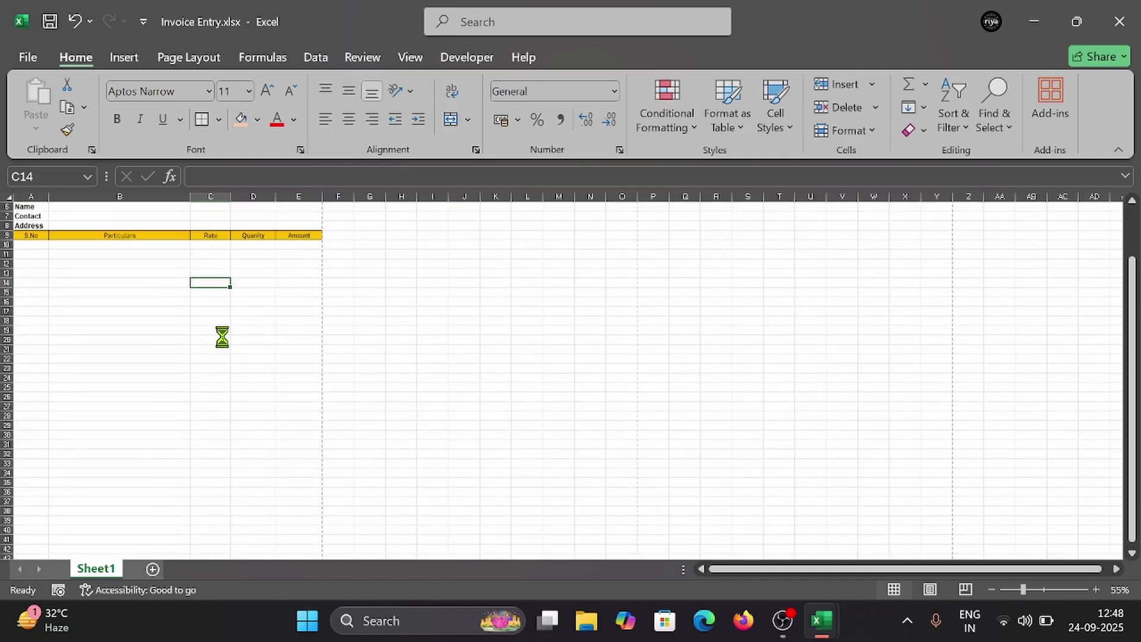
scroll(221, 337, "down", 2)
scroll(187, 350, "up", 1)
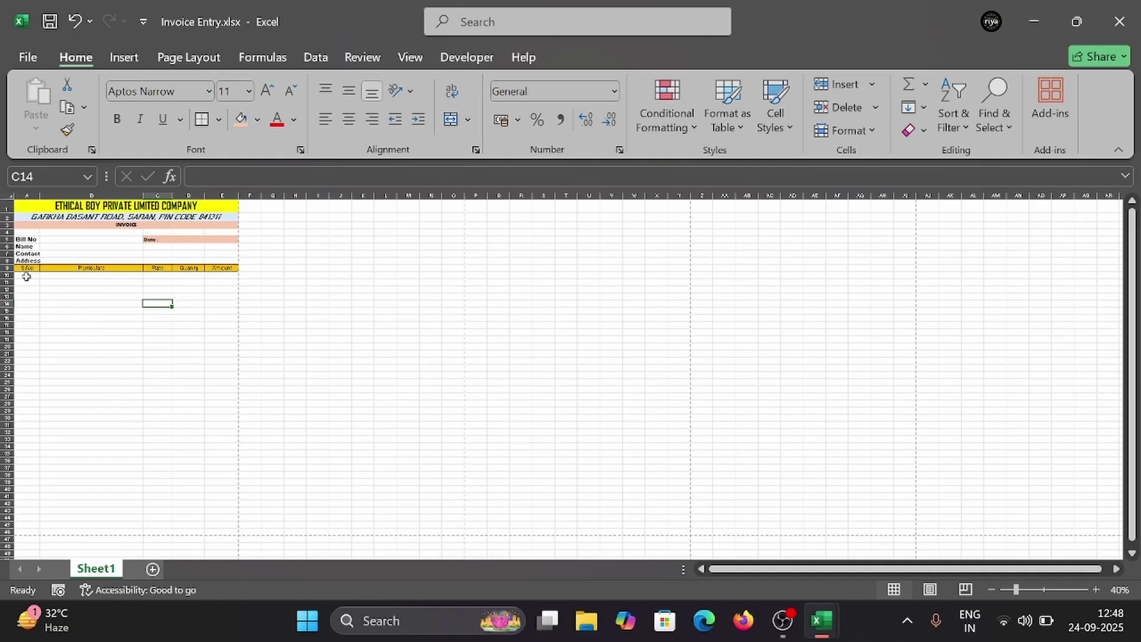
Step: Frame the empty item rows A10:E35 with Outside Borders and confirm in print preview
left_click_drag(26, 277, 211, 395)
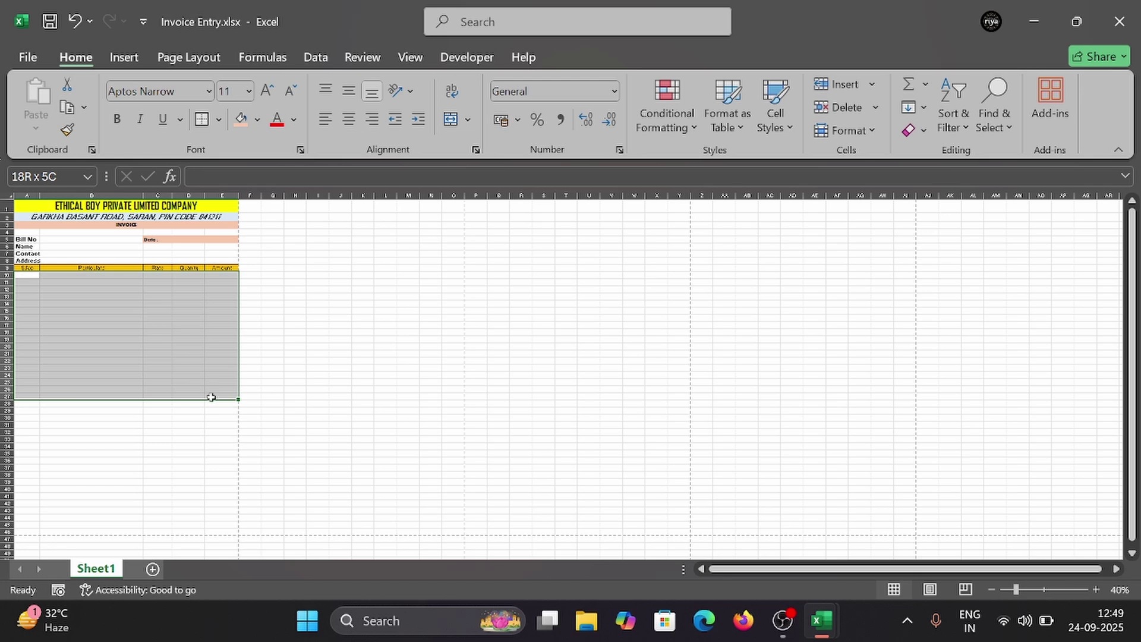
left_click_drag(210, 398, 213, 456)
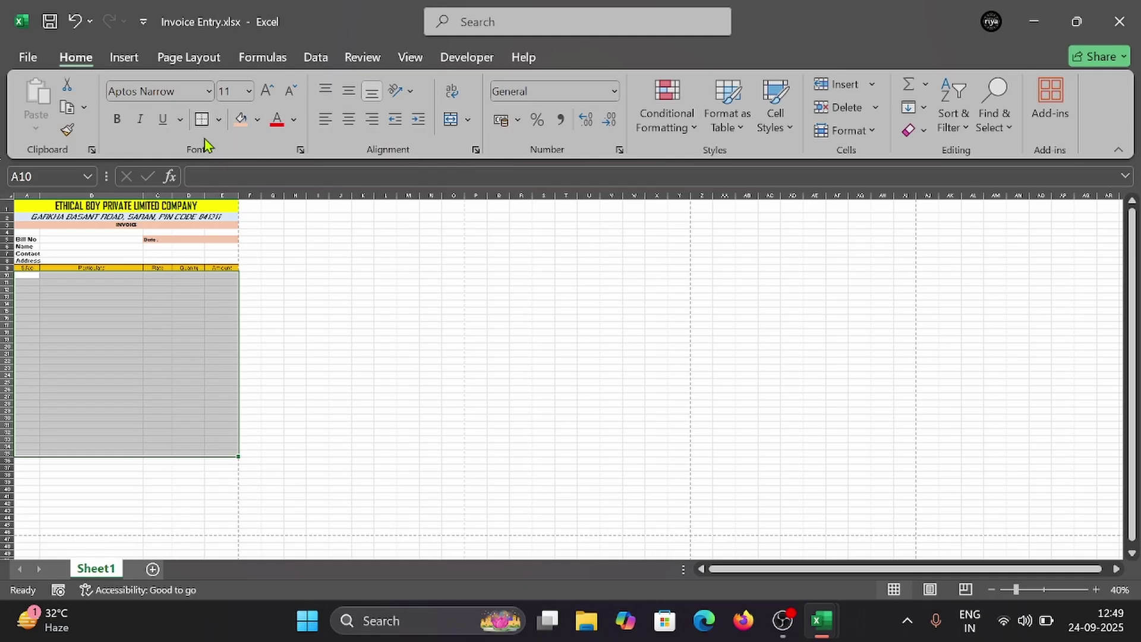
left_click(218, 119)
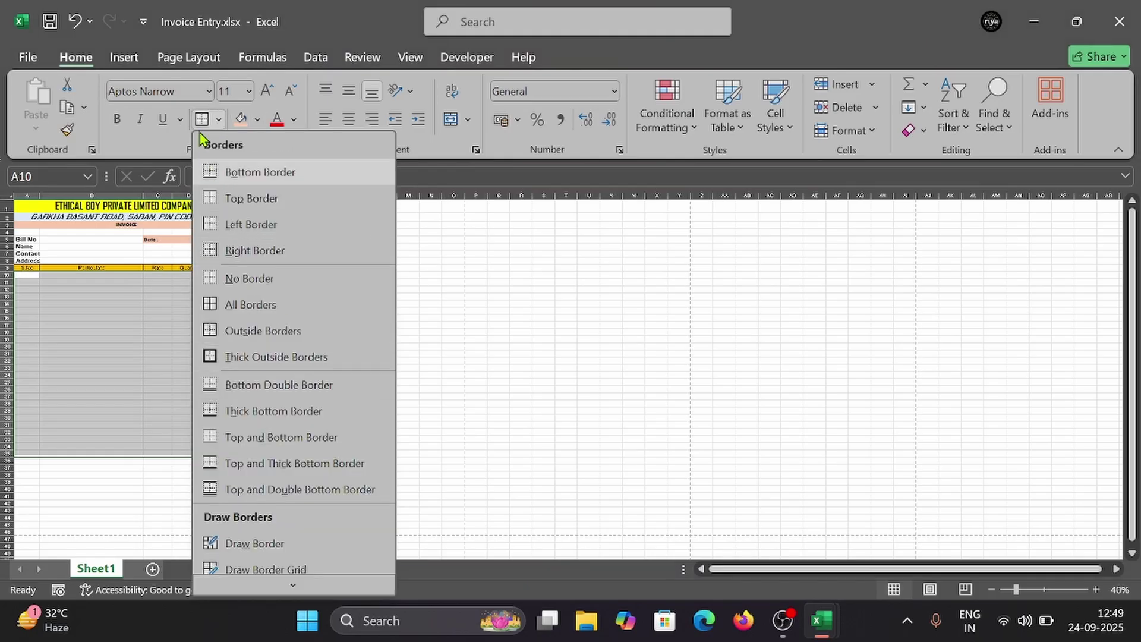
left_click(263, 331)
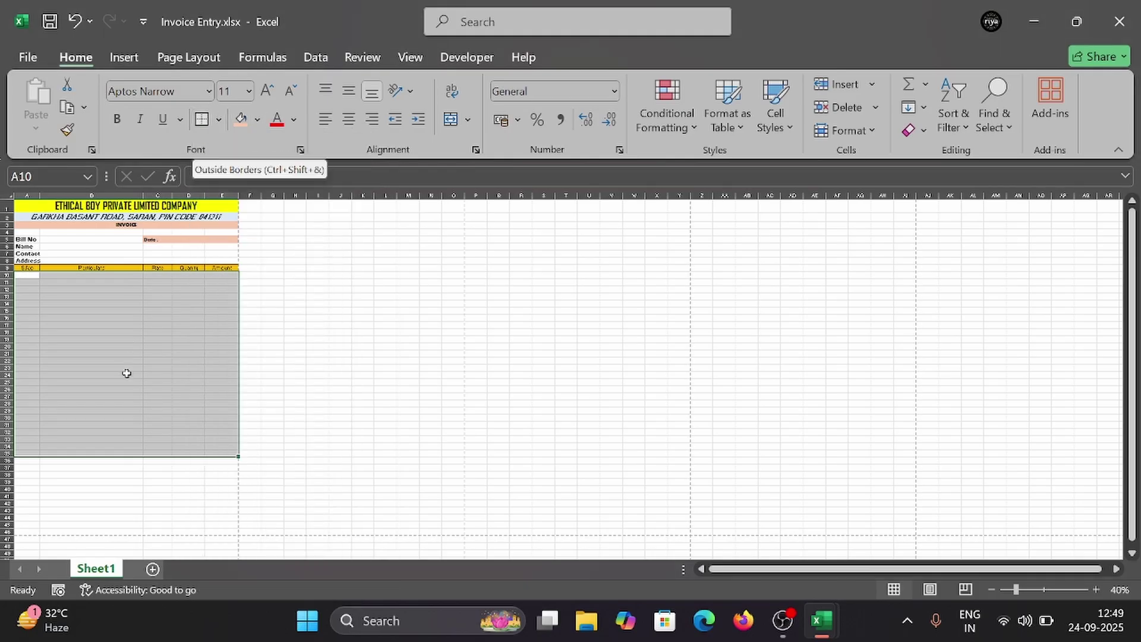
left_click(128, 397)
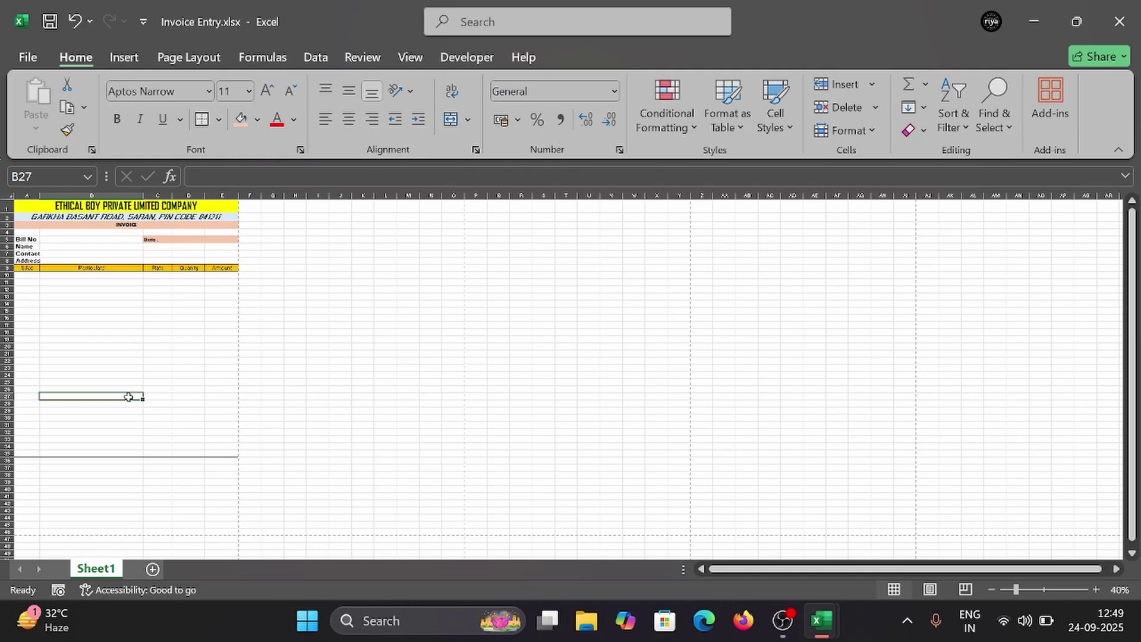
key("ctrl+p")
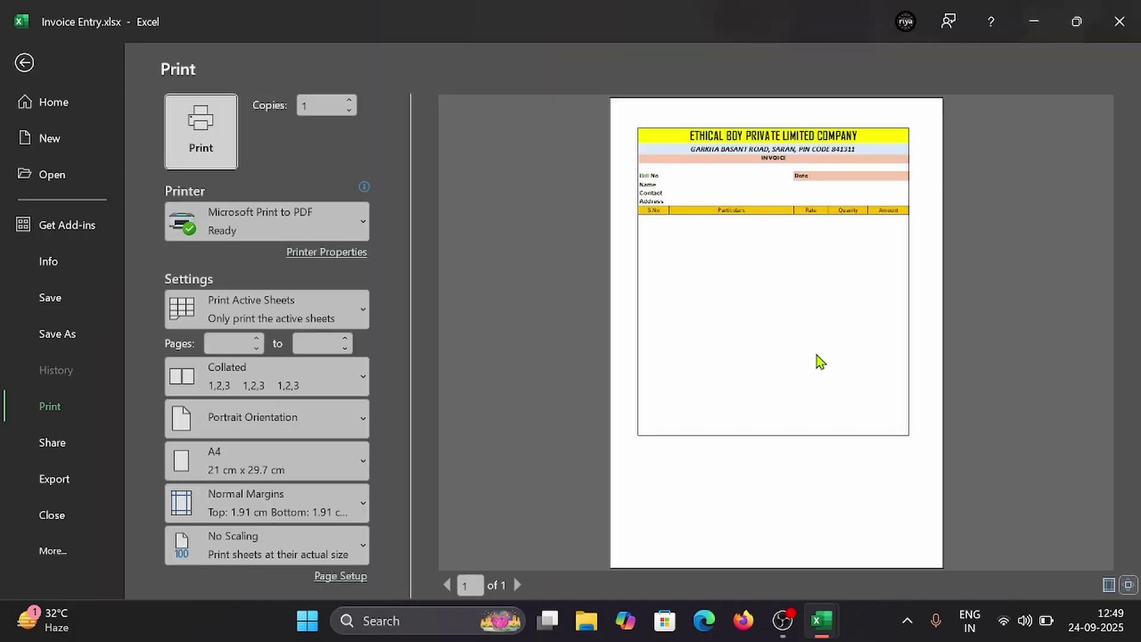
key("Escape")
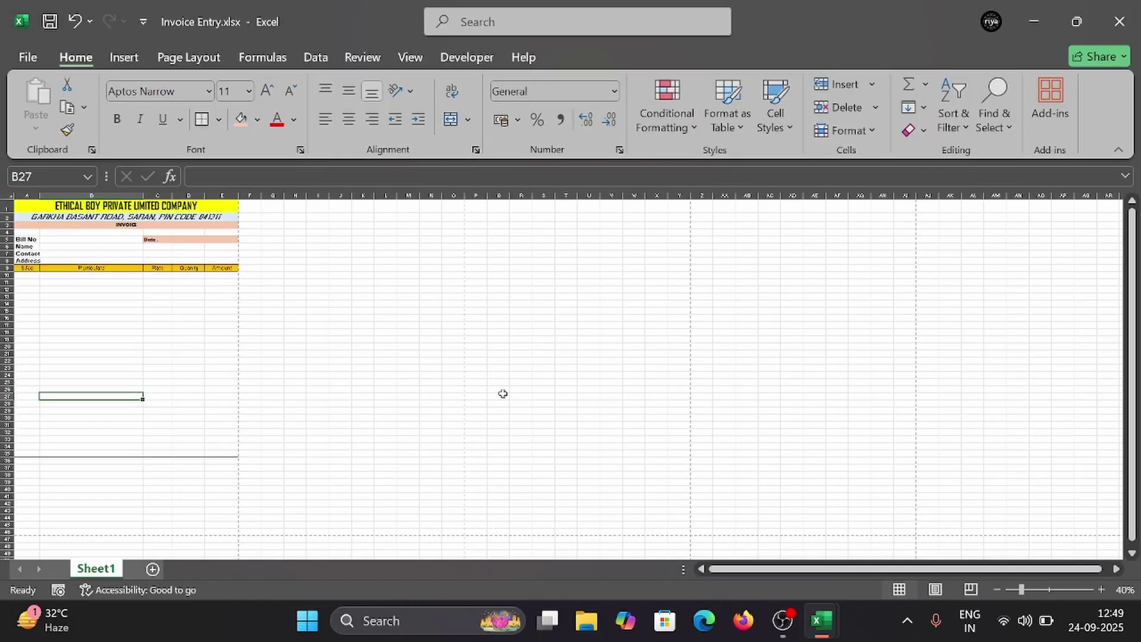
Step: Bring up the Excel Automatic Invoice Bill Entry workbook and preview its invoice (Grand Total 30326) for printing
mouse_move(822, 621)
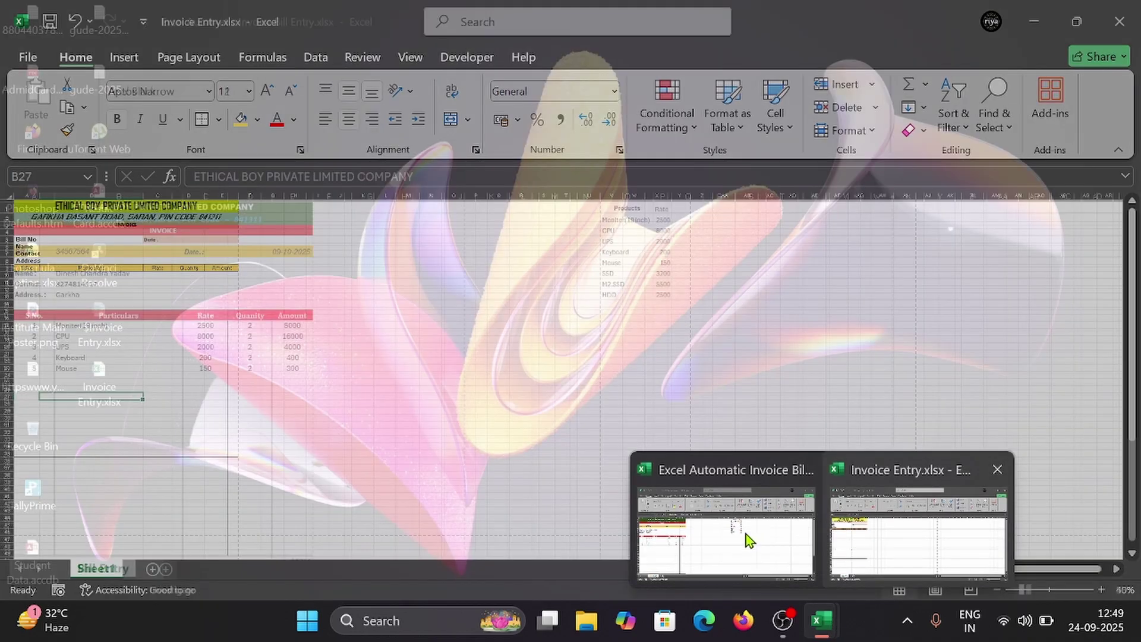
left_click(747, 533)
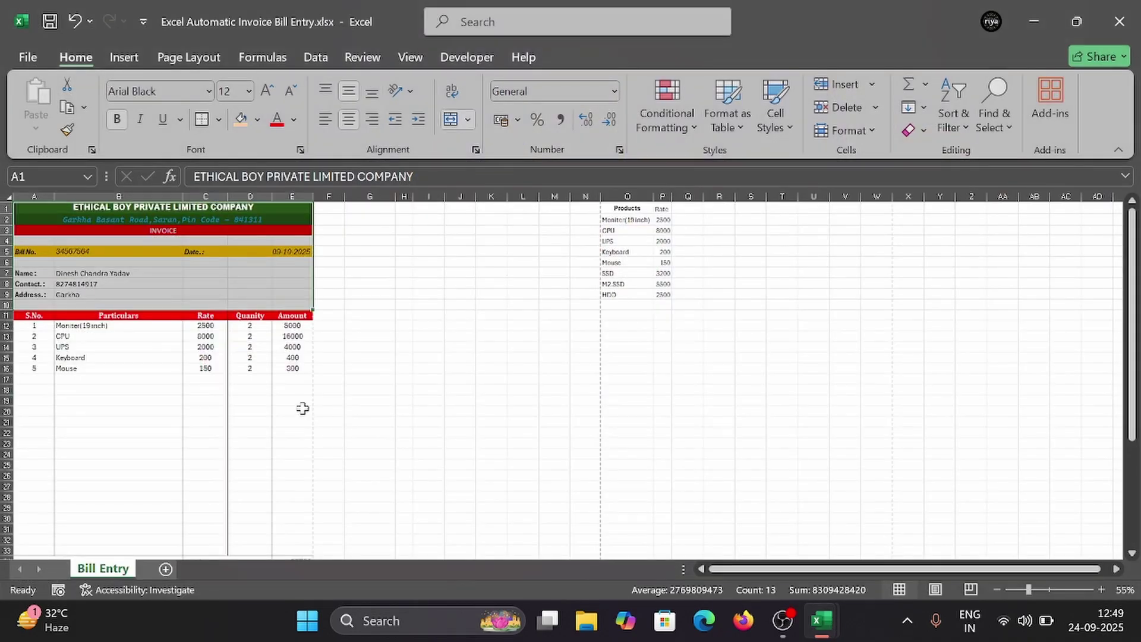
key("ctrl+p")
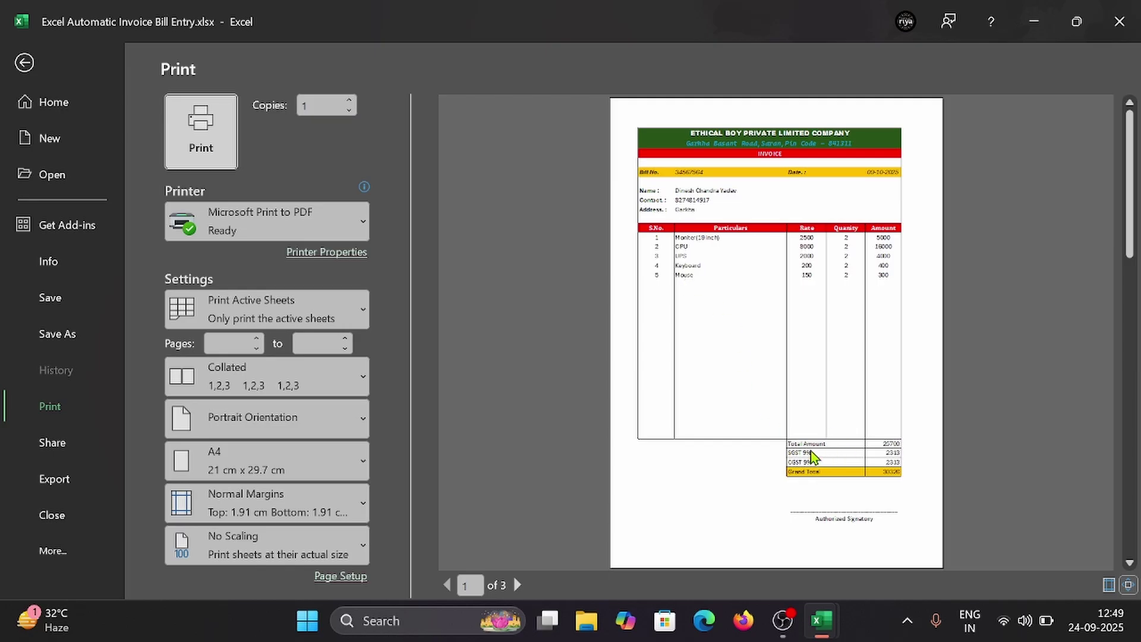
Step: Leave the invoice print preview and bring up the Invoice Entry.xlsx workbook from the taskbar
key("Escape")
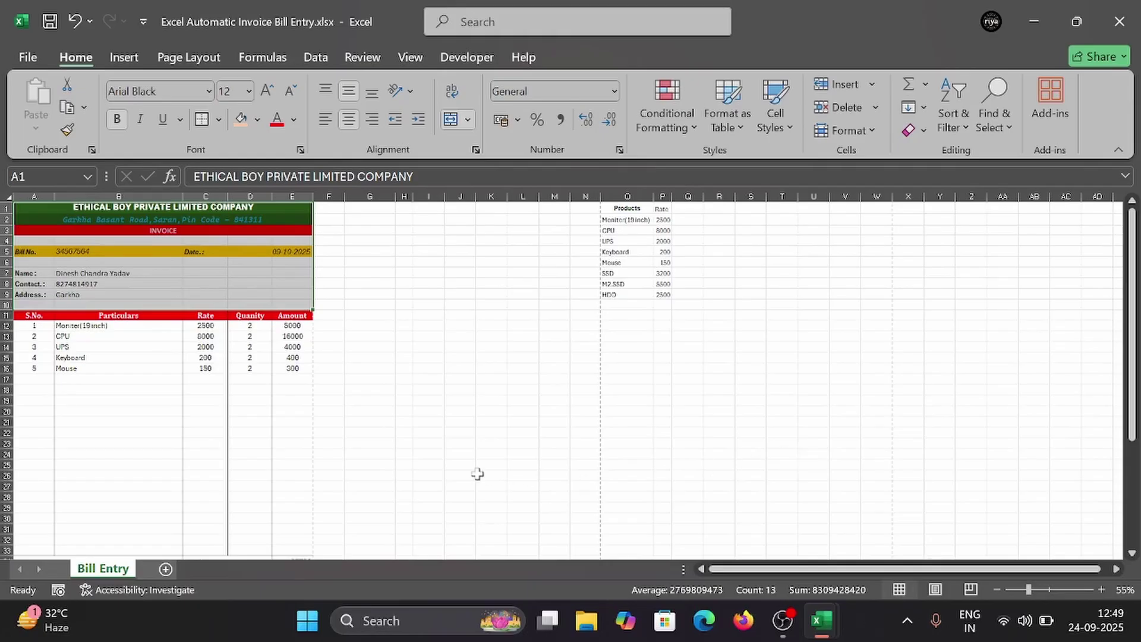
scroll(473, 474, "down", 4)
scroll(454, 471, "up", 3)
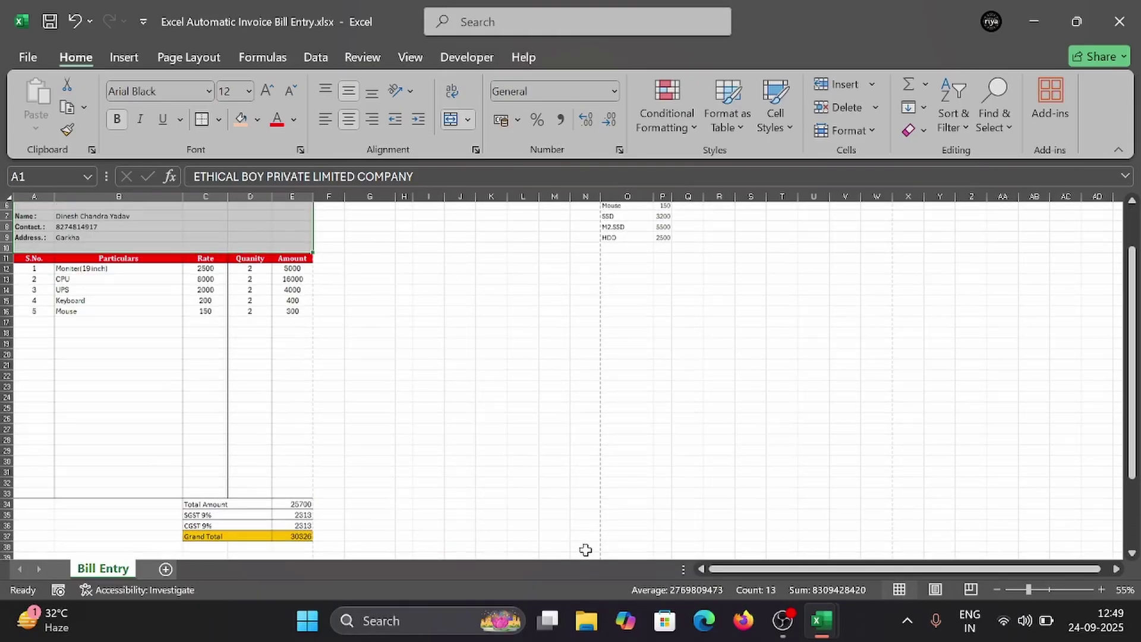
mouse_move(820, 620)
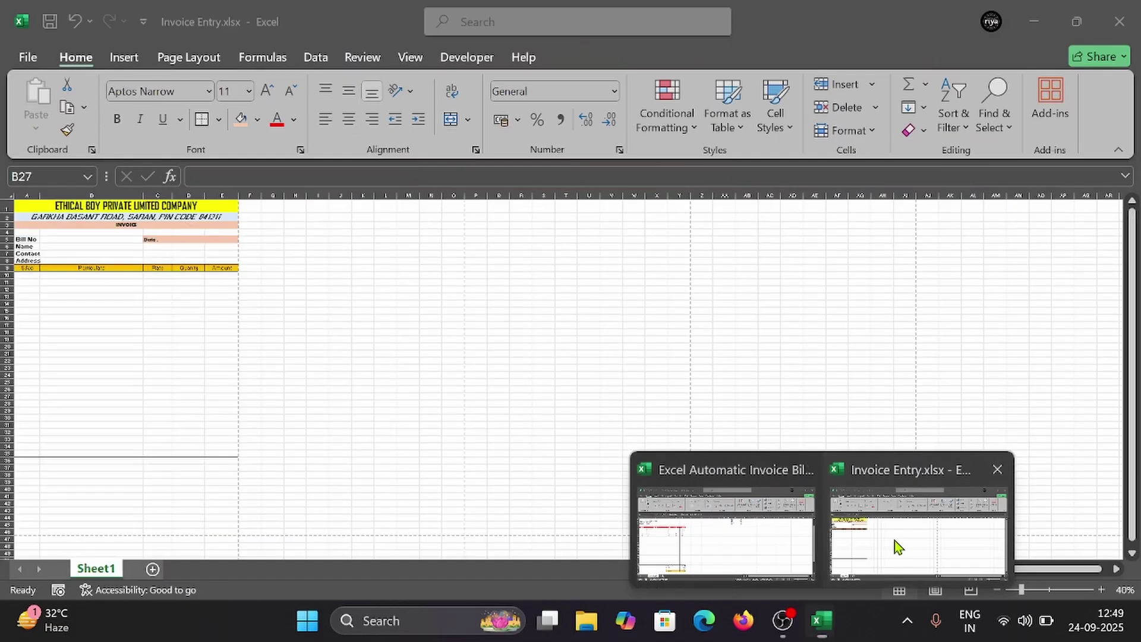
Step: In Invoice Entry, apply Merge Across to C36:D38 so each row's C and D cells join
left_click(893, 540)
scroll(298, 486, "down", 1)
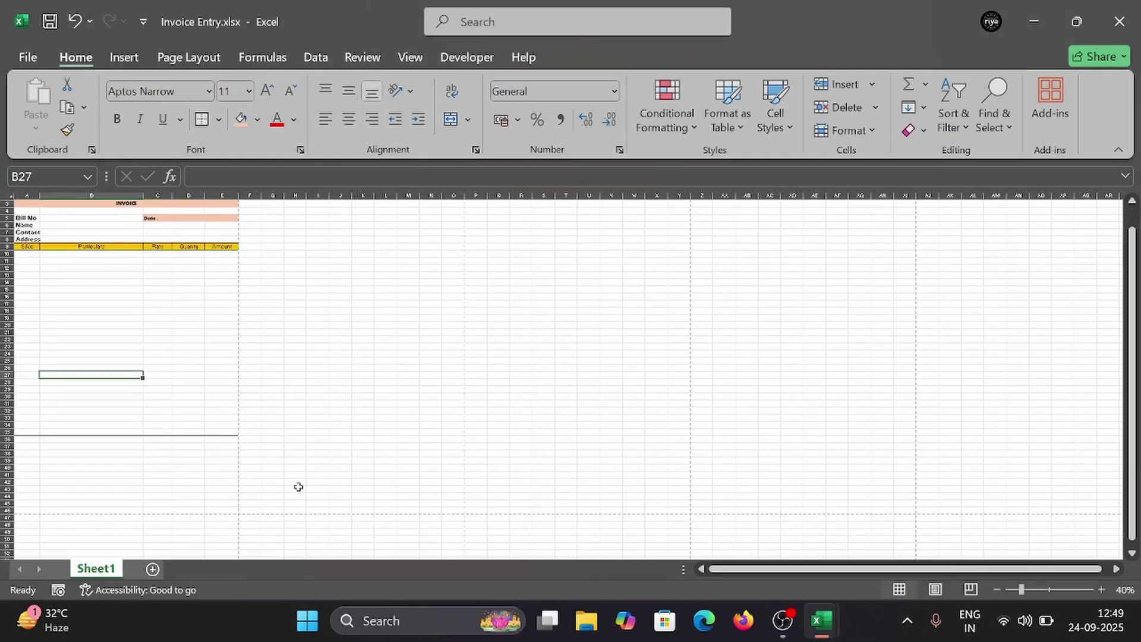
left_click(179, 440)
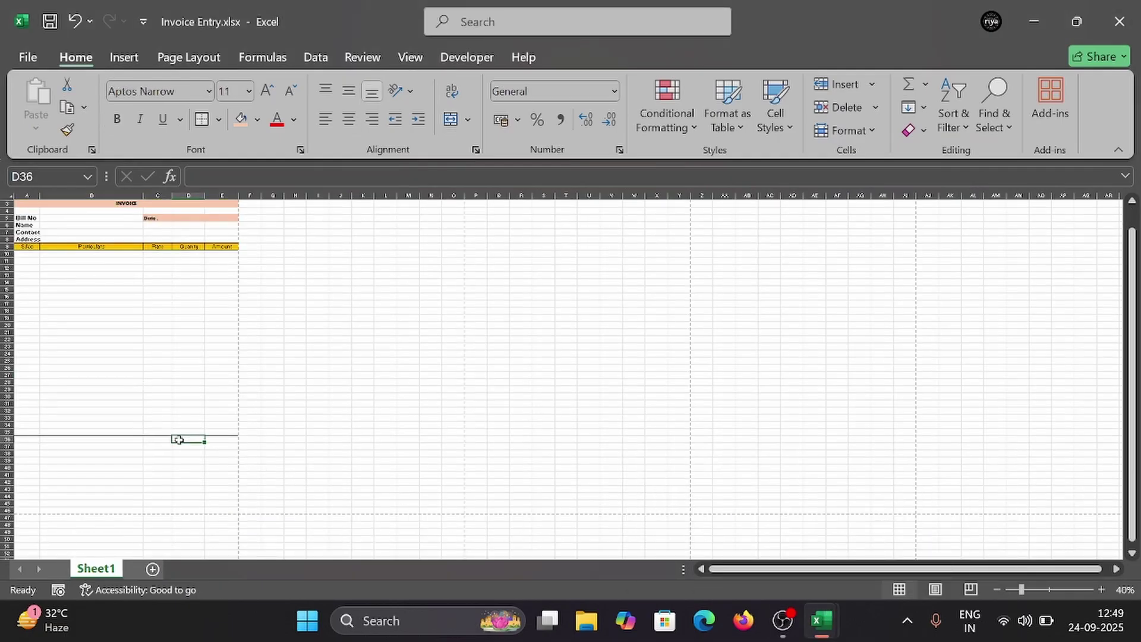
left_click(148, 439)
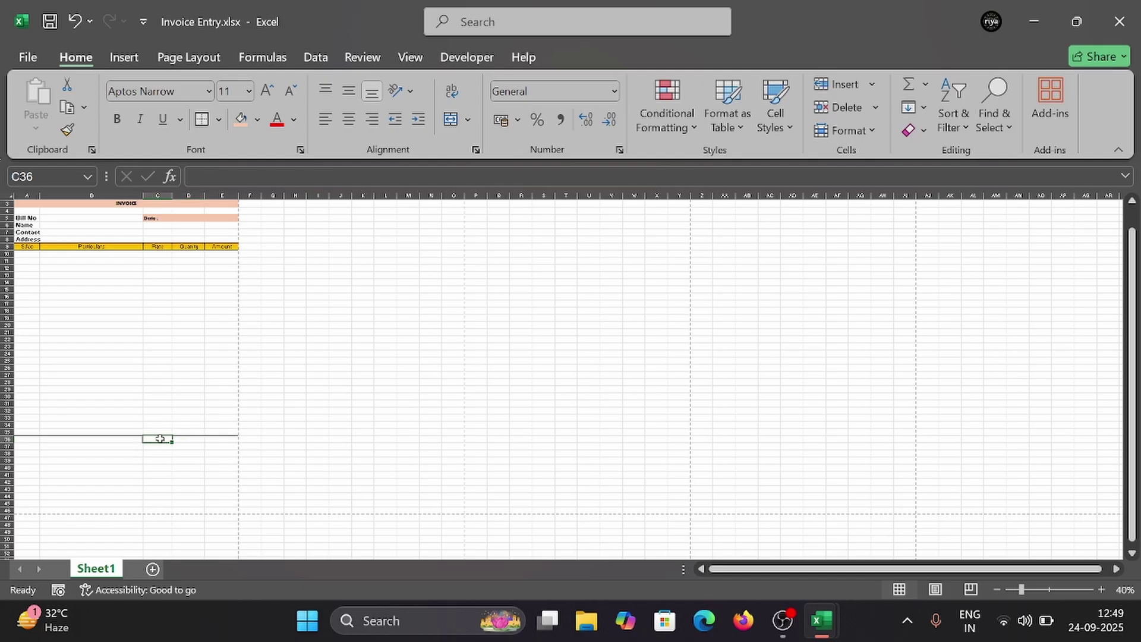
left_click_drag(160, 438, 186, 457)
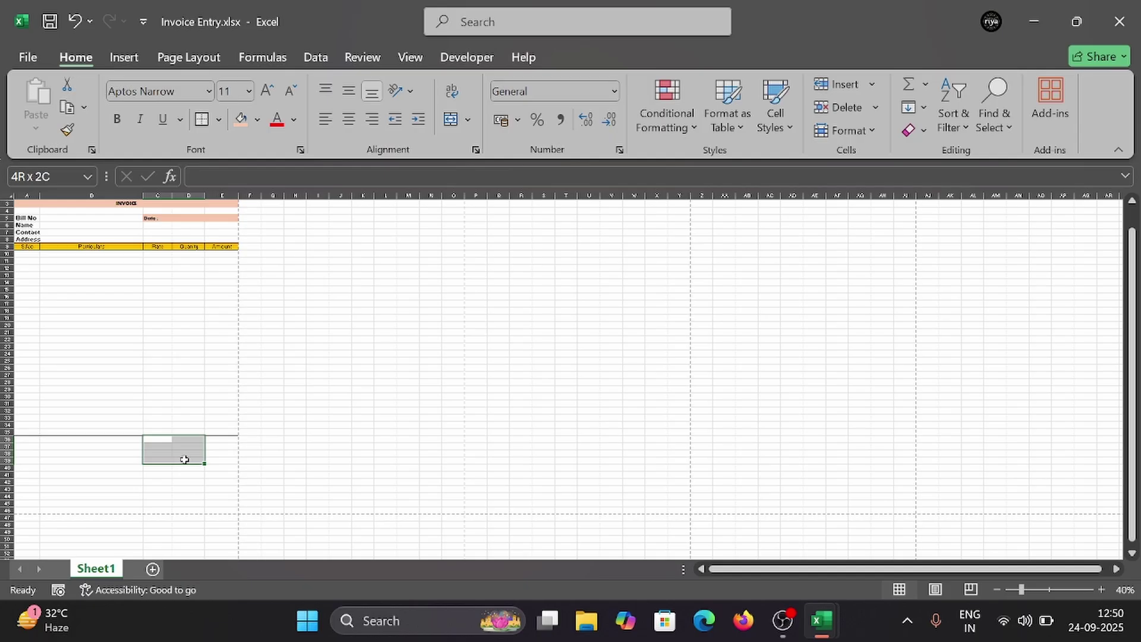
left_click_drag(184, 458, 184, 456)
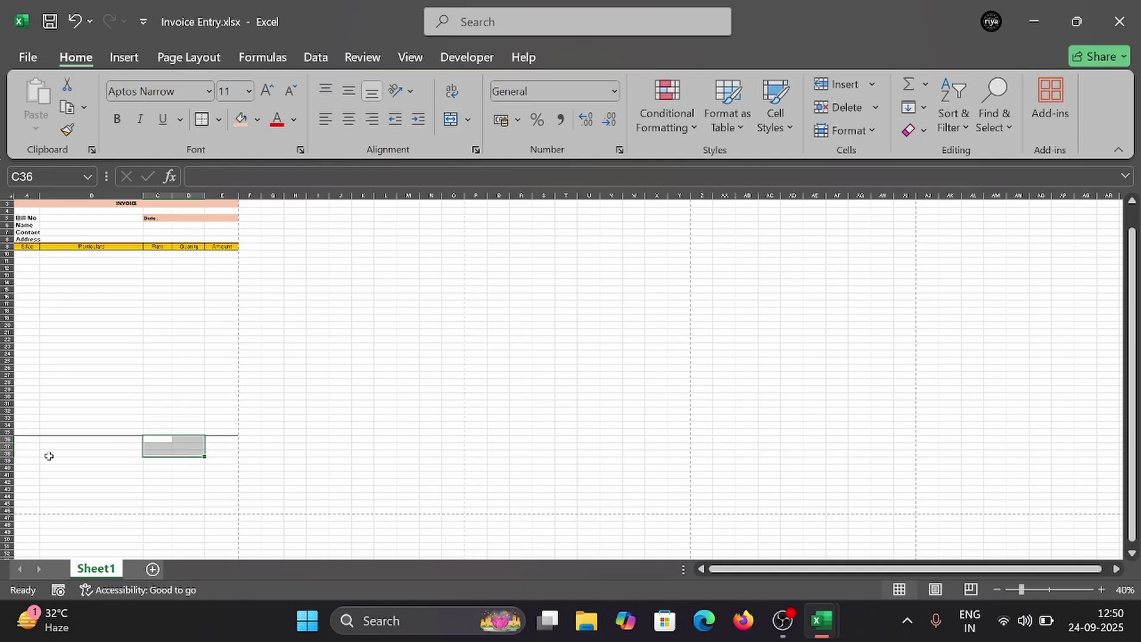
left_click(469, 120)
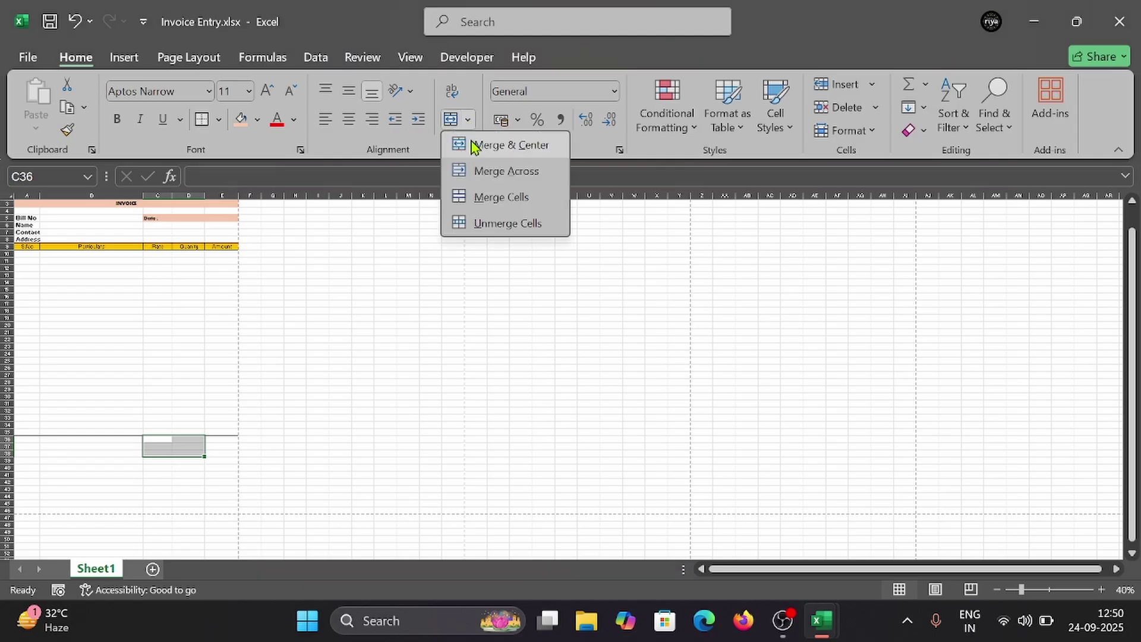
left_click(499, 171)
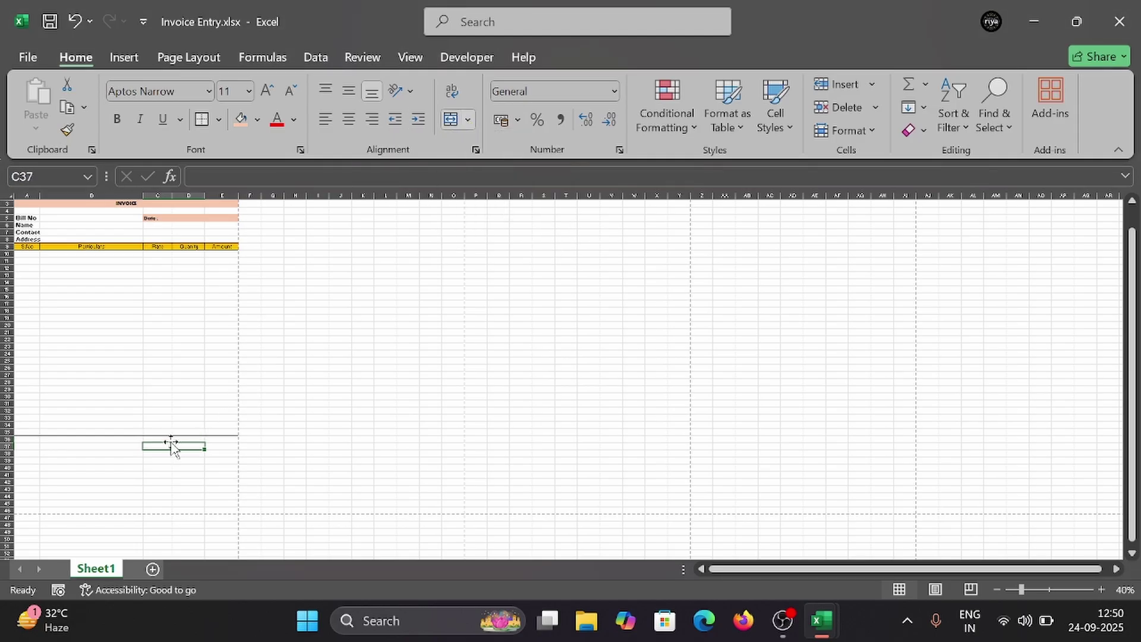
left_click(169, 438)
Step: Type 'Total Amount' in C36, 'SGST 9%' in C37 and 'CGST 9%' in C38
type("Total Amount")
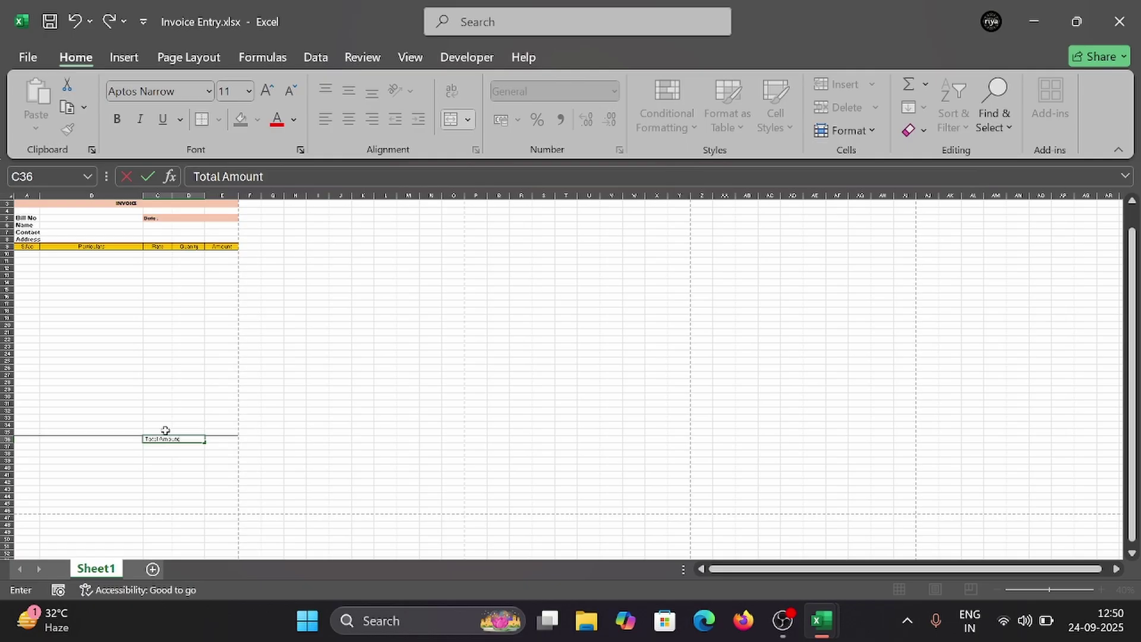
left_click(189, 448)
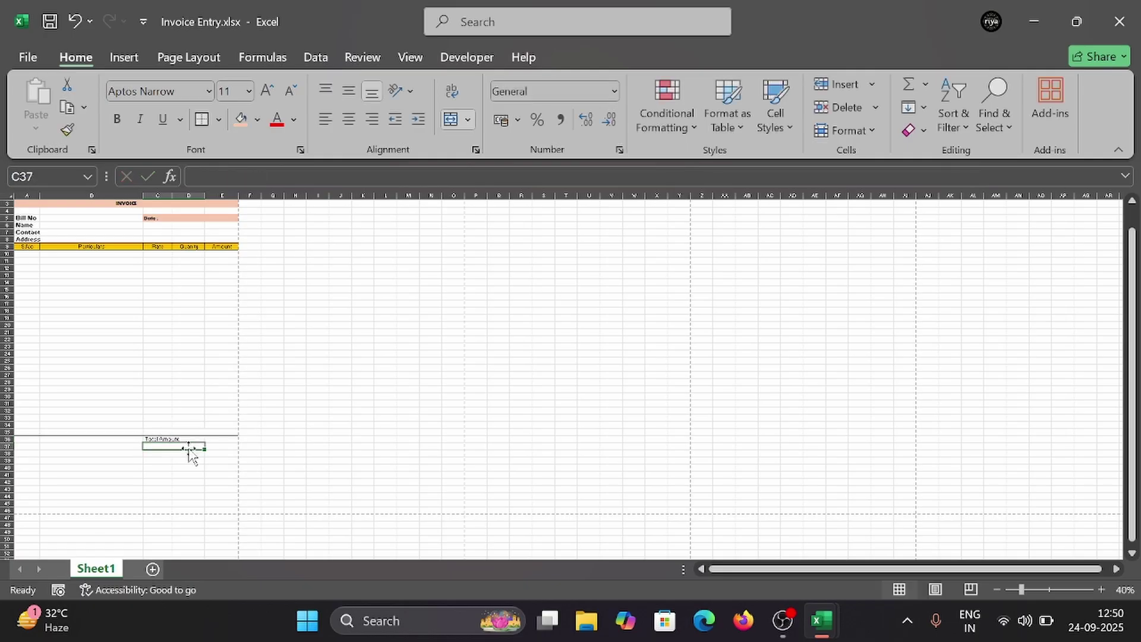
type("SGST 9")
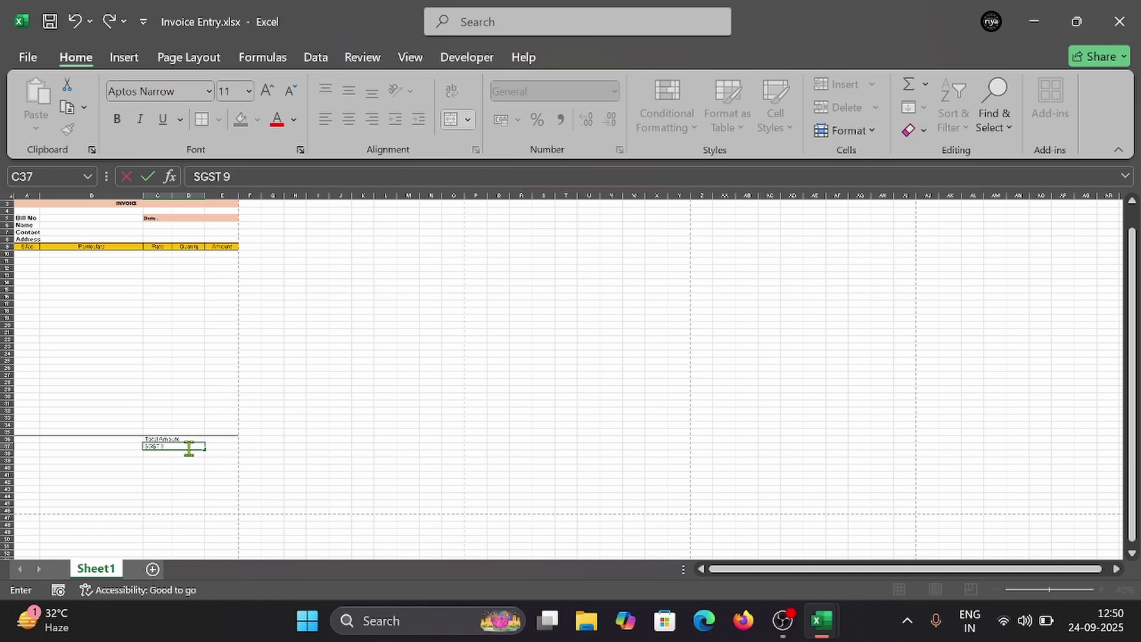
type("%")
left_click(189, 453)
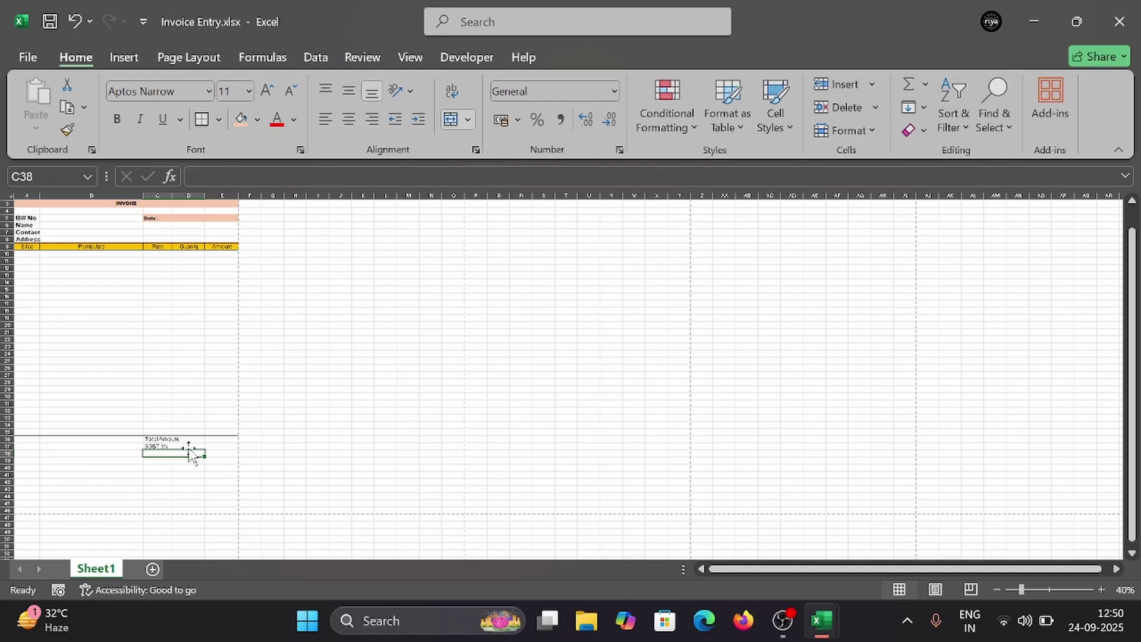
type("CGST")
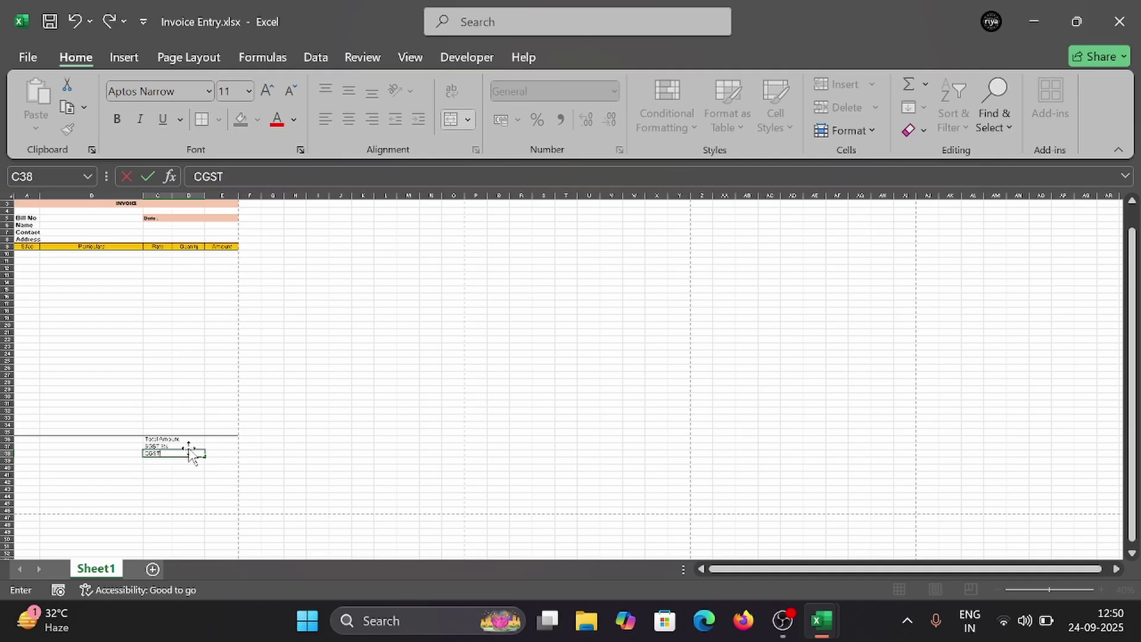
key("Return")
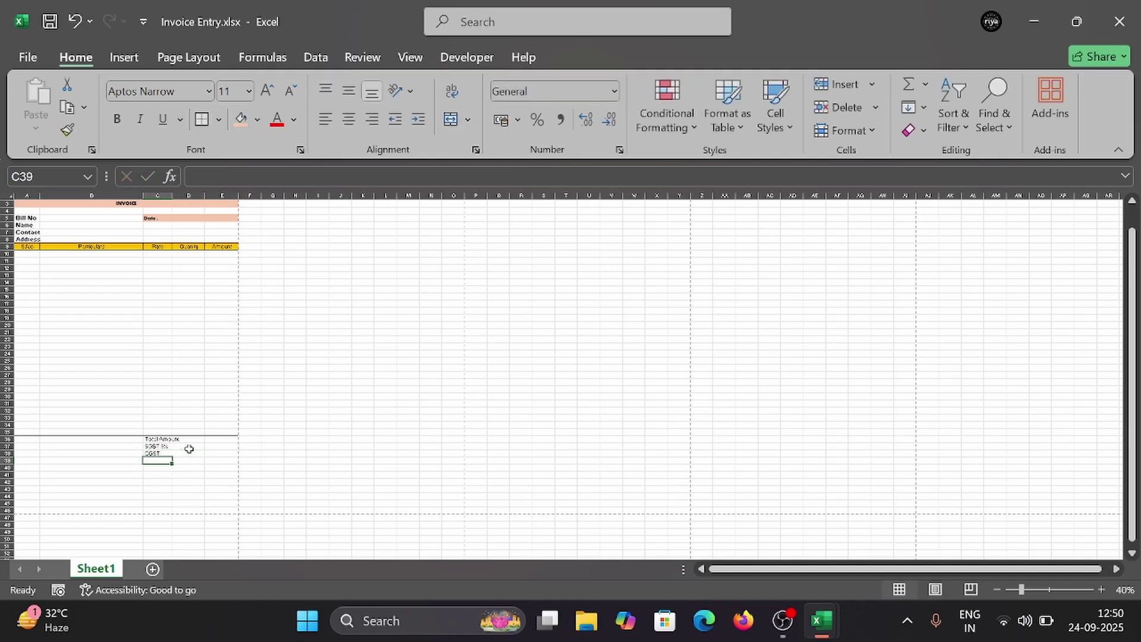
left_click_drag(156, 454, 189, 453)
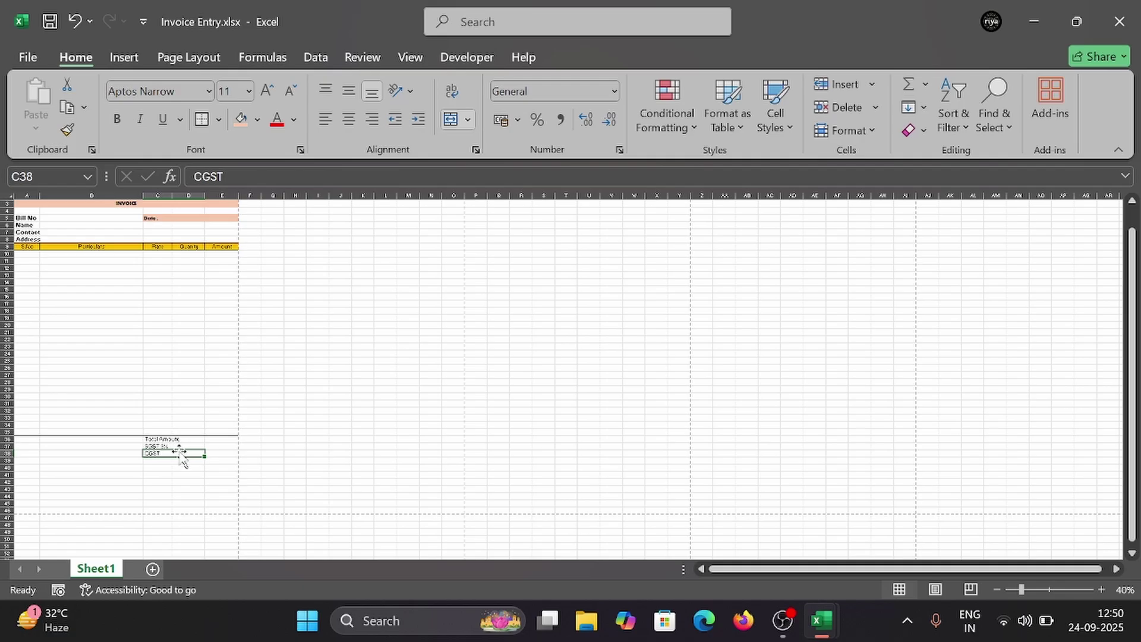
double_click(178, 453)
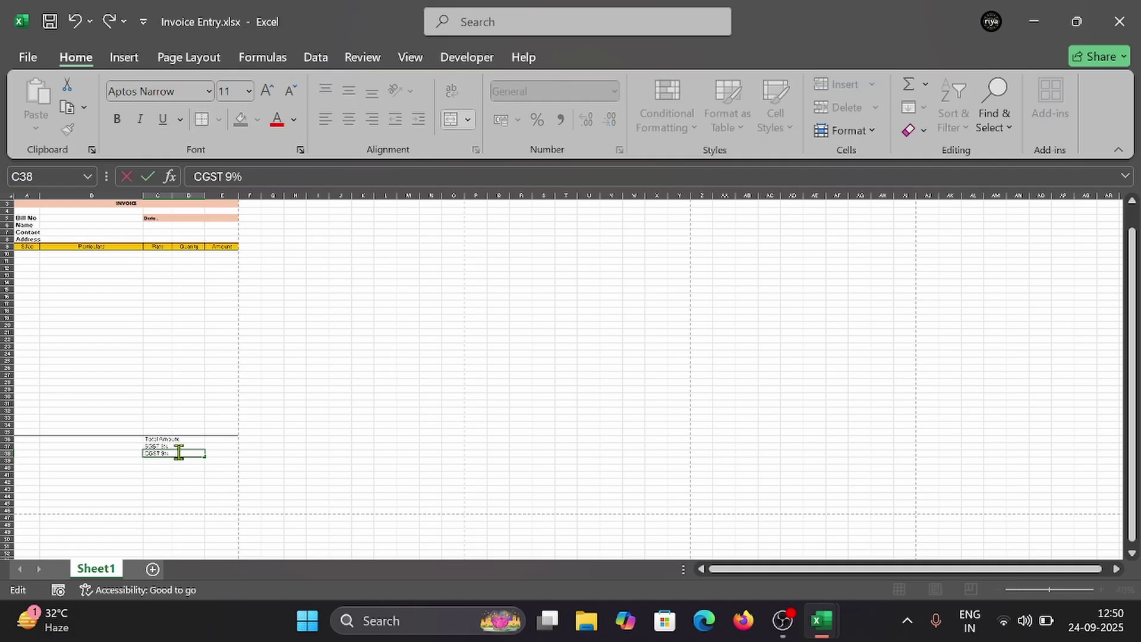
left_click(159, 462)
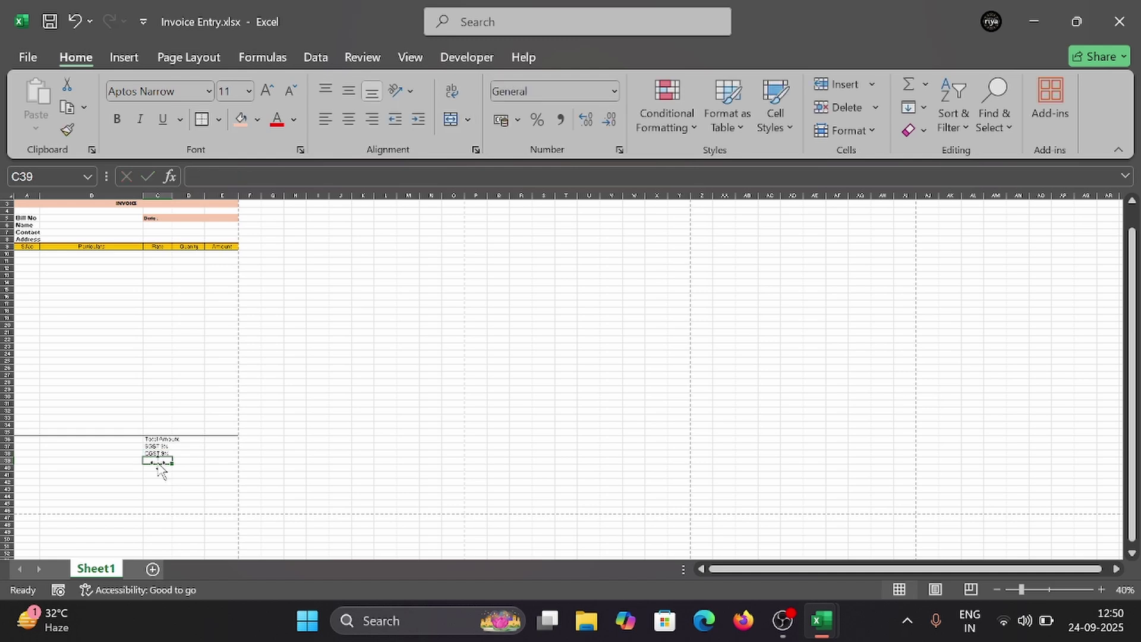
left_click_drag(159, 459, 191, 460)
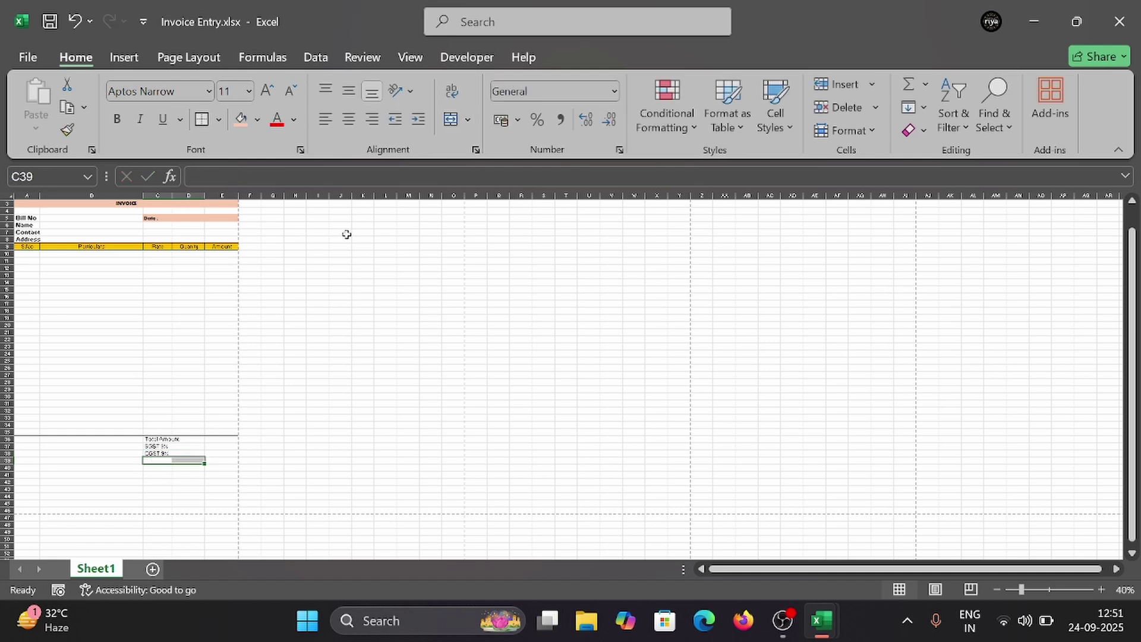
Step: Merge C39 with D39 and glance at the reference invoice workbook
left_click(468, 120)
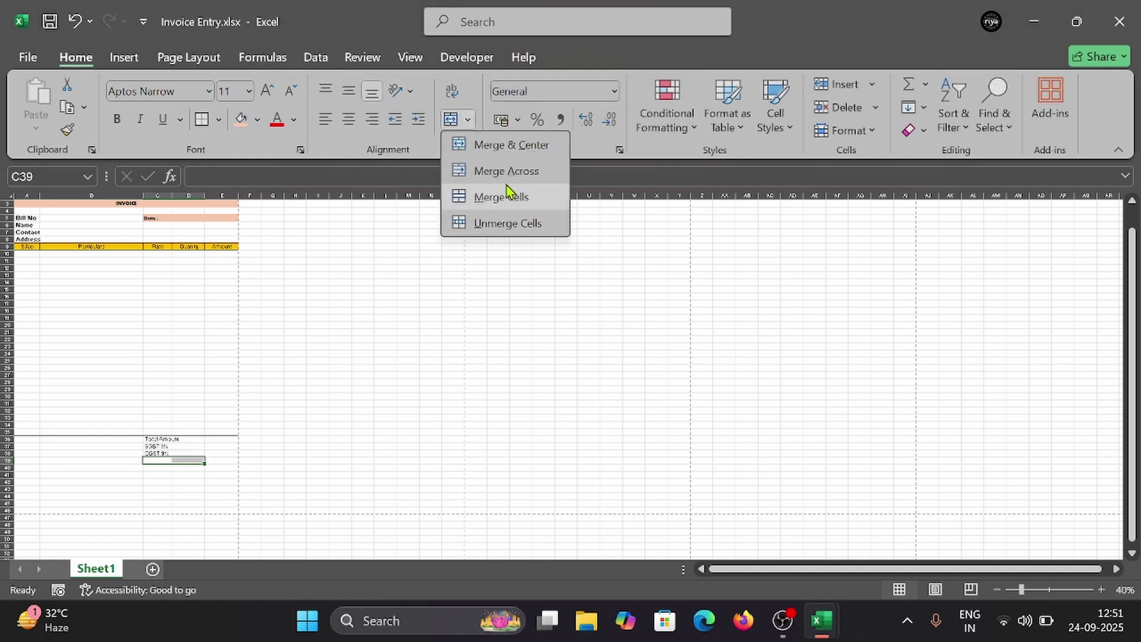
left_click(508, 195)
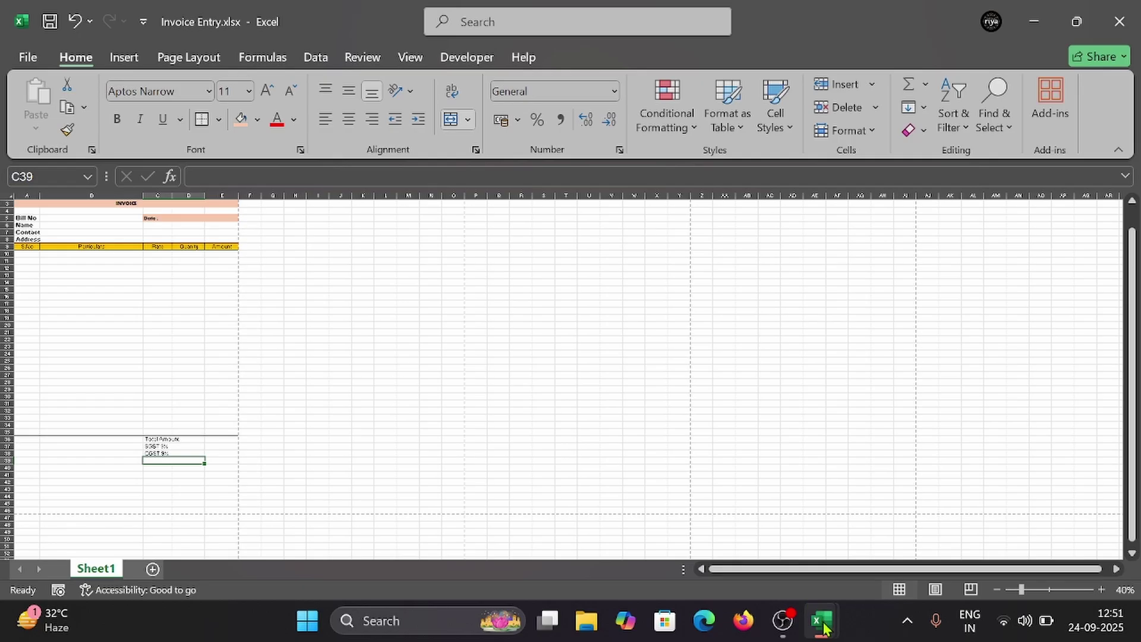
mouse_move(825, 623)
left_click(733, 544)
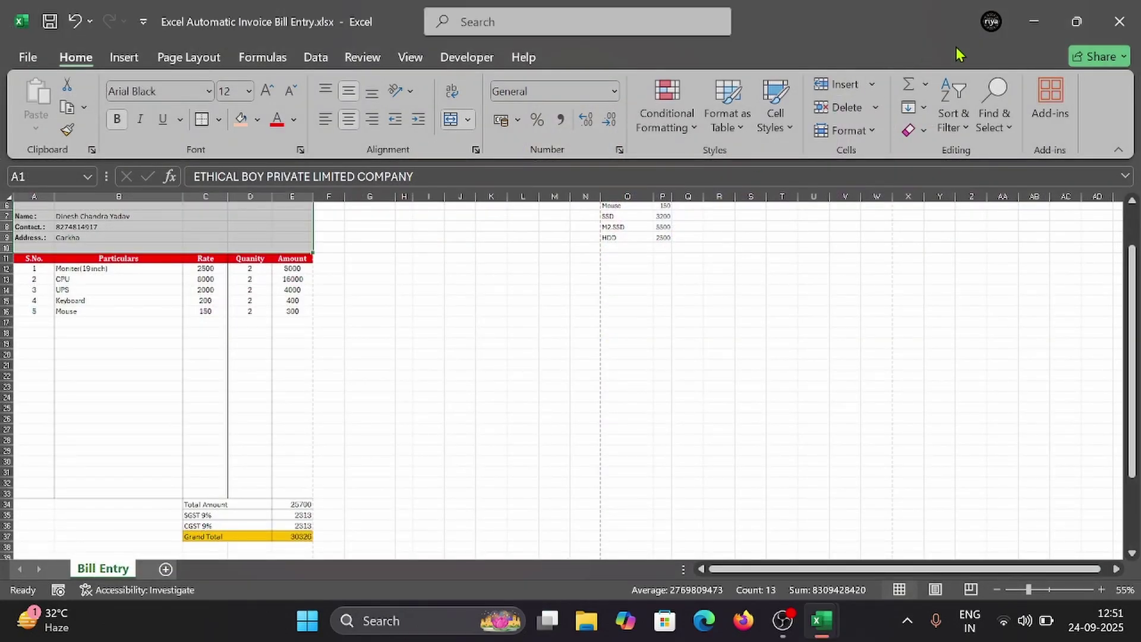
left_click(1033, 22)
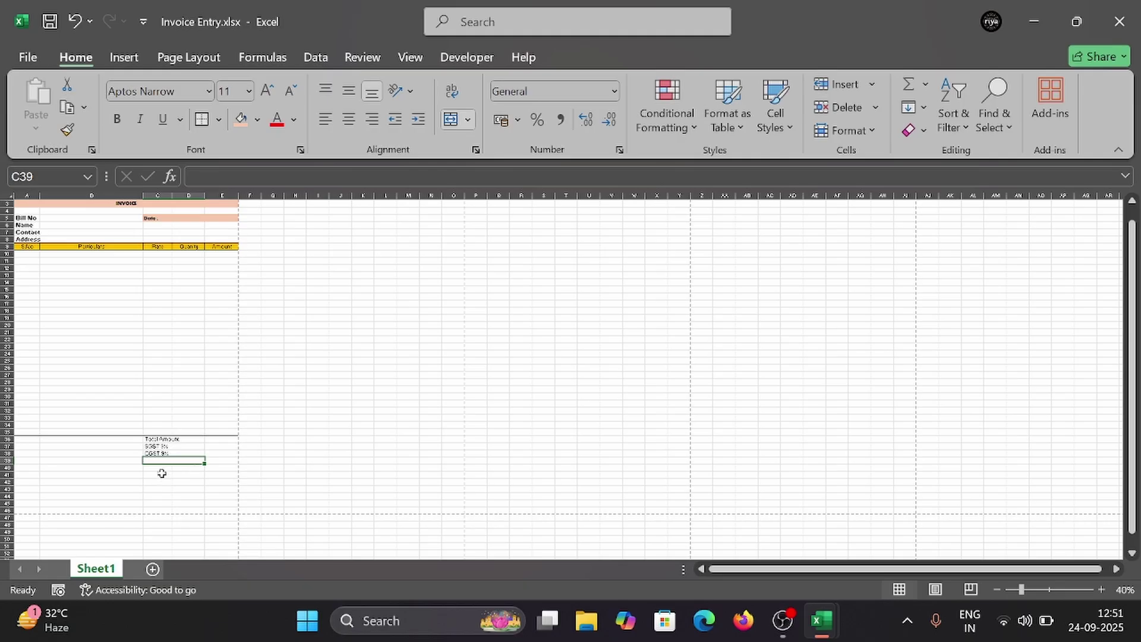
Step: Enter 'Grand Total' in C39, checking the reference wording and fixing the 'Gand' typo
type("Gand")
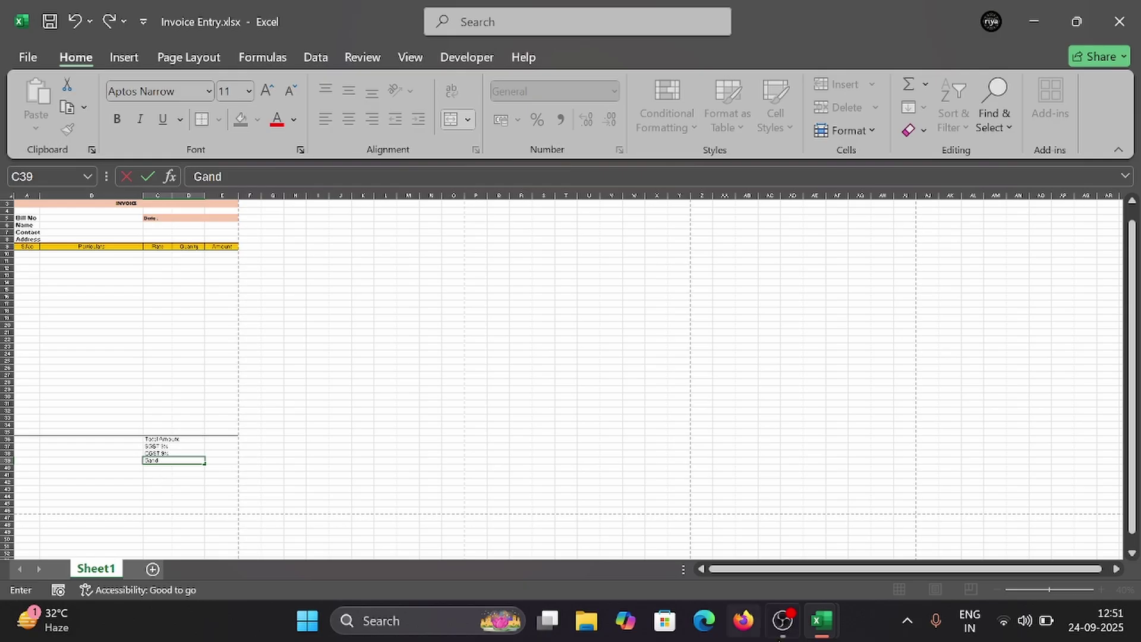
mouse_move(820, 621)
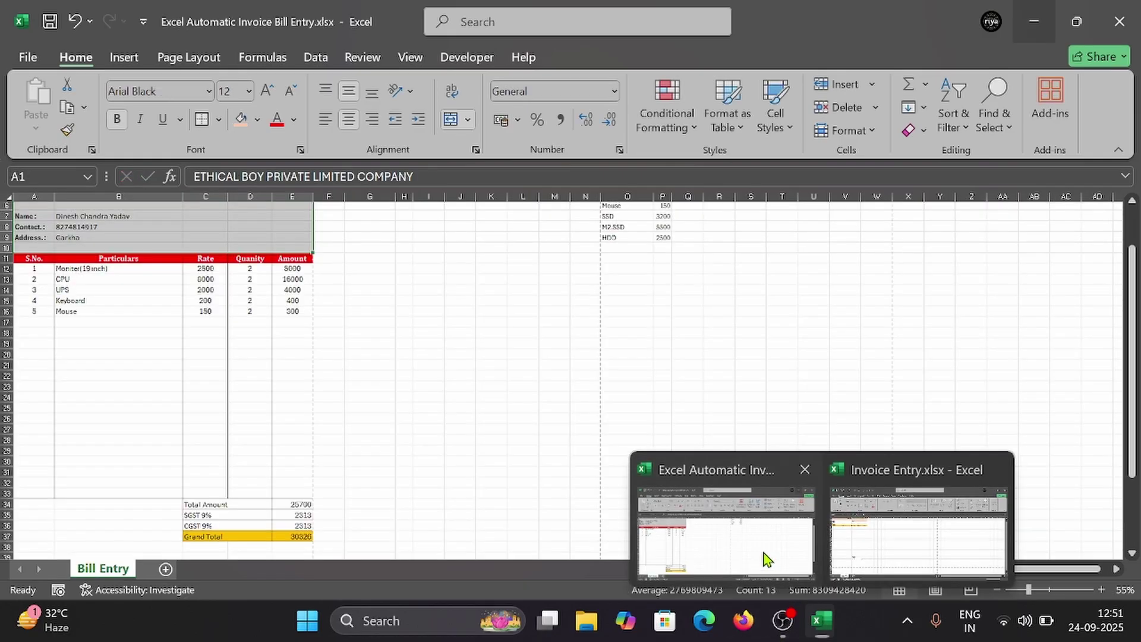
left_click(764, 553)
left_click(1033, 18)
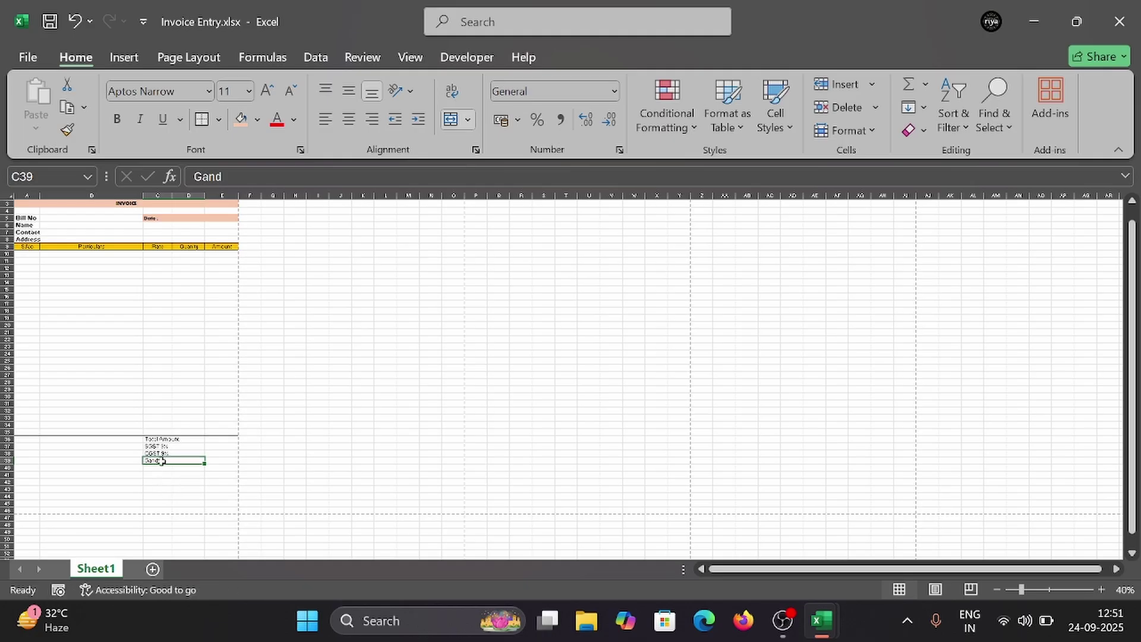
double_click(165, 461)
key("BackSpace")
key("BackSpace")
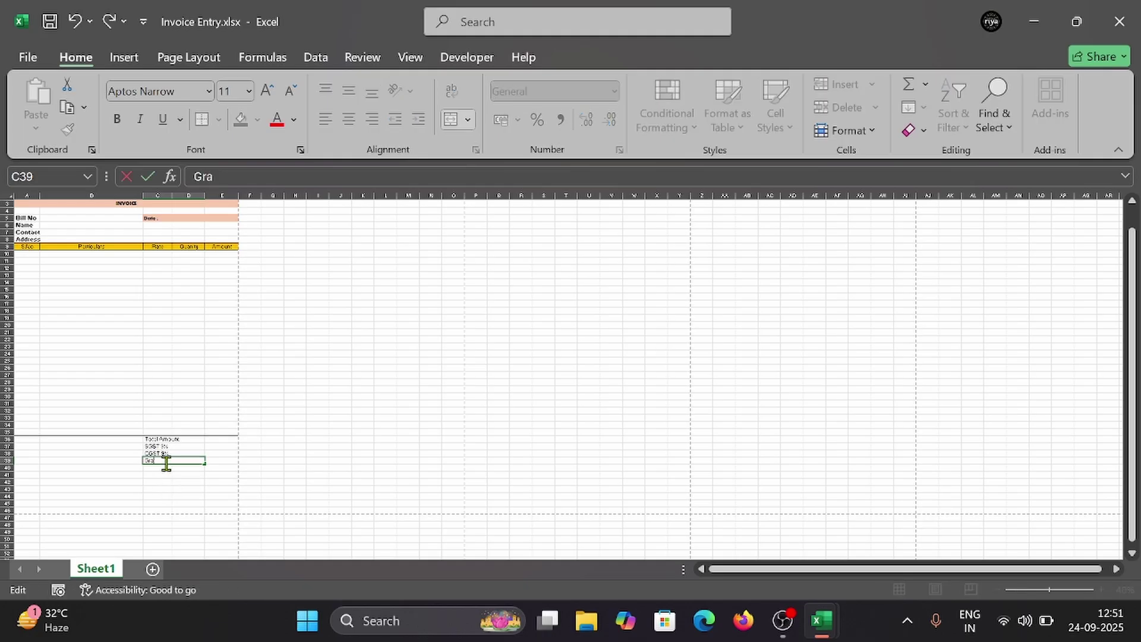
type("nd Total")
Step: Format the four totals labels in C36:C39 as bold Calibri
left_click_drag(178, 431, 182, 447)
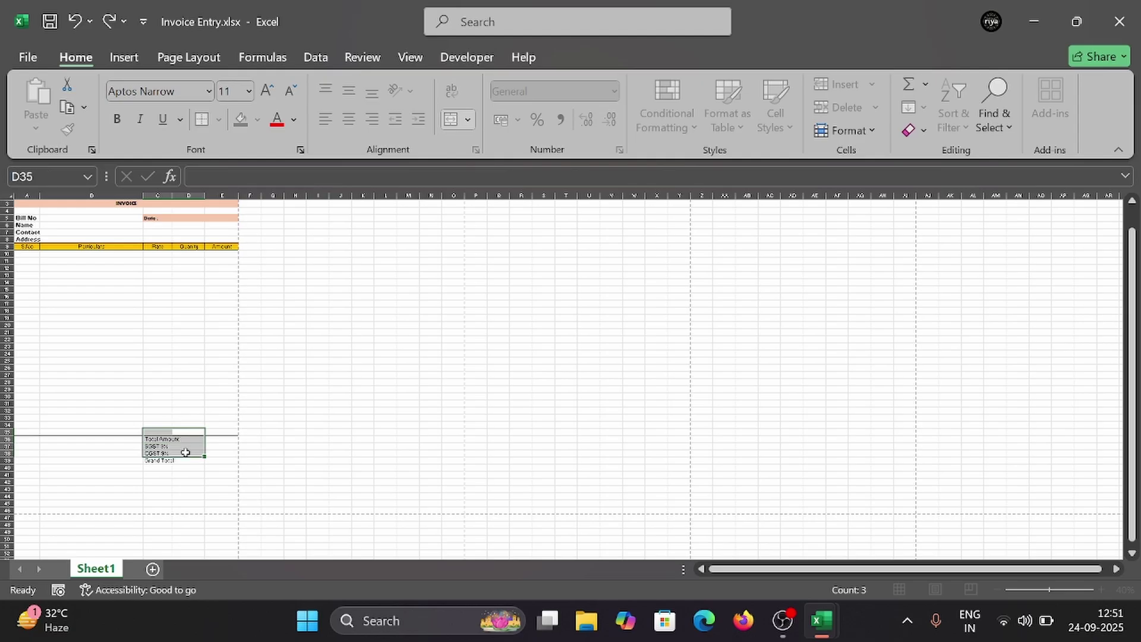
left_click(181, 446)
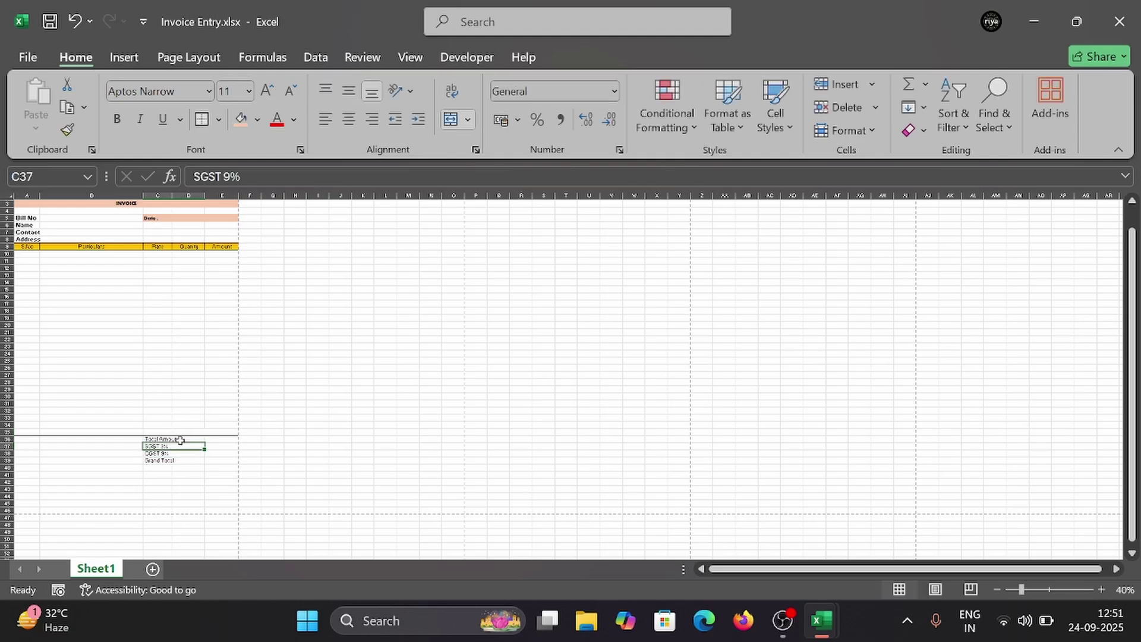
left_click_drag(180, 440, 178, 461)
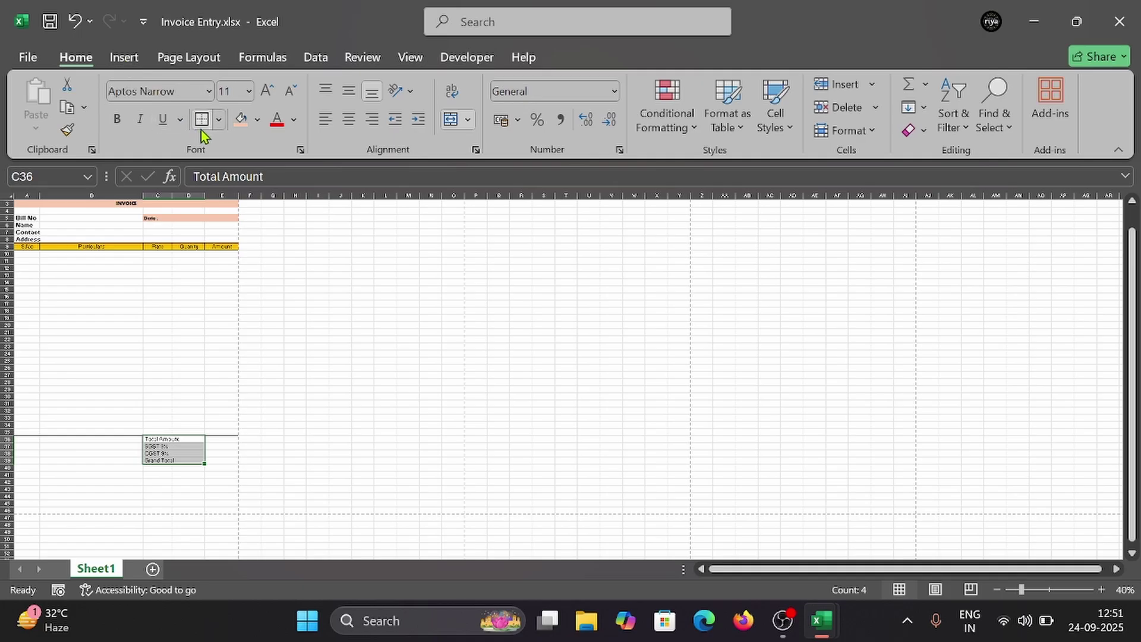
left_click(208, 95)
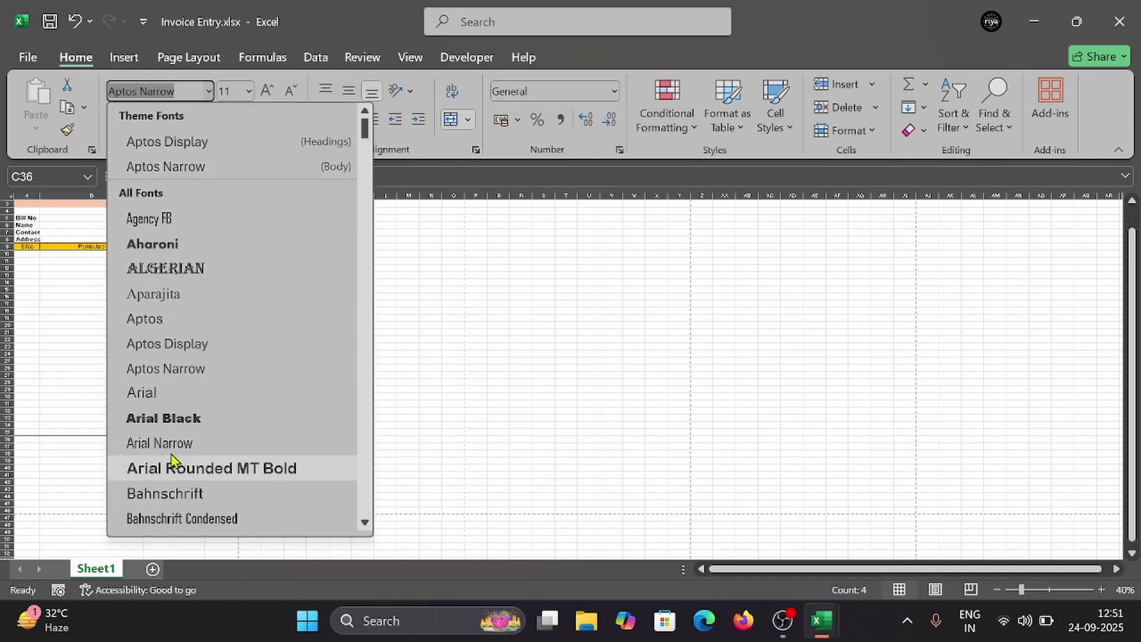
scroll(181, 410, "down", 11)
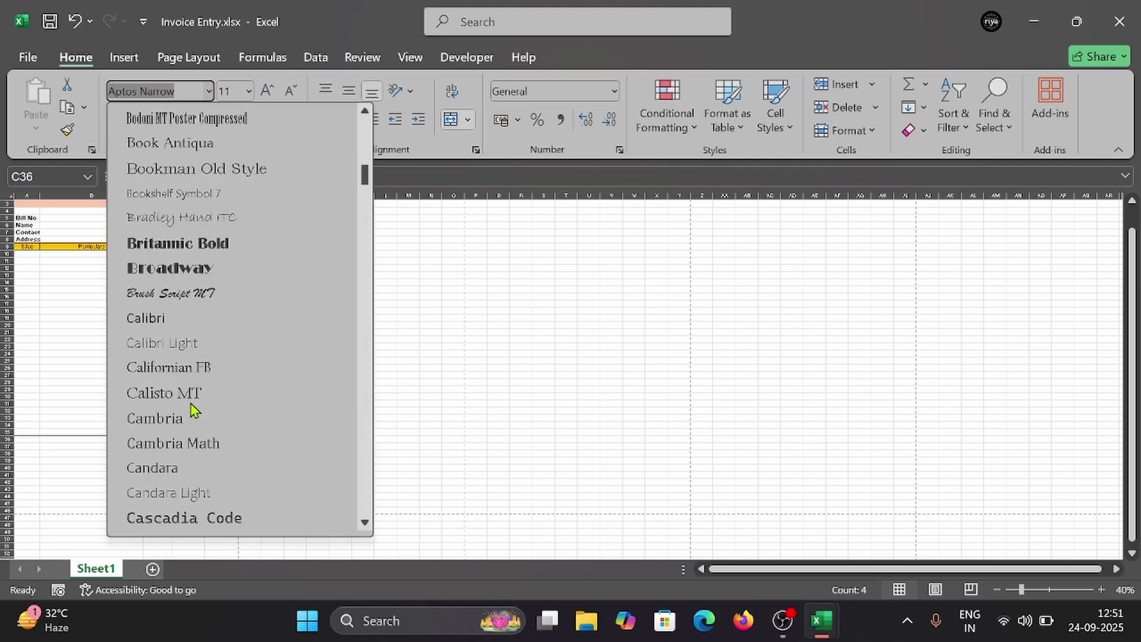
left_click(173, 318)
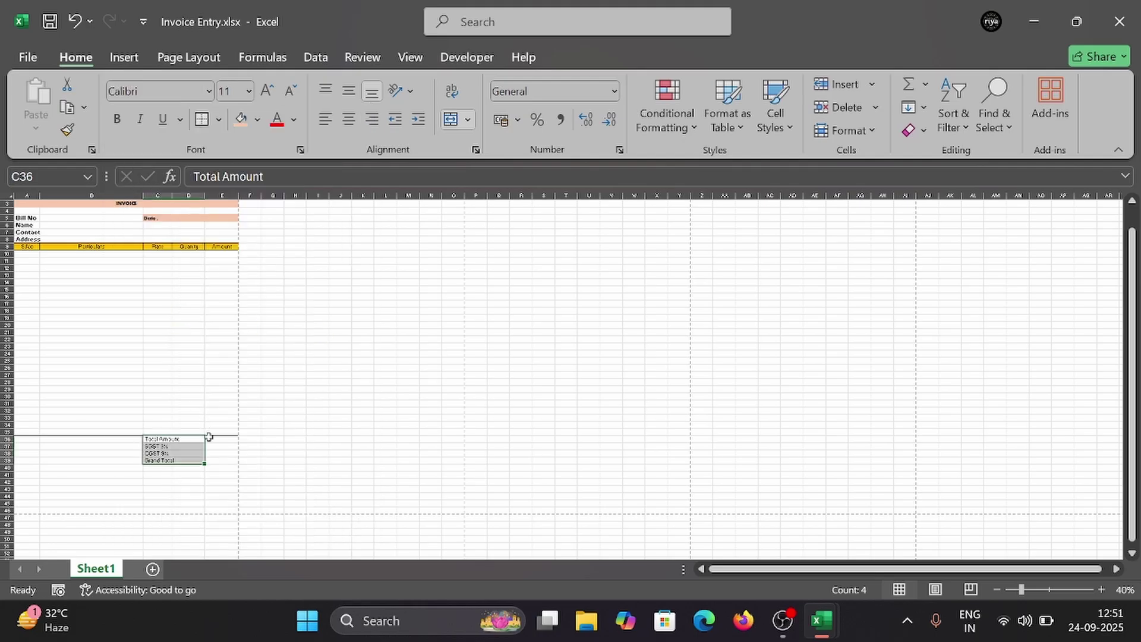
left_click(116, 119)
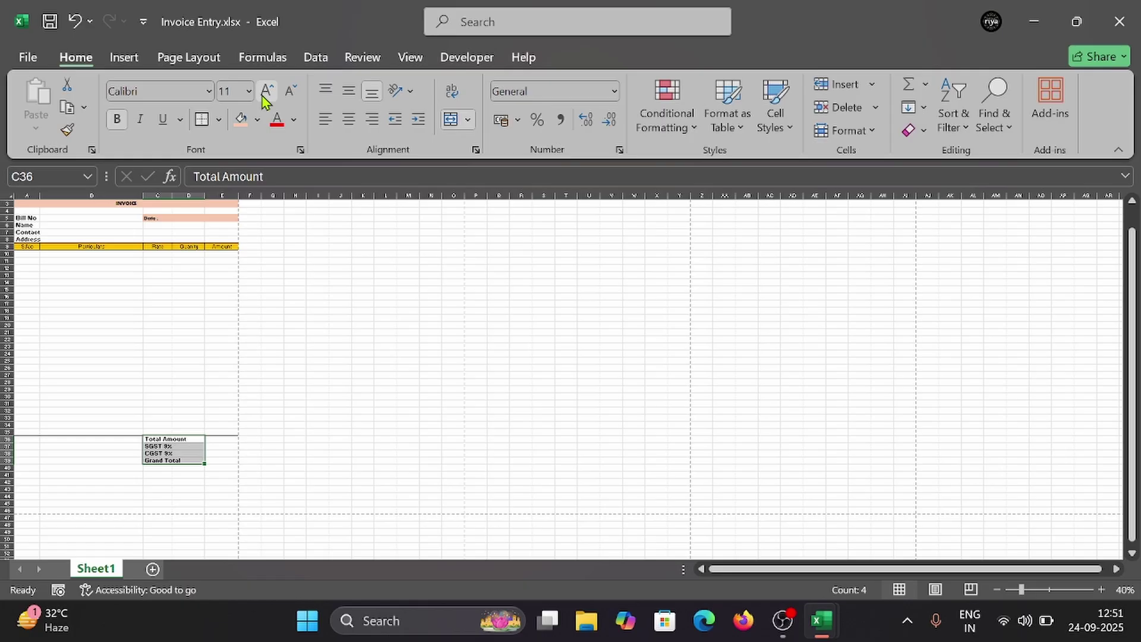
left_click(27, 210)
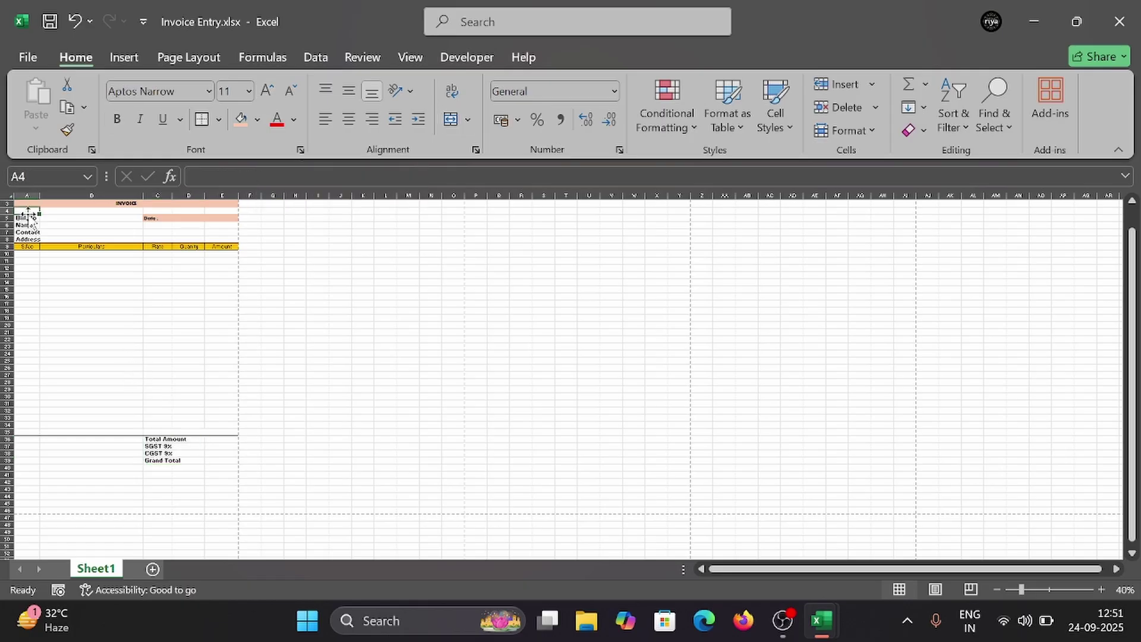
left_click(30, 218)
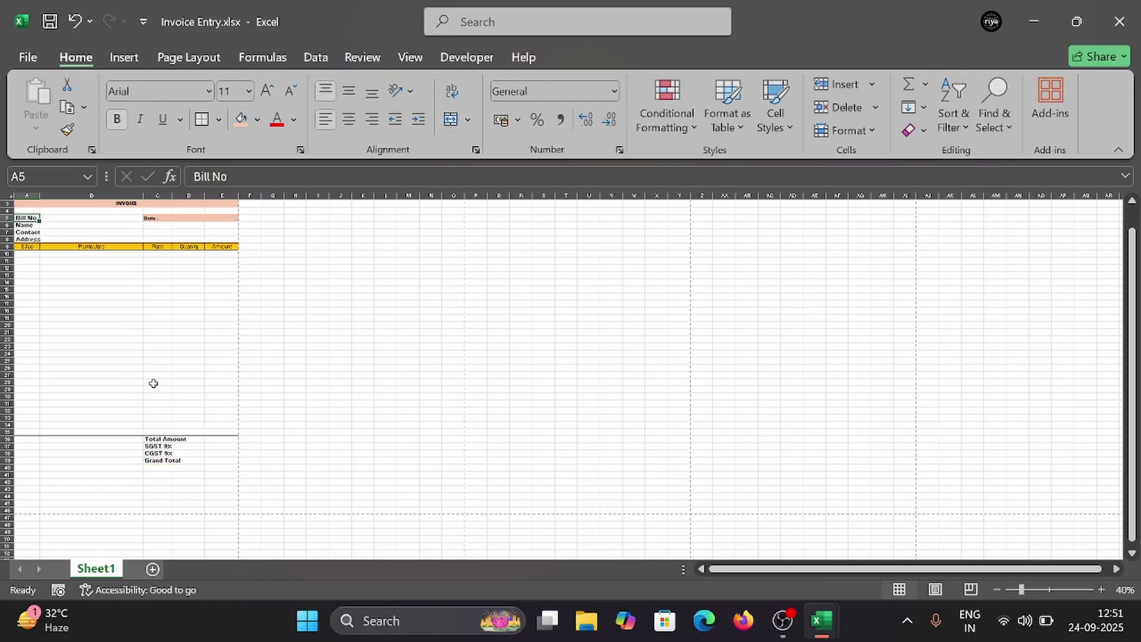
left_click(201, 439)
left_click(213, 440)
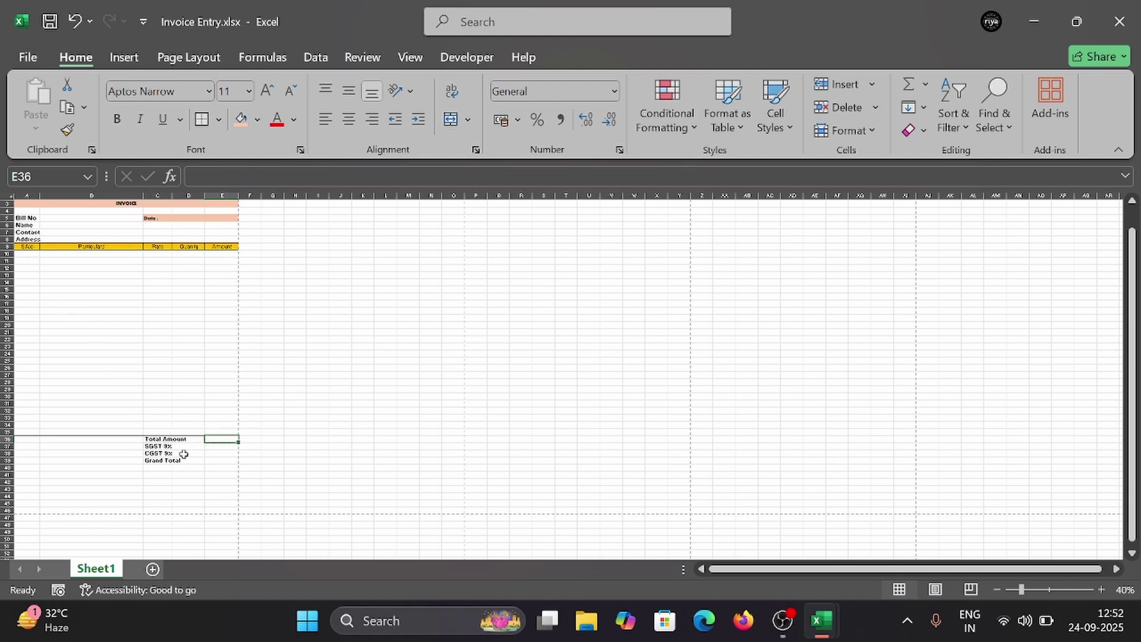
mouse_move(823, 621)
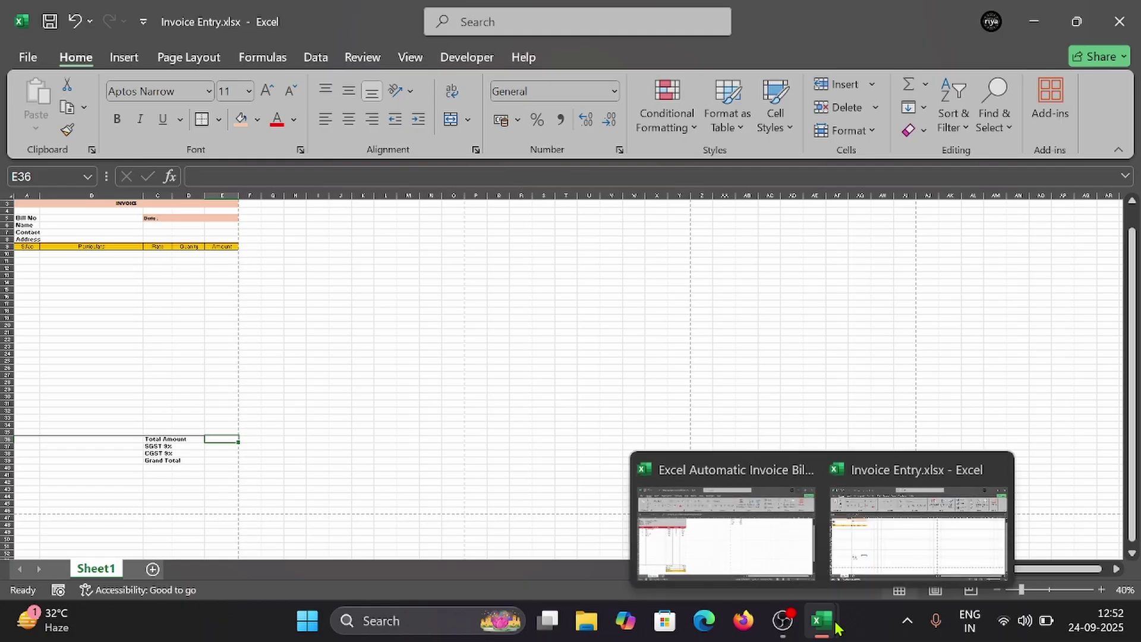
left_click(797, 559)
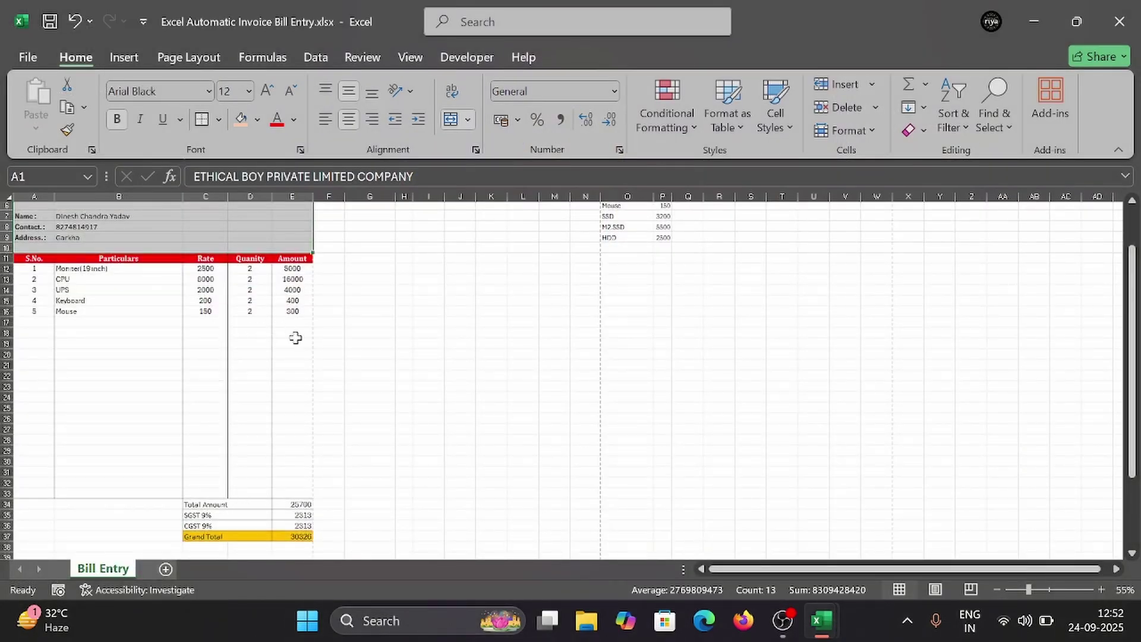
key("ctrl+p")
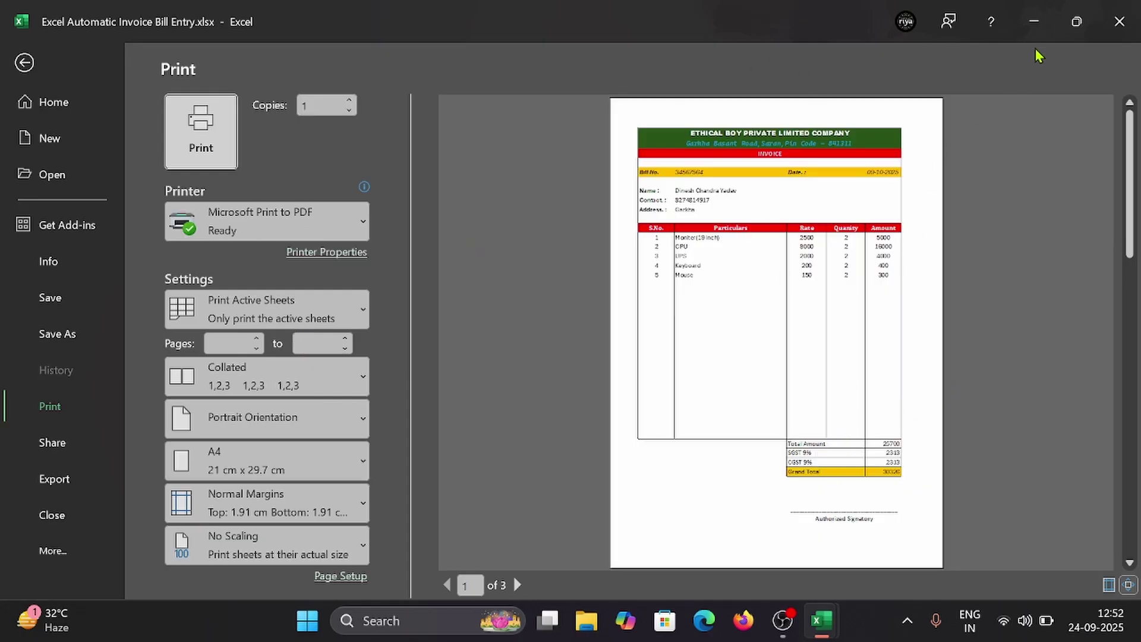
left_click(1033, 24)
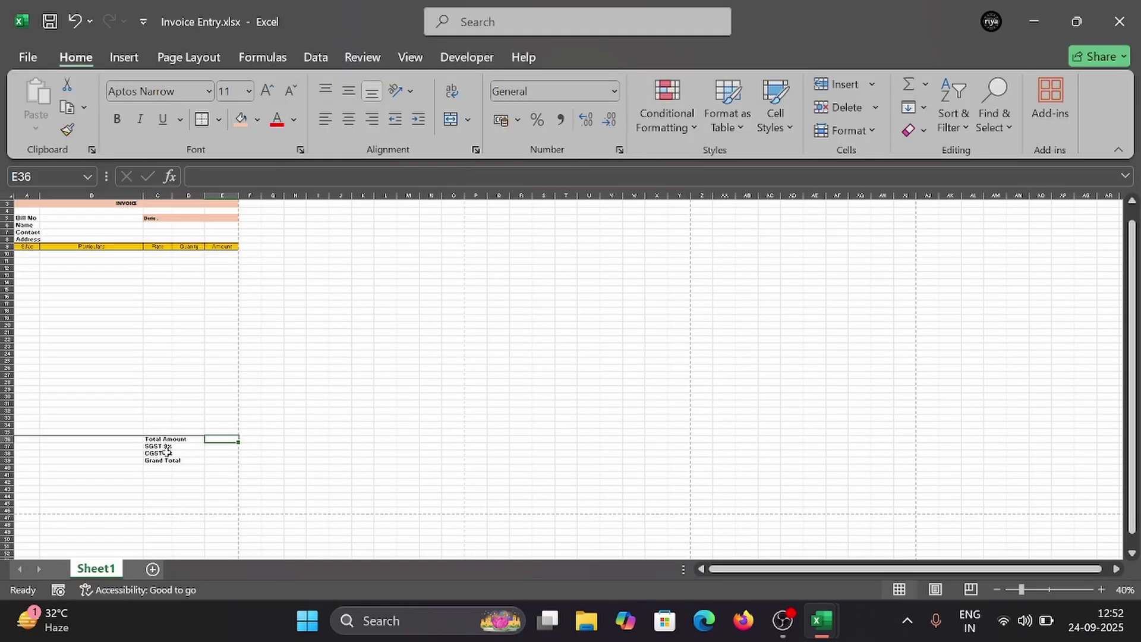
scroll(107, 287, "up", 1)
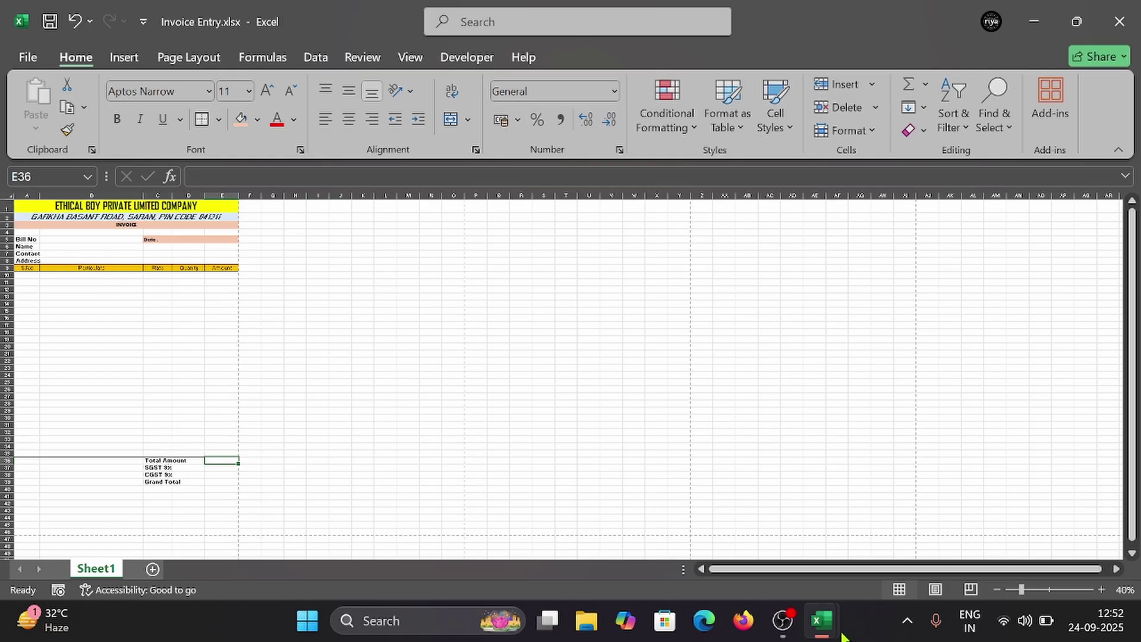
mouse_move(842, 637)
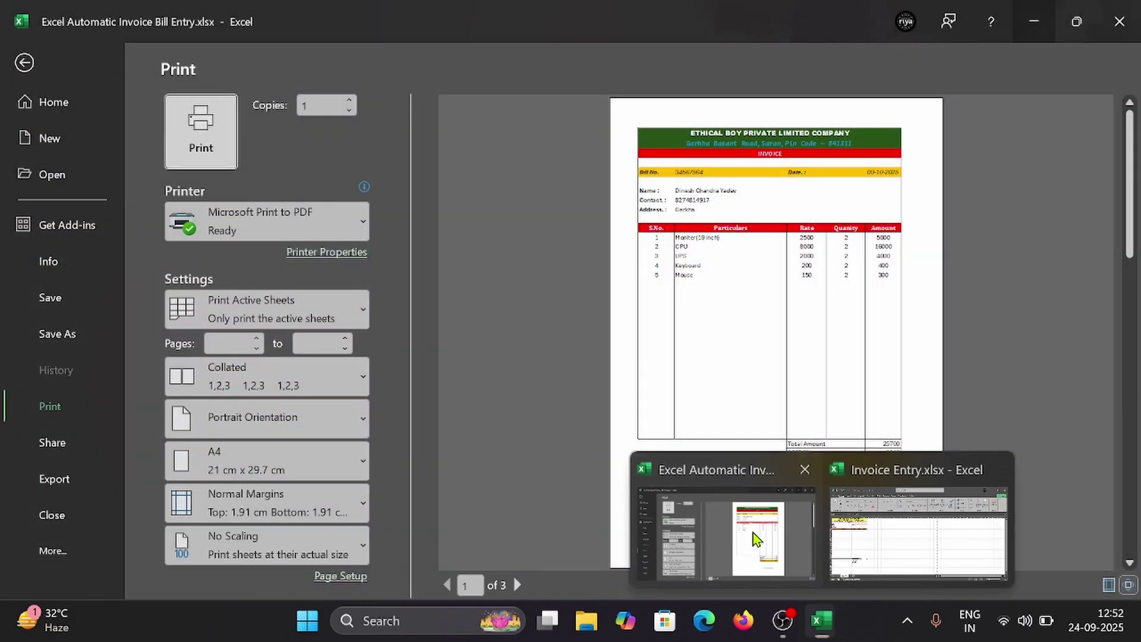
left_click(753, 532)
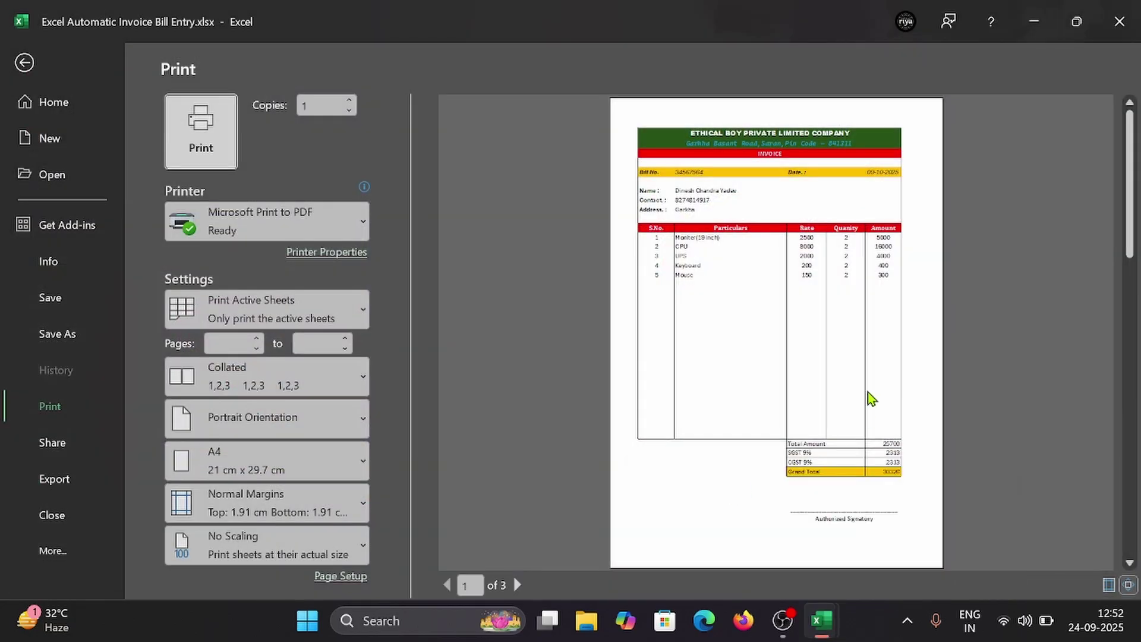
left_click(1040, 26)
left_click(152, 481)
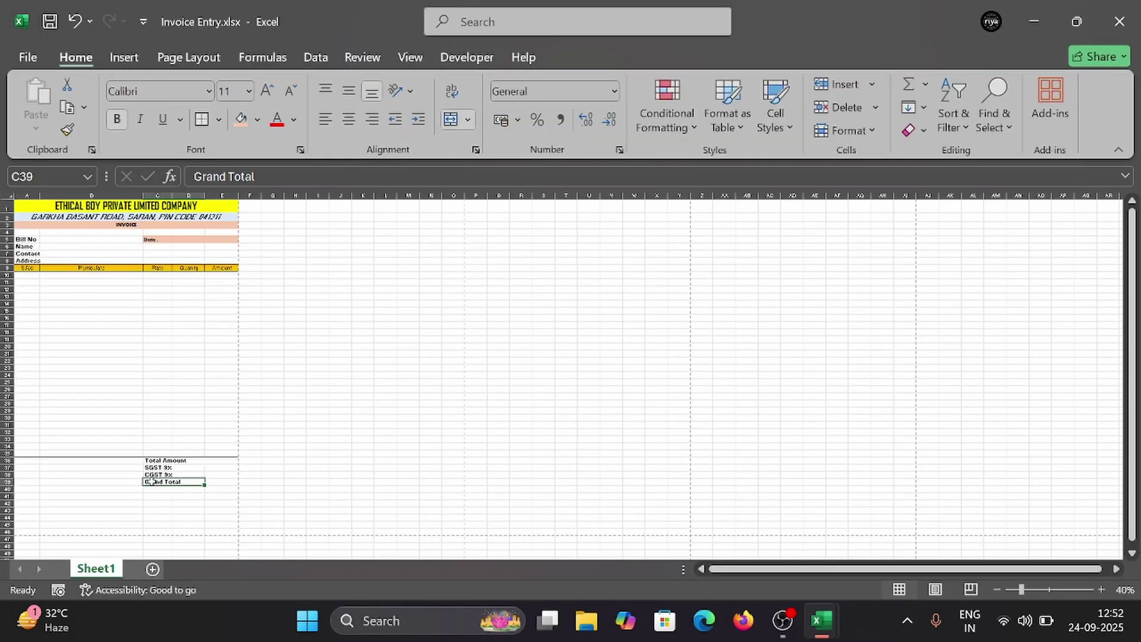
Step: Give the Grand Total row C39:E39 all borders and a peach fill
left_click_drag(152, 481, 221, 482)
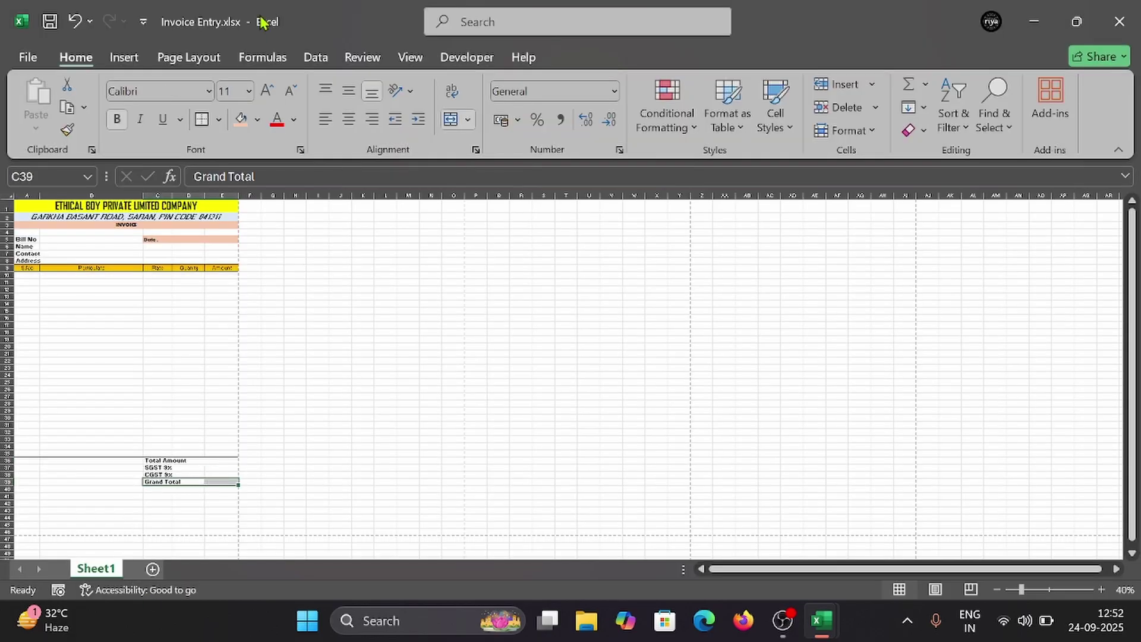
left_click(219, 119)
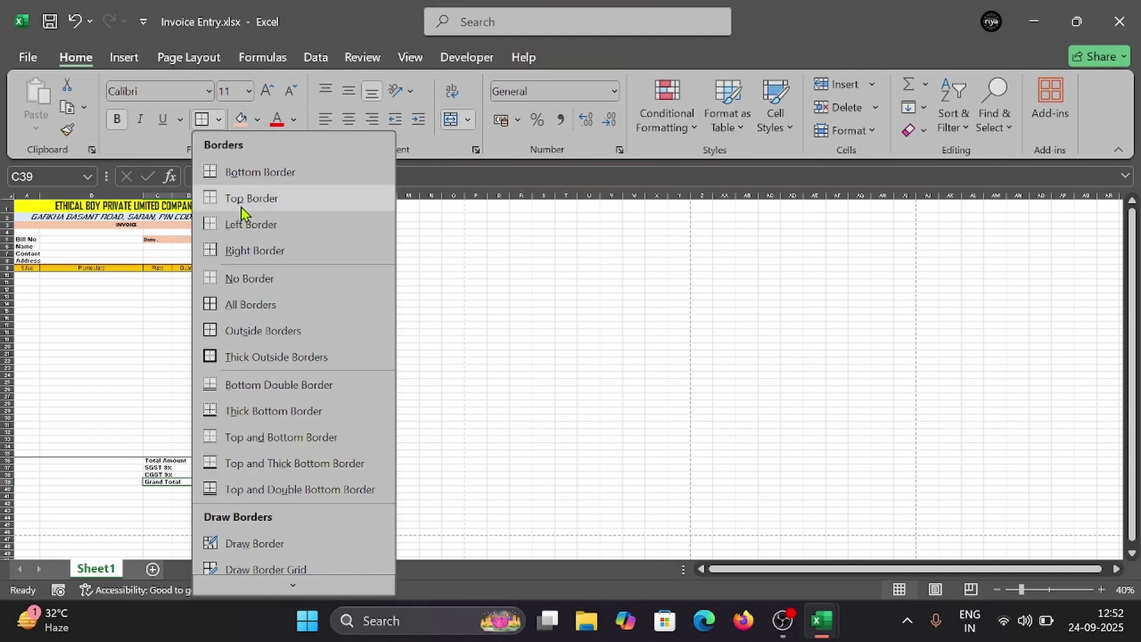
left_click(252, 304)
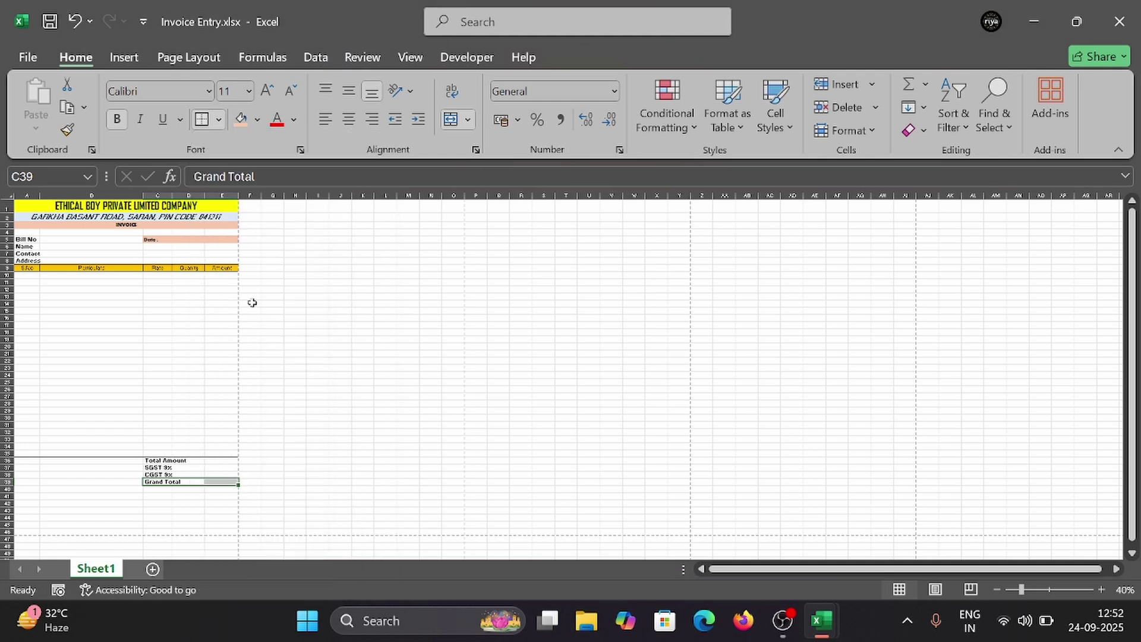
left_click(175, 474)
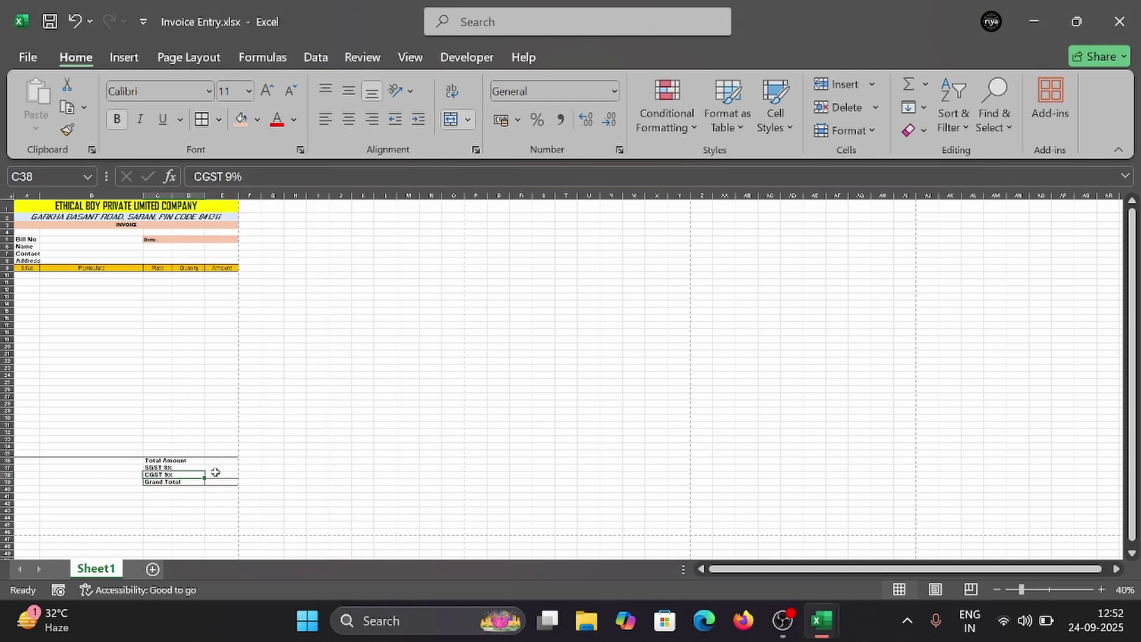
left_click_drag(200, 482, 233, 481)
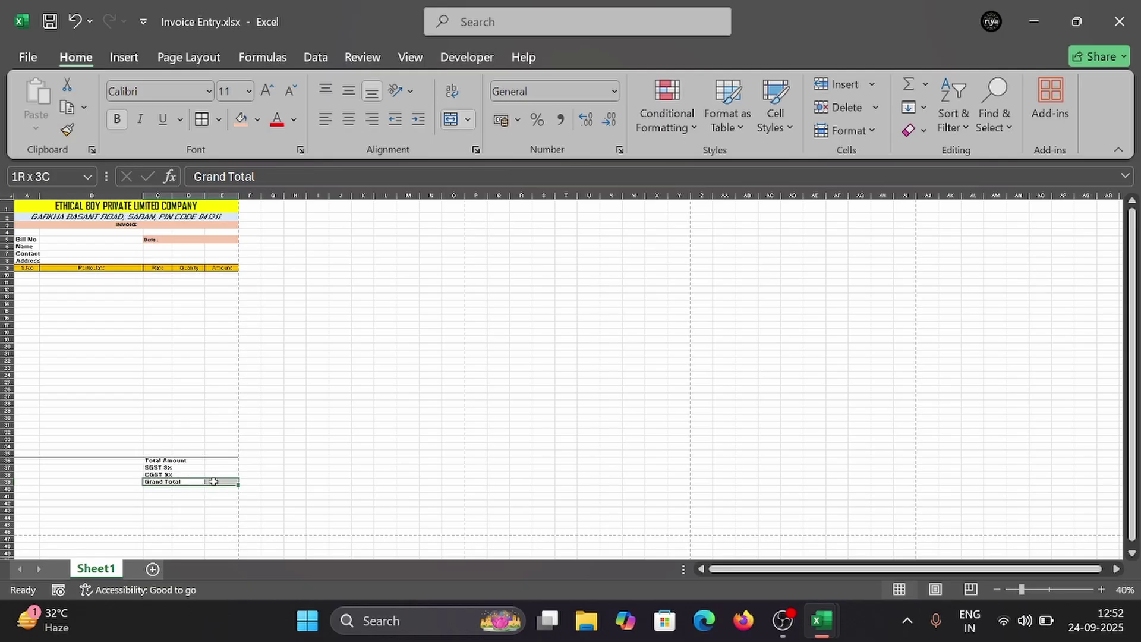
left_click(241, 119)
Step: Add borders to the Total Amount, SGST and CGST rows C36:E38
left_click(202, 468)
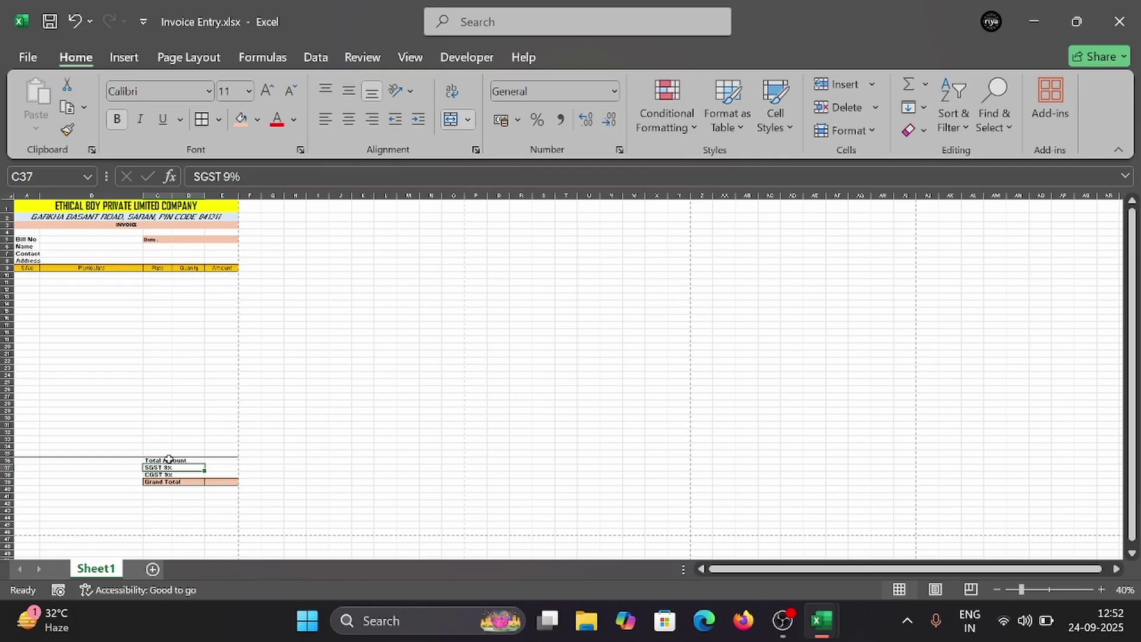
left_click_drag(168, 459, 214, 469)
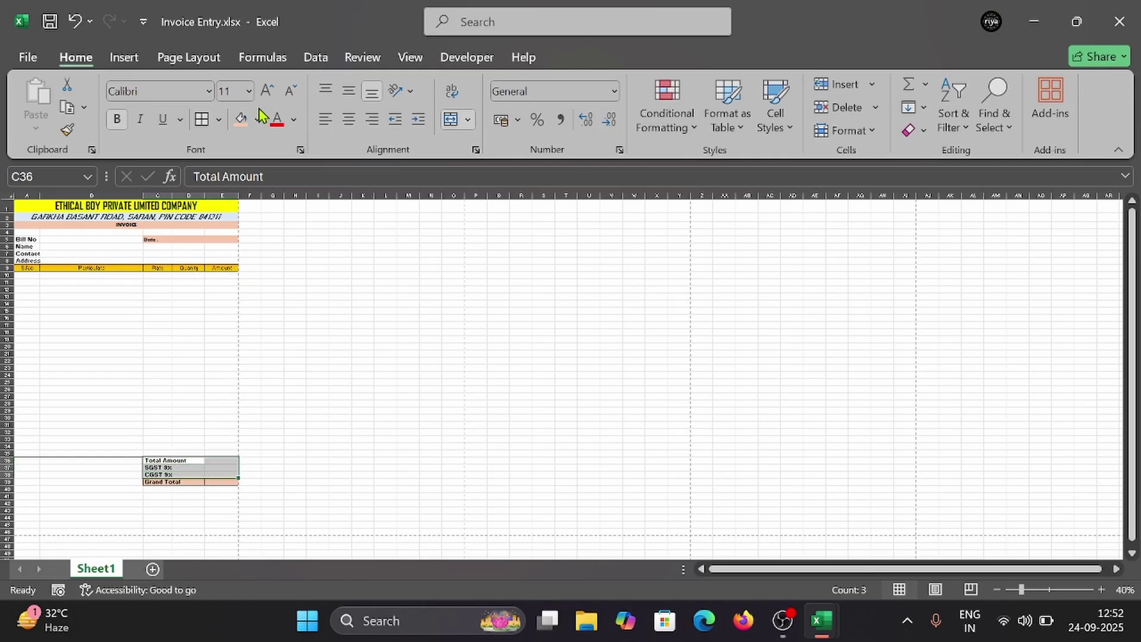
left_click(203, 119)
left_click(271, 439)
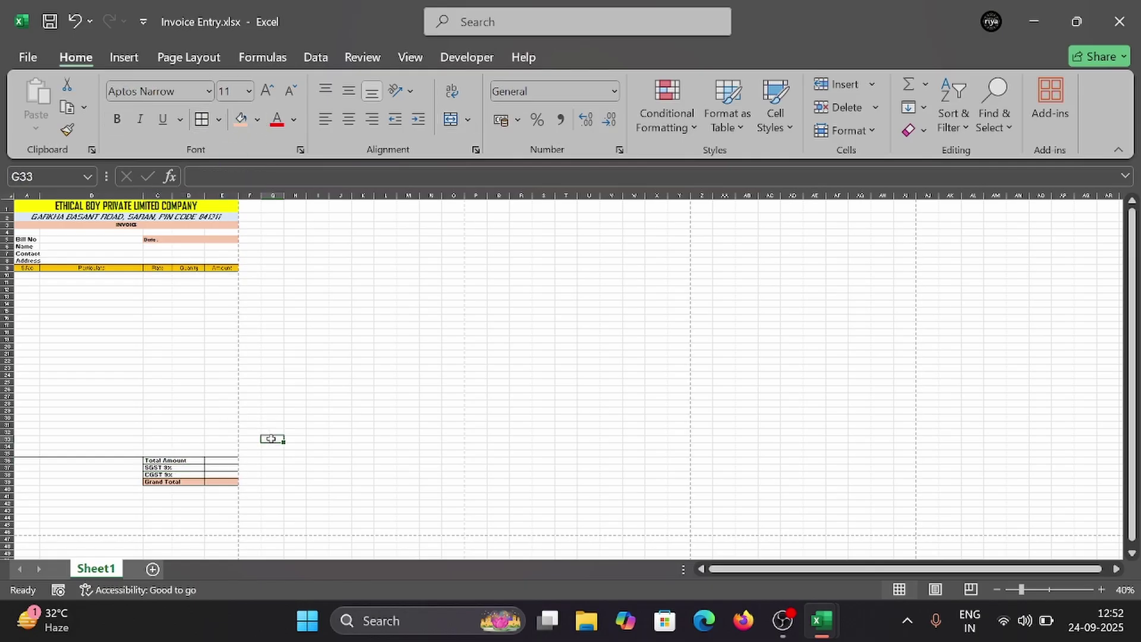
left_click(175, 459)
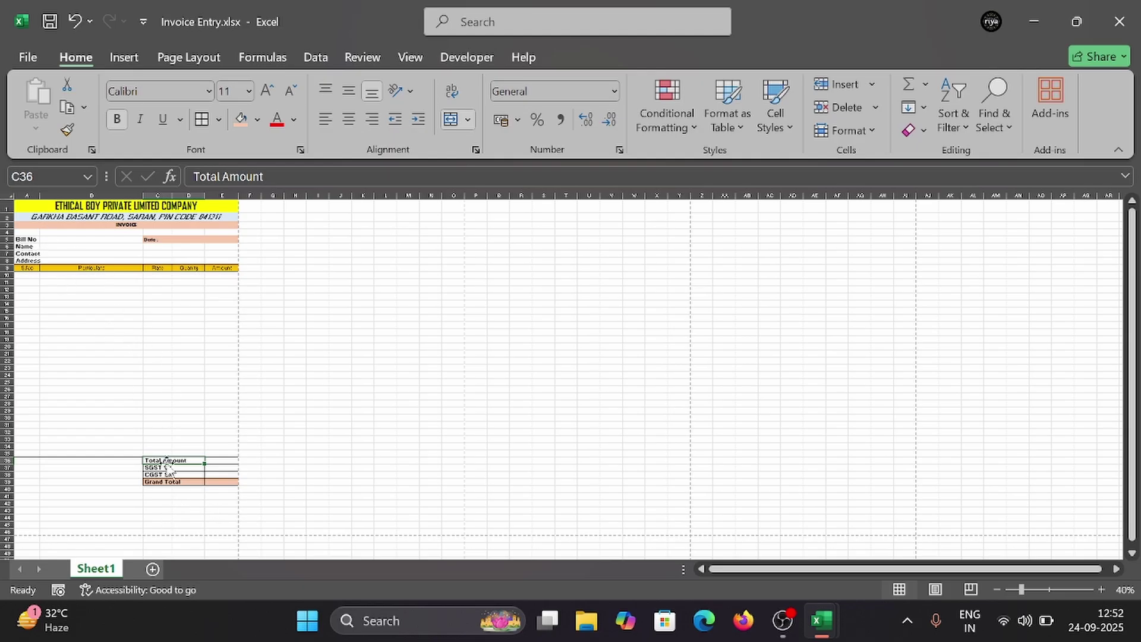
Step: Set the form range from Bill No to Grand Total (A5:E39) to font size 12
left_click(31, 205)
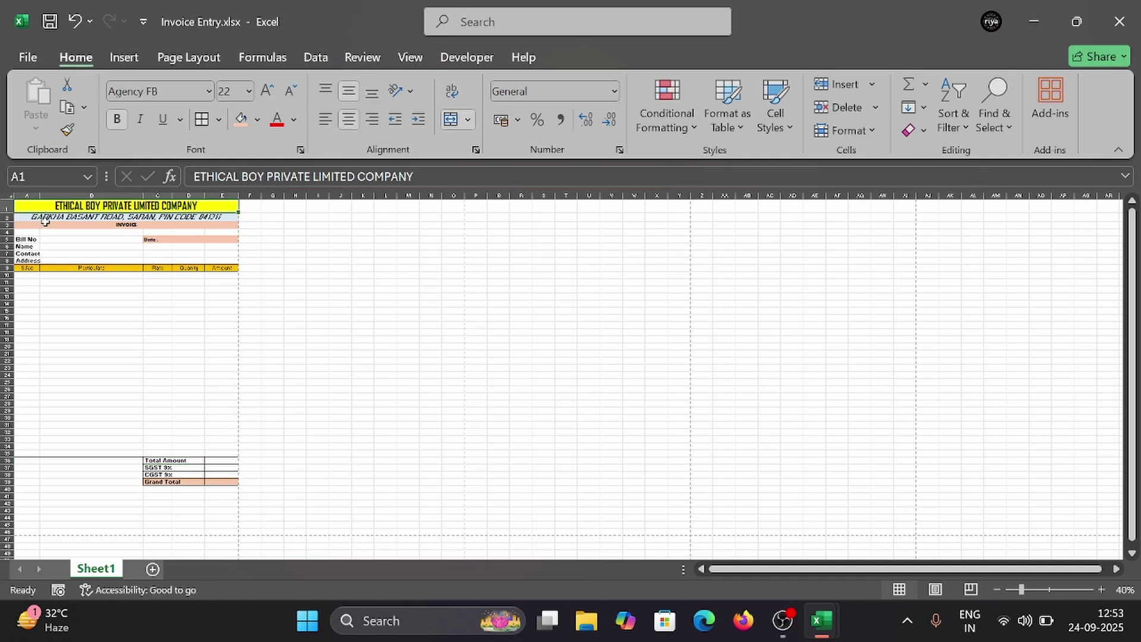
left_click_drag(58, 229, 58, 225)
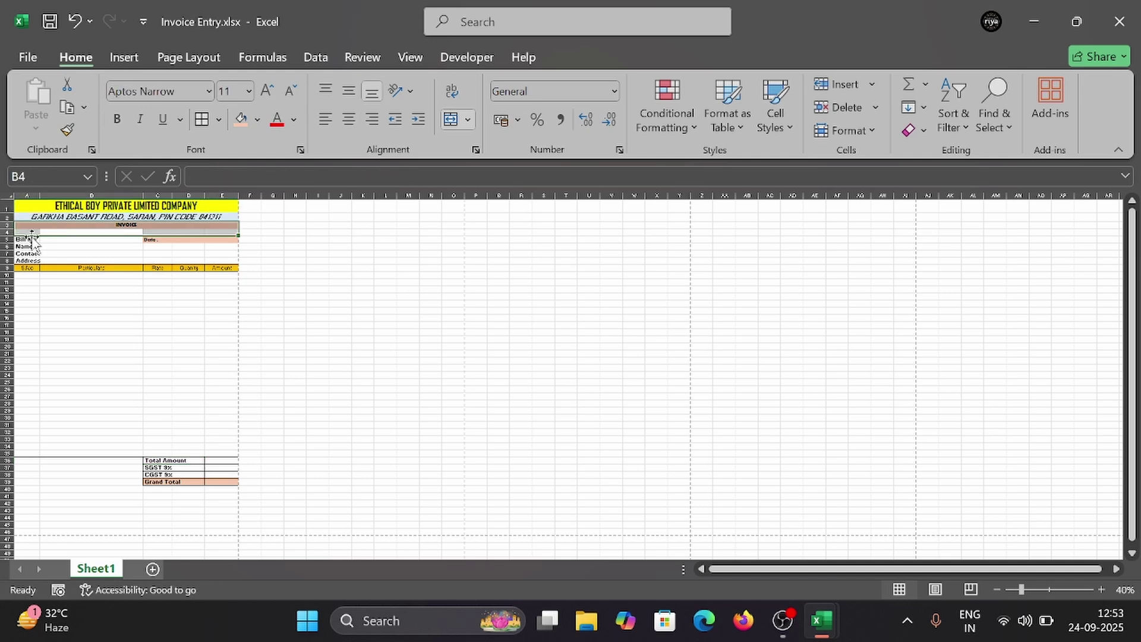
left_click(113, 233)
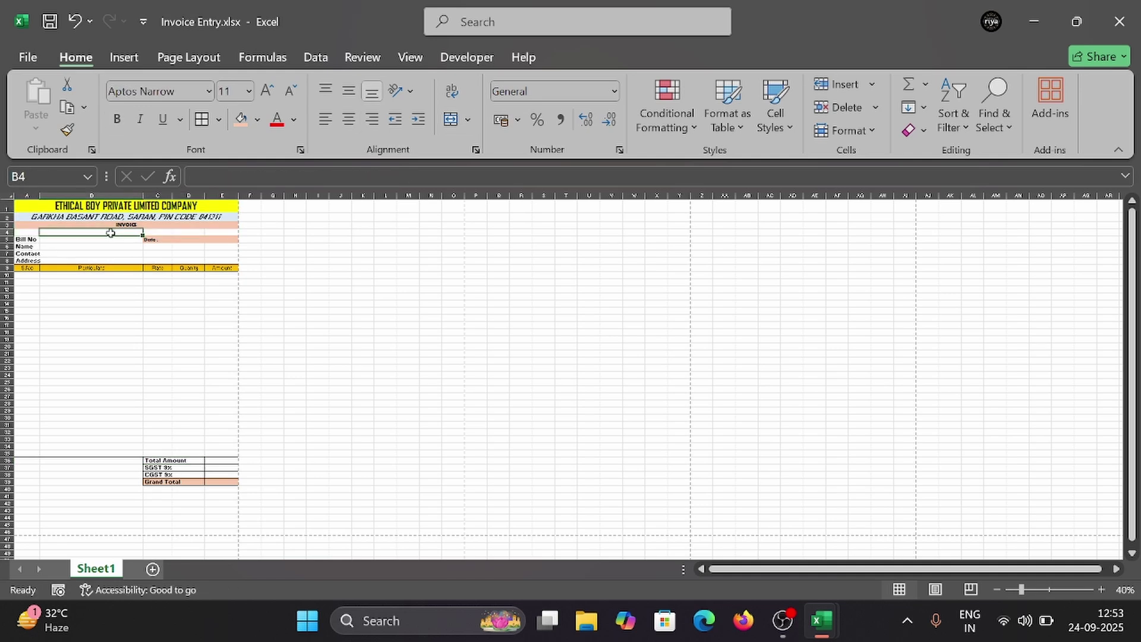
left_click(31, 240)
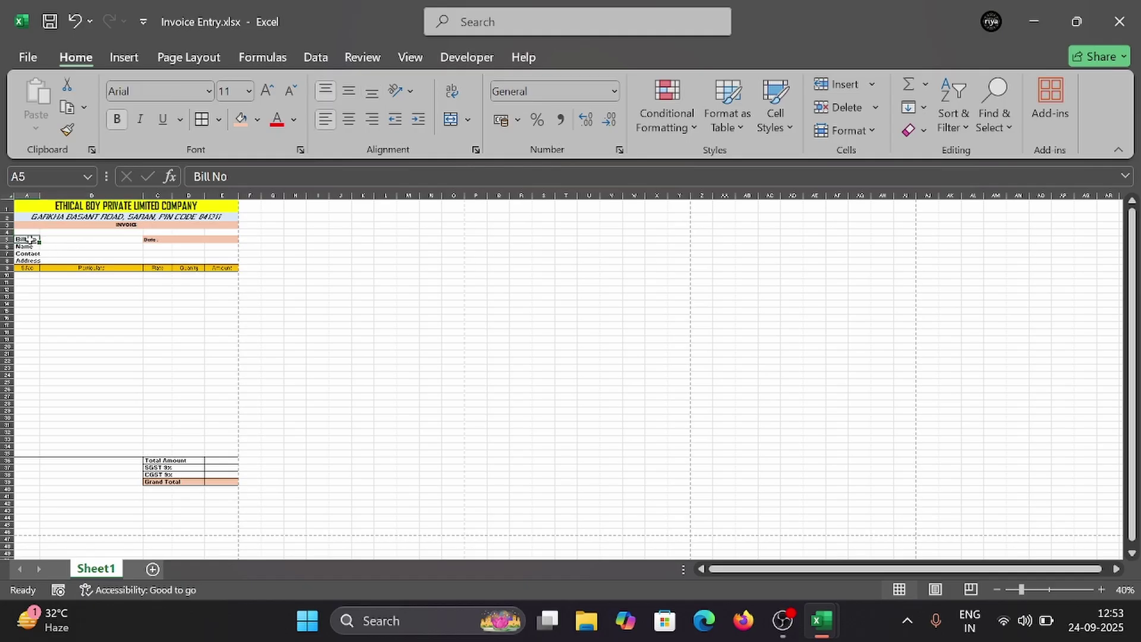
left_click_drag(30, 240, 233, 480)
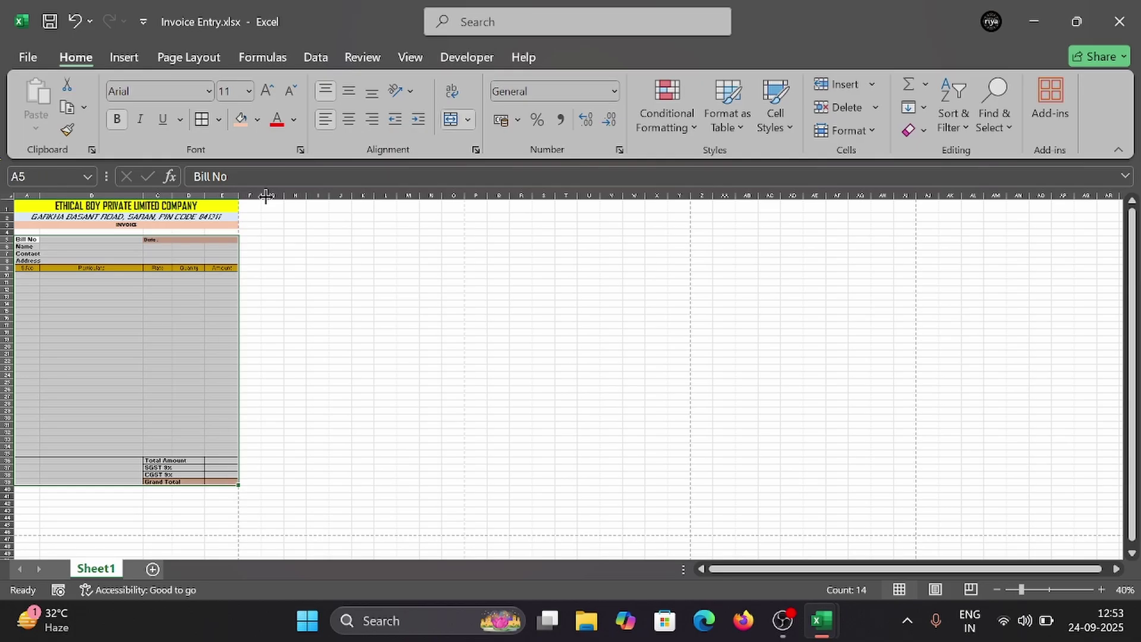
left_click(250, 92)
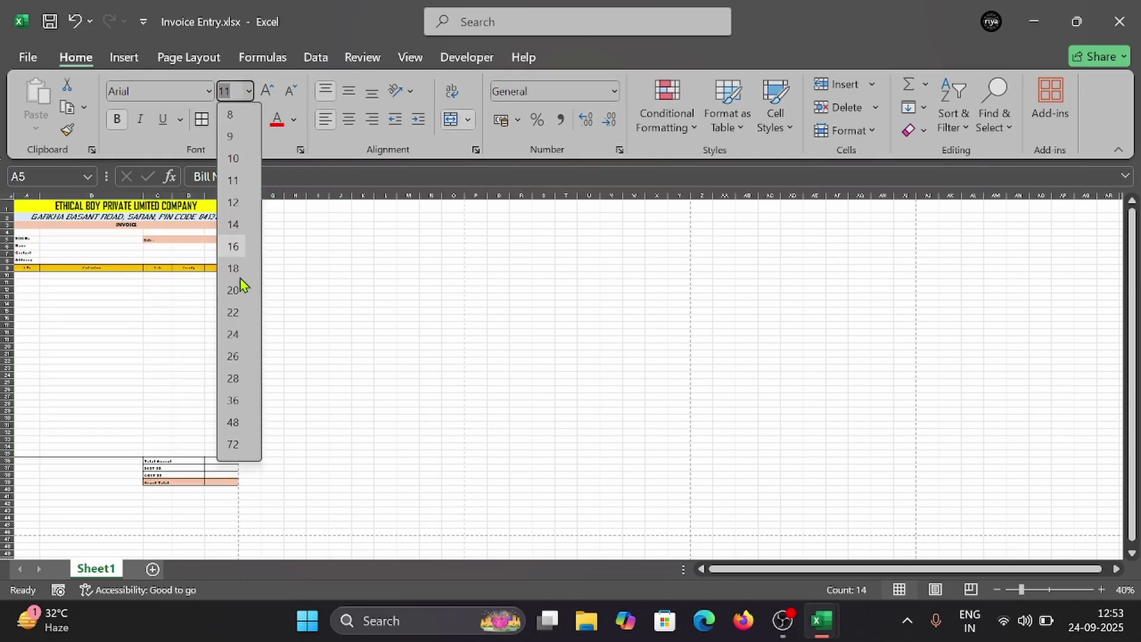
left_click(235, 224)
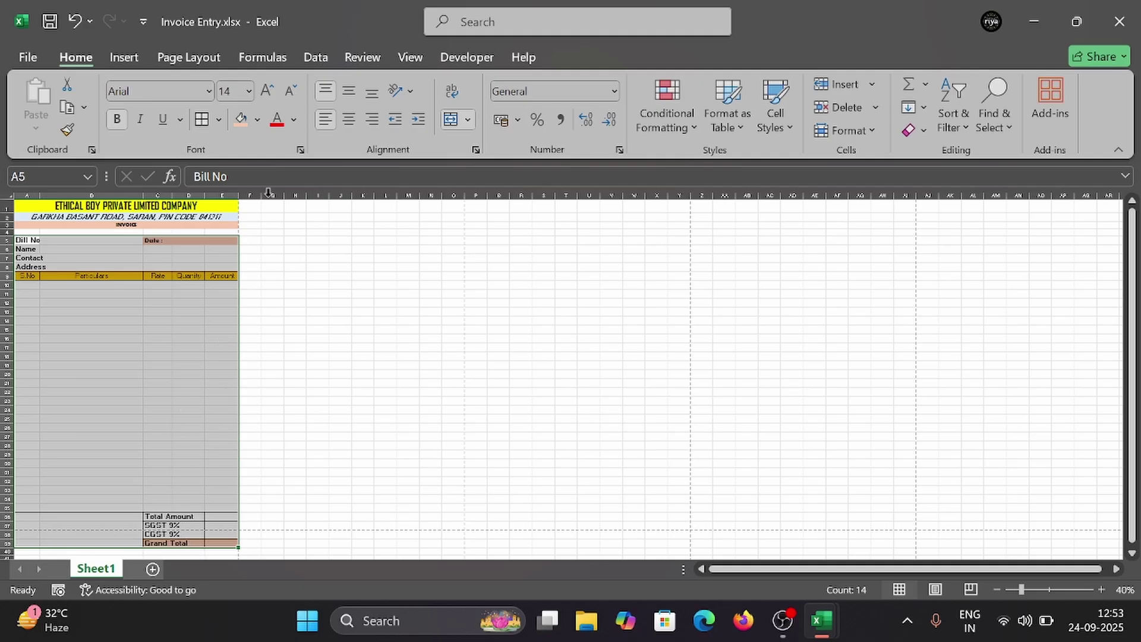
left_click(248, 99)
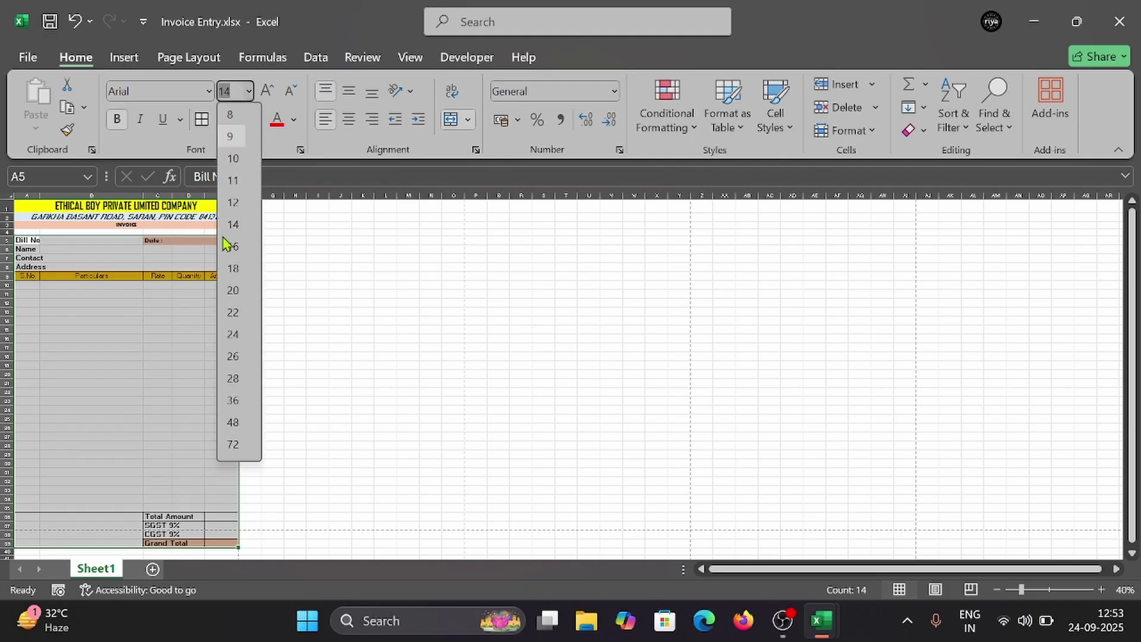
left_click(235, 205)
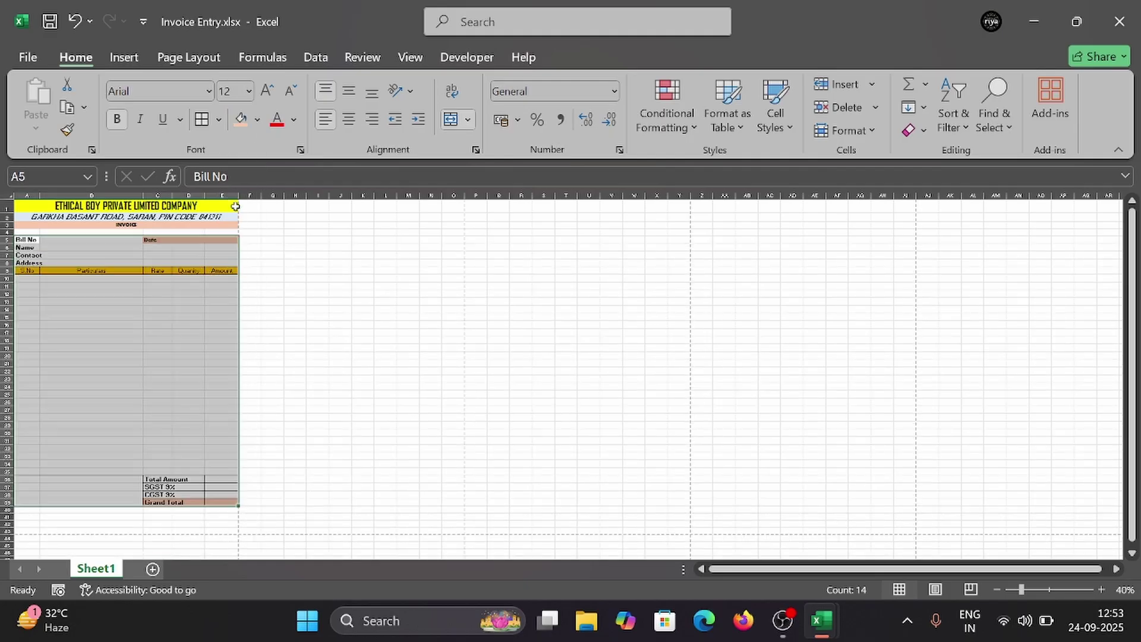
left_click(160, 449)
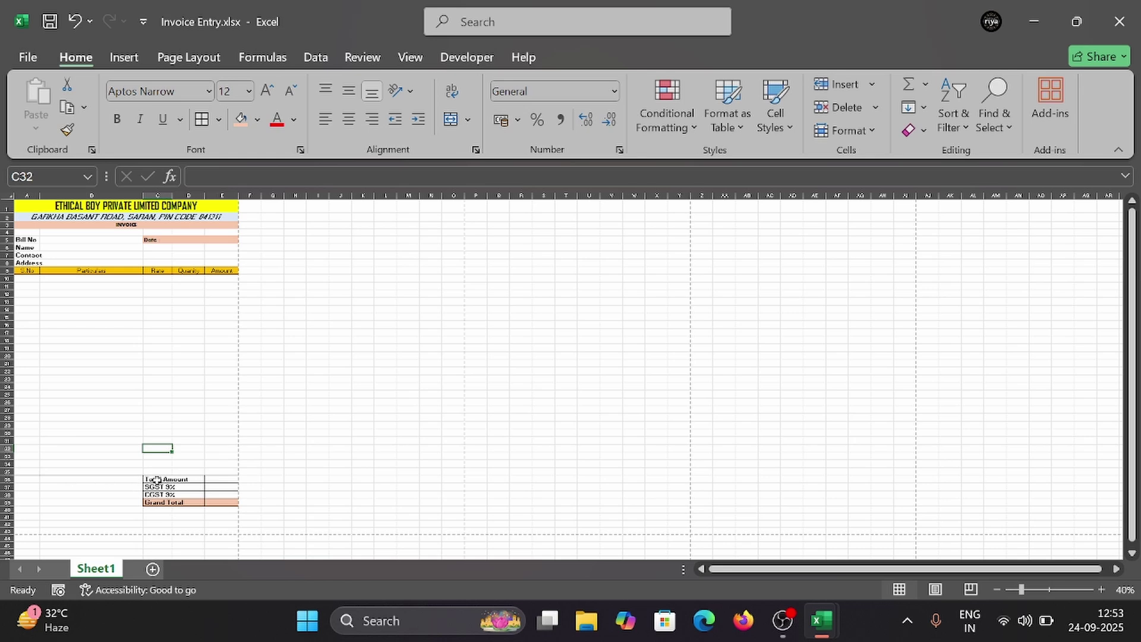
Step: Move the totals block from C36:E39 up to start at C29
left_click_drag(154, 479, 209, 507)
key("ctrl+c")
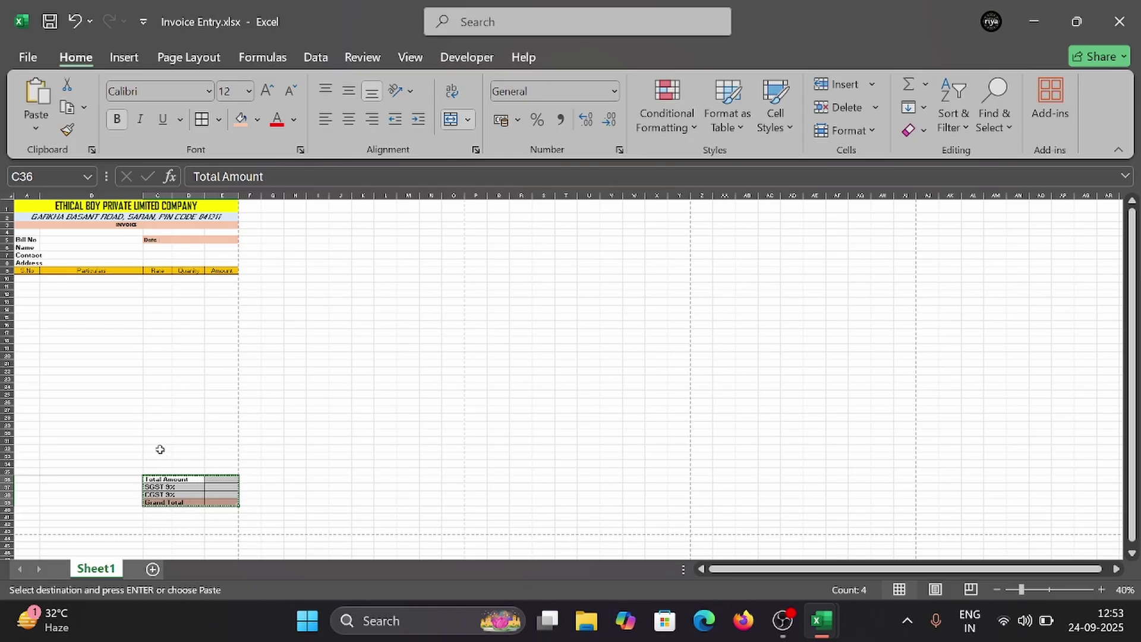
left_click(152, 423)
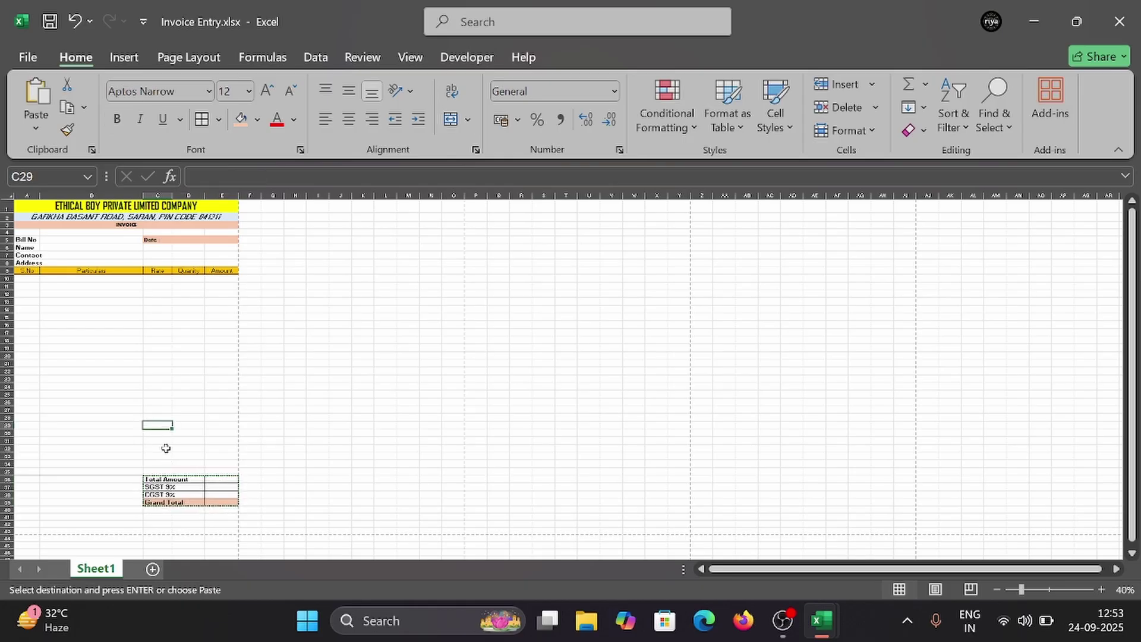
key("ctrl+v")
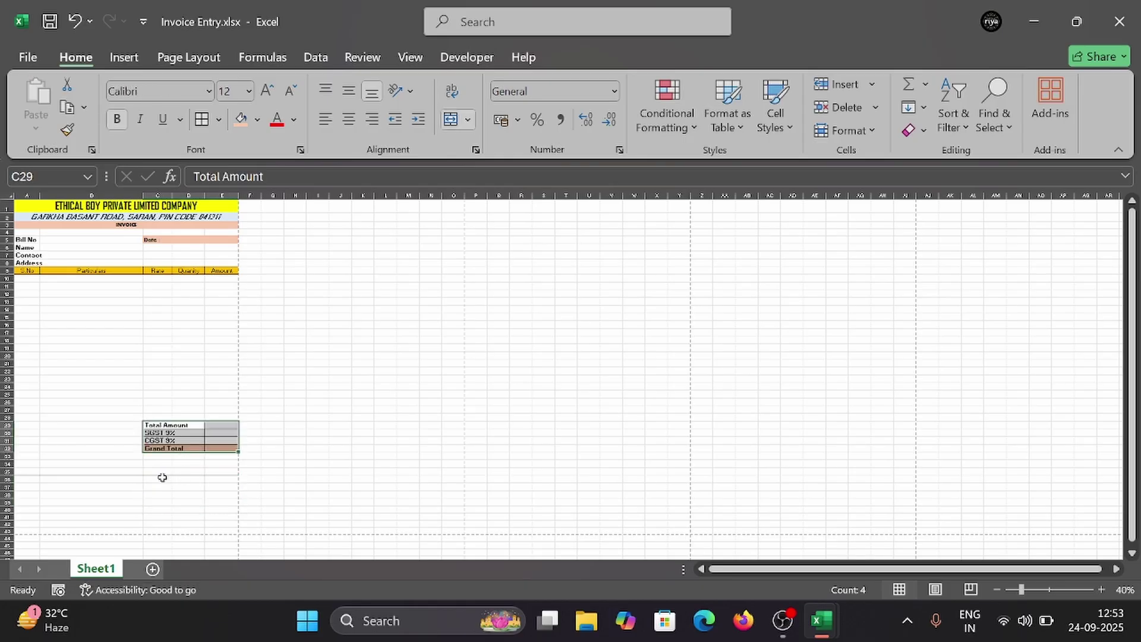
left_click(159, 472)
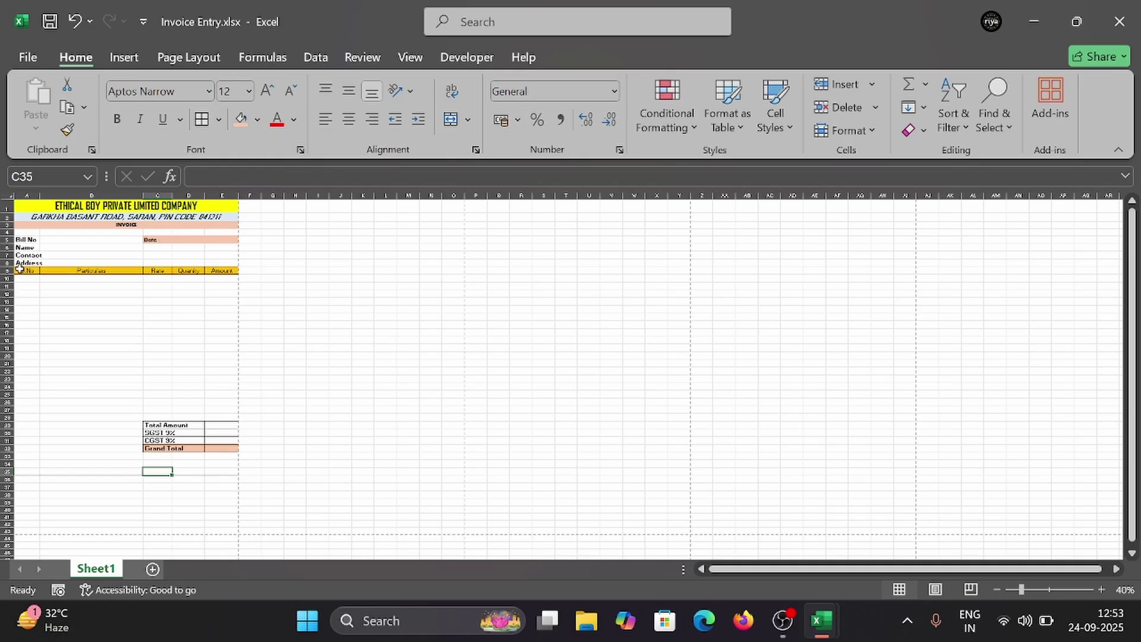
Step: Apply a top border to the invoice range down to row 35
left_click_drag(25, 204, 181, 474)
left_click(218, 122)
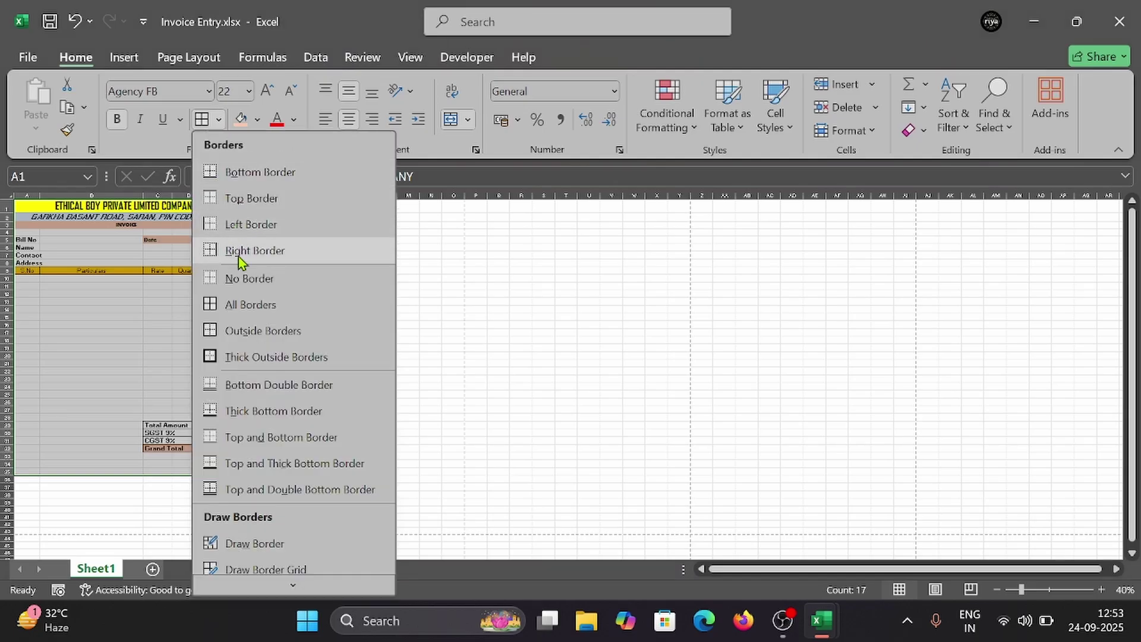
left_click(233, 198)
left_click(126, 382)
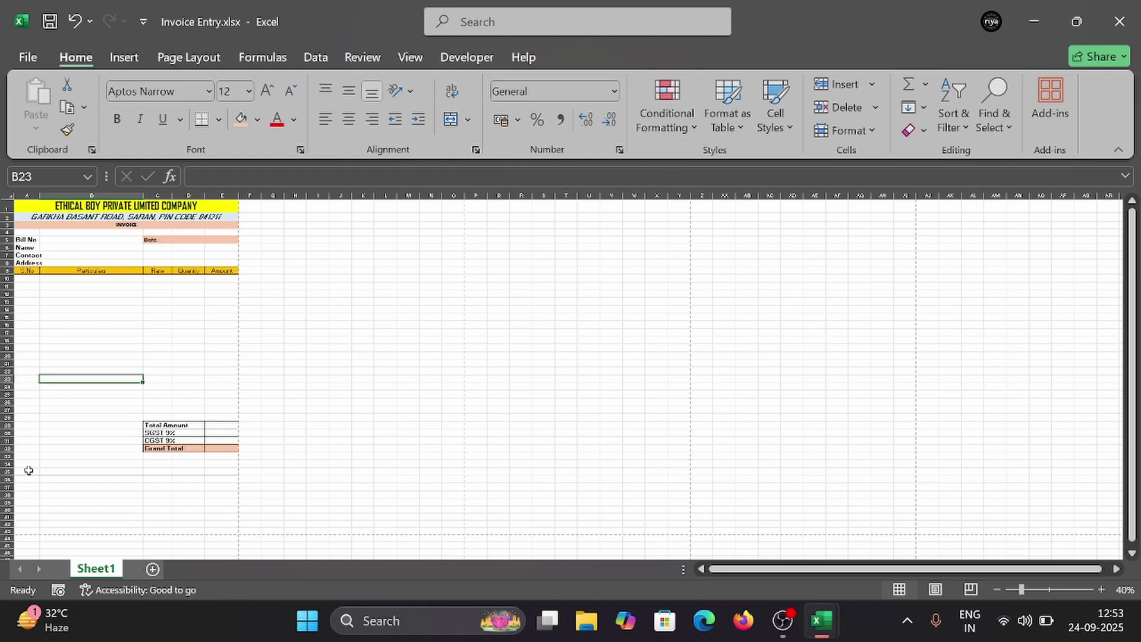
Step: Add a bottom border under row 35 and check it in print preview
left_click_drag(28, 470, 229, 473)
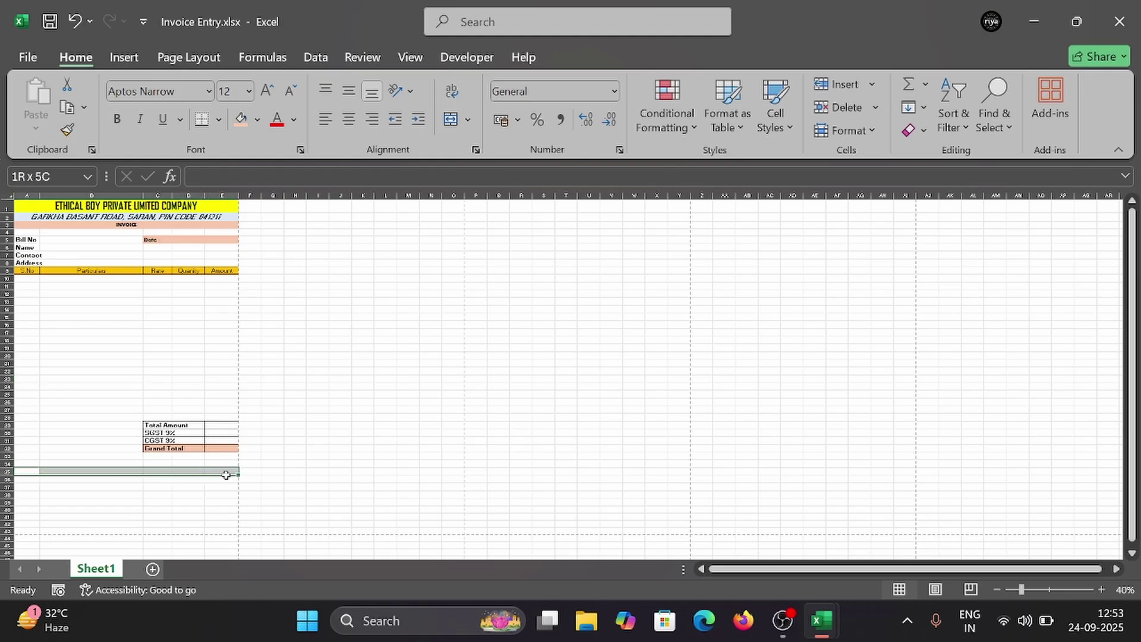
left_click(219, 120)
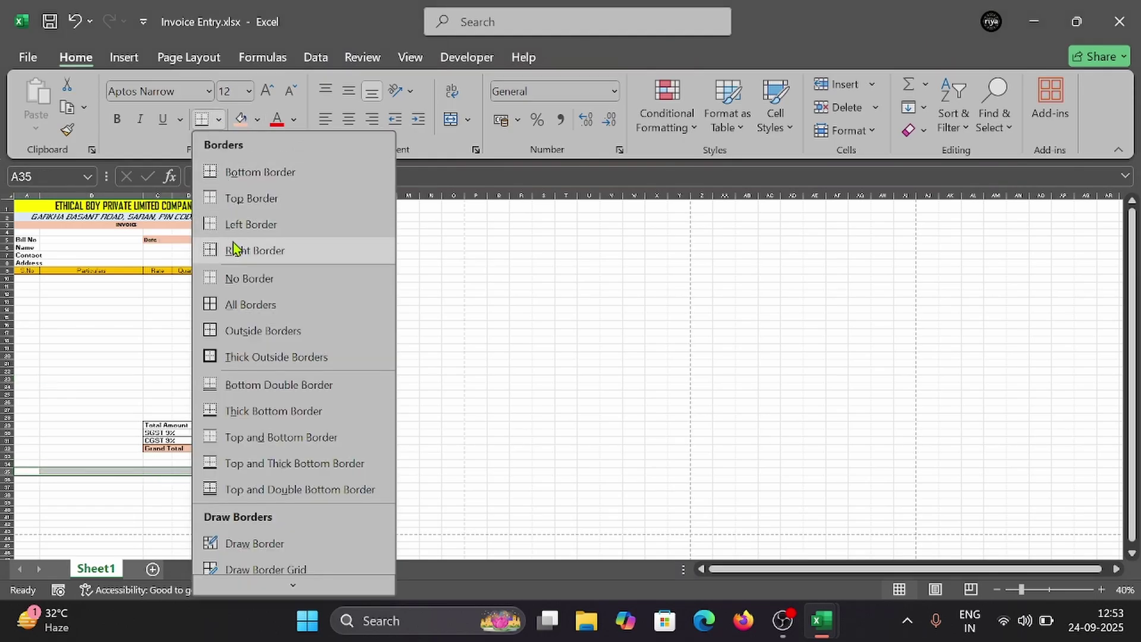
left_click(247, 176)
left_click(89, 425)
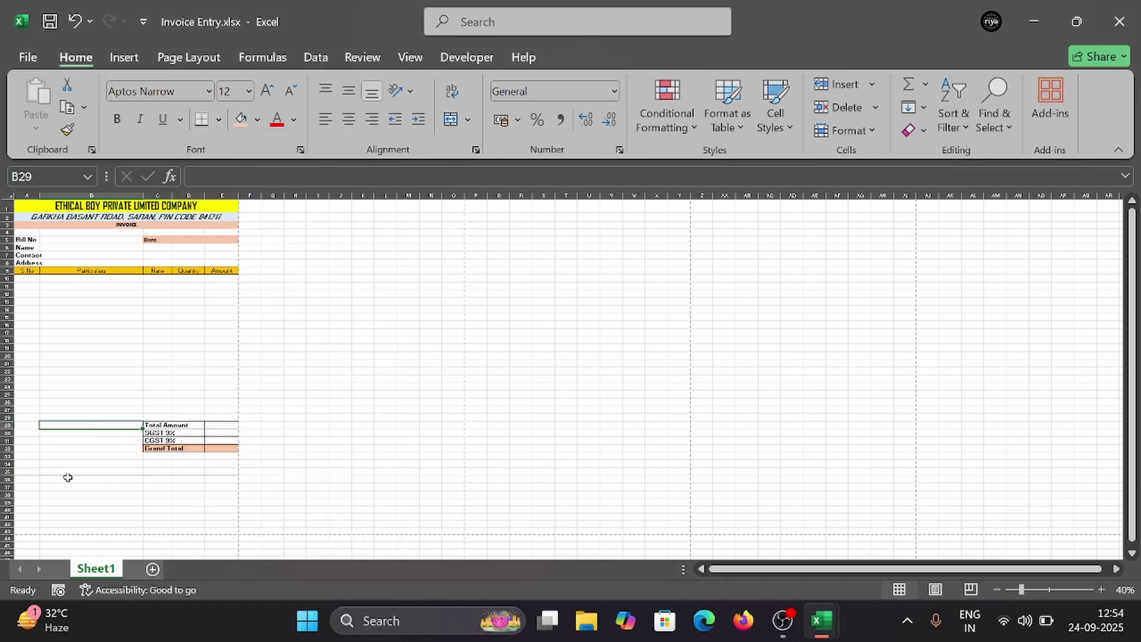
key("ctrl+p")
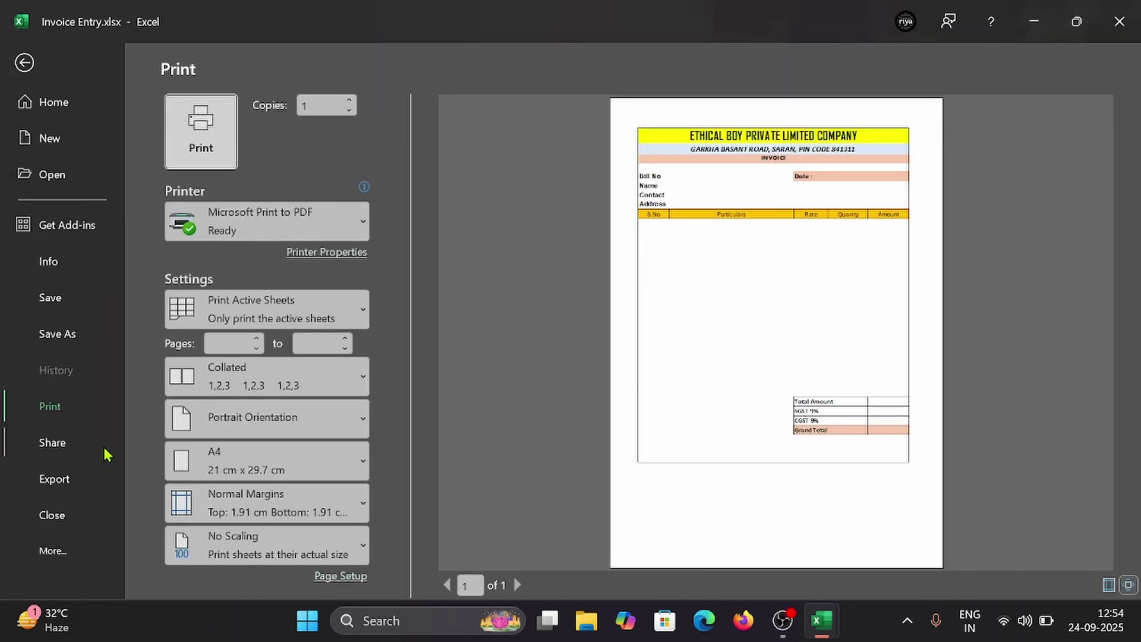
key("Escape")
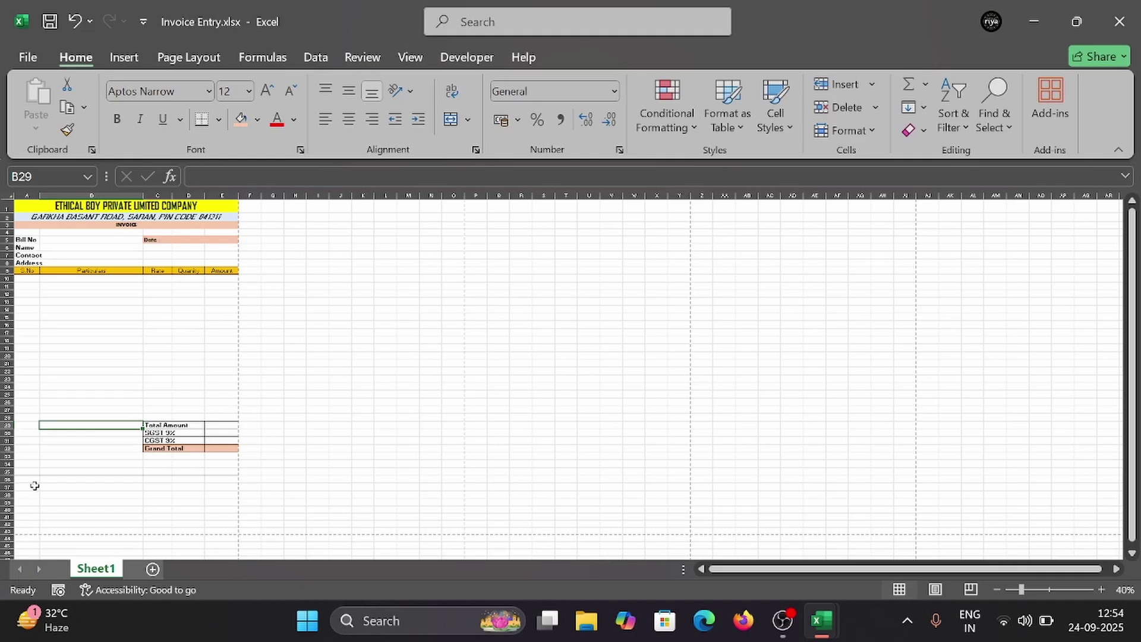
Step: Apply No Border to the whole invoice range A1:E35 and confirm in print preview
left_click(33, 485)
left_click_drag(26, 205, 208, 529)
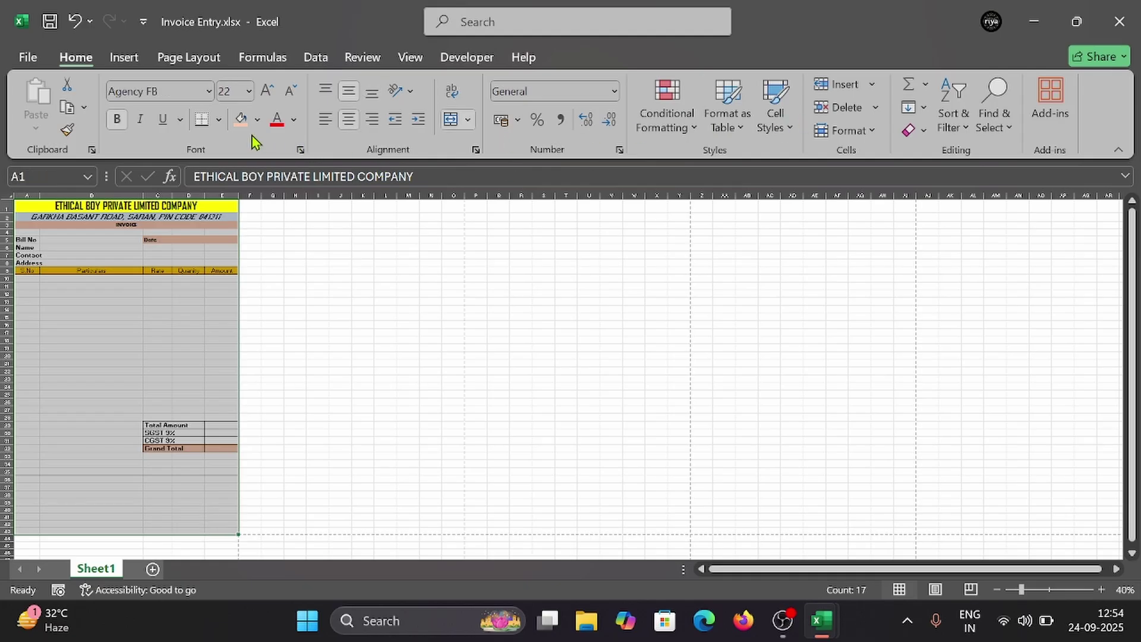
left_click(223, 122)
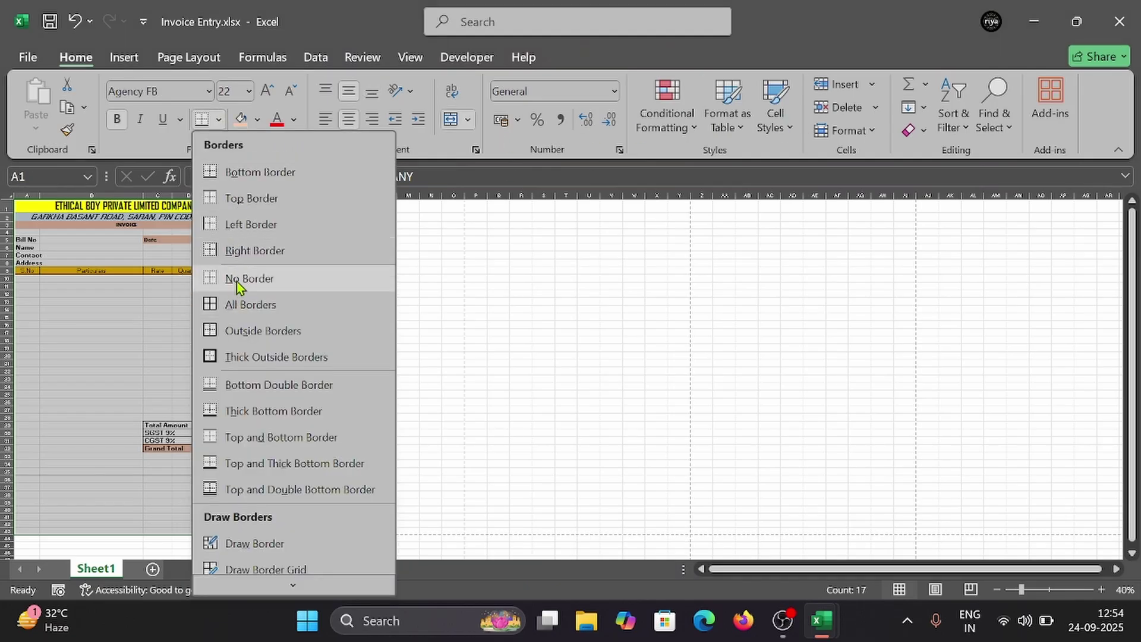
left_click(237, 278)
left_click(104, 402)
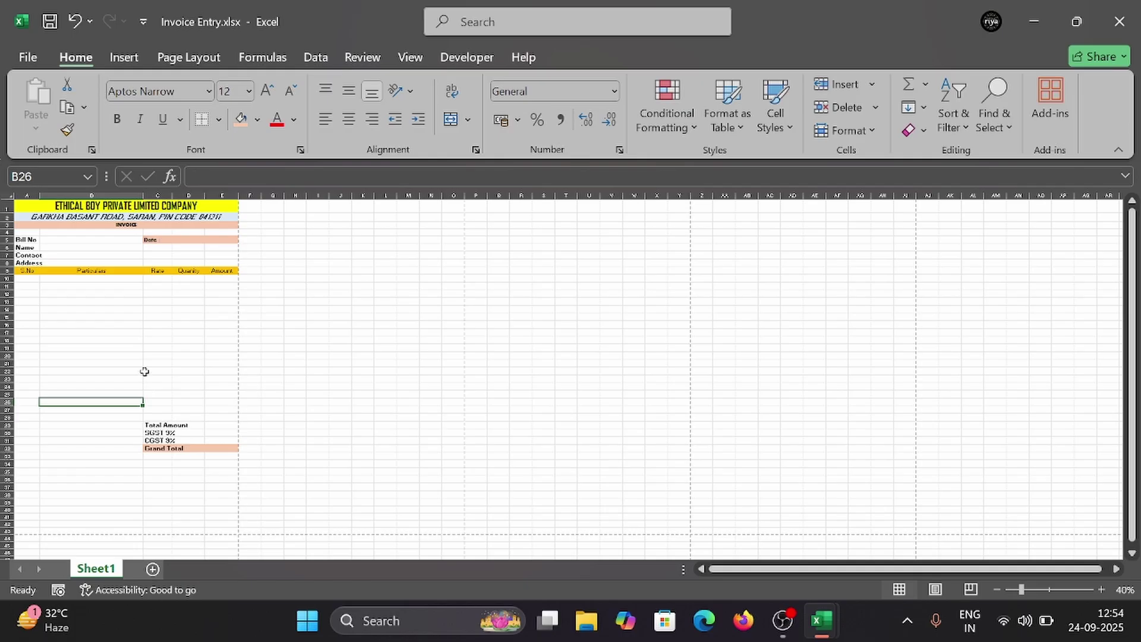
key("ctrl+p")
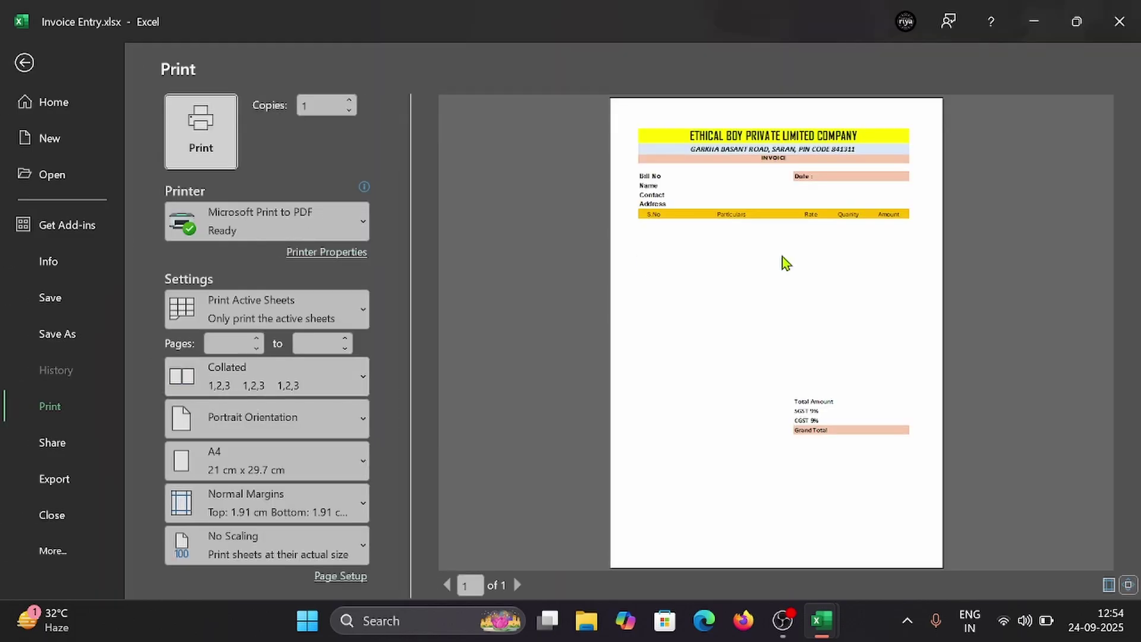
key("Escape")
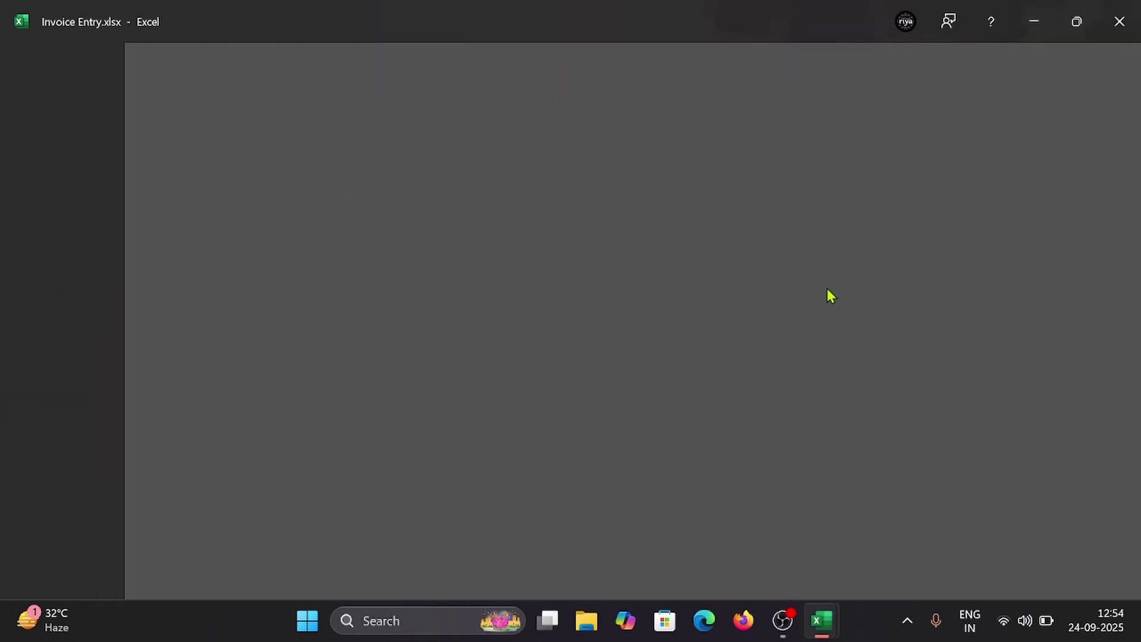
left_click(201, 372)
Step: Enlarge the Bill No to Address labels to font size 14 and check the print preview
left_click(165, 427)
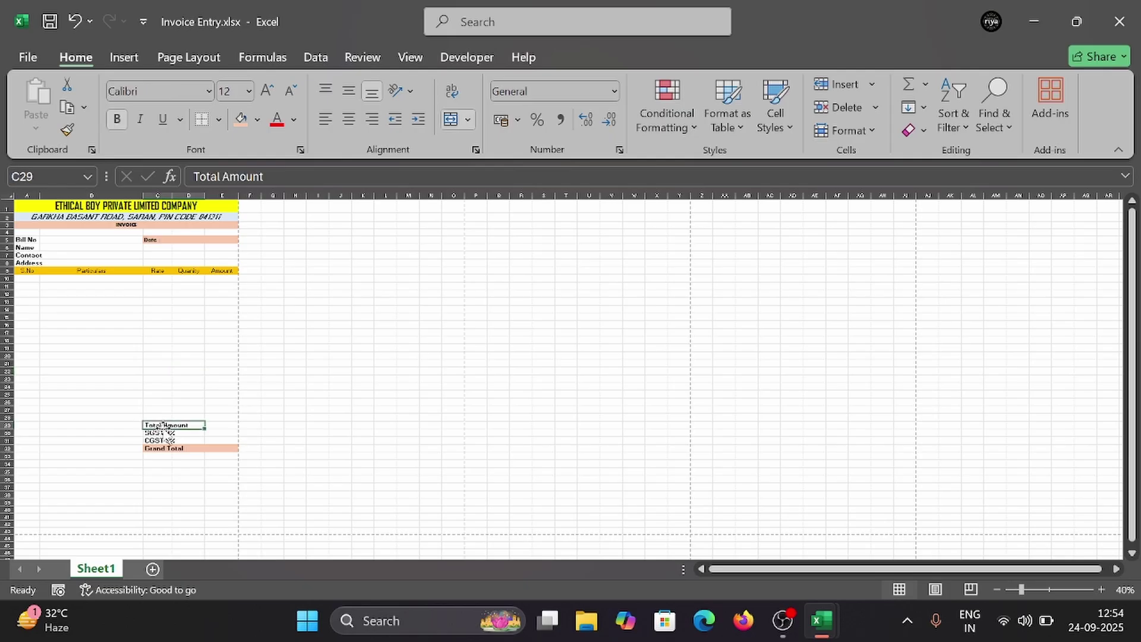
left_click(152, 409)
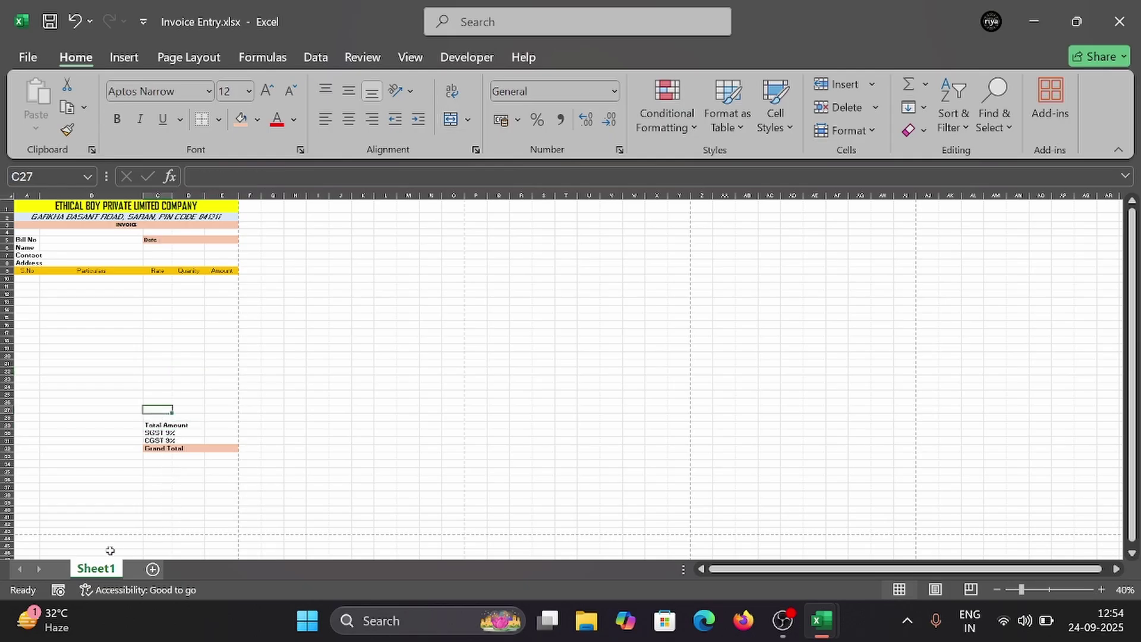
left_click(155, 493)
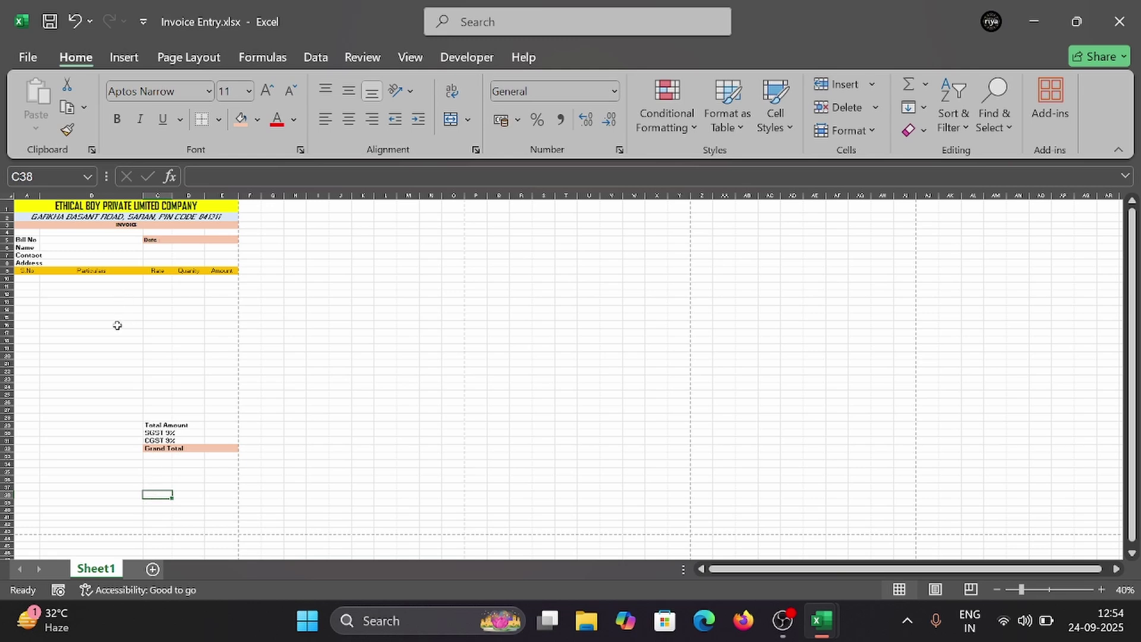
left_click_drag(18, 238, 204, 446)
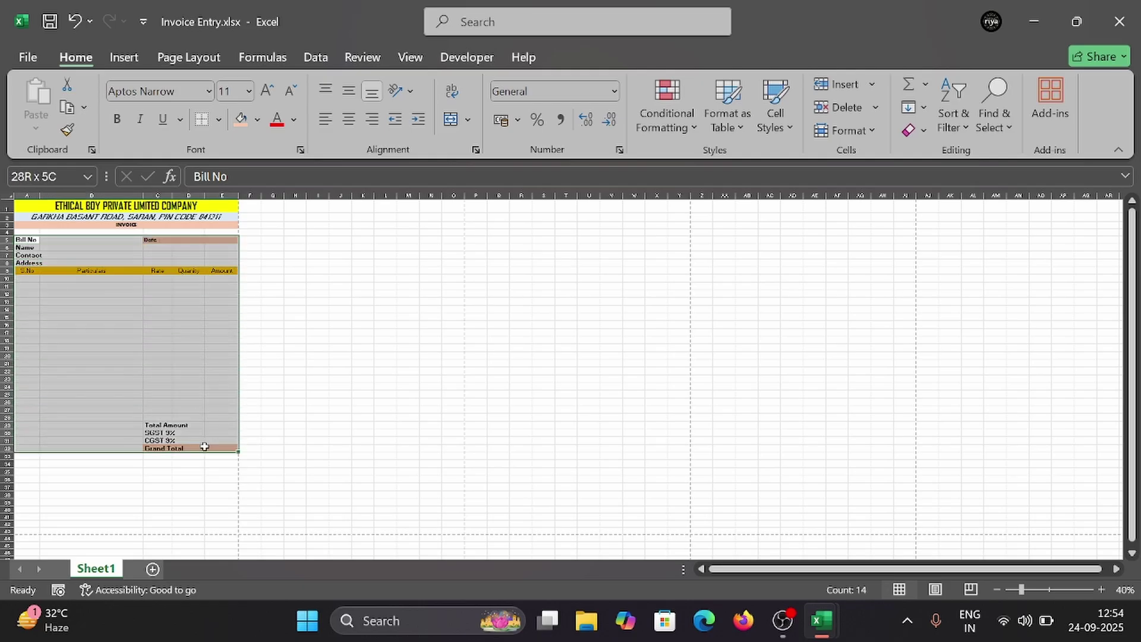
left_click(266, 90)
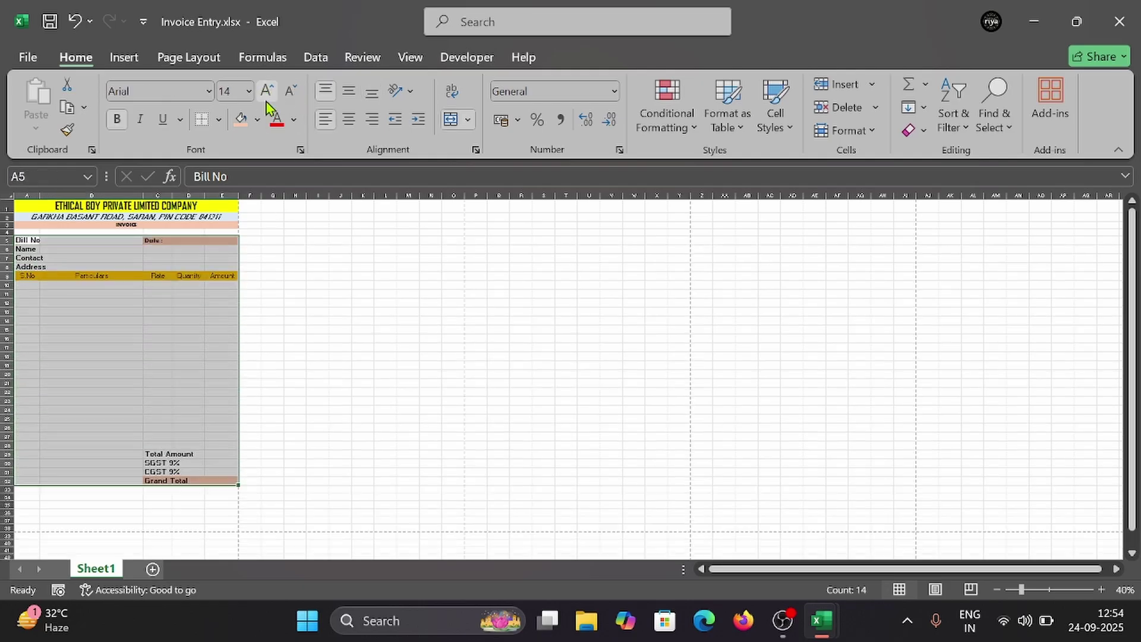
left_click(169, 368)
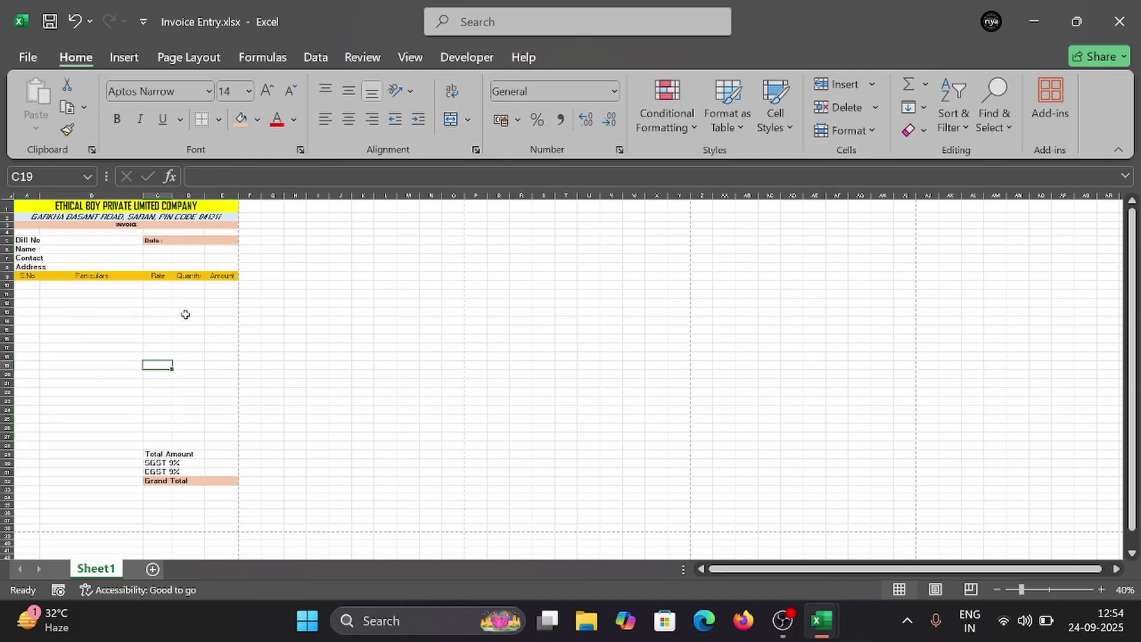
key("ctrl+p")
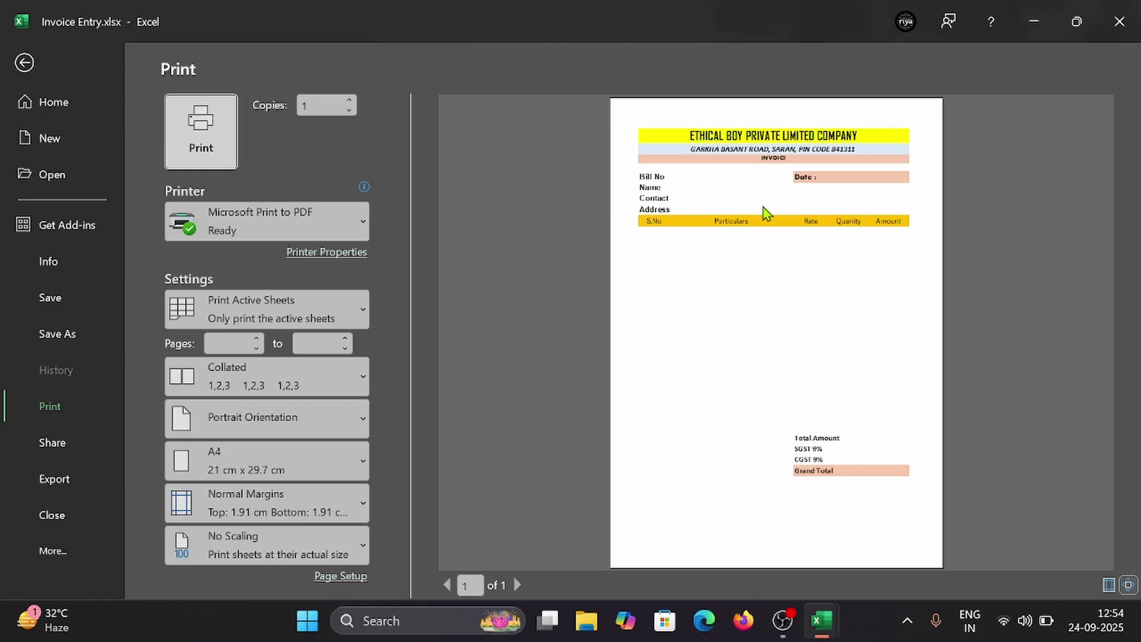
key("Escape")
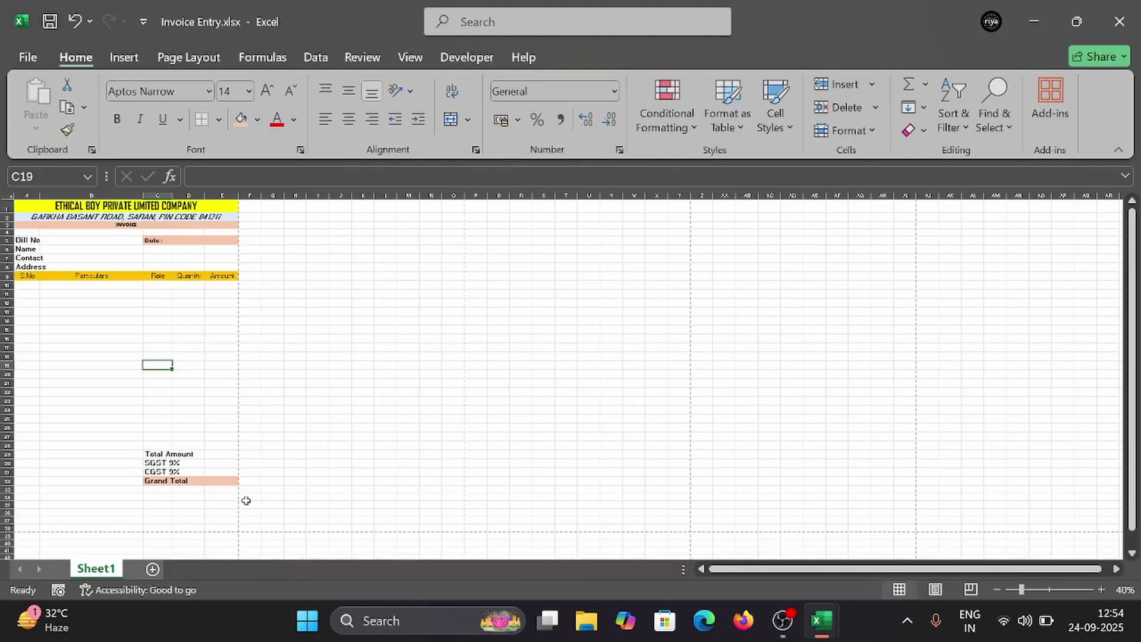
Step: Start typing 'Authorized' into C36 below the totals block
left_click(192, 497)
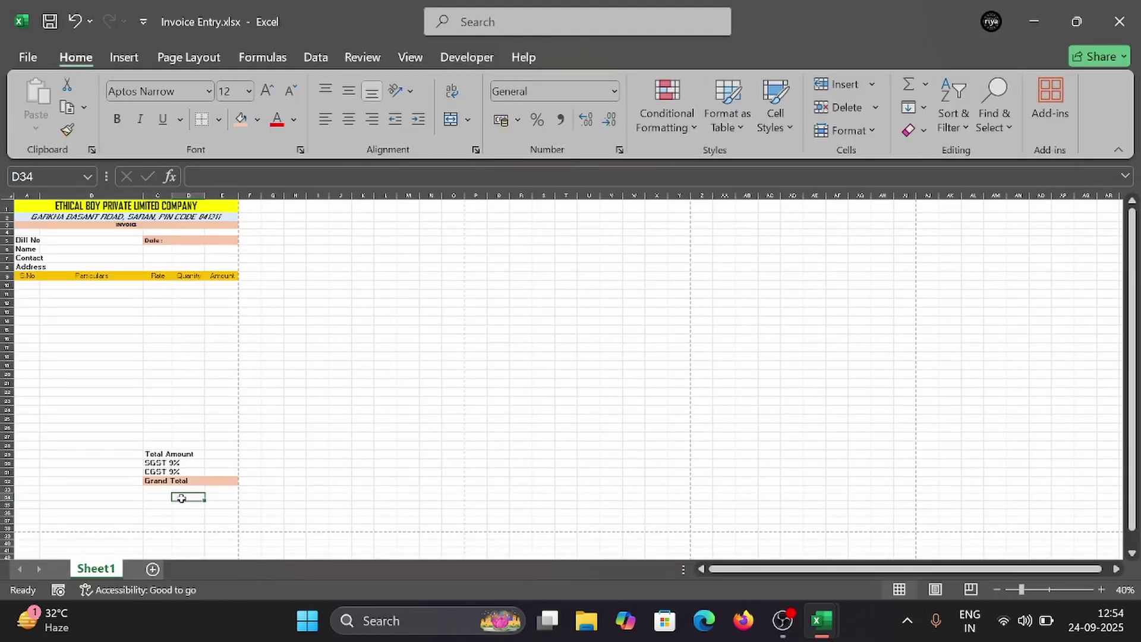
left_click(153, 505)
left_click(156, 514)
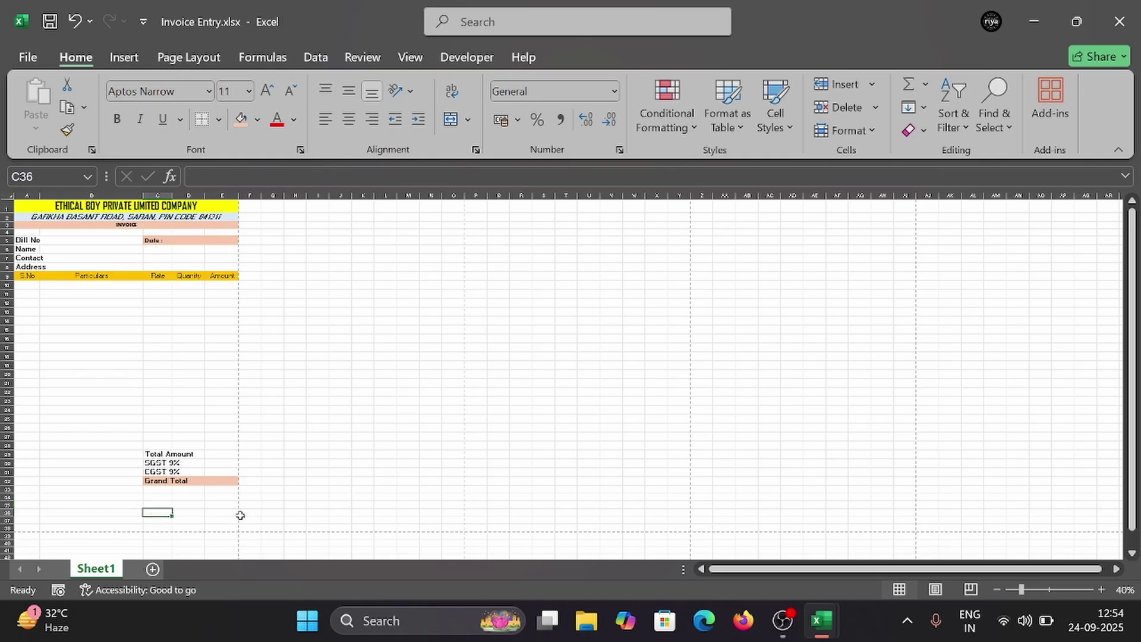
type("Authorized")
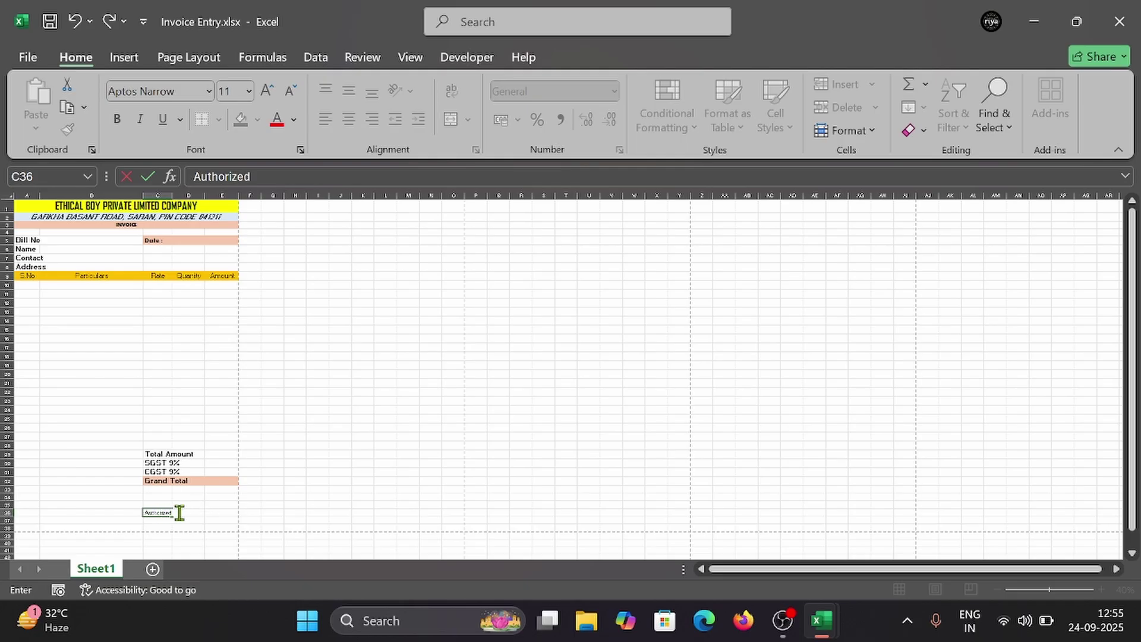
Step: Finish the 'Authorized' entry in C36 and check it against the reference workbook's signatory line
key("F2")
mouse_move(838, 632)
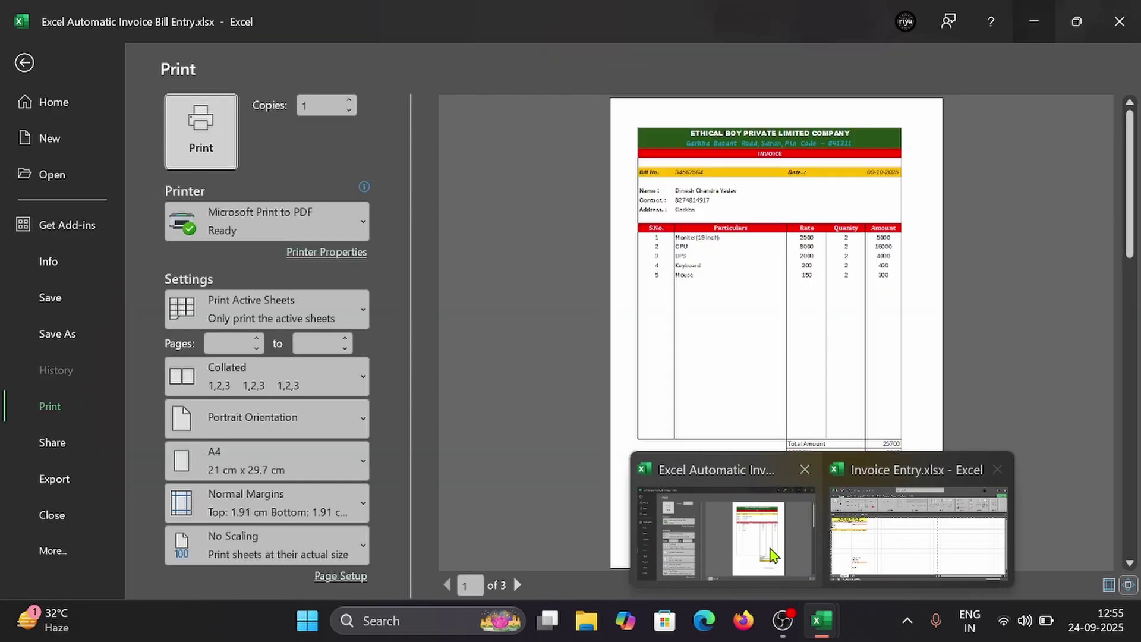
left_click(771, 555)
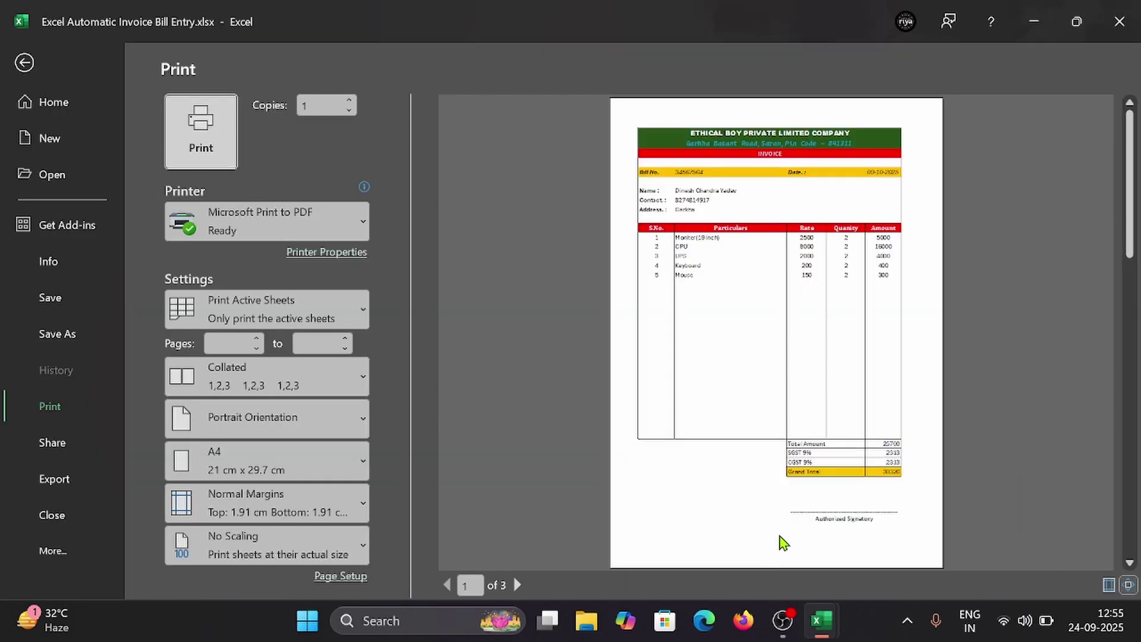
left_click(23, 62)
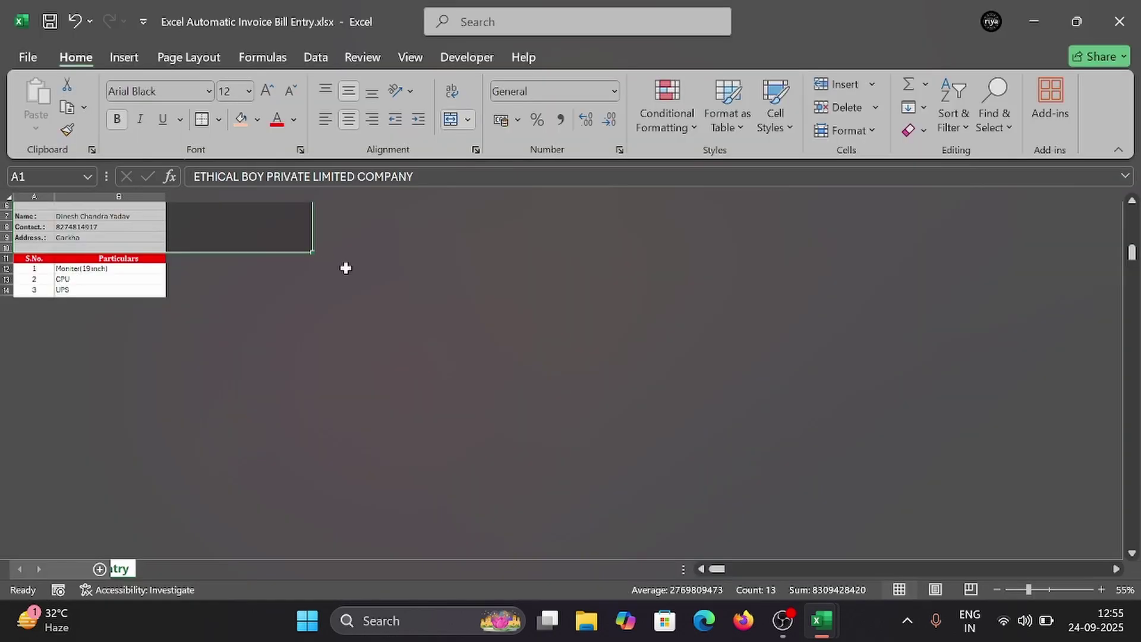
scroll(303, 542, "down", 4)
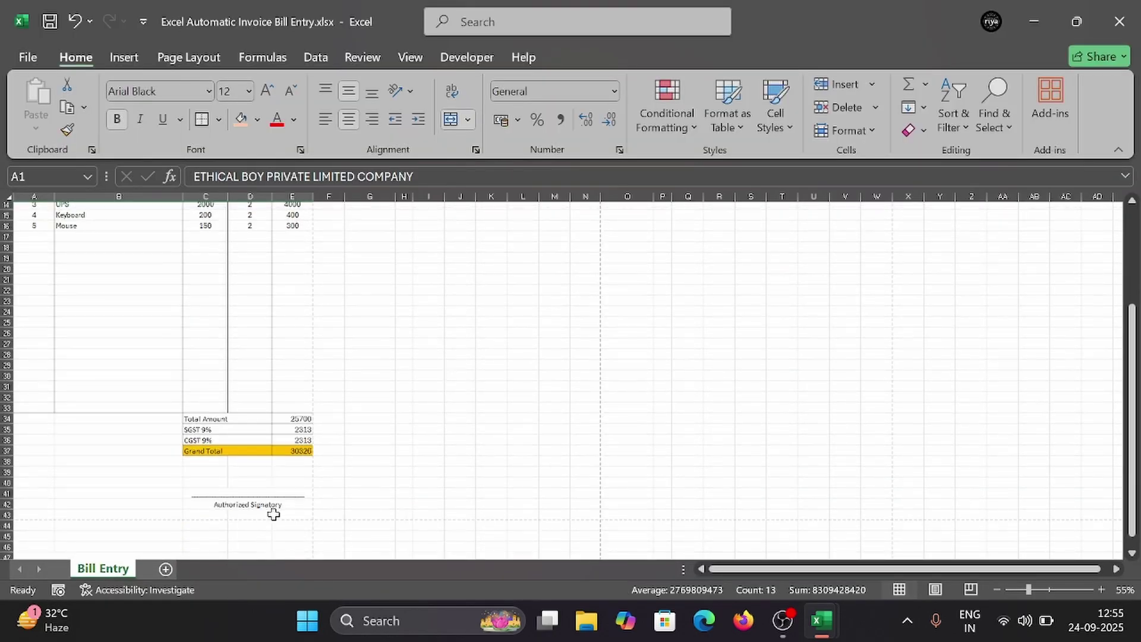
left_click(1033, 22)
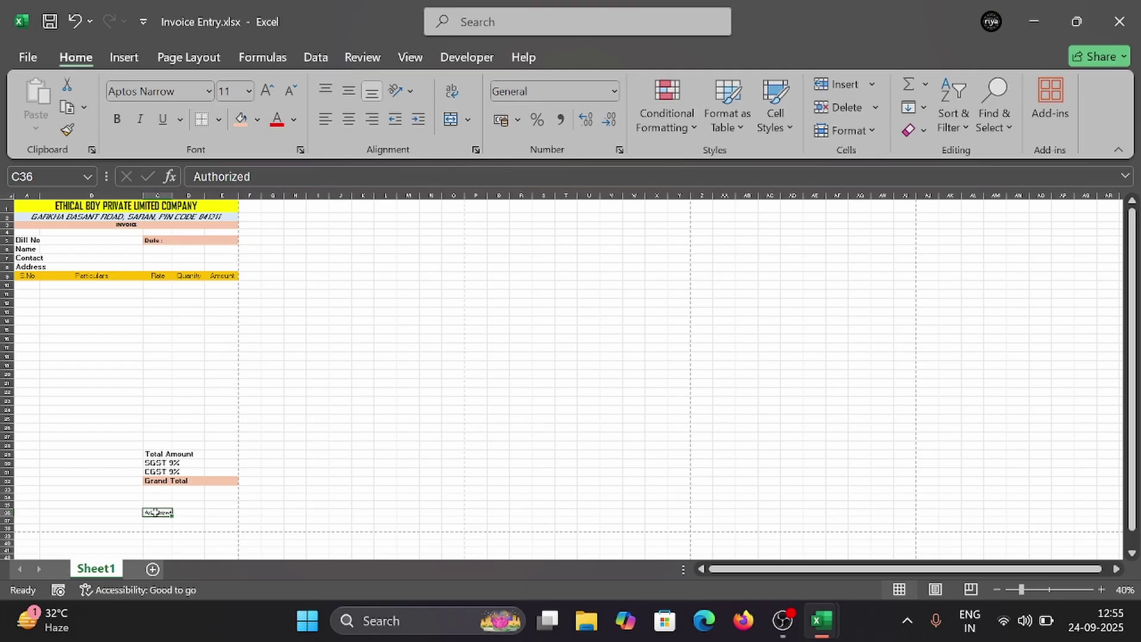
Step: Merge C36 through E36 and change the label to 'Authorized Signatory'
left_click_drag(156, 512, 228, 514)
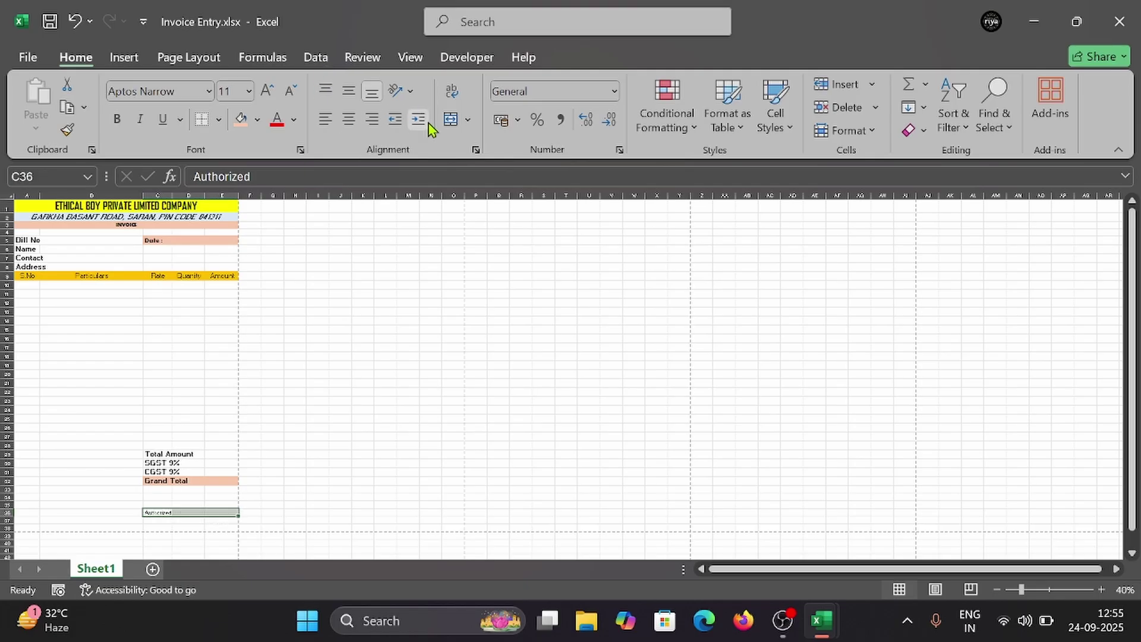
left_click(468, 120)
left_click(523, 173)
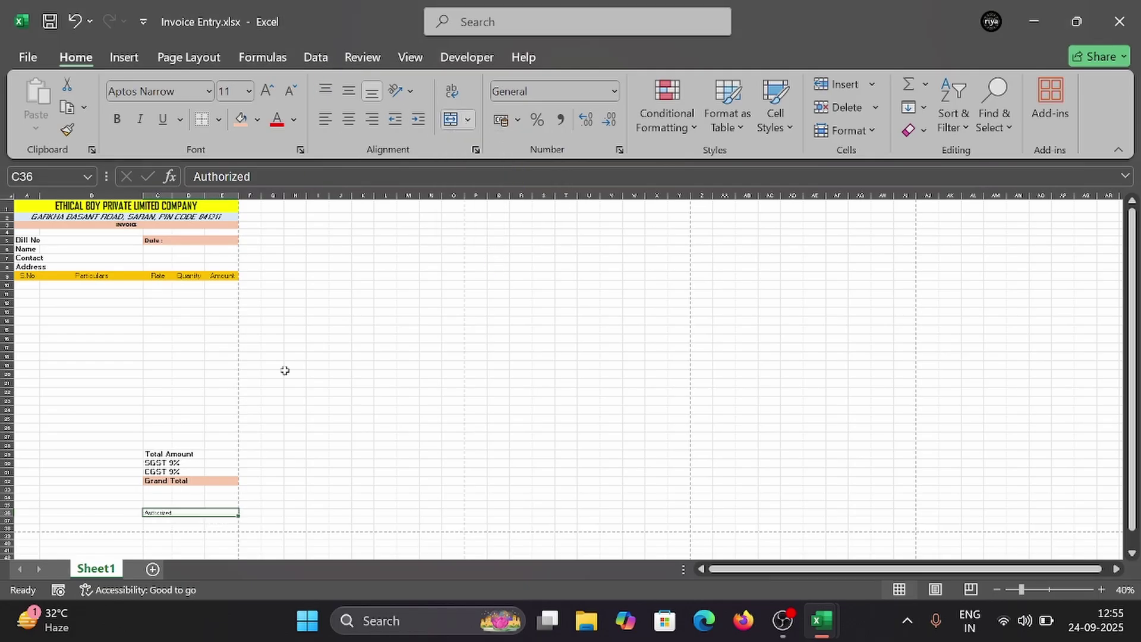
double_click(181, 512)
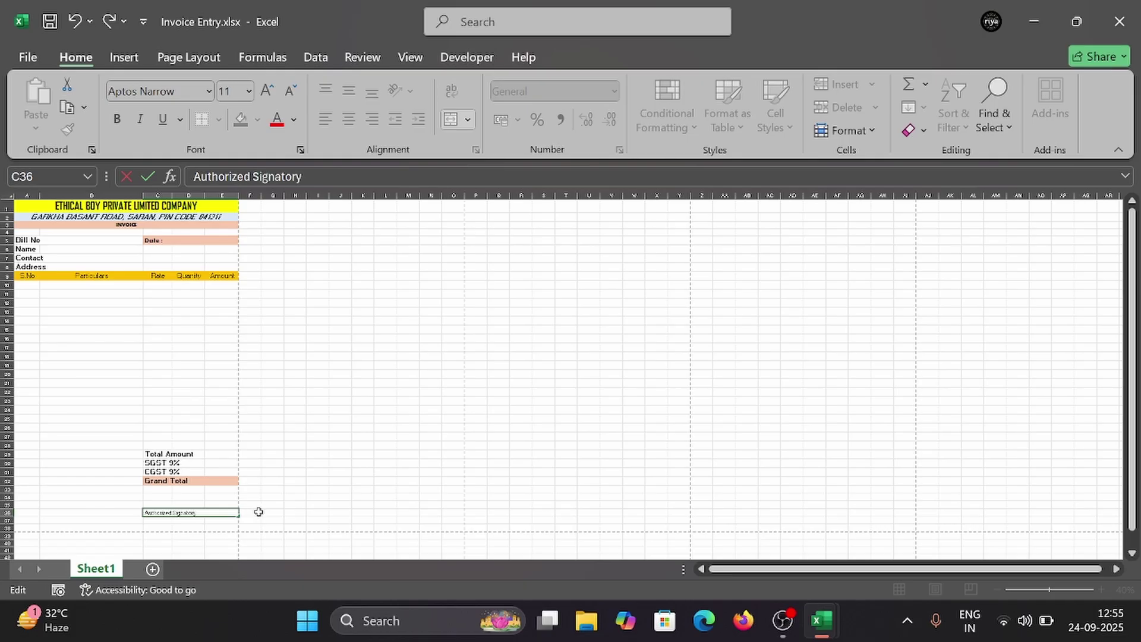
left_click(254, 502)
Step: Set the Authorized Signatory label to font size 14 and move it into C37
left_click(198, 515)
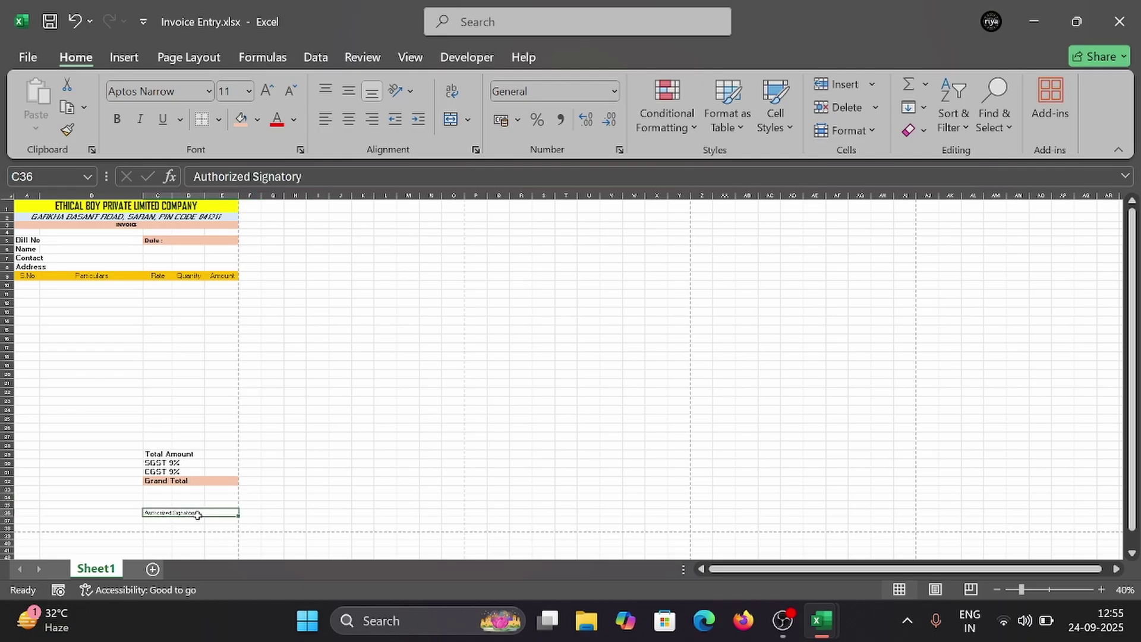
left_click(250, 92)
left_click(231, 225)
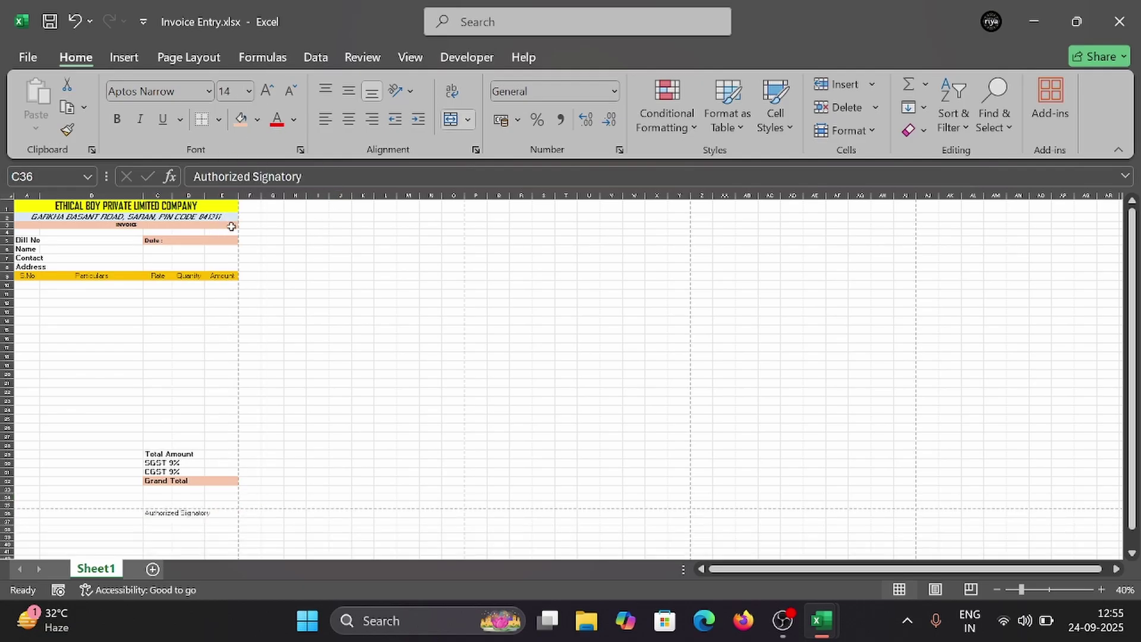
scroll(218, 523, "down", 1)
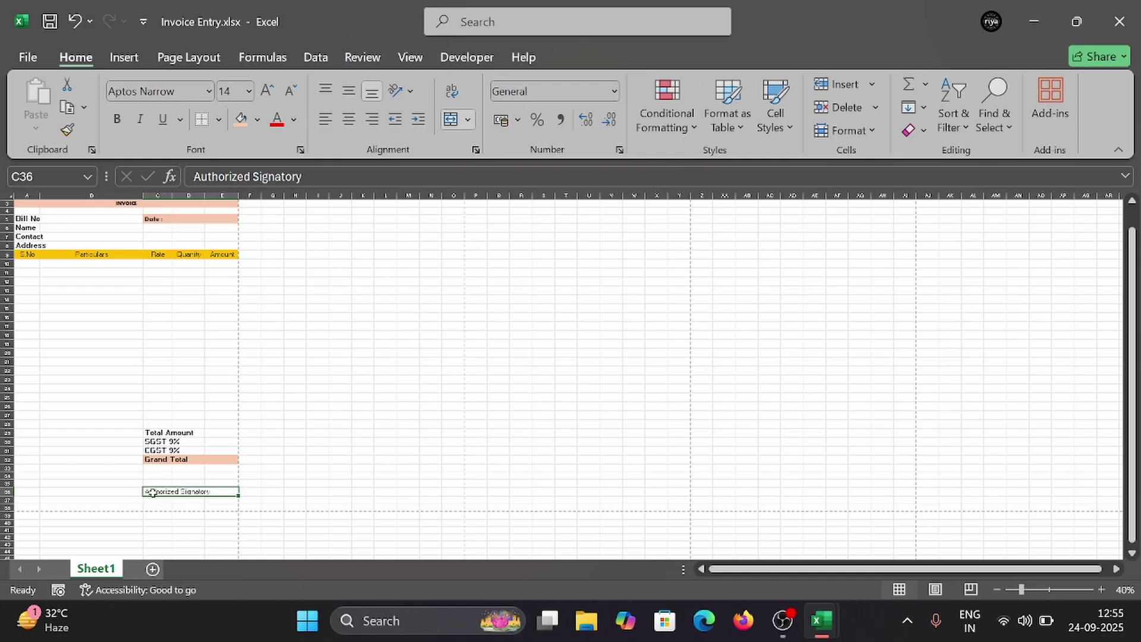
key("ctrl+c")
left_click(153, 499)
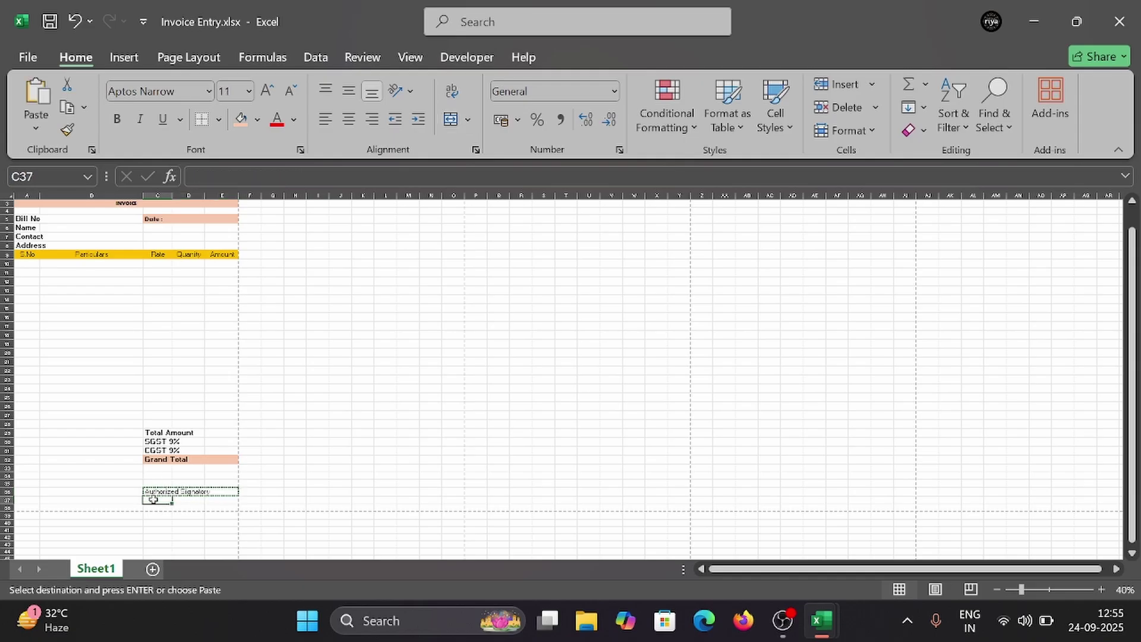
key("ctrl+v")
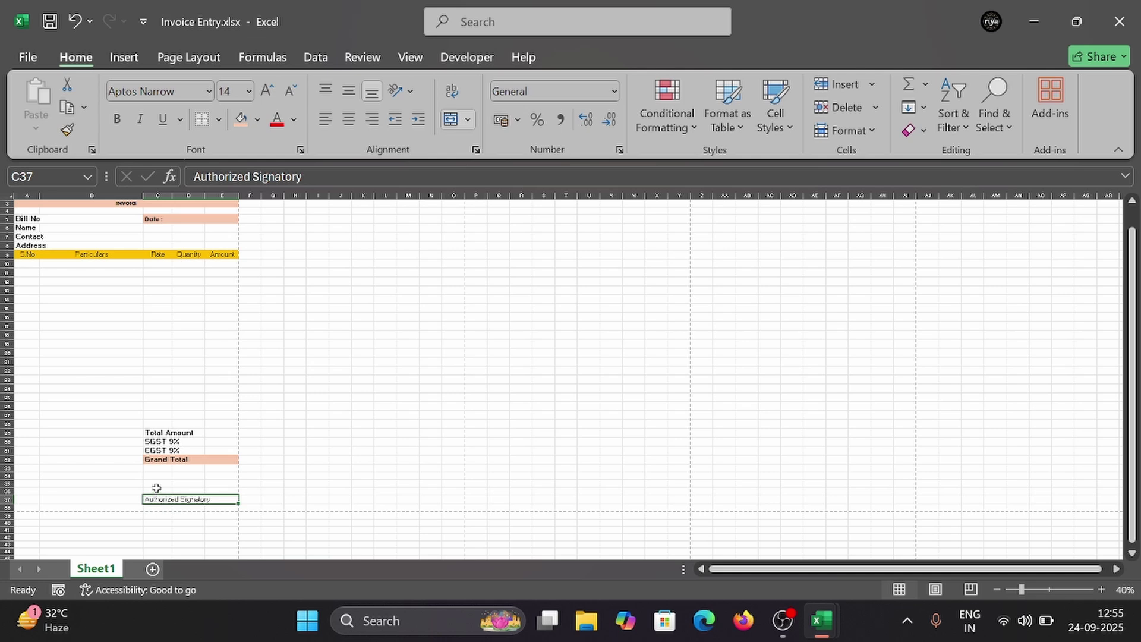
left_click(156, 484)
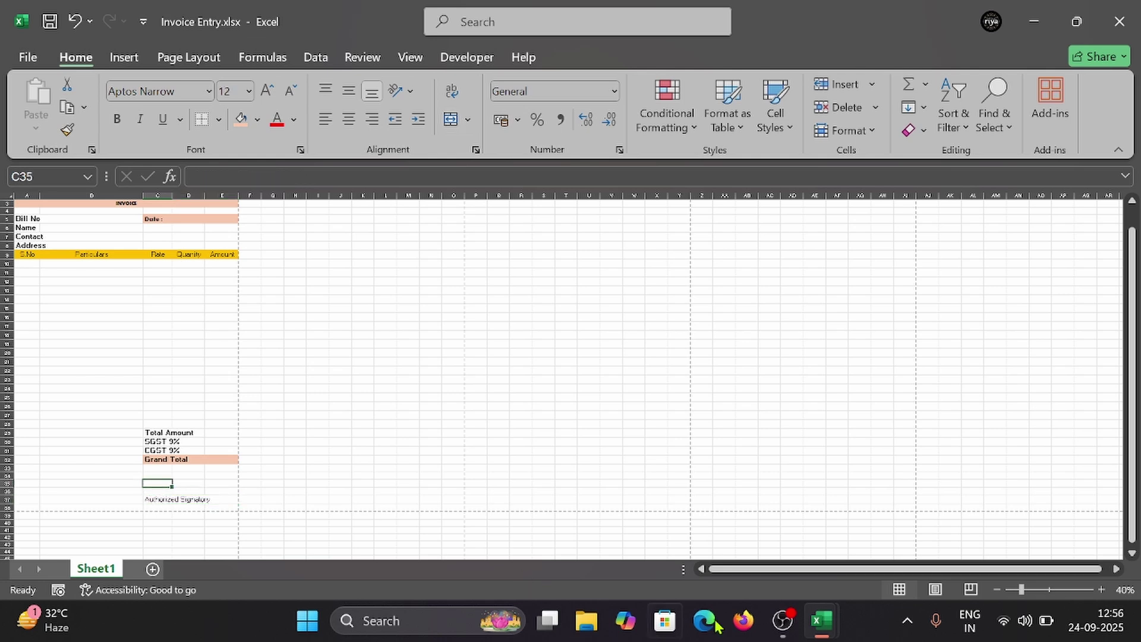
Step: After checking the reference workbook, merge C36:E36 and try an underscore line, then undo it
mouse_move(823, 632)
left_click(742, 553)
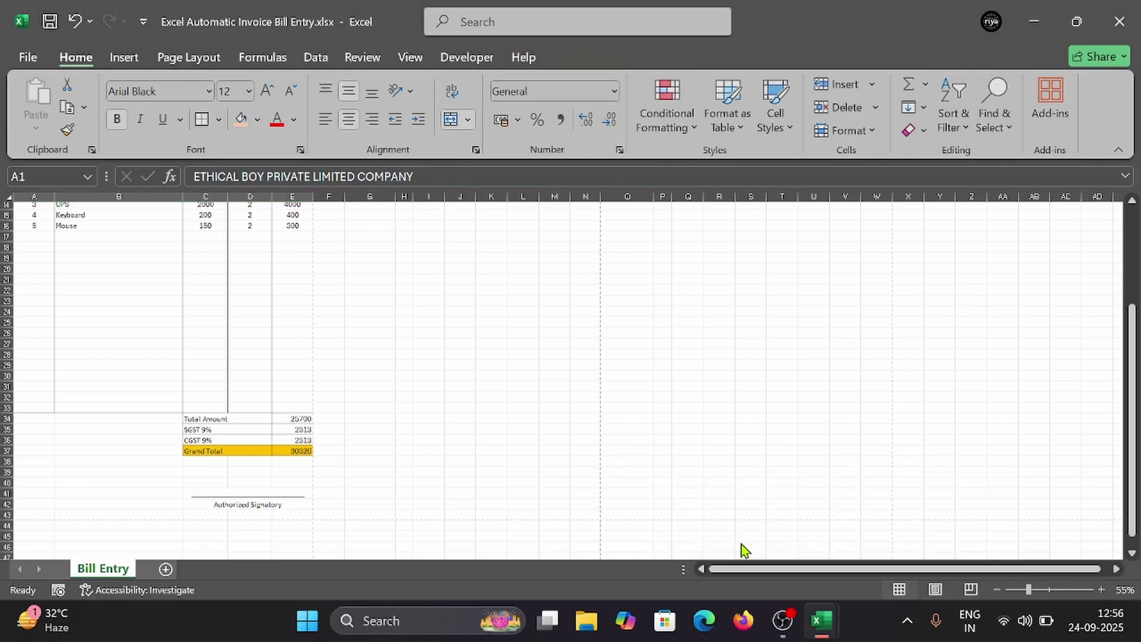
left_click(1034, 23)
left_click(167, 491)
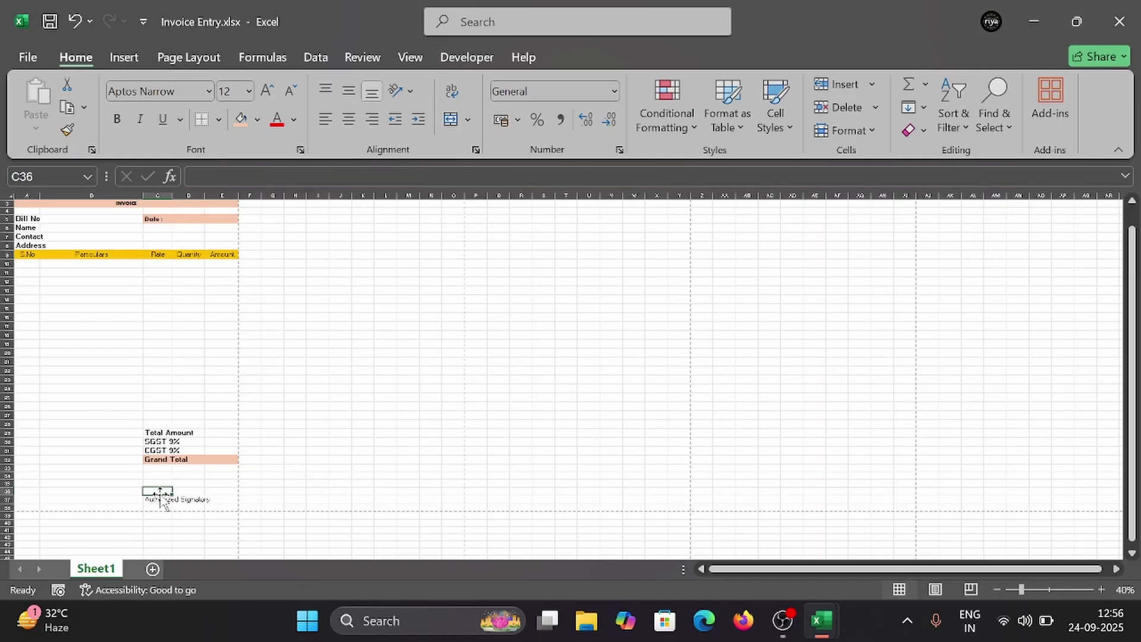
mouse_move(172, 492)
left_mouse_down()
mouse_move(202, 501)
mouse_move(226, 490)
left_mouse_up()
left_click(169, 492)
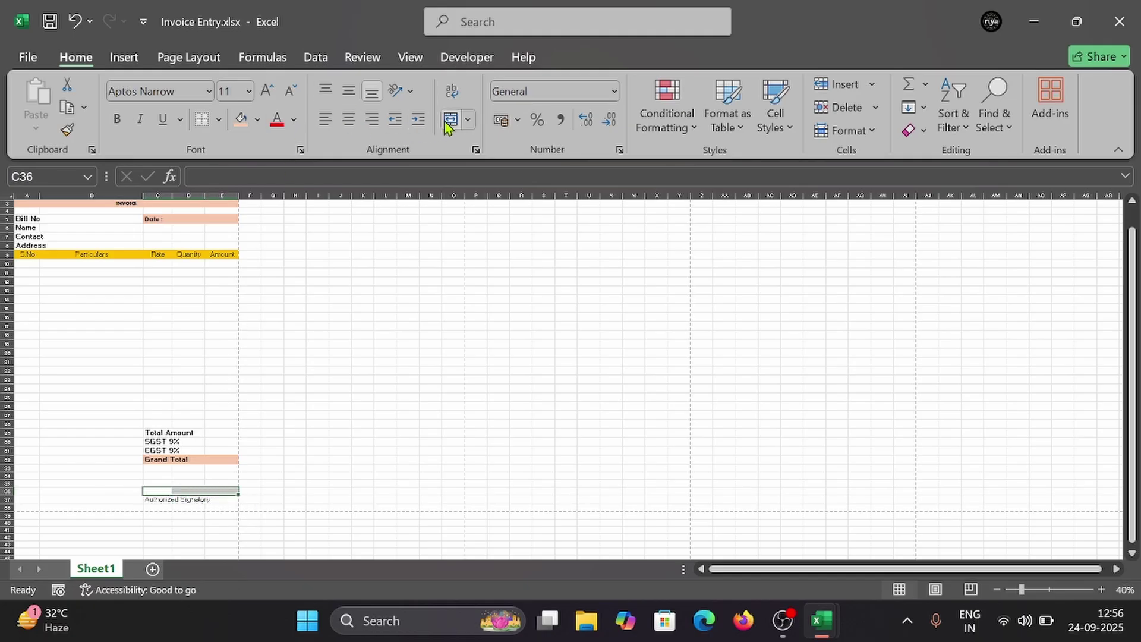
left_click(467, 120)
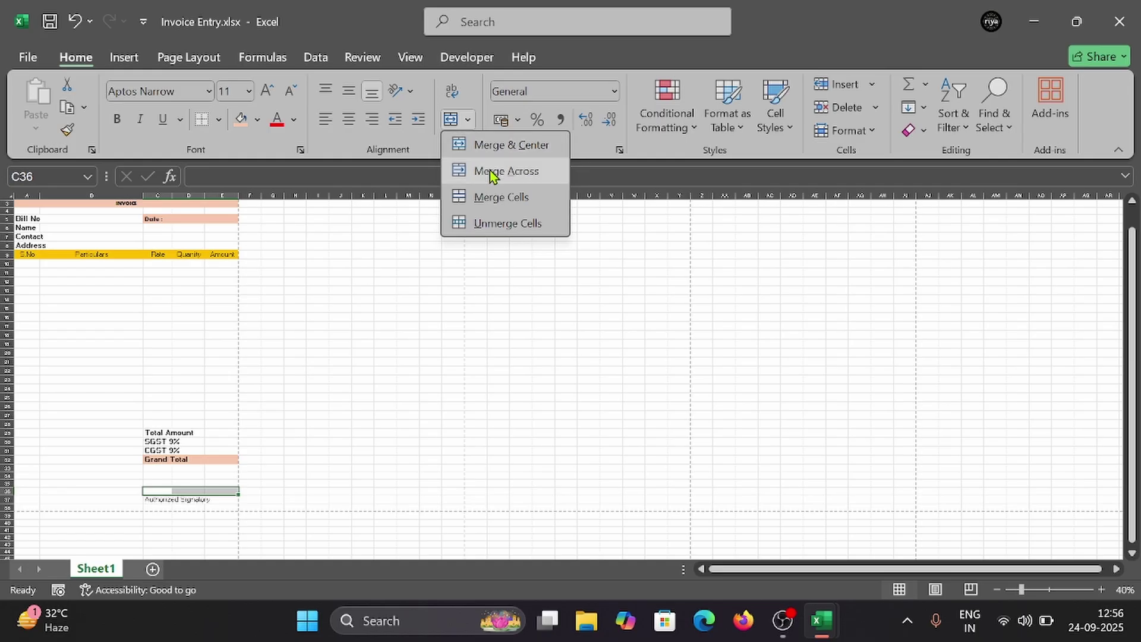
left_click(505, 171)
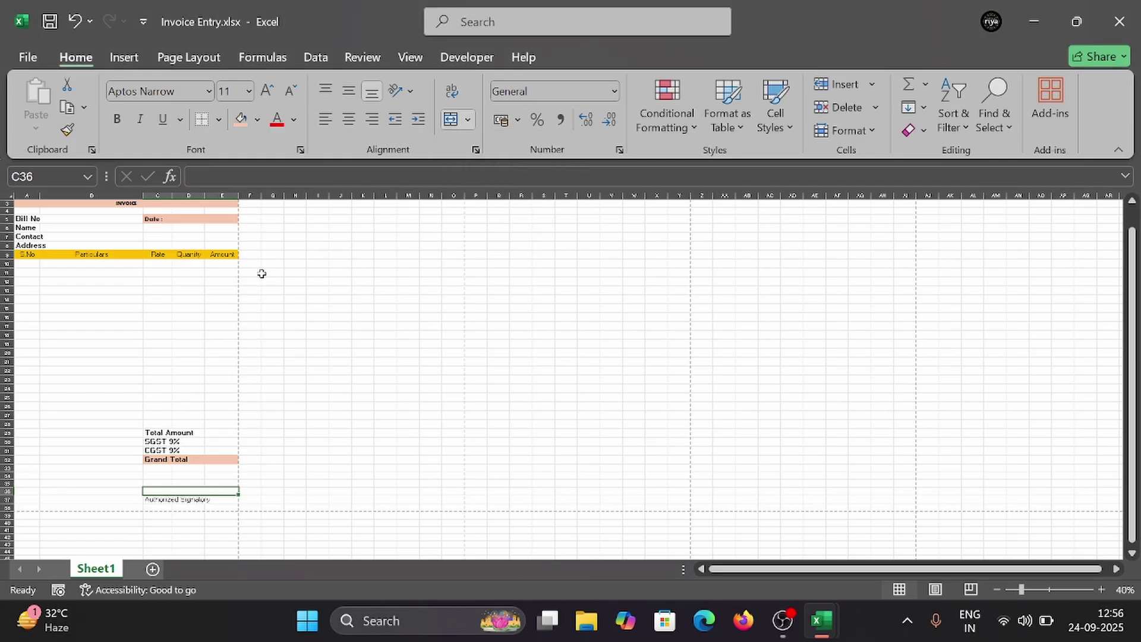
type("_____________________")
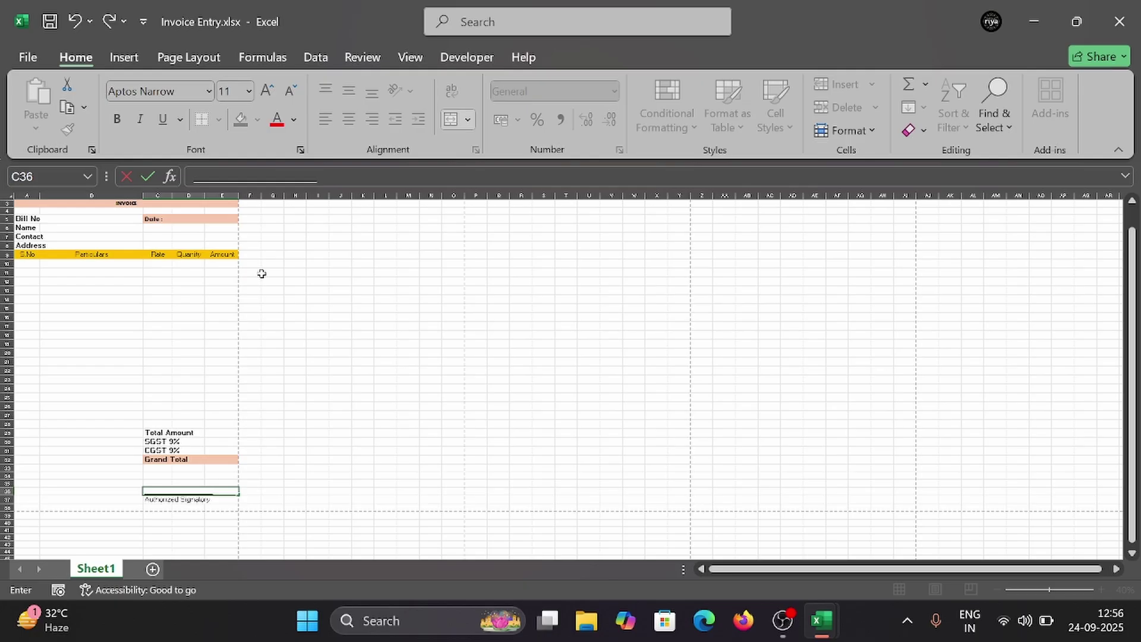
key("ctrl+z")
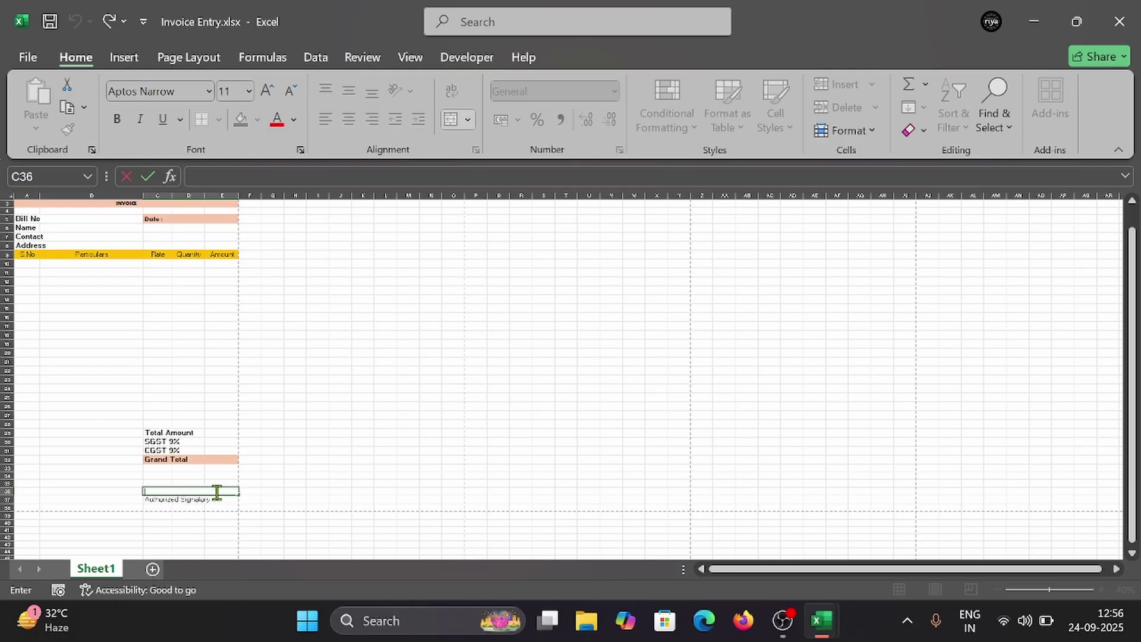
left_click(368, 424)
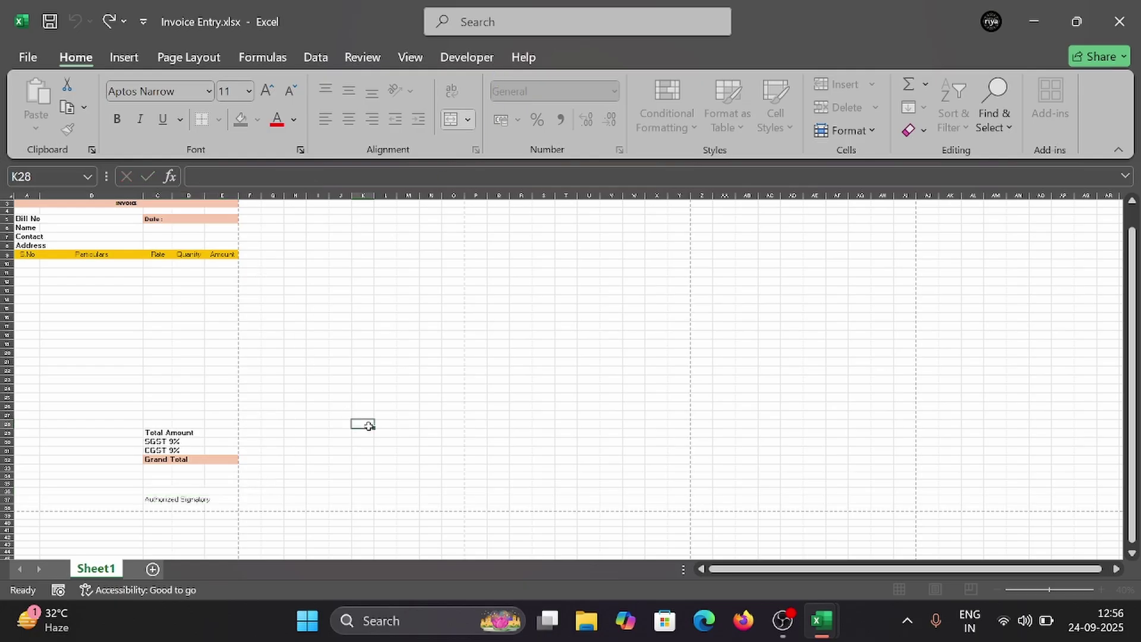
Step: Re-merge C36:E36 with Merge & Center and type an underscore signature line in it
left_click(192, 492)
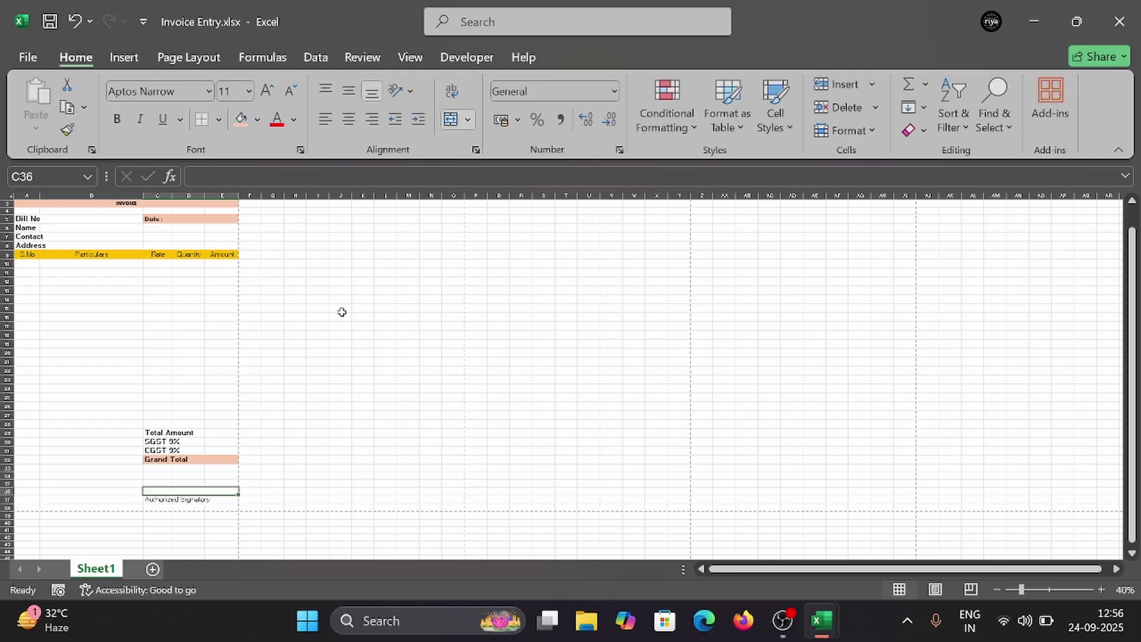
left_click(469, 120)
left_click(521, 147)
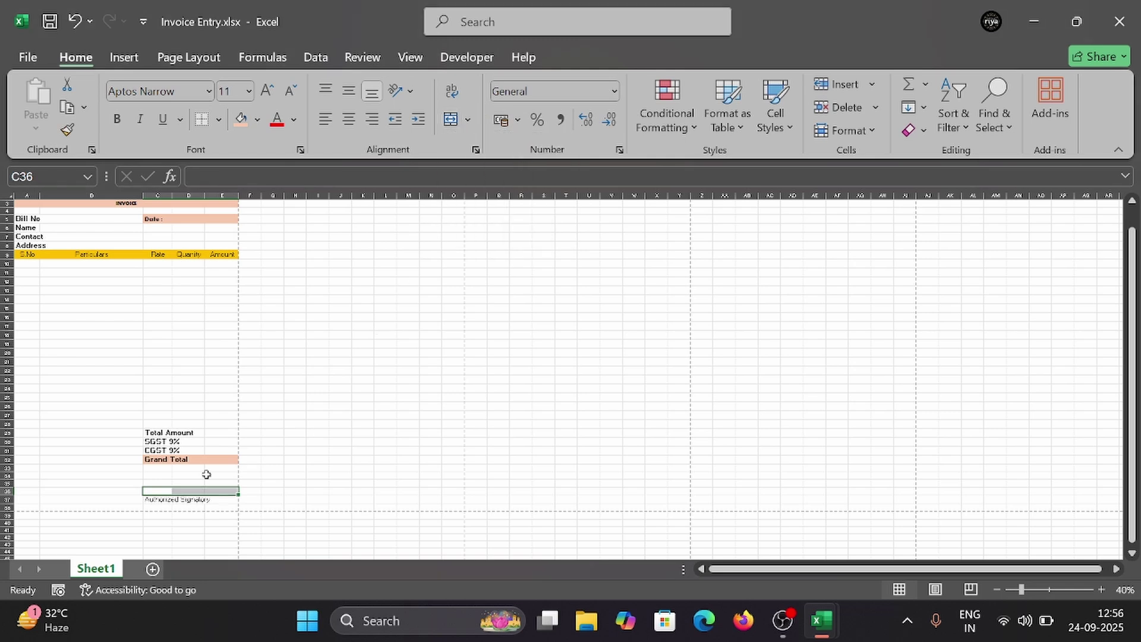
left_click(469, 120)
left_click(506, 147)
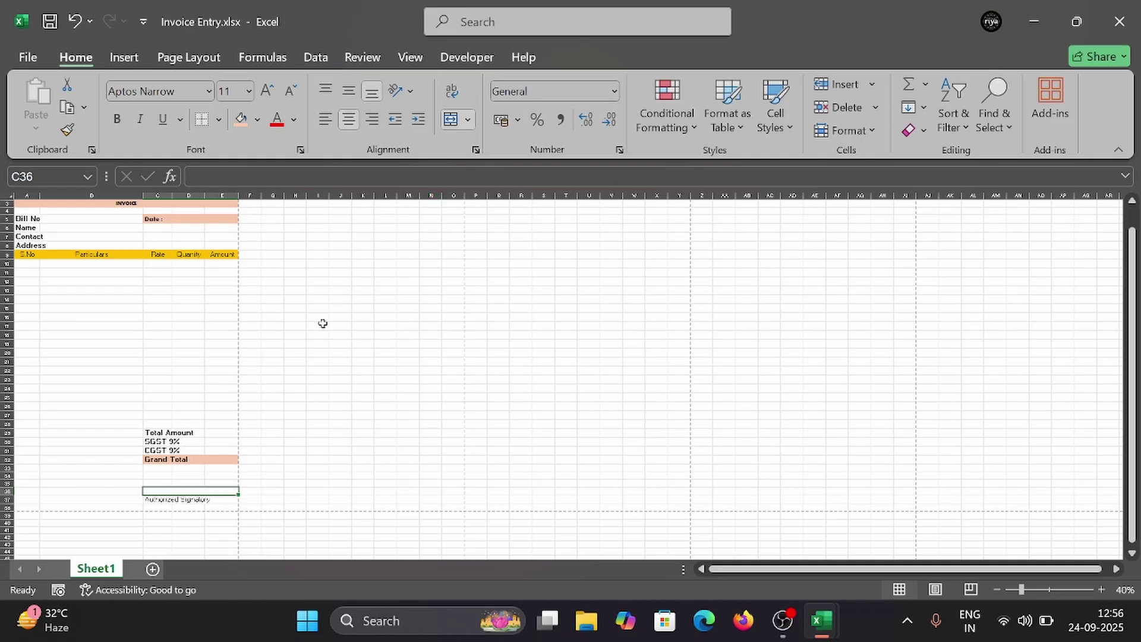
type("________")
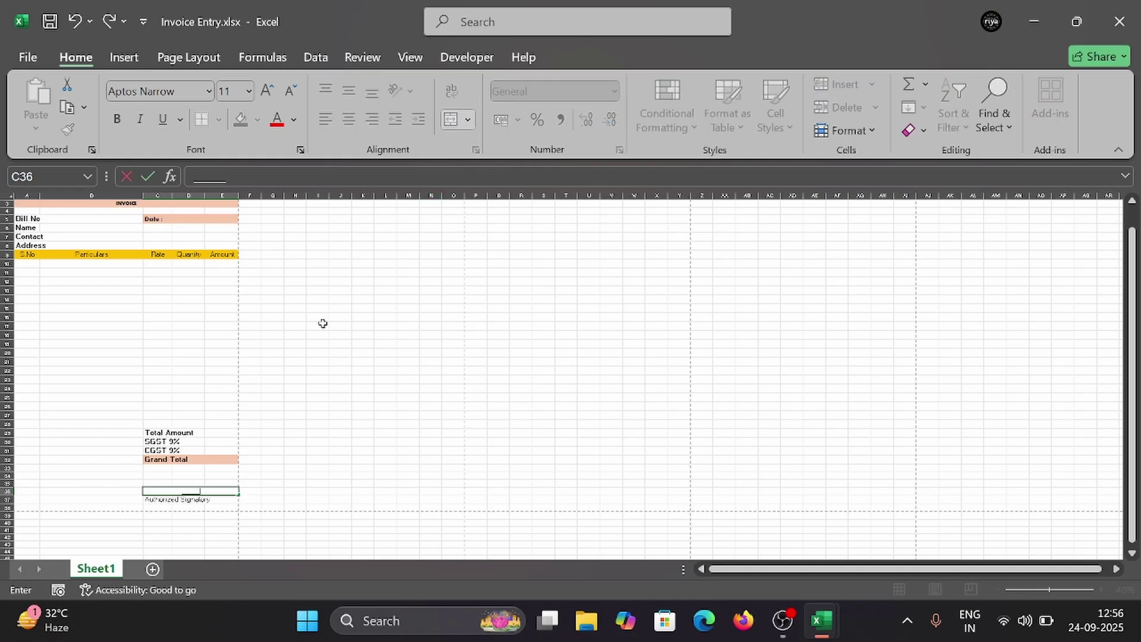
type("__________________________")
left_click(189, 501)
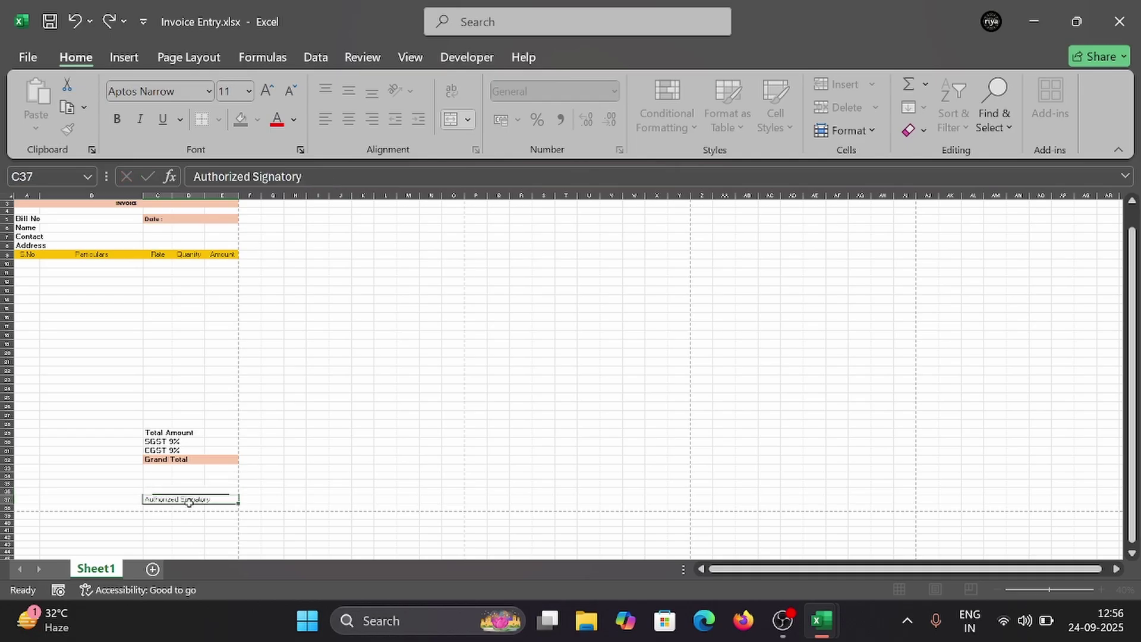
Step: Centre the 'Authorized Signatory' caption in C37
left_click(354, 121)
left_click(350, 394)
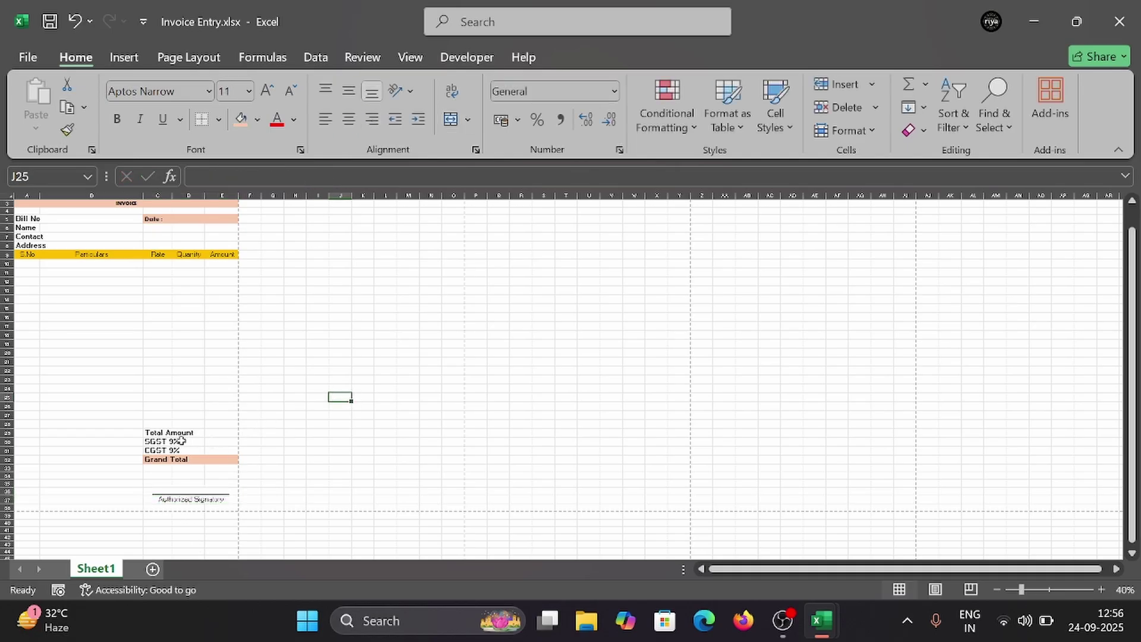
left_click_drag(179, 433, 190, 459)
left_click(208, 443)
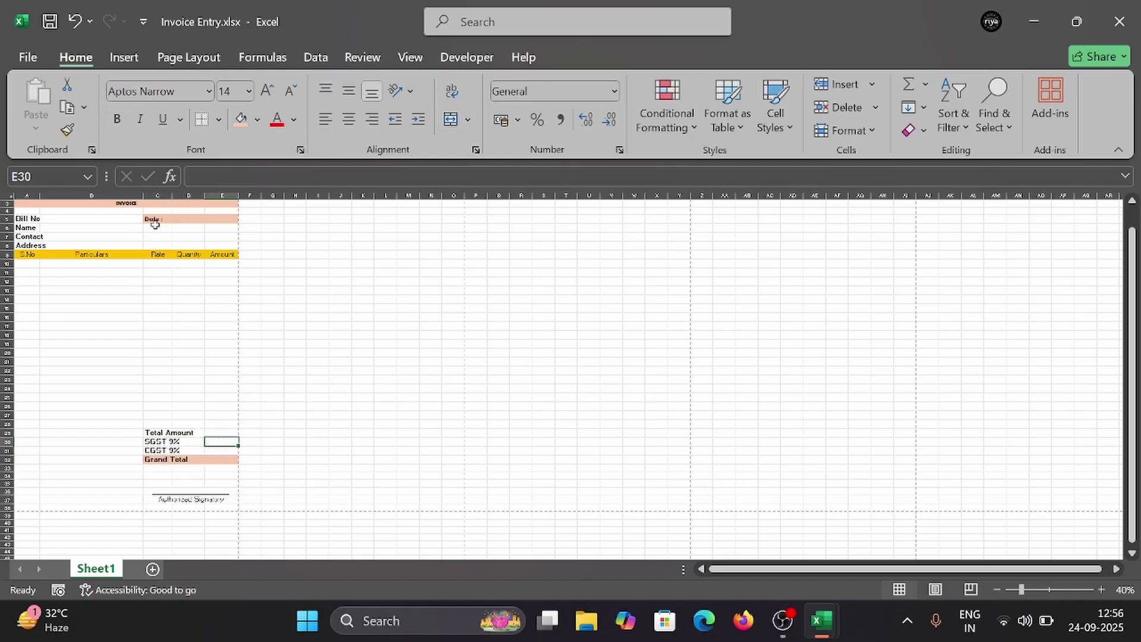
Step: Narrow column B, widen column E to 16.00, and preview the invoice on one A4 page
left_click_drag(141, 200, 132, 200)
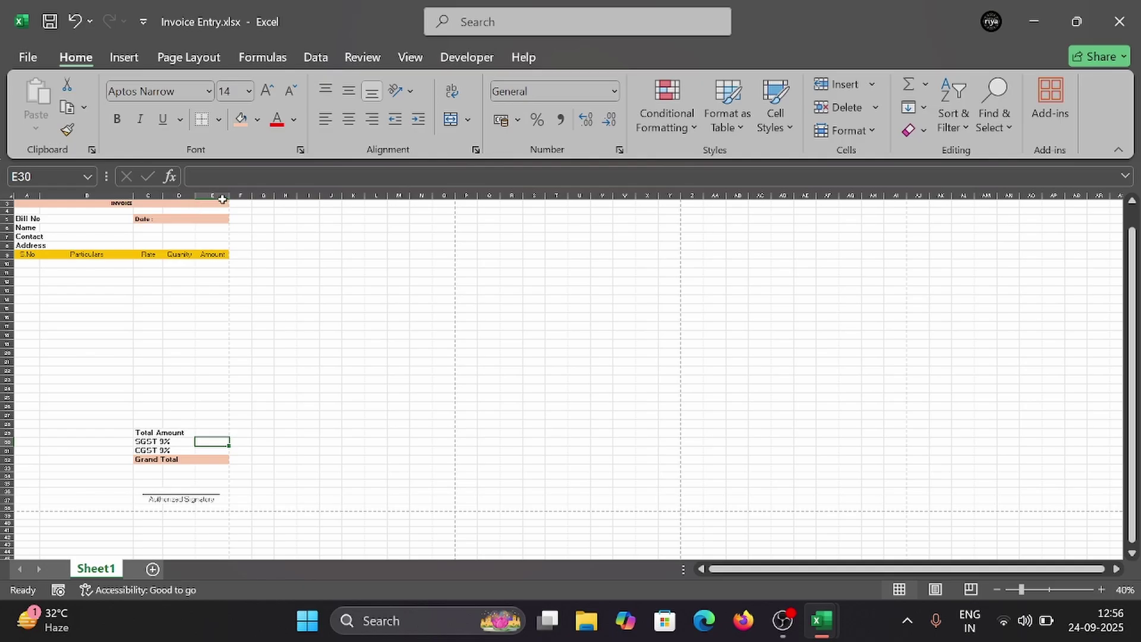
left_click_drag(229, 200, 241, 199)
left_click(211, 368)
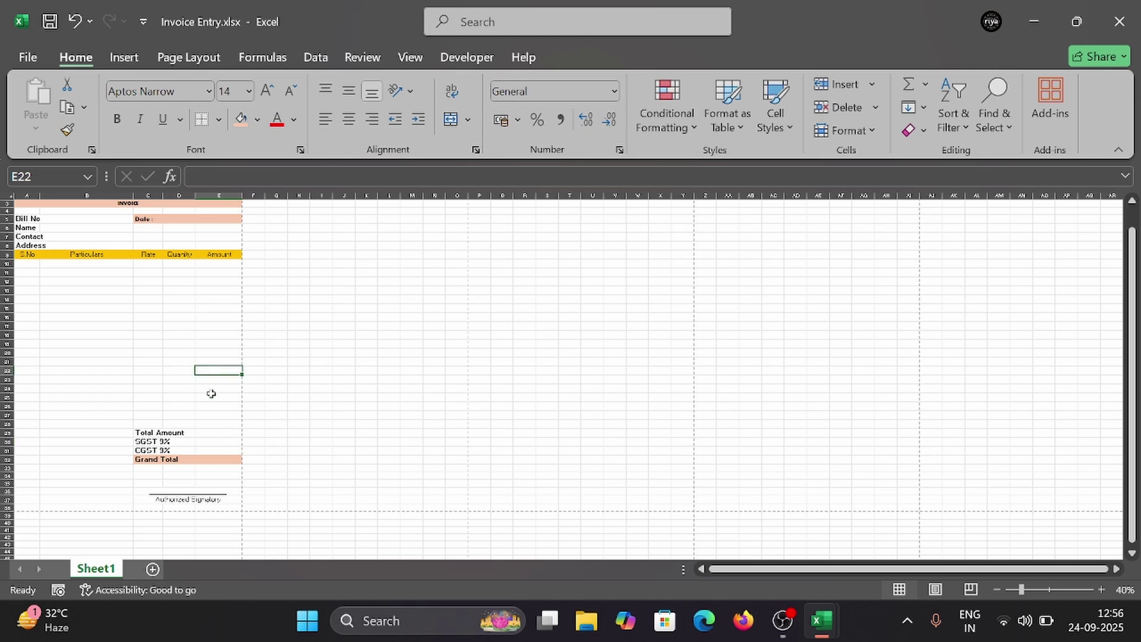
left_click(166, 336)
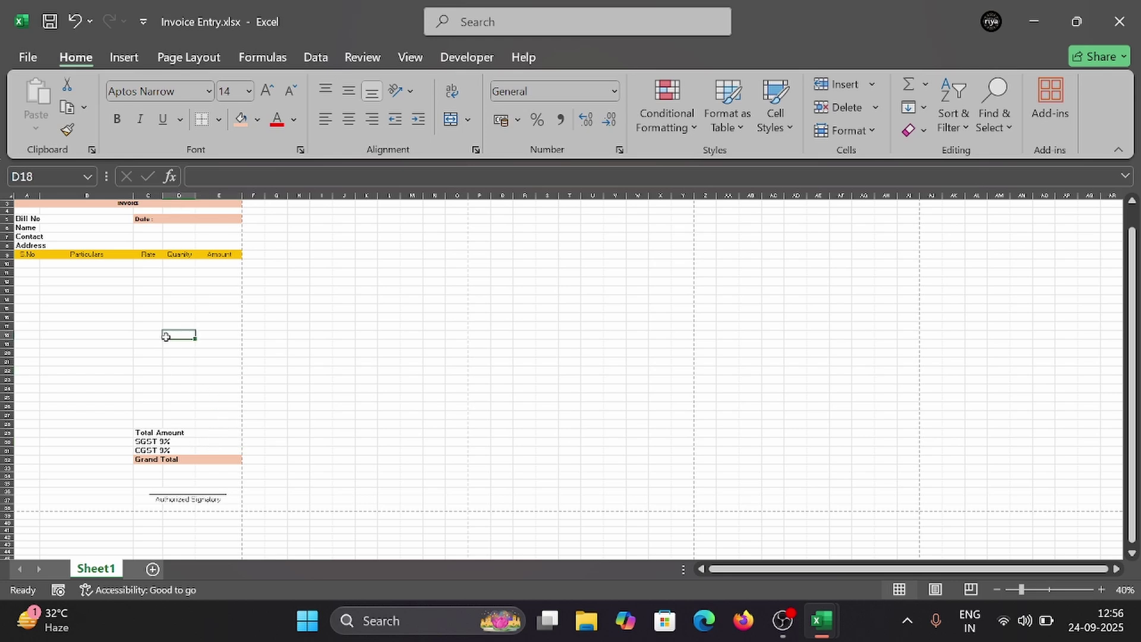
left_click(97, 262)
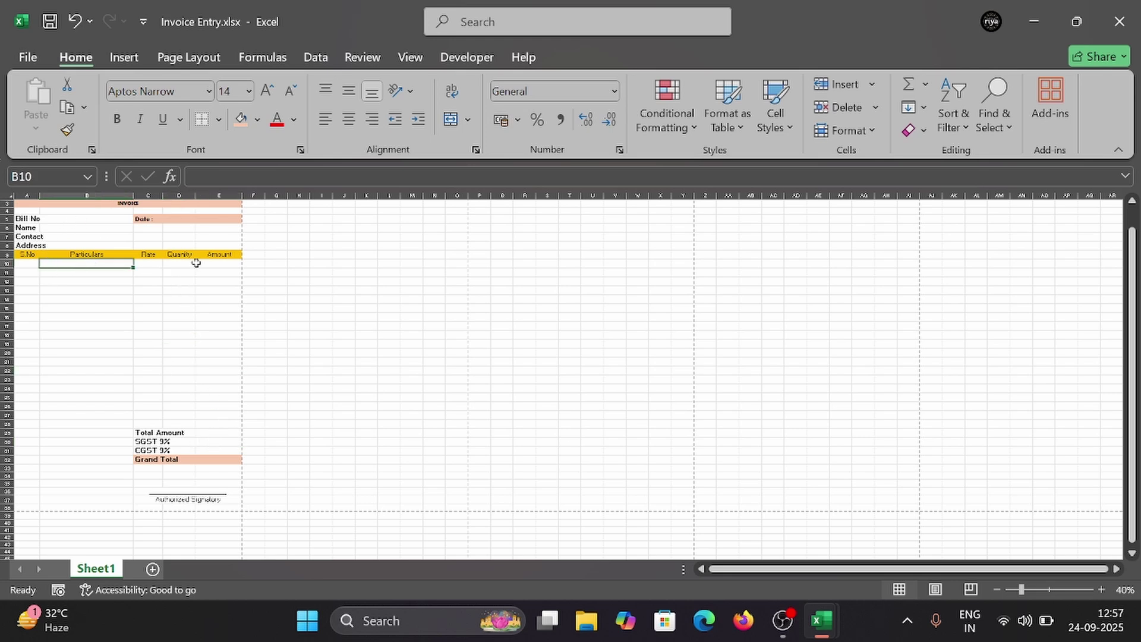
key("ctrl+p")
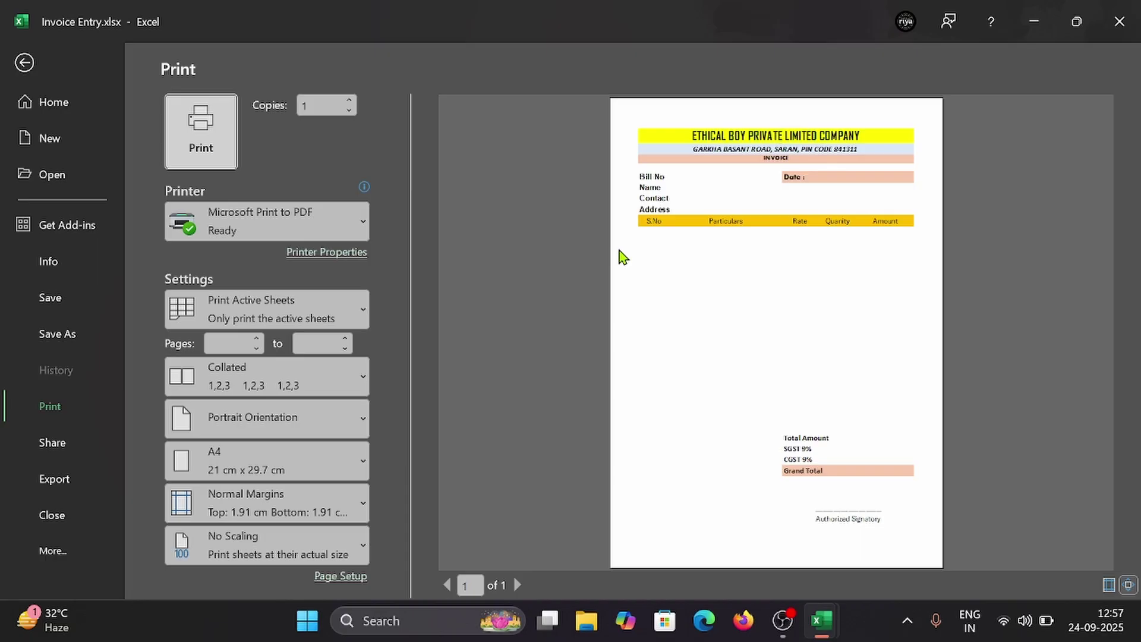
Step: Put an outside border around A1:E28 and check it in the print preview
key("Escape")
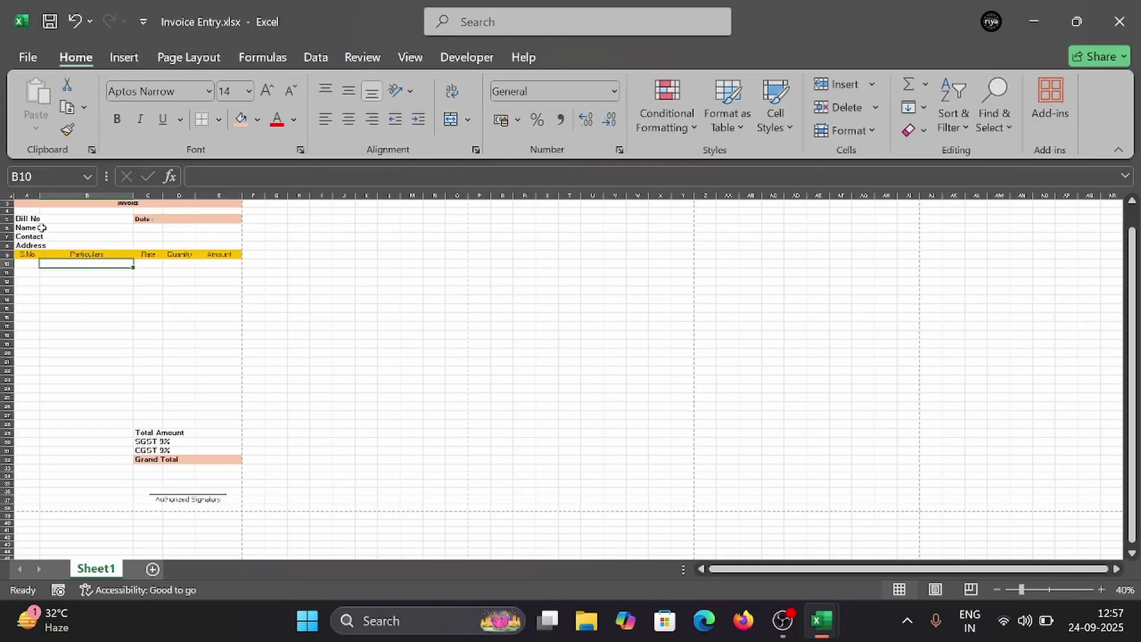
scroll(57, 221, "up", 1)
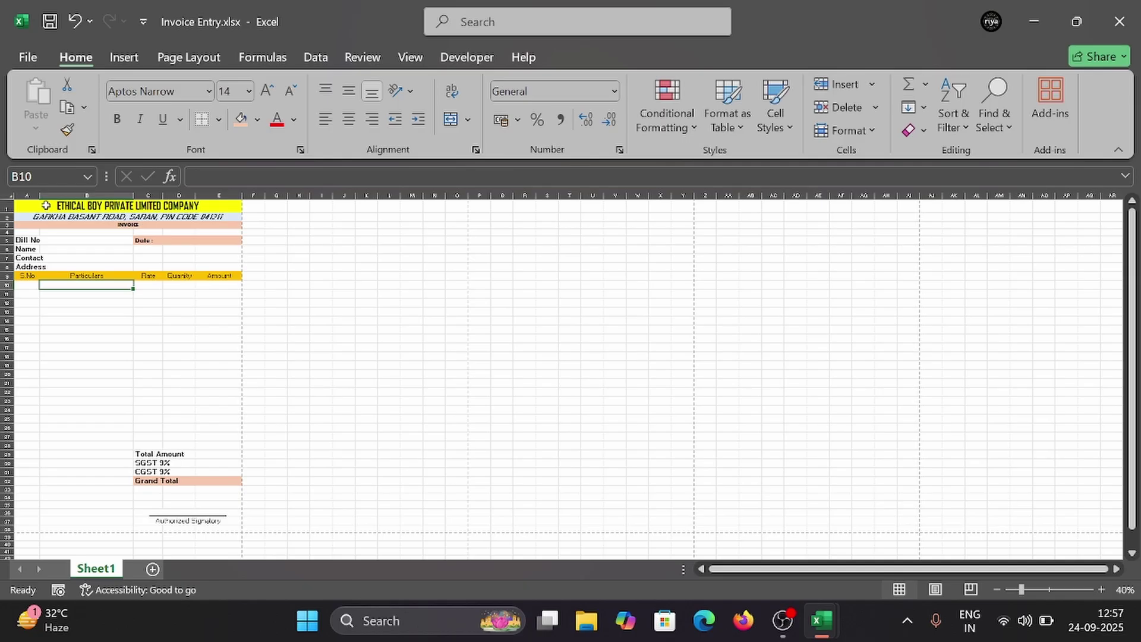
left_click_drag(46, 205, 171, 444)
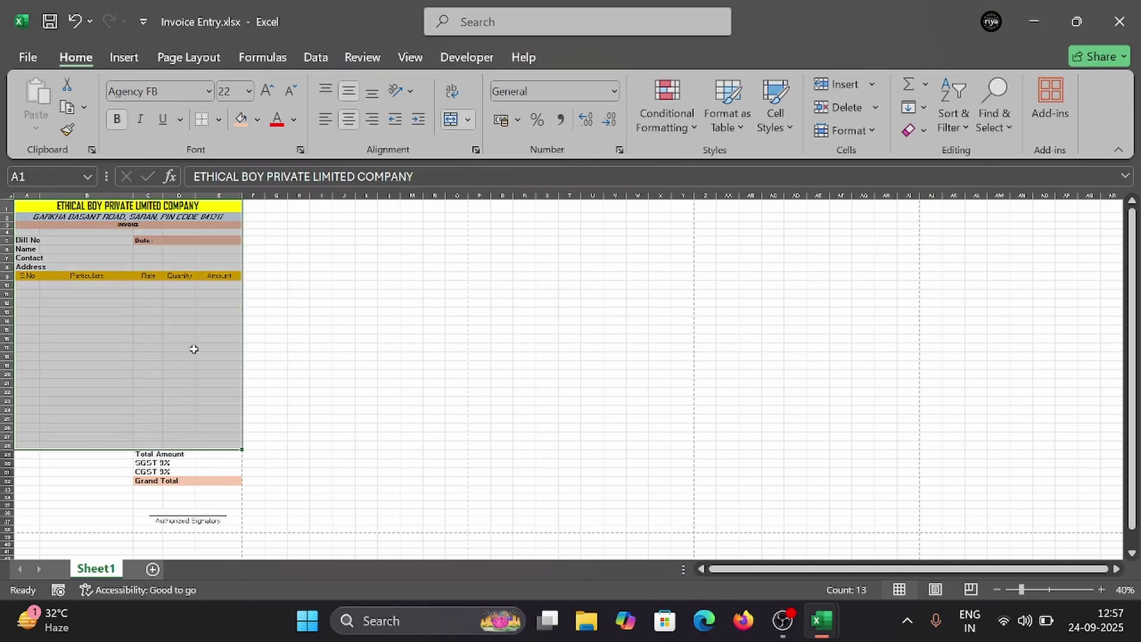
left_click(219, 119)
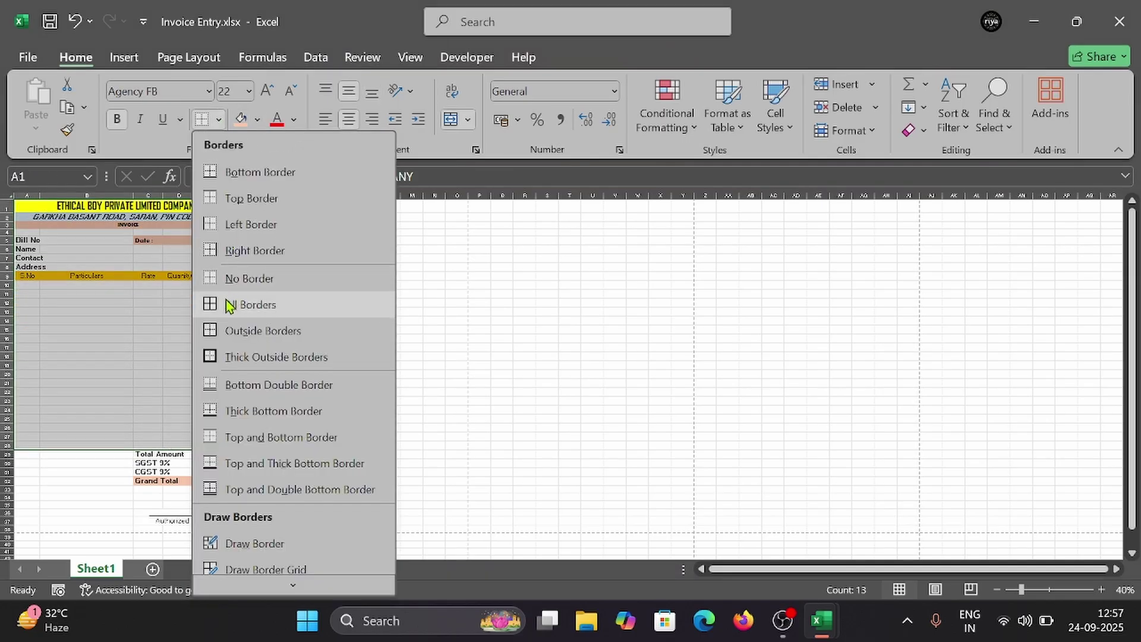
left_click(233, 331)
left_click(156, 418)
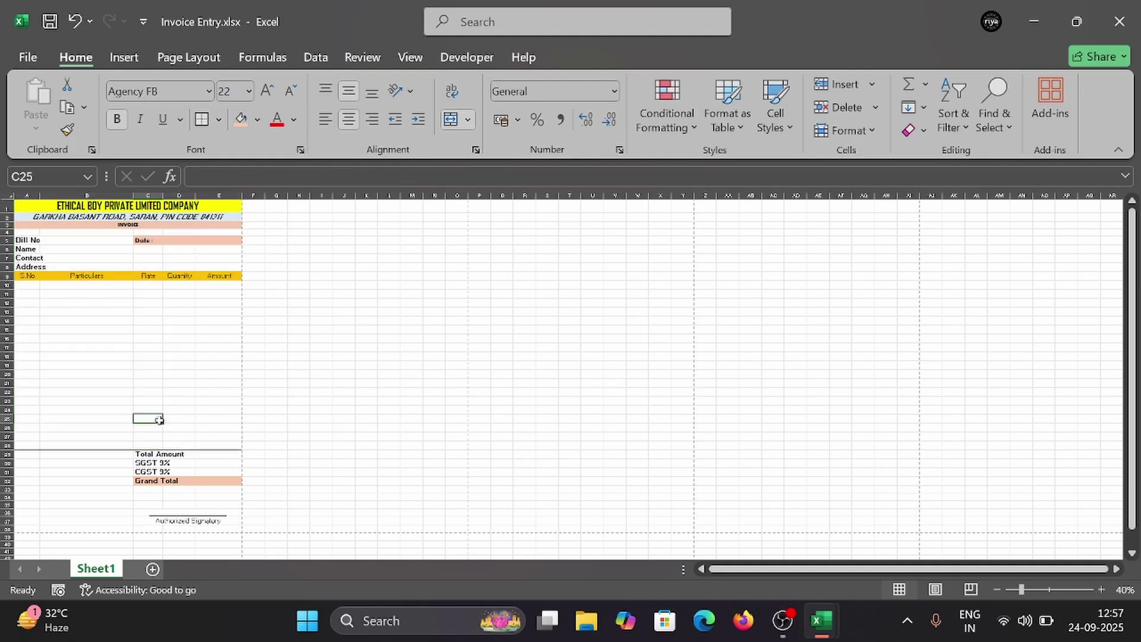
key("ctrl+p")
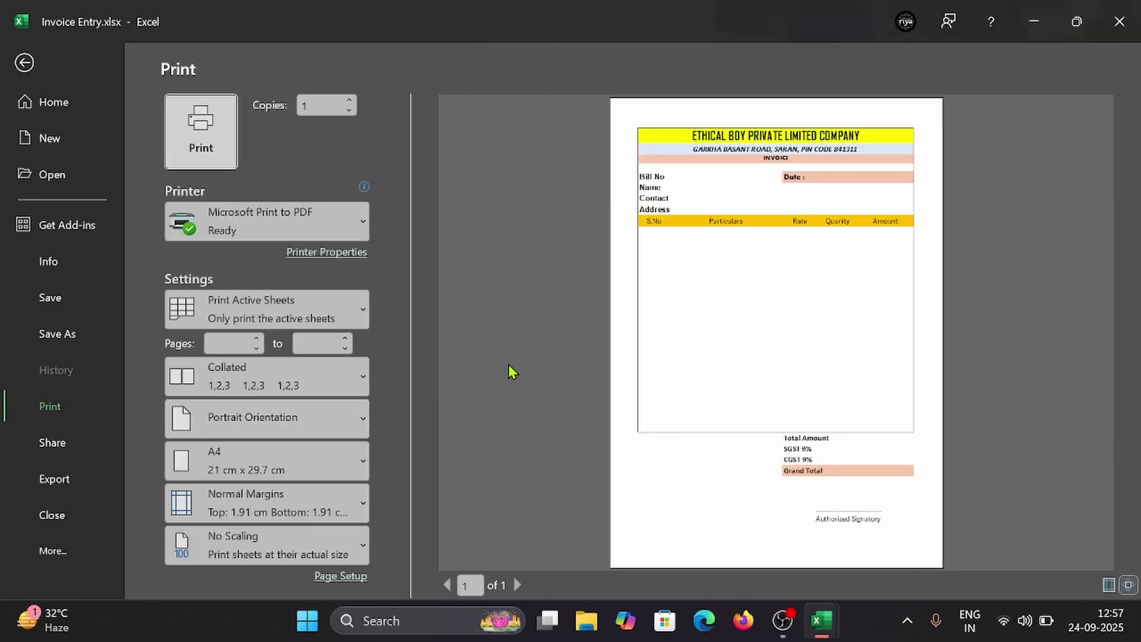
key("Escape")
left_click_drag(149, 454, 236, 482)
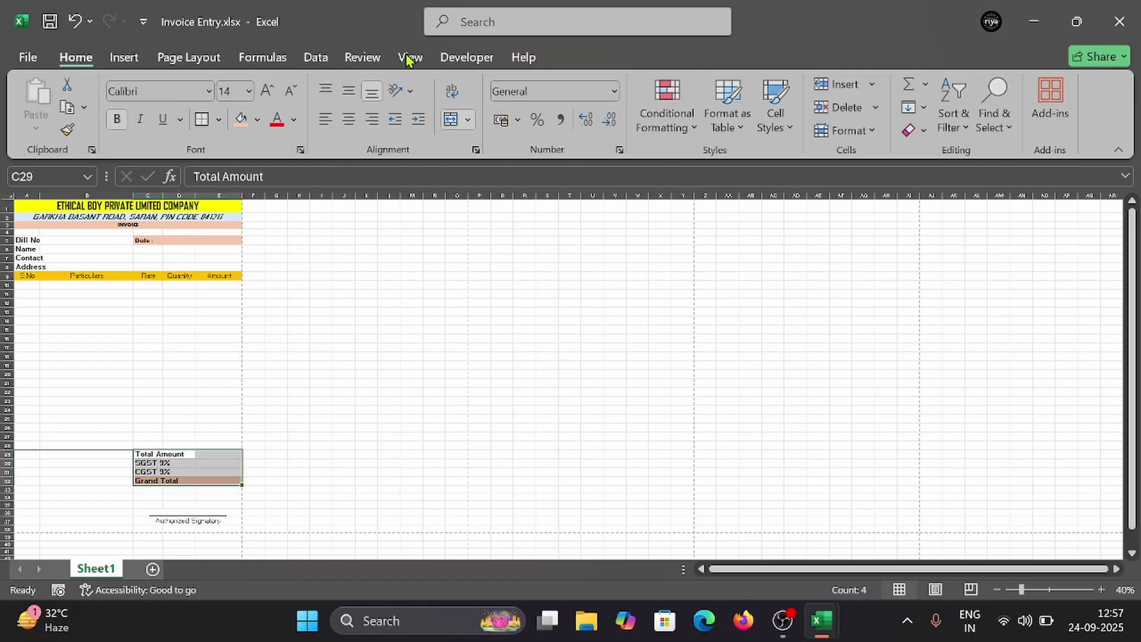
Step: Apply All Borders to the C29:E32 totals box and confirm it in the print preview
left_click(220, 119)
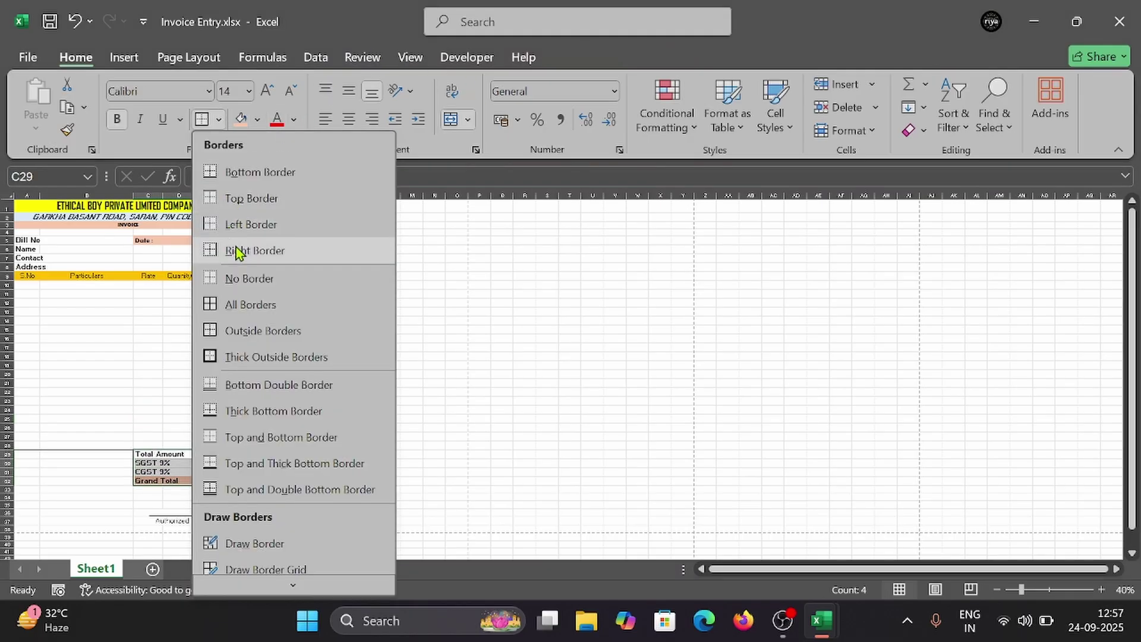
left_click(248, 304)
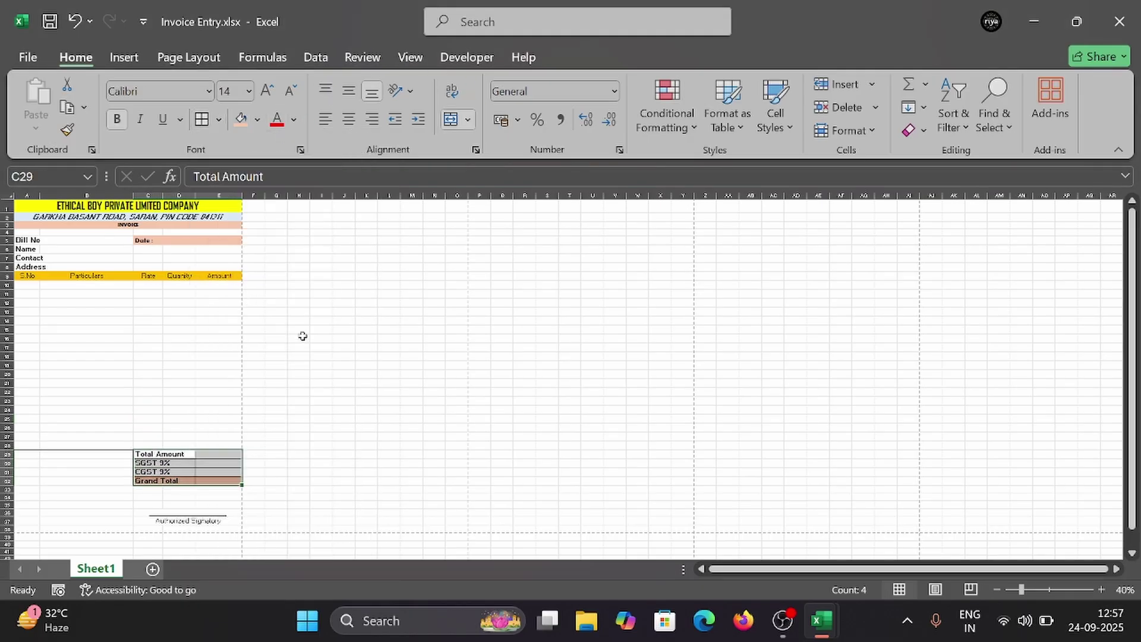
left_click(215, 355)
key("ctrl+p")
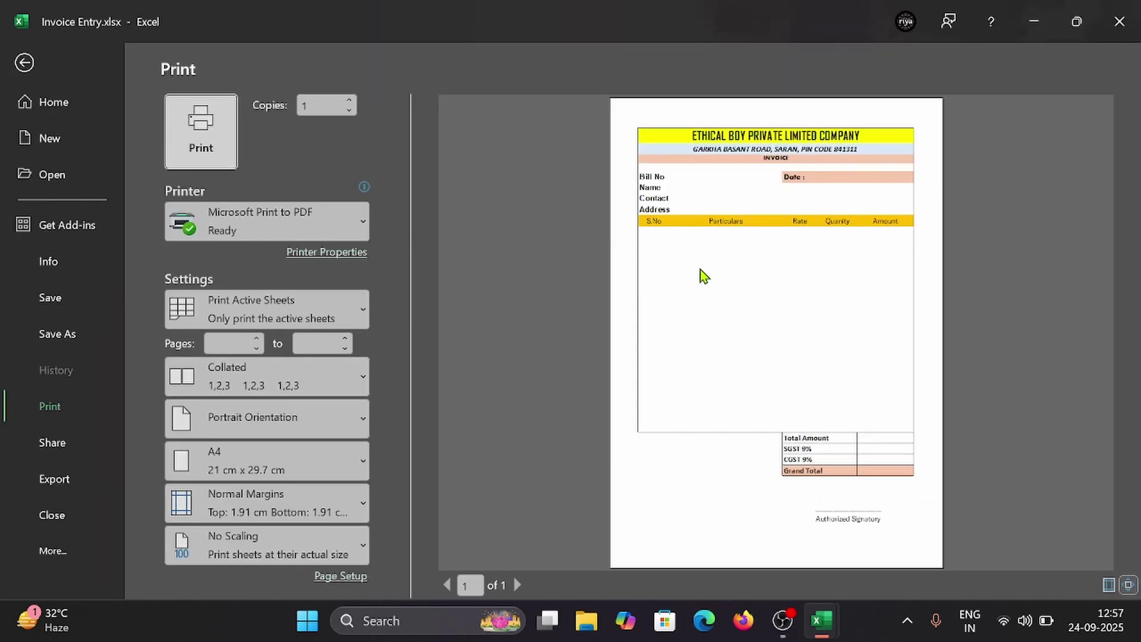
key("Escape")
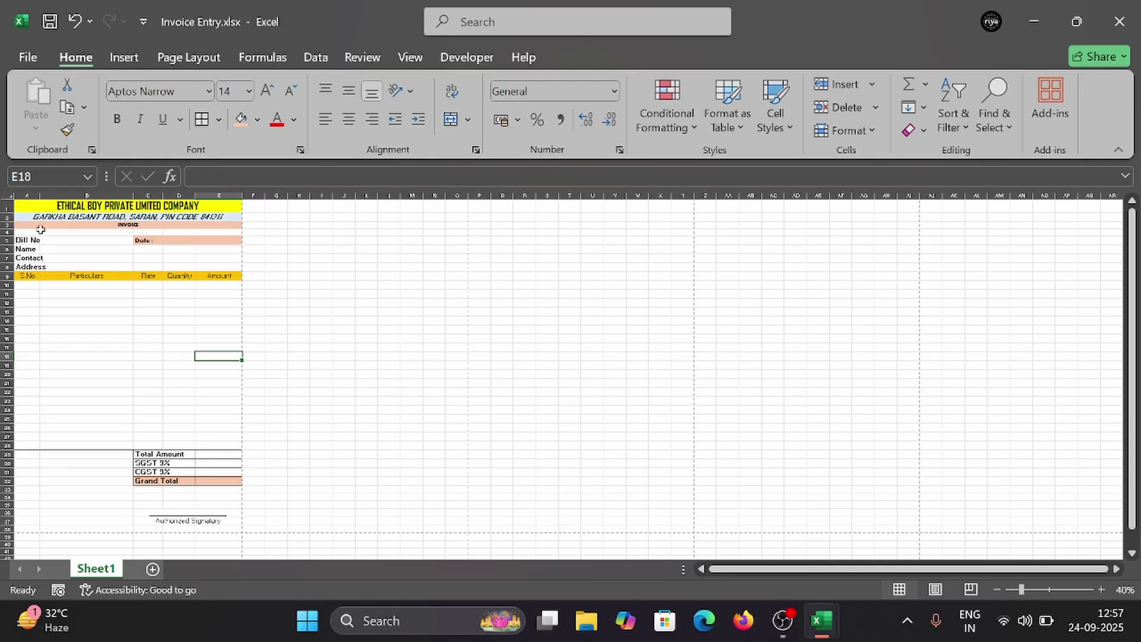
left_click_drag(26, 205, 69, 257)
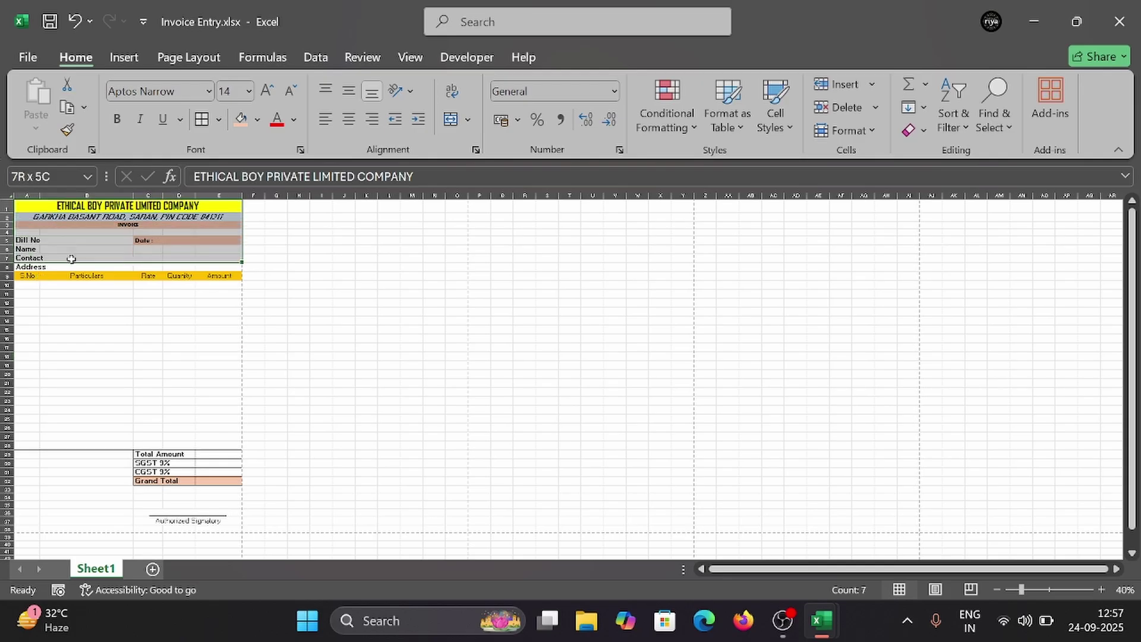
left_click(52, 446)
Step: Compare the invoice's print preview with the reference workbook's print layout, then return to Invoice Entry
key("ctrl+p")
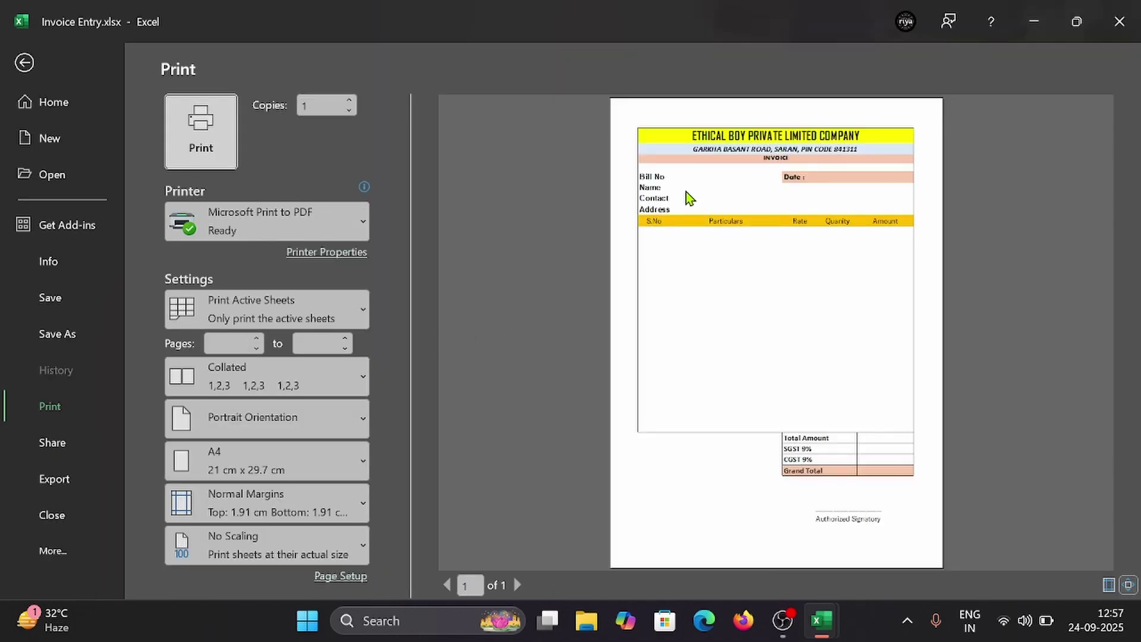
mouse_move(835, 620)
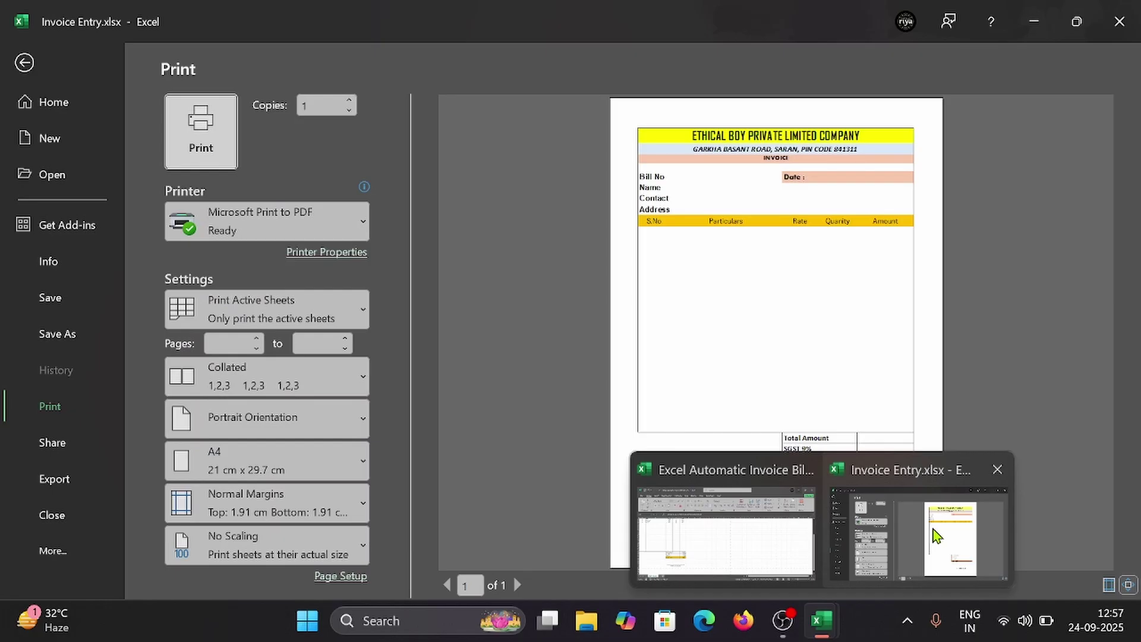
left_click(933, 530)
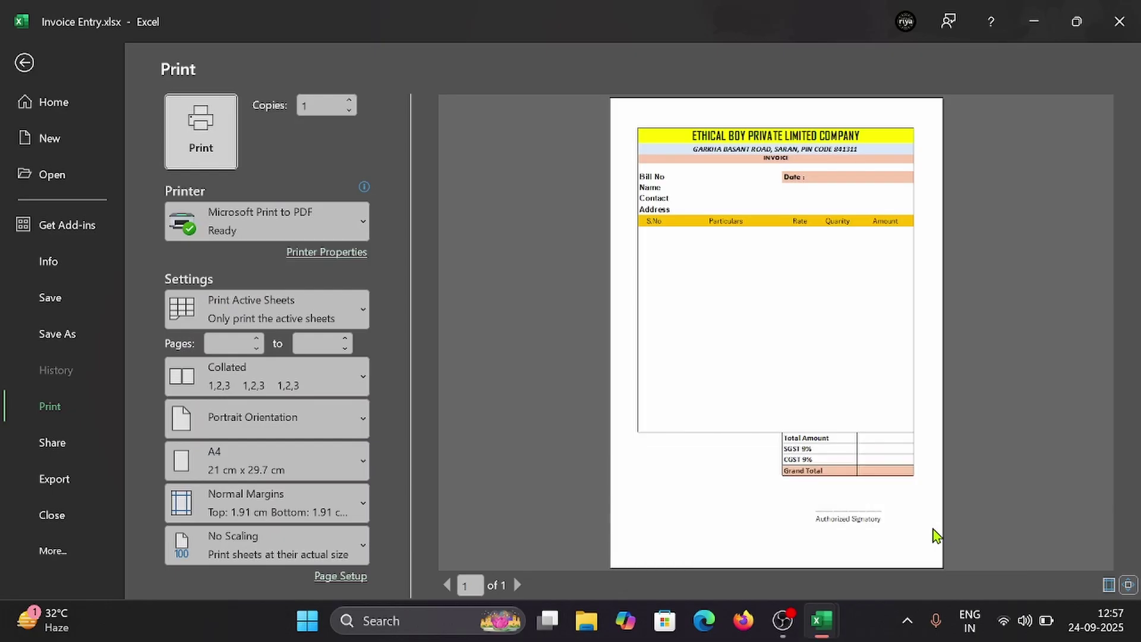
mouse_move(825, 634)
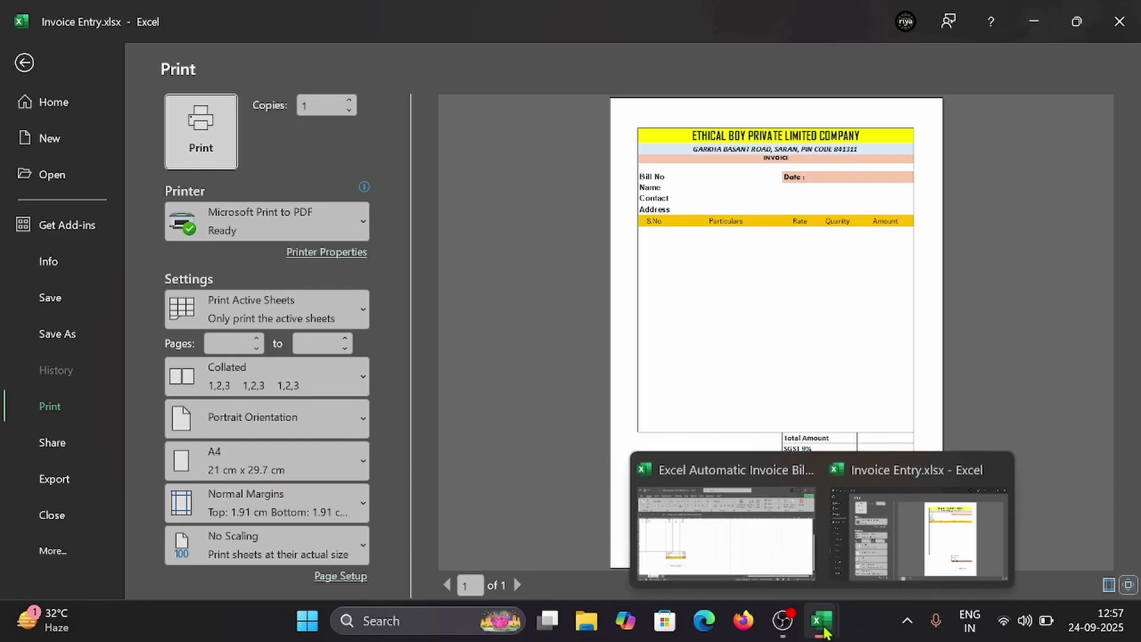
left_click(722, 558)
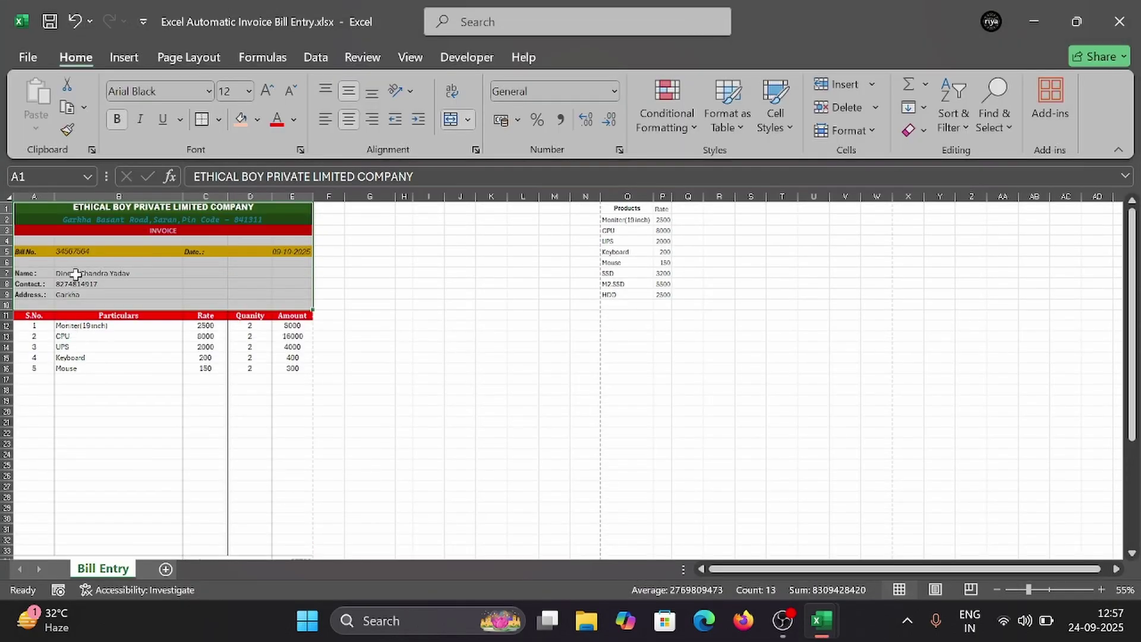
left_click(74, 274)
scroll(70, 402, "down", 2)
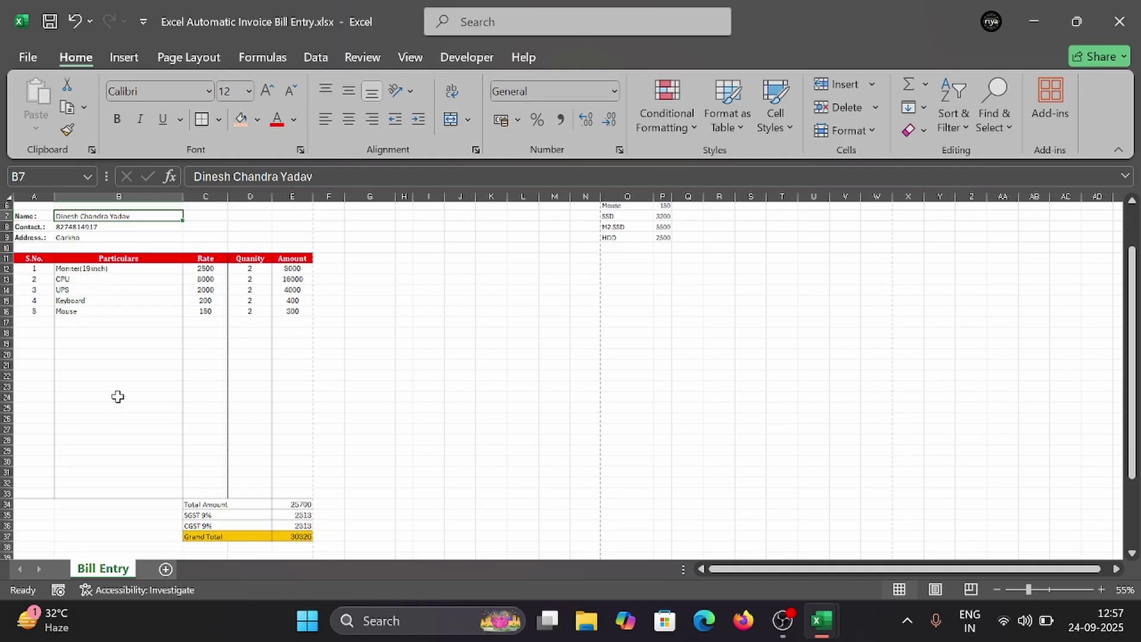
key("ctrl+p")
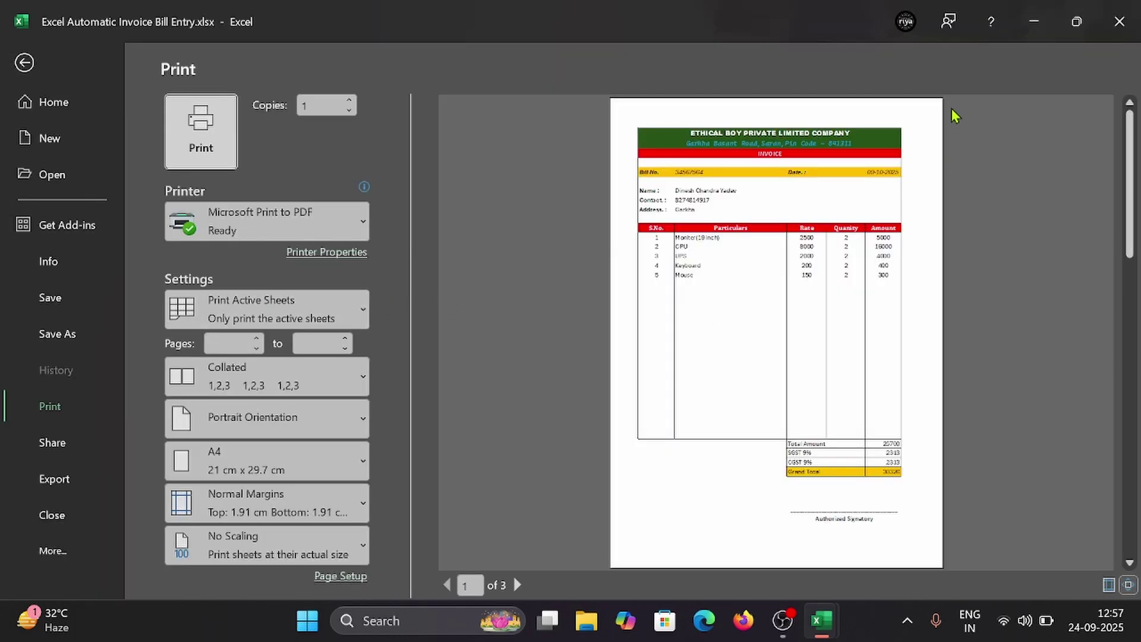
left_click(1033, 22)
left_click(22, 60)
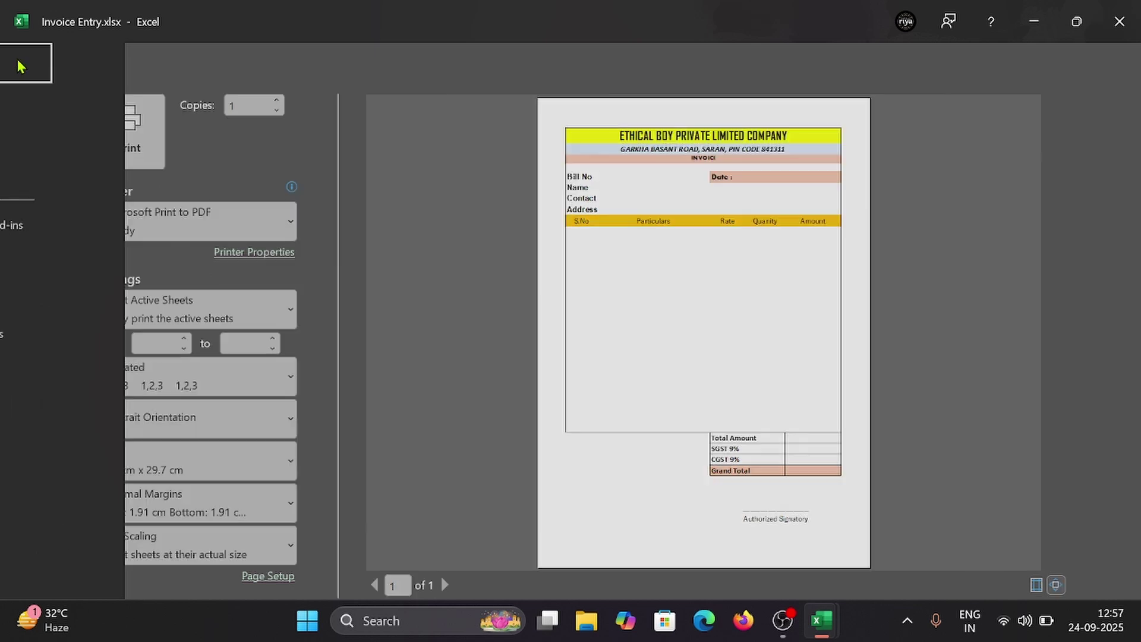
left_click(131, 312)
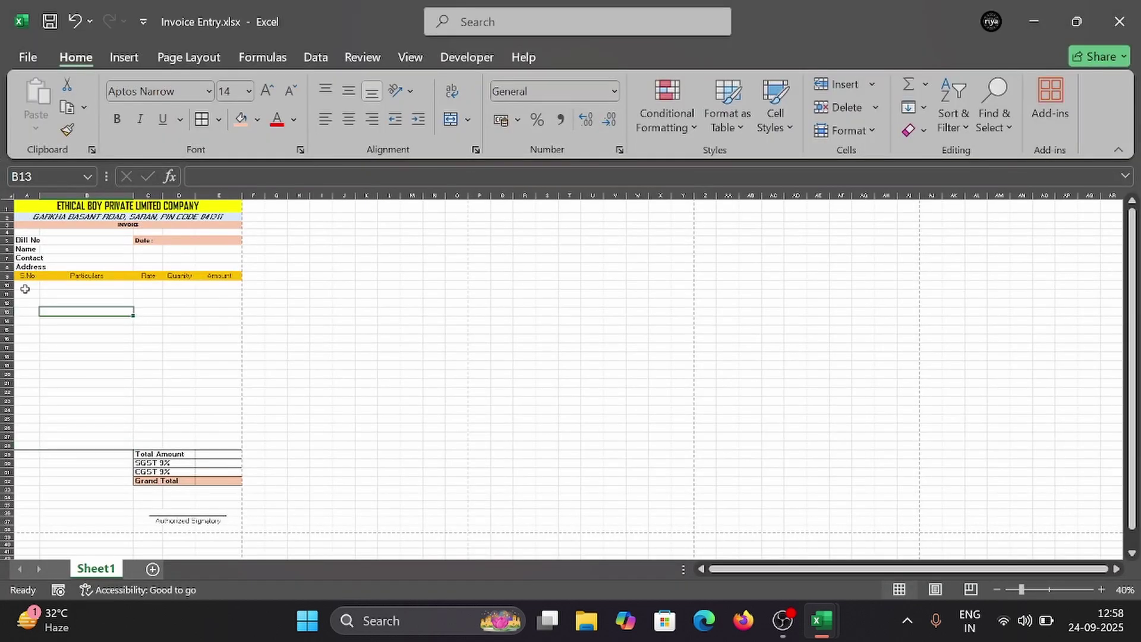
Step: Apply All Borders to the item table A9:E28 and preview the printed invoice
left_click(25, 287)
left_click(27, 276)
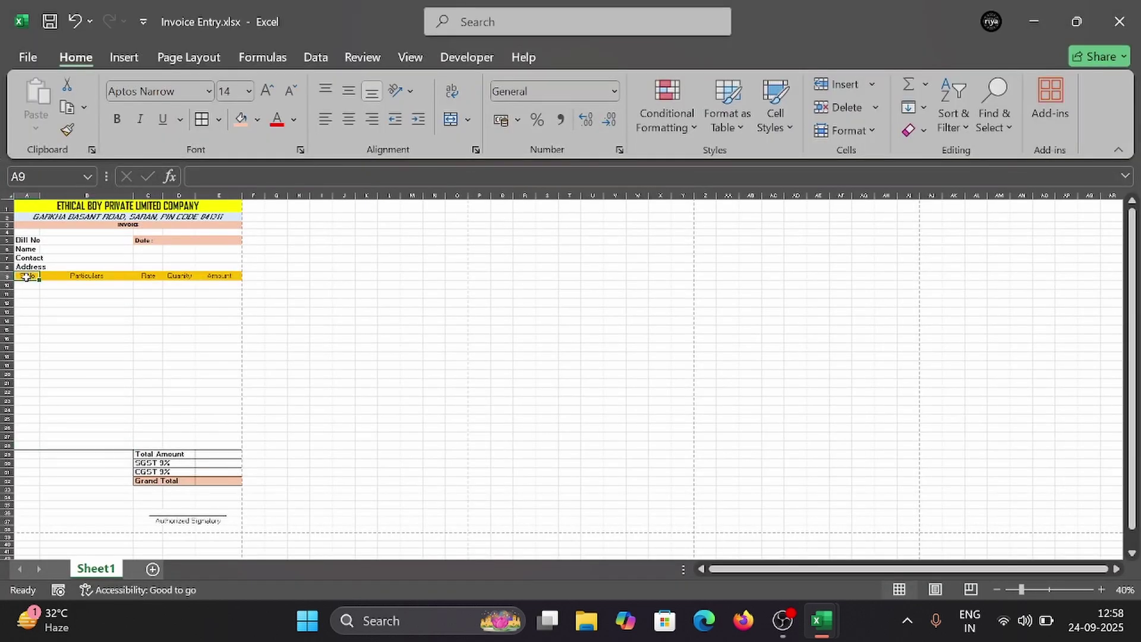
left_click_drag(27, 276, 215, 448)
left_click(218, 120)
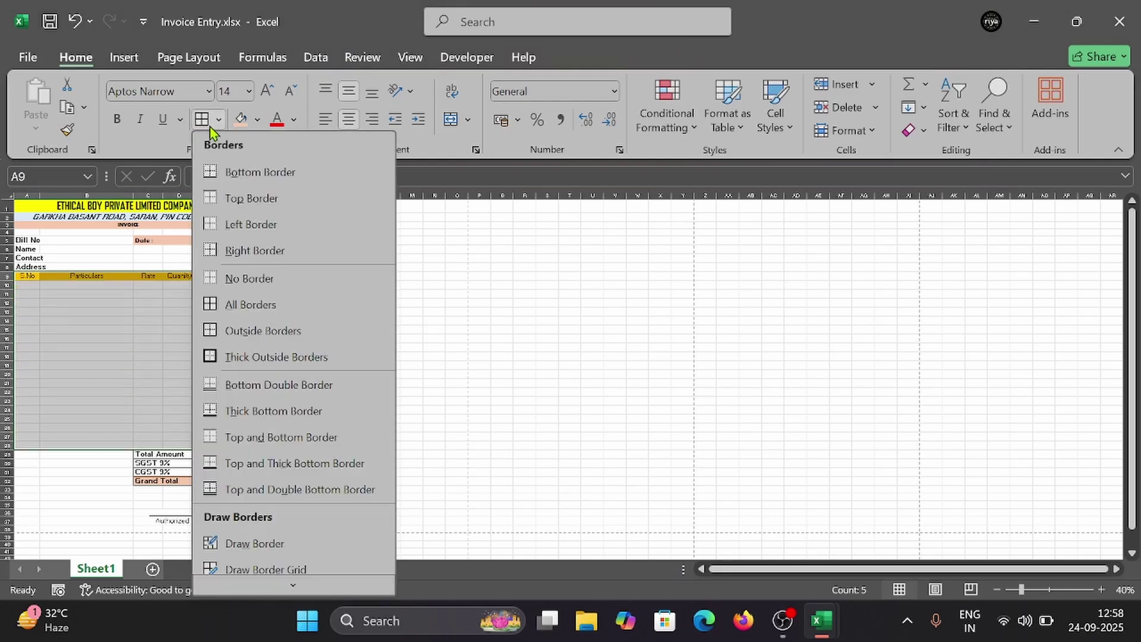
left_click(204, 123)
left_click(203, 122)
left_click(74, 348)
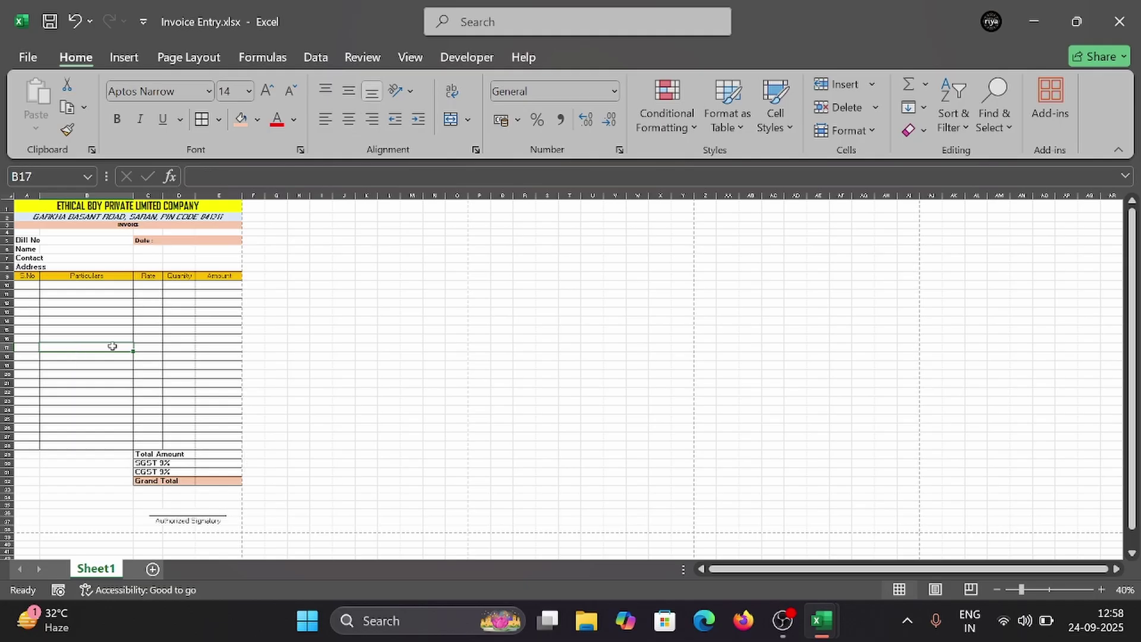
key("ctrl+p")
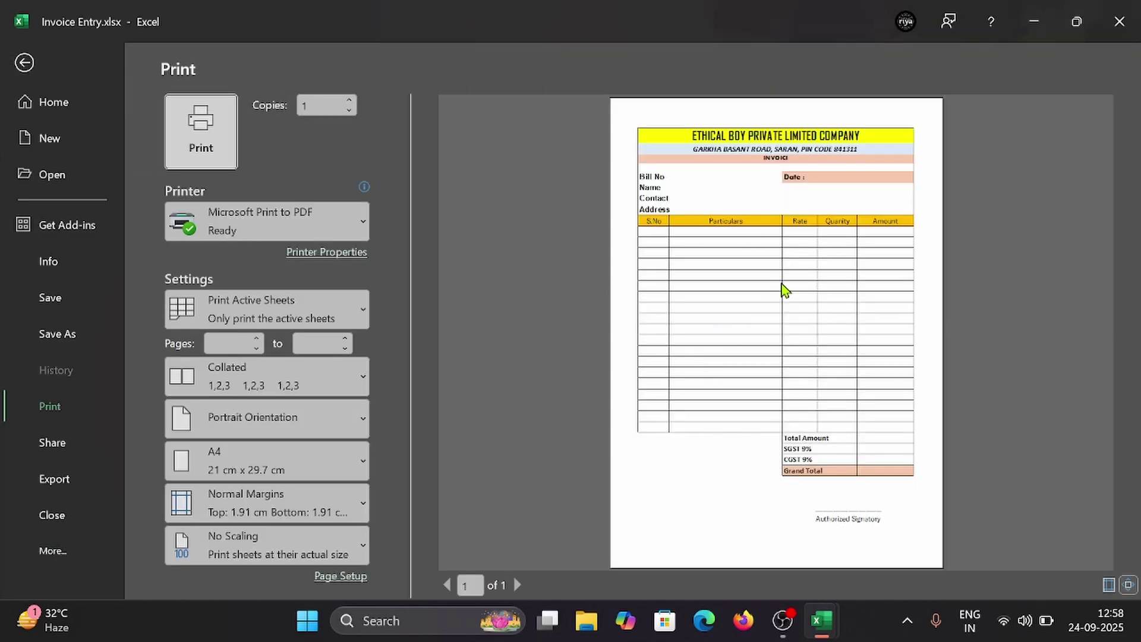
Step: Review the sample workbook's print preview, minimise it, and close Invoice Entry's print preview
mouse_move(821, 621)
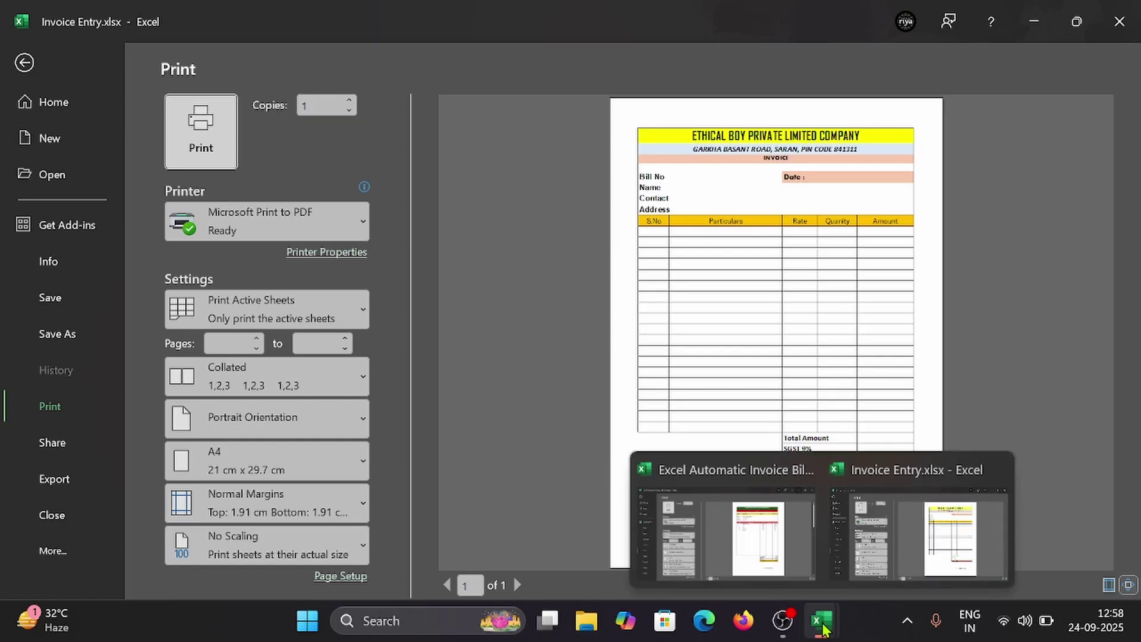
left_click(758, 556)
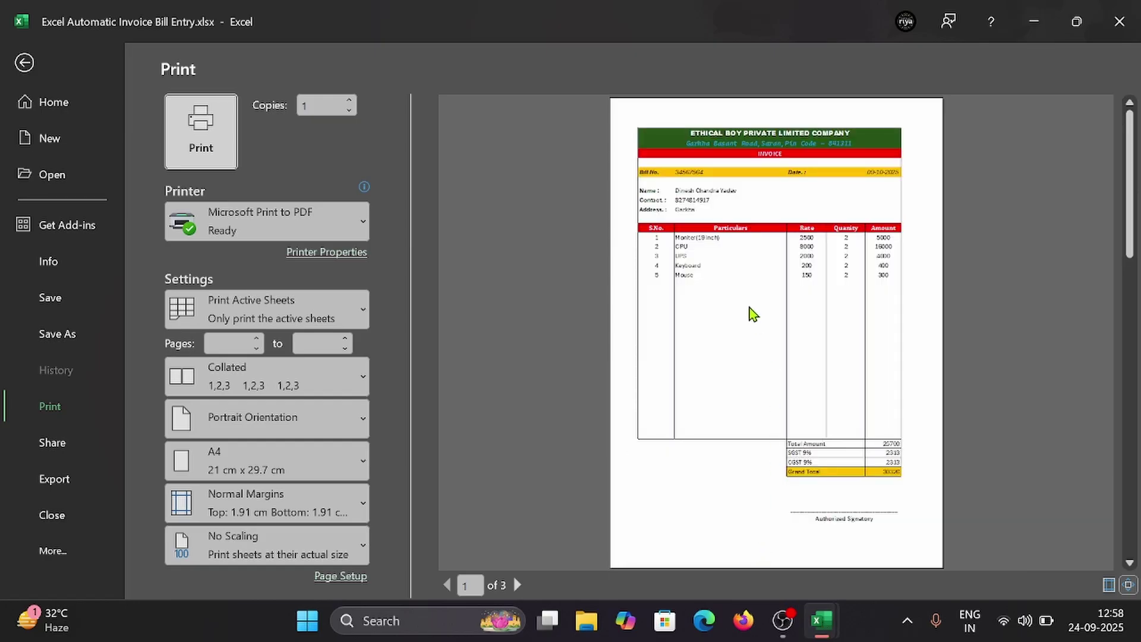
key("Escape")
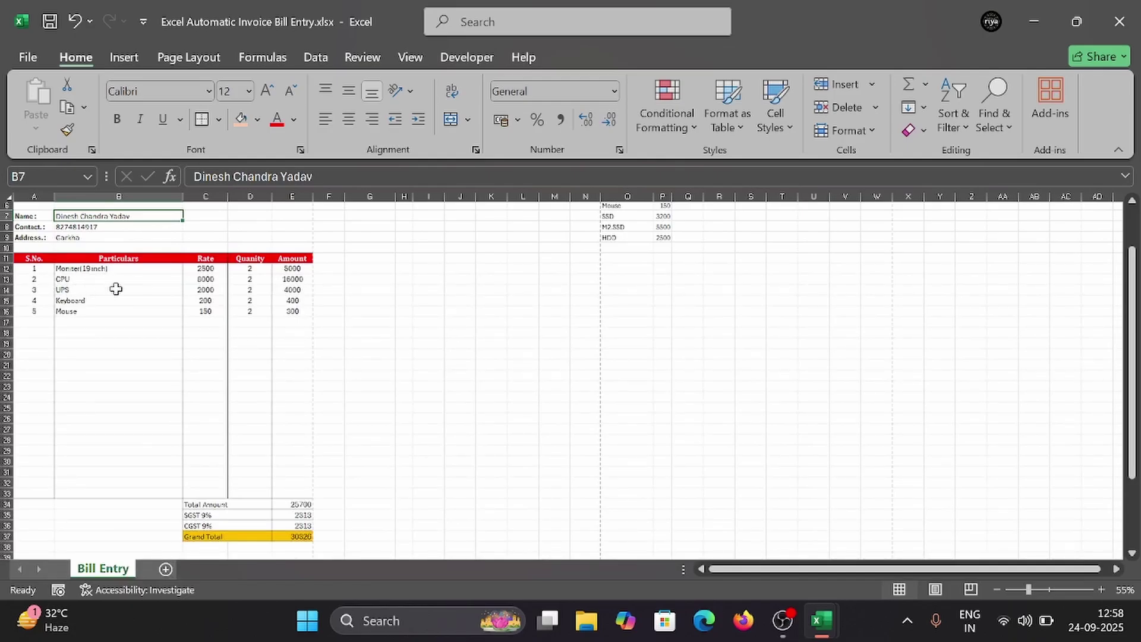
key("ctrl+p")
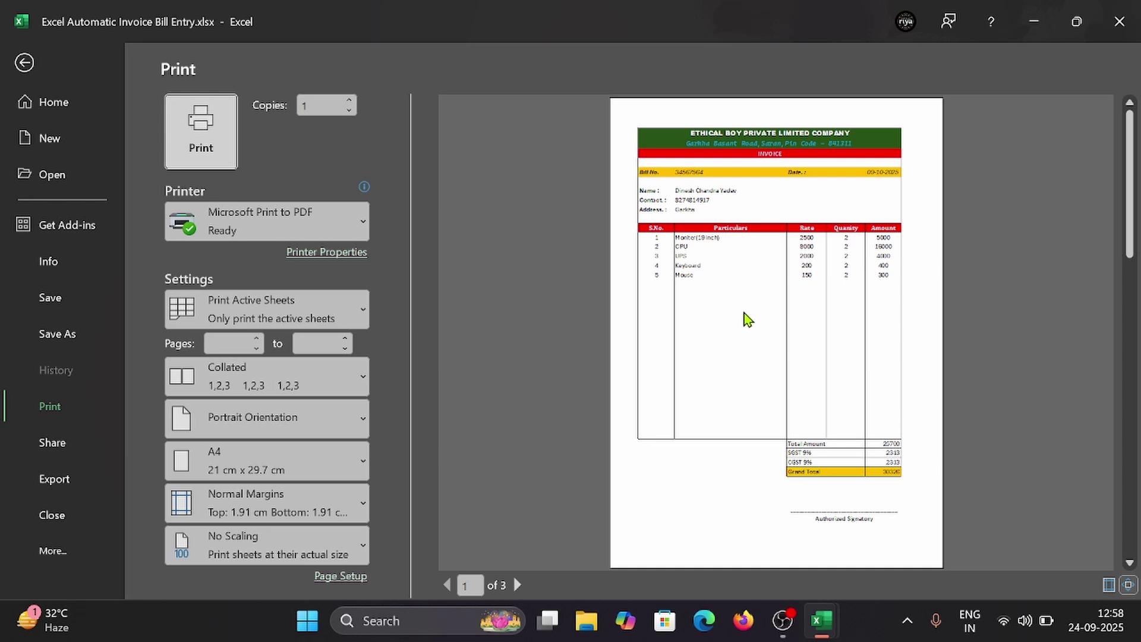
key("Escape")
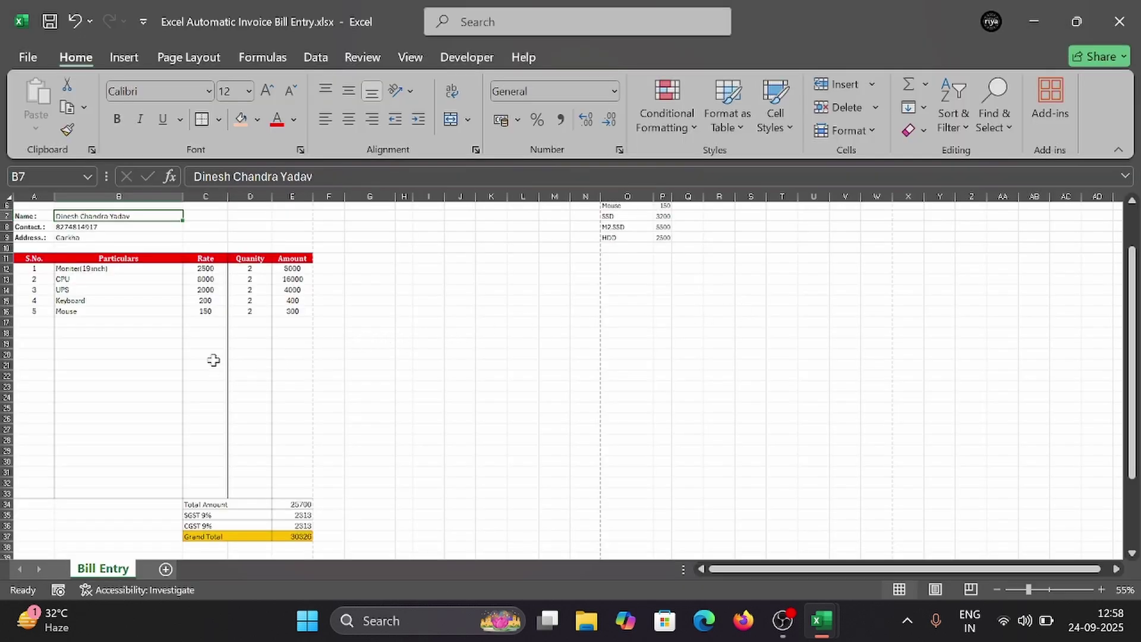
scroll(215, 357, "up", 2)
left_click(1048, 15)
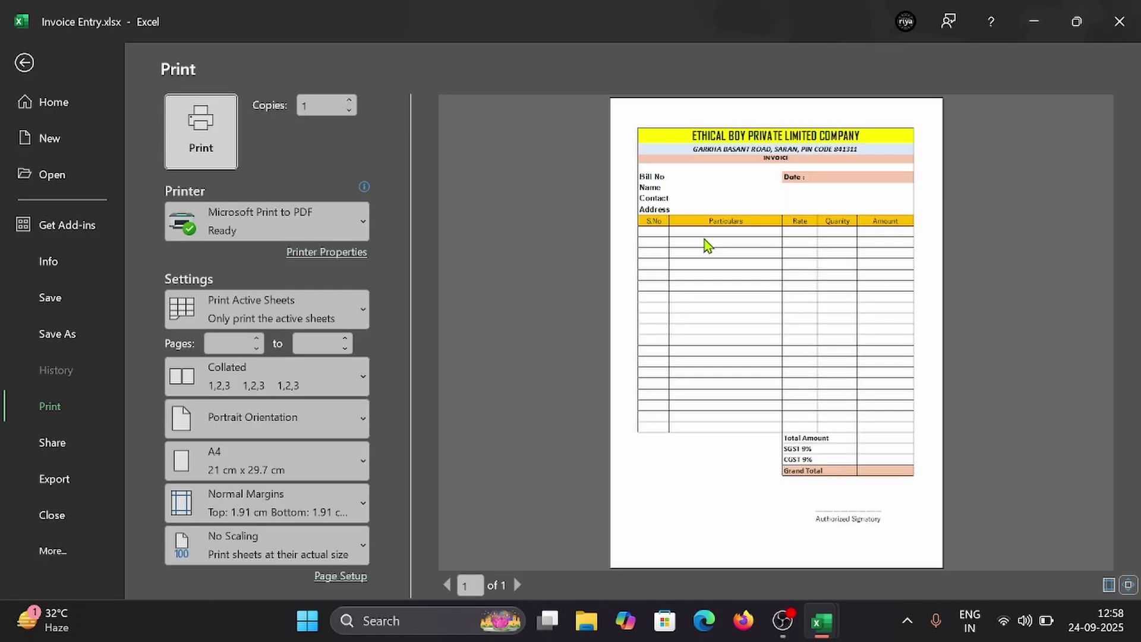
left_click(24, 63)
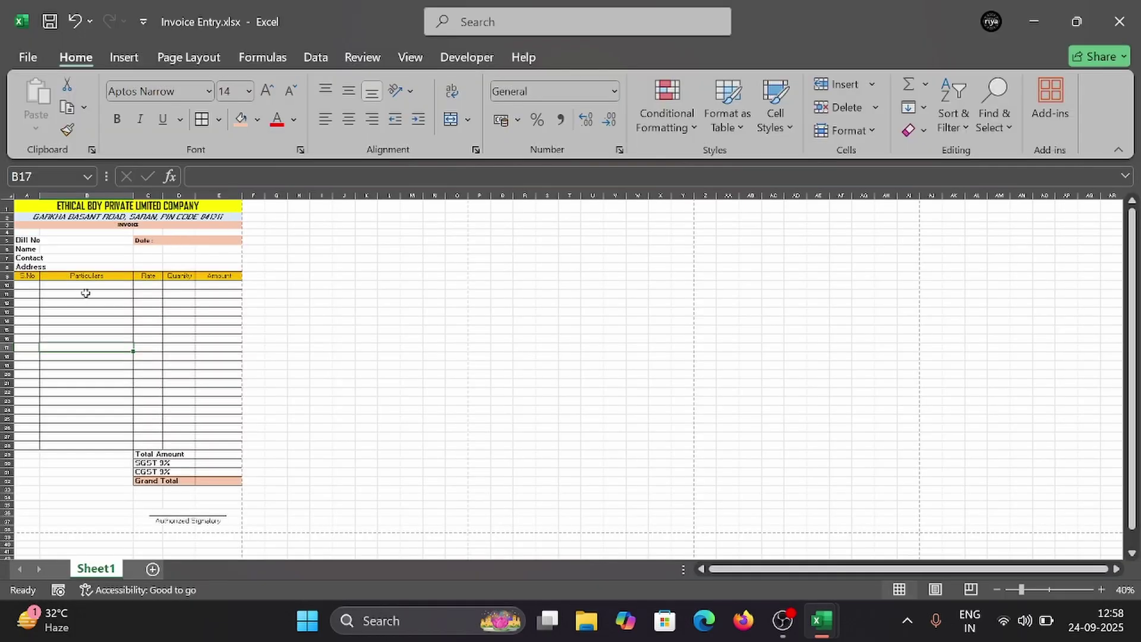
Step: Undo the full grid and give the S.No column A9:A28 an outside border
key("ctrl+z")
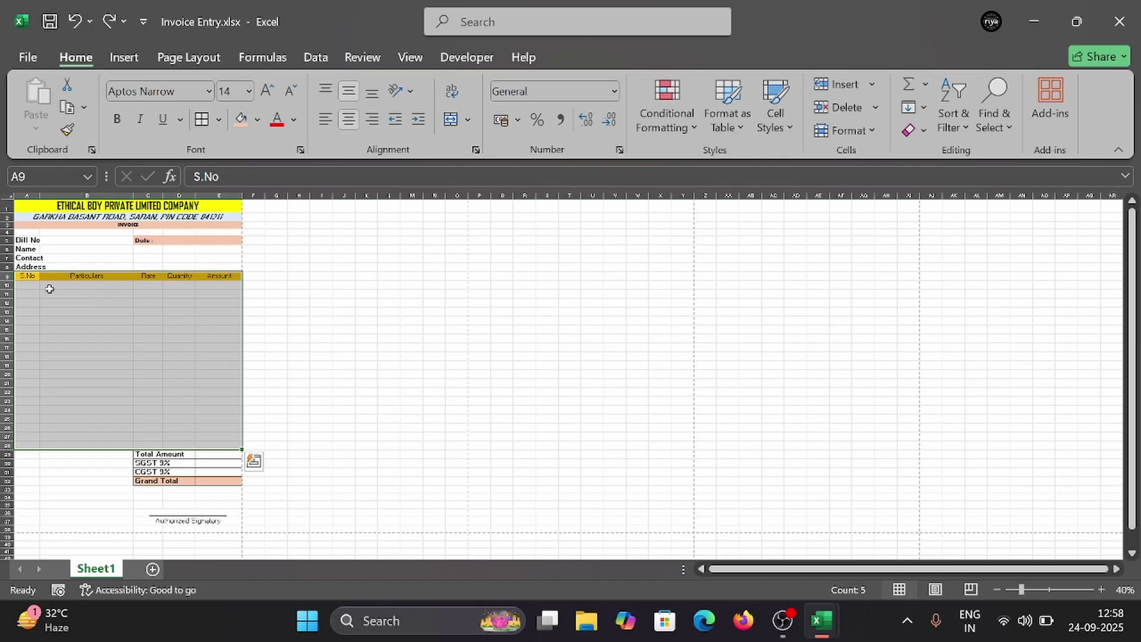
left_click_drag(31, 273, 26, 447)
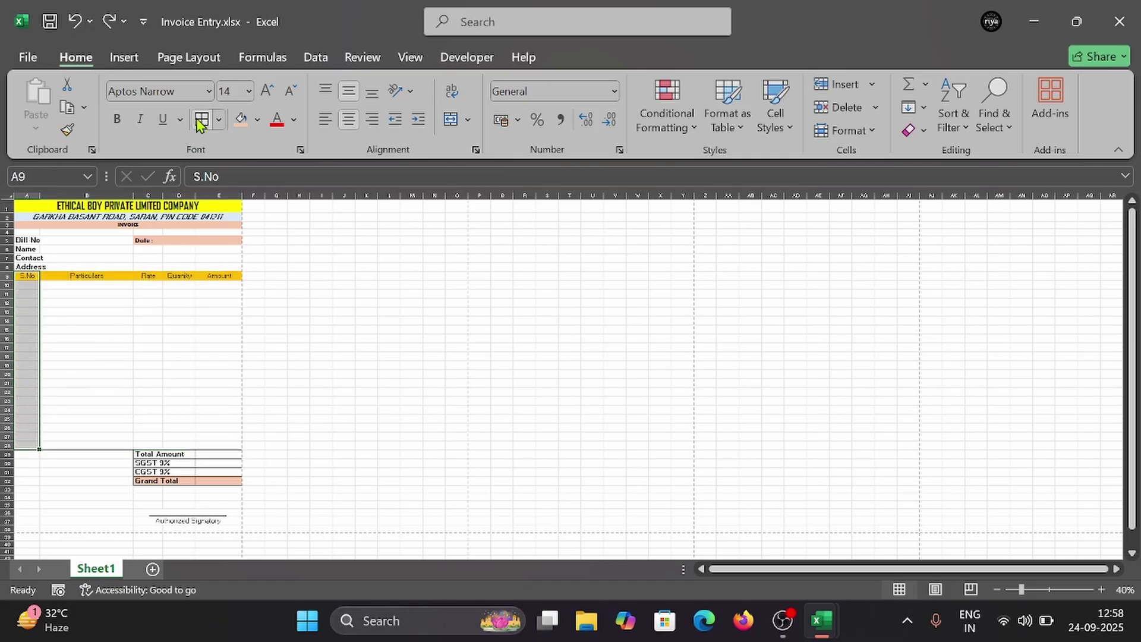
left_click(218, 120)
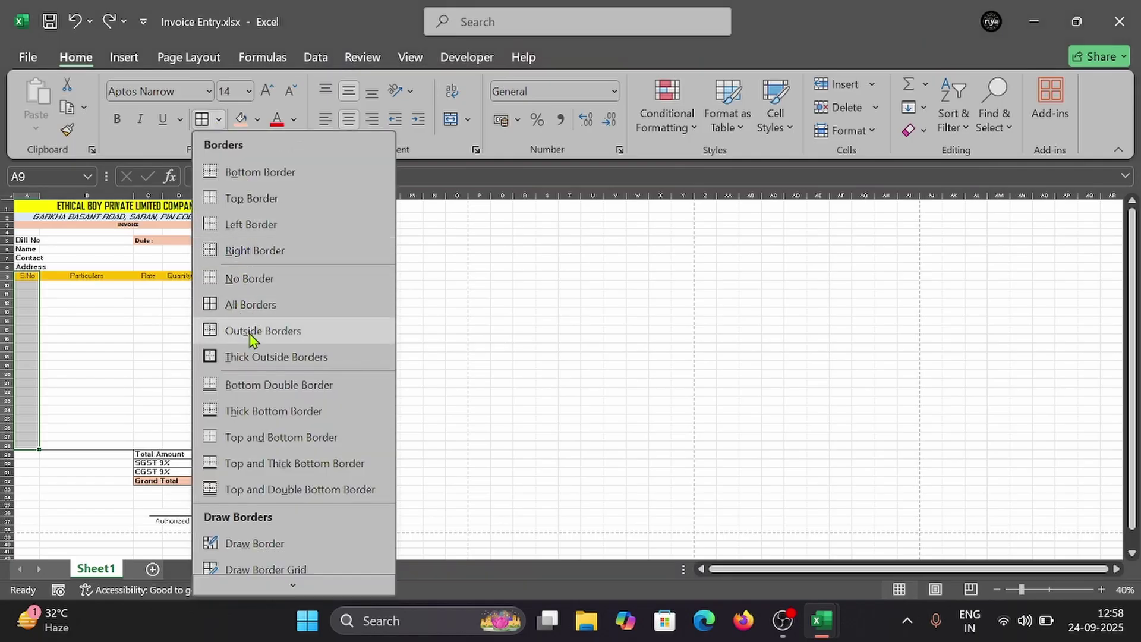
left_click(262, 331)
left_click(111, 348)
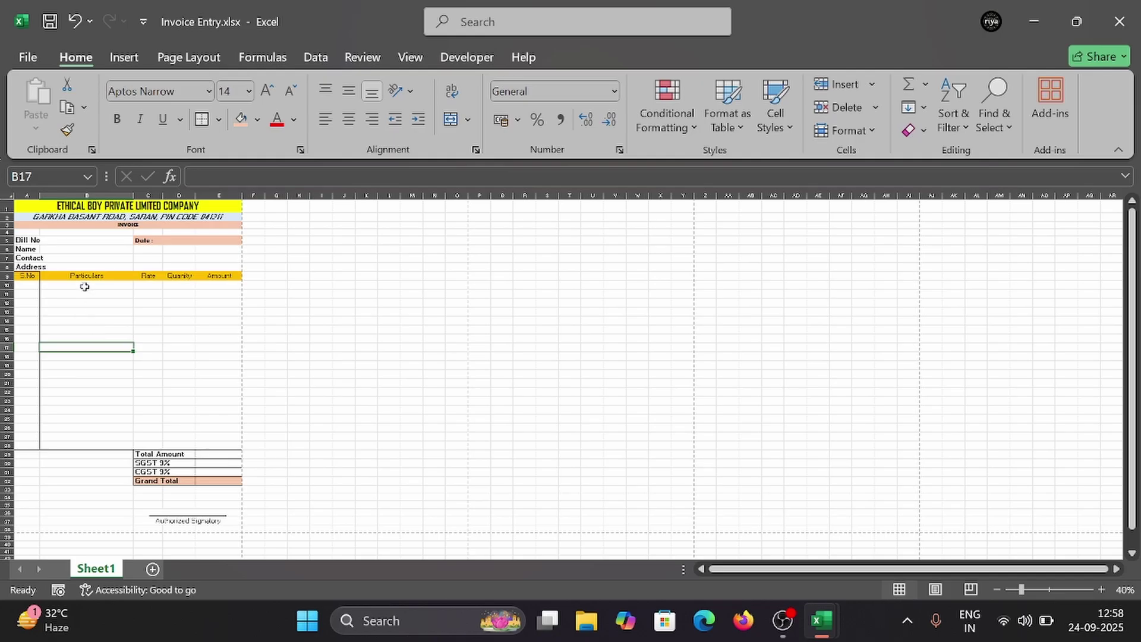
Step: Outline the Particulars, Rate, Quanity and Amount columns down to row 28, then preview
left_click_drag(90, 276, 126, 447)
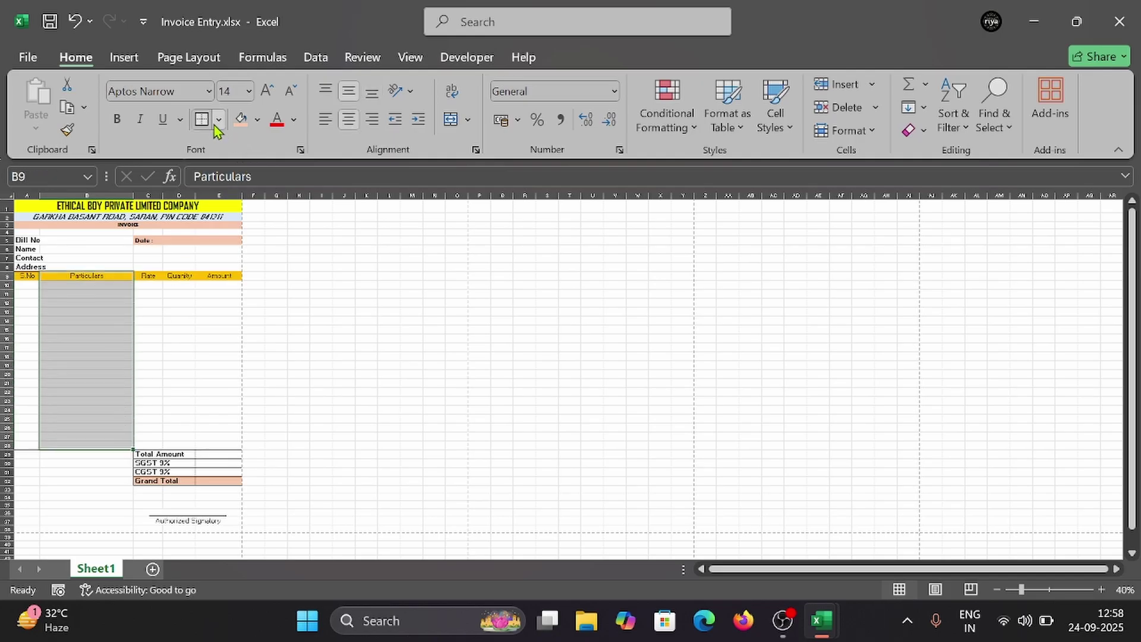
left_click_drag(152, 279, 148, 446)
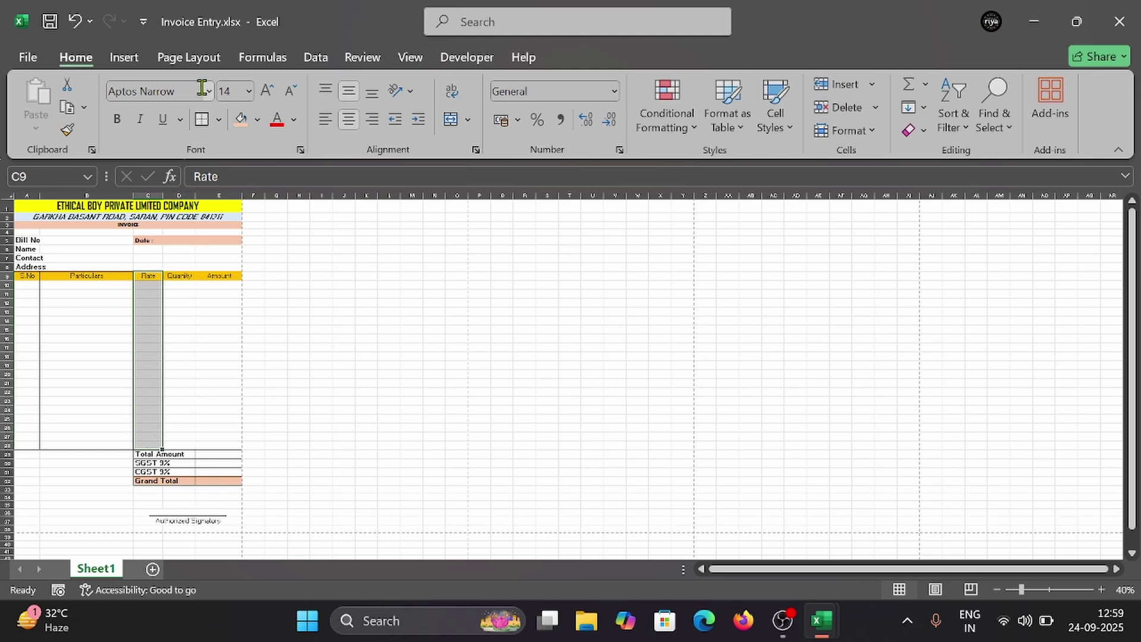
left_click_drag(181, 278, 186, 435)
left_click(185, 435)
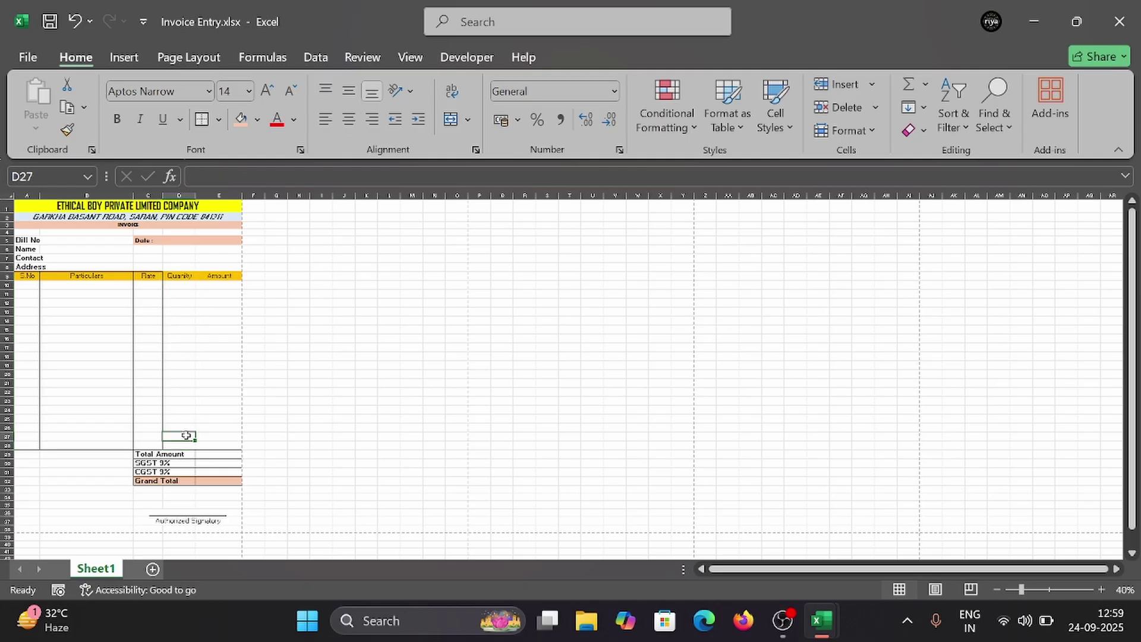
left_click_drag(183, 275, 184, 444)
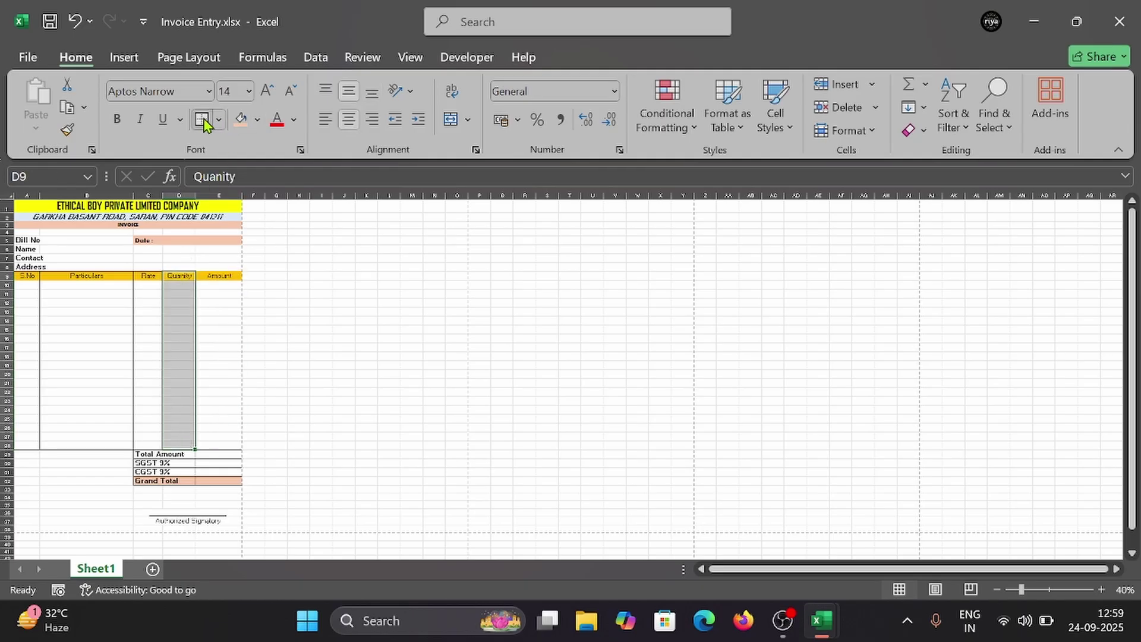
left_click_drag(219, 273, 236, 446)
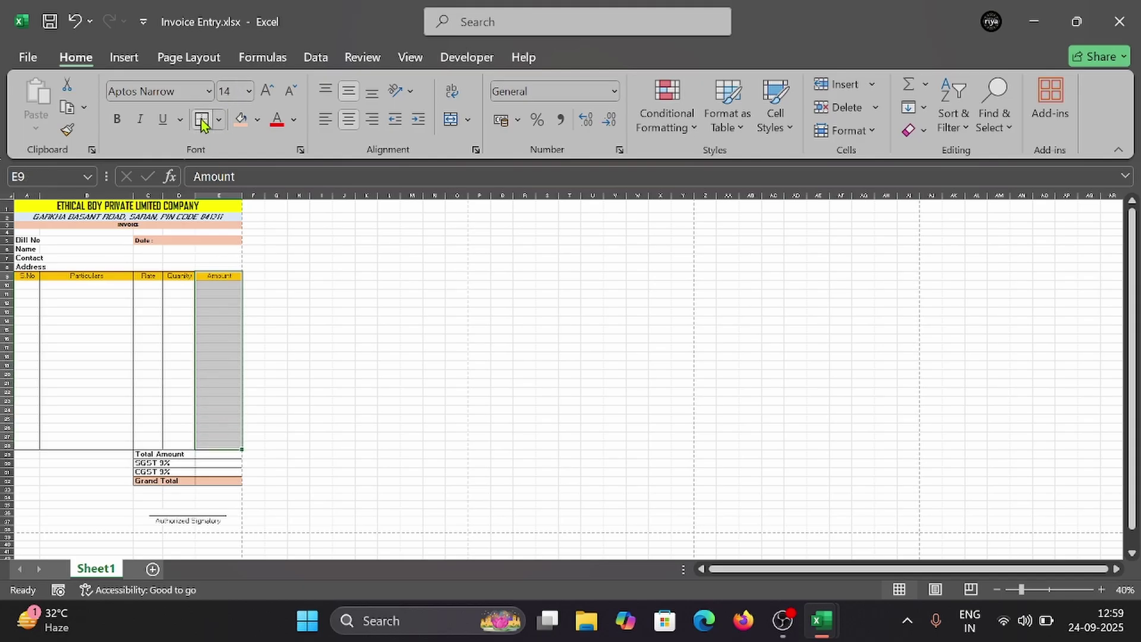
key("ctrl+p")
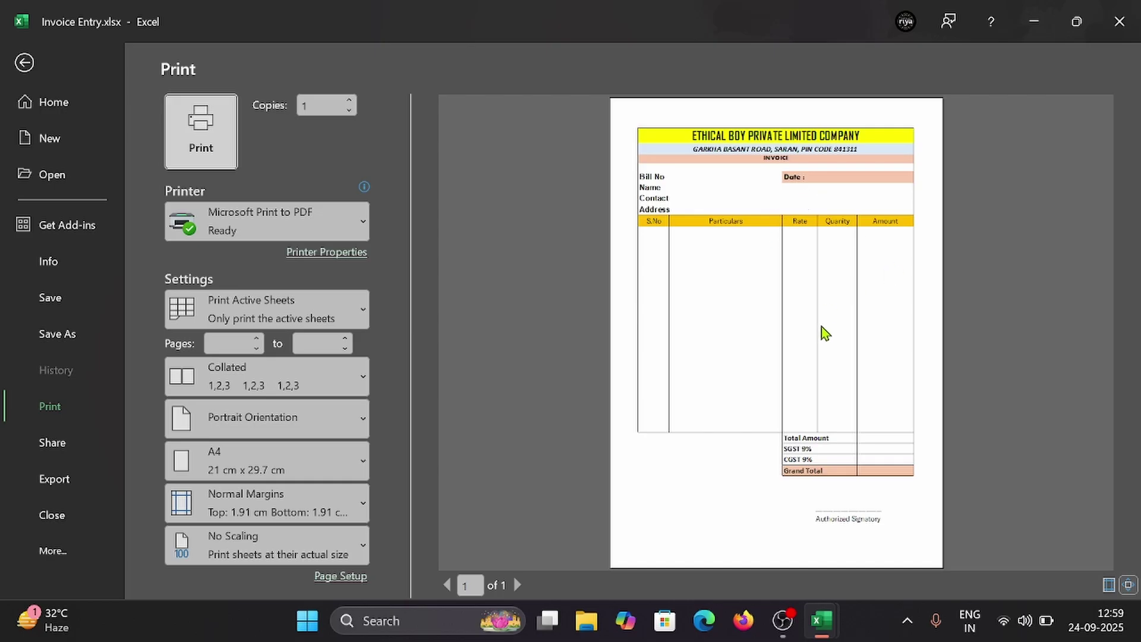
key("Escape")
scroll(330, 413, "down", 3)
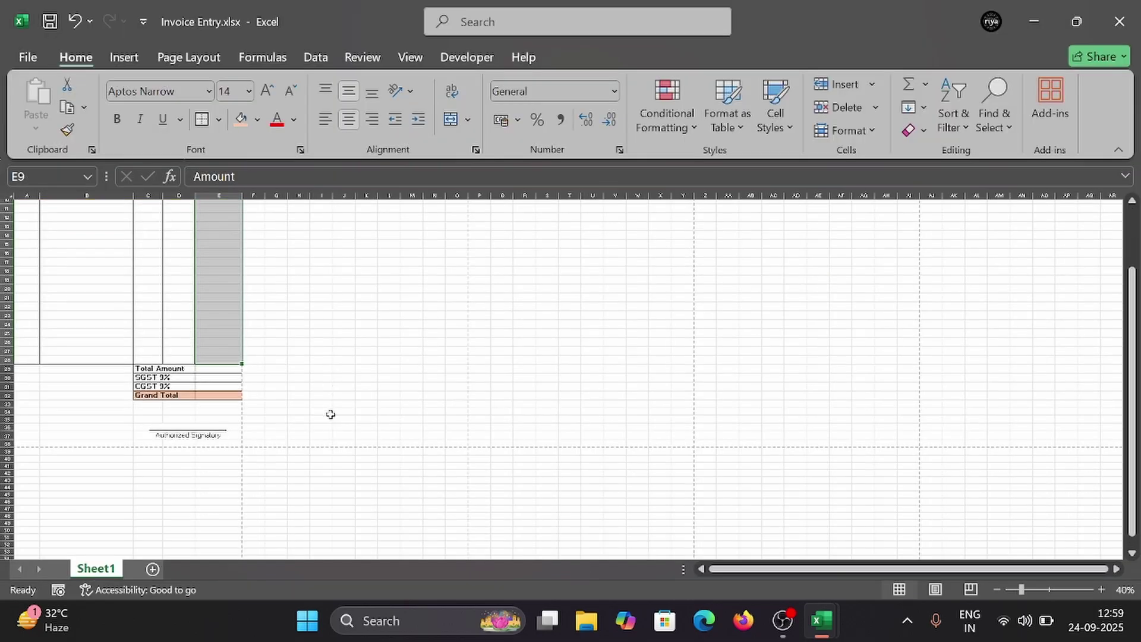
scroll(331, 415, "up", 3)
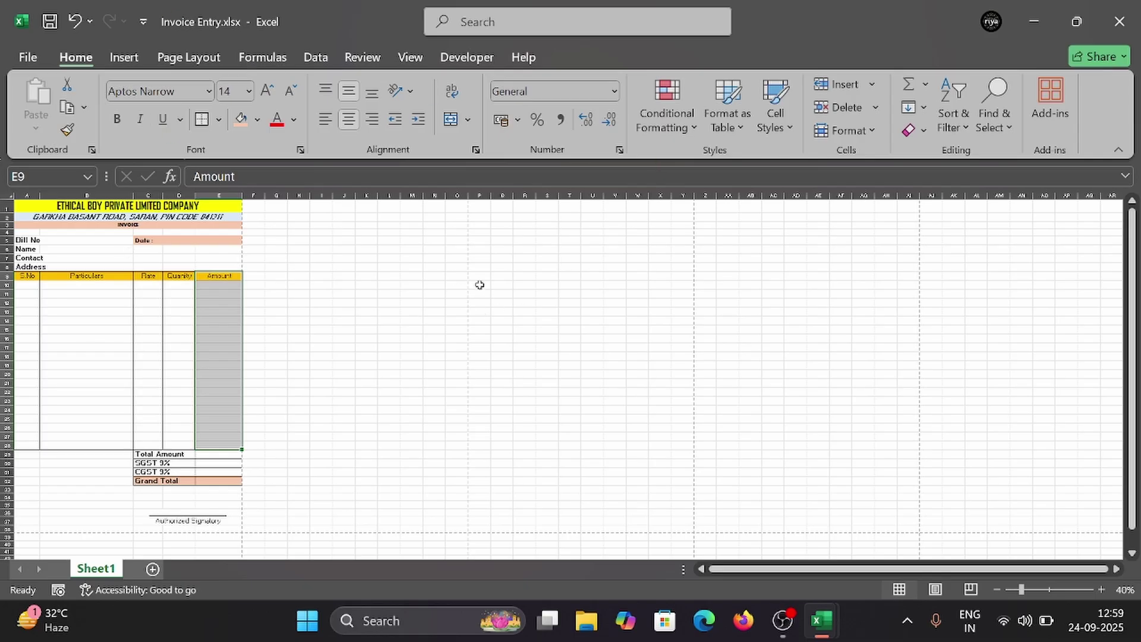
left_click(520, 272)
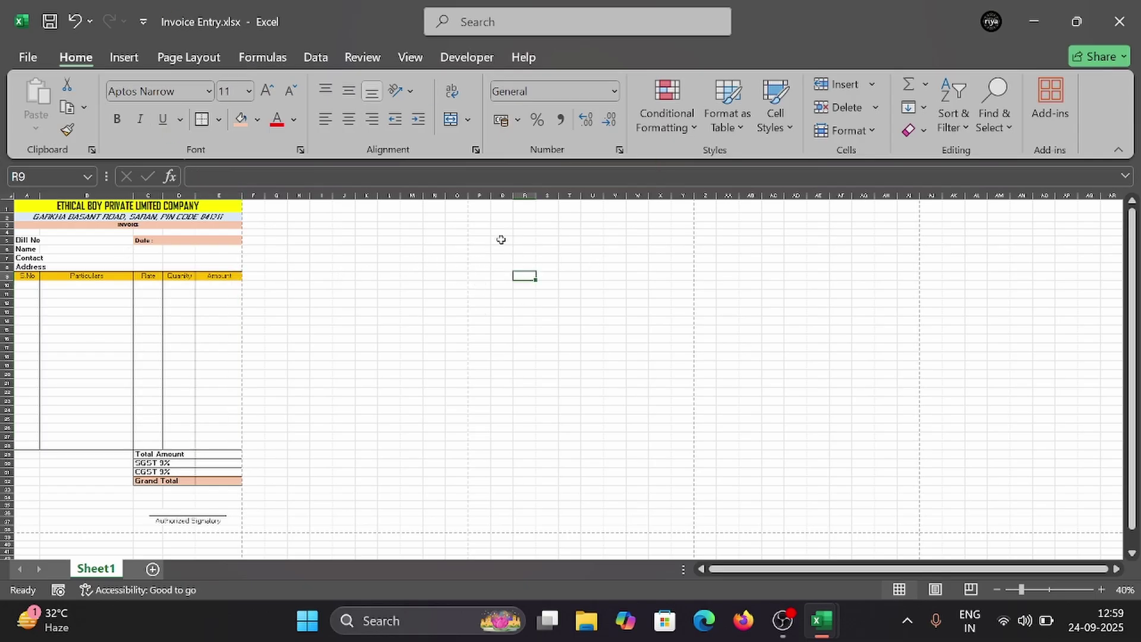
left_click(483, 206)
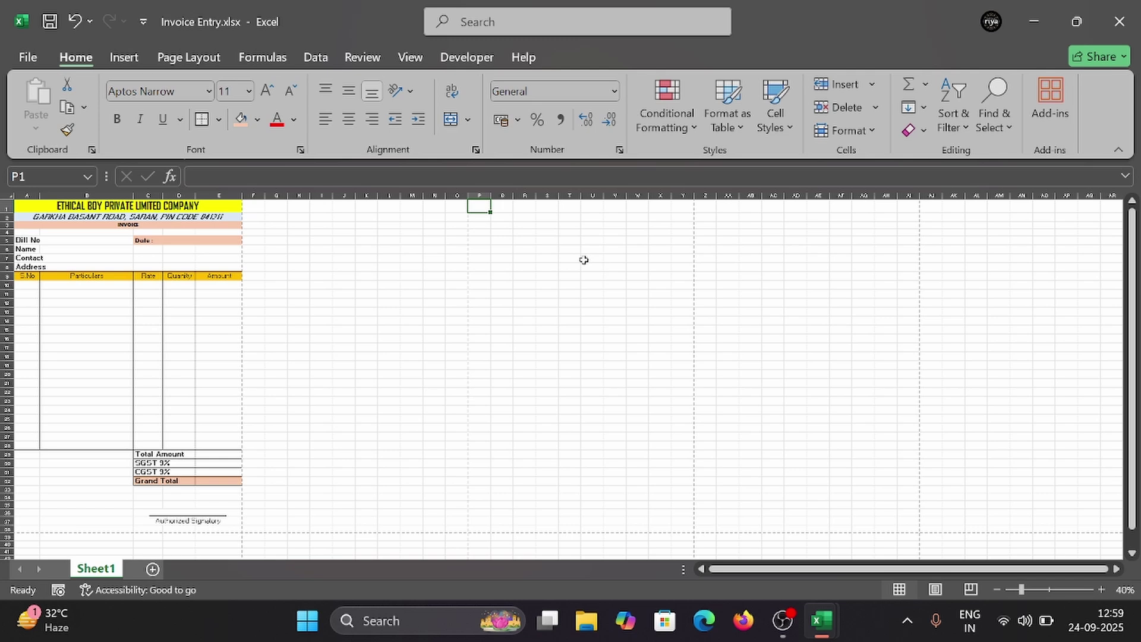
type("Pr")
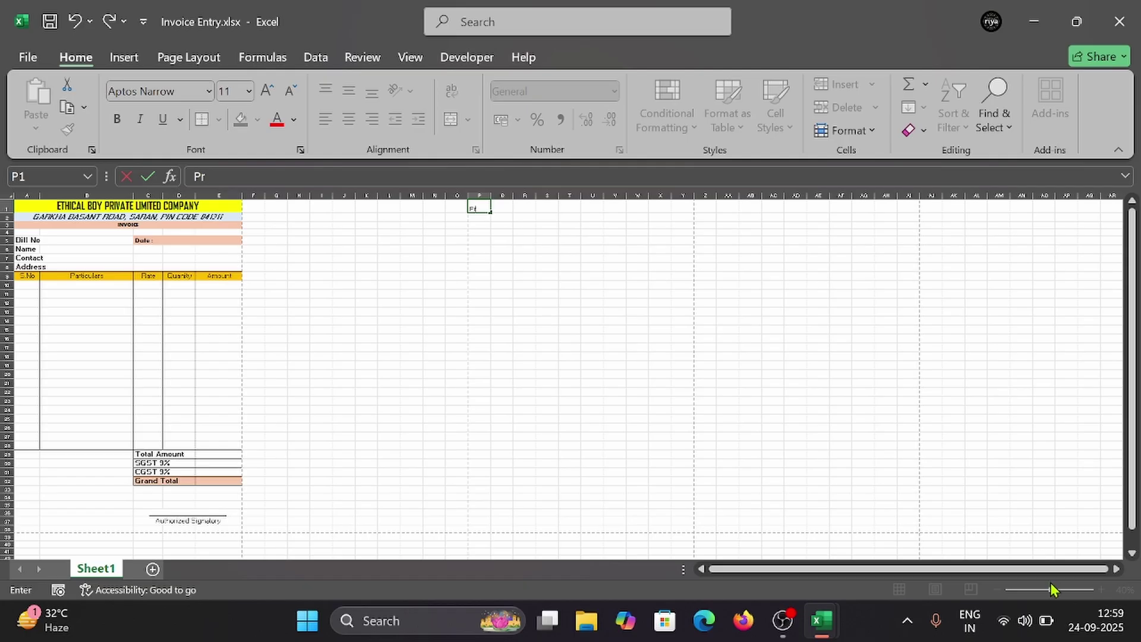
key("Escape")
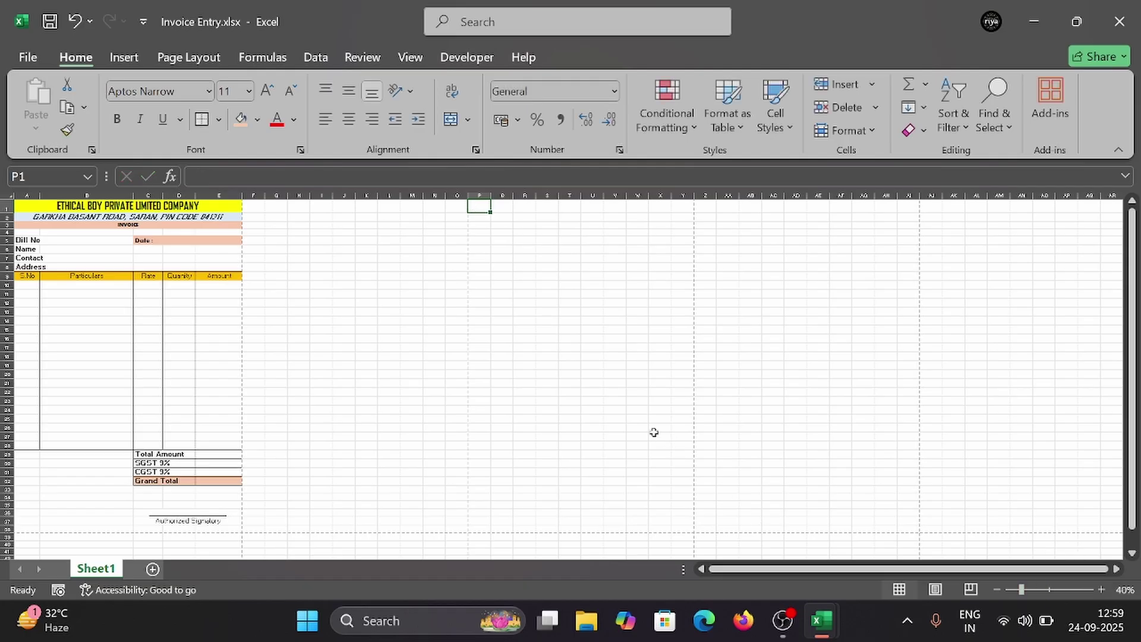
scroll(635, 405, "up", 4)
scroll(601, 410, "down", 3)
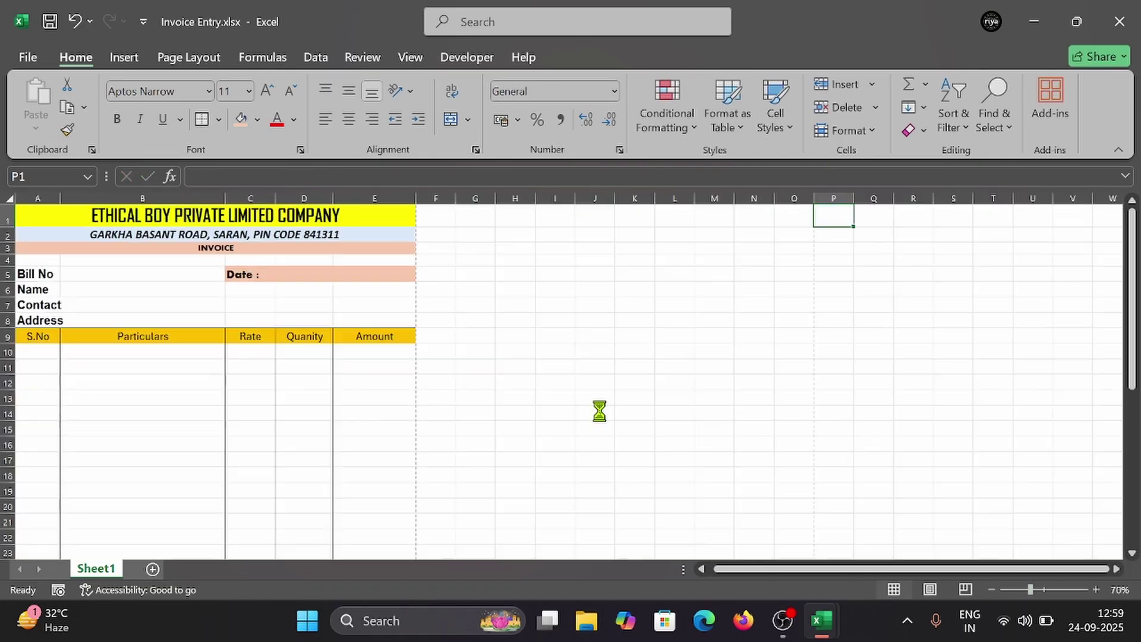
scroll(201, 371, "up", 1)
scroll(201, 372, "down", 1)
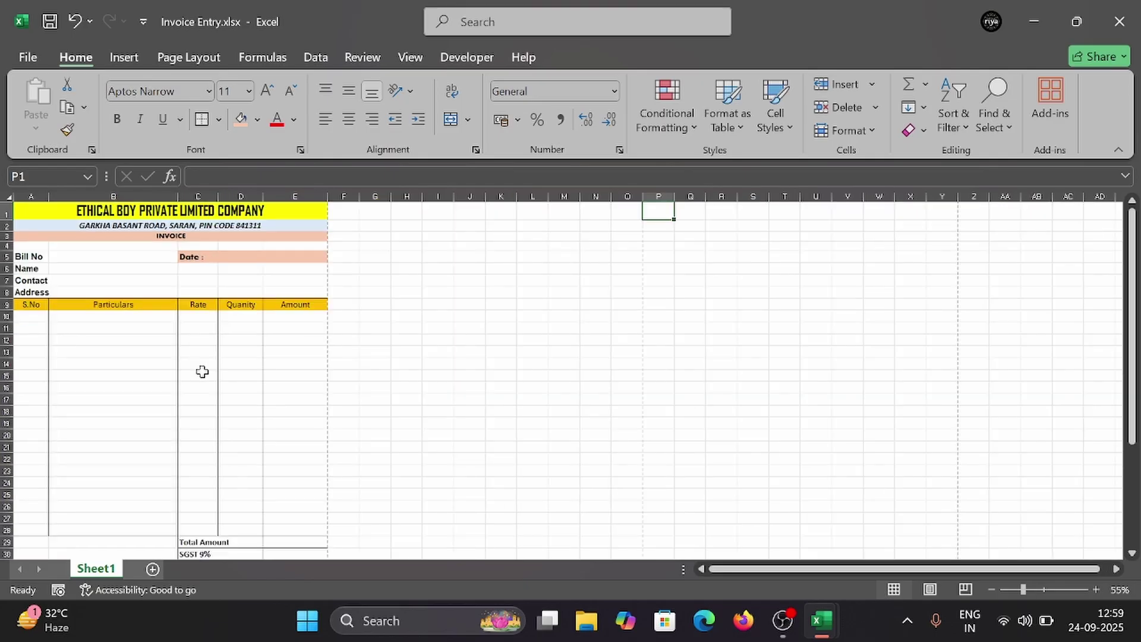
scroll(202, 446, "down", 2)
scroll(202, 446, "up", 2)
Step: Enter the headings Product Name in P1 and Amount in Q1, widening column P
type("Produ")
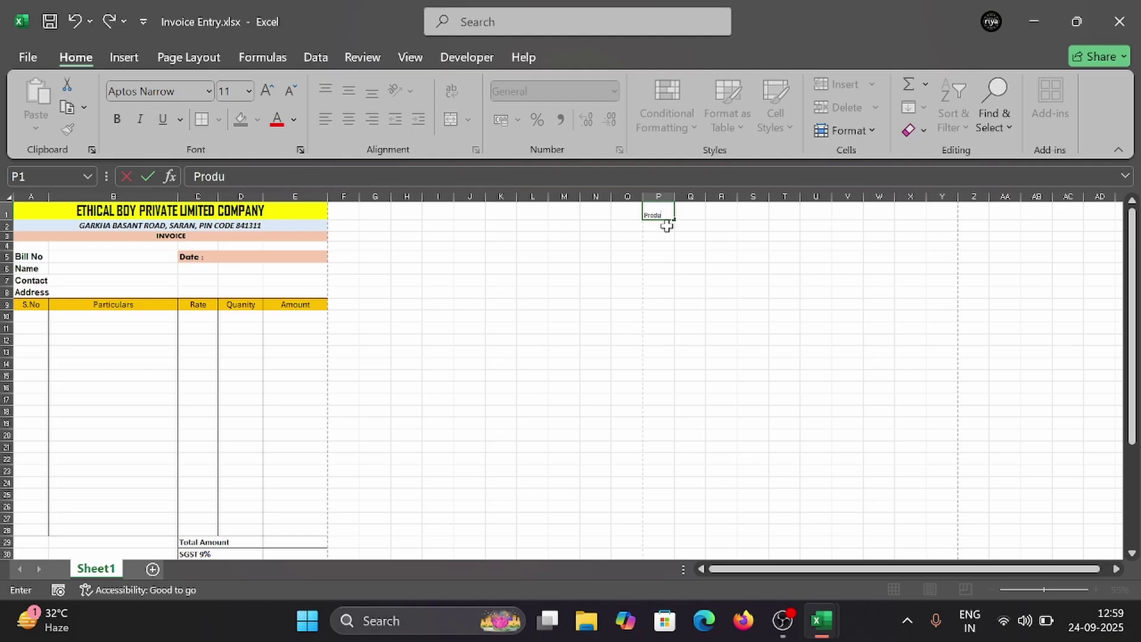
type("ct Name")
key("Tab")
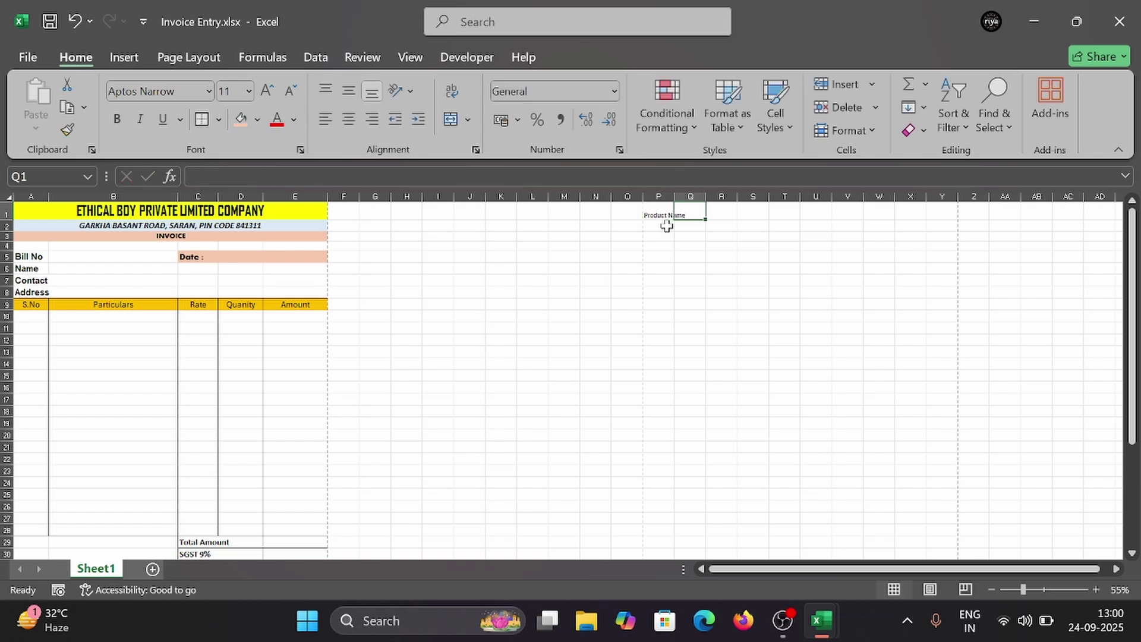
left_click_drag(677, 196, 687, 196)
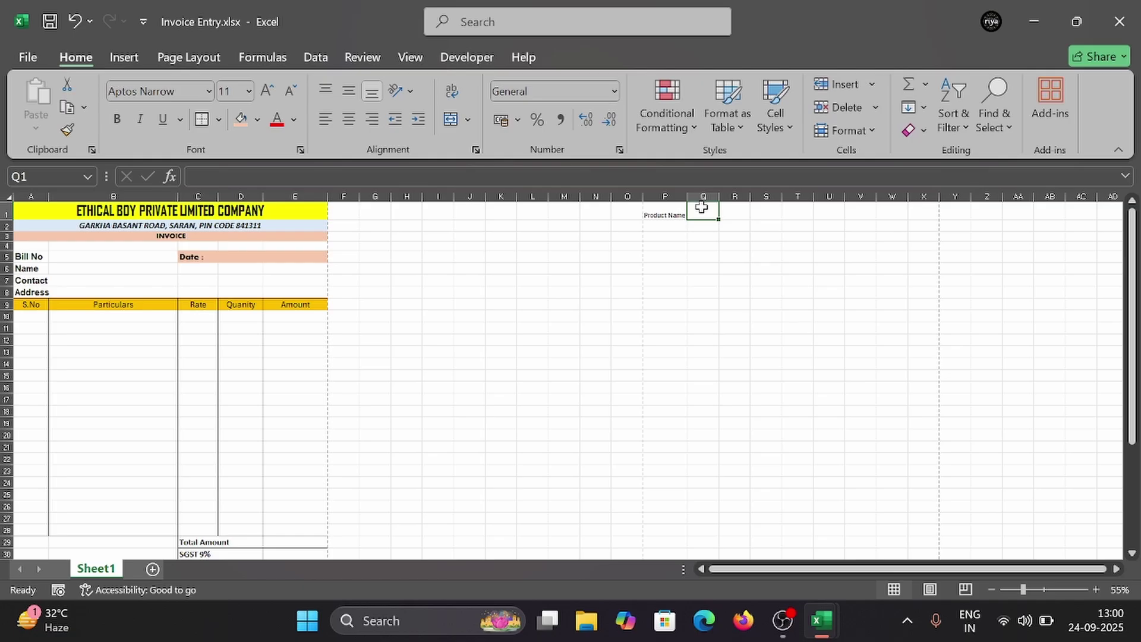
type("Amount")
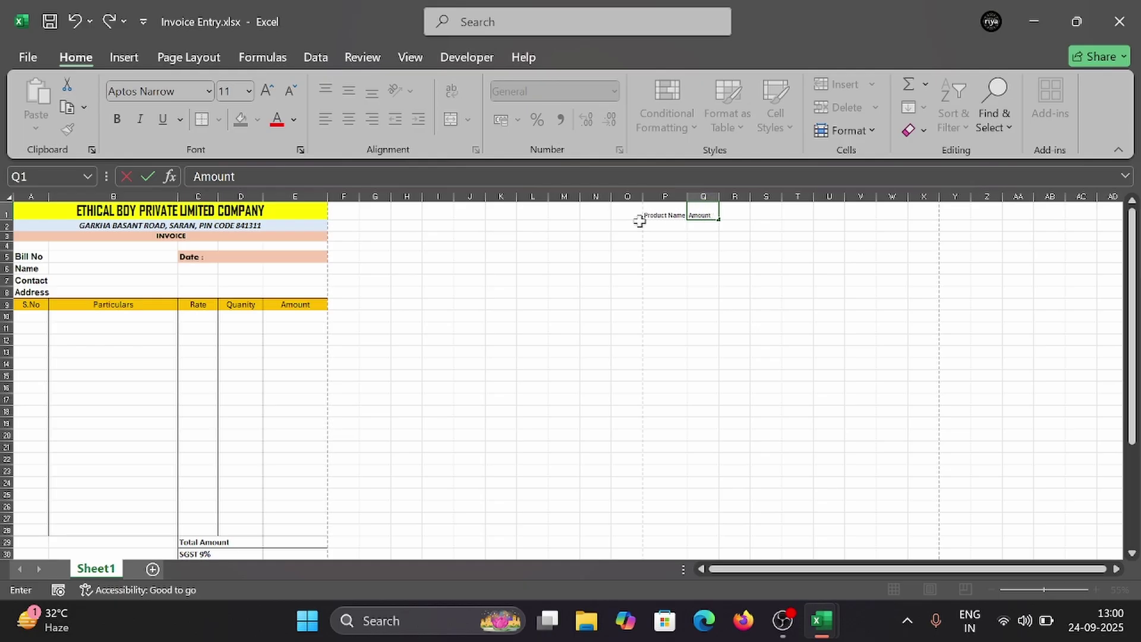
left_click(652, 224)
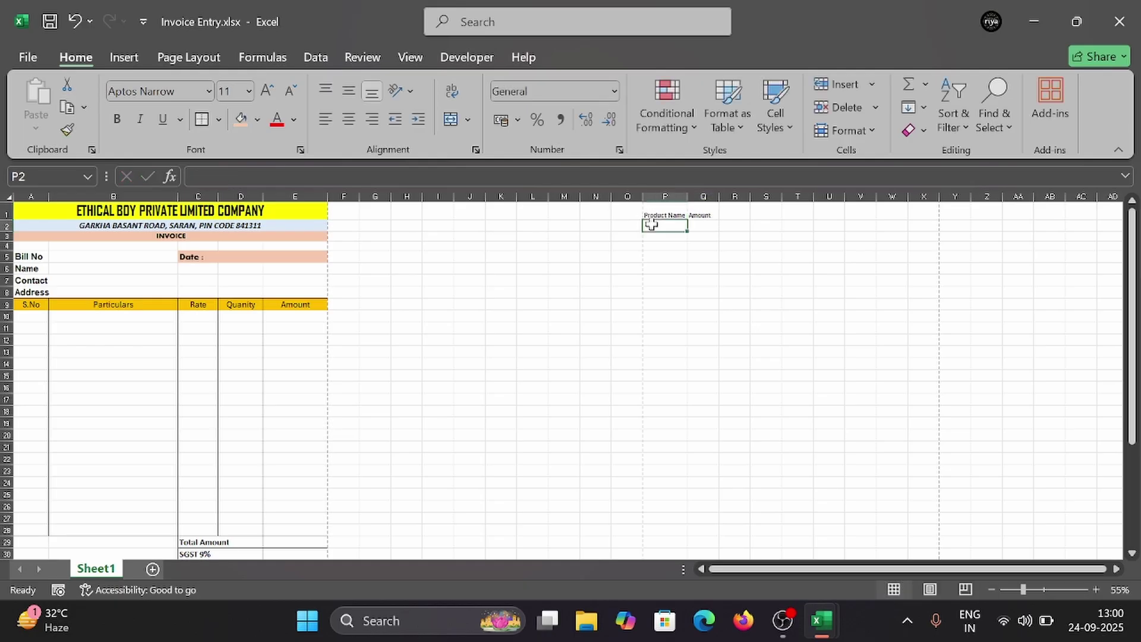
Step: Enter 'Moniter (19inch)' in P2 with 'inch' formatted as superscript
type("Moniter (19")
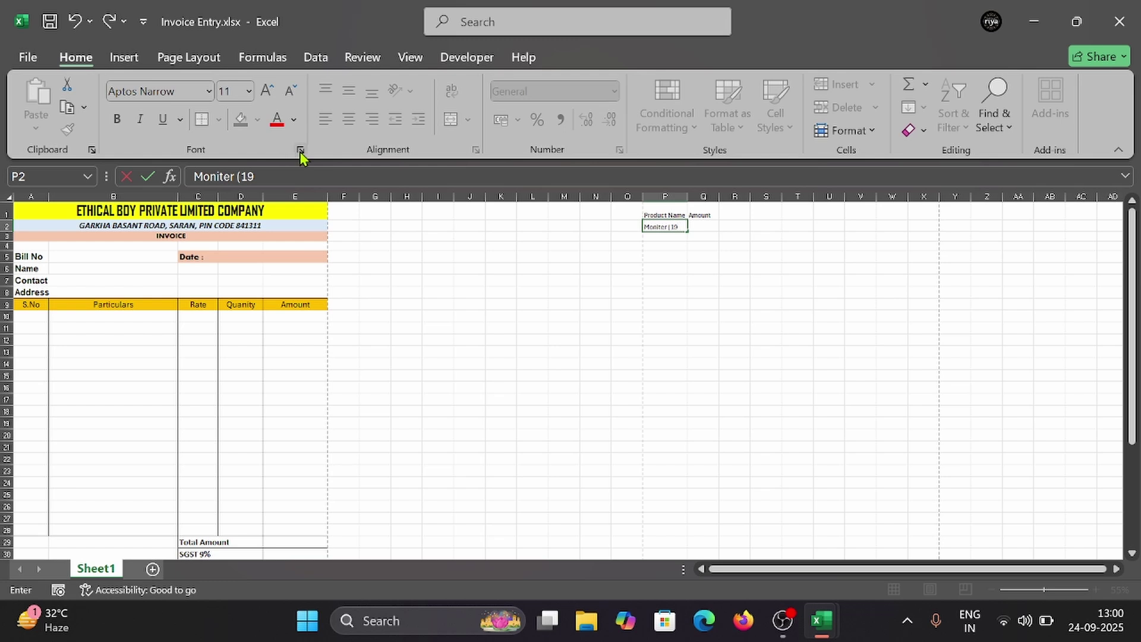
key("ctrl+1")
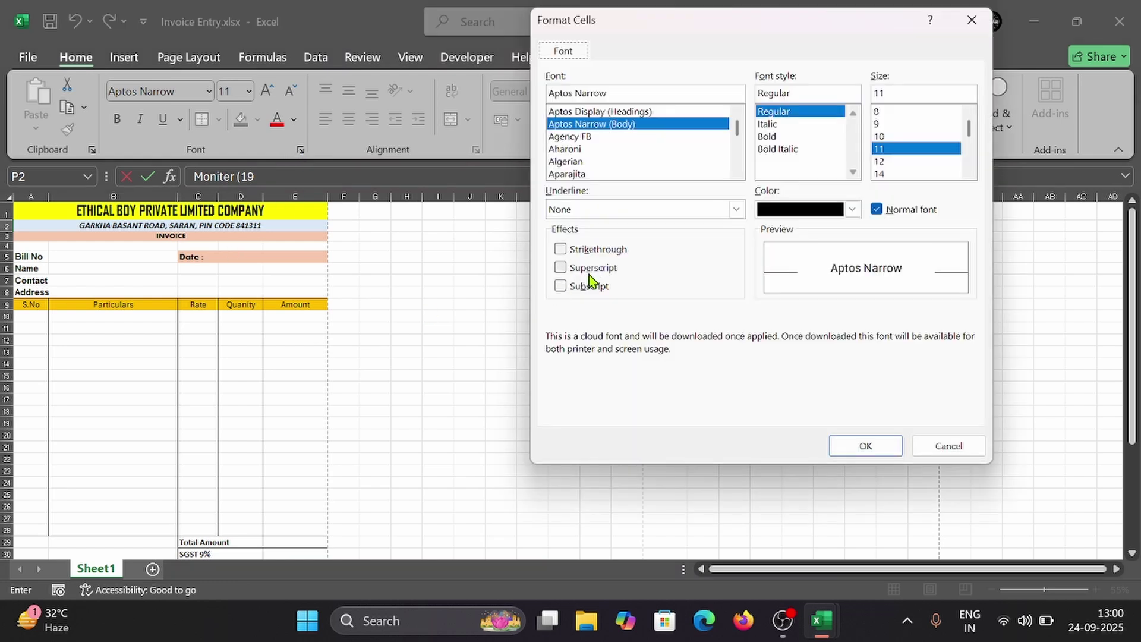
left_click(590, 268)
left_click(848, 443)
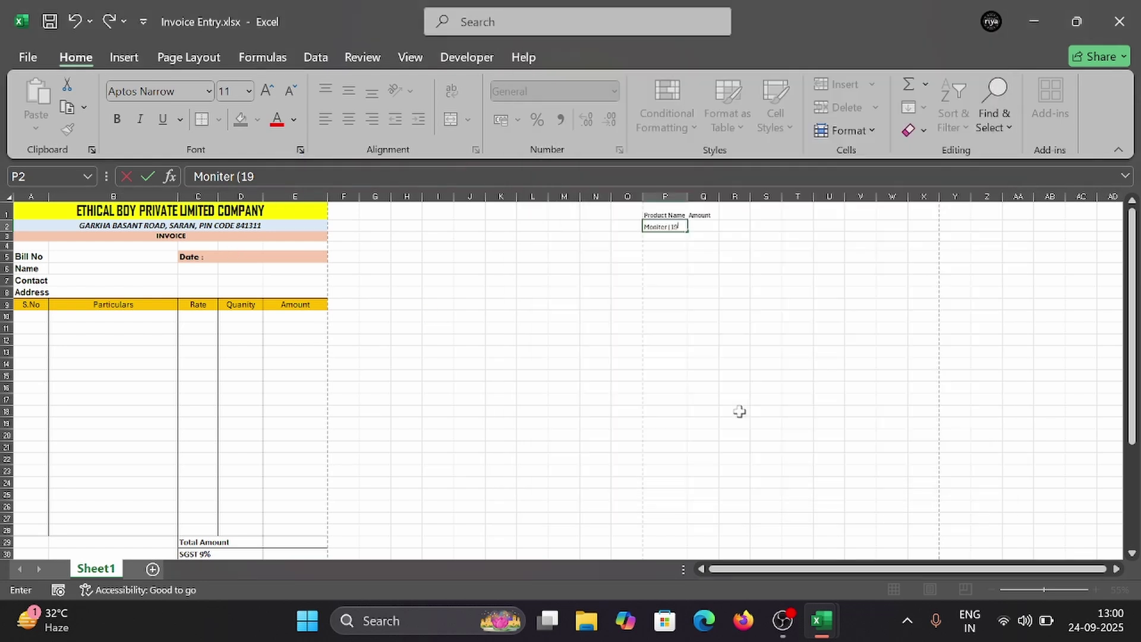
type("ch")
left_click(301, 149)
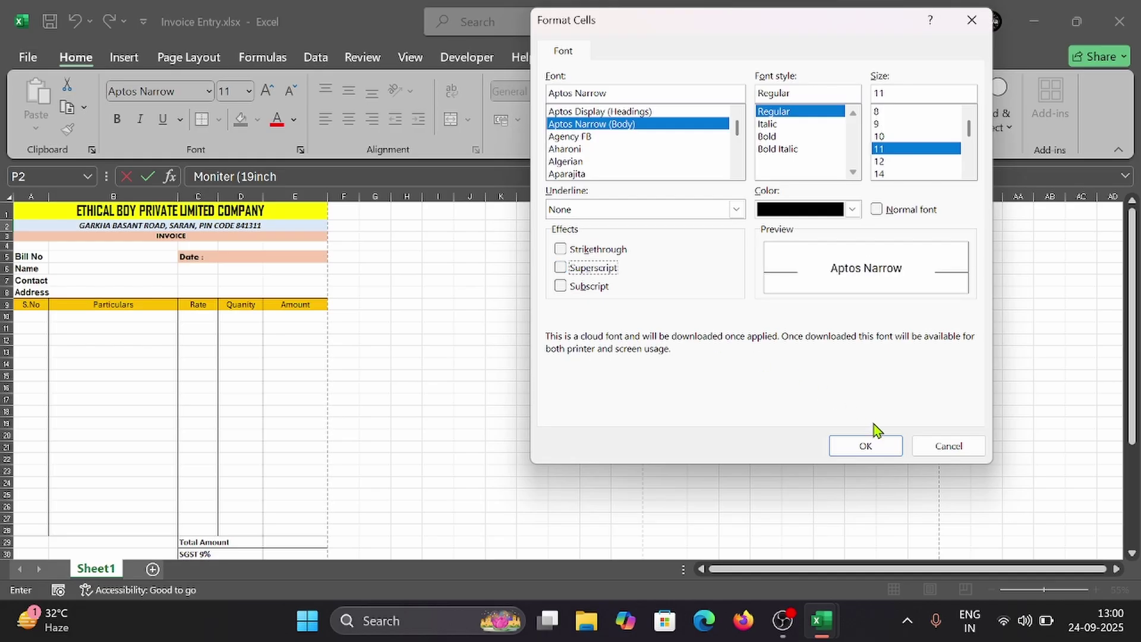
left_click(878, 445)
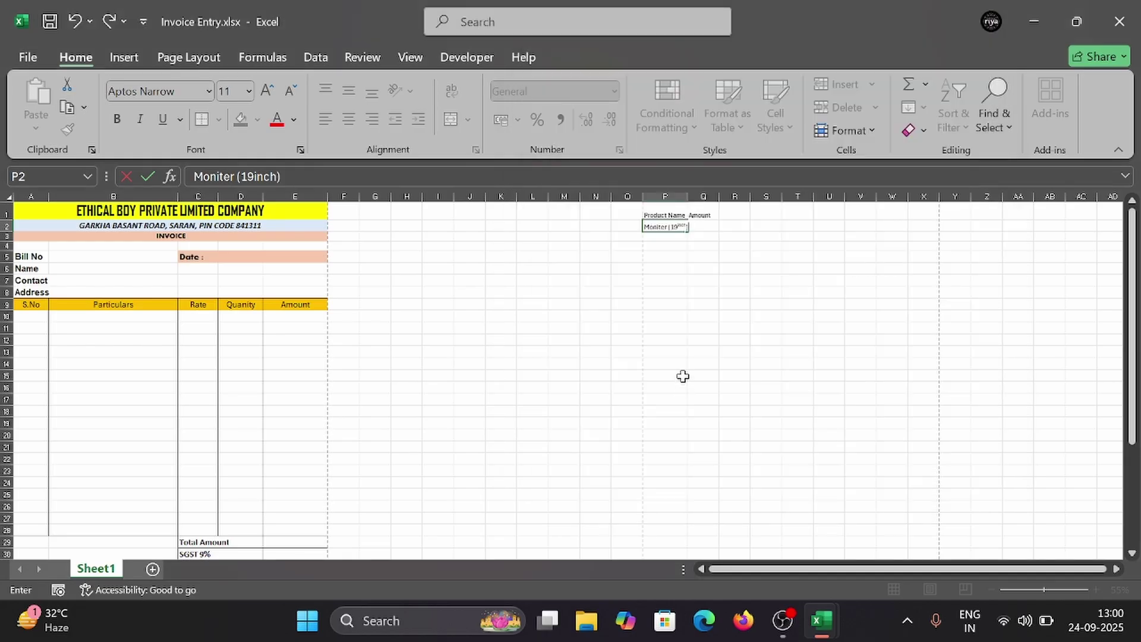
key("Return")
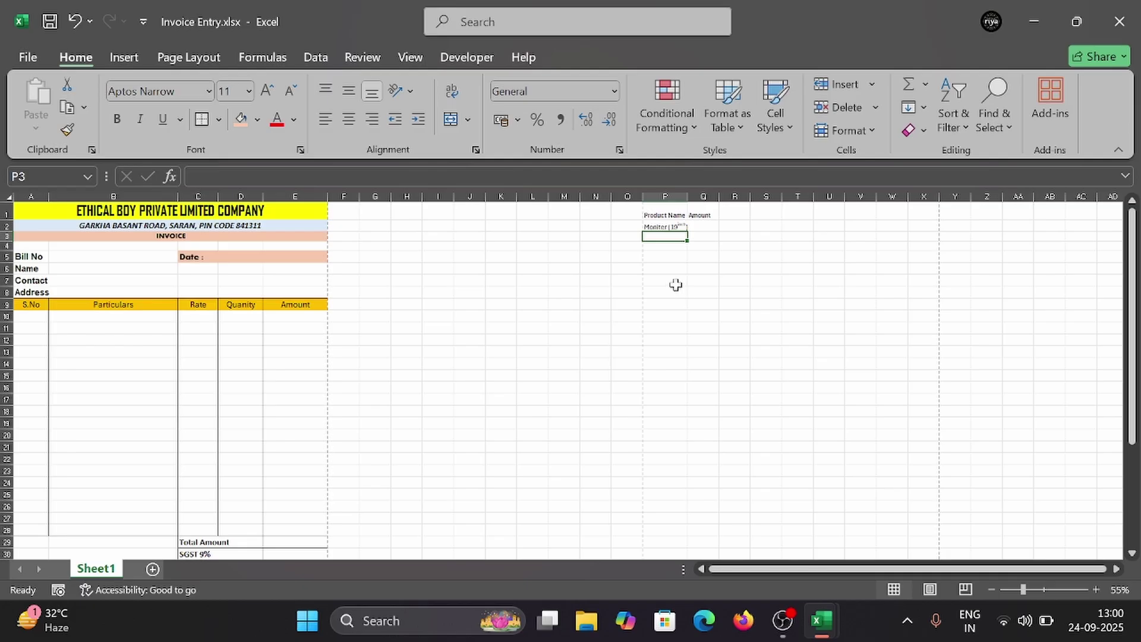
Step: Add CPU and UPS below it and begin the next product entry
type("C")
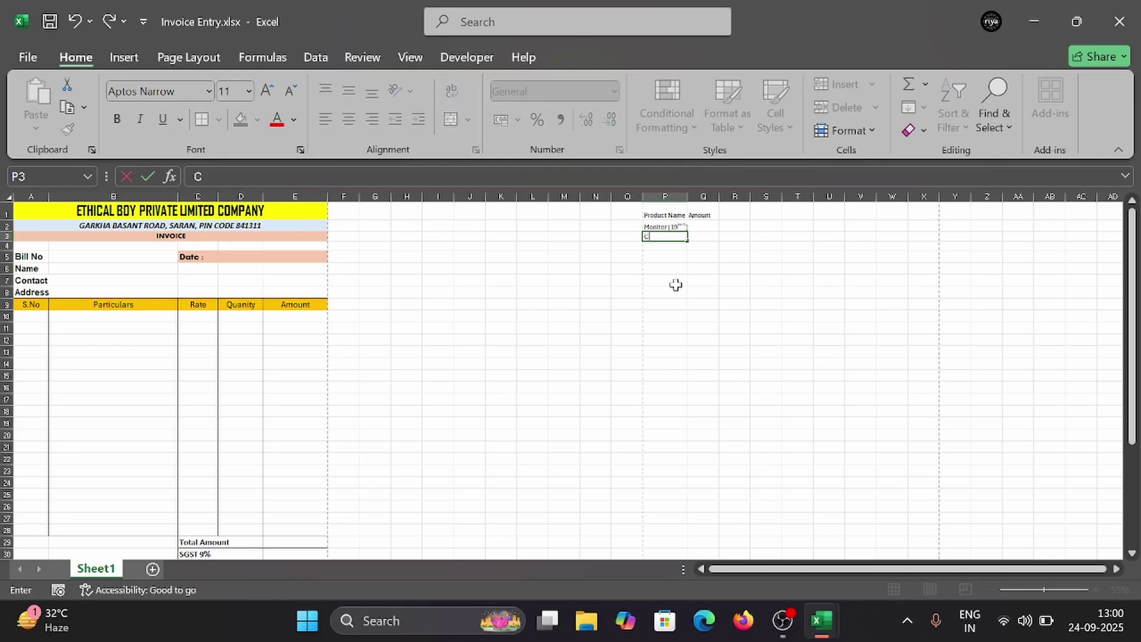
type("PU")
key("Return")
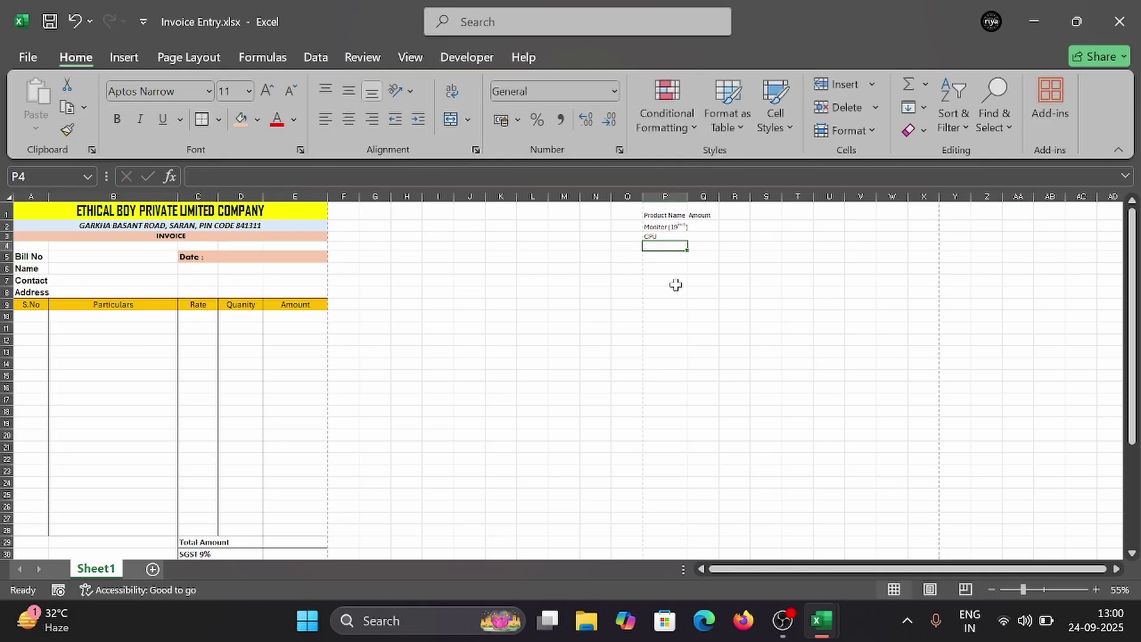
type("UPS")
key("Return")
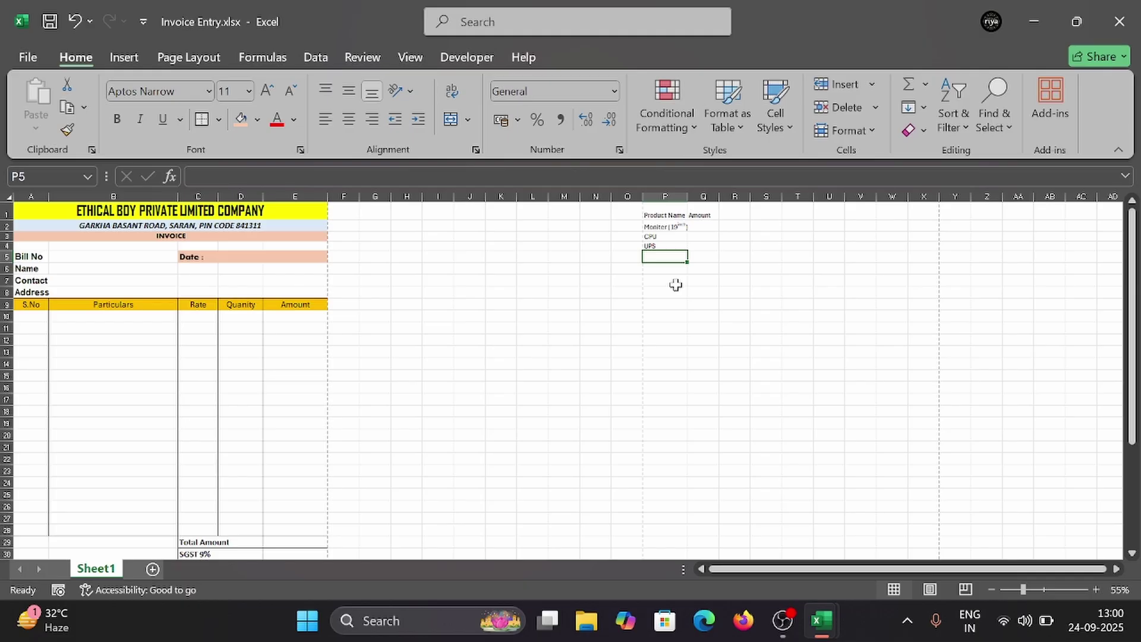
type("Keyboard")
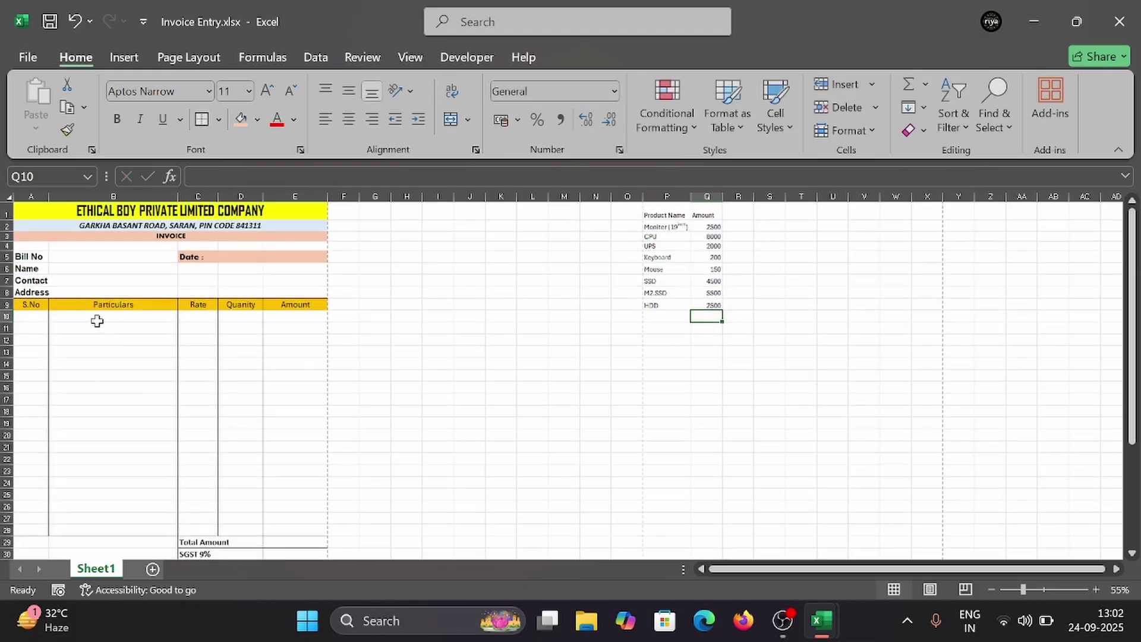
Step: Apply List data validation to B10 with source $P$2:$P$9
left_click(62, 318)
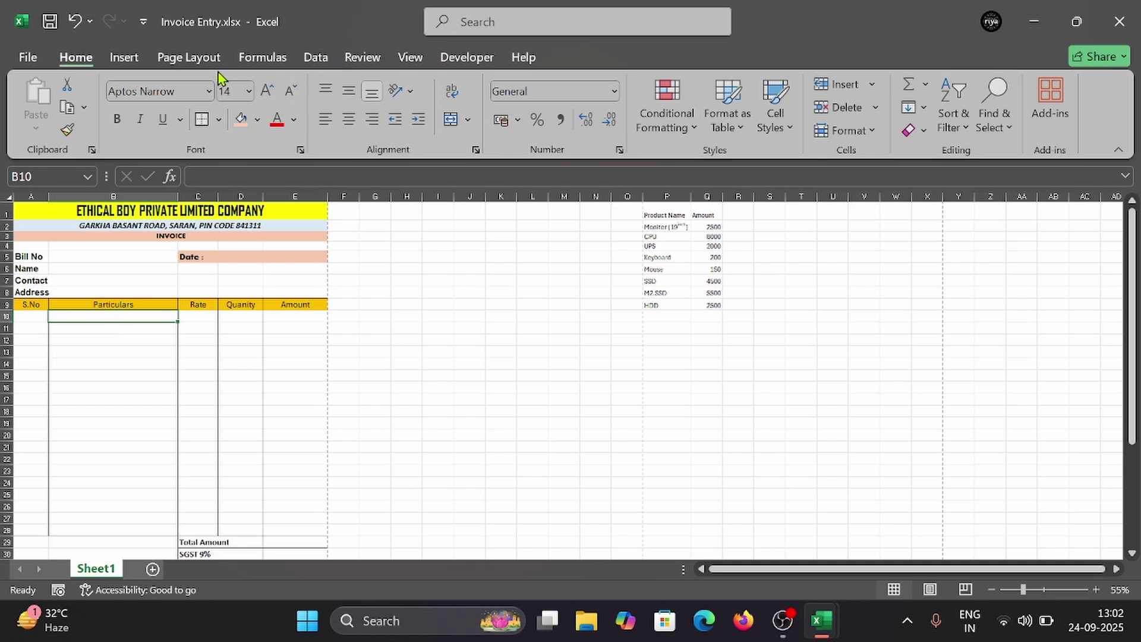
left_click(315, 58)
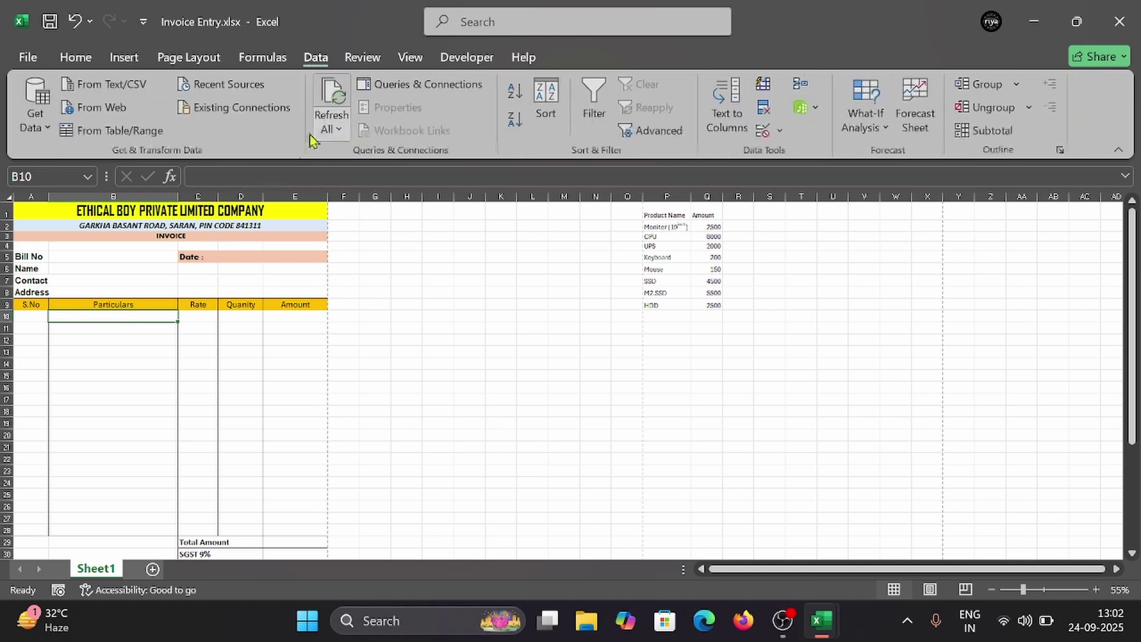
left_click(782, 138)
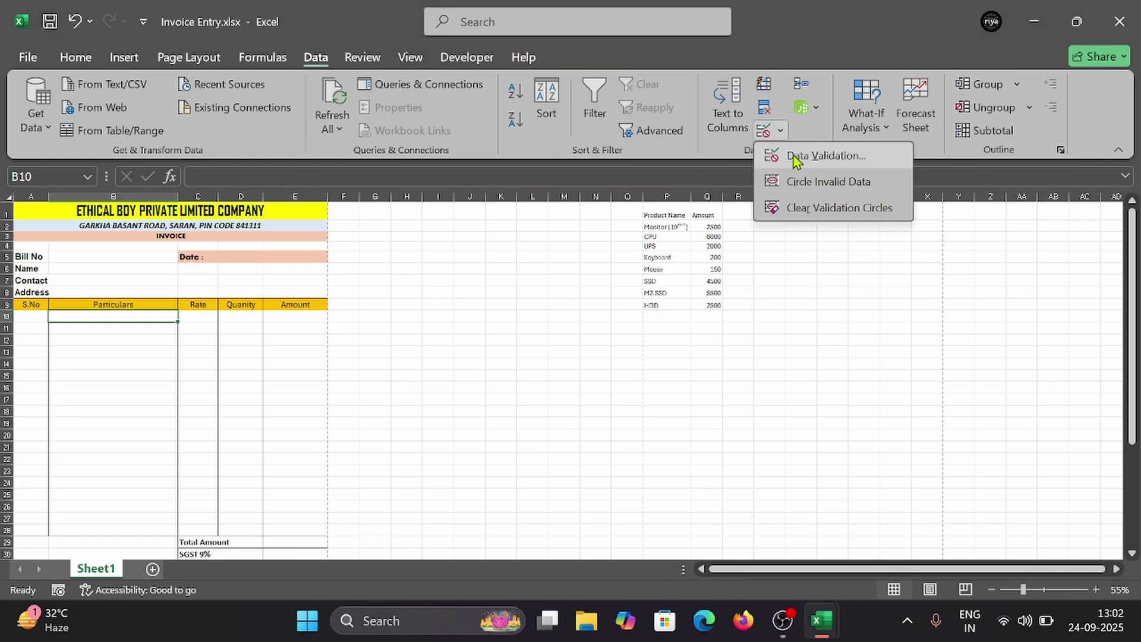
left_click(792, 156)
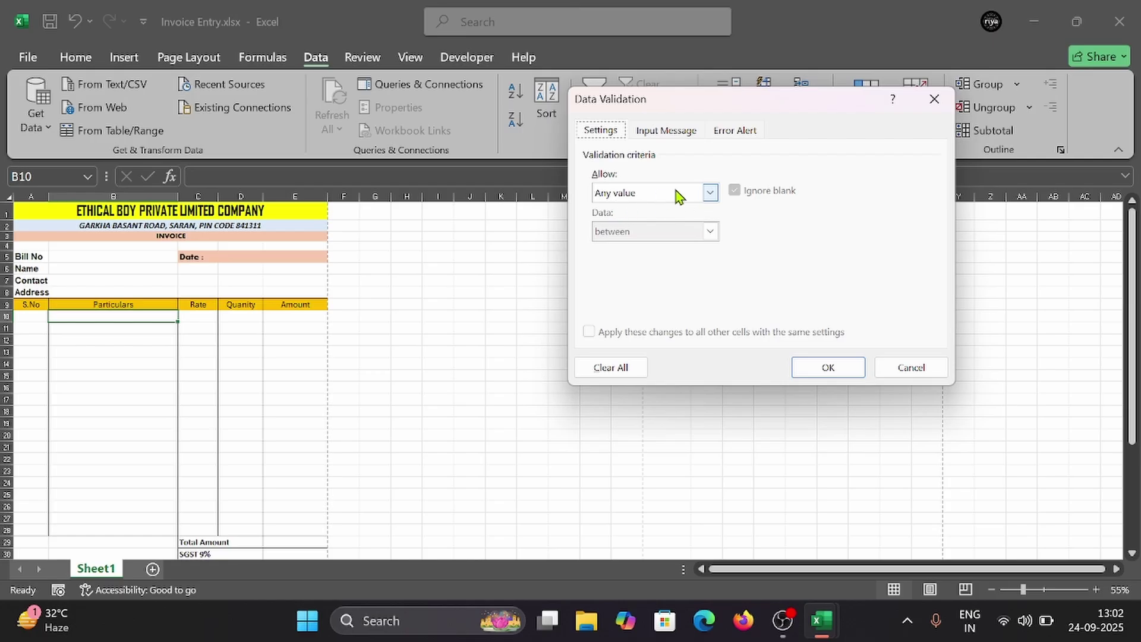
left_click(709, 192)
left_click(620, 248)
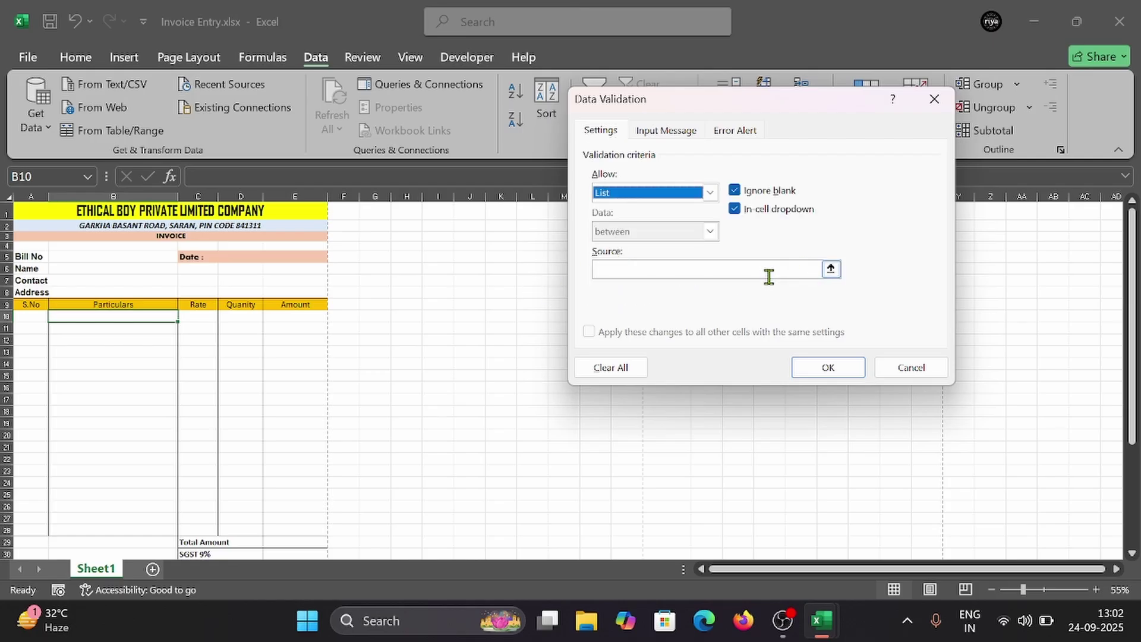
left_click_drag(758, 108, 607, 323)
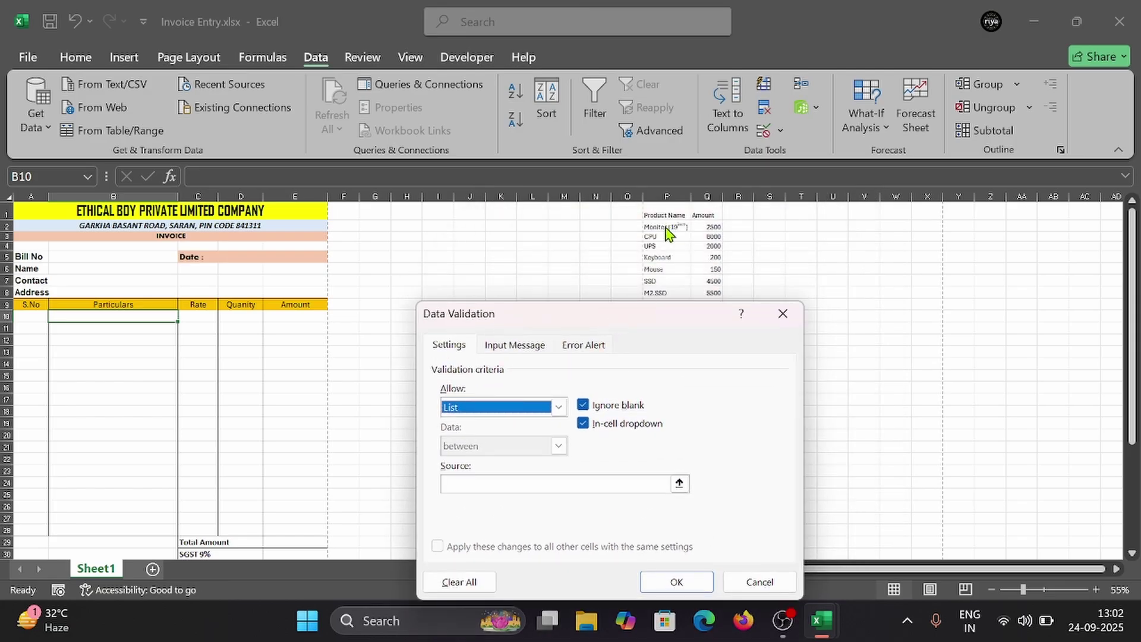
left_click(510, 483)
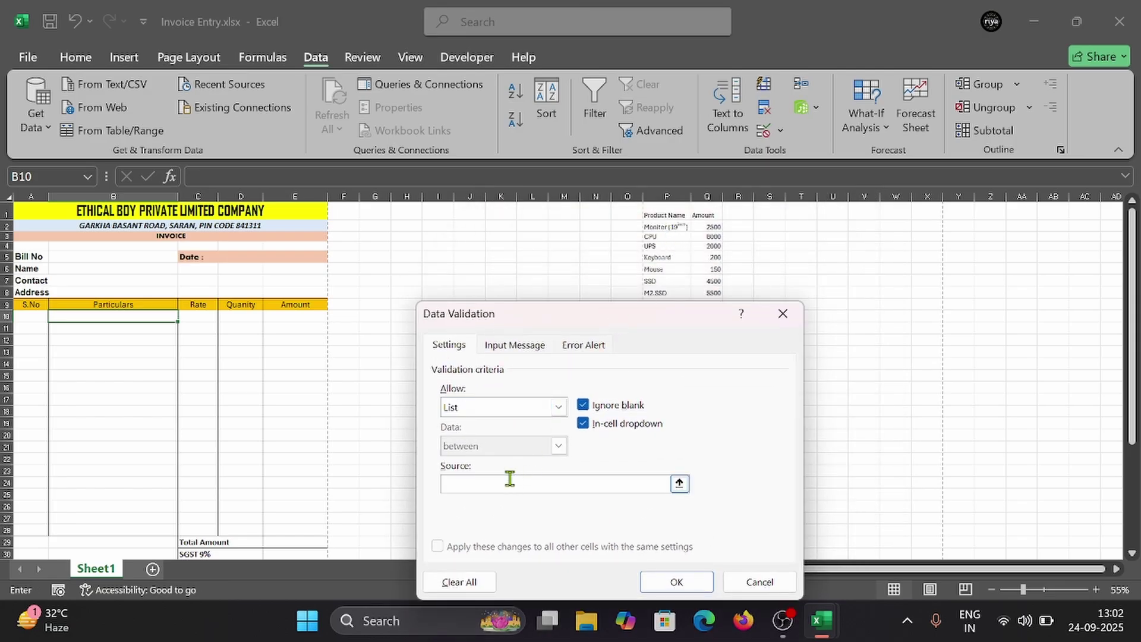
left_click_drag(548, 321, 337, 269)
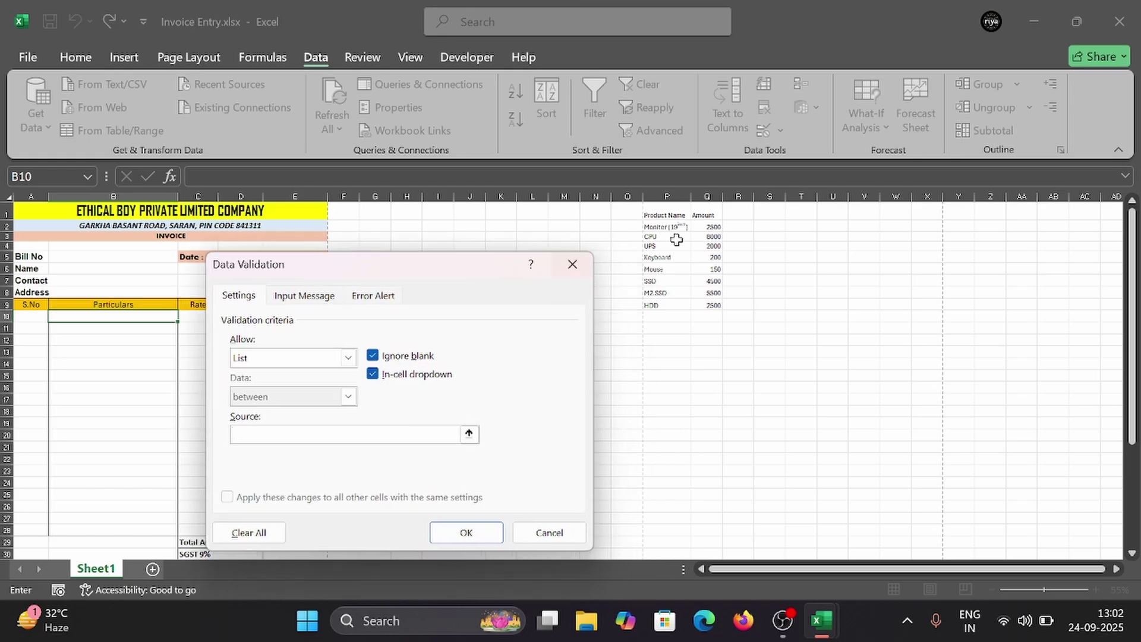
left_click_drag(671, 232, 670, 304)
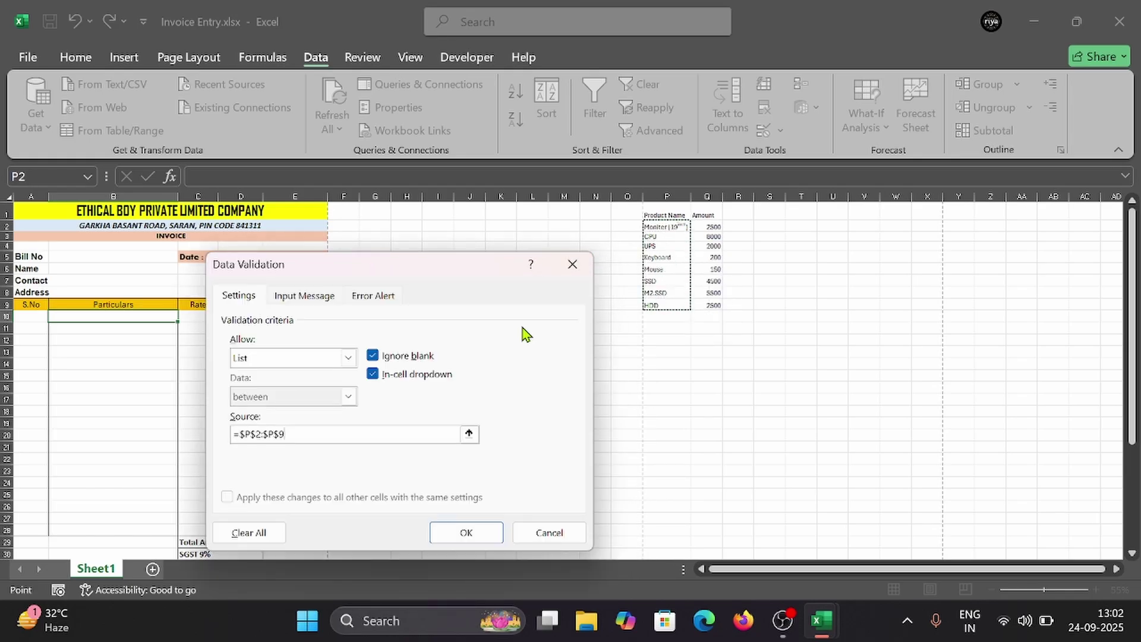
left_click(466, 533)
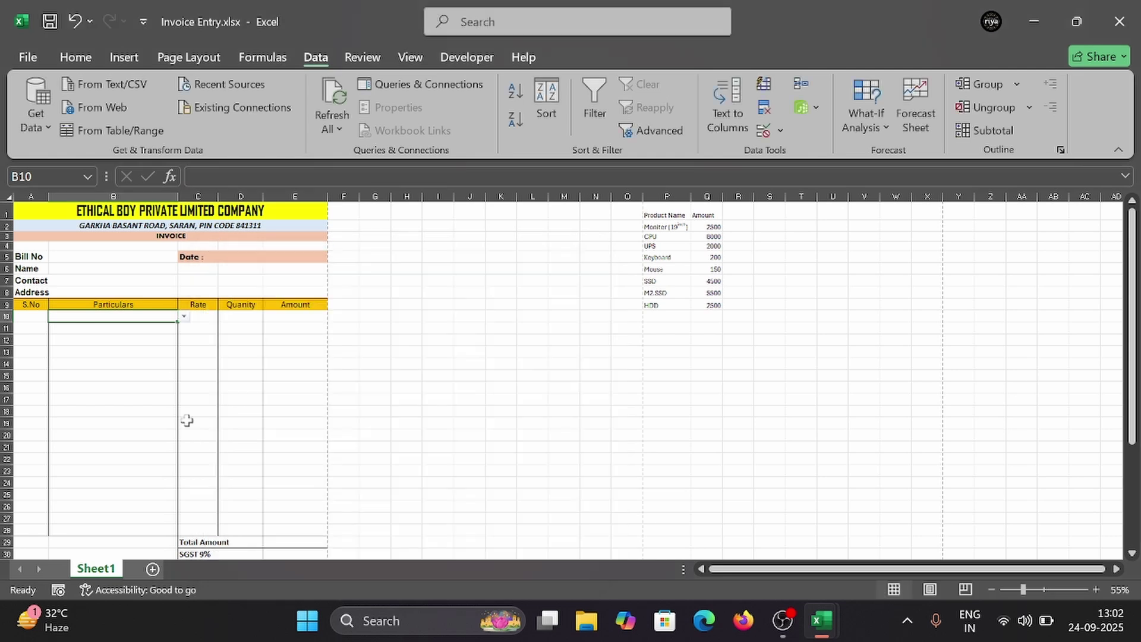
Step: Test B10's dropdown by choosing Moniter (19inch), keeping that entry in B10
left_click(183, 321)
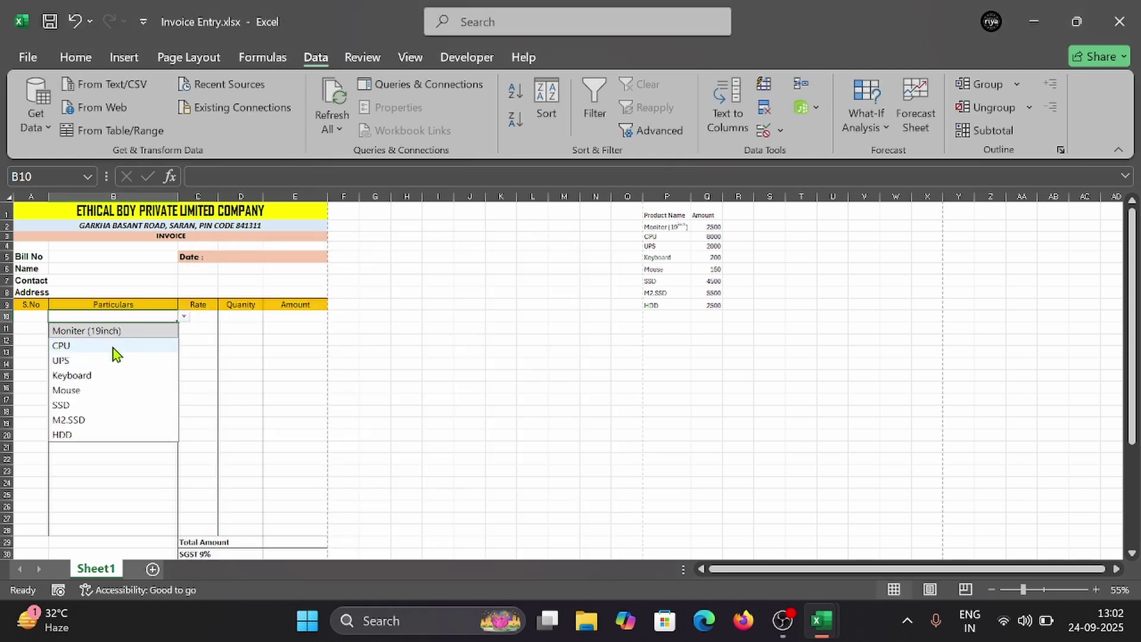
left_click(116, 333)
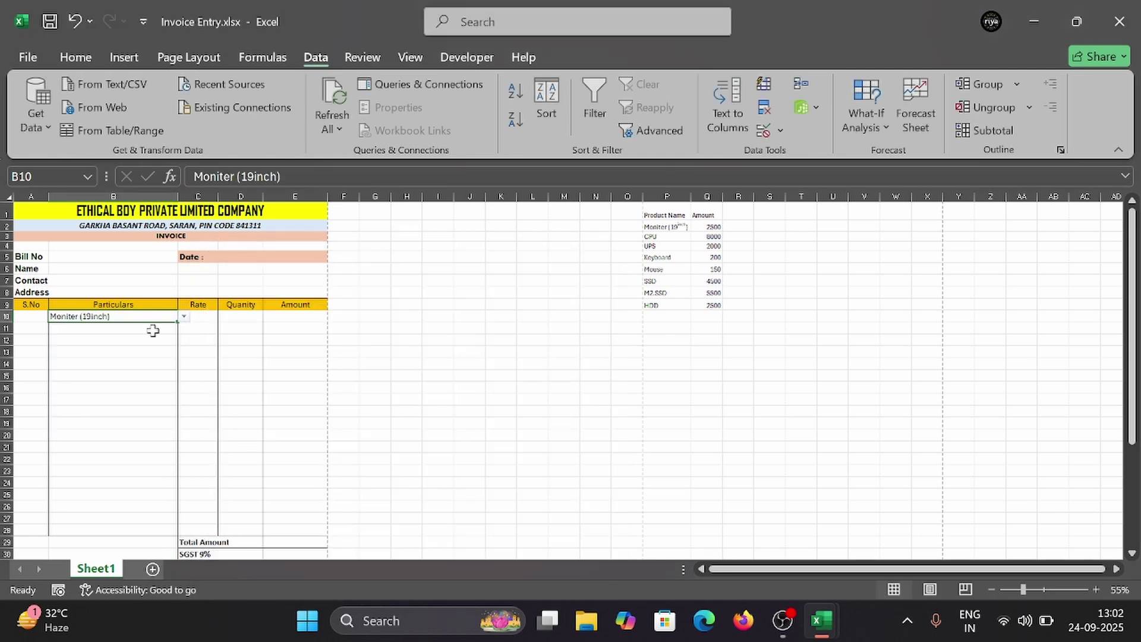
left_click(152, 329)
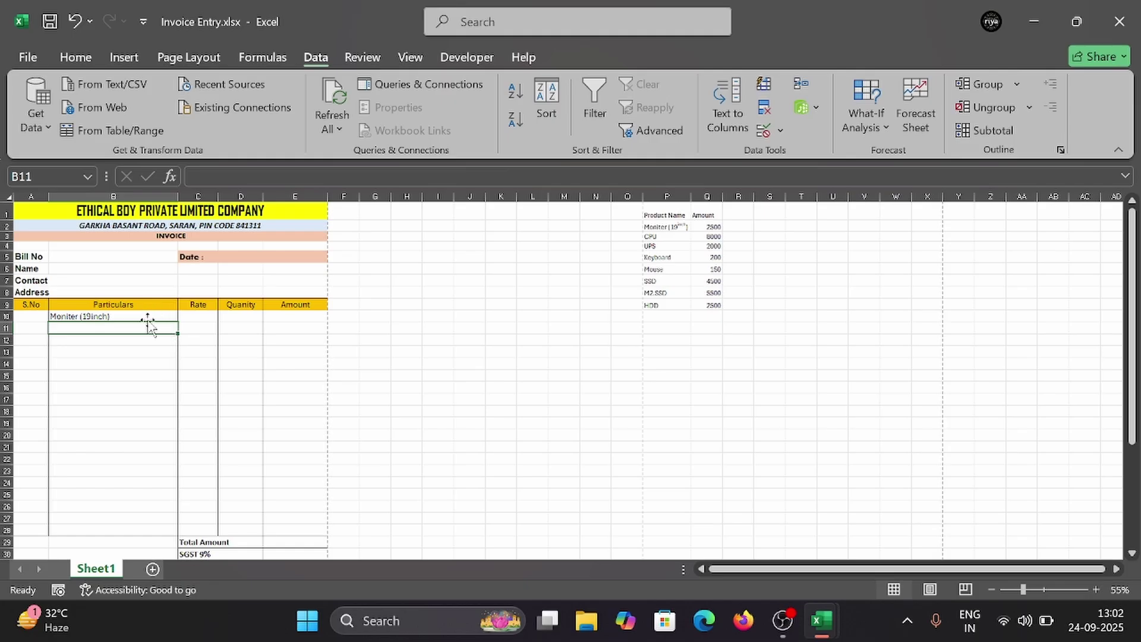
left_click(151, 315)
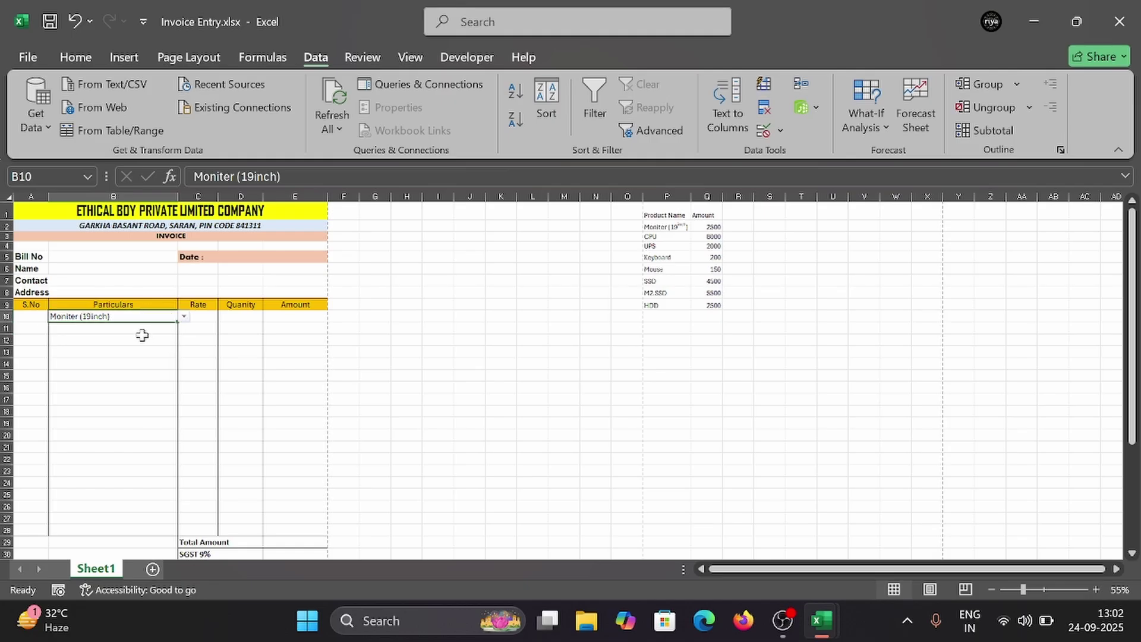
left_click(142, 330)
scroll(143, 335, "down", 2)
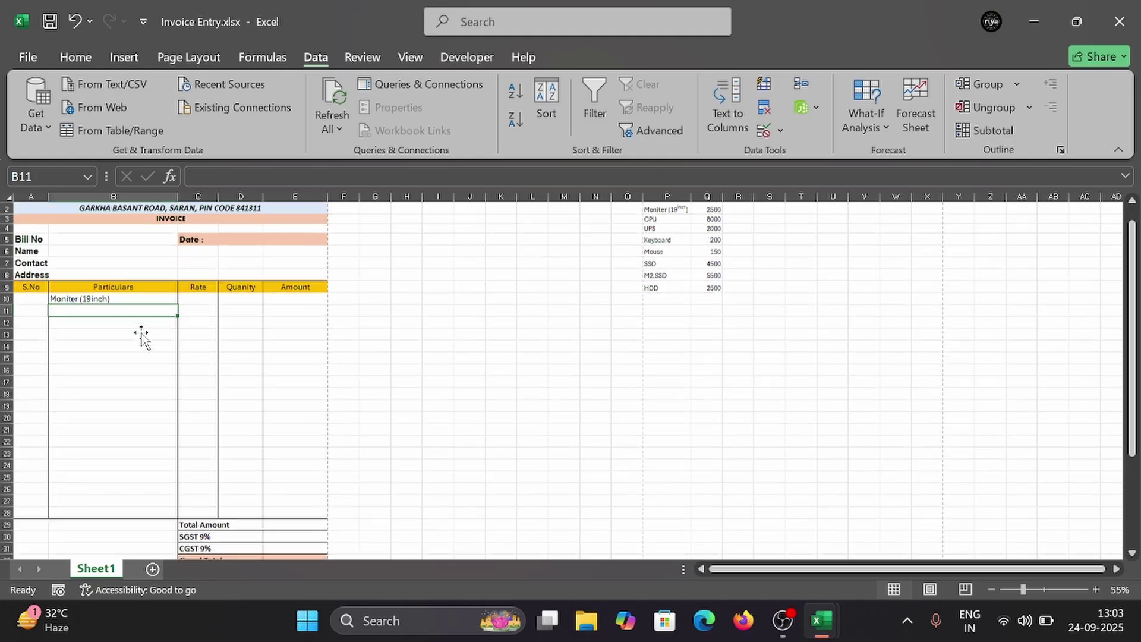
left_click_drag(138, 294, 137, 287)
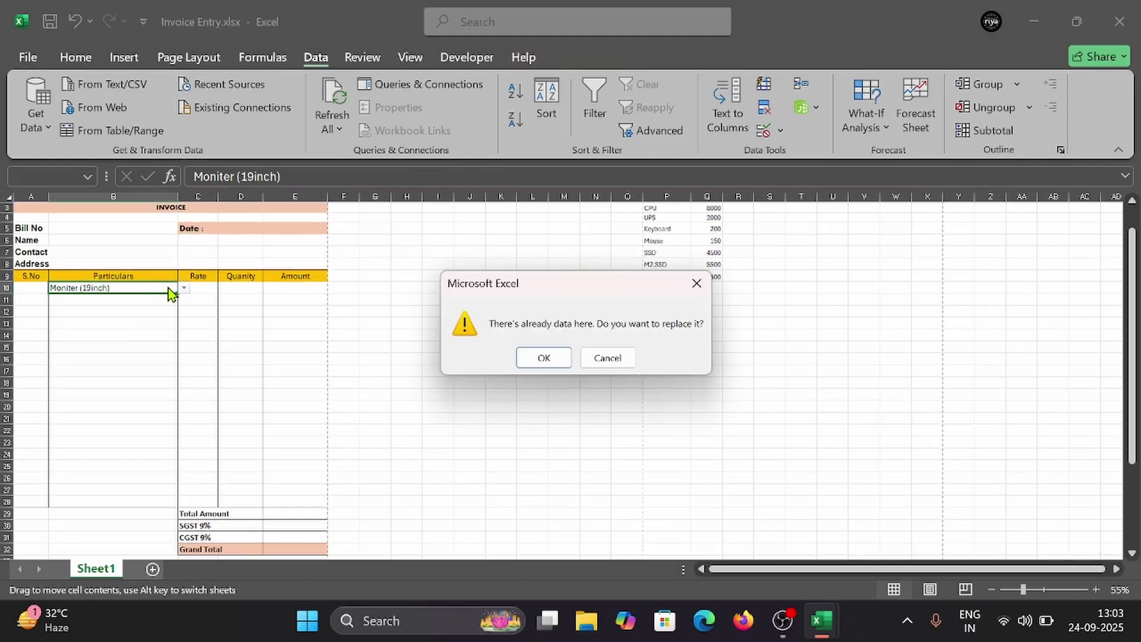
left_click(697, 288)
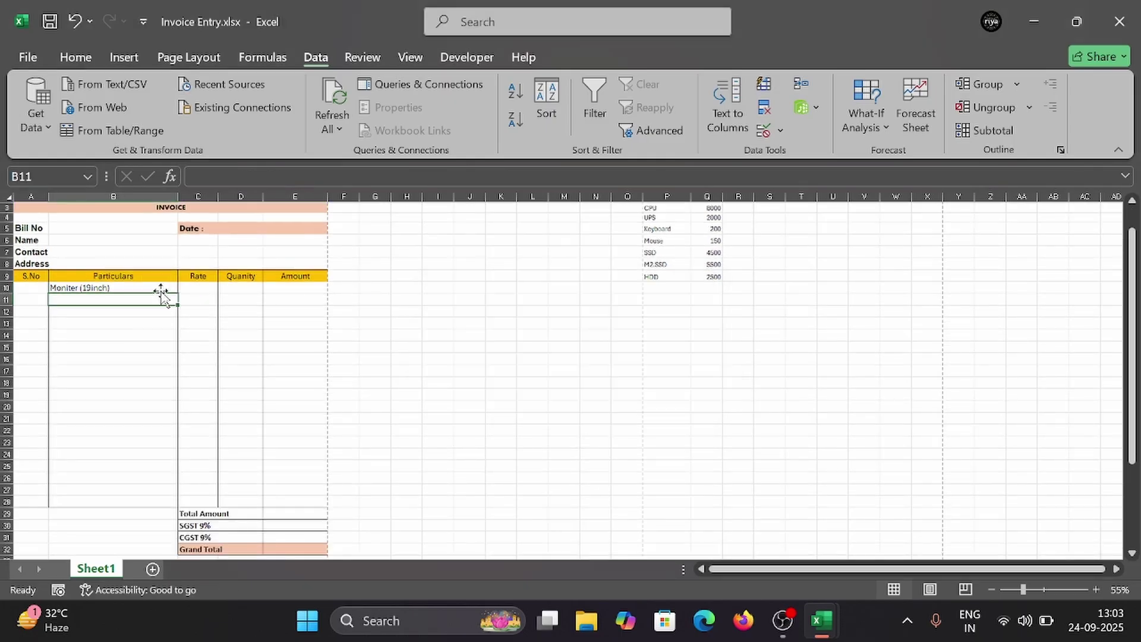
Step: Clear B10 and copy its product dropdown down the Particulars column to row 28
left_click_drag(180, 293, 190, 505)
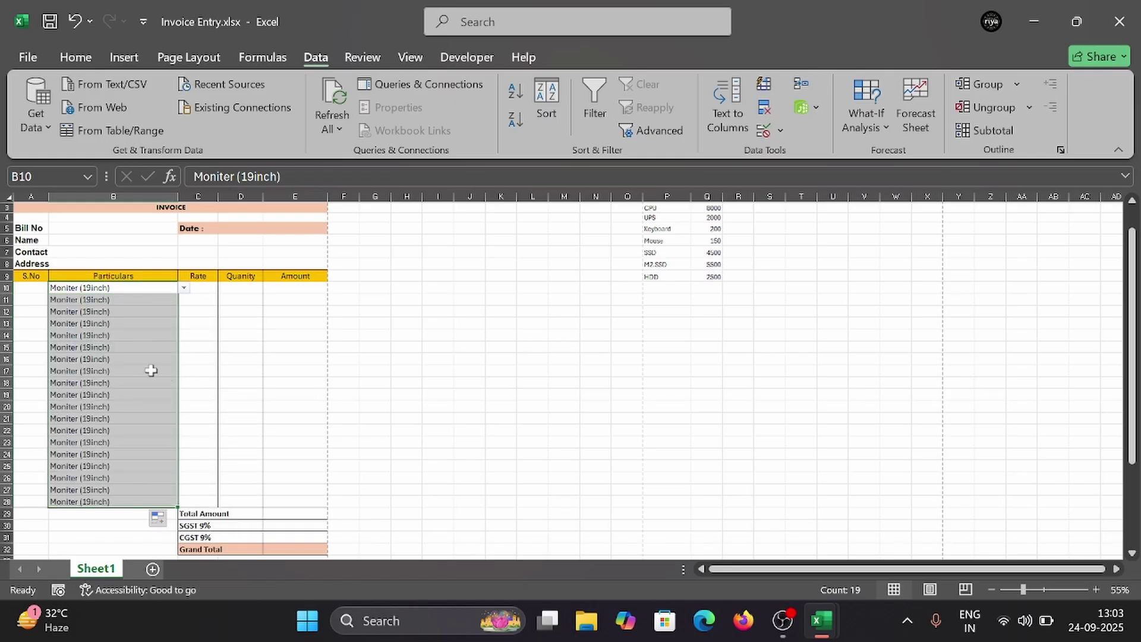
key("ctrl+z")
key("Delete")
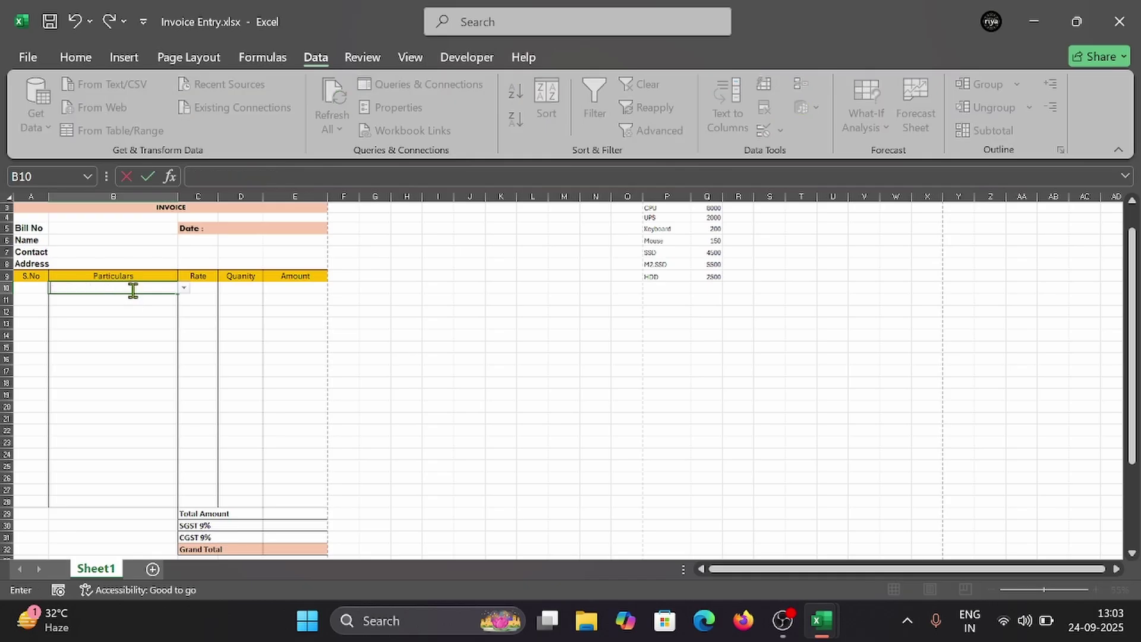
left_click(148, 346)
left_click(160, 285)
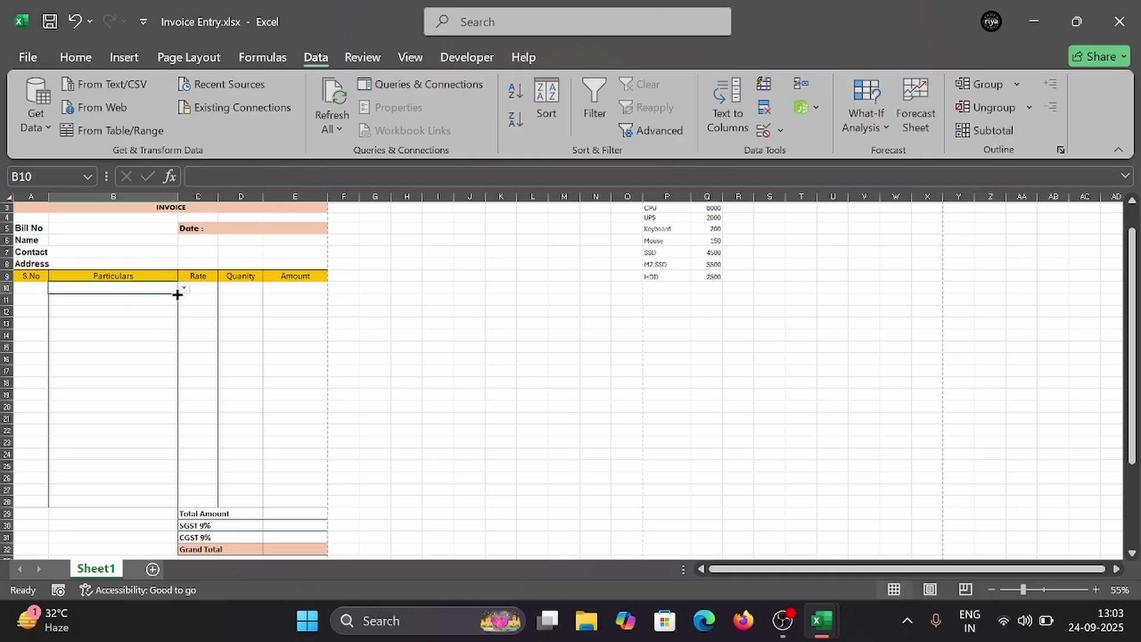
left_click_drag(178, 294, 181, 505)
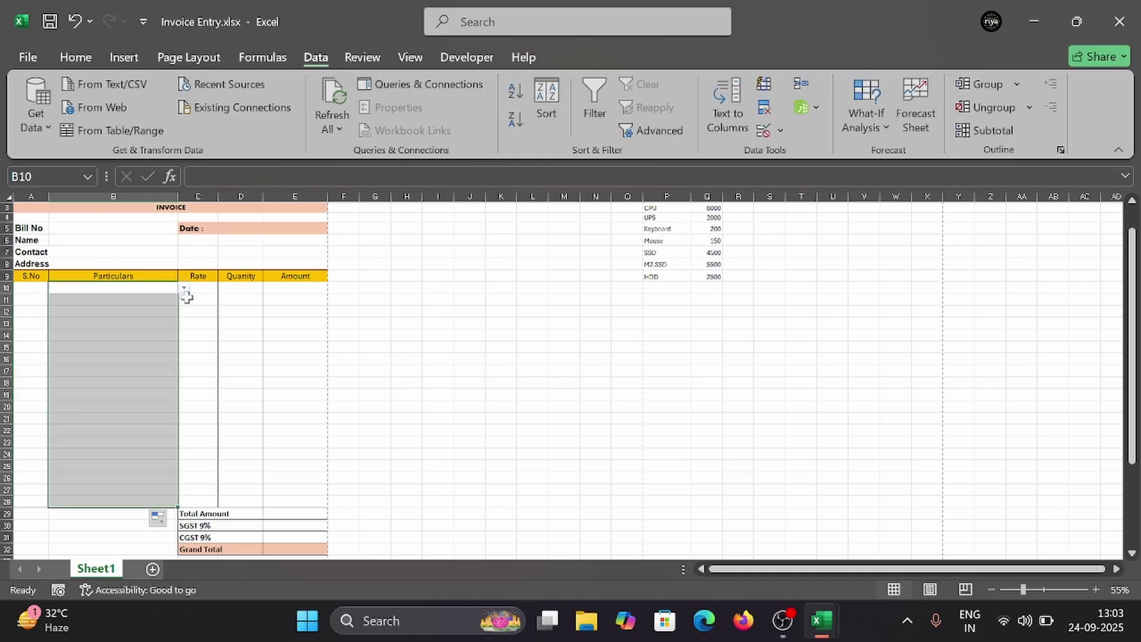
Step: Test B14's dropdown with UPS, clear it, and open the print preview
left_click(149, 334)
left_click(185, 336)
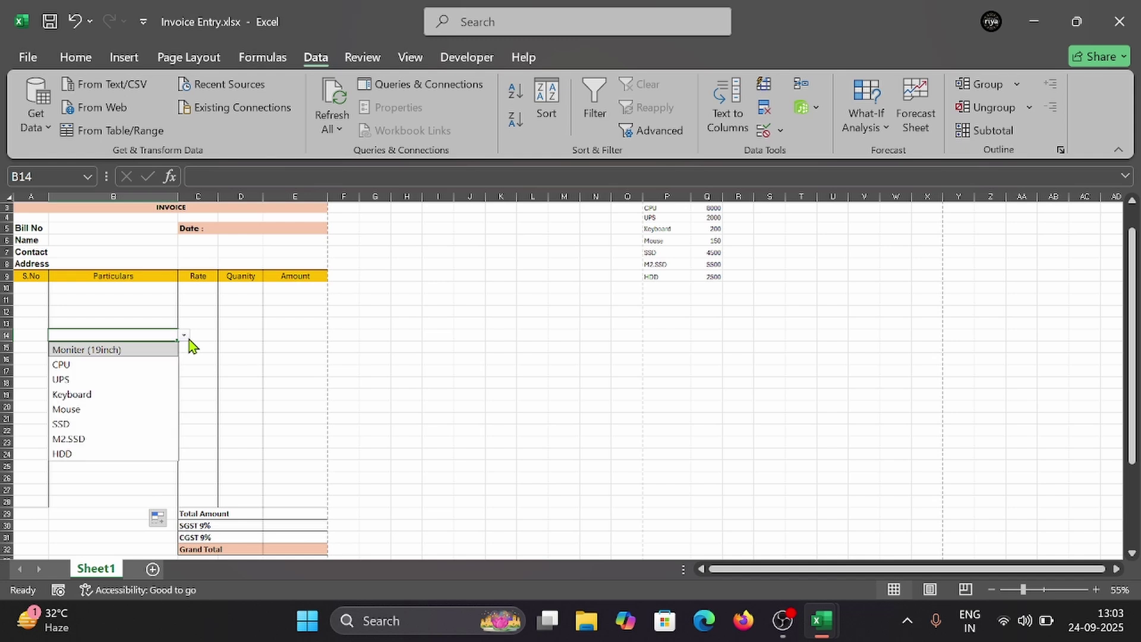
left_click(111, 375)
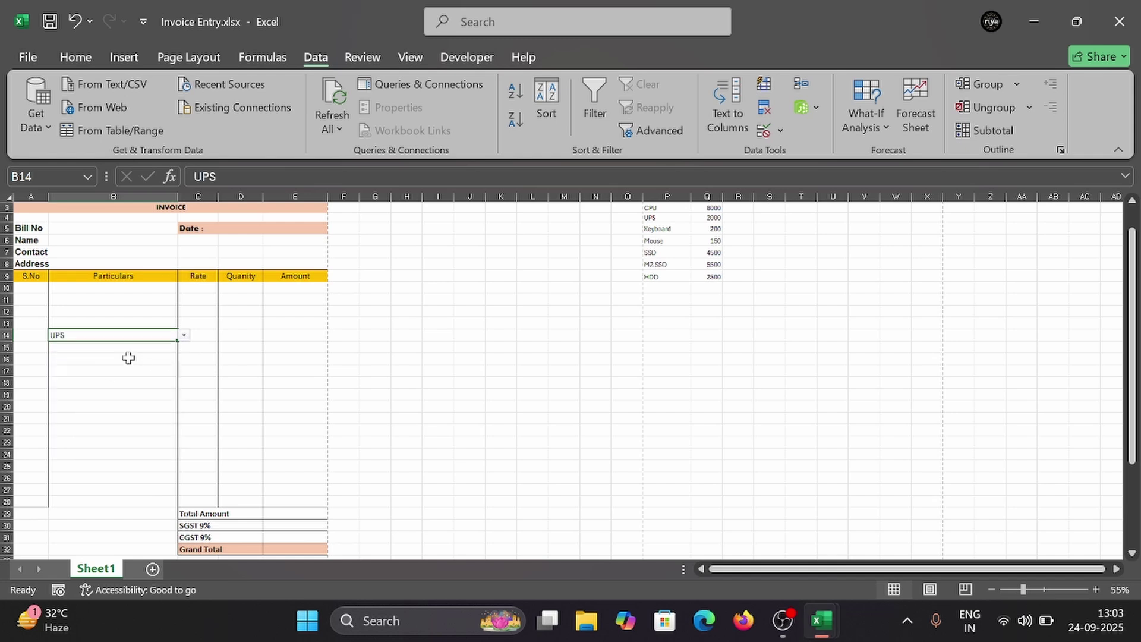
key("BackSpace")
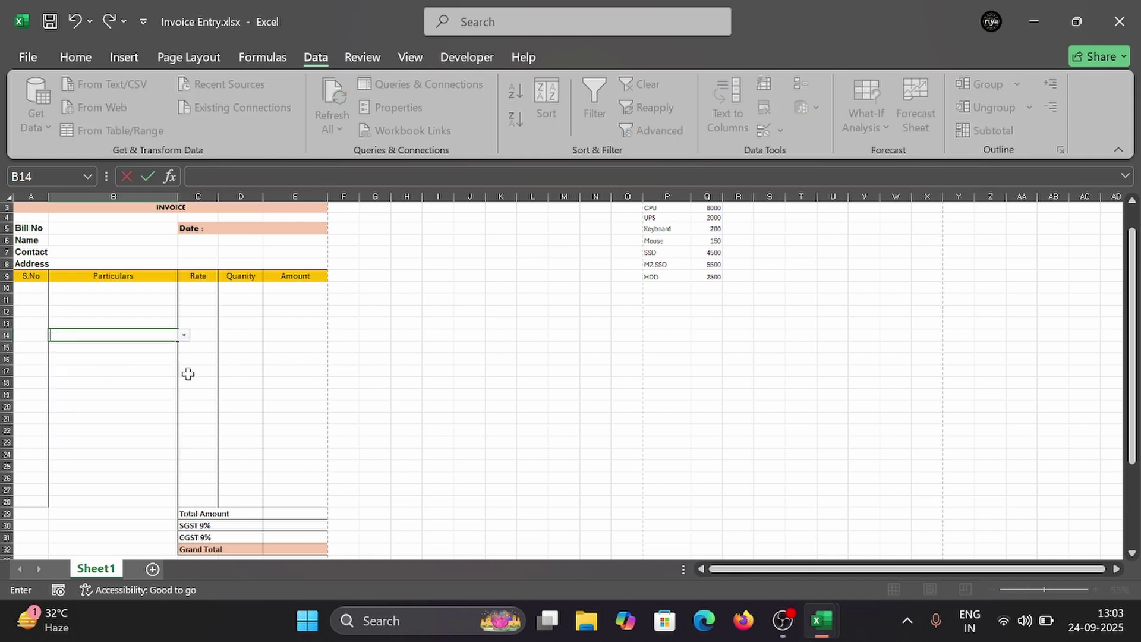
left_click(137, 392)
left_click(159, 333)
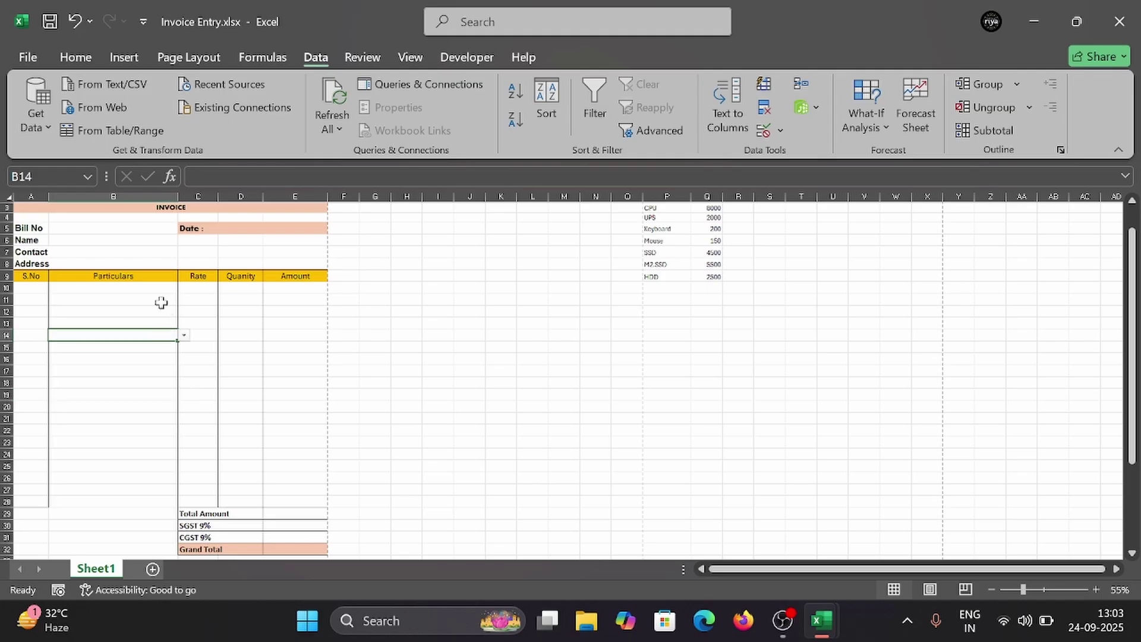
left_click(159, 301)
left_click(135, 455)
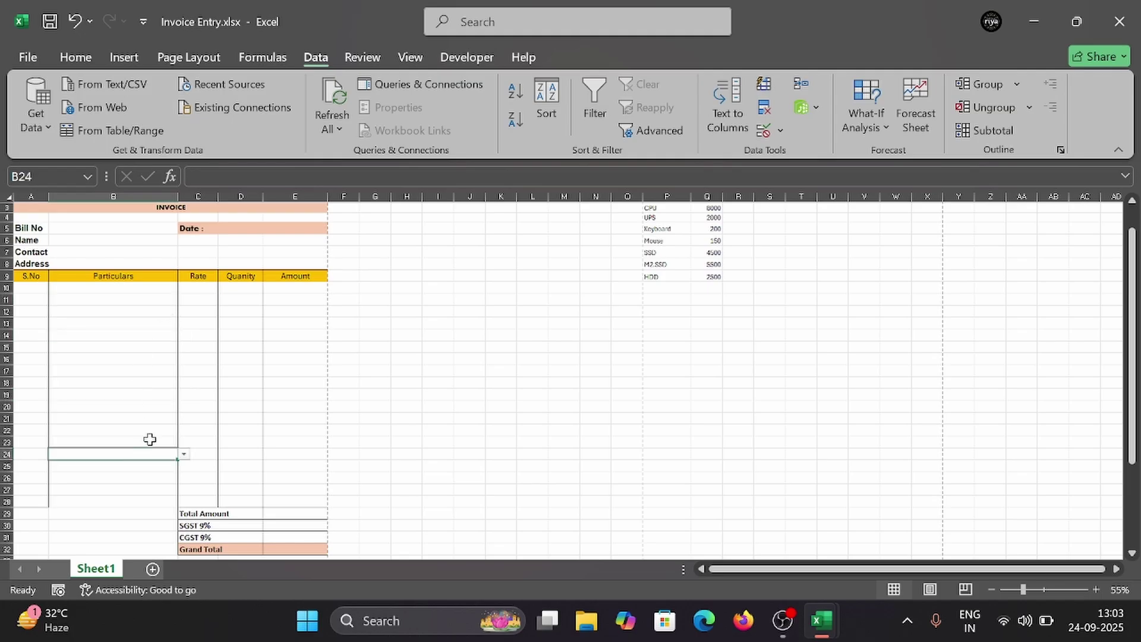
key("ctrl+p")
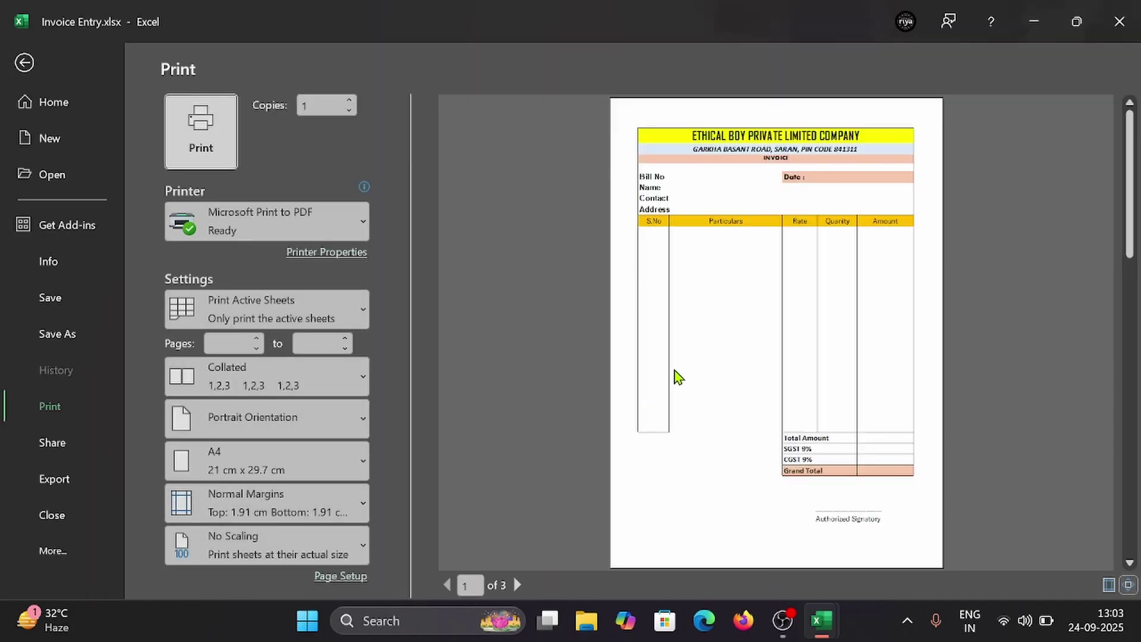
Step: Leave print preview, select Rate cell C10 and scroll back to the top
key("Escape")
left_click(200, 287)
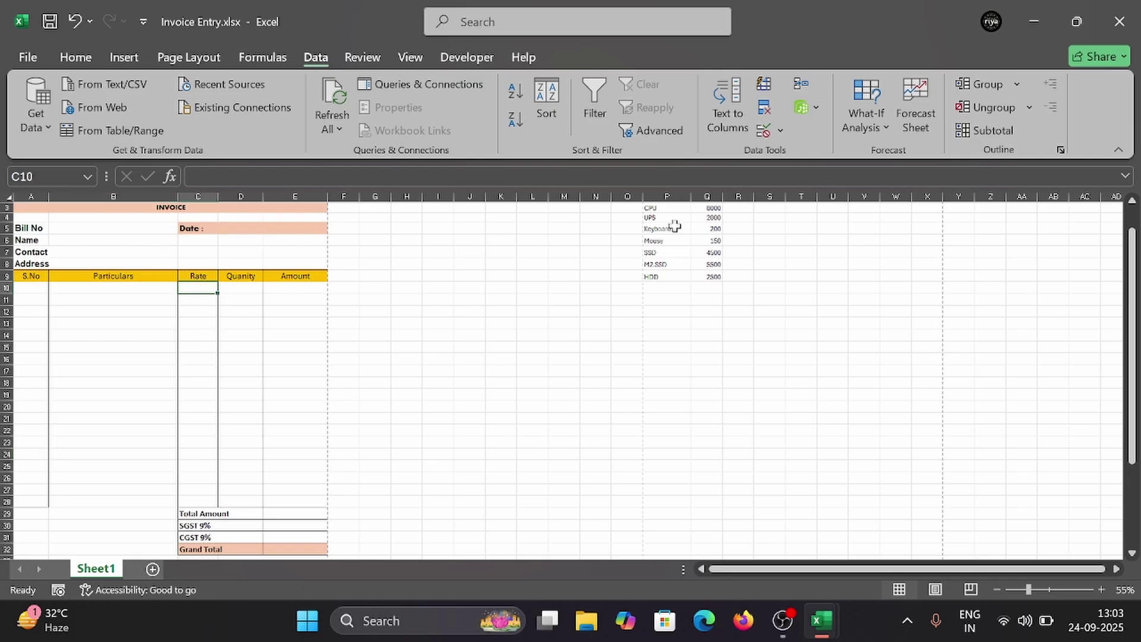
scroll(660, 235, "up", 1)
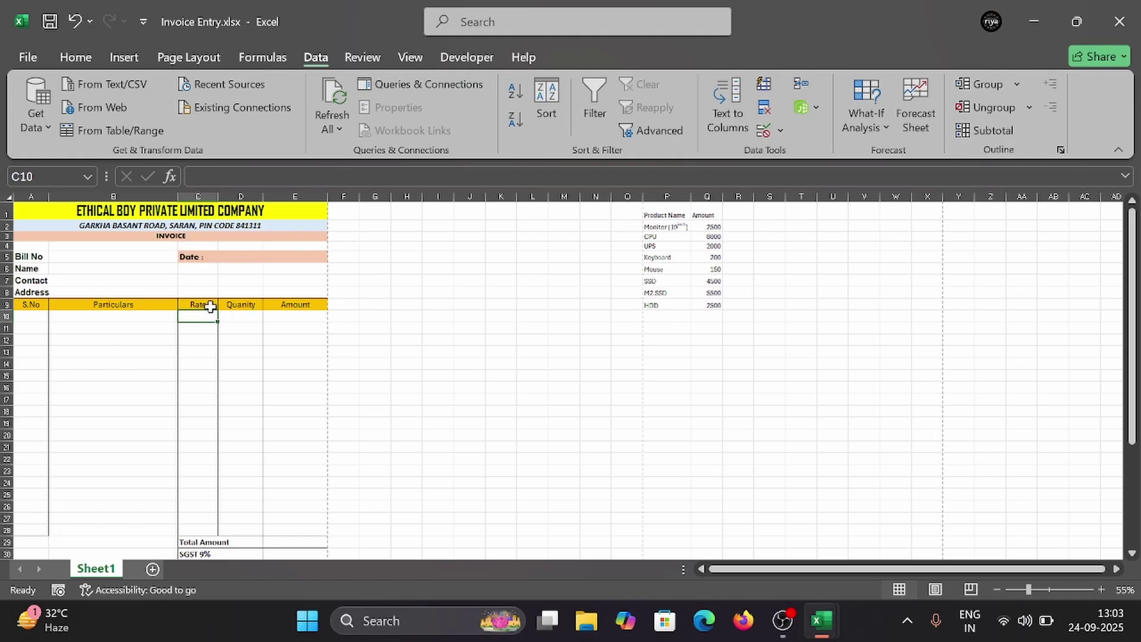
Step: Type =VLOOKUP(B10,$P$1:$Q$9,2, in C10 to fetch the product's amount
type("=")
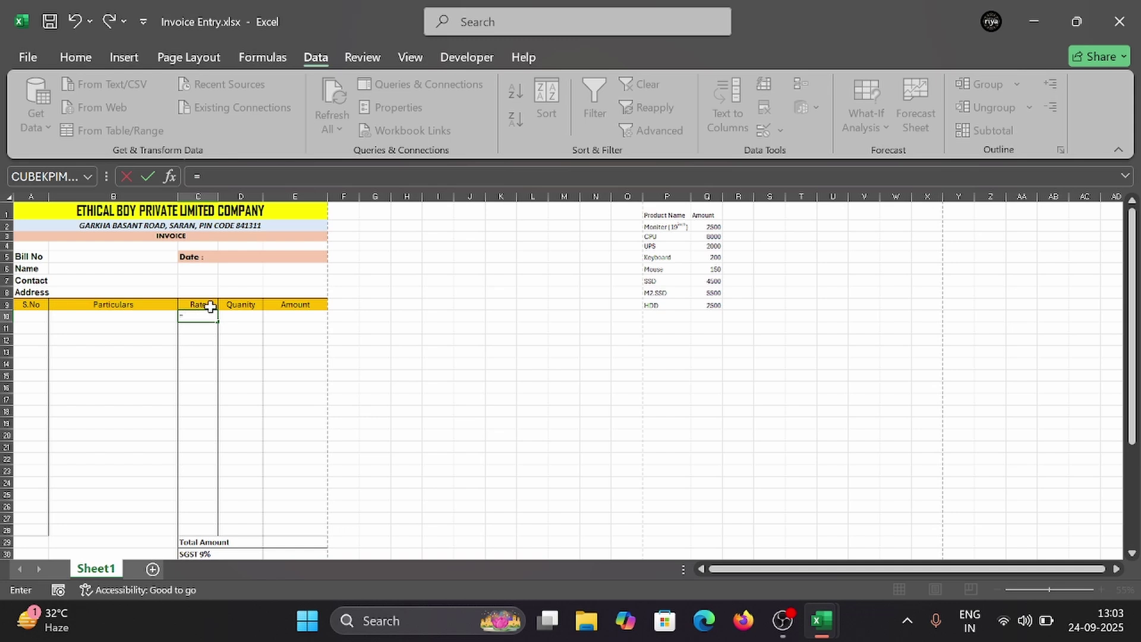
type("vlo")
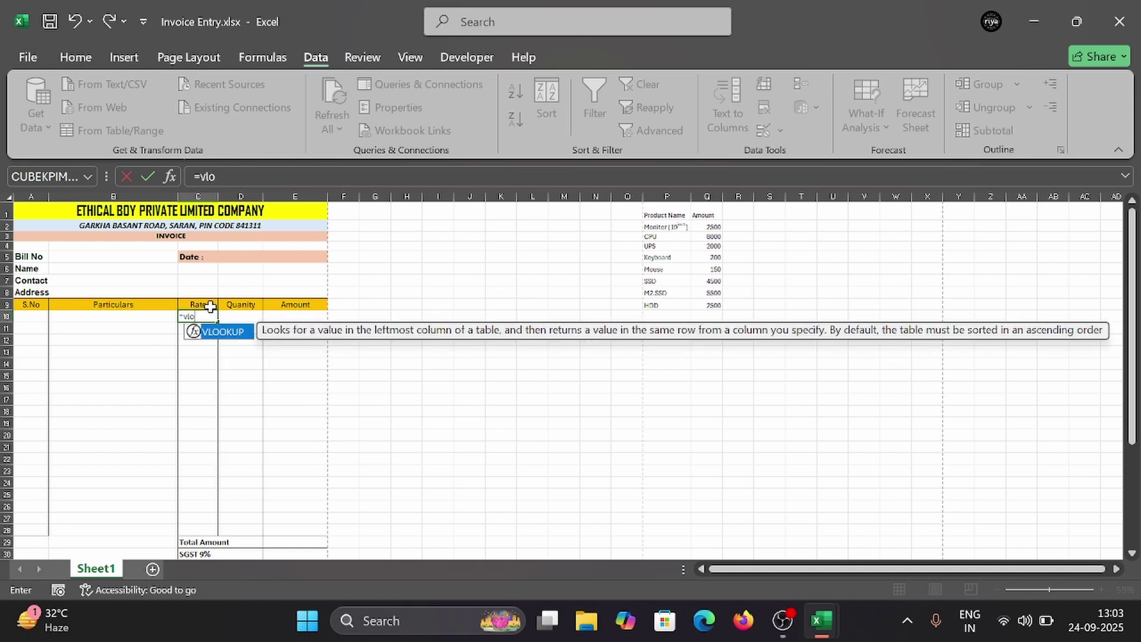
key("Tab")
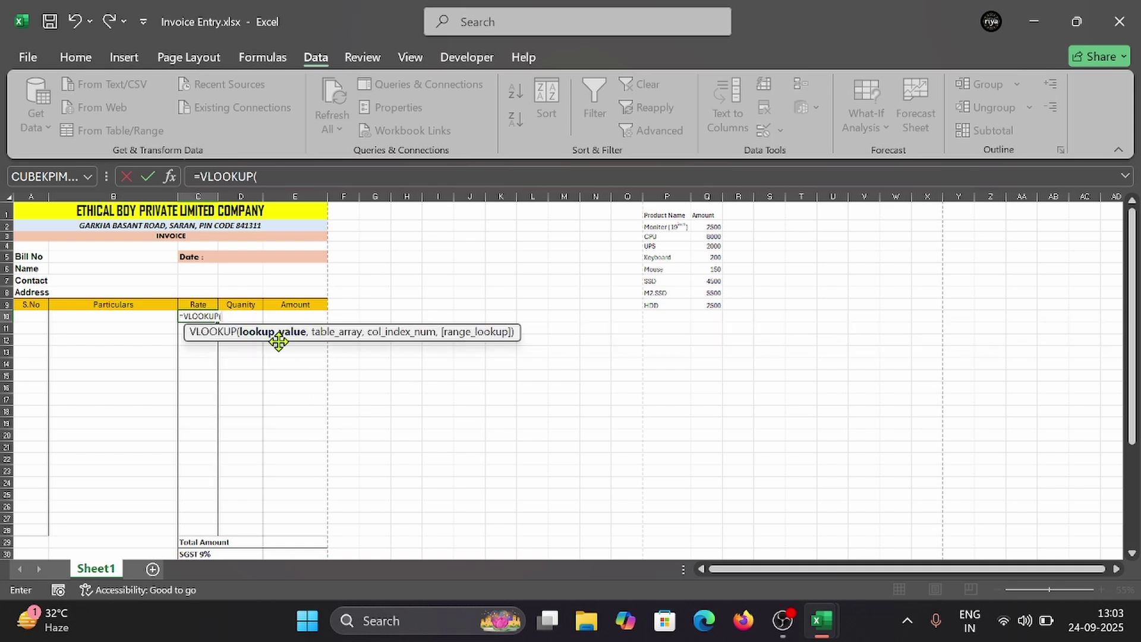
left_click(158, 318)
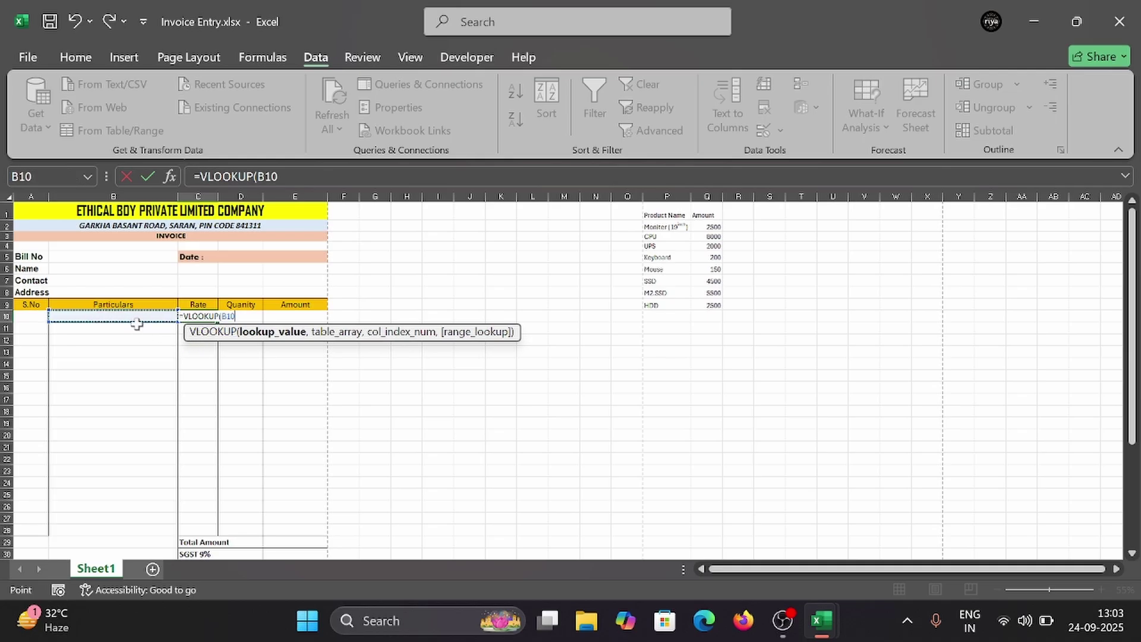
type(",")
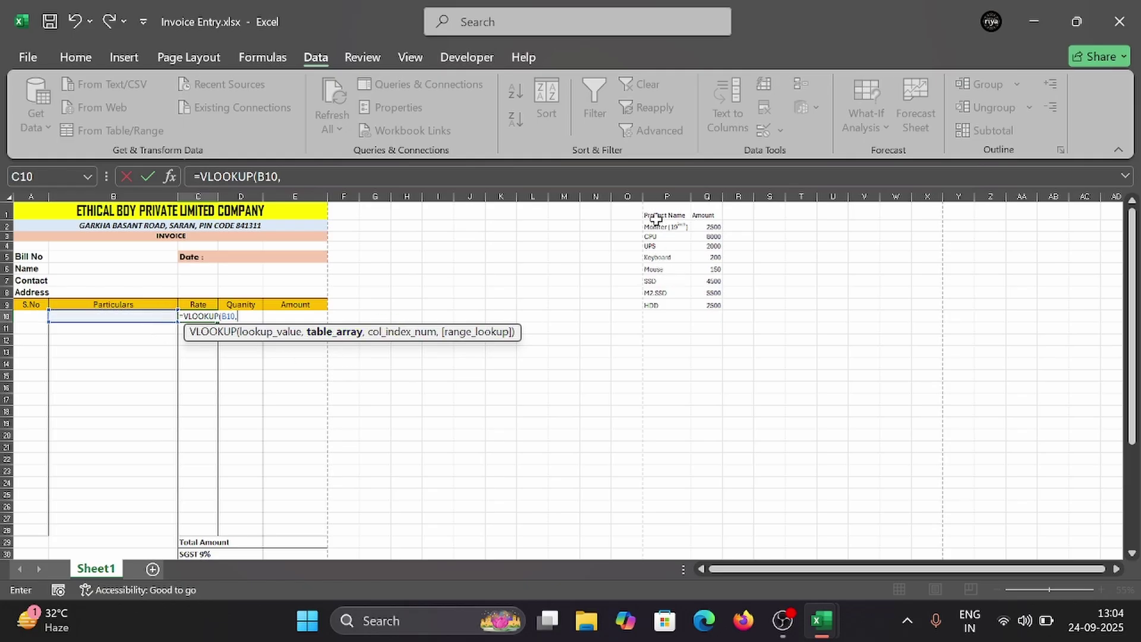
left_click_drag(653, 214, 721, 310)
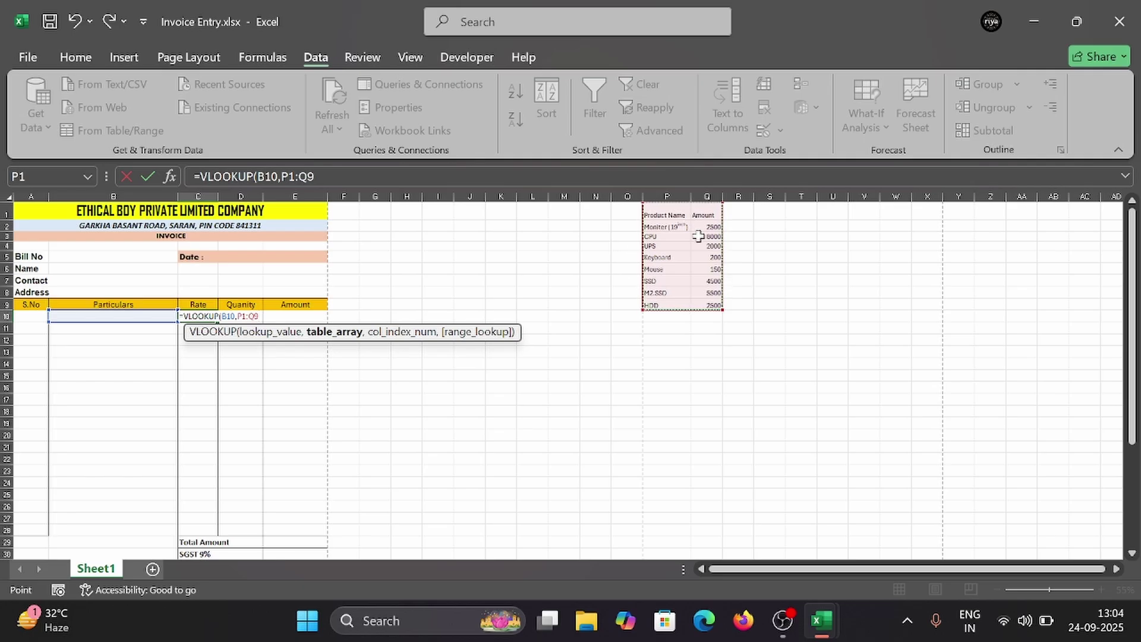
key("F4")
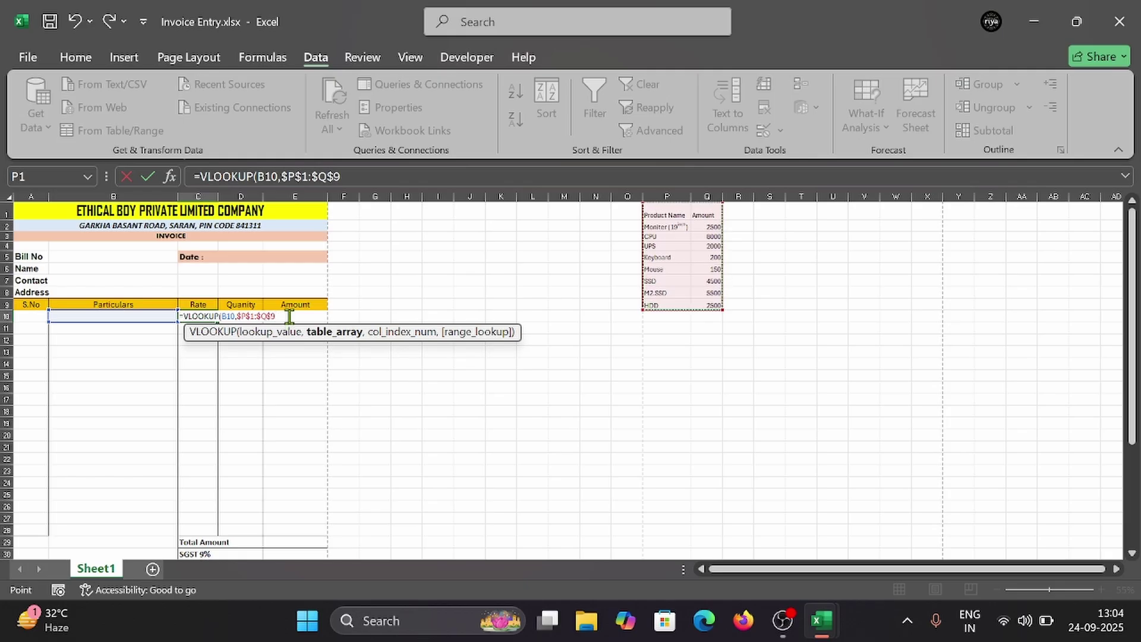
type(",")
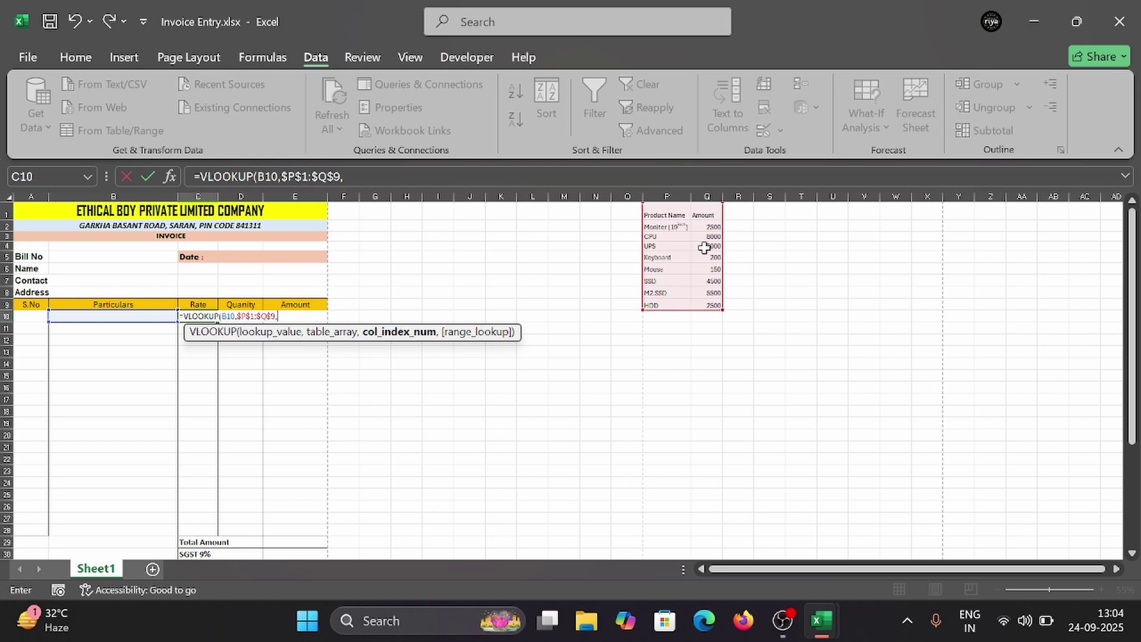
type("2,0")
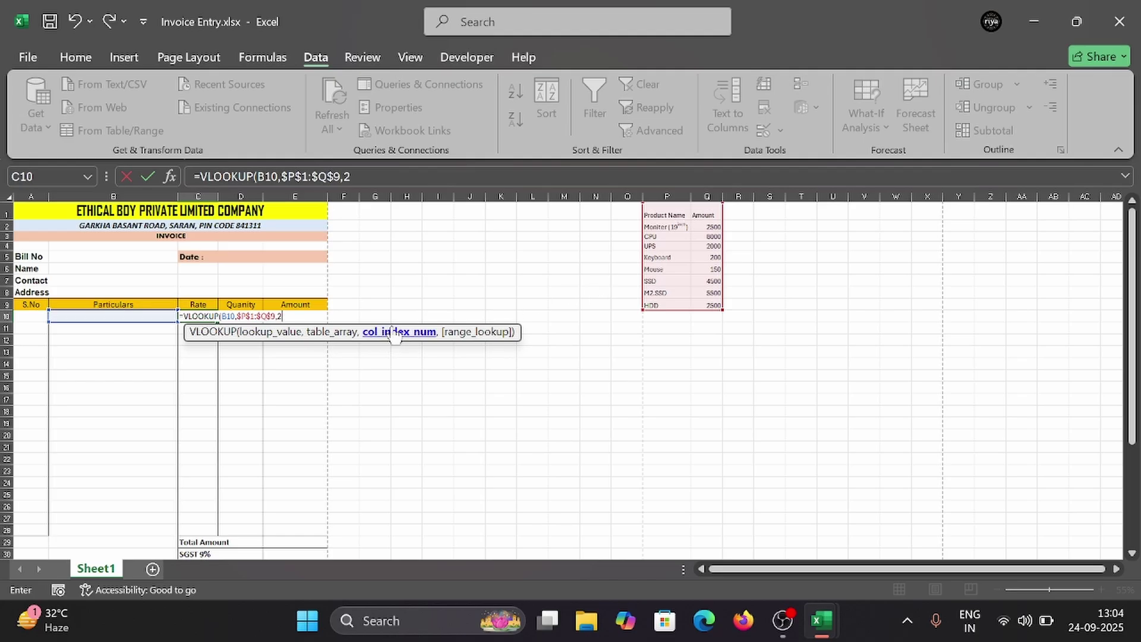
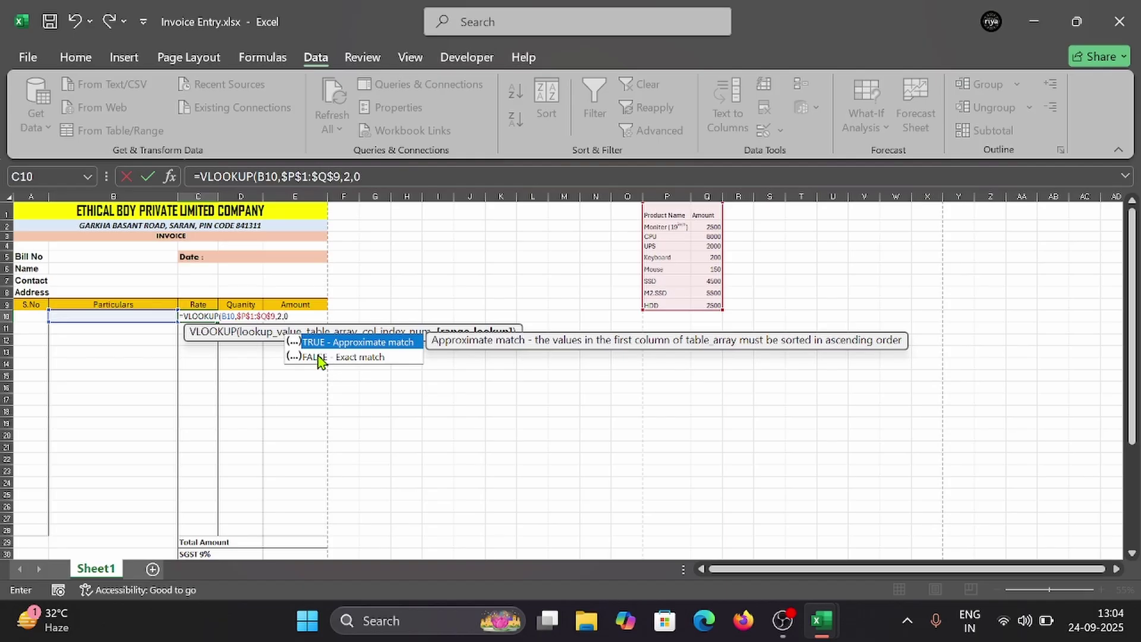
Step: Close the C10 formula as =VLOOKUP(B10,$P$1:$Q$9,2,0) and commit it
type(")")
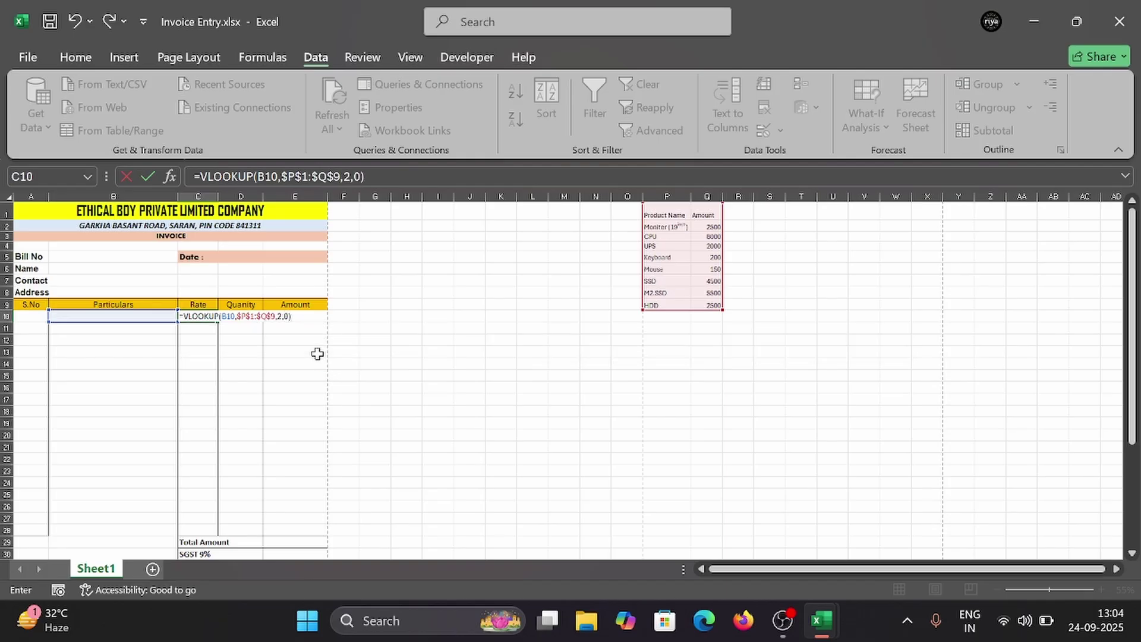
key("Return")
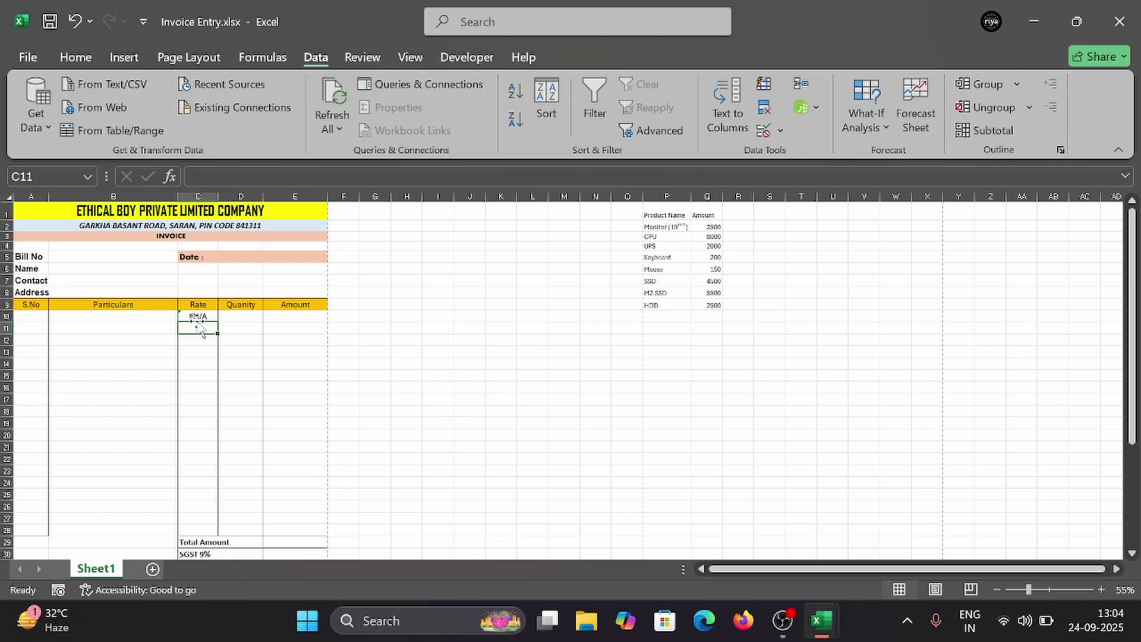
Step: Pick Moniter (19inch) in B10's product dropdown, then switch it to SSD so C10 shows 4500
left_click(153, 316)
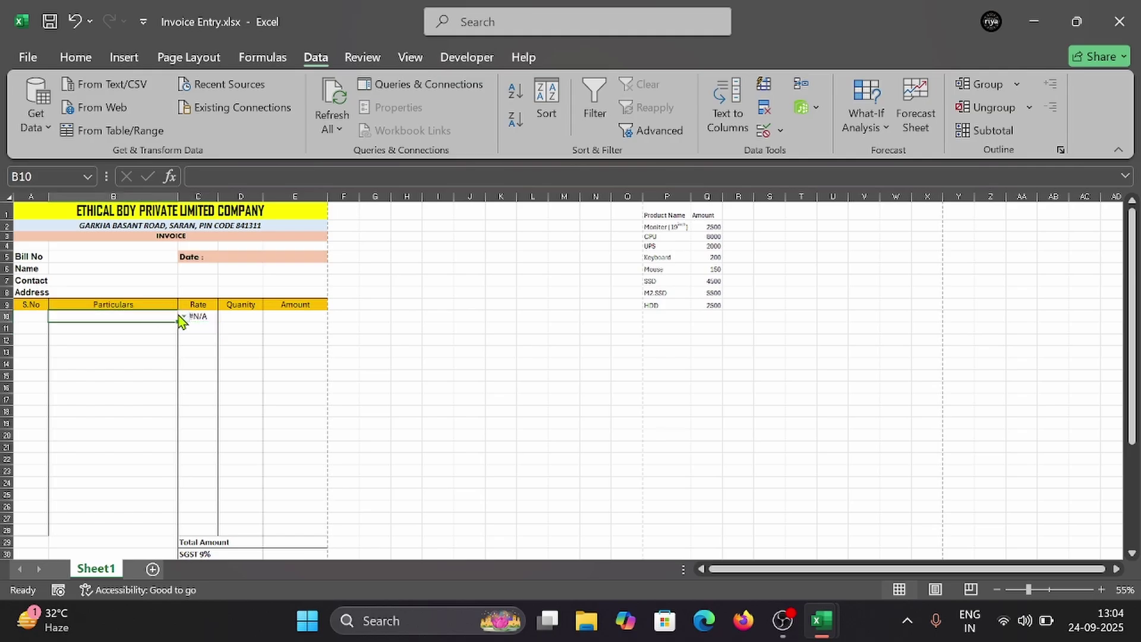
left_click(182, 316)
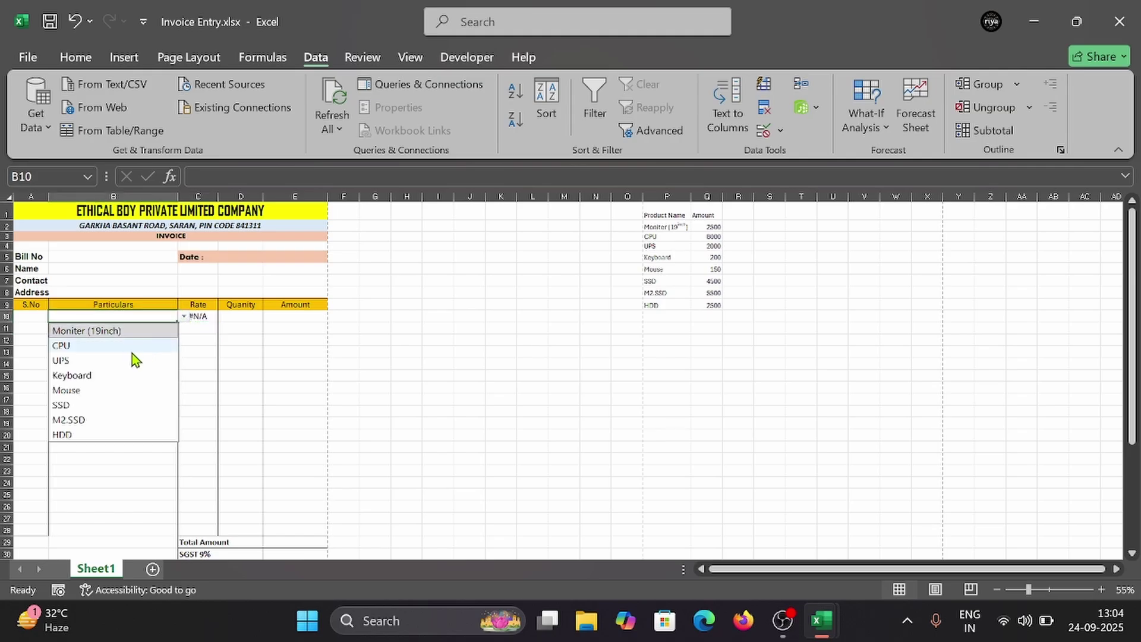
left_click(132, 332)
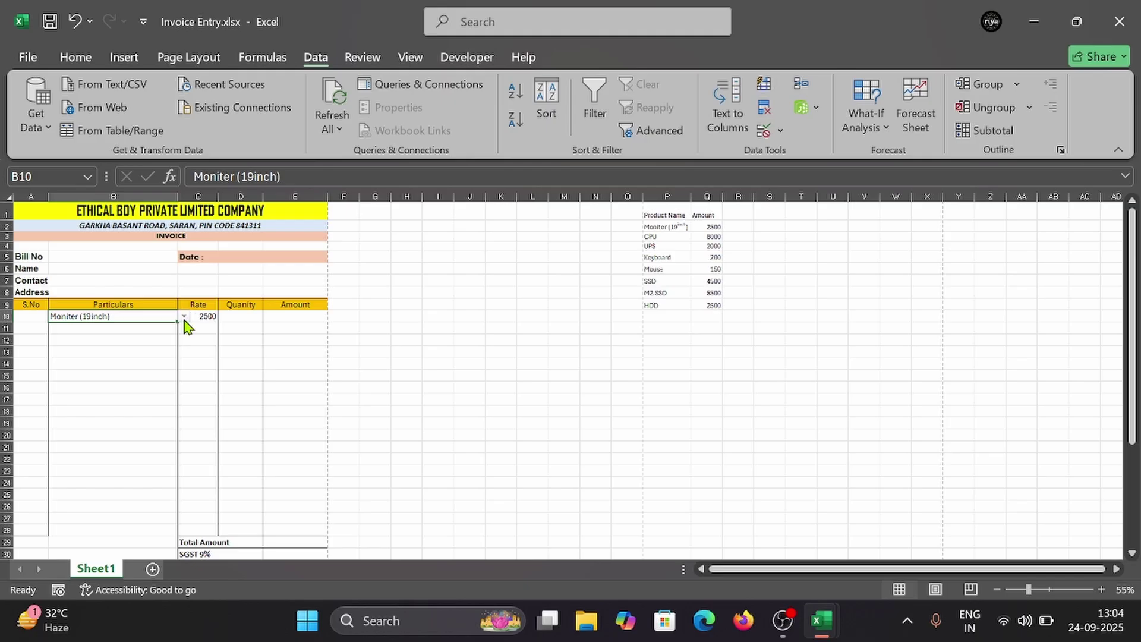
left_click(184, 317)
left_click(66, 404)
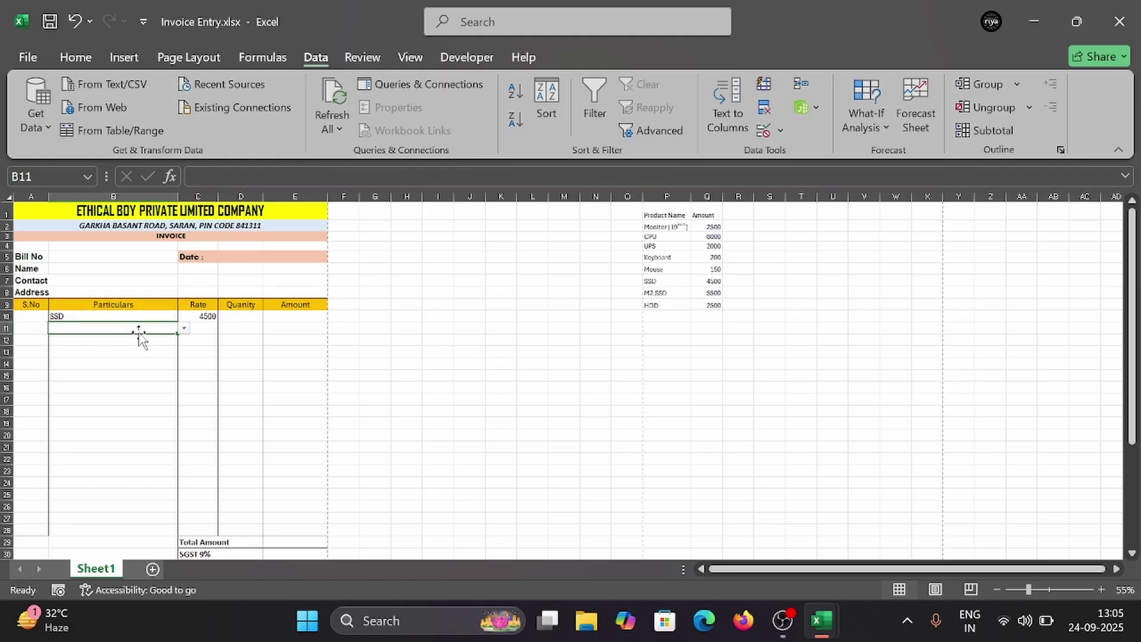
left_click(205, 317)
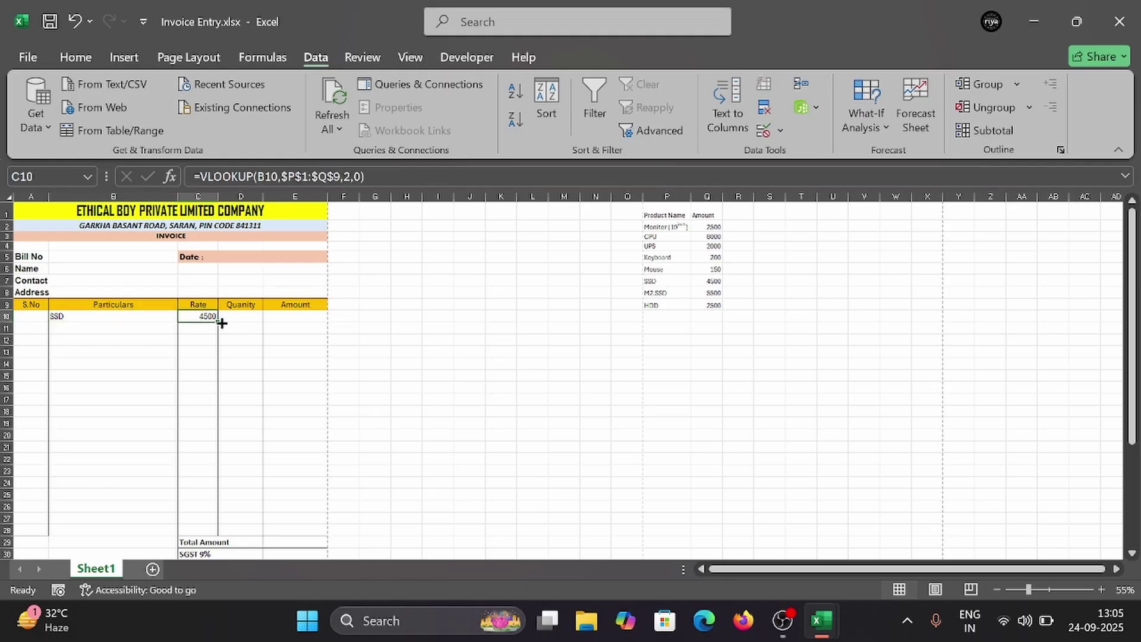
Step: Fill the C10 rate formula down to row 28, preview the print, then clear the #N/A rates in C11:C28
left_click_drag(218, 322, 227, 532)
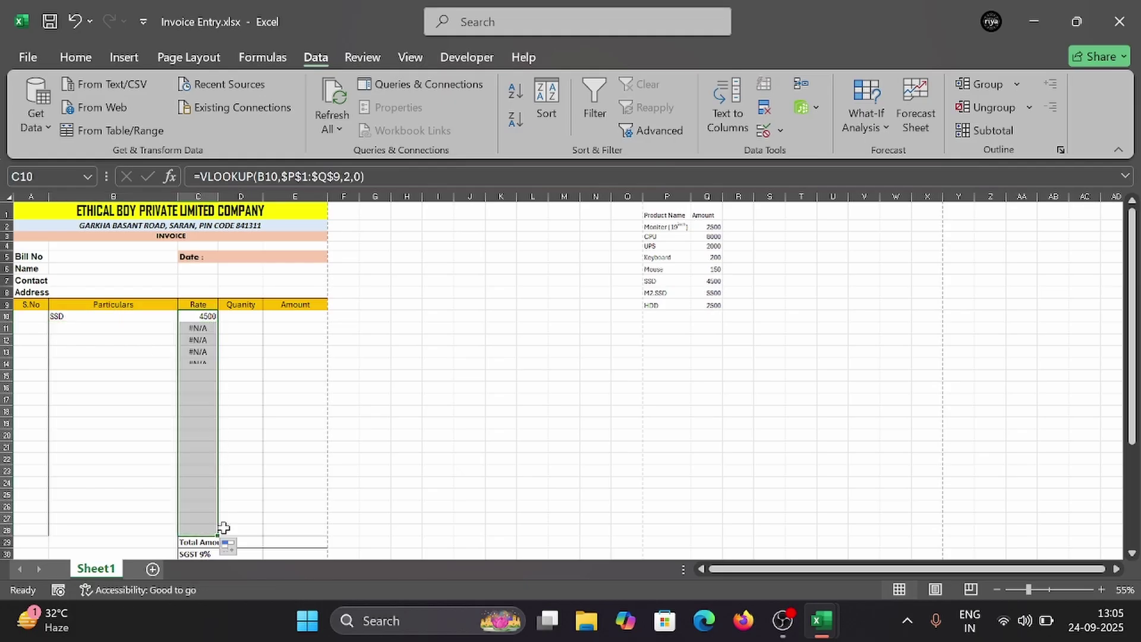
left_click(136, 399)
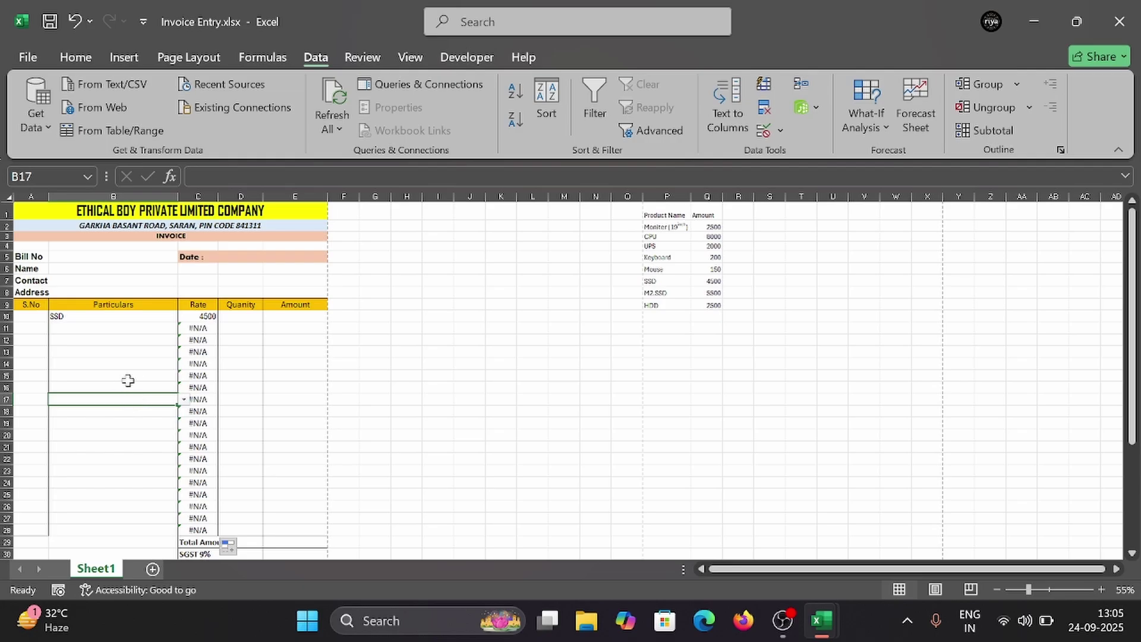
key("ctrl+p")
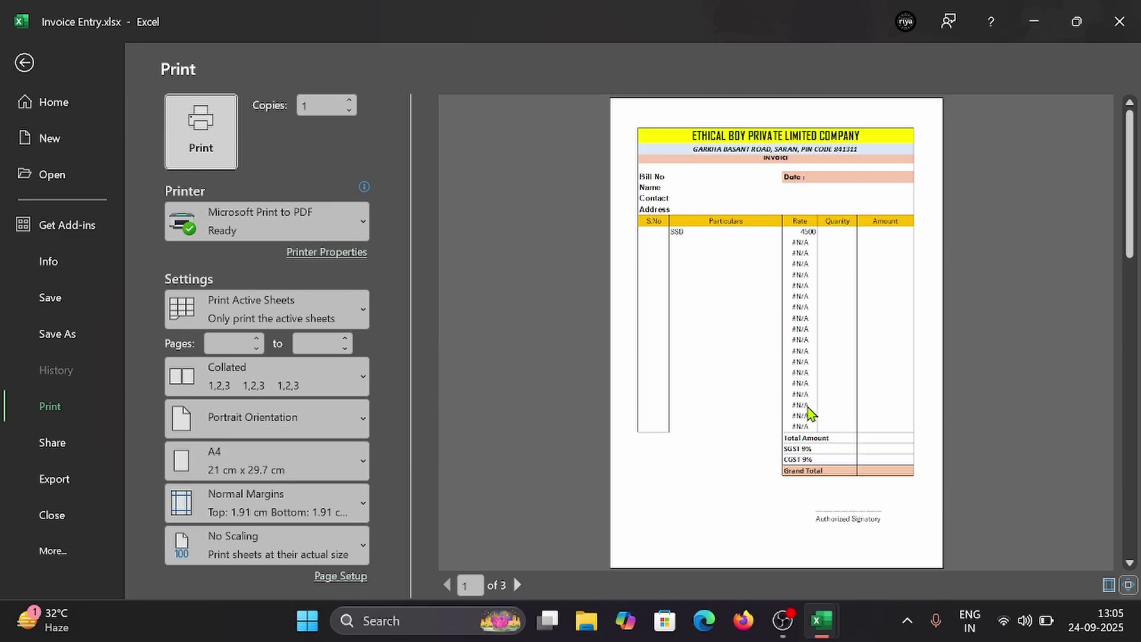
key("Escape")
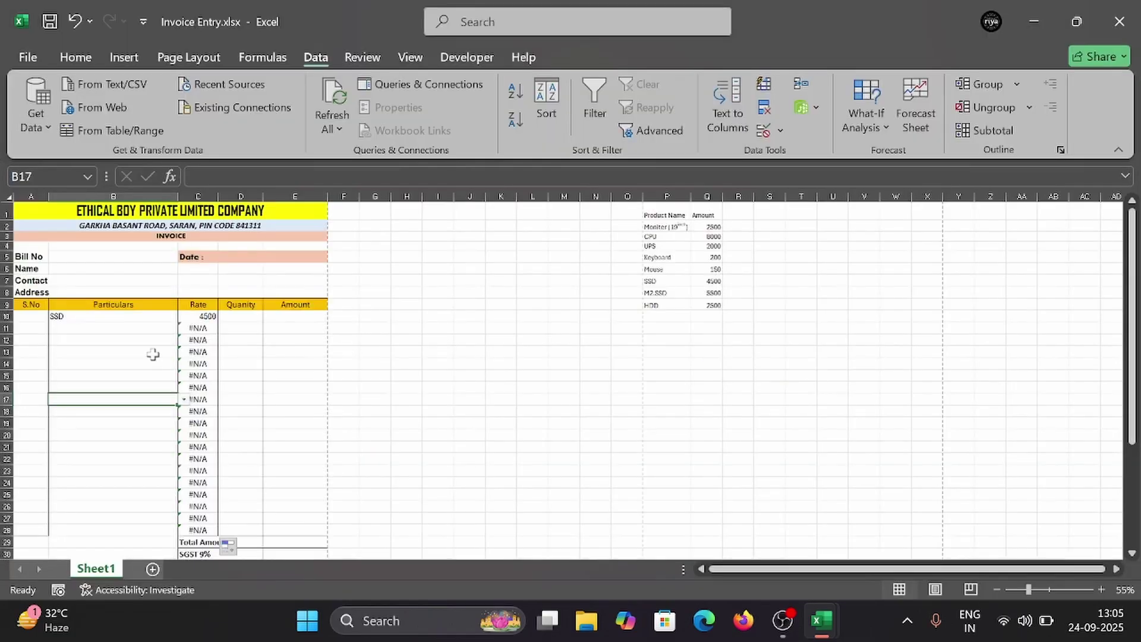
left_click_drag(188, 329, 200, 526)
key("Delete")
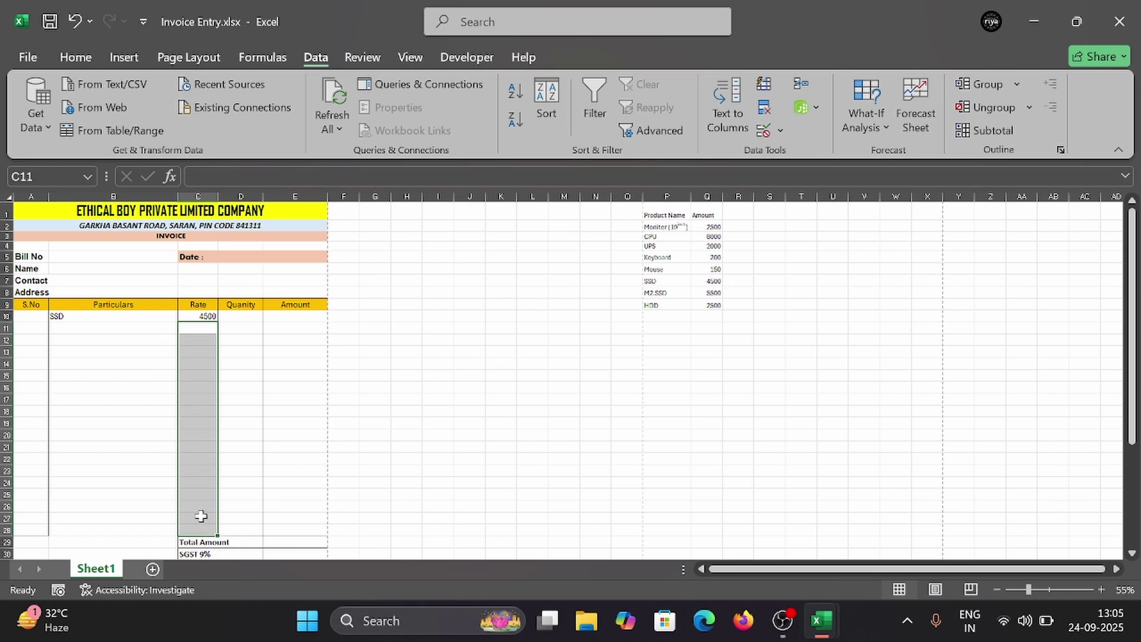
Step: Refill the rate formula down to C28, pick CPU as the second item in B11, and preview
left_click(107, 330)
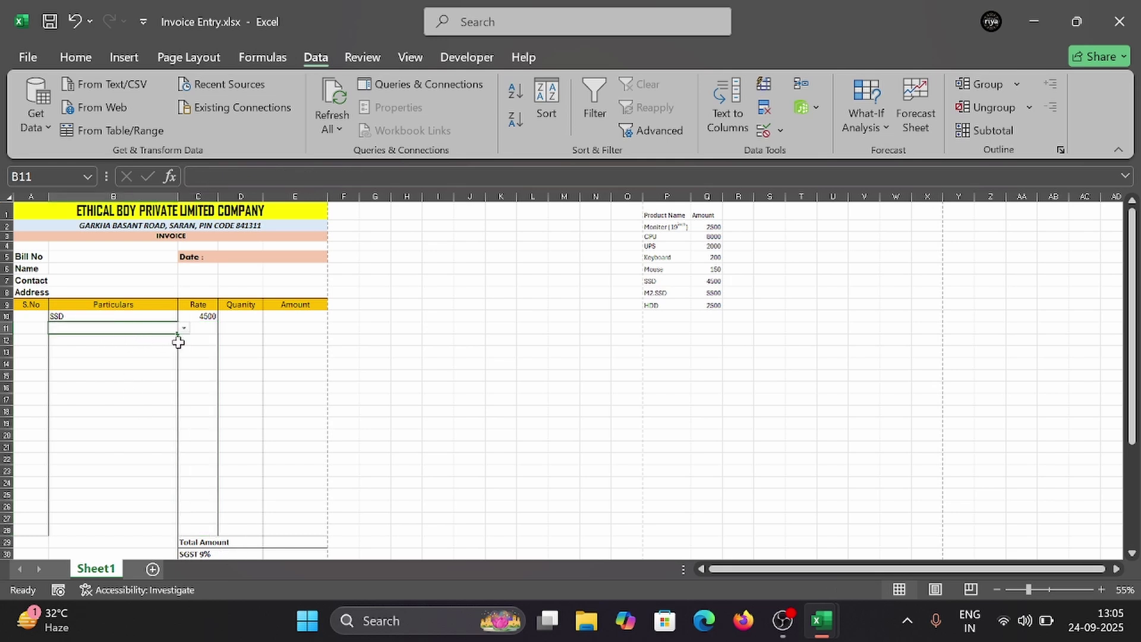
left_click(208, 318)
left_click_drag(216, 321, 223, 533)
left_click(96, 327)
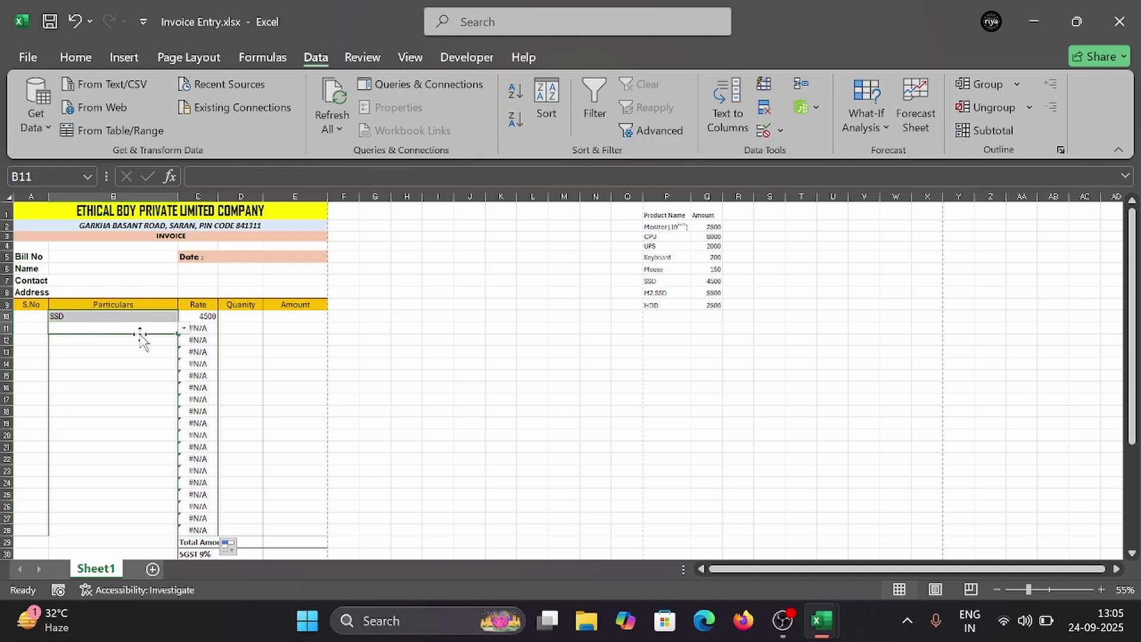
left_click(183, 329)
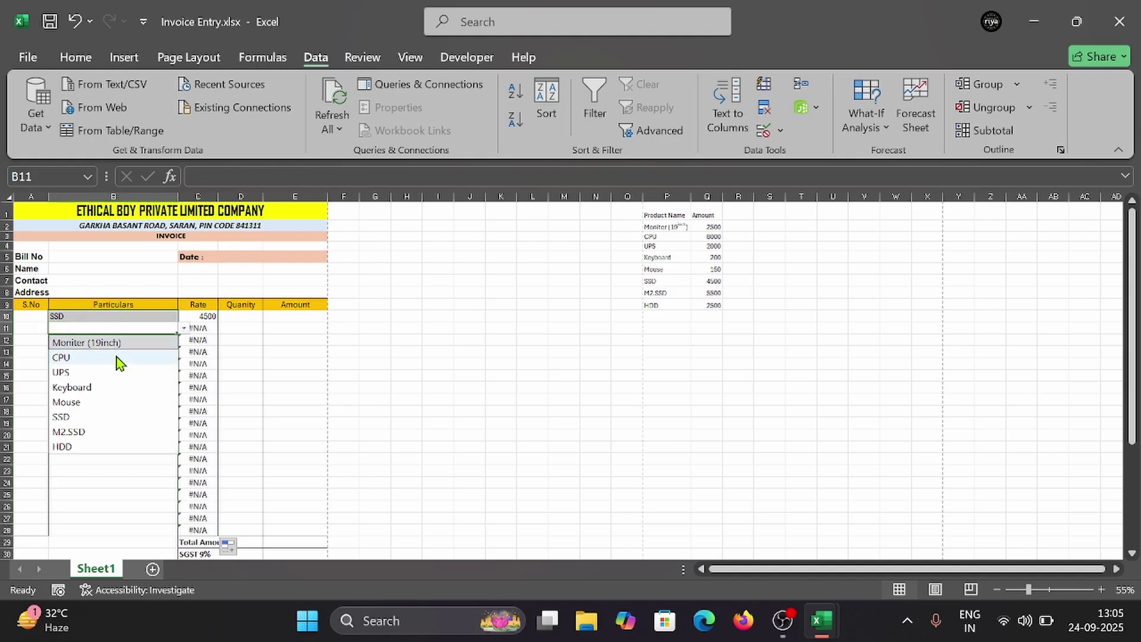
left_click(101, 355)
left_click(101, 343)
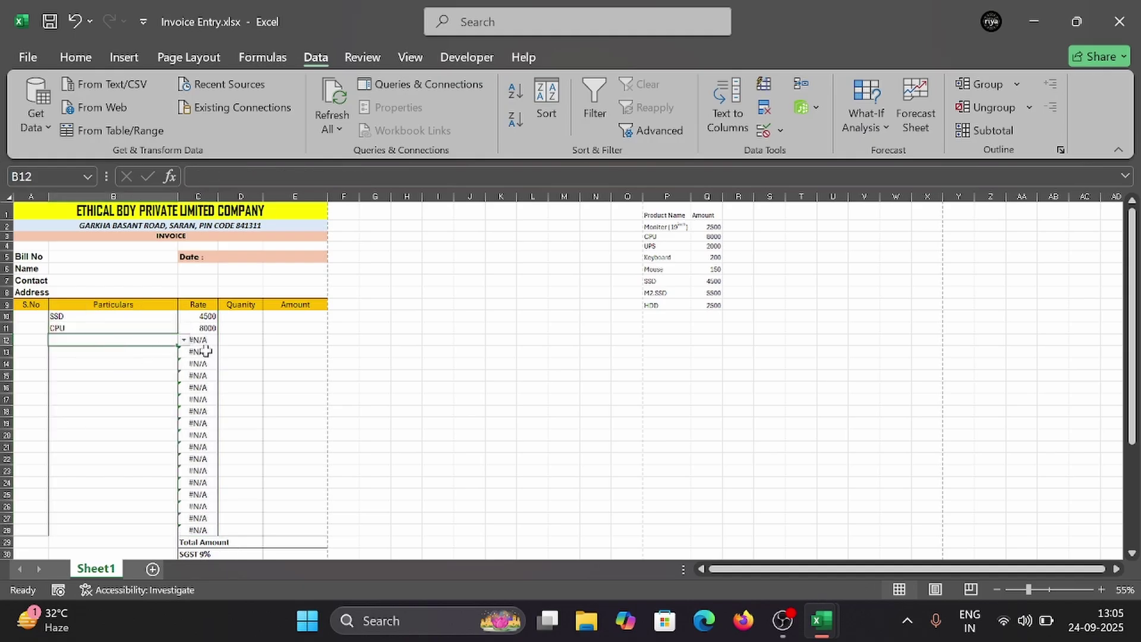
key("ctrl+p")
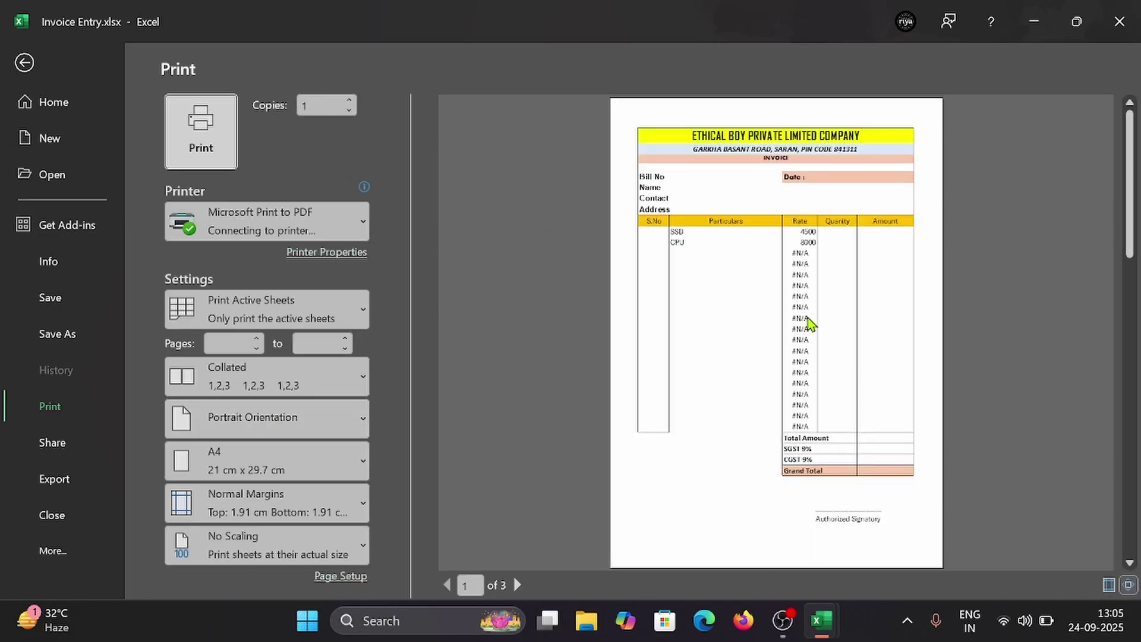
key("Escape")
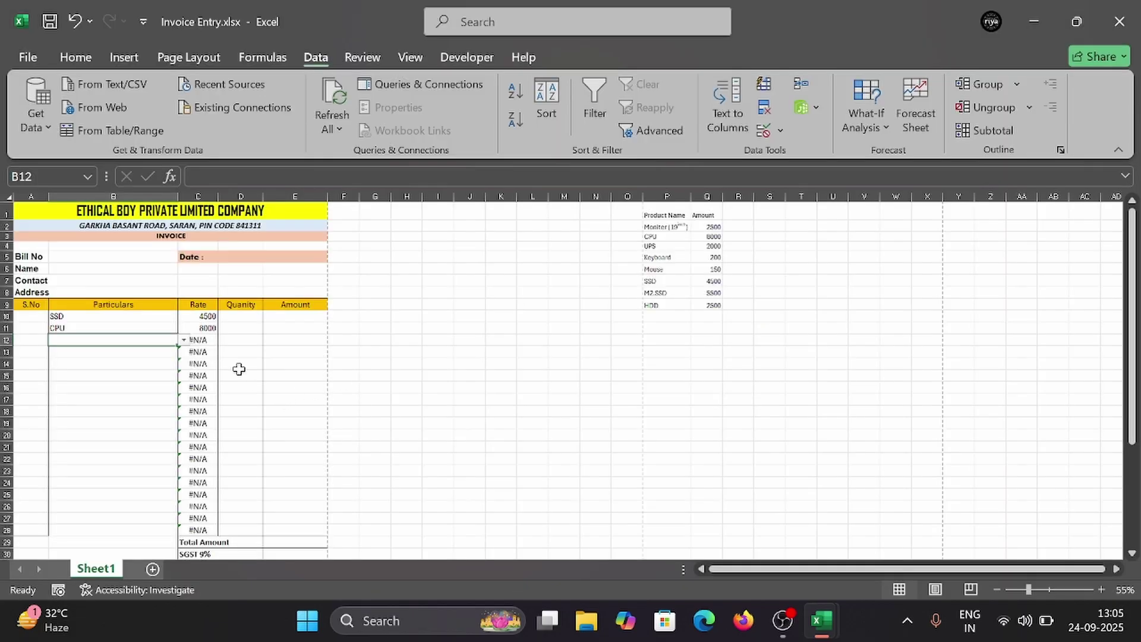
Step: Clear the #N/A rates in C12:C28, then delete the rate formula from C11
left_click(197, 341)
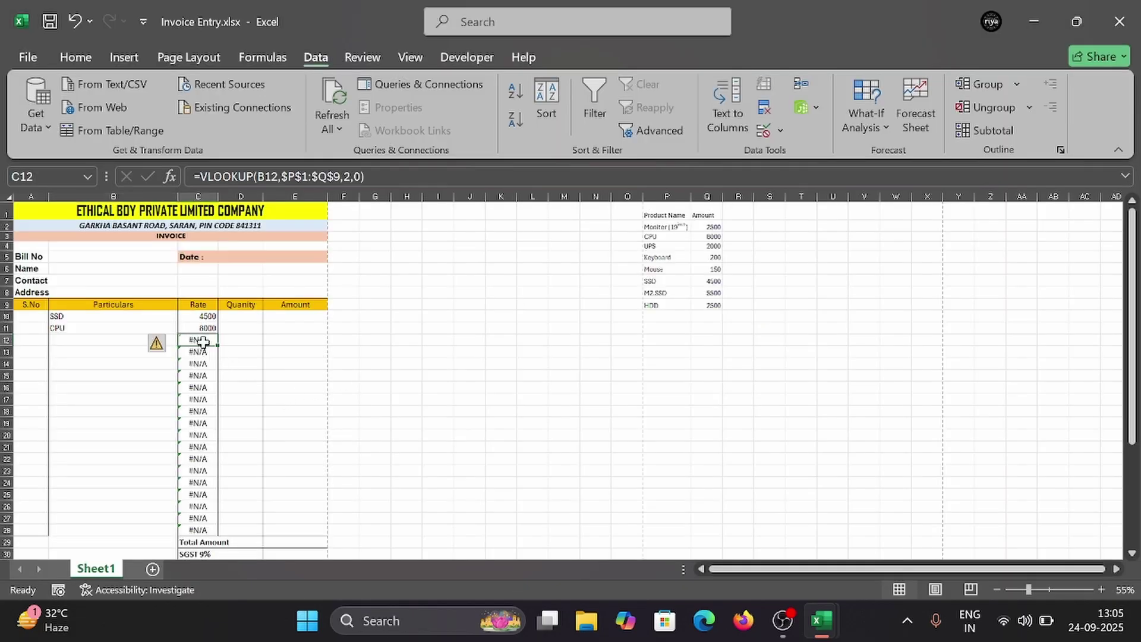
left_click_drag(203, 342, 204, 525)
key("Delete")
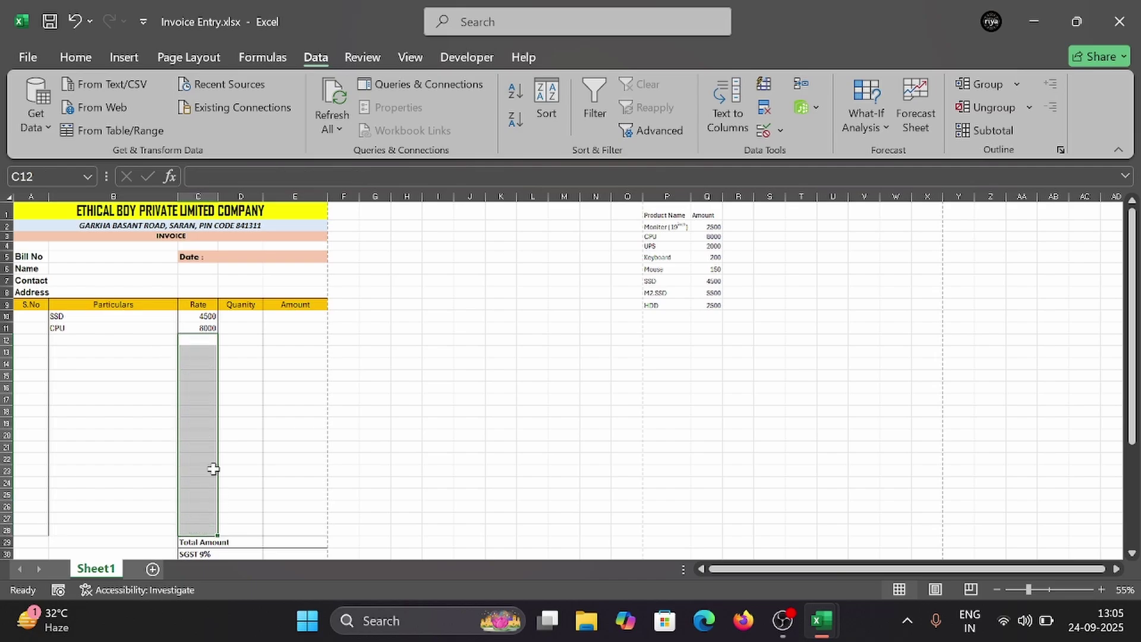
left_click(204, 328)
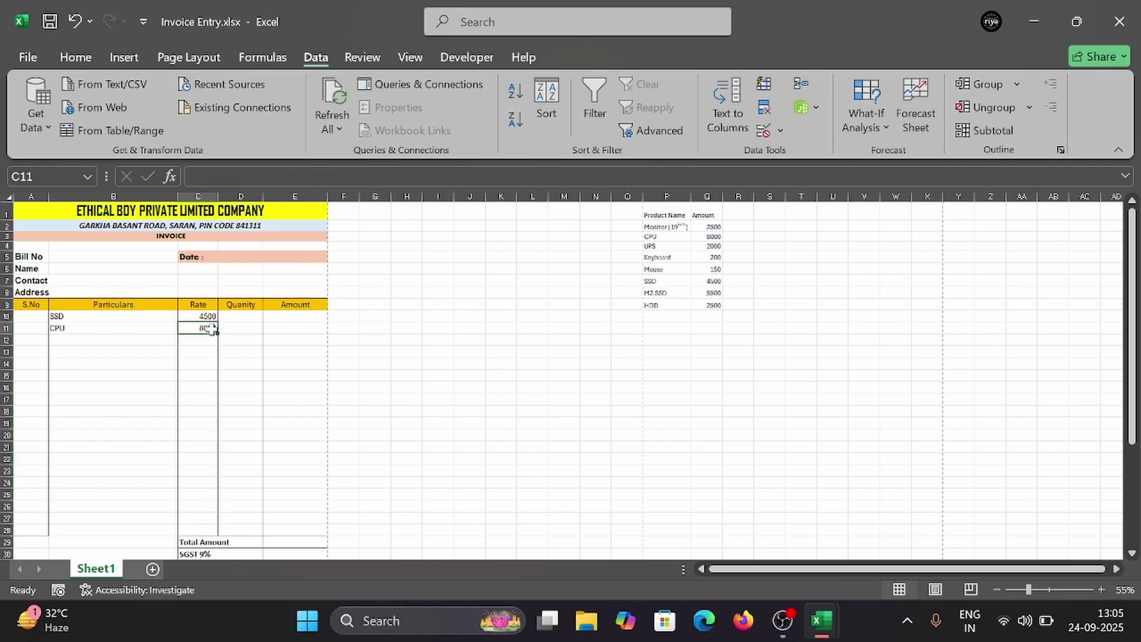
left_click(208, 342)
key("ctrl+p")
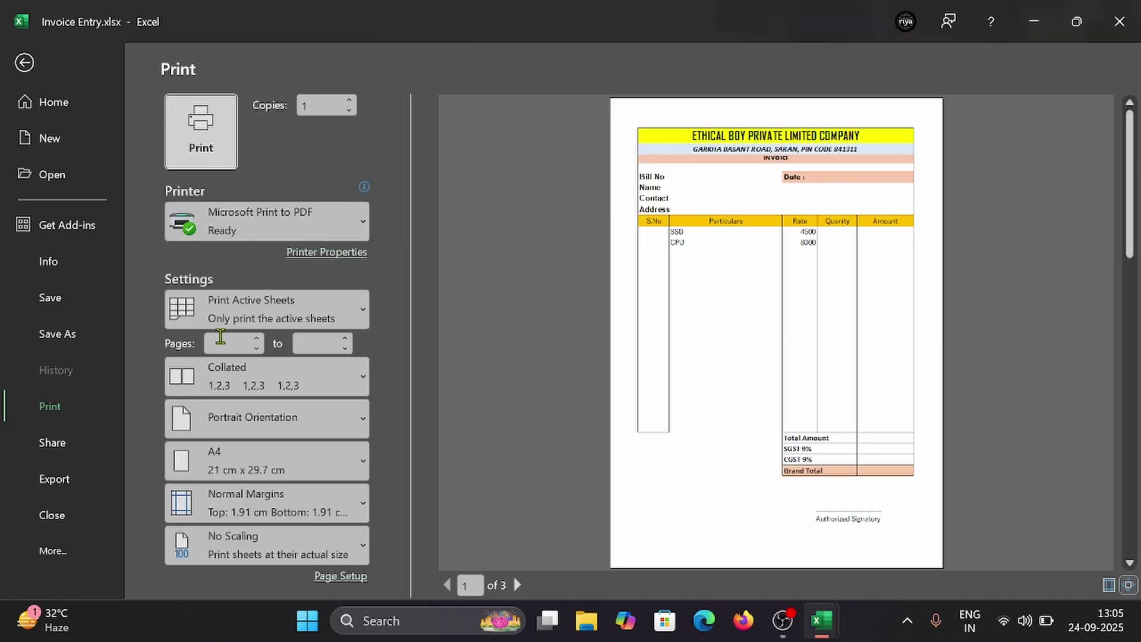
key("Escape")
left_click(198, 328)
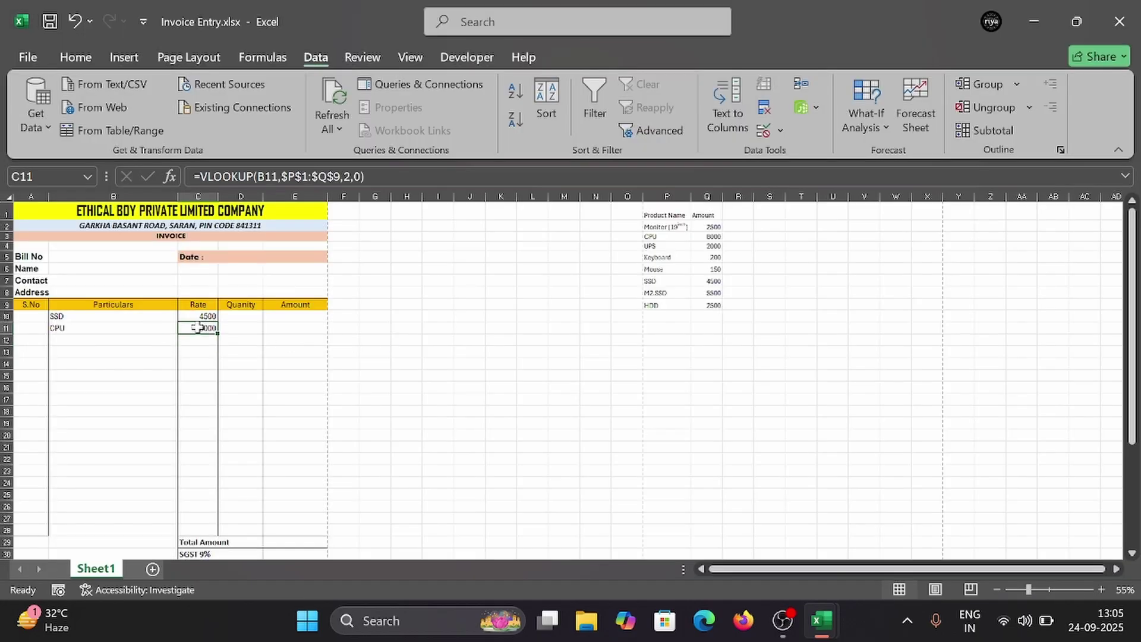
key("Delete")
left_click(183, 317)
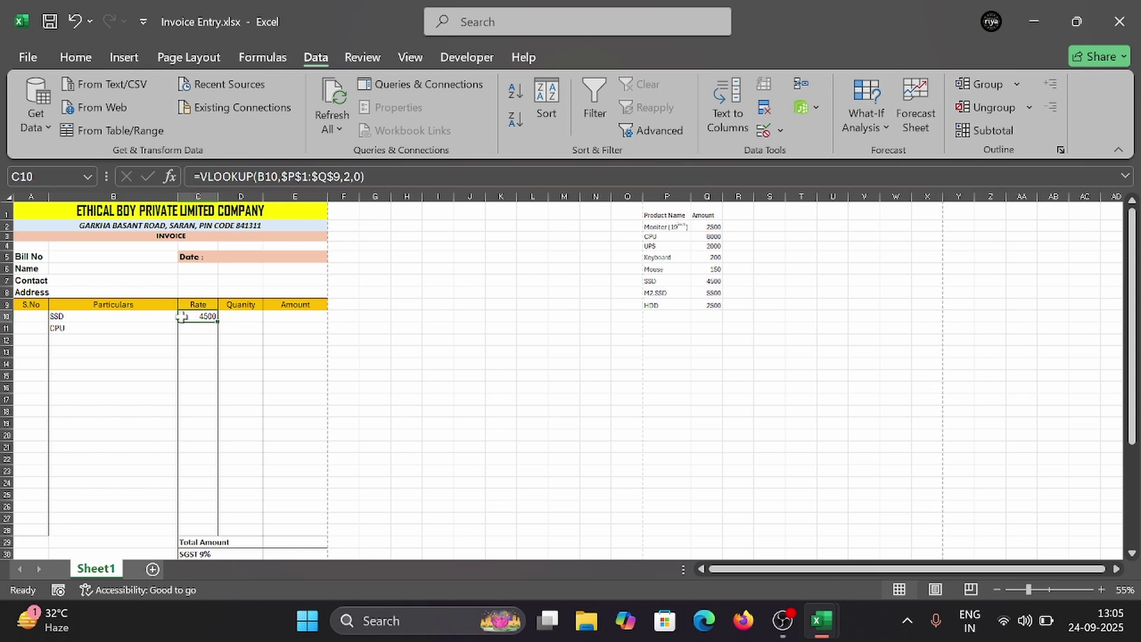
Step: Wrap C10's lookup as =IFERROR(VLOOKUP(B10,$P$1:$Q$9,2,0),"")
left_click(202, 177)
type("if")
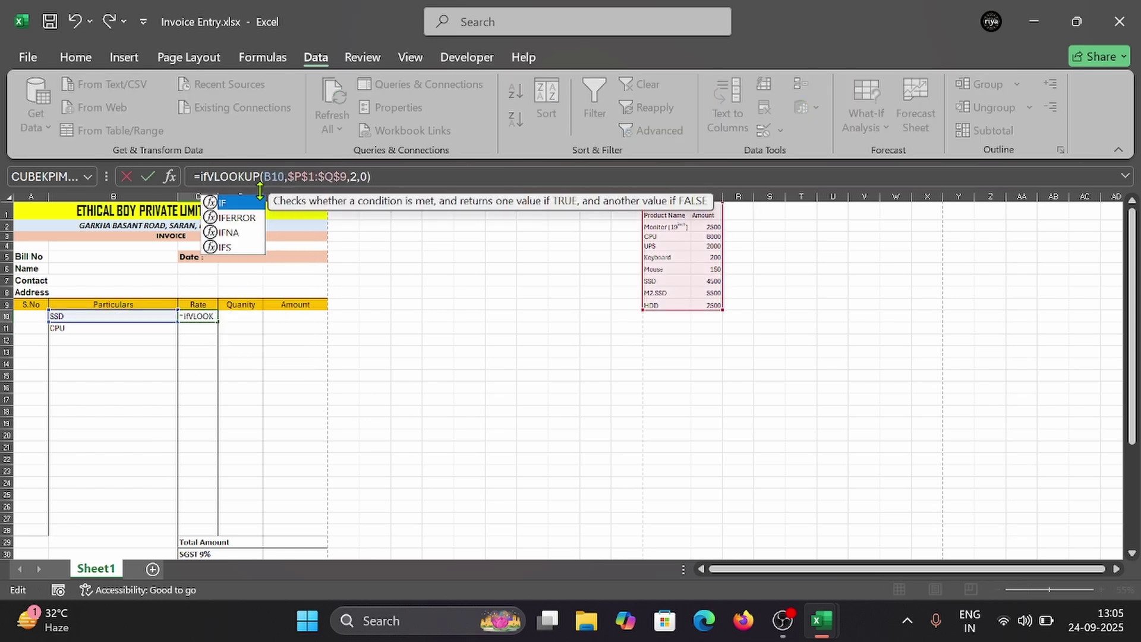
type("e")
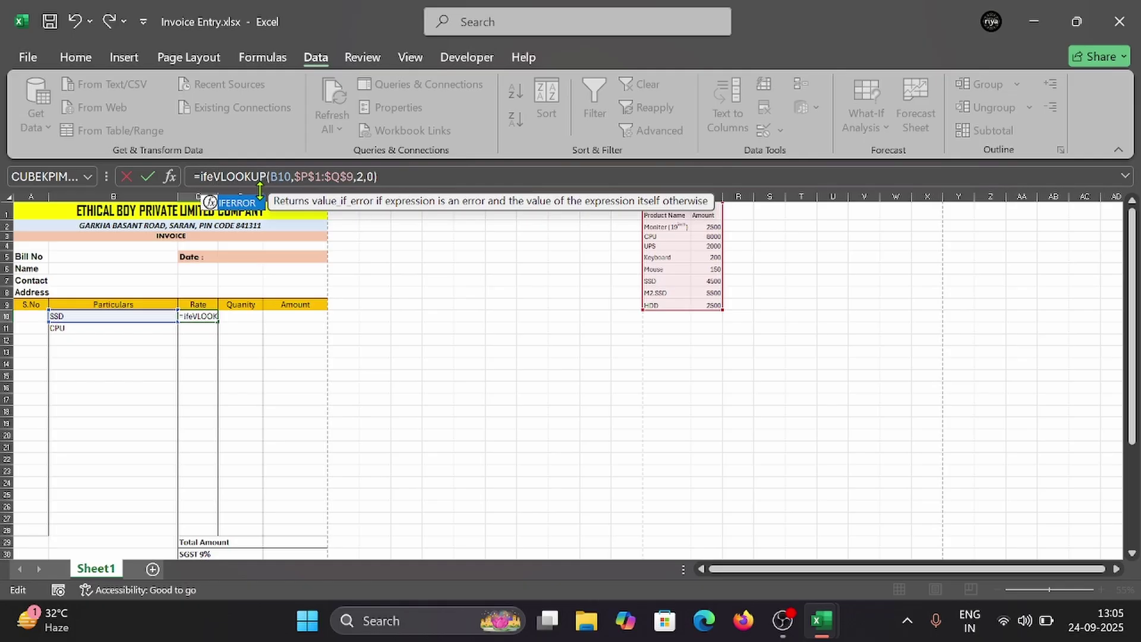
key("Tab")
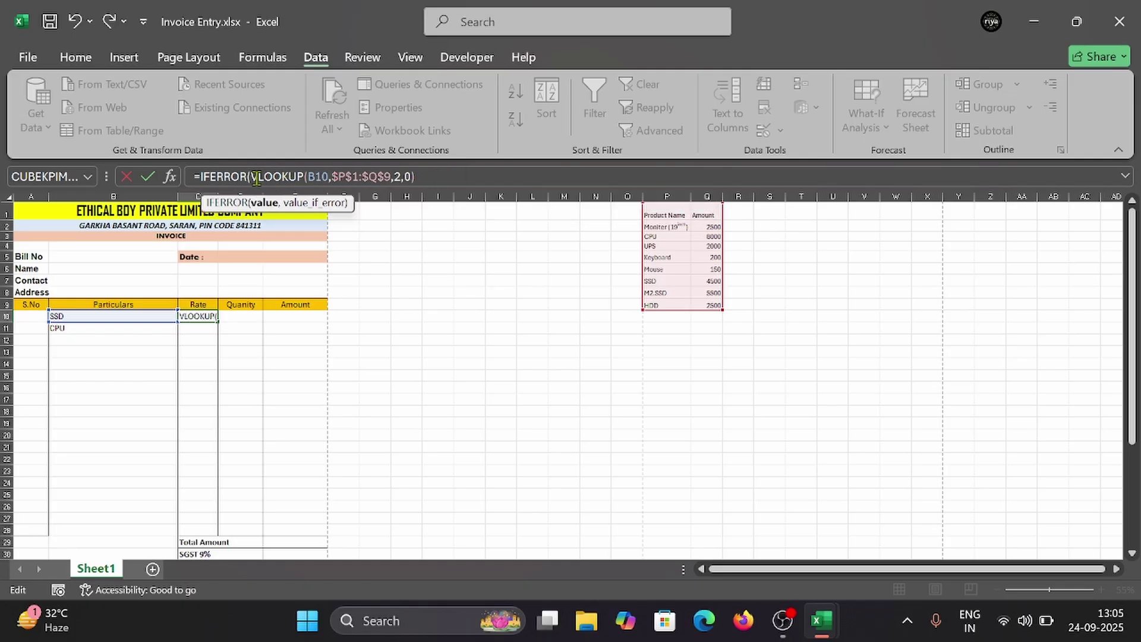
left_click(419, 178)
type(",")
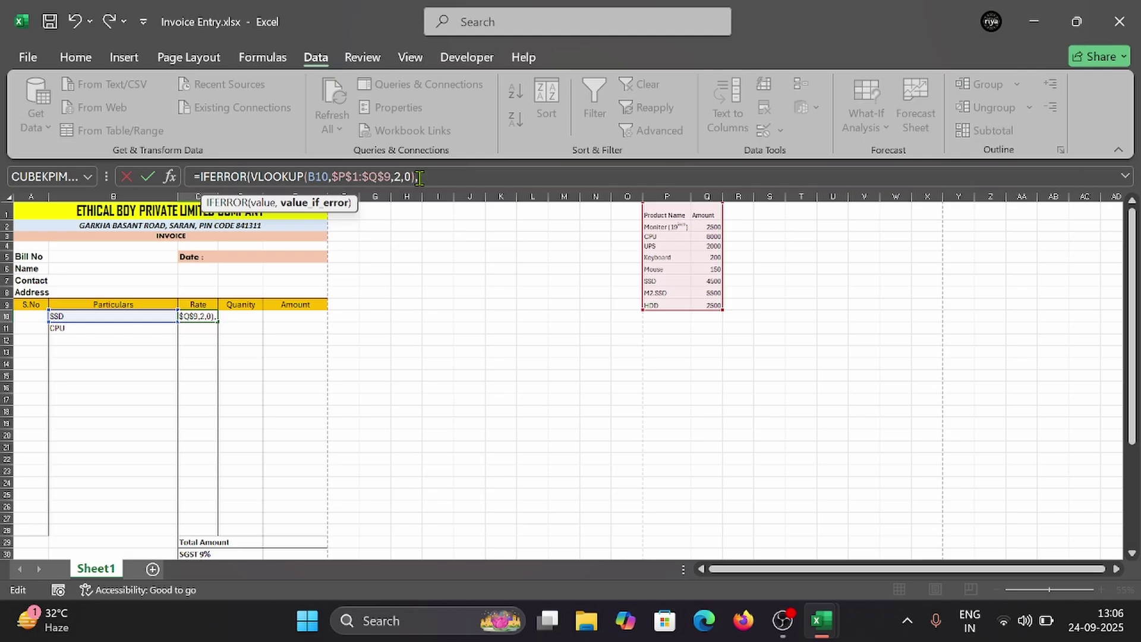
type("\"\")")
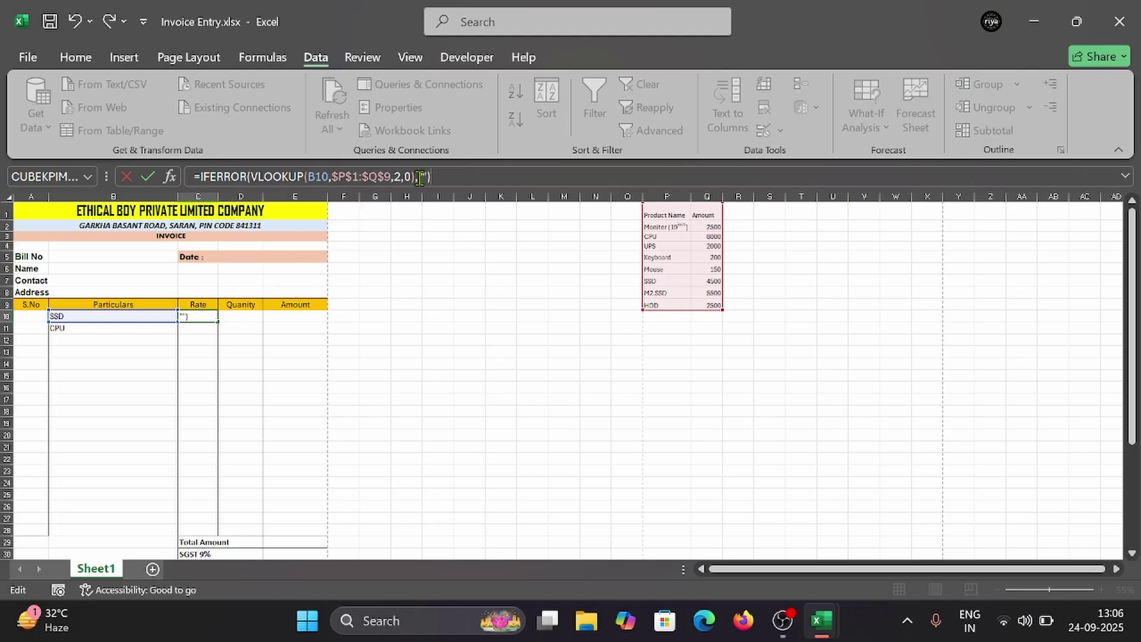
key("Return")
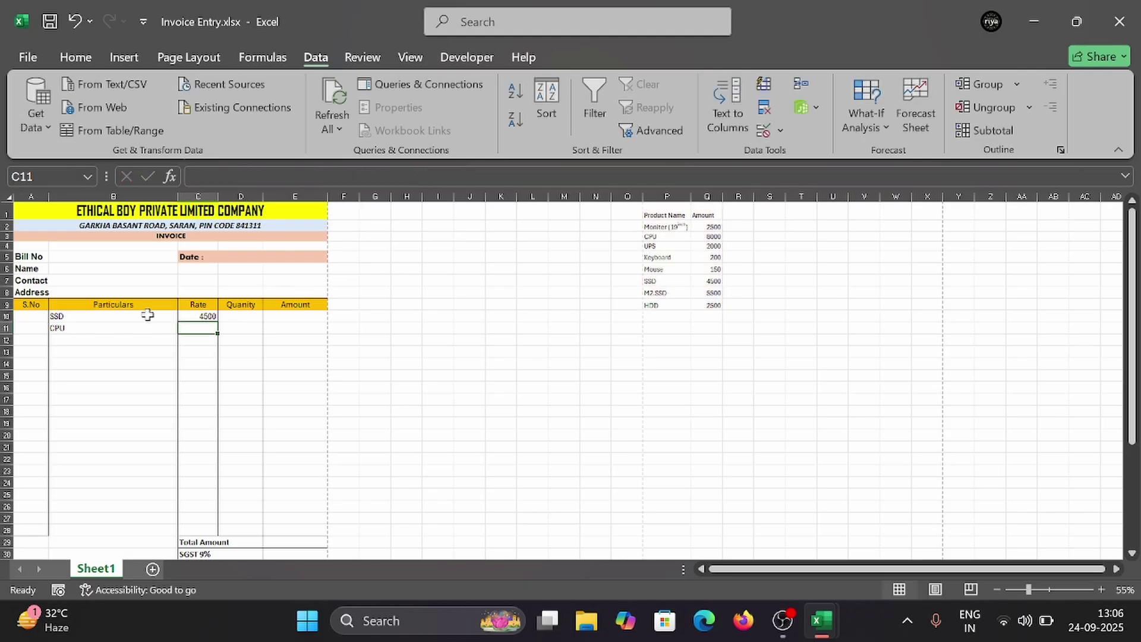
Step: Fill the IFERROR rate formula from C10 down to C28 and check it in print preview
left_click(199, 316)
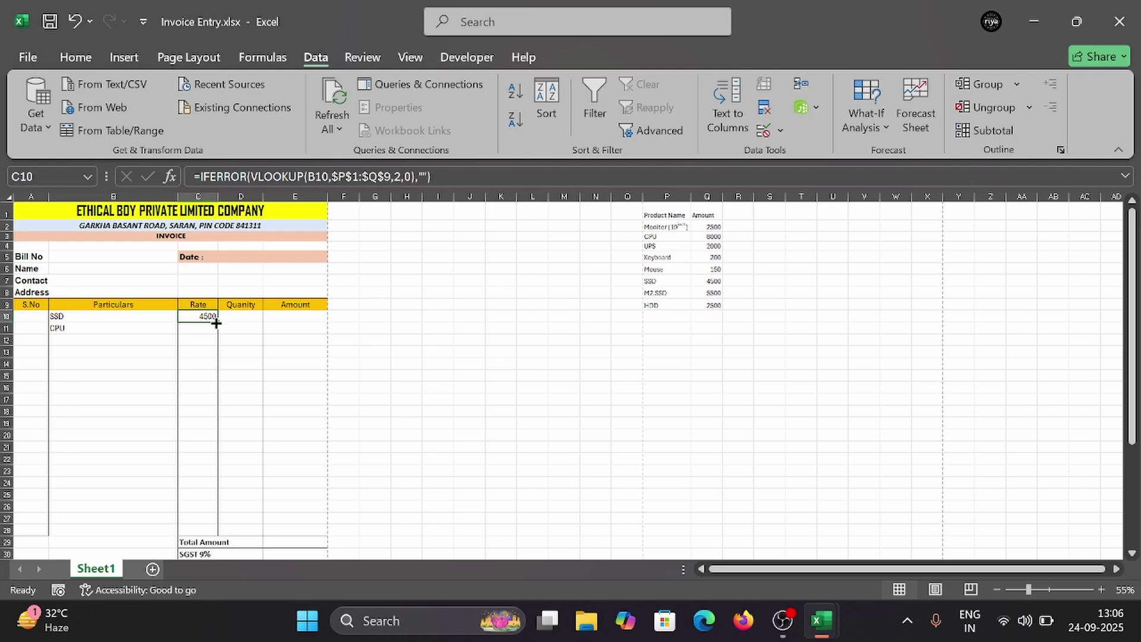
left_click_drag(215, 322, 224, 535)
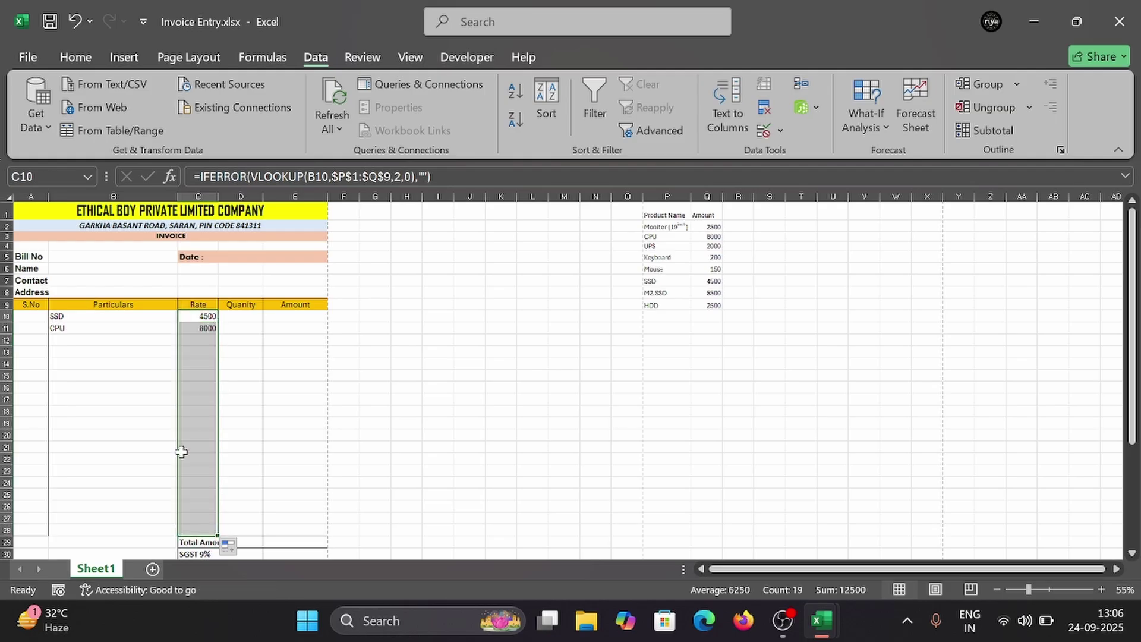
left_click(156, 434)
left_click(116, 340)
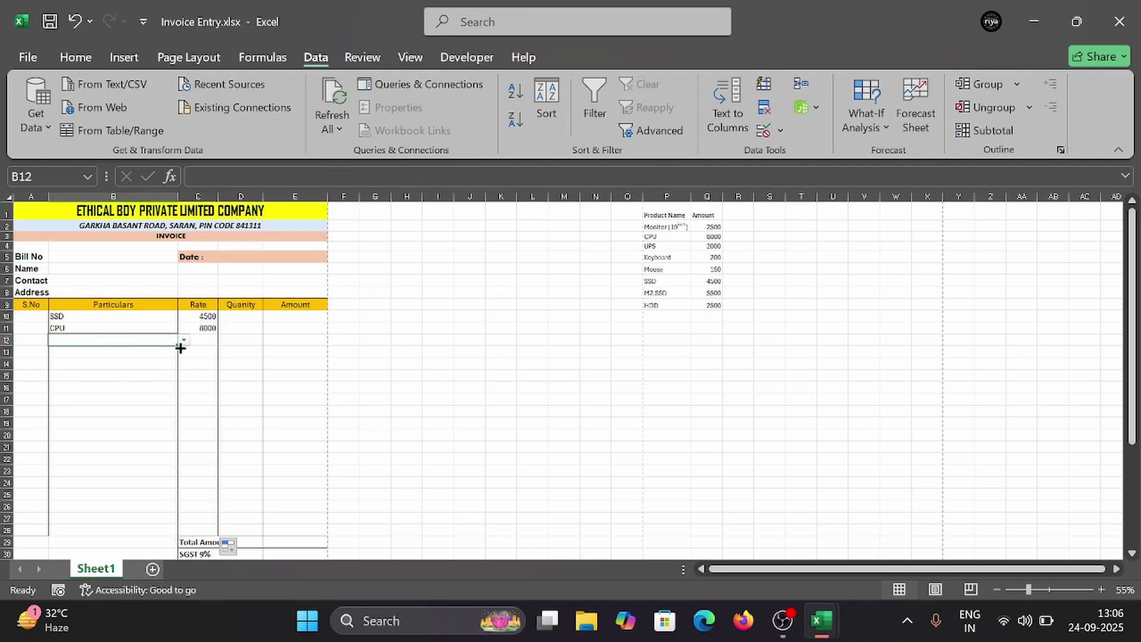
key("Right")
key("Down")
key("Down")
key("Down")
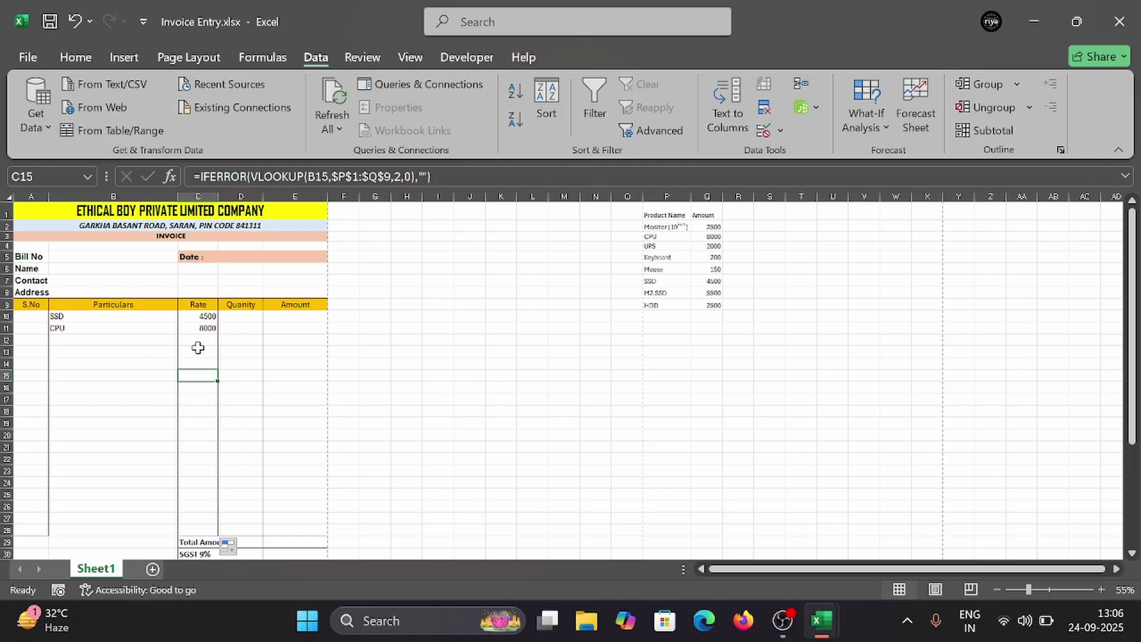
key("ctrl+p")
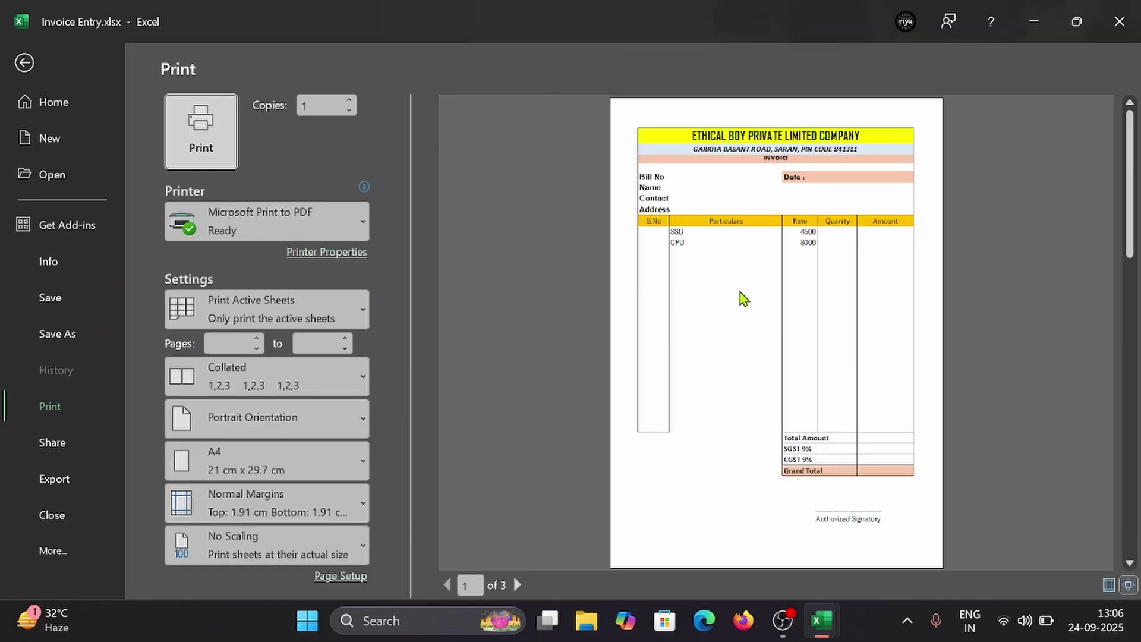
key("Escape")
Step: Choose SSD as the third item in B12 and preview the invoice
left_click(167, 340)
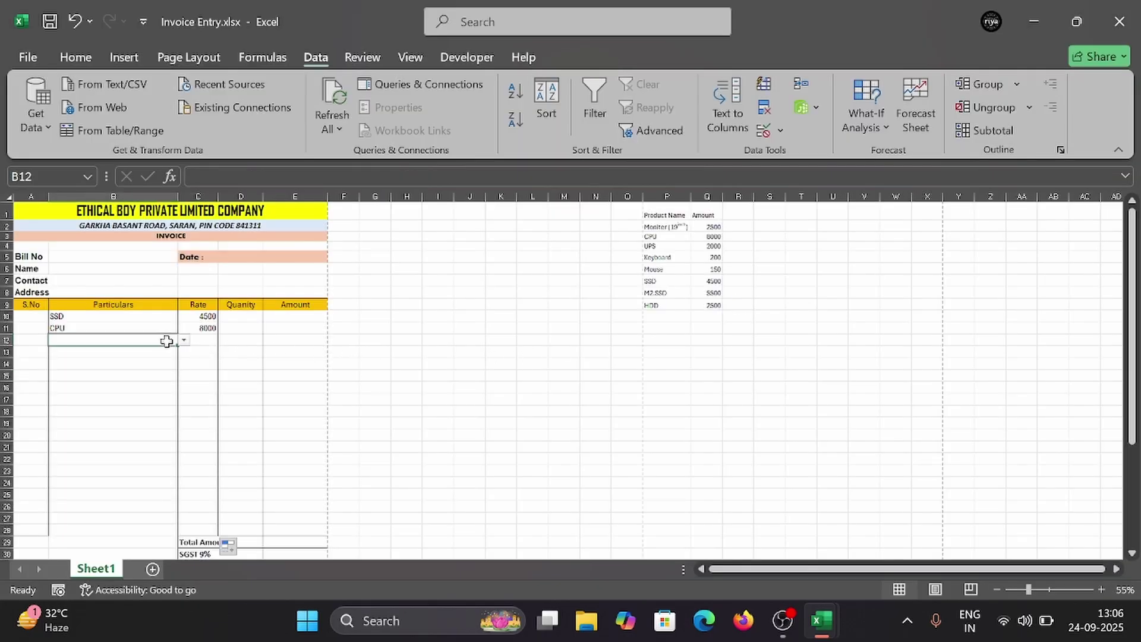
left_click(184, 340)
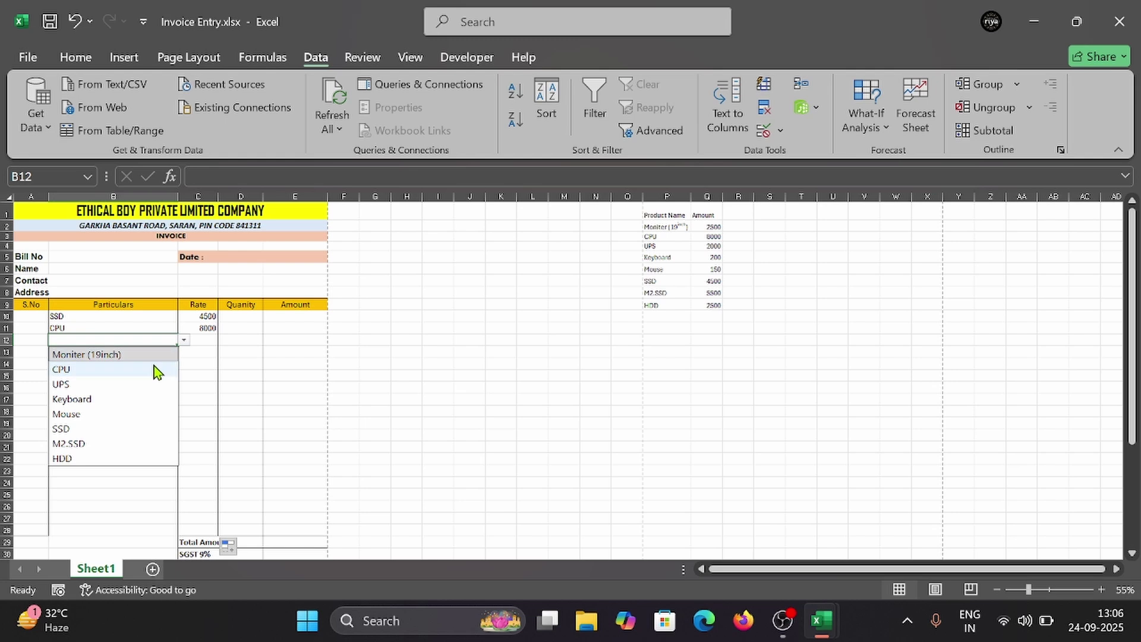
left_click(66, 429)
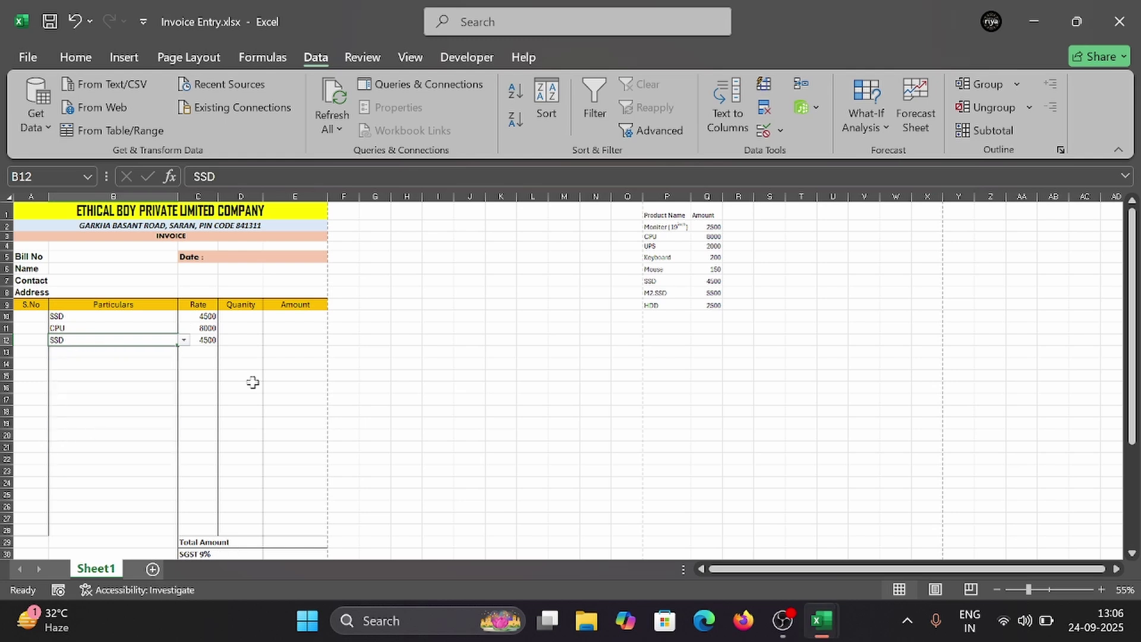
key("ctrl+p")
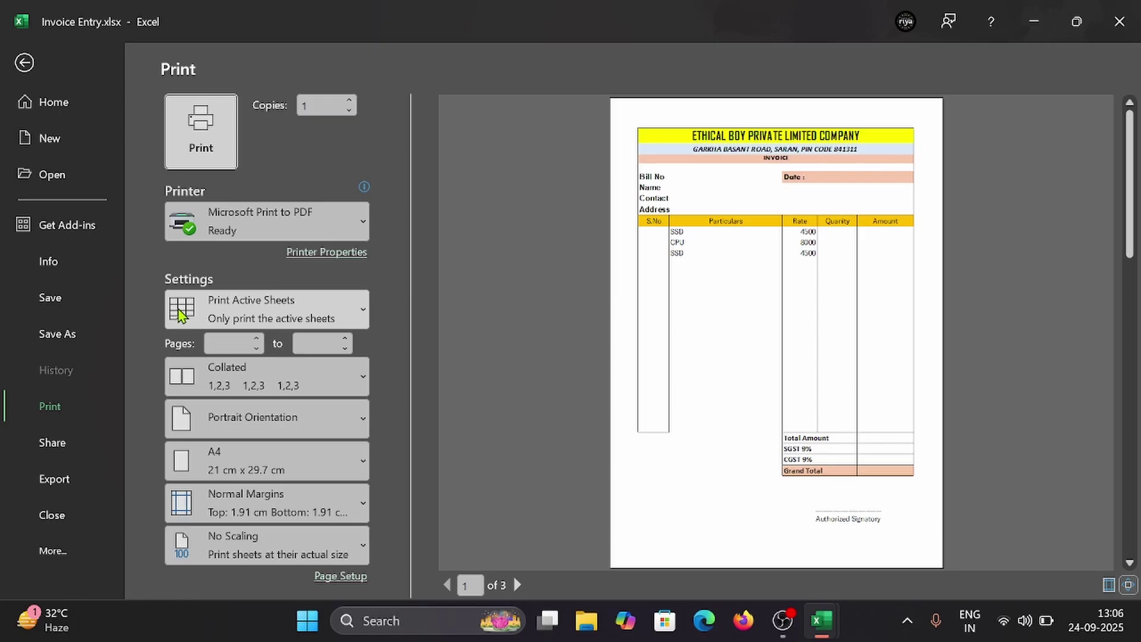
key("Escape")
Step: Enter a trial quantity of 1 in D10
left_click(238, 319)
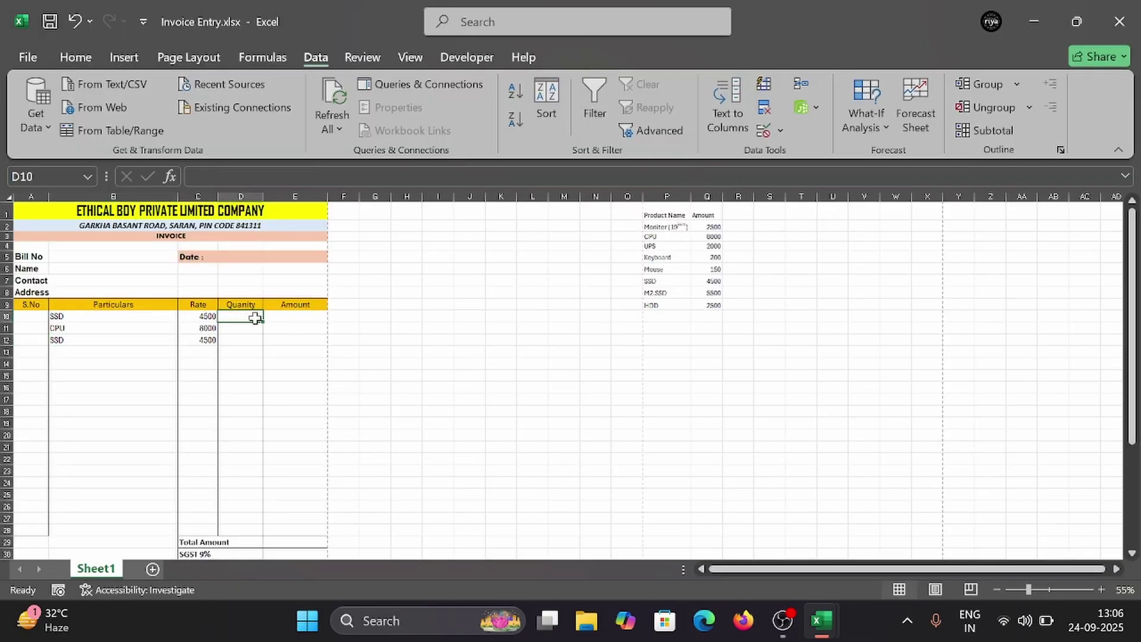
left_click(287, 325)
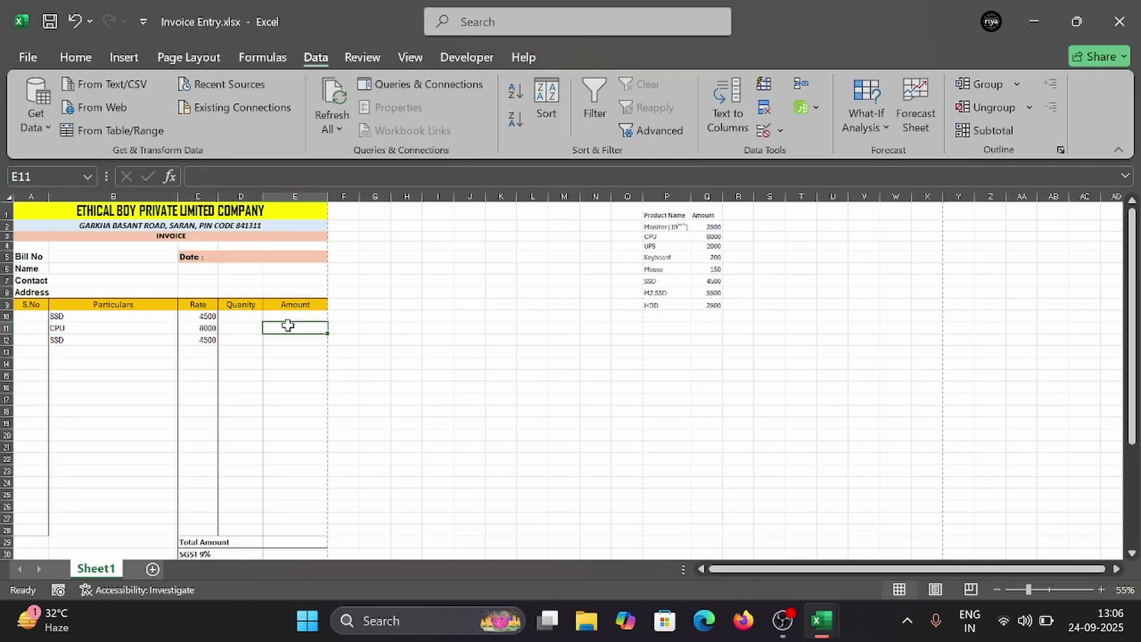
left_click(291, 315)
left_click(253, 317)
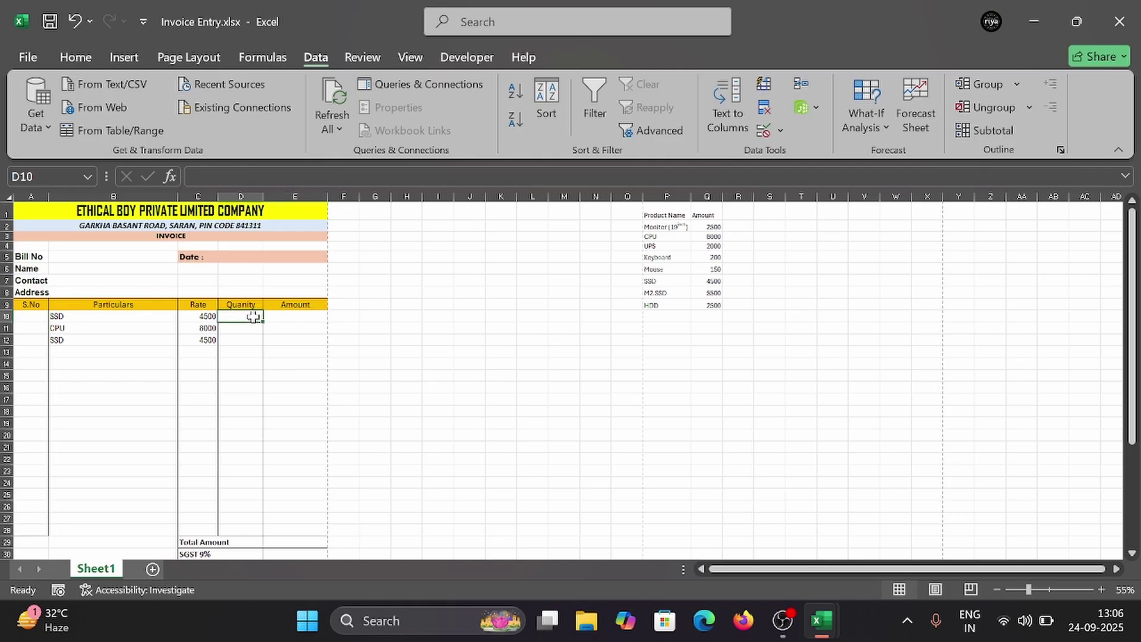
type("1")
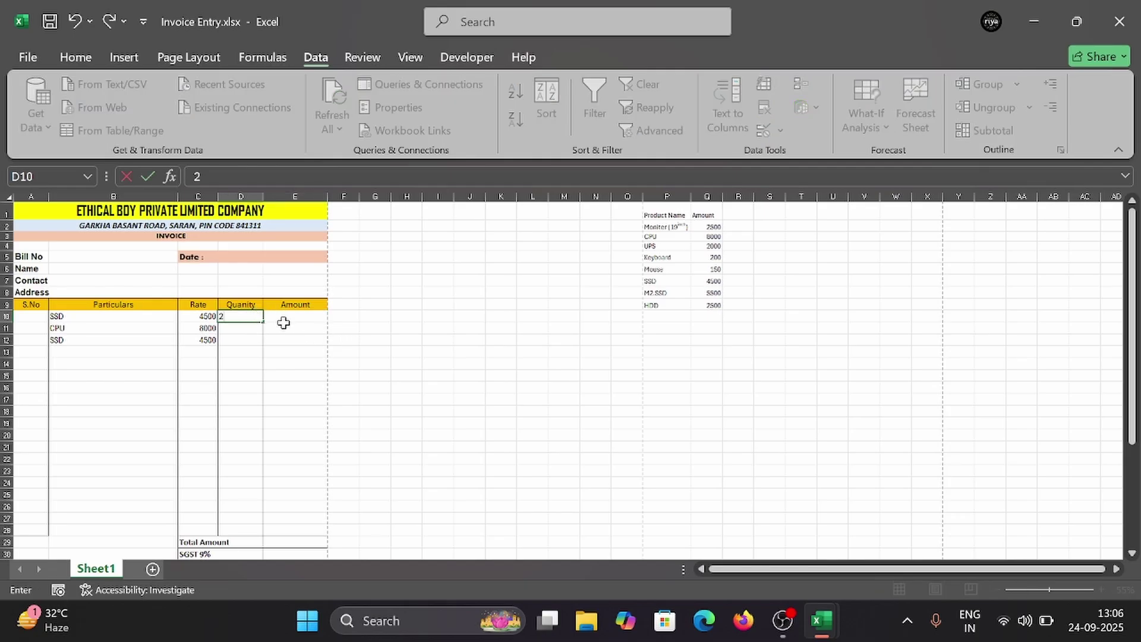
left_click(283, 322)
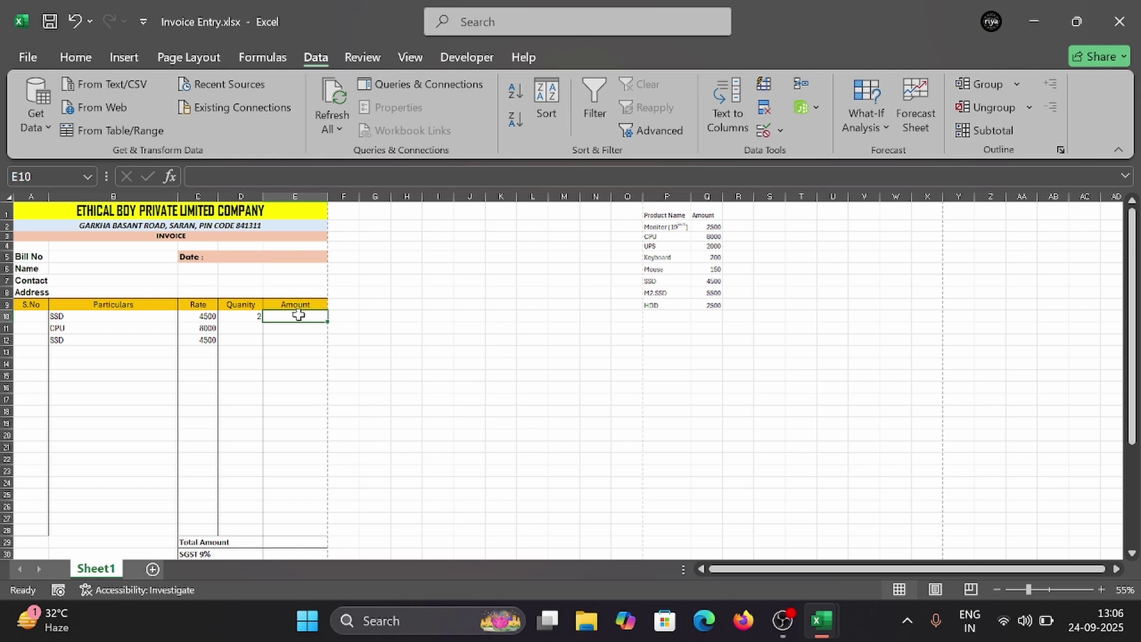
left_click(241, 316)
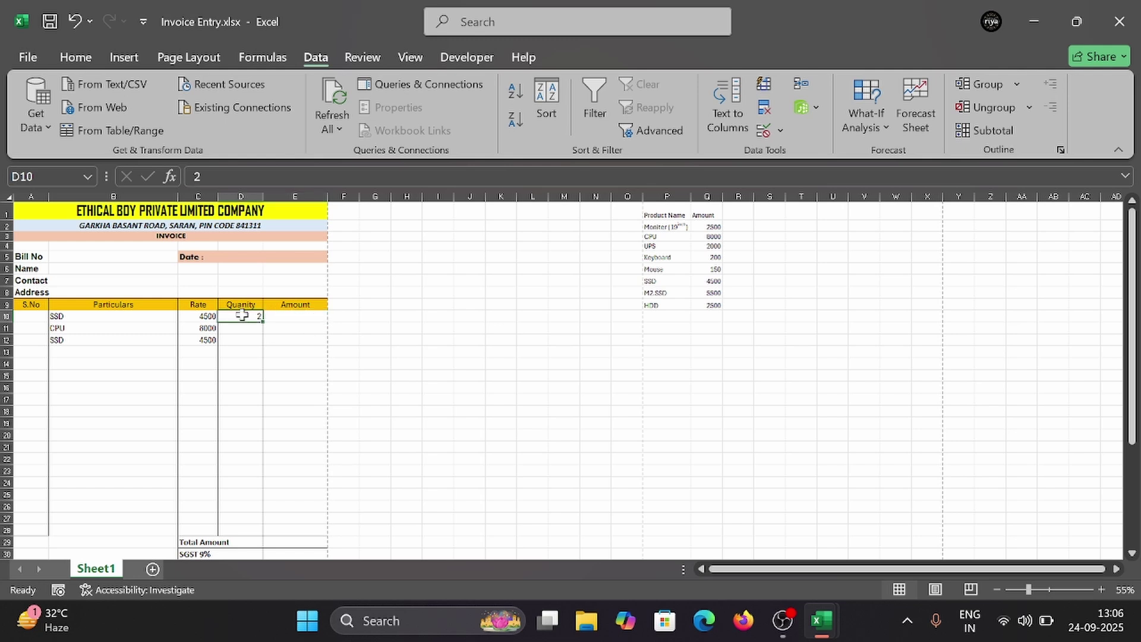
Step: Enter the Amount formula =C10*D10 in E10
left_click(287, 314)
type("=")
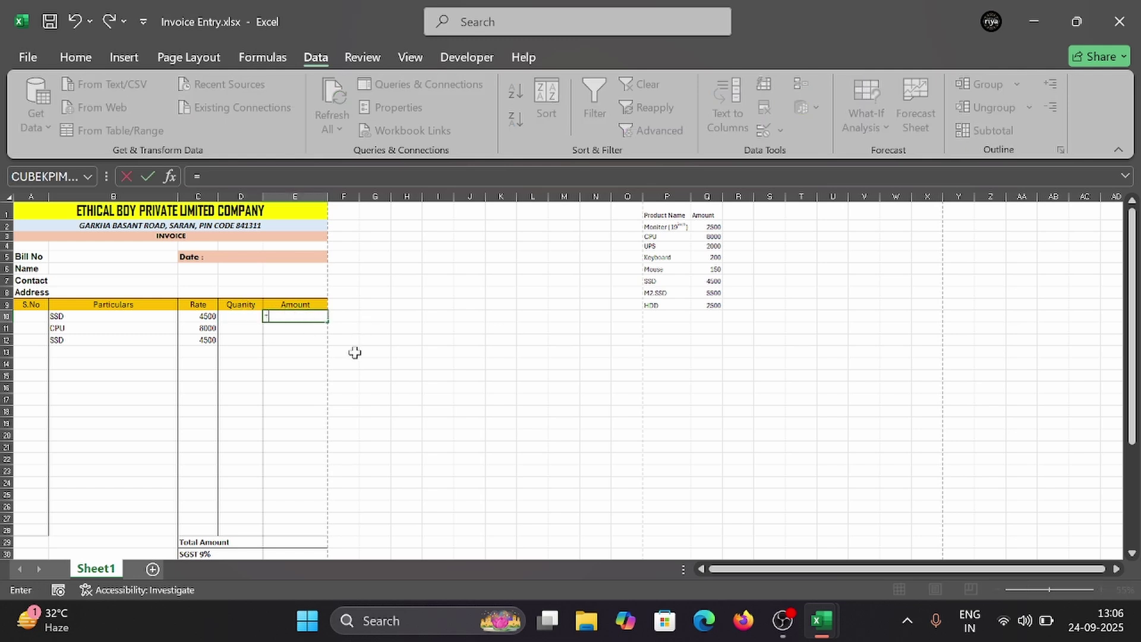
left_click(203, 317)
type("*")
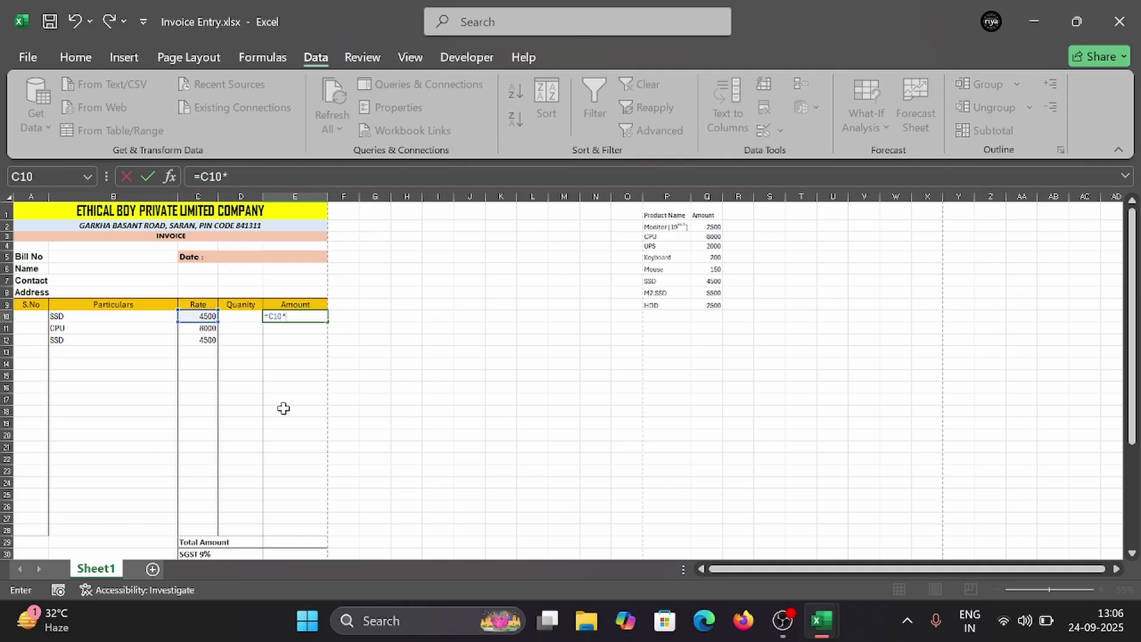
left_click(245, 315)
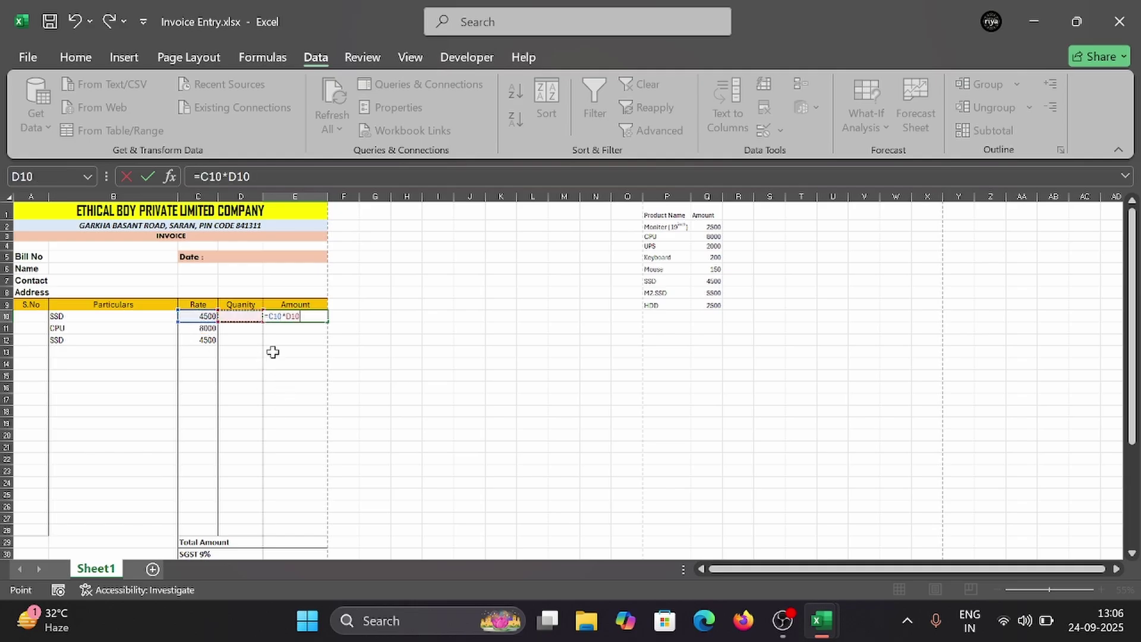
key("Return")
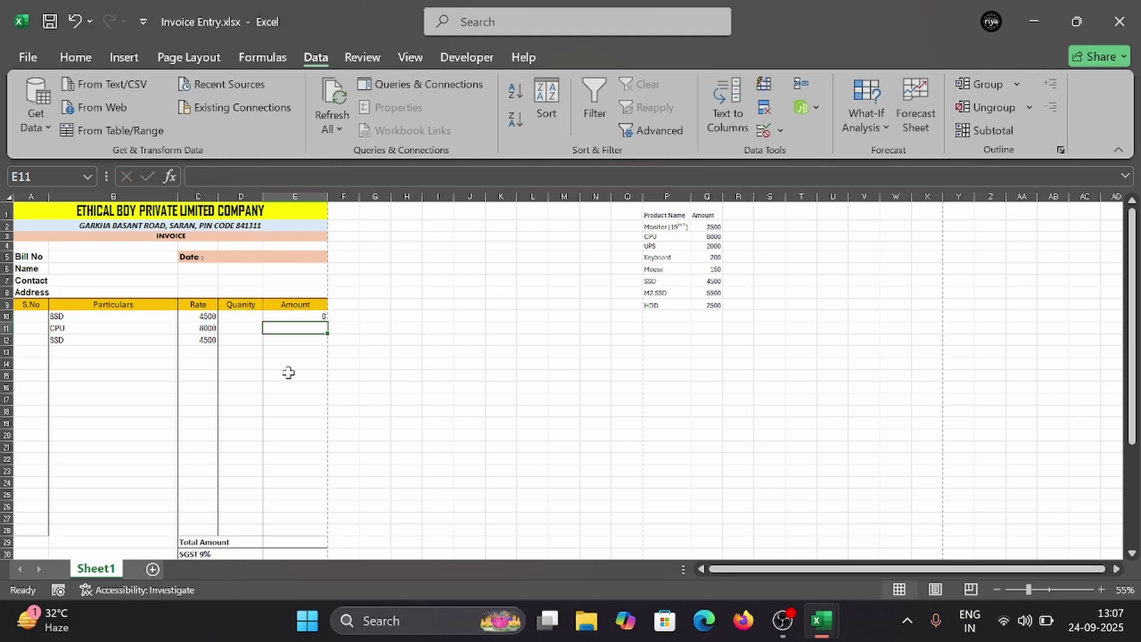
Step: Set SSD's quantity to 2 so E10 shows 9000, and fill the formula down to E28
left_click(249, 315)
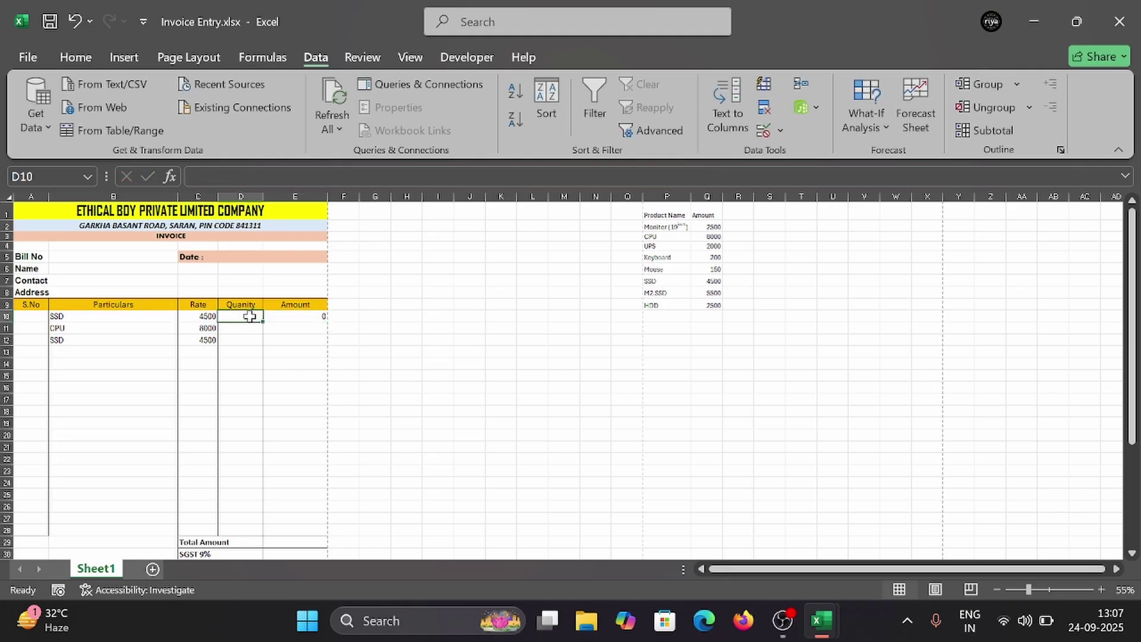
type("2")
left_click(306, 352)
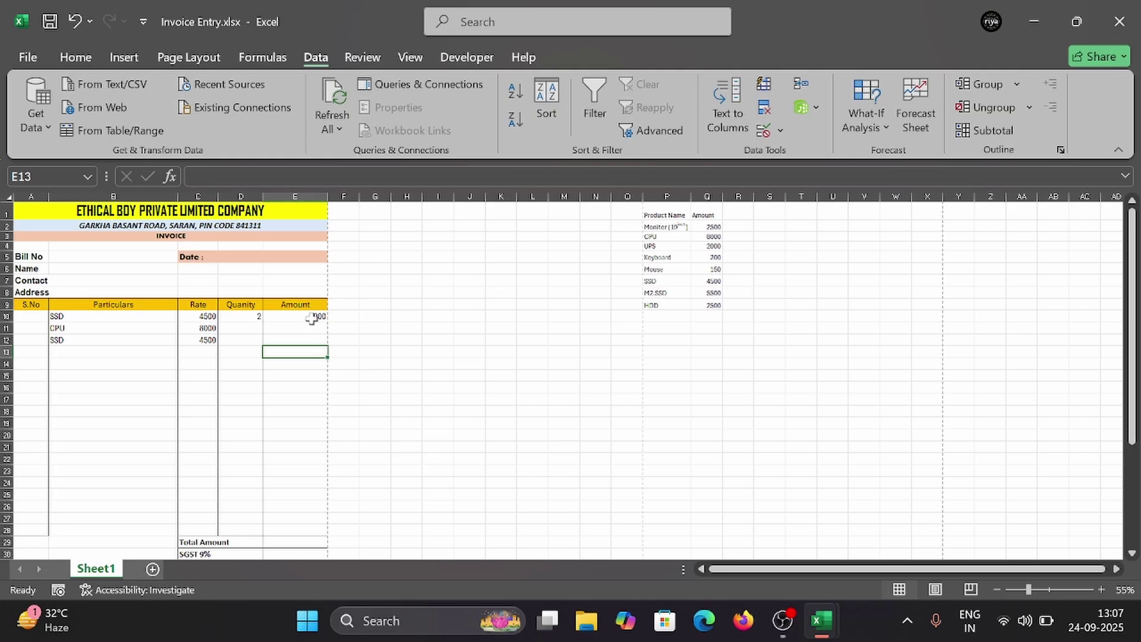
left_click(312, 319)
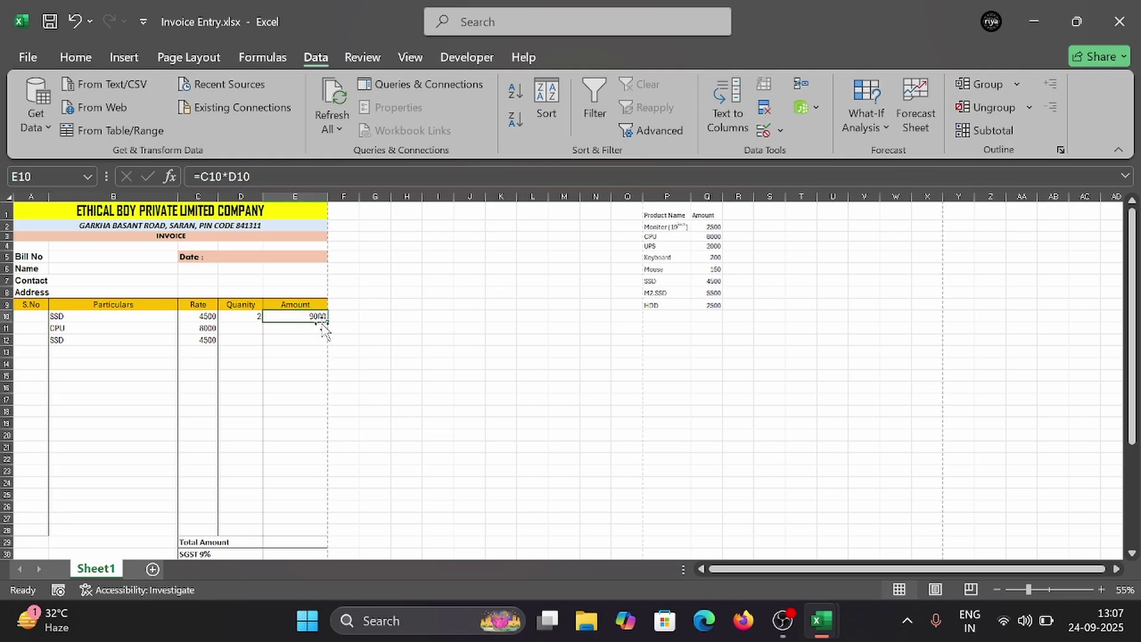
left_click_drag(325, 323, 334, 528)
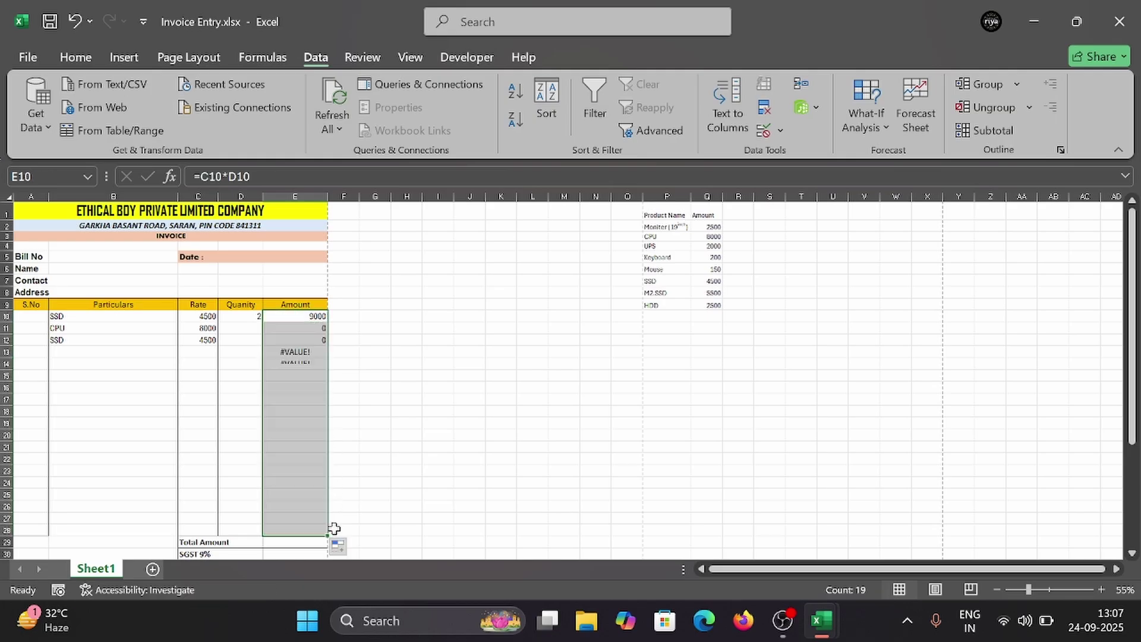
Step: Enter quantity 3 for CPU in D11 and 2 for SSD in D12
left_click(242, 324)
type("3")
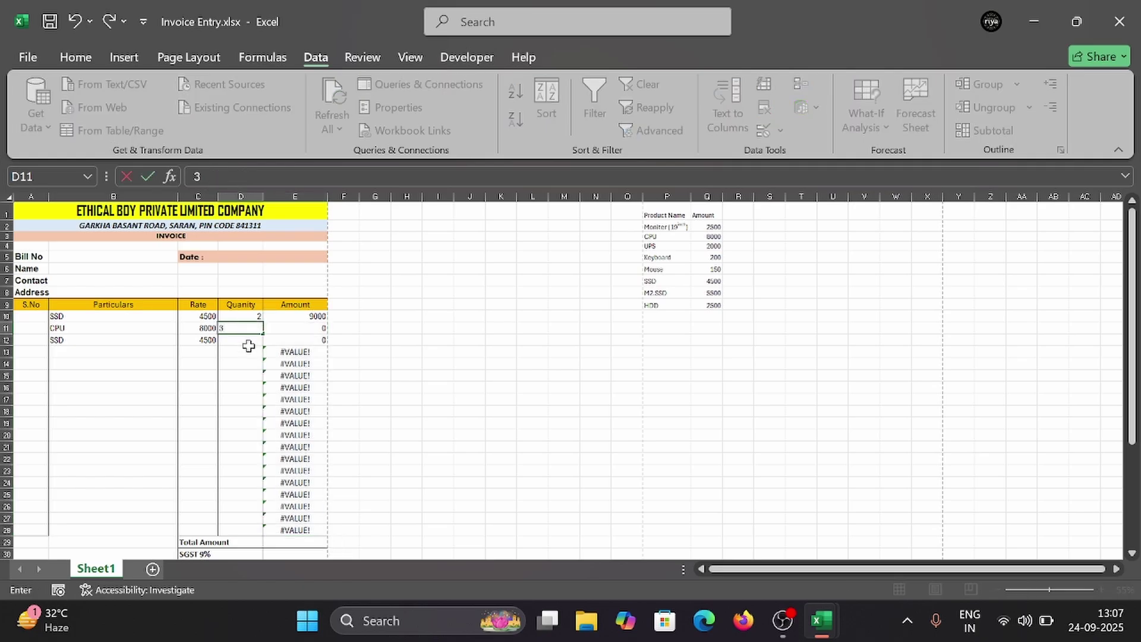
key("Return")
type("2")
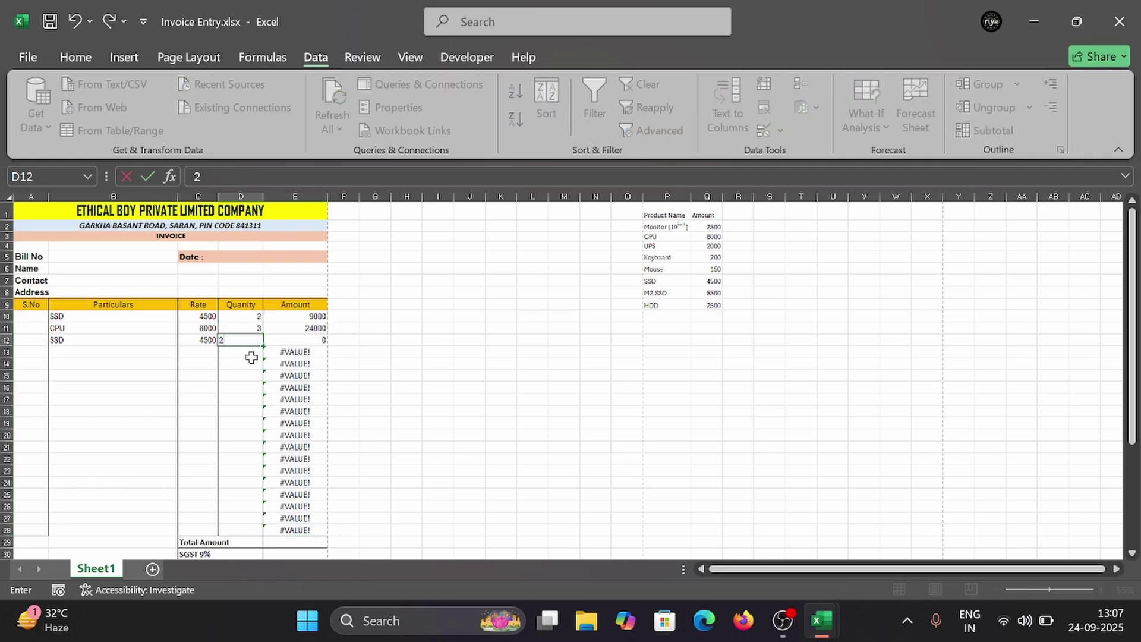
left_click(250, 364)
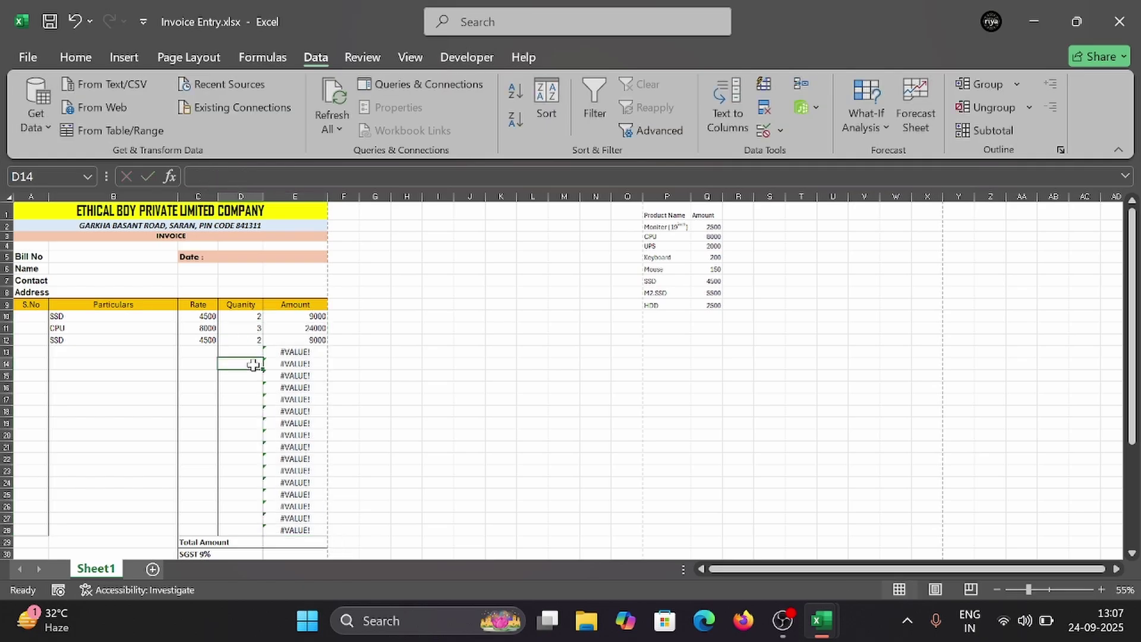
Step: Delete the #VALUE! amount formulas in E13:E28
left_click(206, 351)
left_click(133, 355)
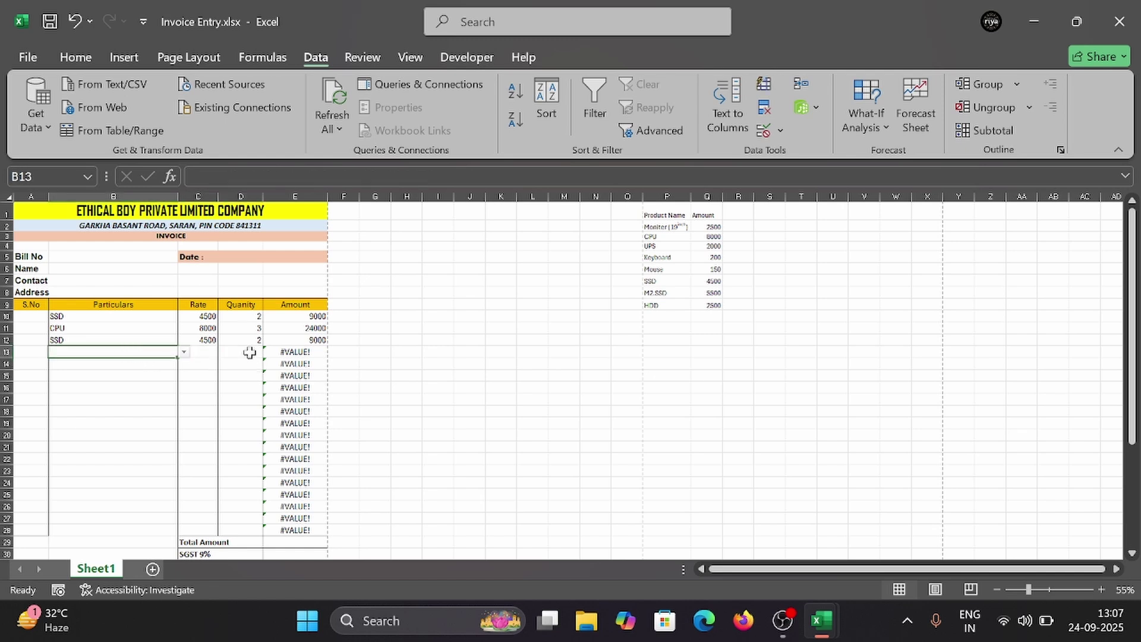
left_click(294, 352)
left_click_drag(295, 352, 311, 522)
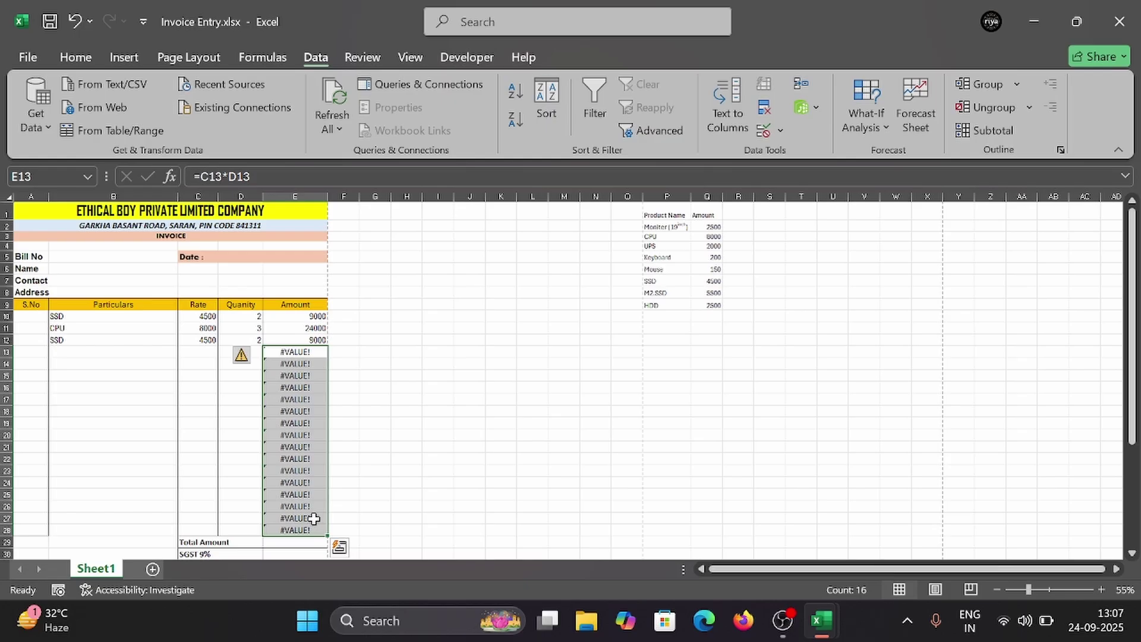
key("Delete")
left_click(300, 313)
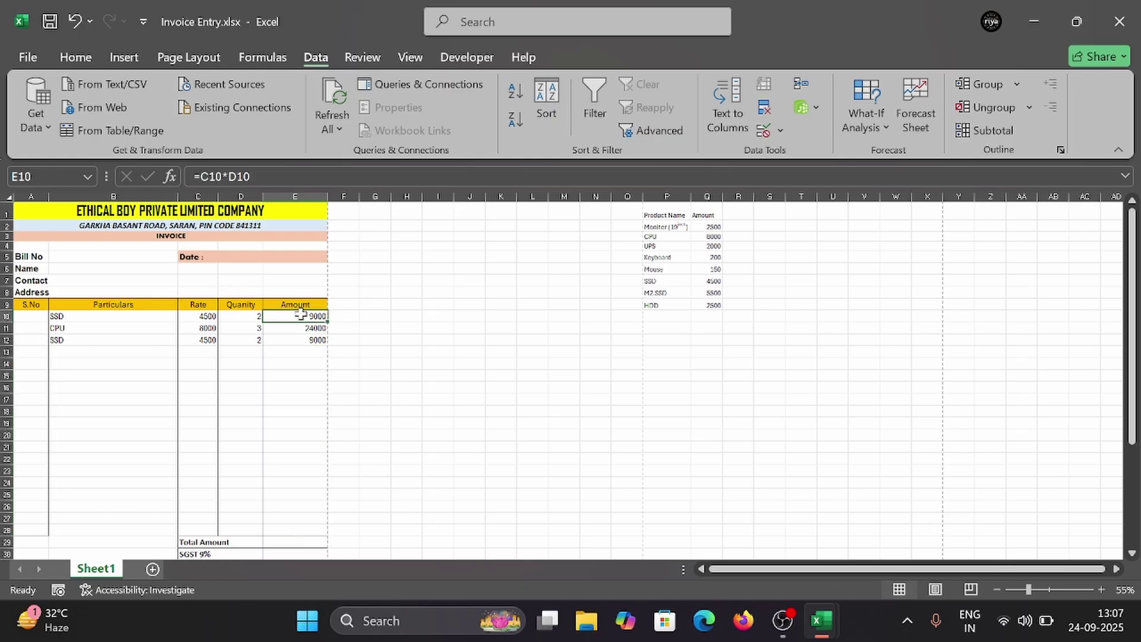
Step: Wrap E10's amount formula as =IFERROR(C10*D10,"")
left_click(212, 173)
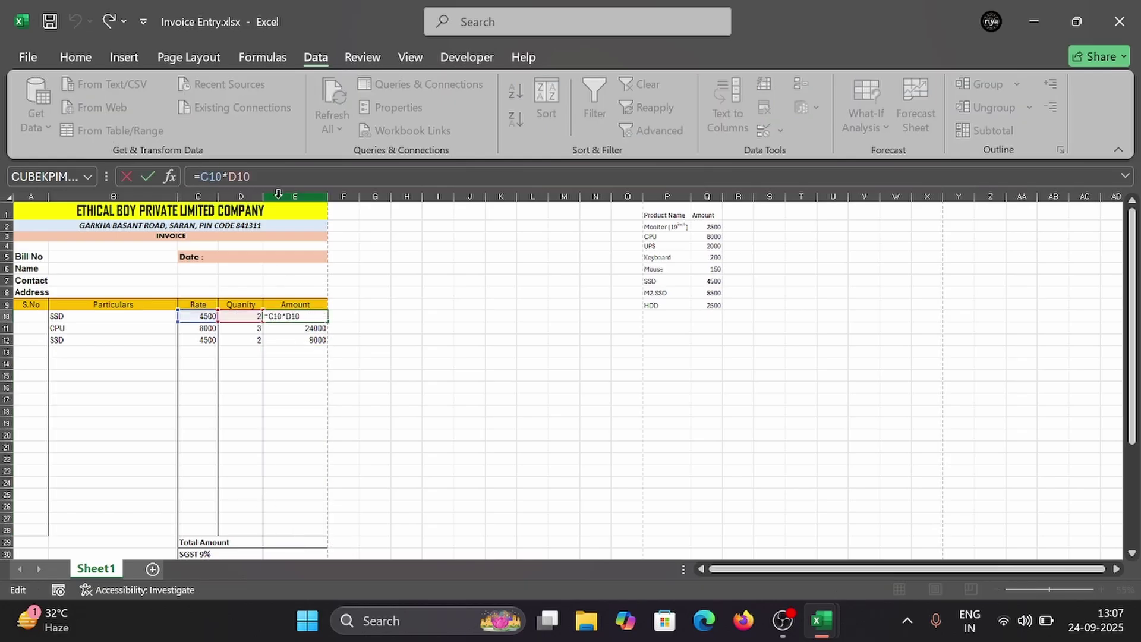
type("if")
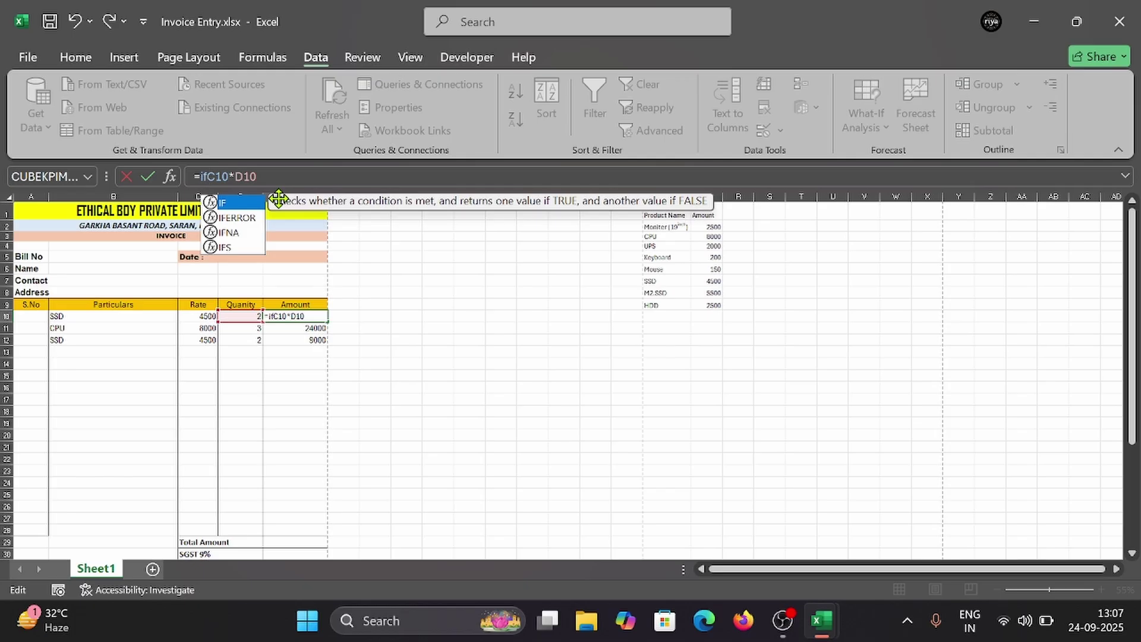
key("Down")
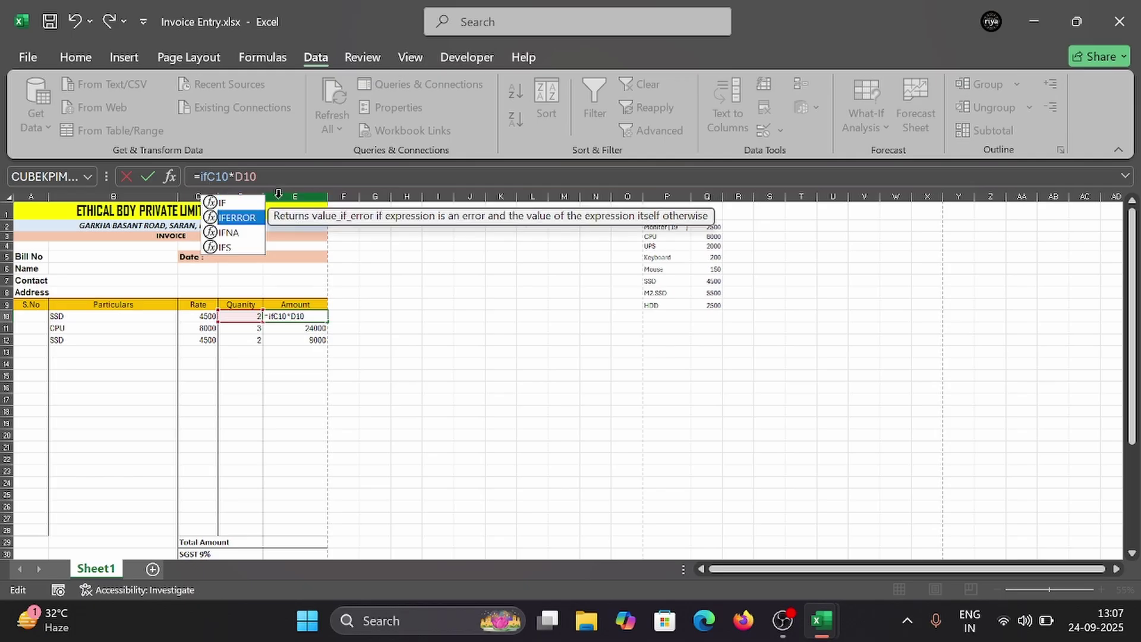
key("Tab")
key("End")
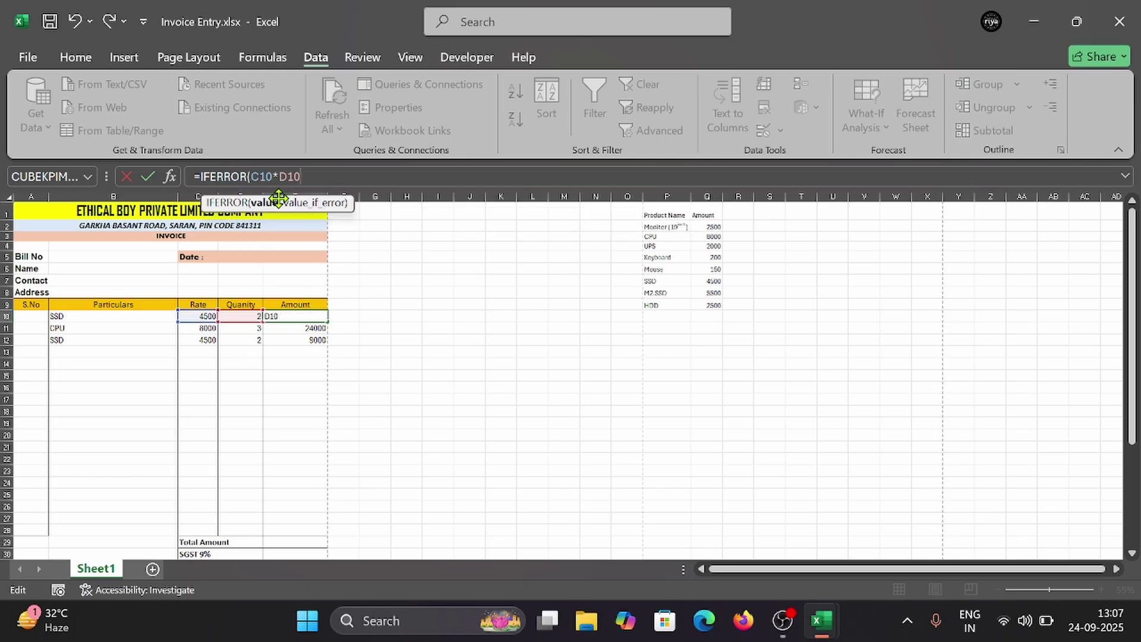
type(",")
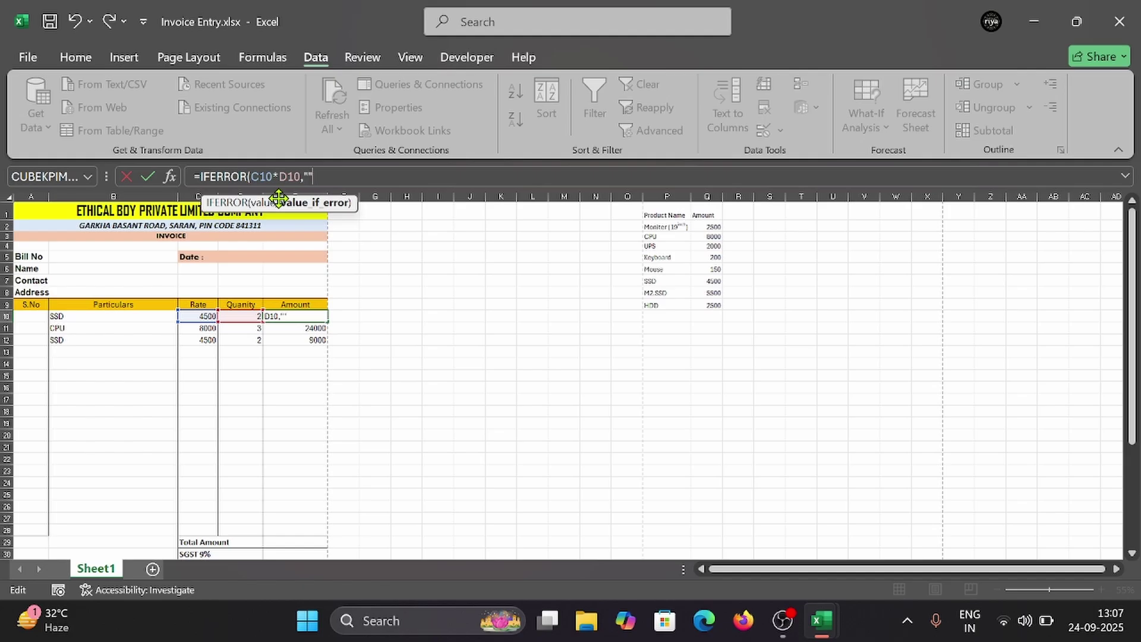
type("\"\")")
key("Return")
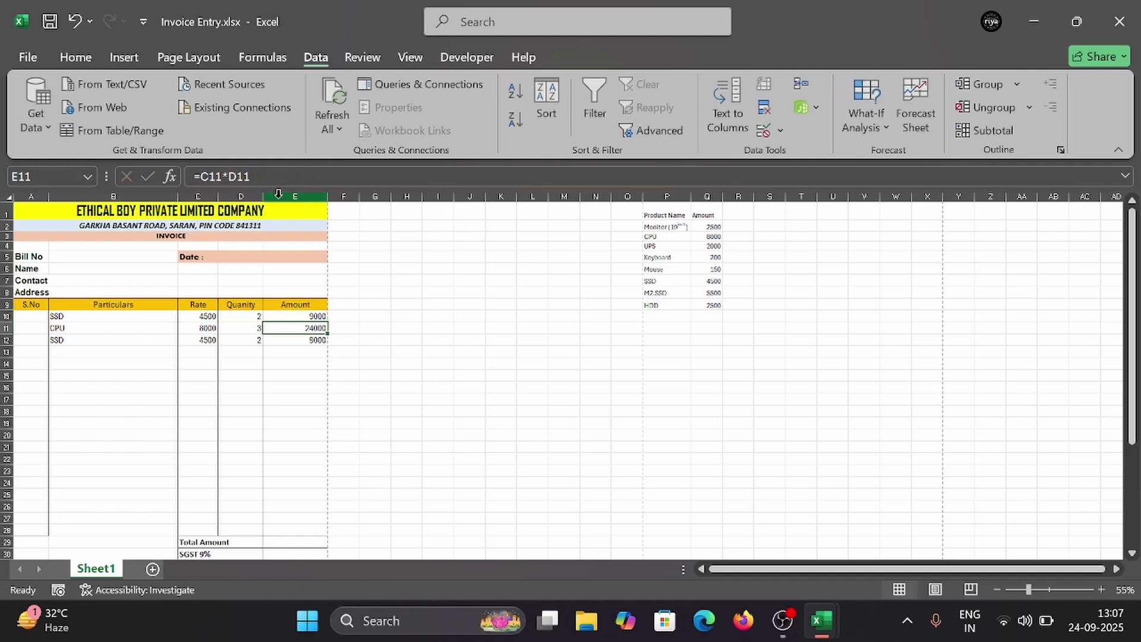
Step: Fill the IFERROR amount formula down to E28 and spot-check the copied cells
left_click(320, 316)
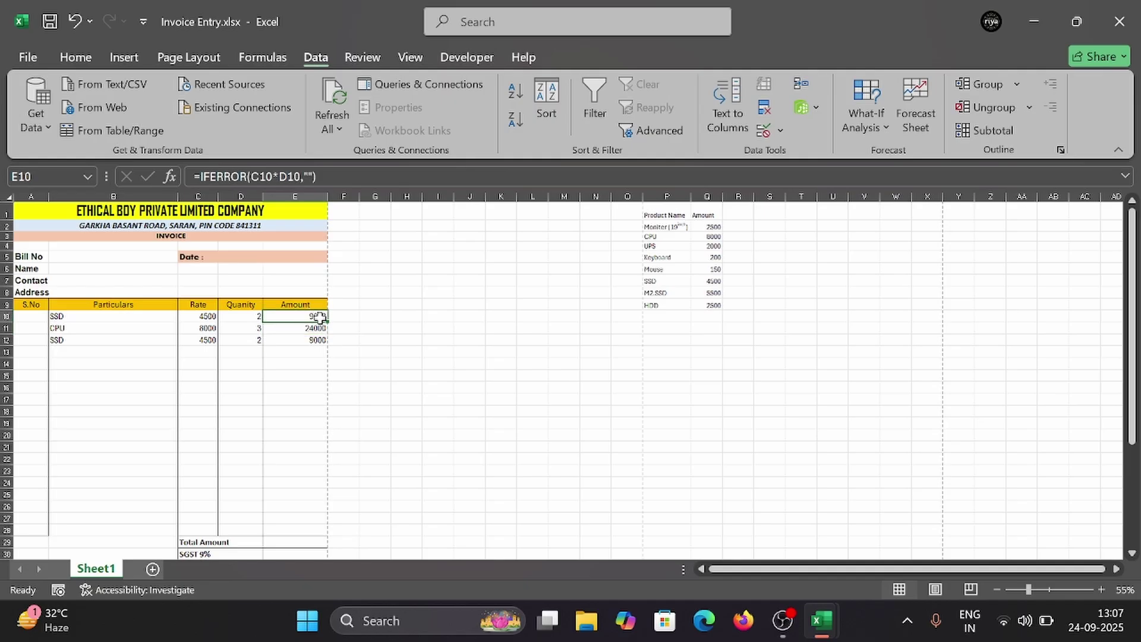
left_click_drag(329, 323, 331, 535)
left_click(290, 423)
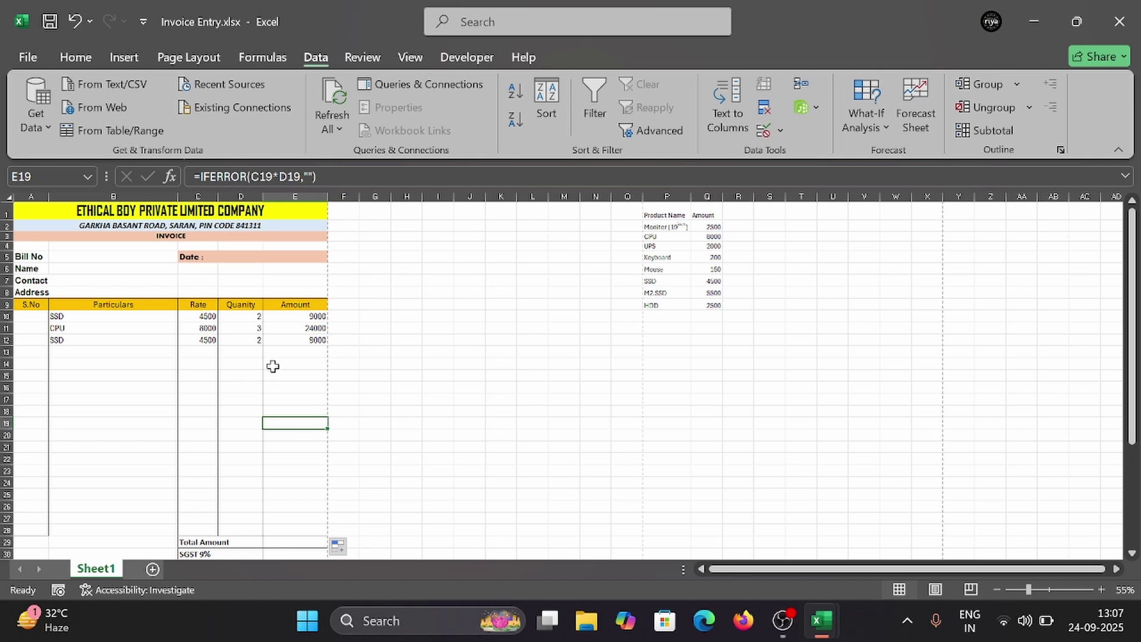
left_click(280, 363)
left_click(305, 399)
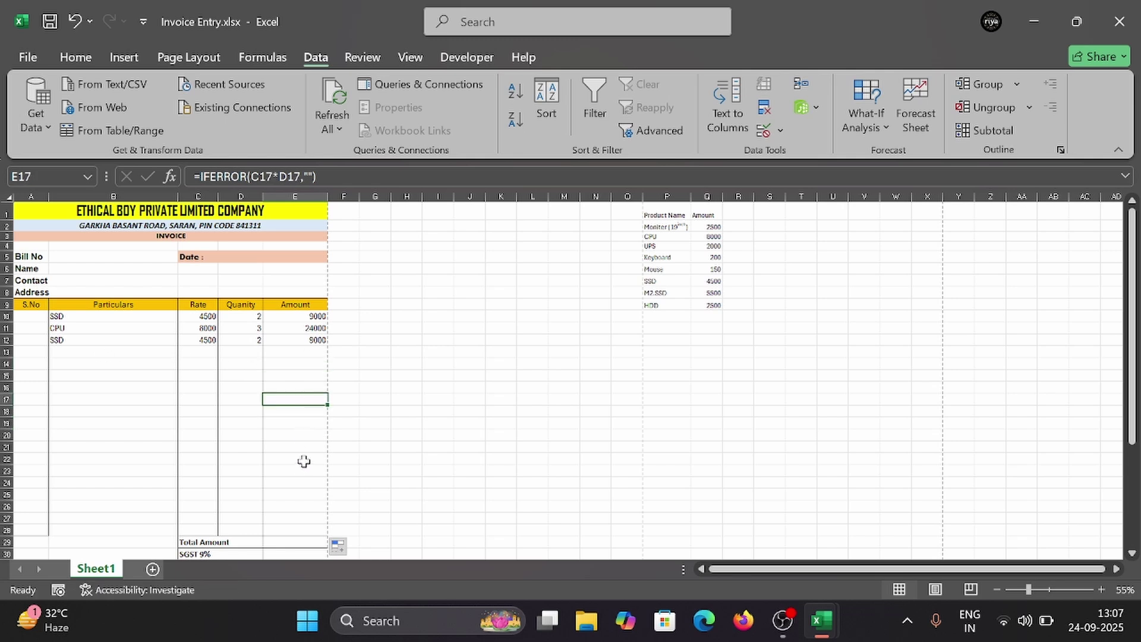
left_click(303, 458)
left_click(293, 400)
left_click(124, 373)
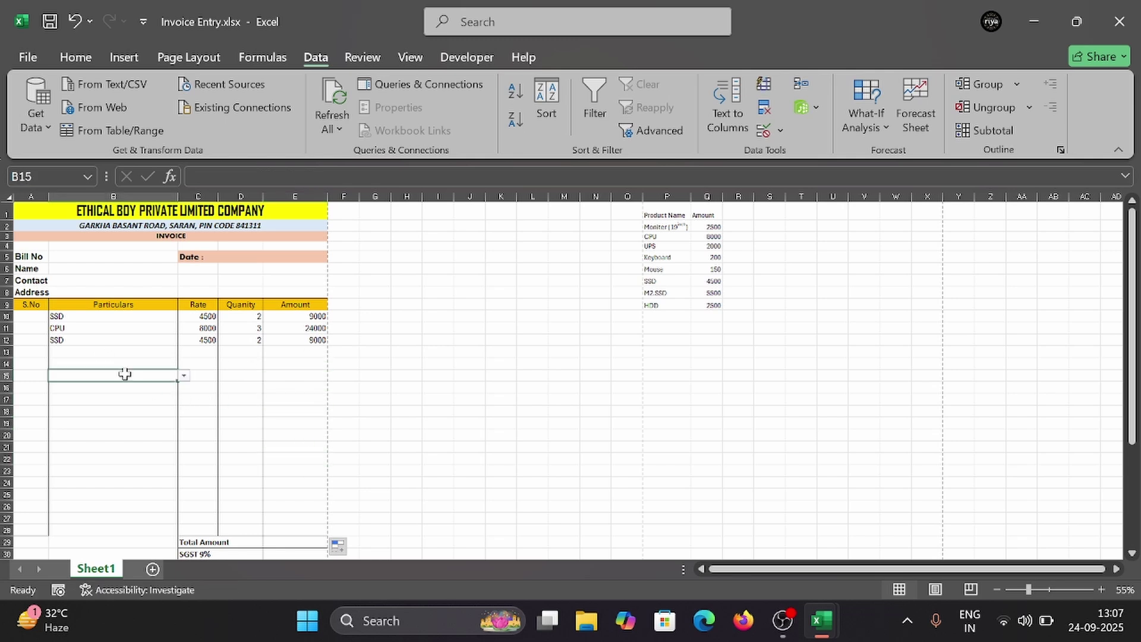
Step: Enter =SUM(E10:E28) in Total Amount cell E29, giving 42000
scroll(294, 446, "down", 2)
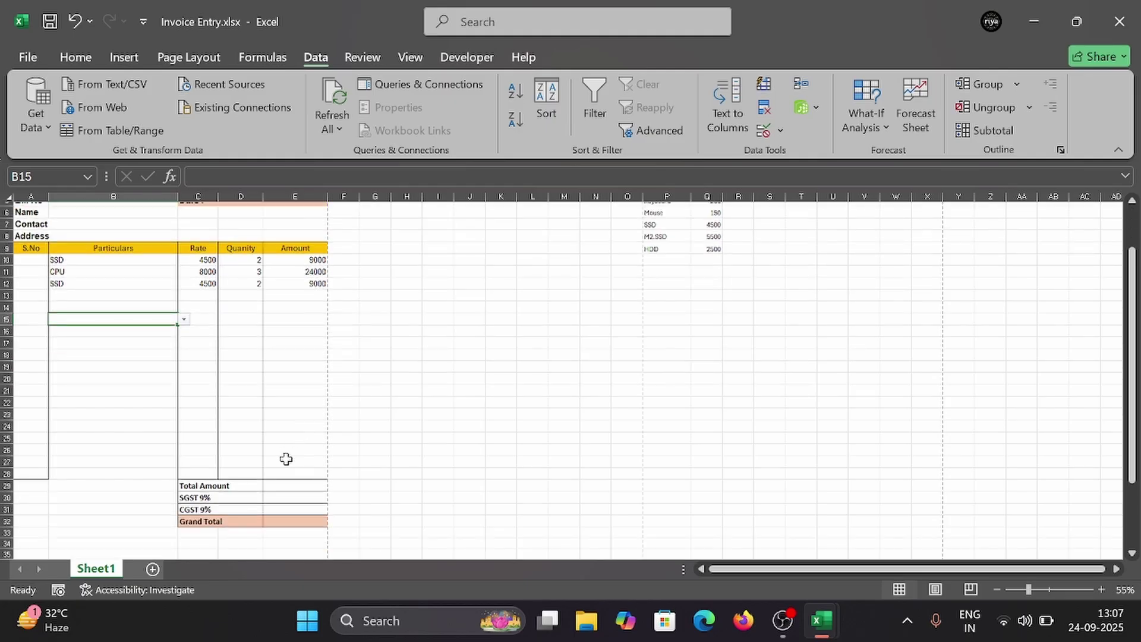
left_click(270, 489)
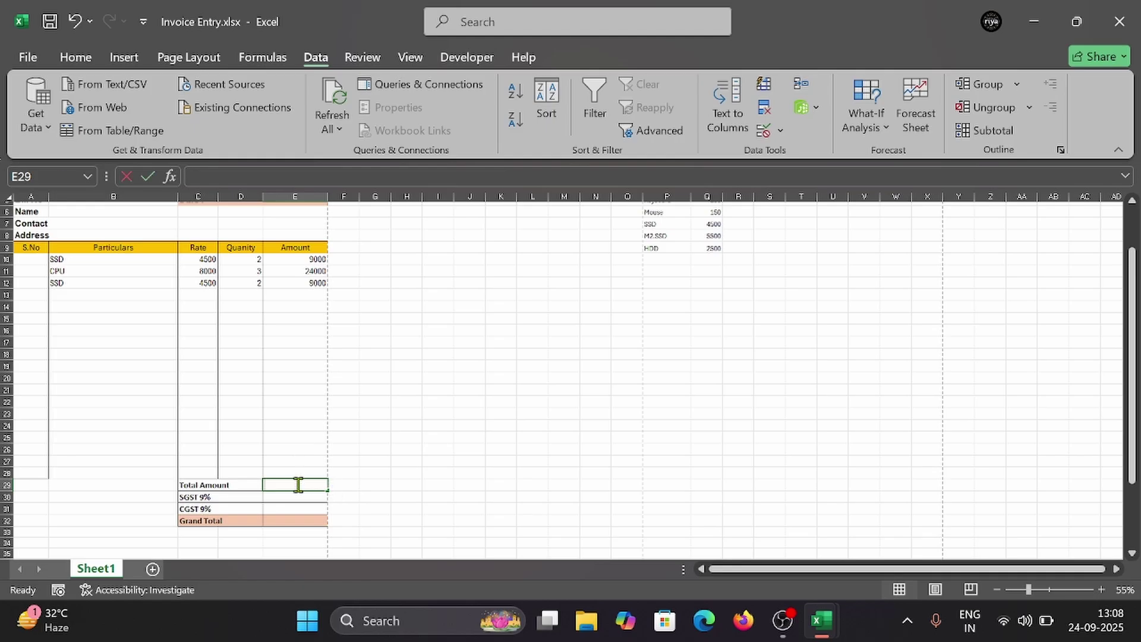
type("=")
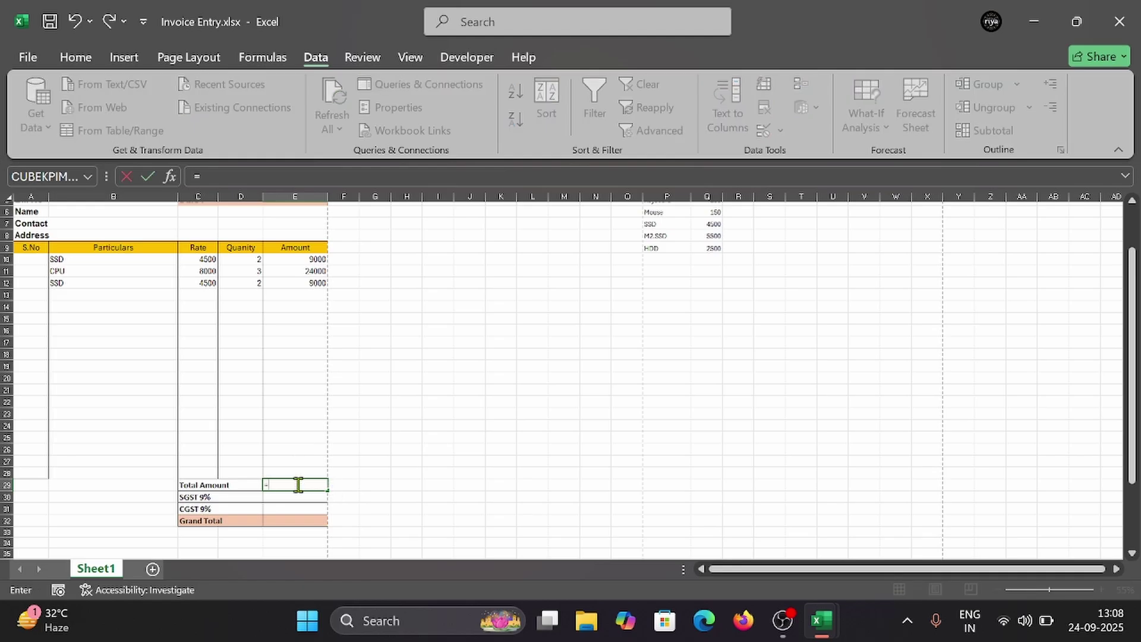
key("Escape")
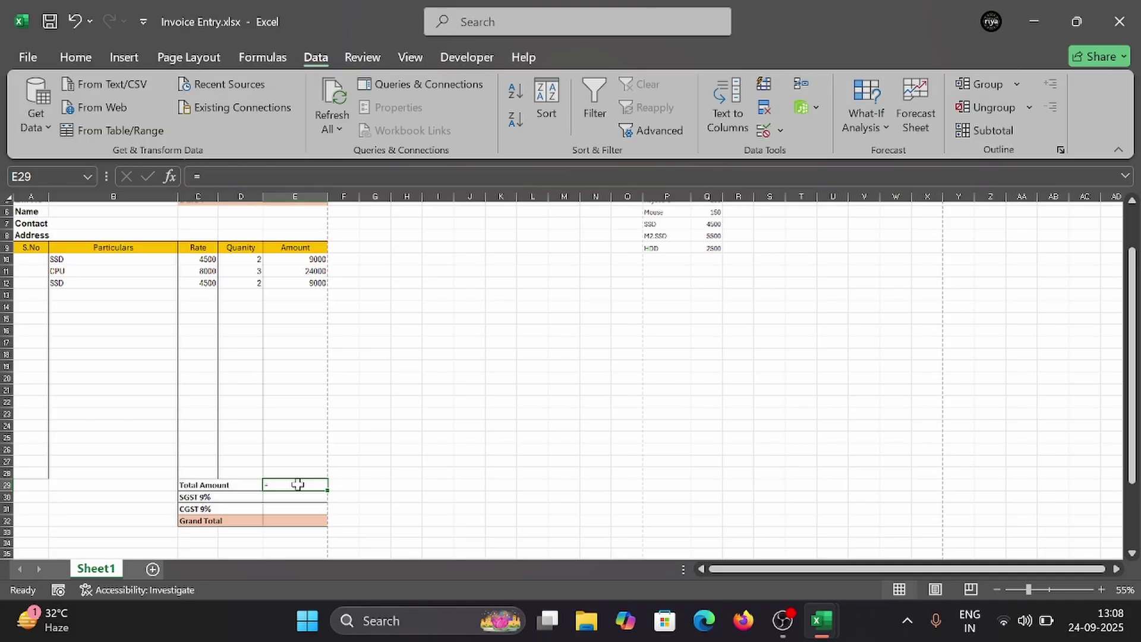
key("BackSpace")
type("=")
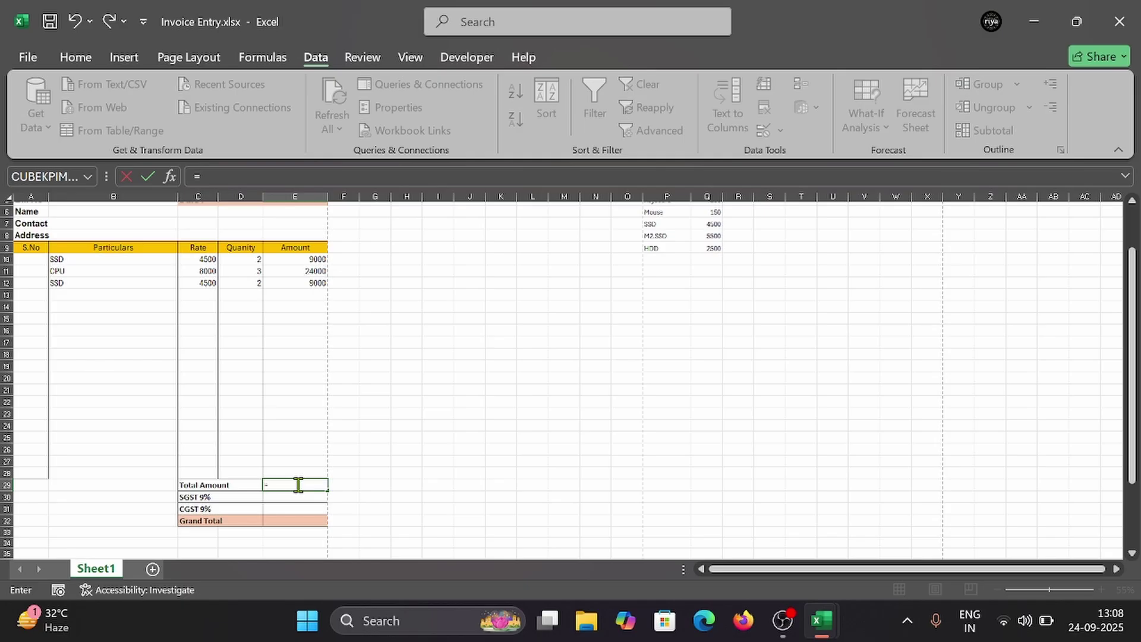
type("Sum")
key("Tab")
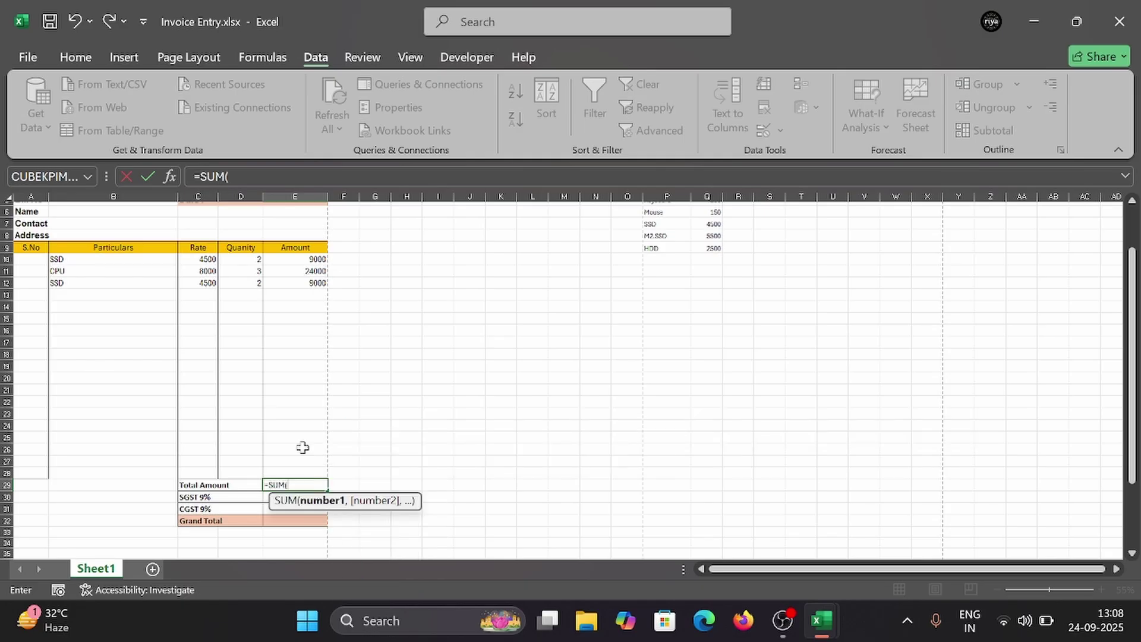
left_click_drag(282, 257, 293, 472)
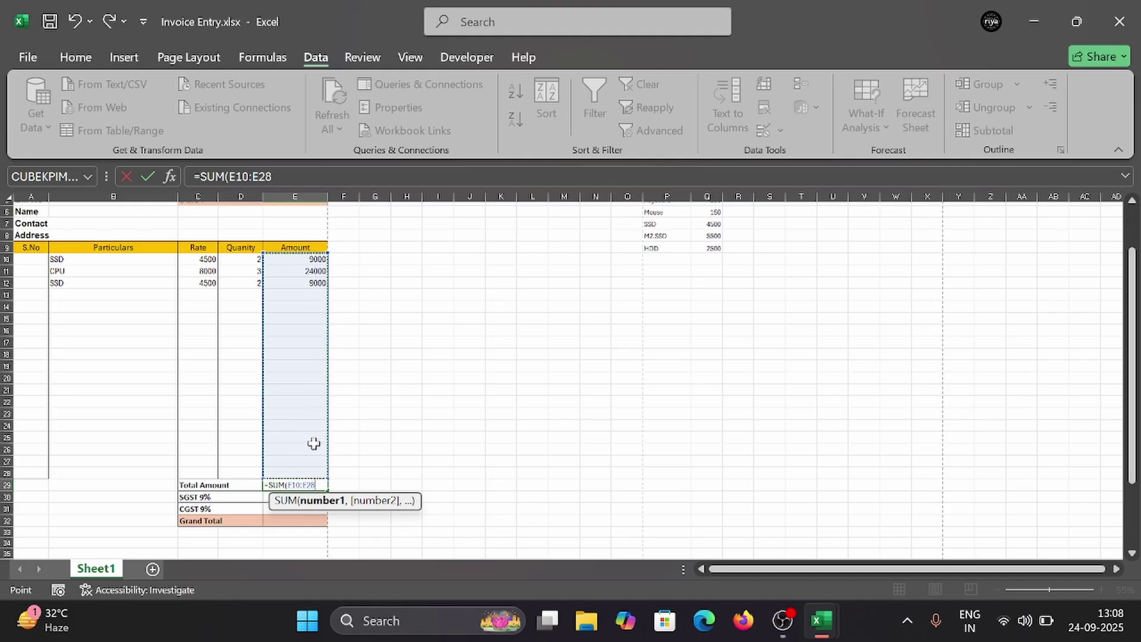
type(")")
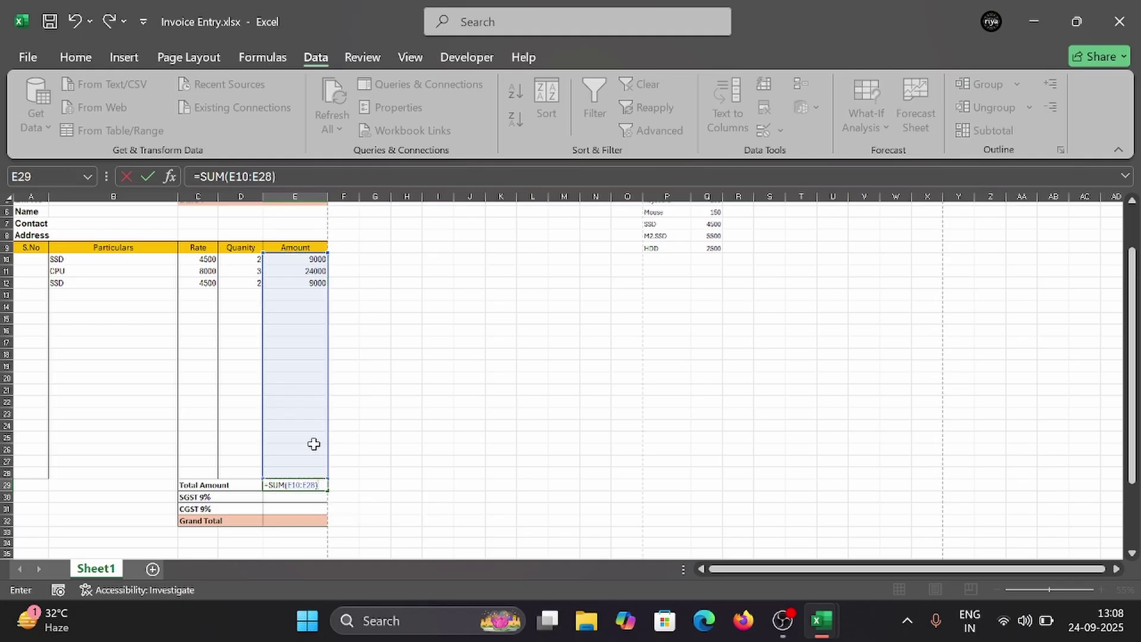
key("Return")
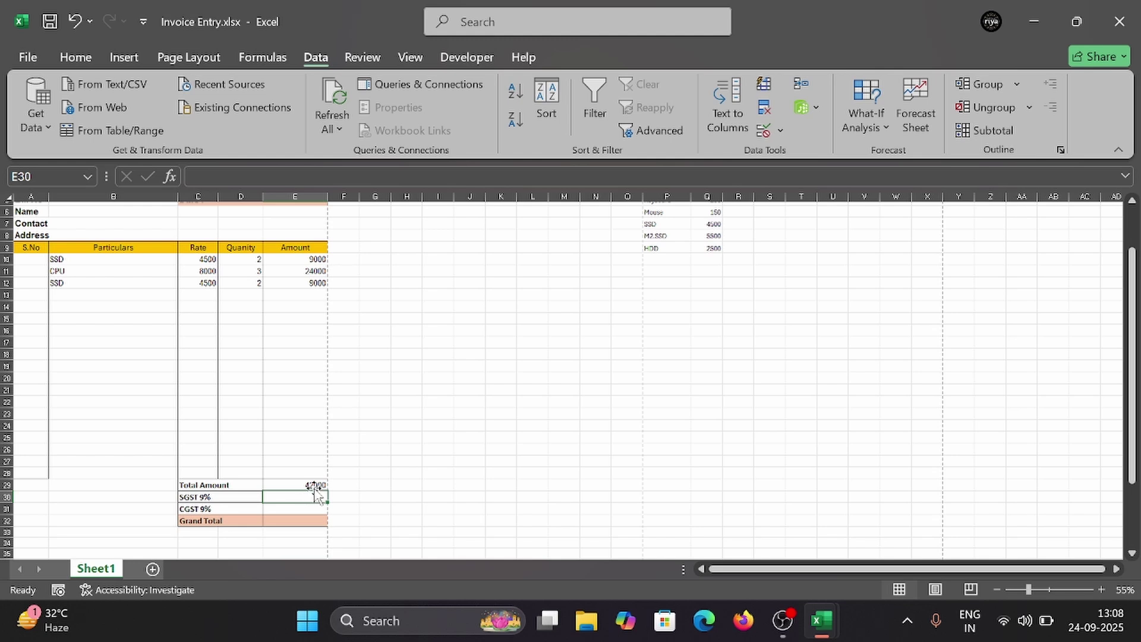
Step: Enter =E29*9% as SGST 9% in E30, giving 3780
type("=")
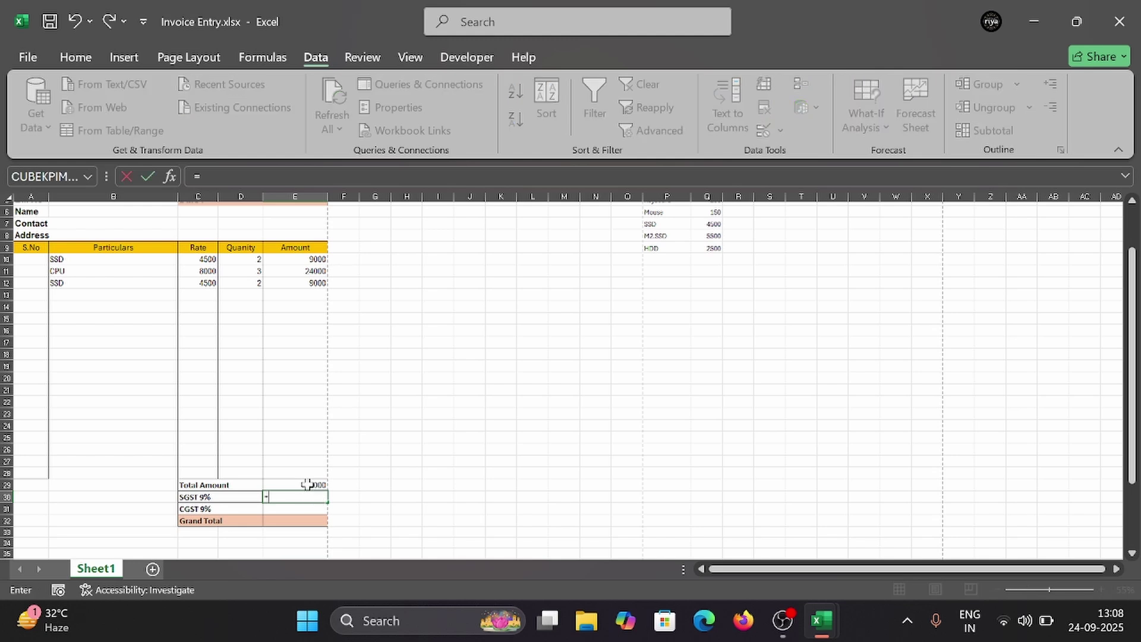
left_click(307, 485)
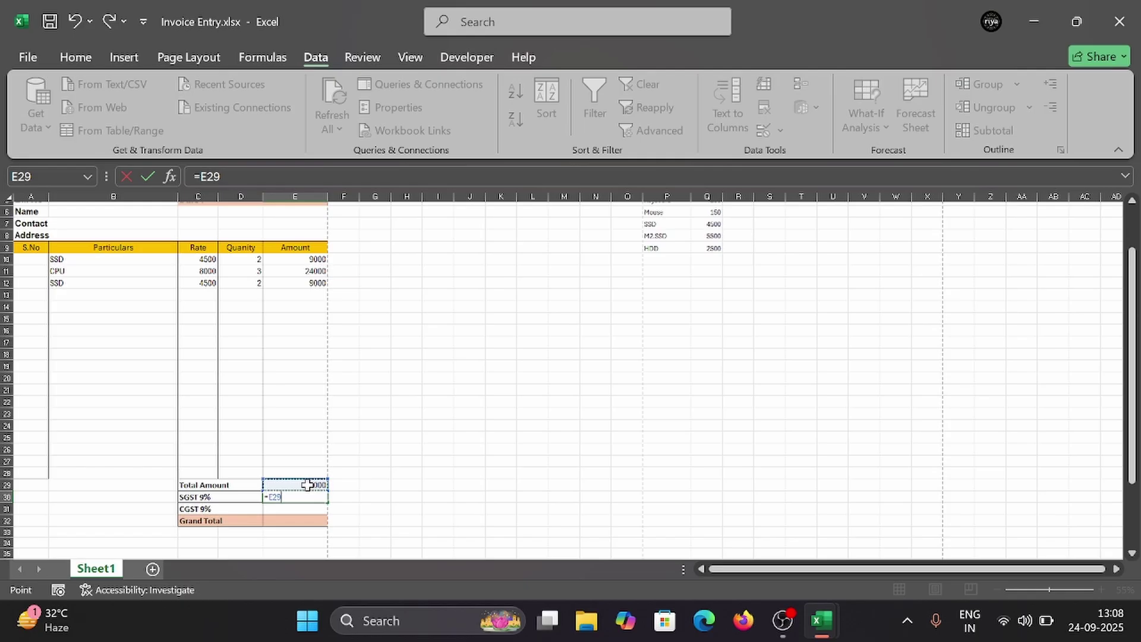
type("*")
key("BackSpace")
type("*9%")
key("Return")
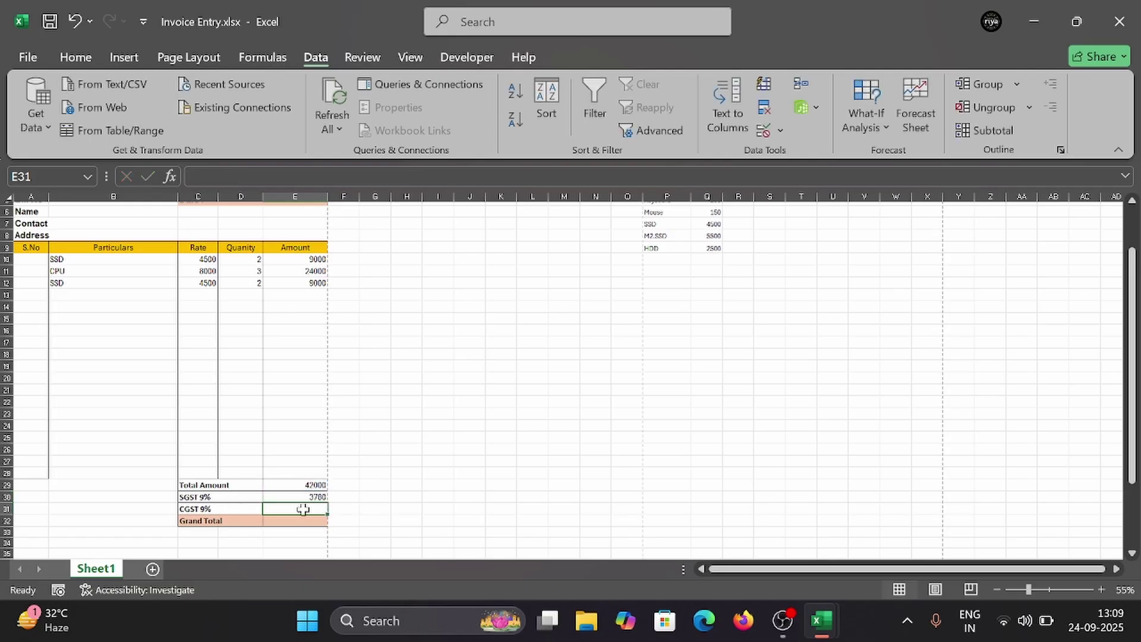
Step: Enter =E29*9% as CGST 9% in E31, also giving 3780
type("=")
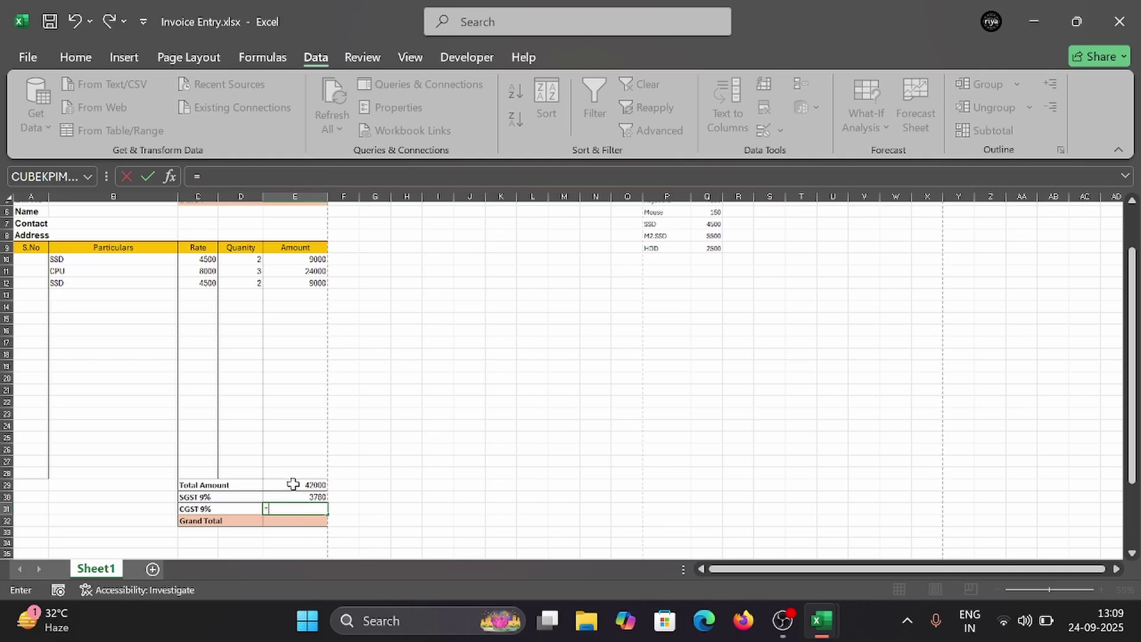
left_click(293, 485)
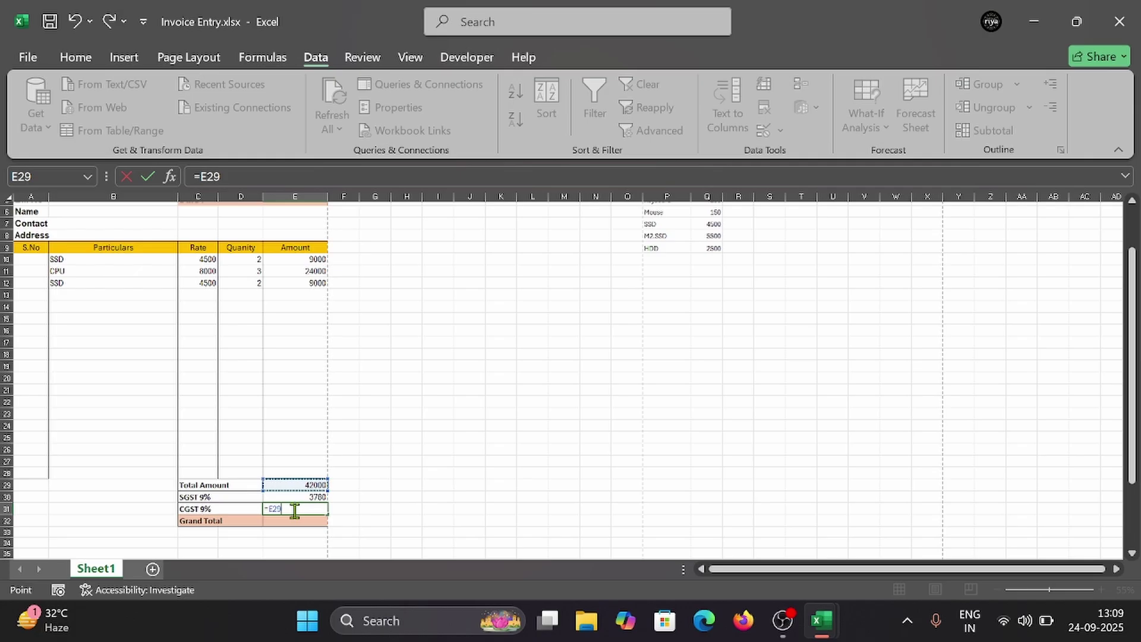
type("*9%")
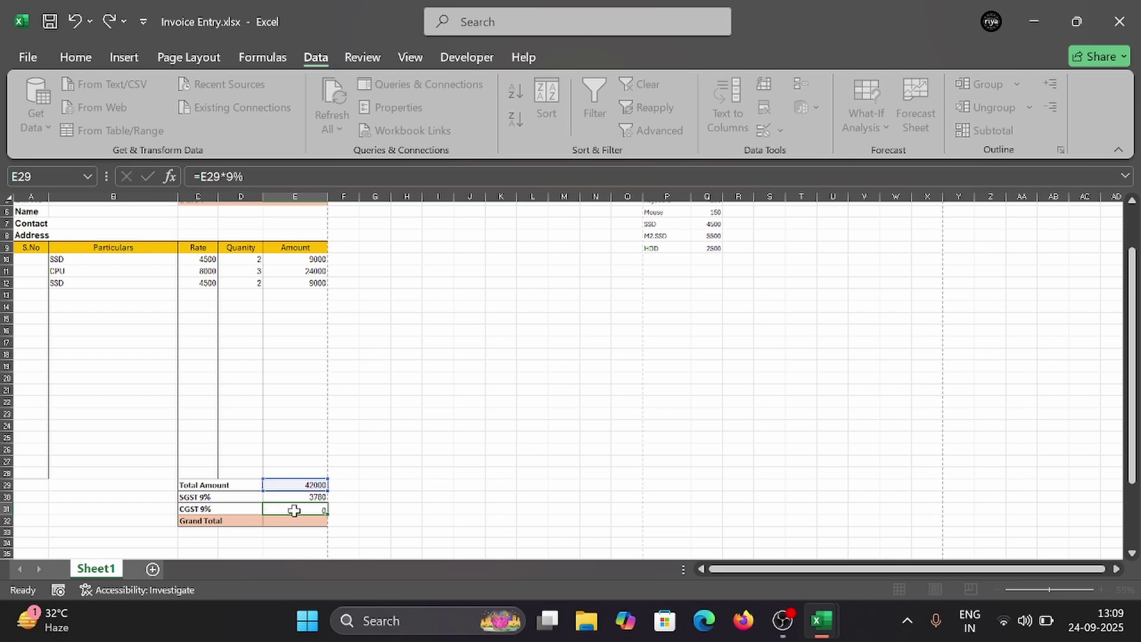
key("Return")
left_click(295, 509)
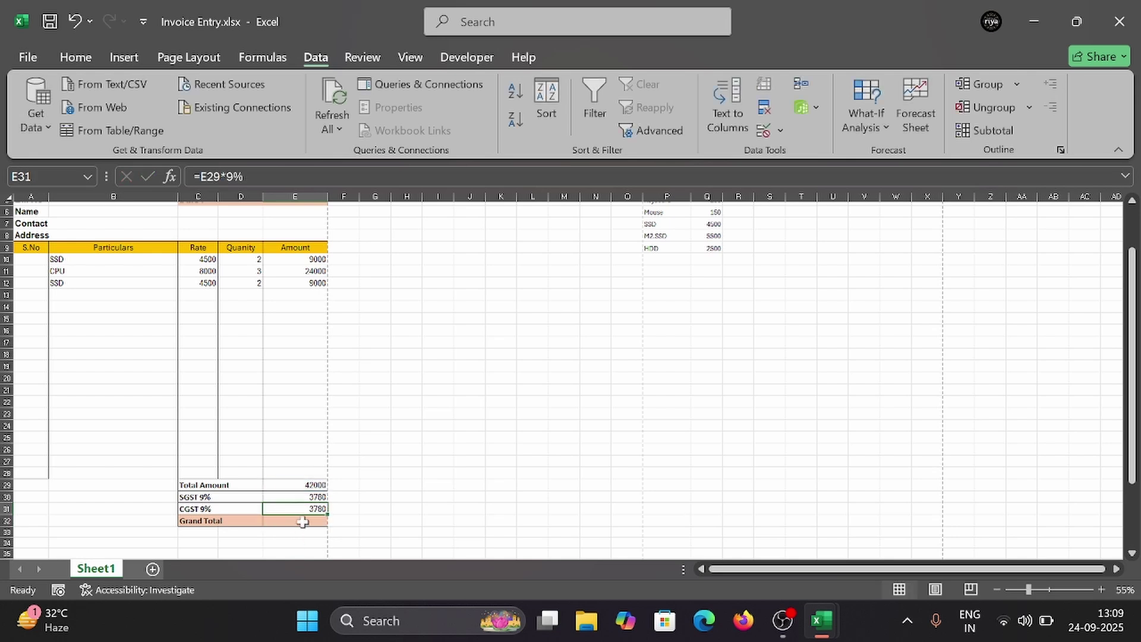
Step: Enter =SUM(E29:E31) in Grand Total cell E32, giving 49560
left_click(302, 521)
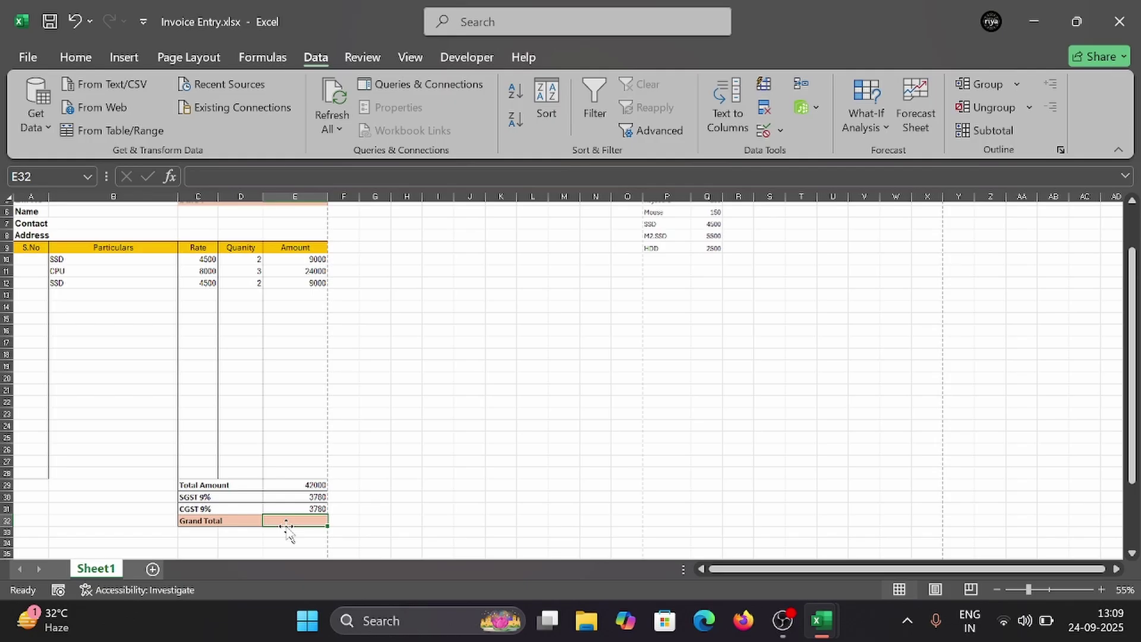
type("=")
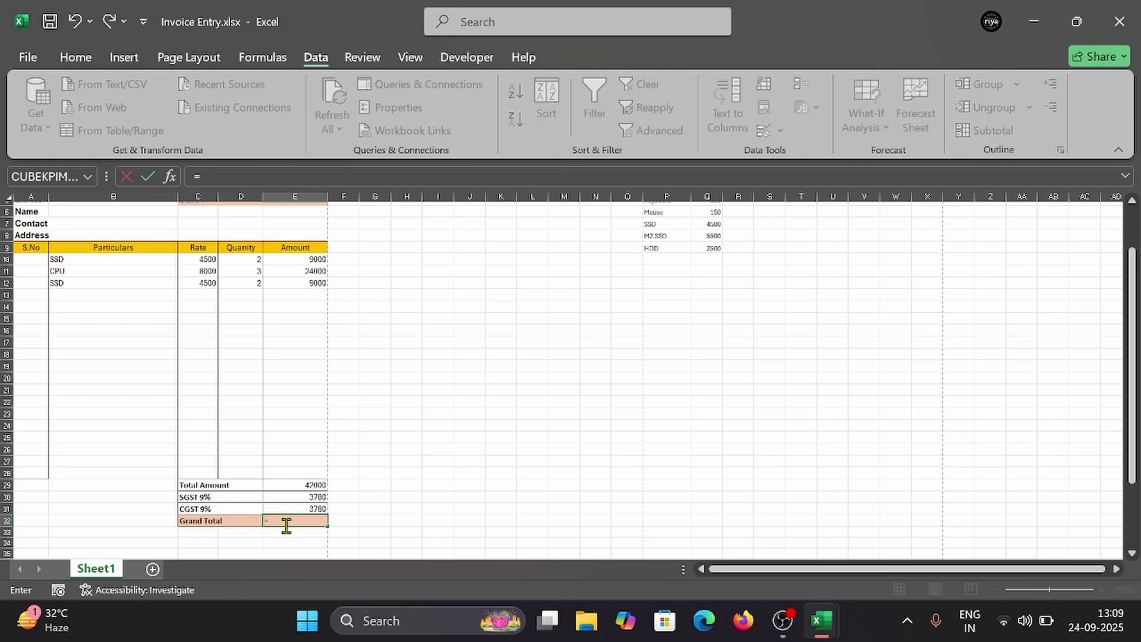
type("sum")
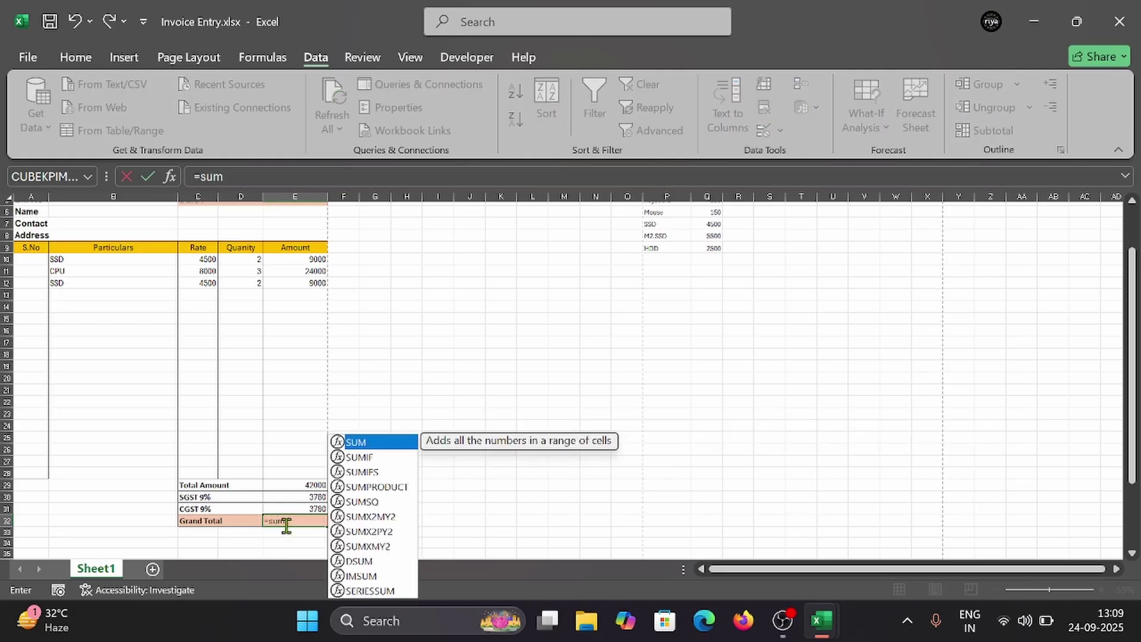
key("Tab")
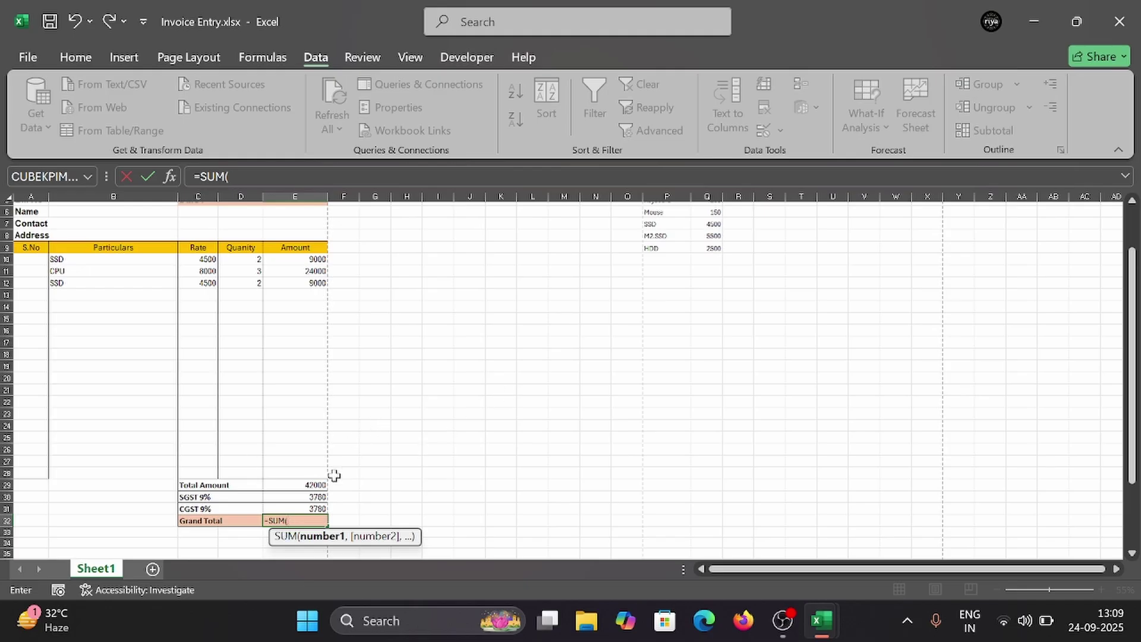
left_click_drag(310, 484, 309, 504)
type(")")
key("Return")
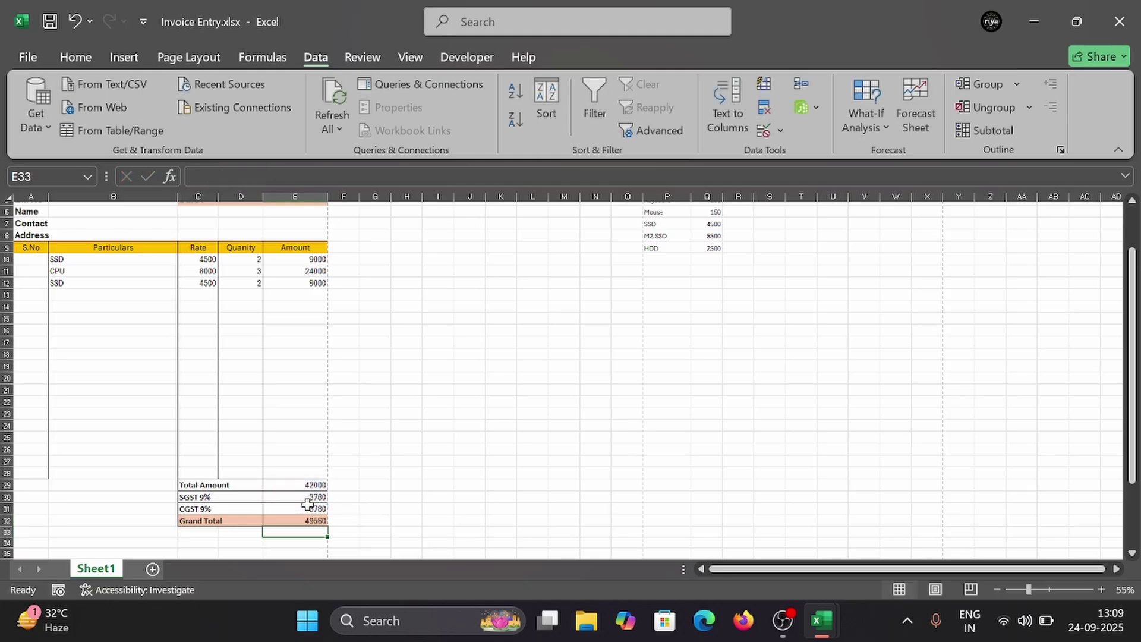
left_click(315, 525)
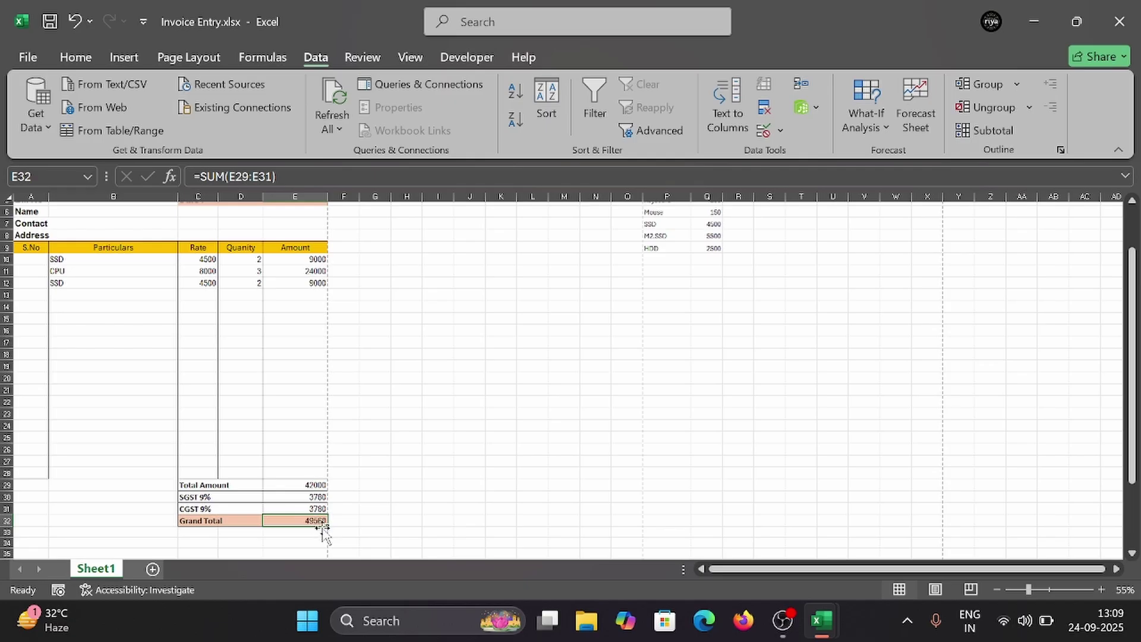
Step: Add a CPU item in row 13 with quantity 2, giving an amount of 16000
left_click(303, 369)
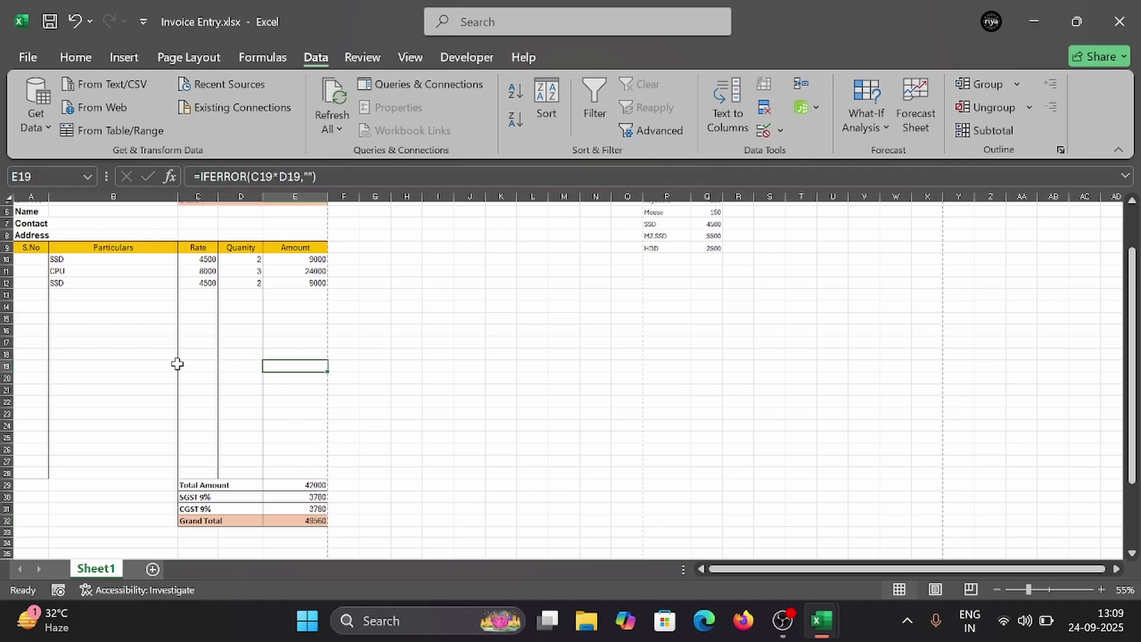
left_click_drag(117, 302, 119, 299)
left_click(158, 295)
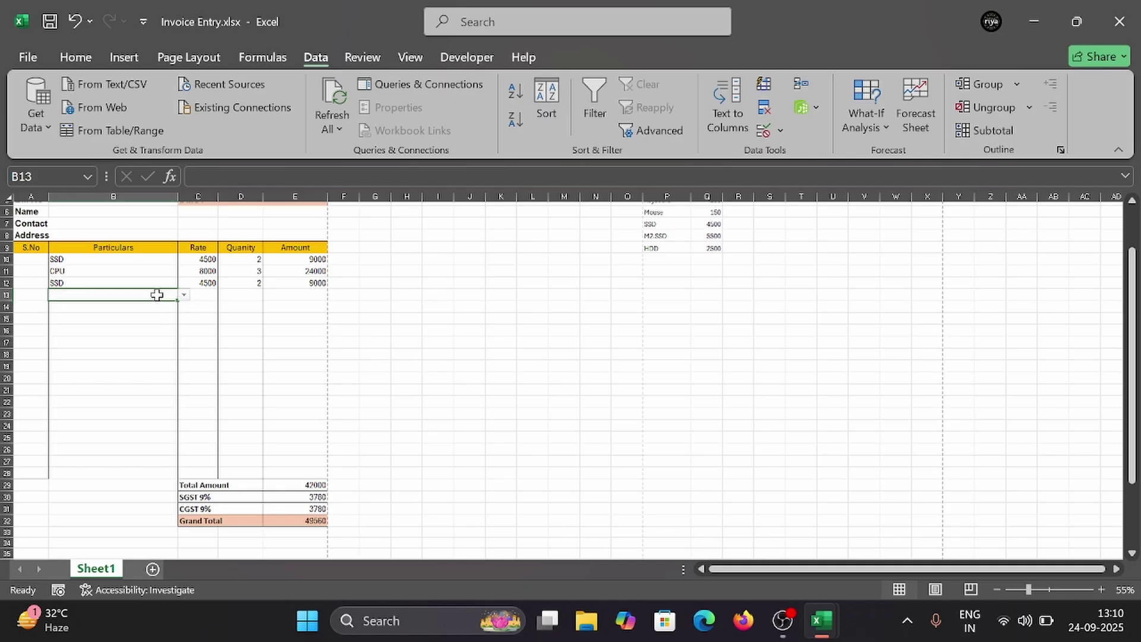
left_click(184, 294)
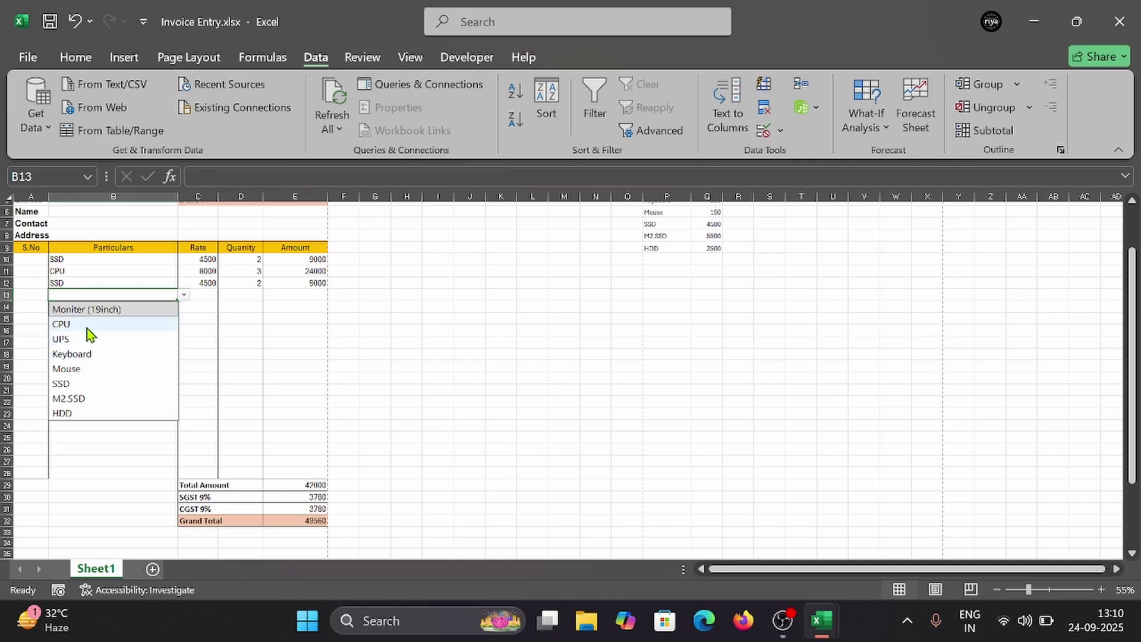
left_click(113, 324)
left_click(265, 298)
left_click(249, 293)
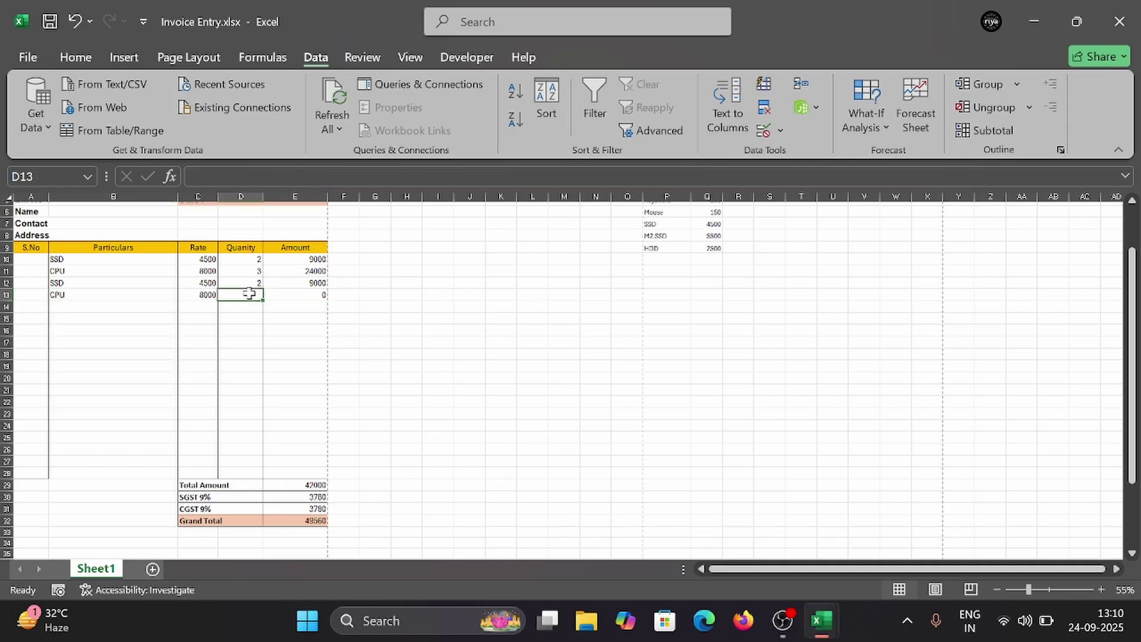
type("2")
left_click(296, 318)
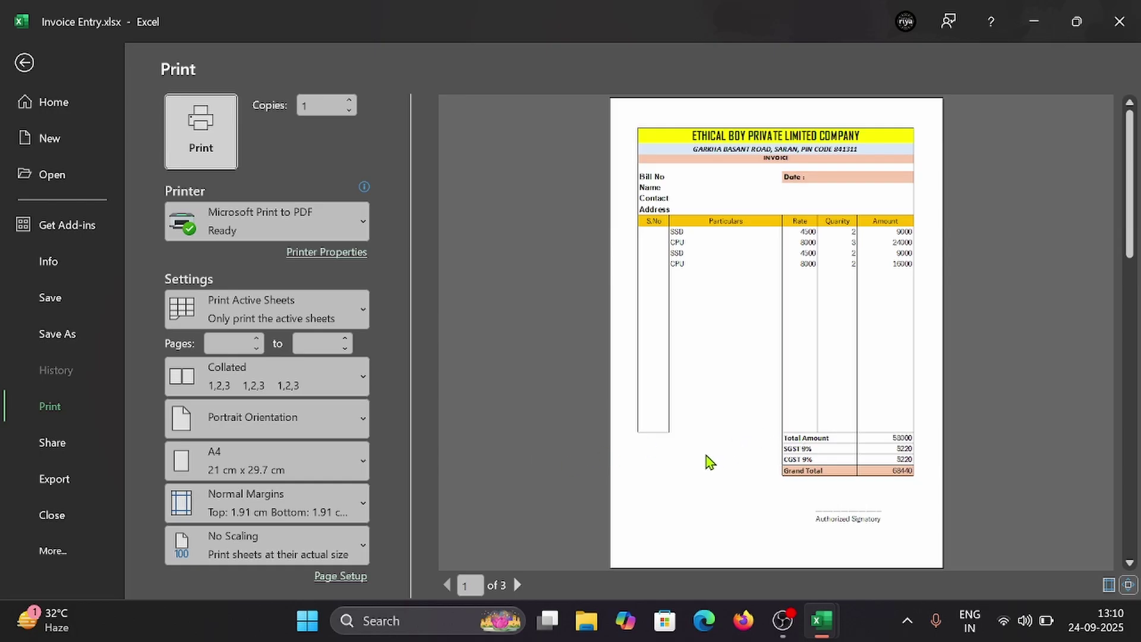
Step: Give Particulars cell B28 a bottom border and check it in print preview
key("Escape")
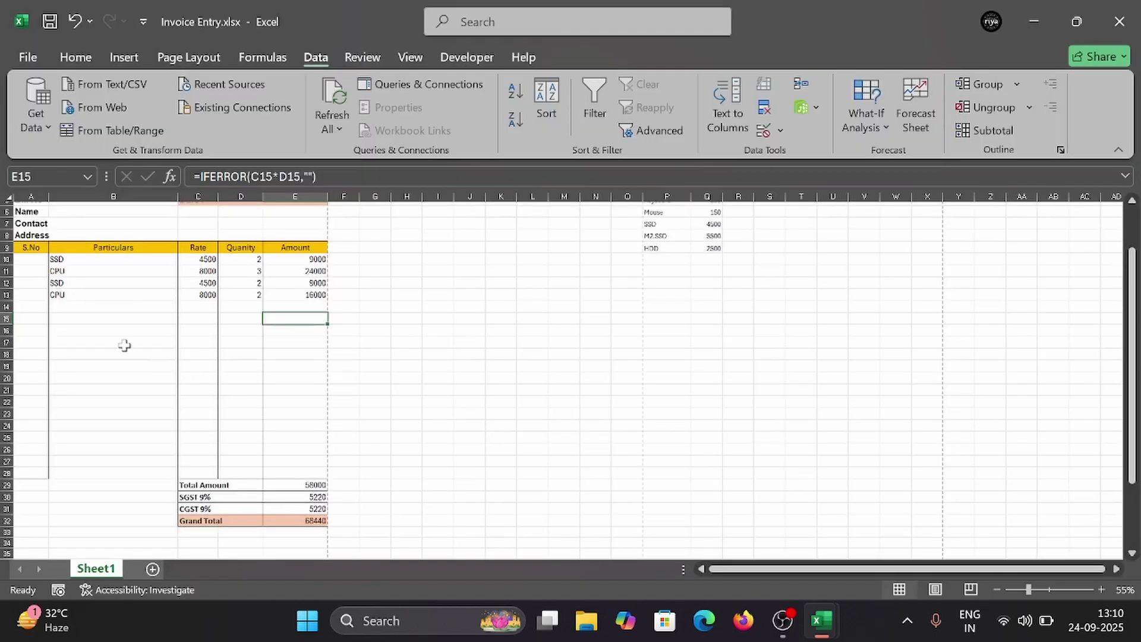
left_click_drag(98, 246, 102, 472)
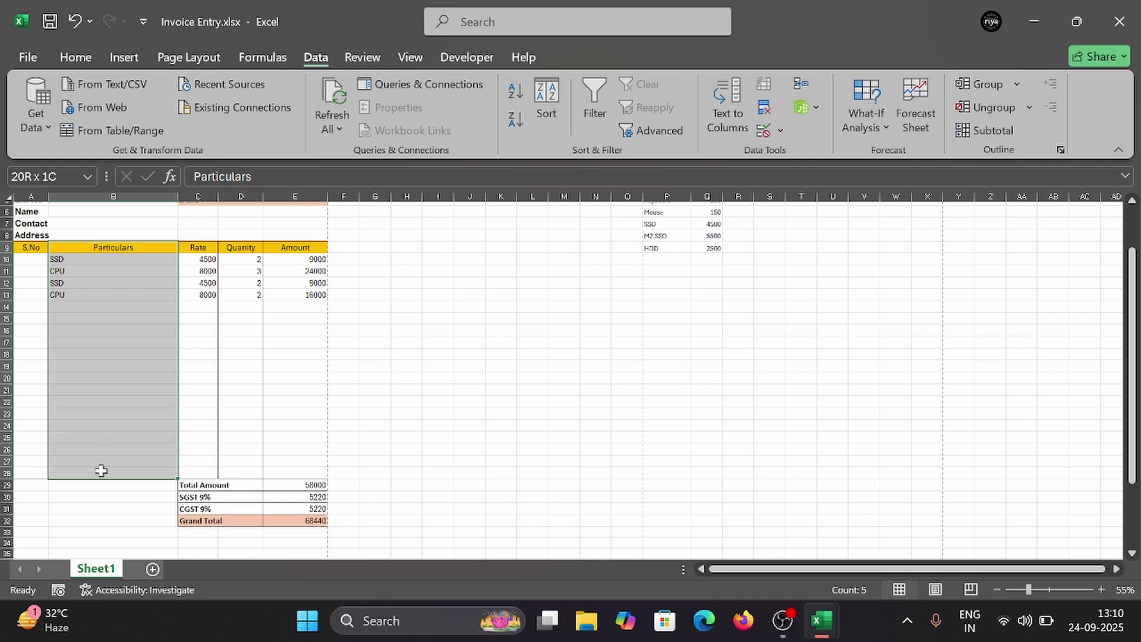
left_click(132, 472)
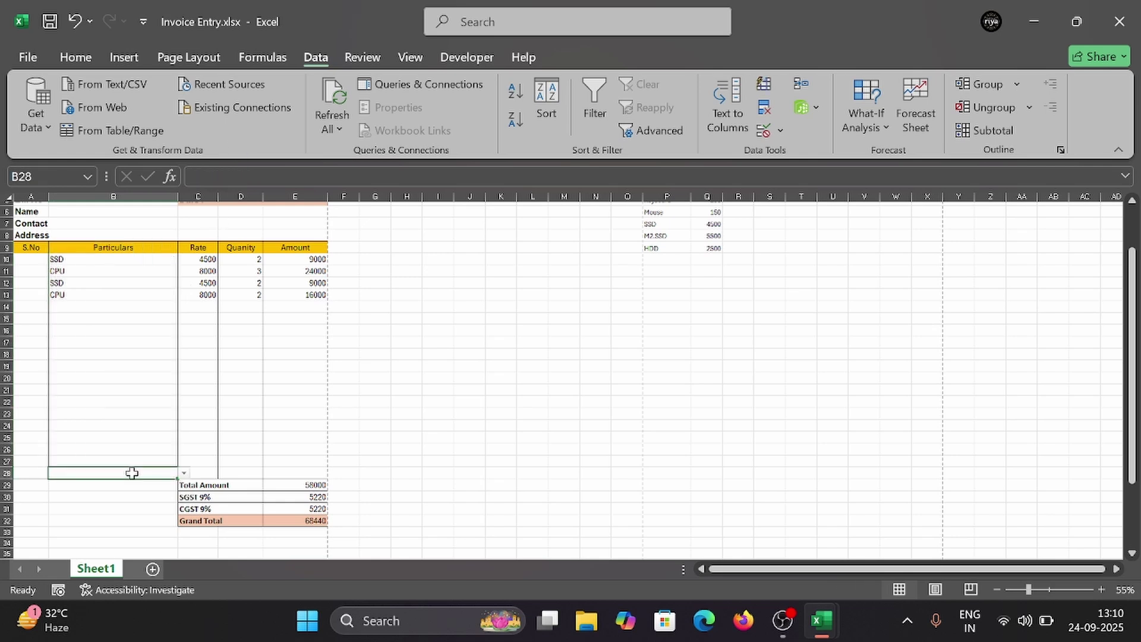
left_click(76, 57)
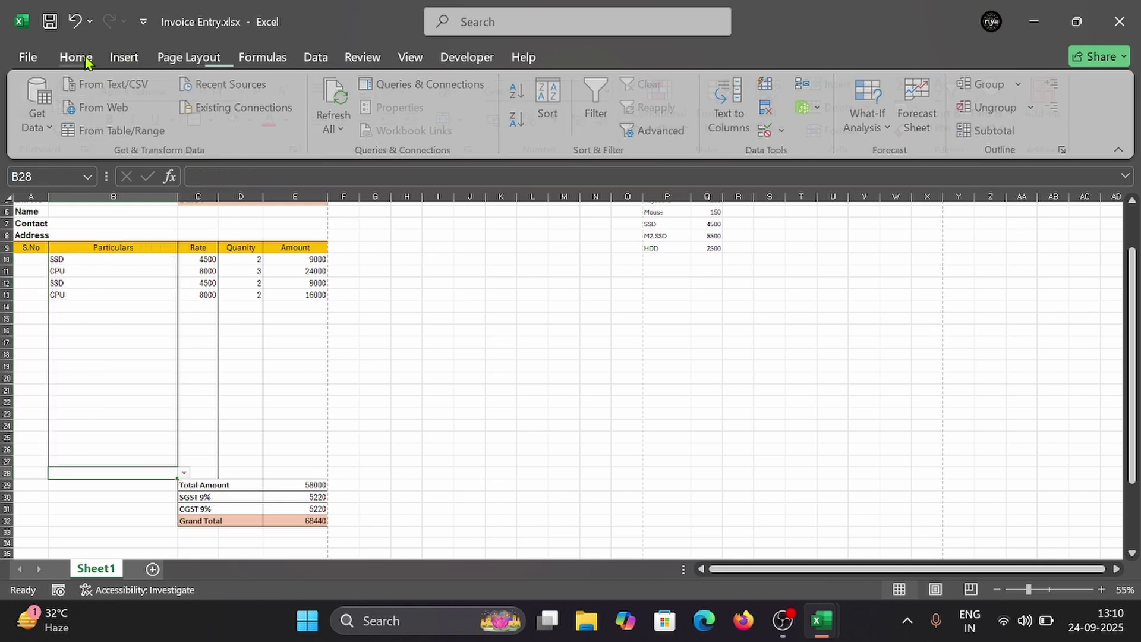
left_click(219, 121)
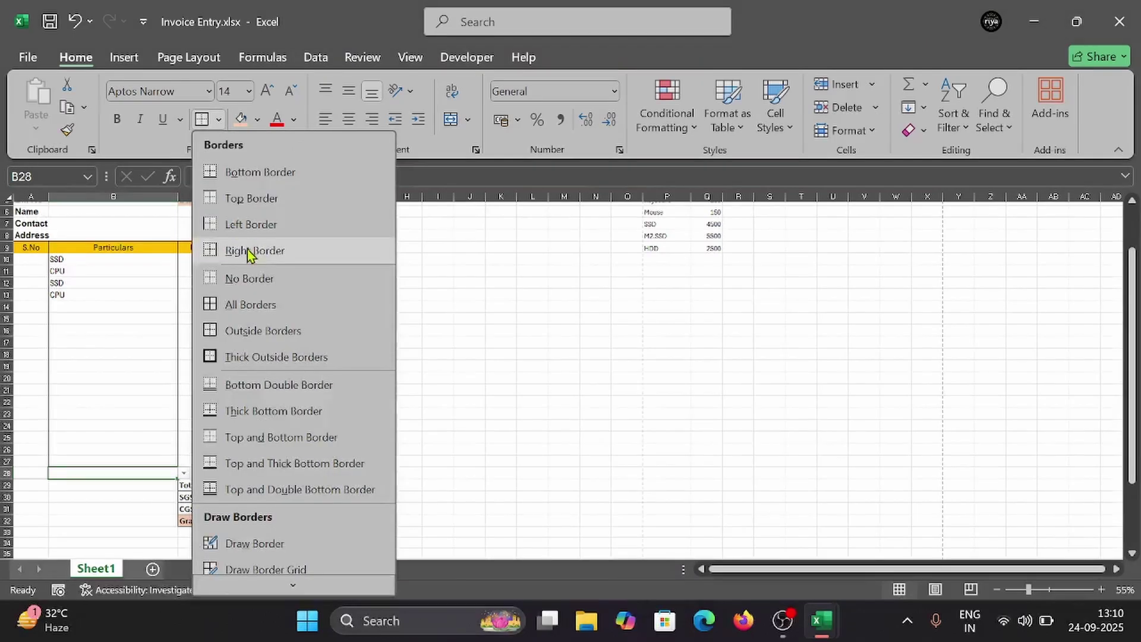
left_click(255, 173)
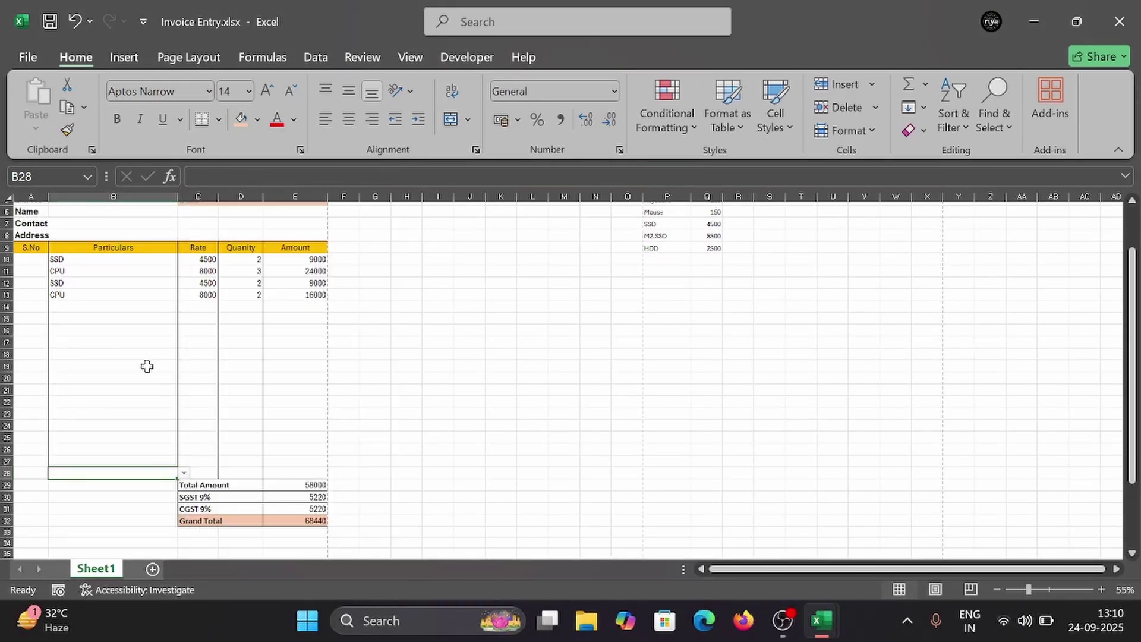
left_click(149, 365)
key("ctrl+p")
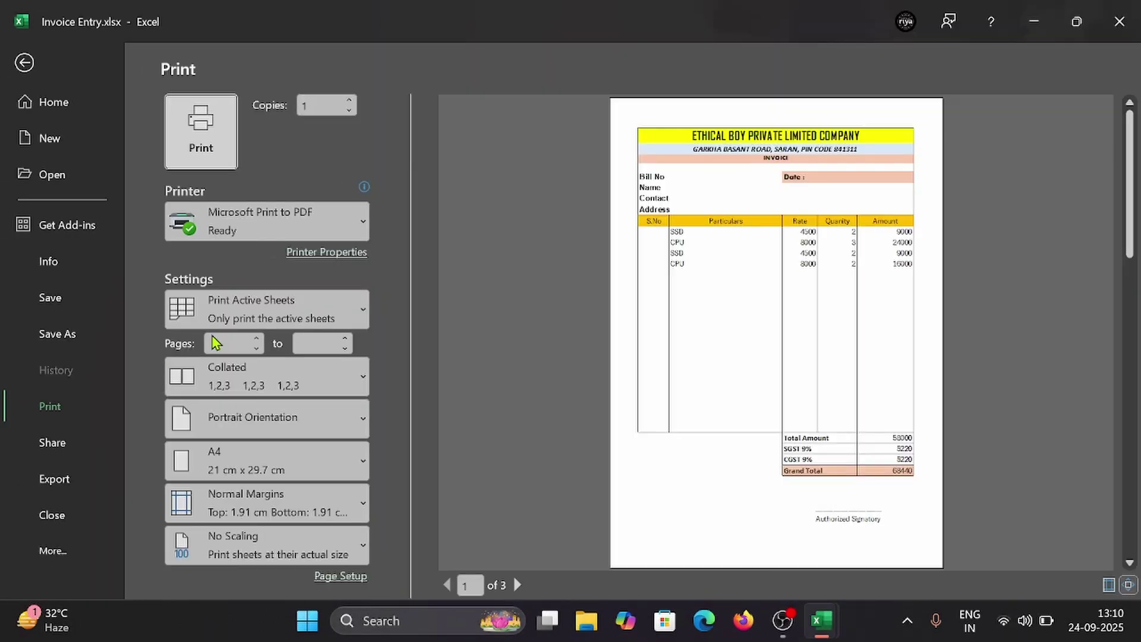
key("Escape")
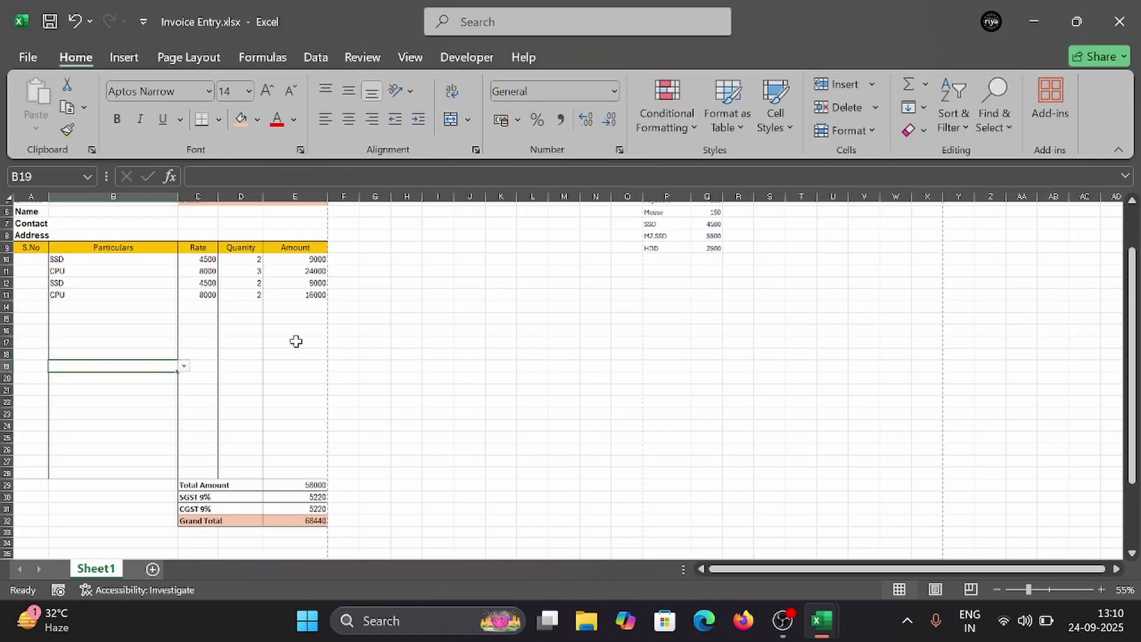
Step: Enter the bill number in B5 and the invoice date 12/10/2025
scroll(86, 225, "up", 2)
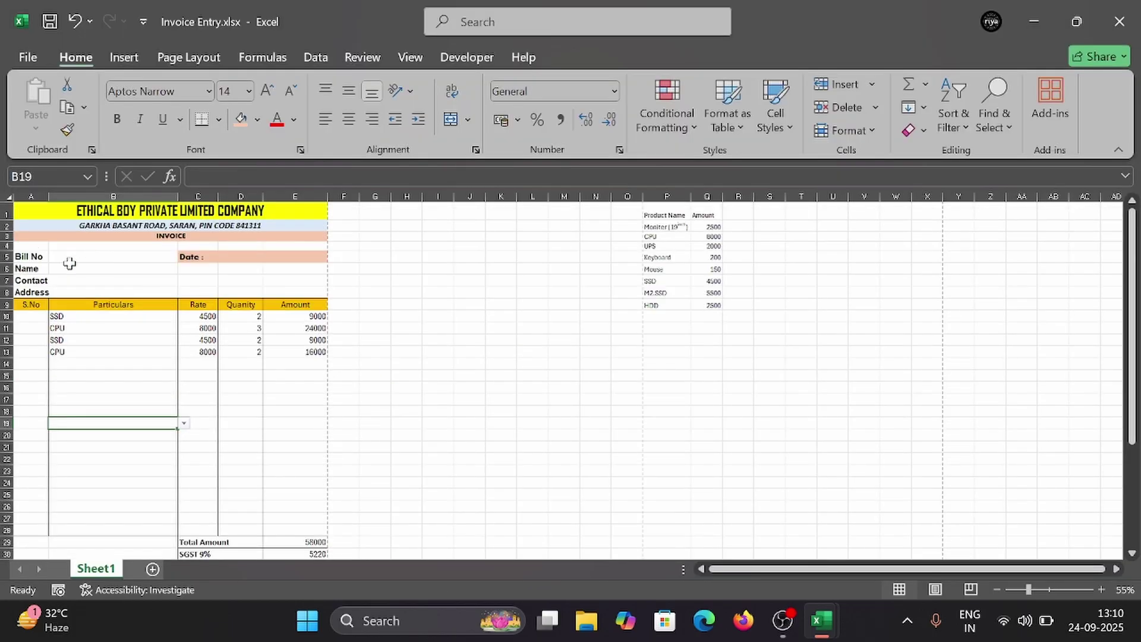
left_click(75, 256)
type("1234567656")
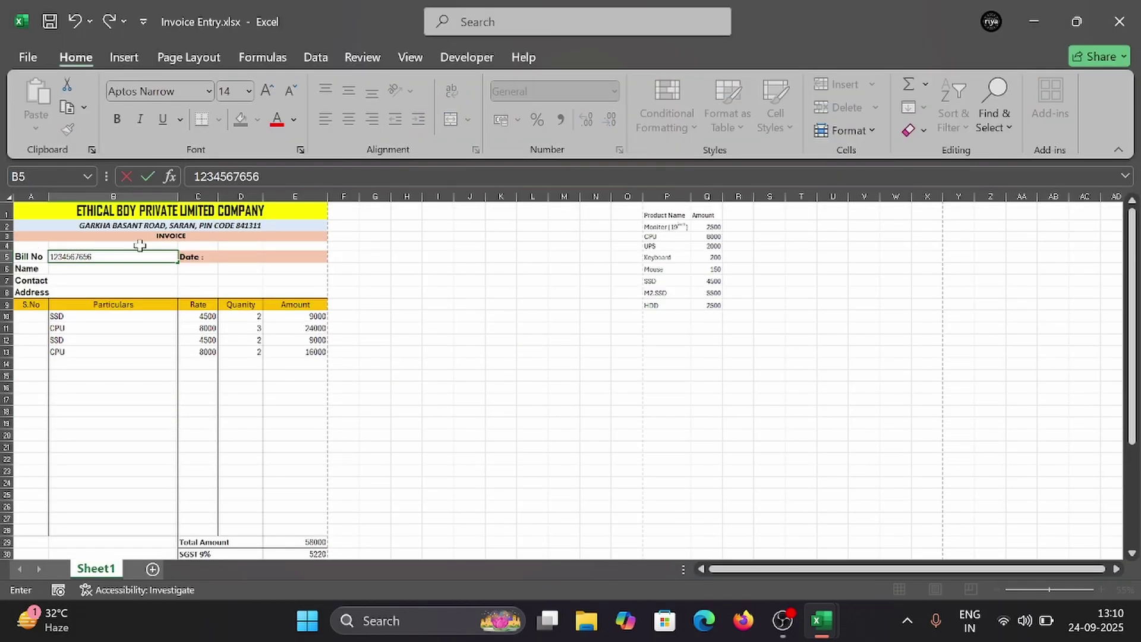
left_click(238, 257)
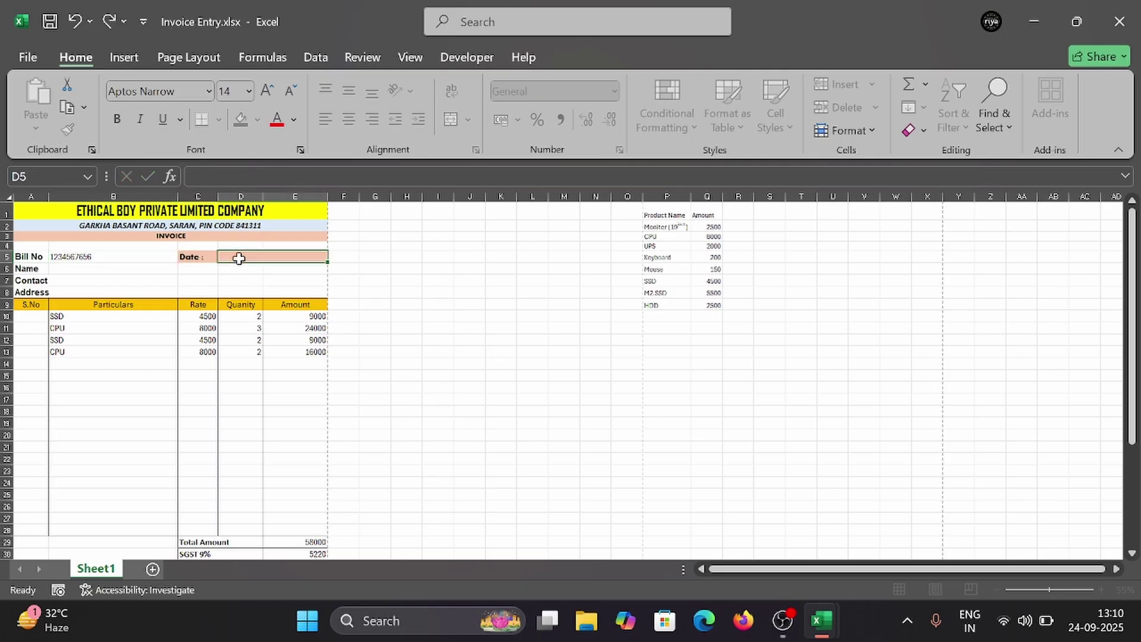
type("12")
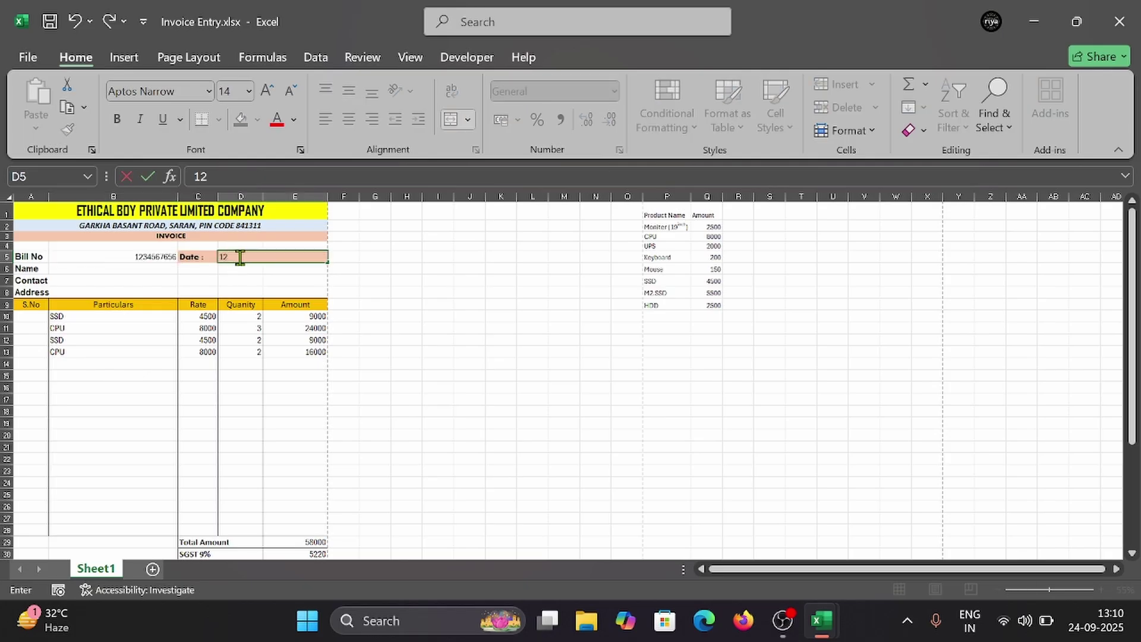
type("/10/2025")
left_click(134, 278)
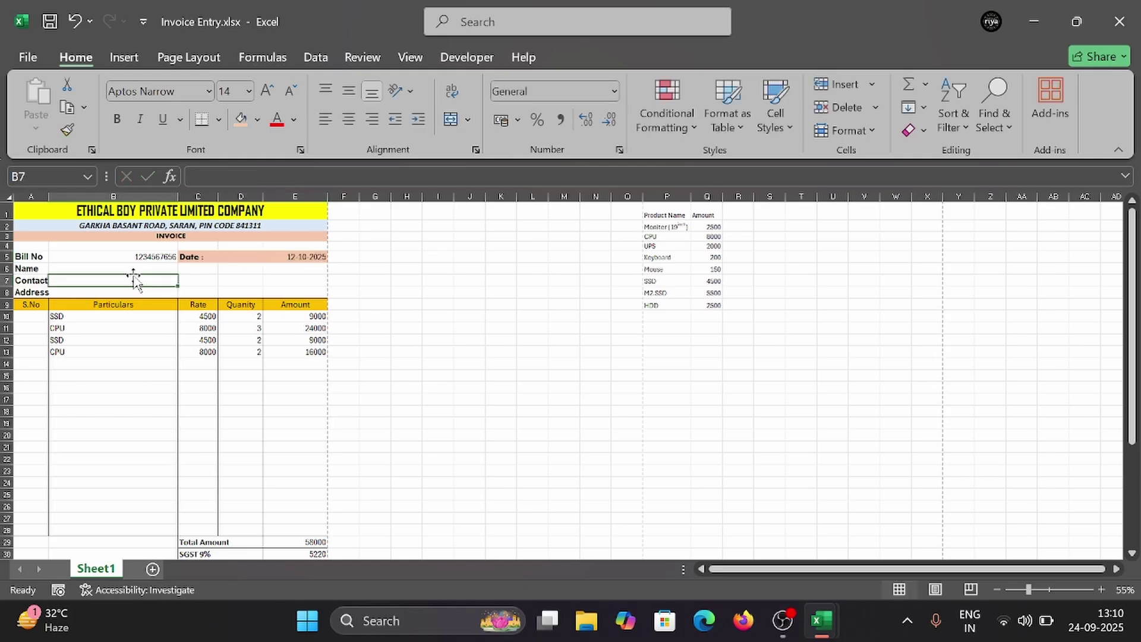
Step: Fill in the customer's name and contact number, then widen column A to about 14.27
left_click(81, 268)
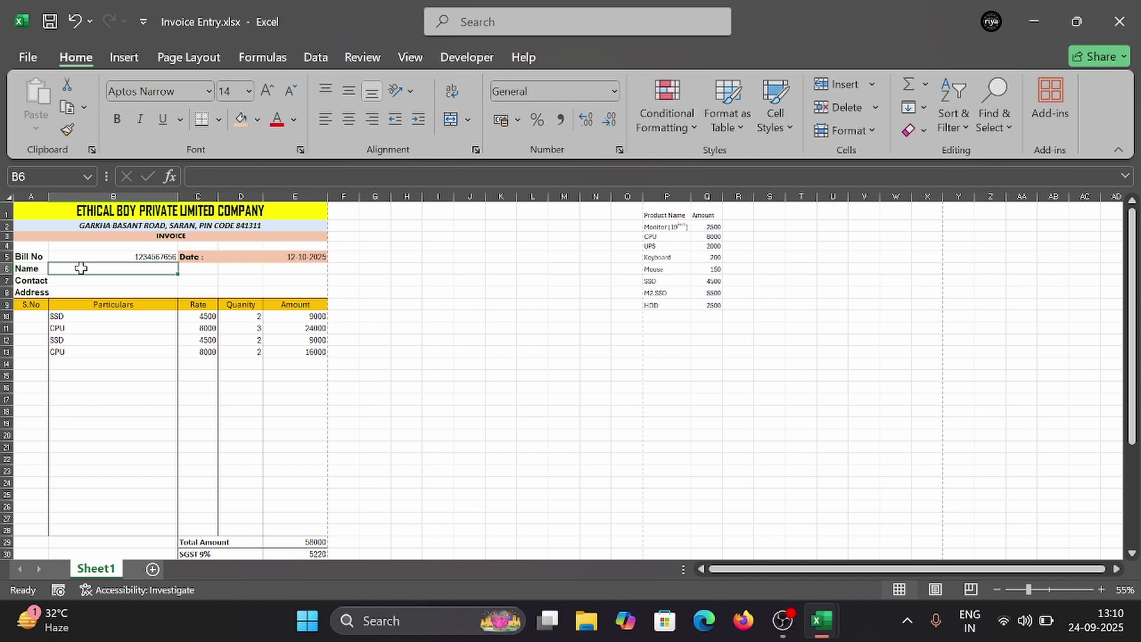
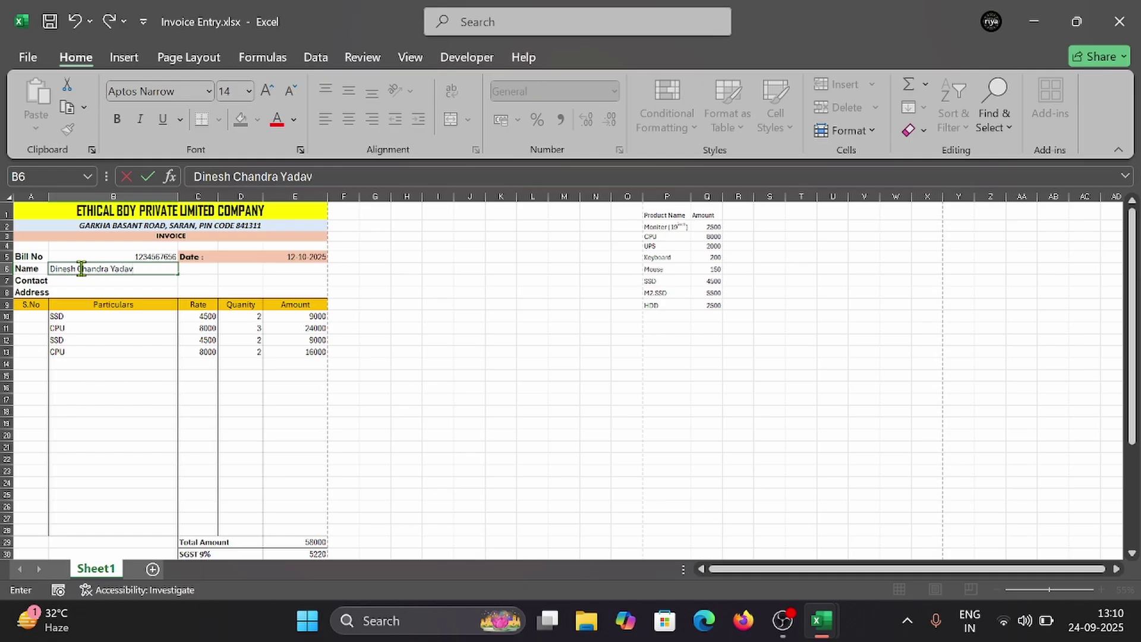
left_click(127, 280)
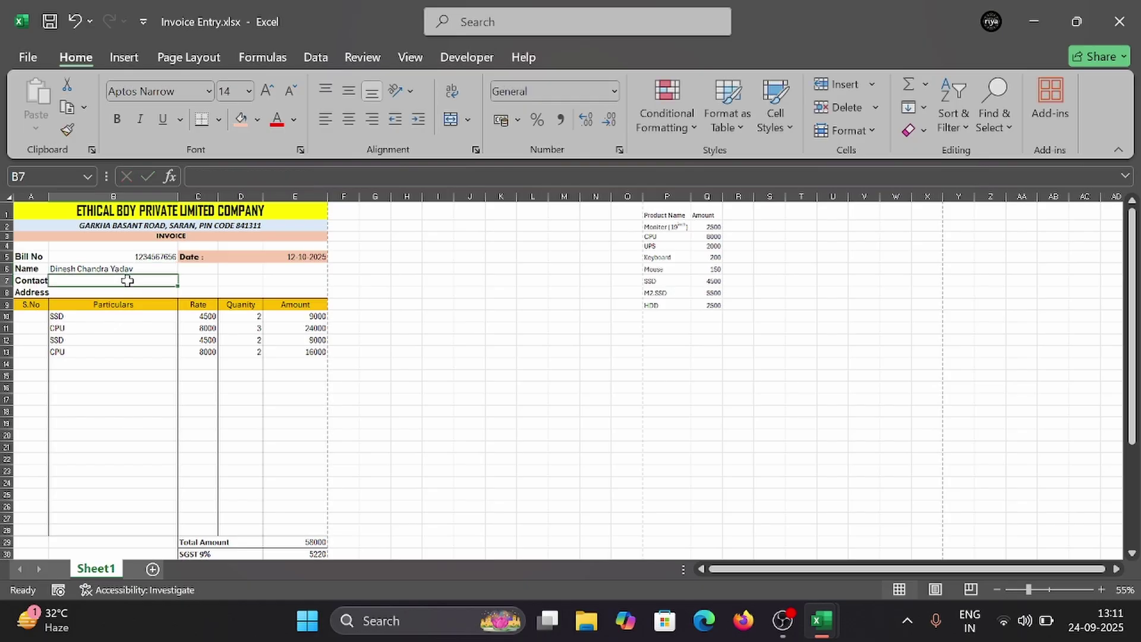
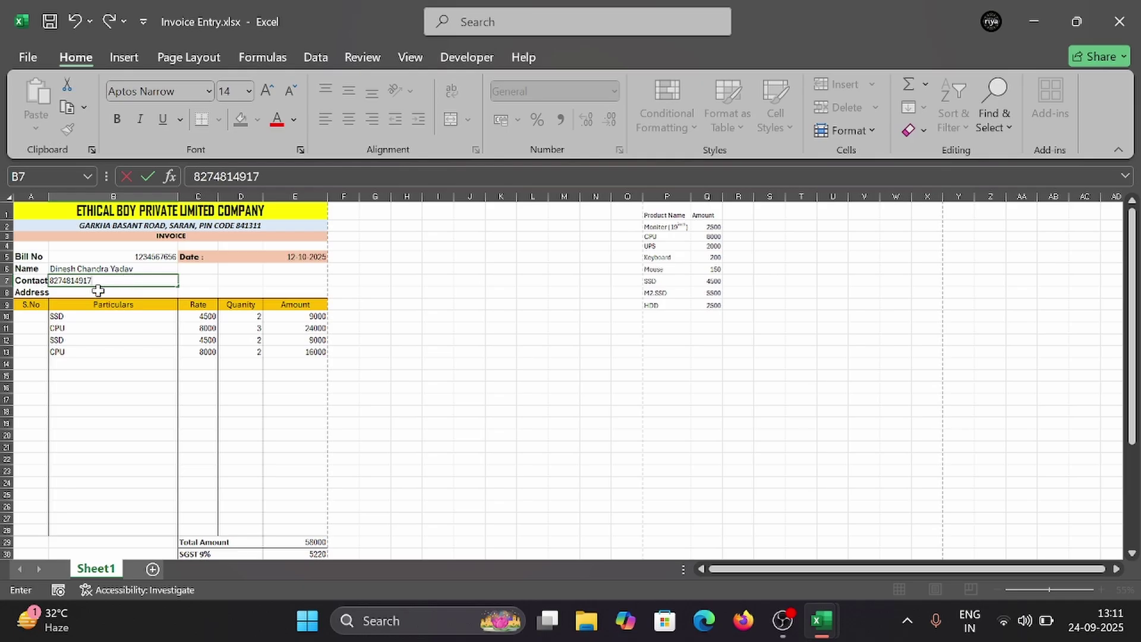
left_click(47, 196)
left_click_drag(49, 197, 62, 203)
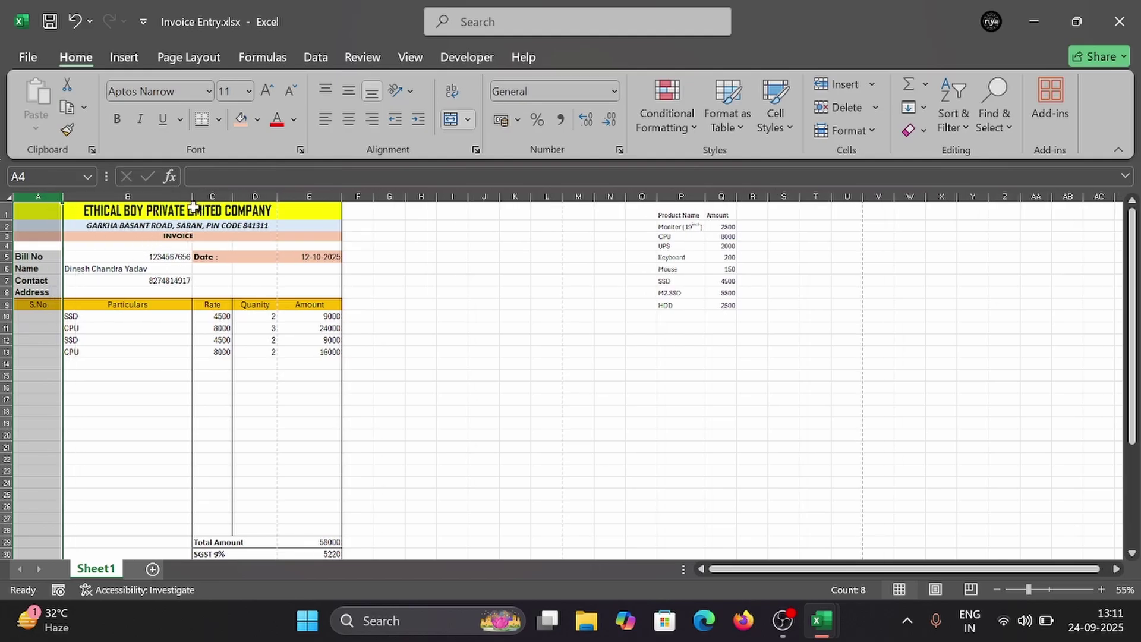
Step: Adjust columns B and E widths, rechecking the print preview after each change
left_click_drag(191, 197, 183, 198)
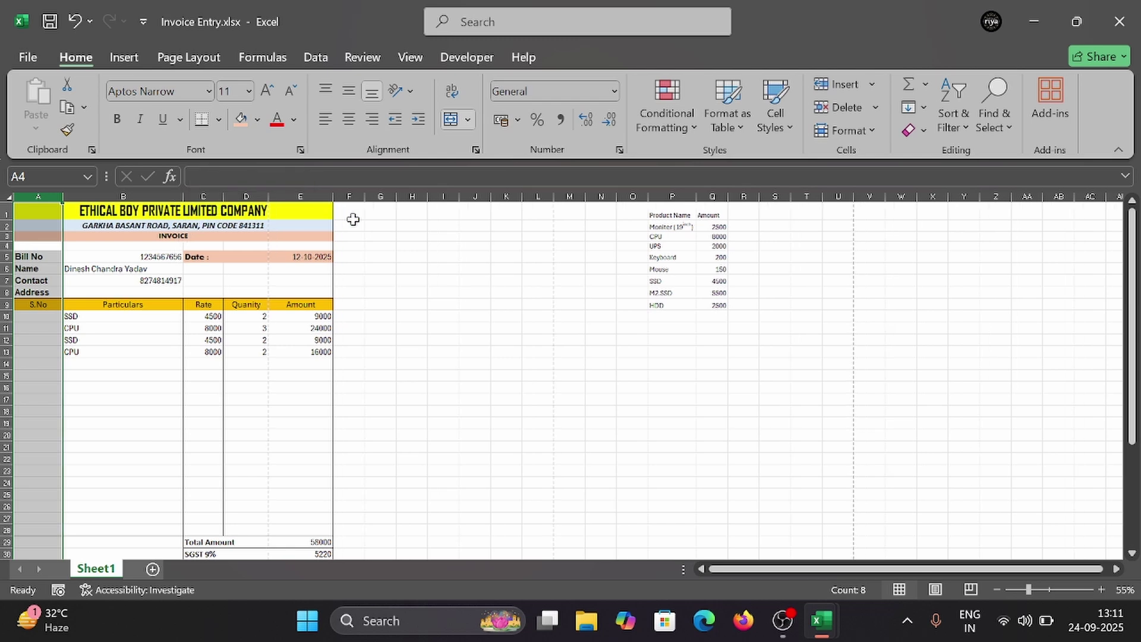
left_click_drag(333, 197, 325, 198)
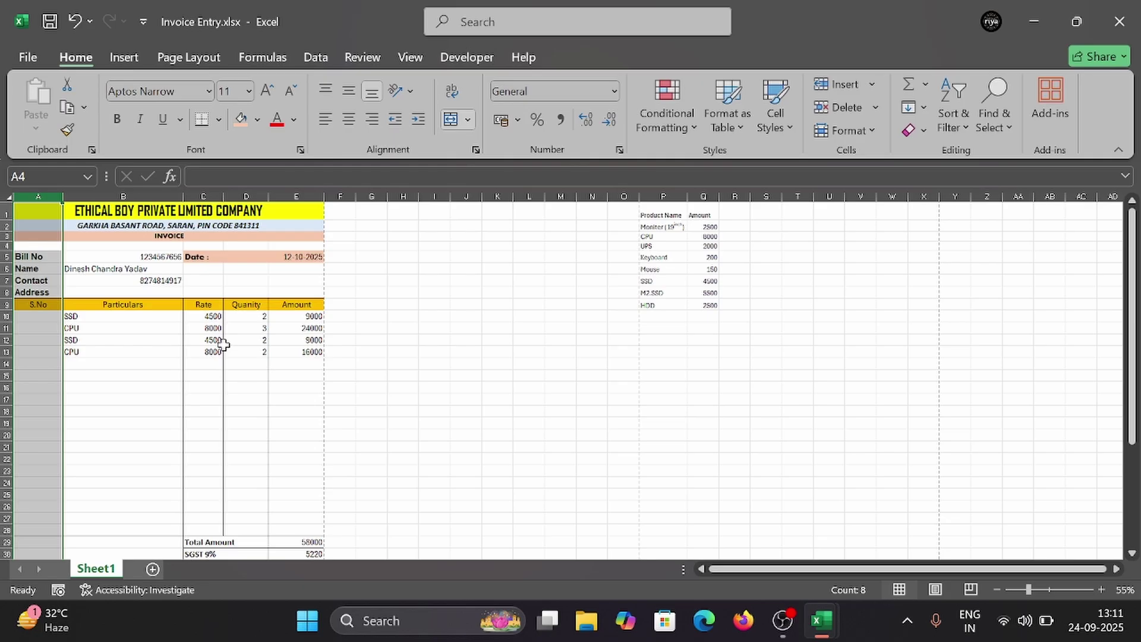
key("ctrl+p")
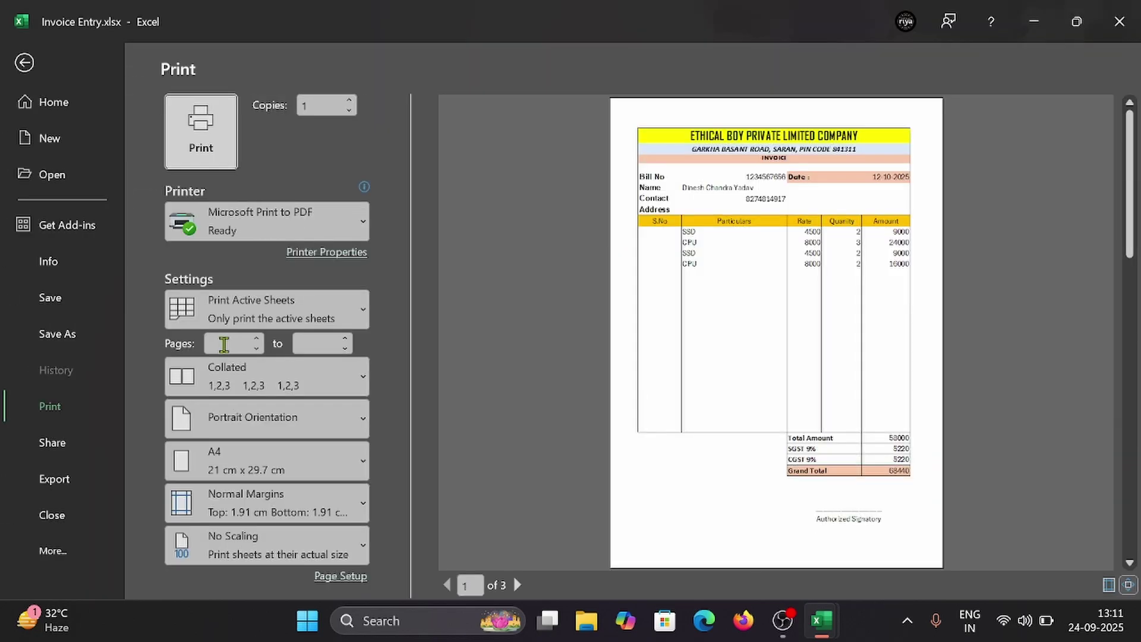
key("Escape")
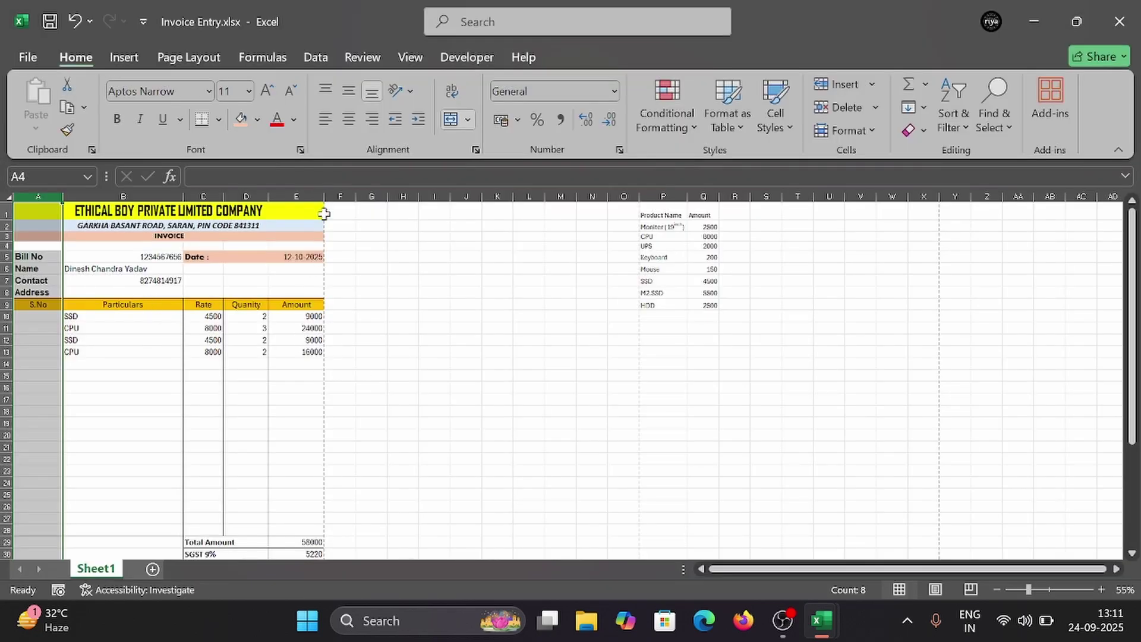
left_click_drag(324, 198, 356, 198)
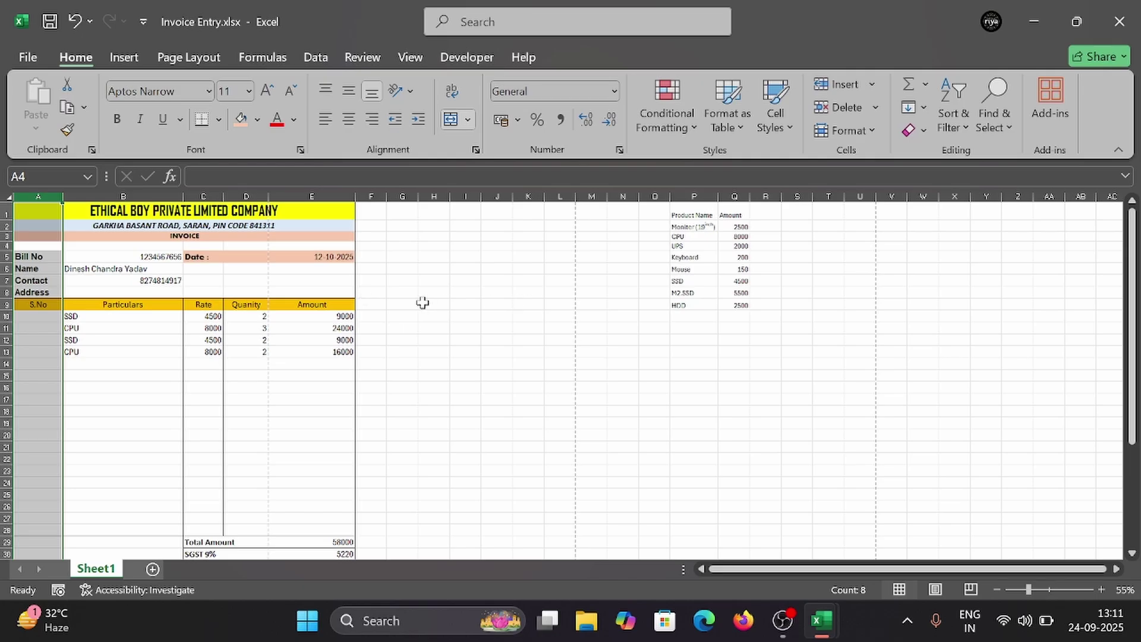
key("ctrl+p")
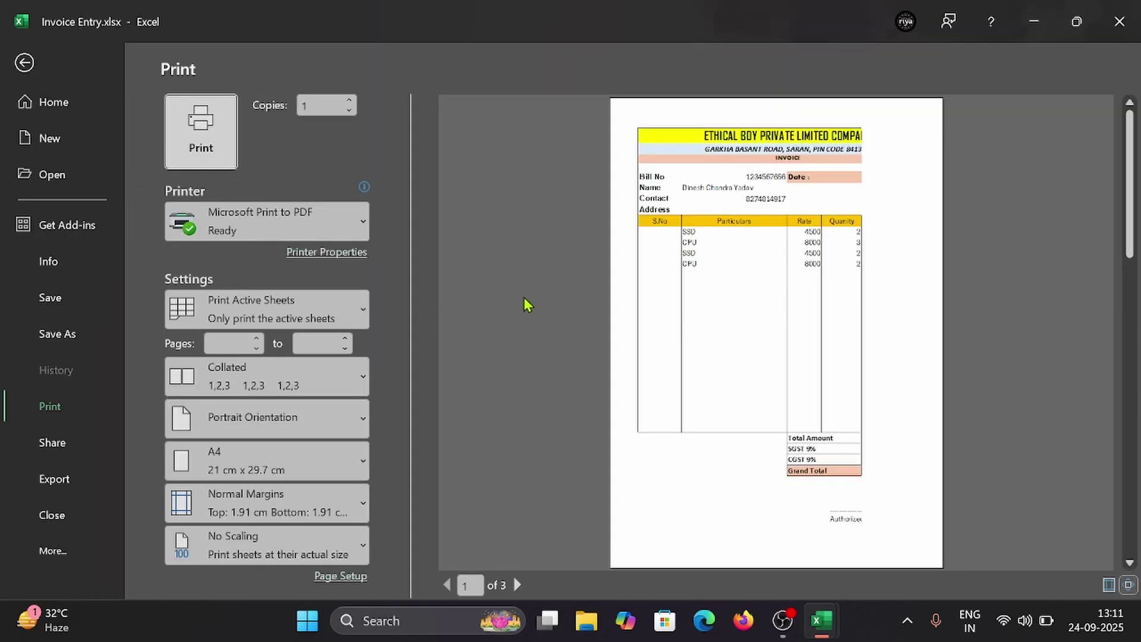
key("Escape")
left_click_drag(354, 198, 321, 199)
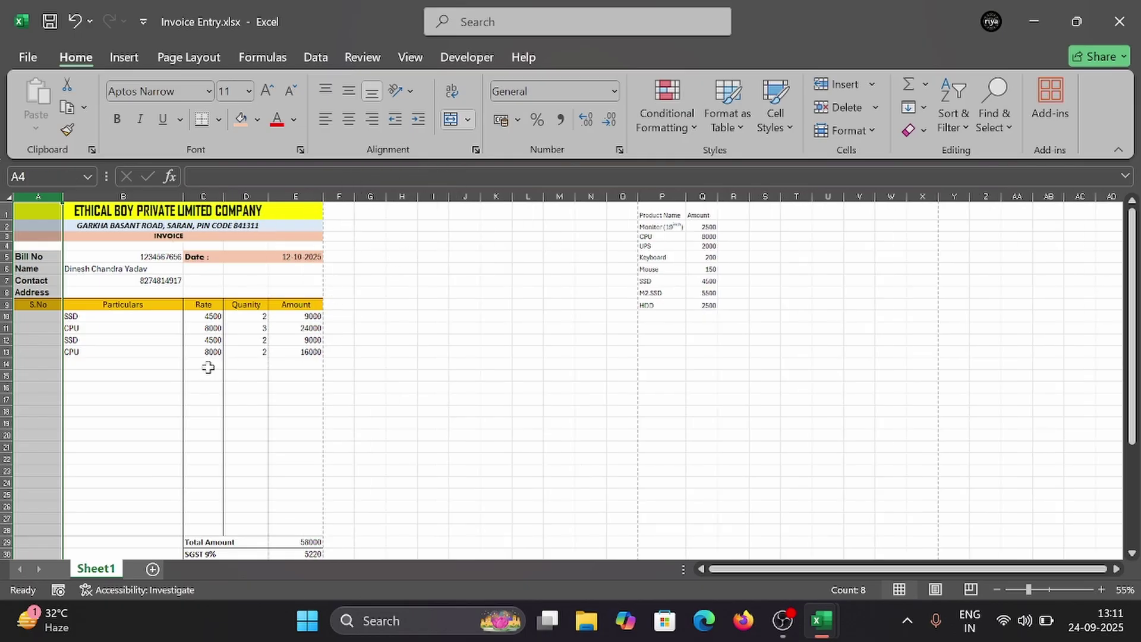
key("ctrl+p")
key("Escape")
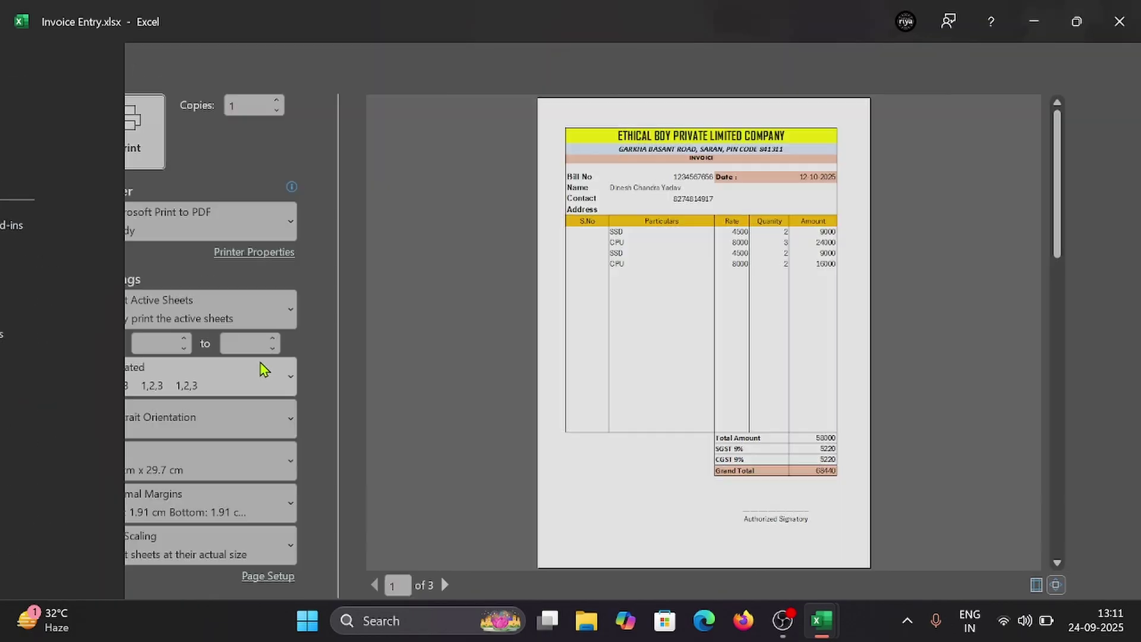
Step: Left-align and middle-align the contact number in B7, then begin the address in B8
left_click(144, 279)
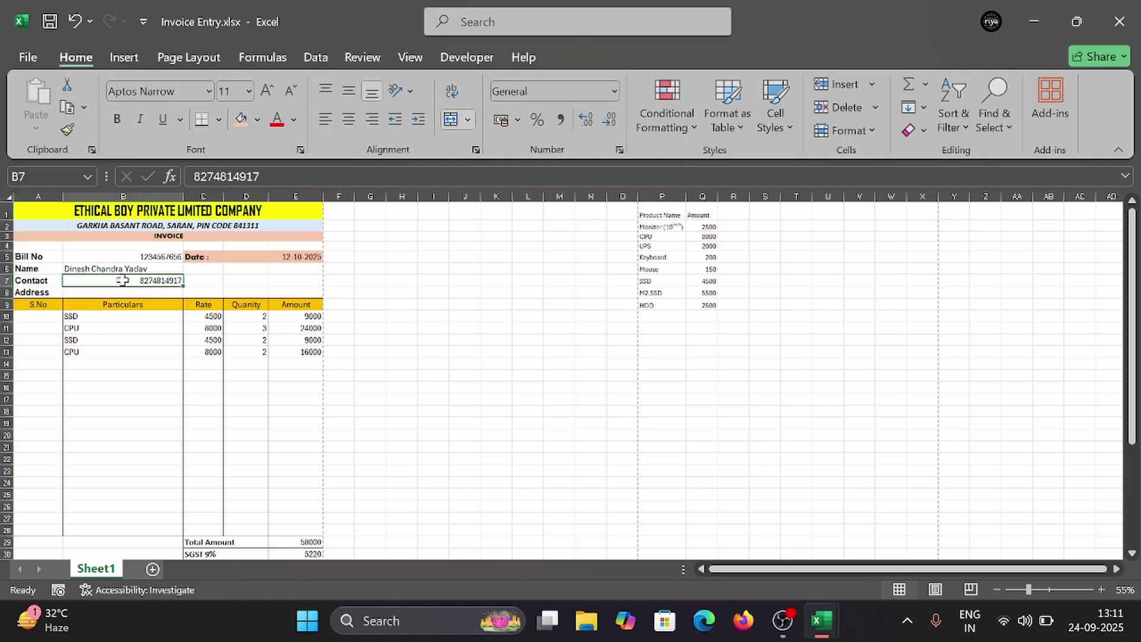
left_click(330, 122)
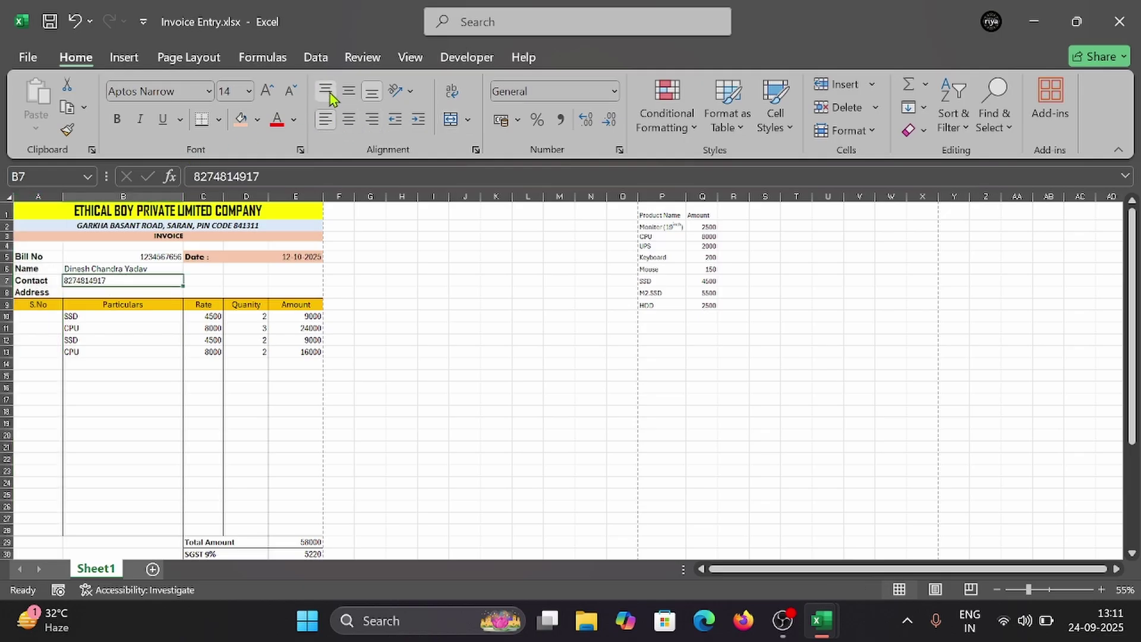
left_click(349, 91)
left_click(128, 291)
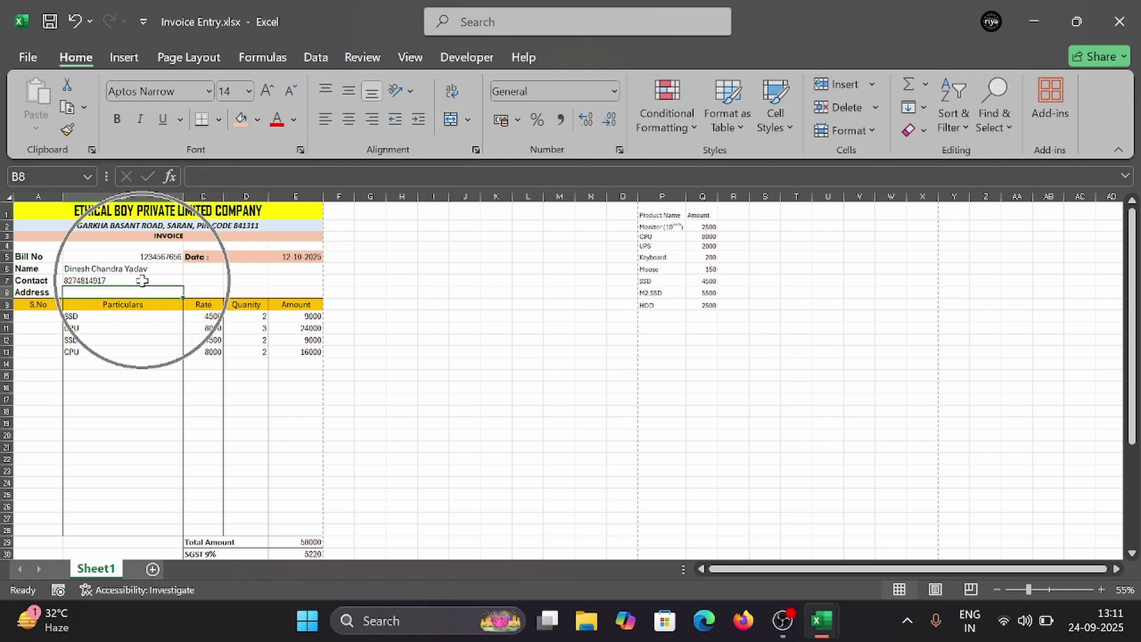
type("F")
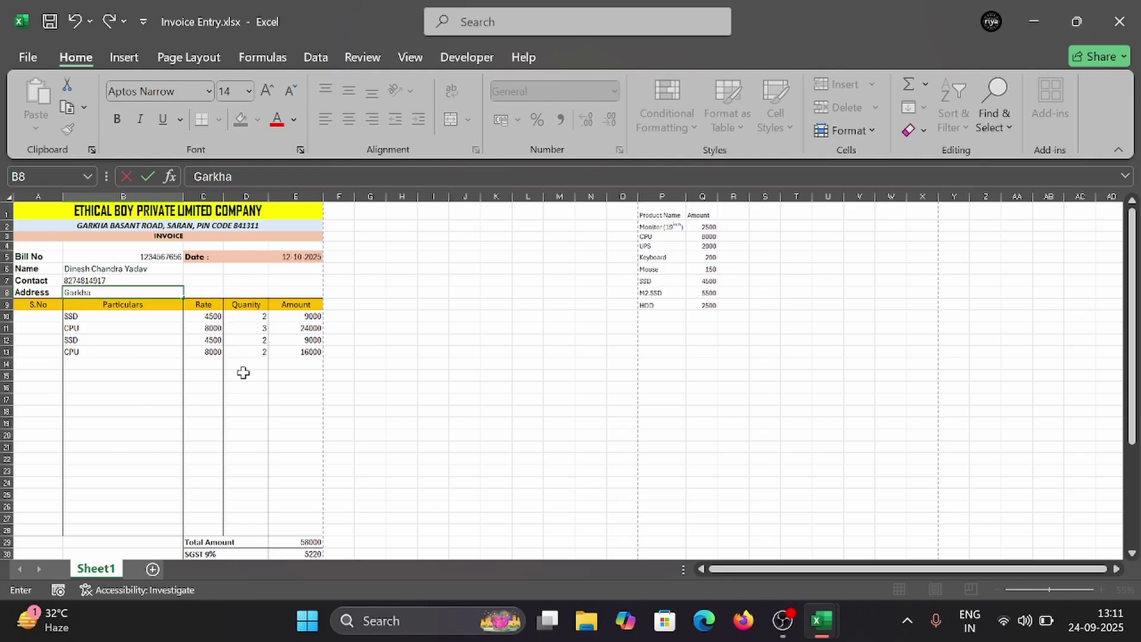
Step: Commit Garkha as the address in B8 and check the print preview
scroll(238, 447, "down", 1)
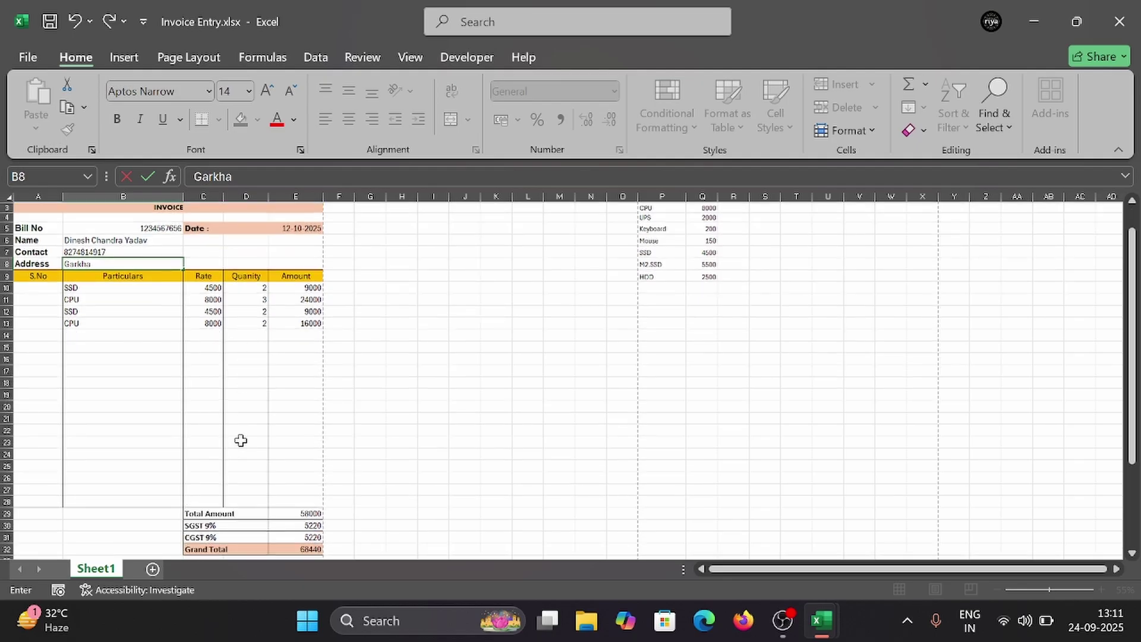
left_click(197, 429)
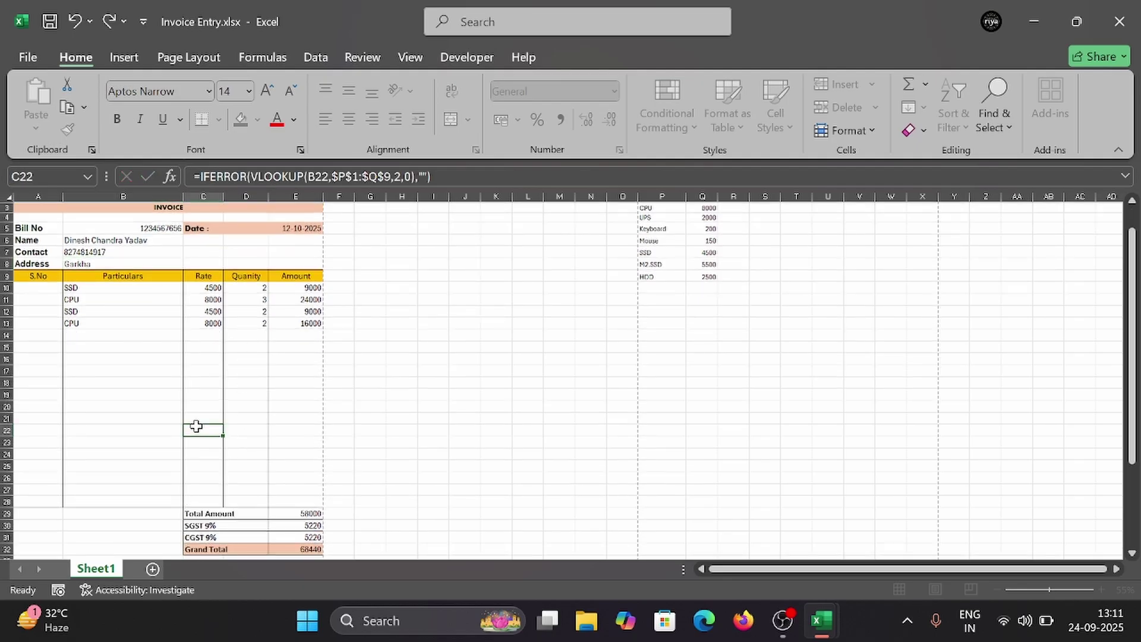
key("ctrl+p")
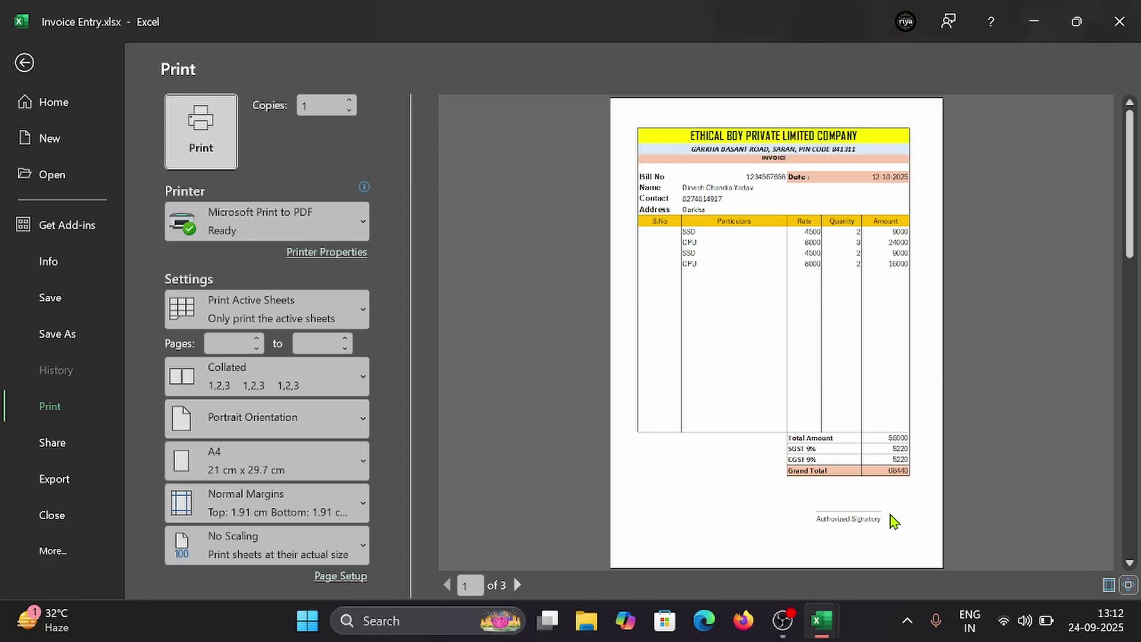
key("Escape")
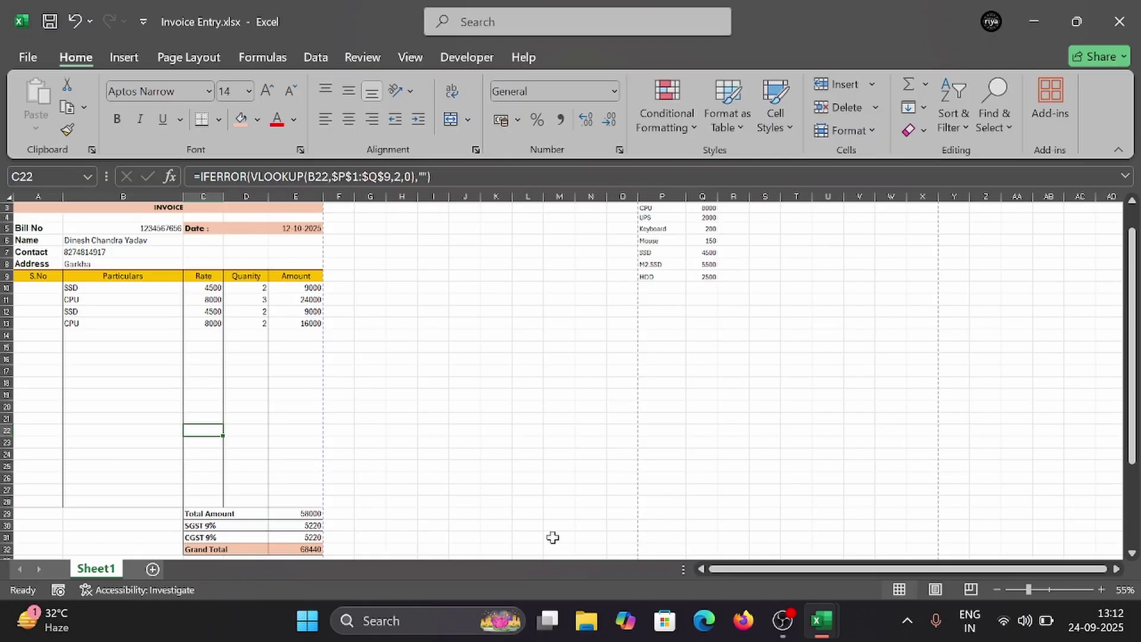
Step: Add an underscore signature line in C36 above Authorized Signatory and preview it
scroll(535, 529, "down", 1)
scroll(511, 523, "down", 2)
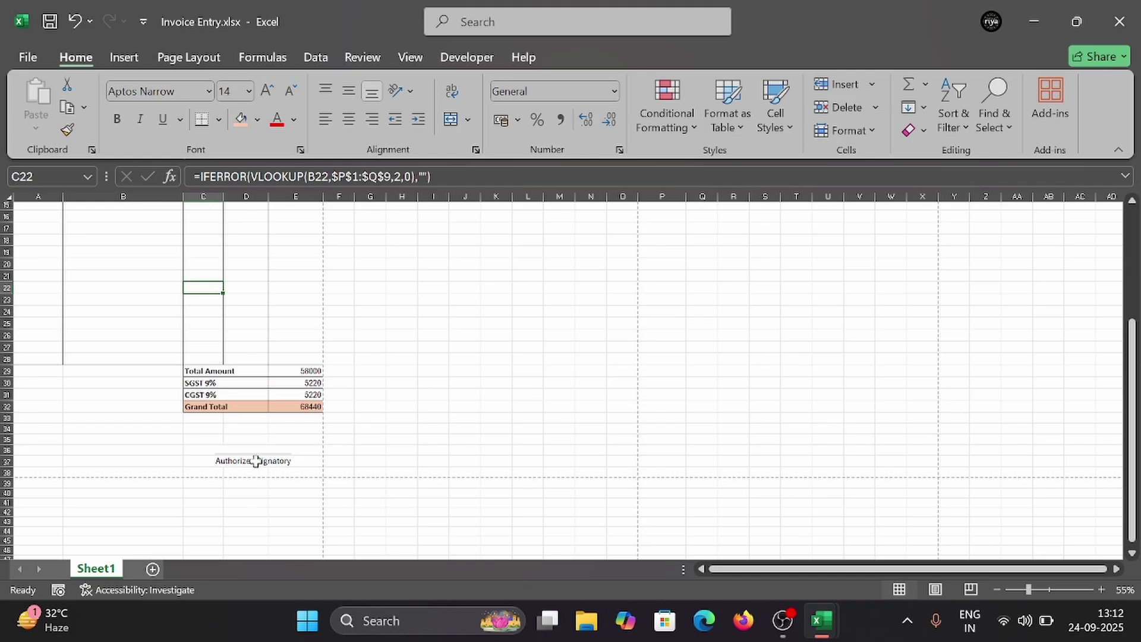
left_click(255, 460)
left_click(271, 450)
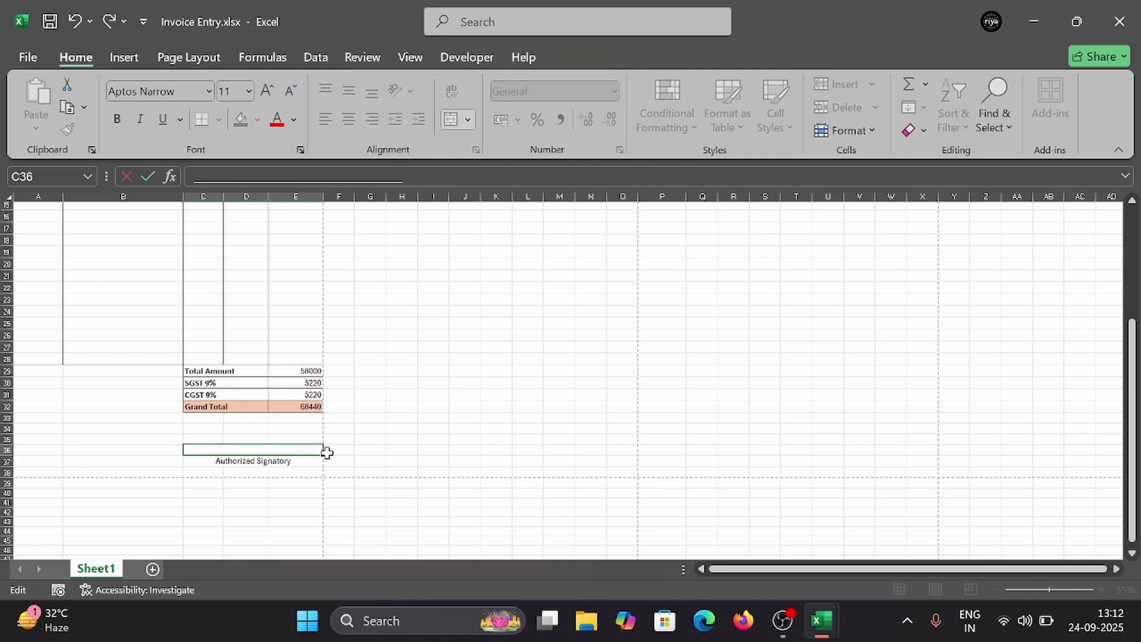
left_click(413, 439)
key("ctrl+p")
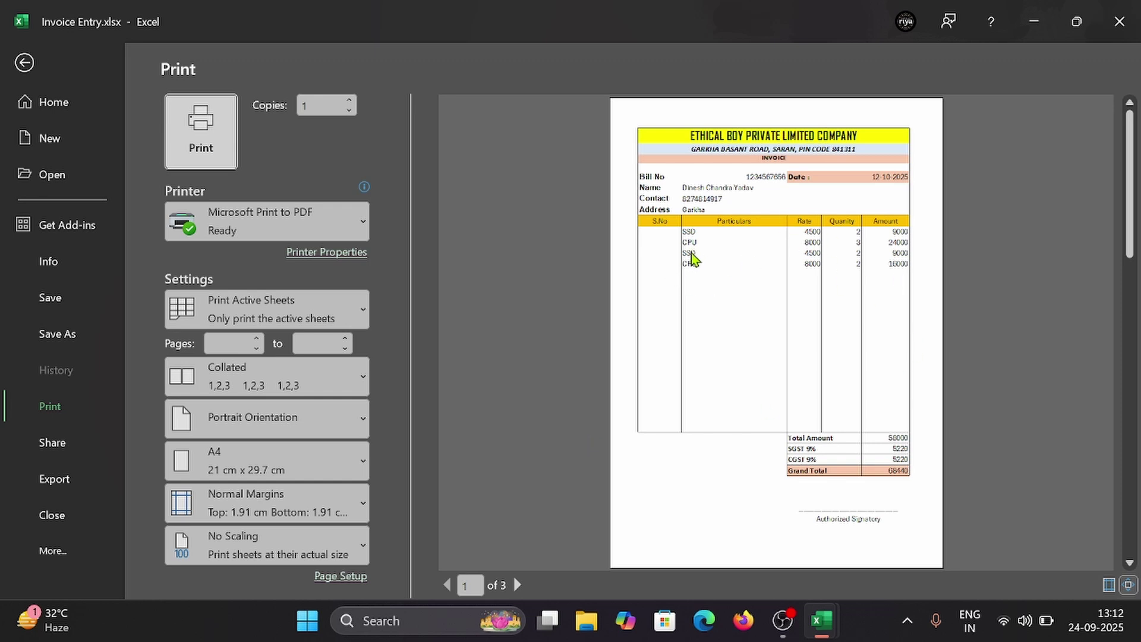
key("Escape")
scroll(104, 309, "up", 5)
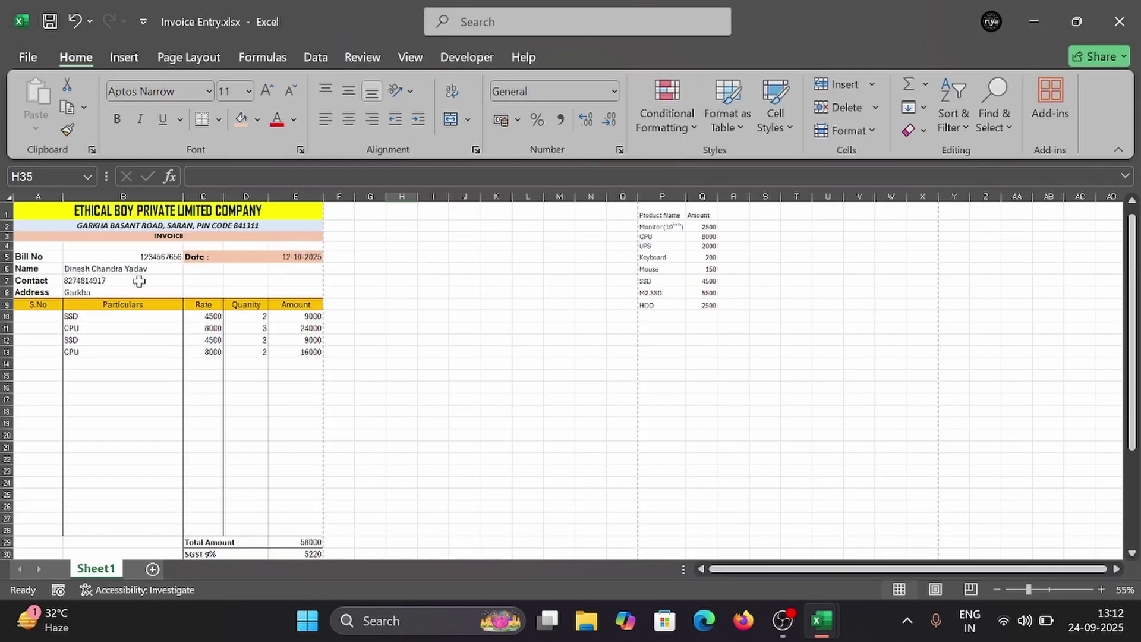
Step: Type serial numbers 1, 2 and 3 down column A from A10
left_click(35, 316)
type("1")
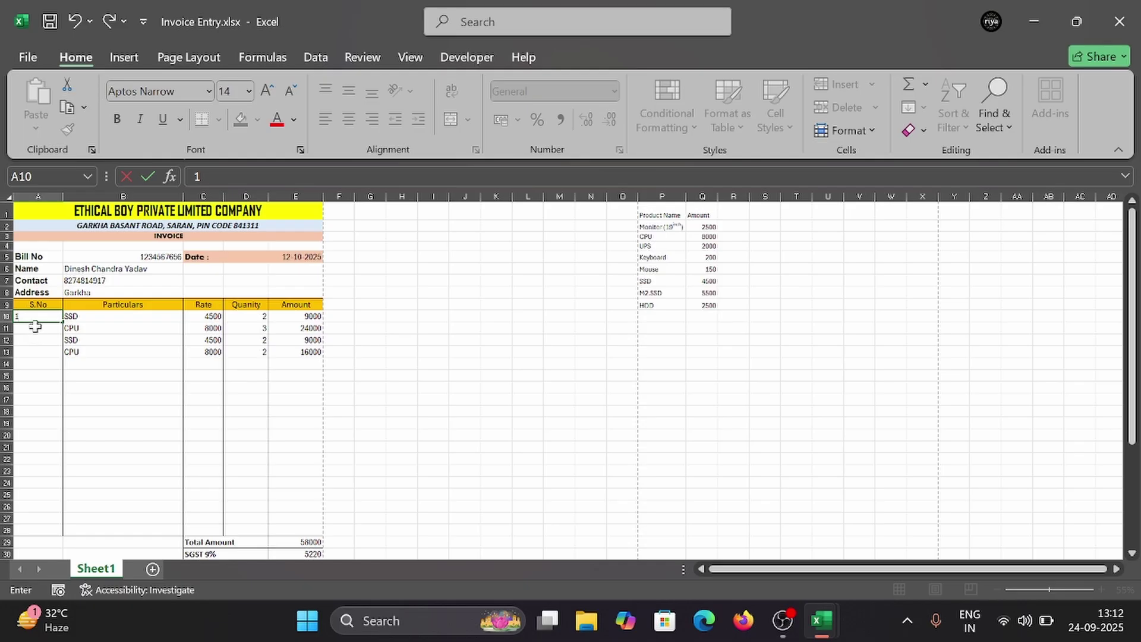
key("Return")
type("2")
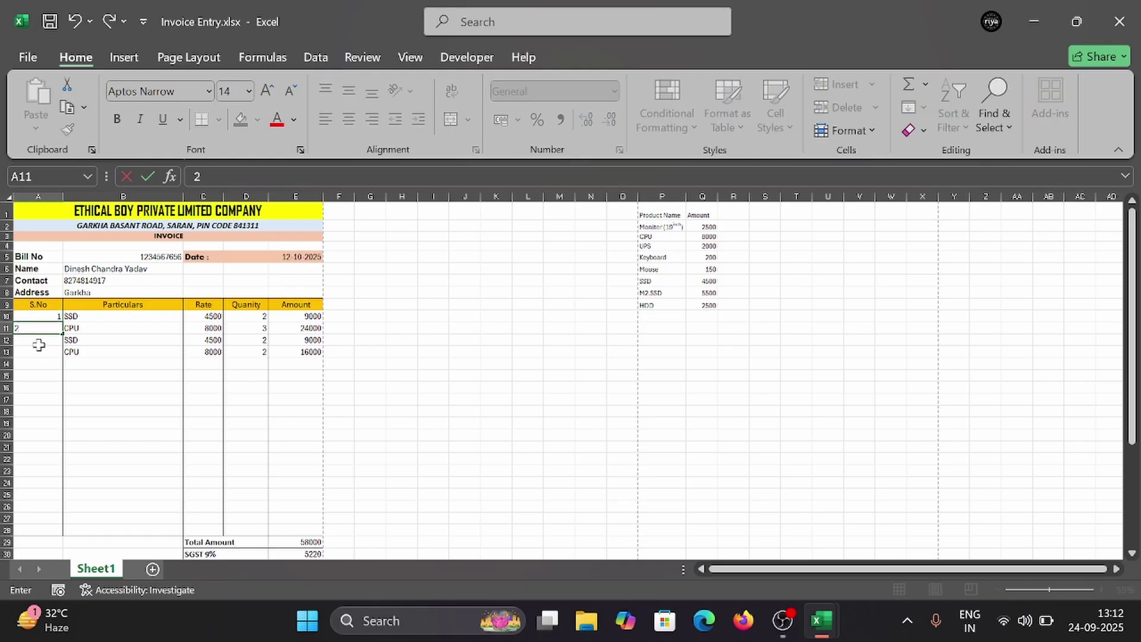
key("Return")
type("3")
key("Return")
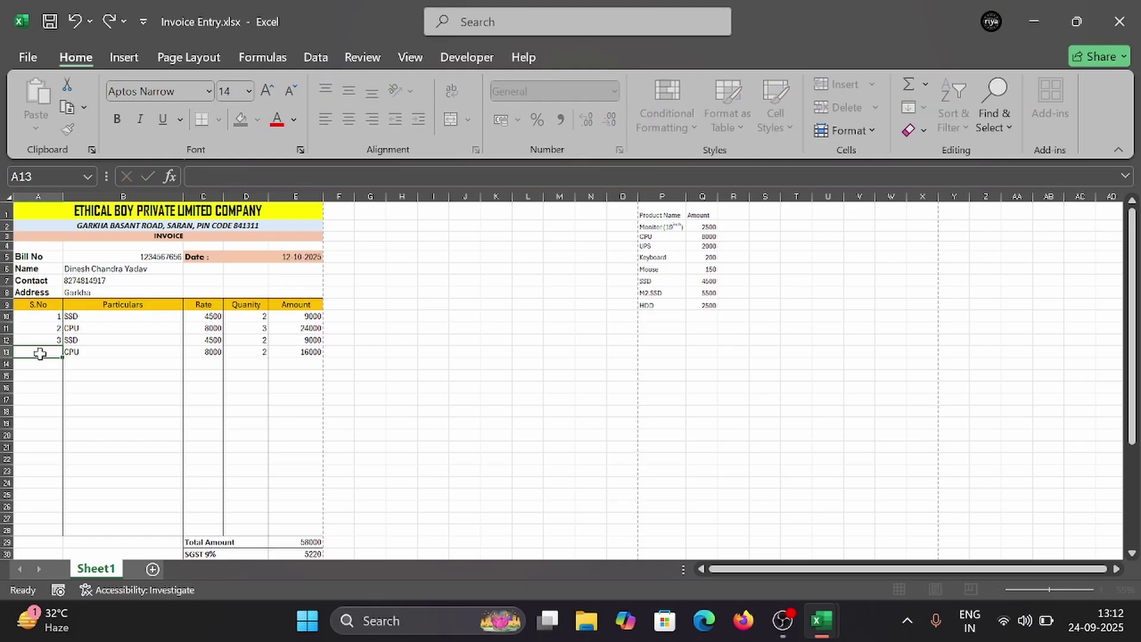
Step: Autofill A10:A13 as the series 1 to 4 and confirm it in print preview
left_click(47, 316)
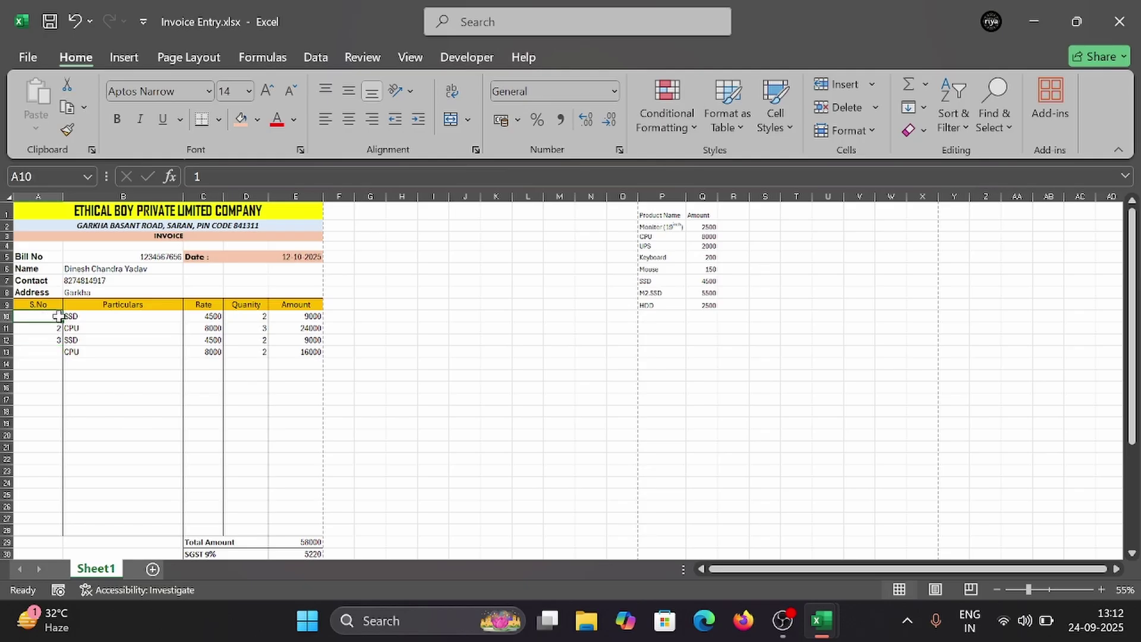
left_click_drag(62, 321, 66, 358)
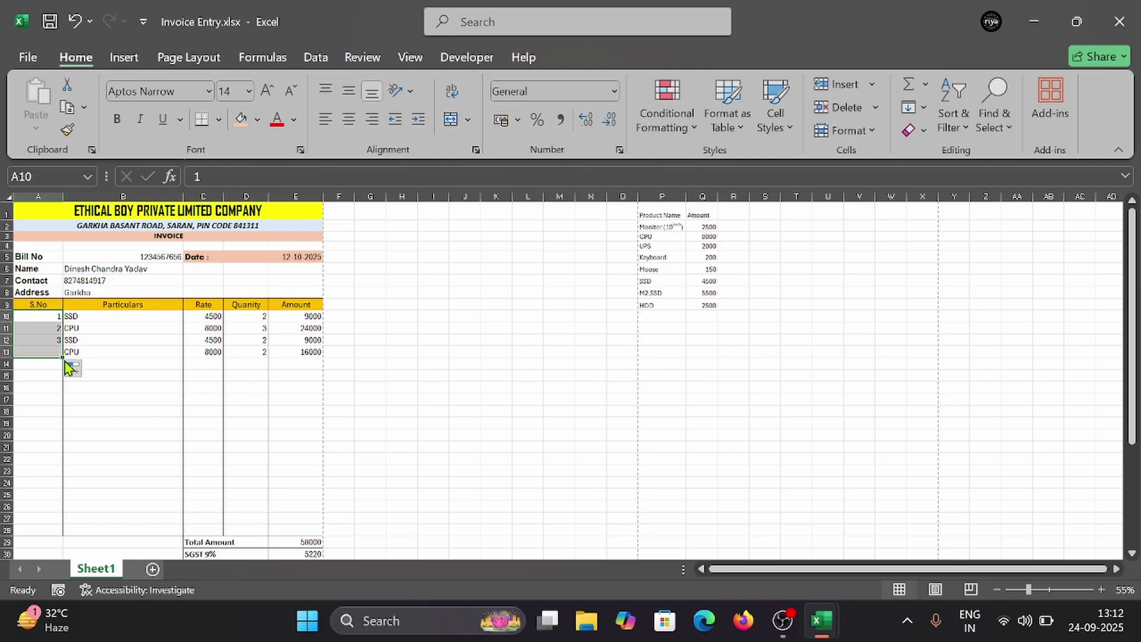
left_click(73, 370)
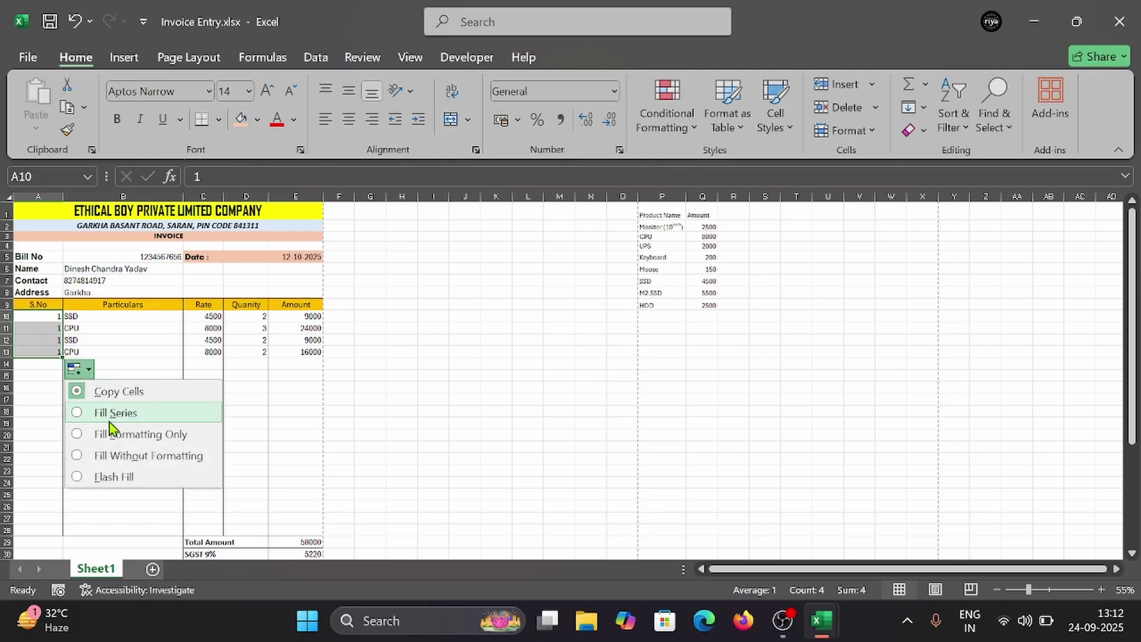
left_click(33, 410)
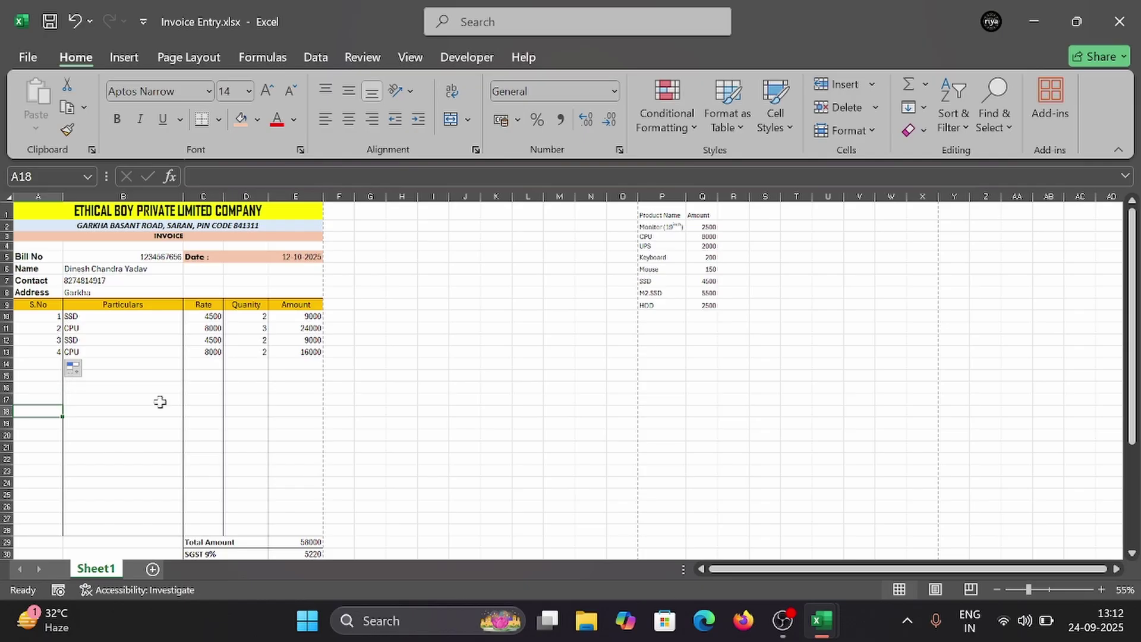
key("ctrl+p")
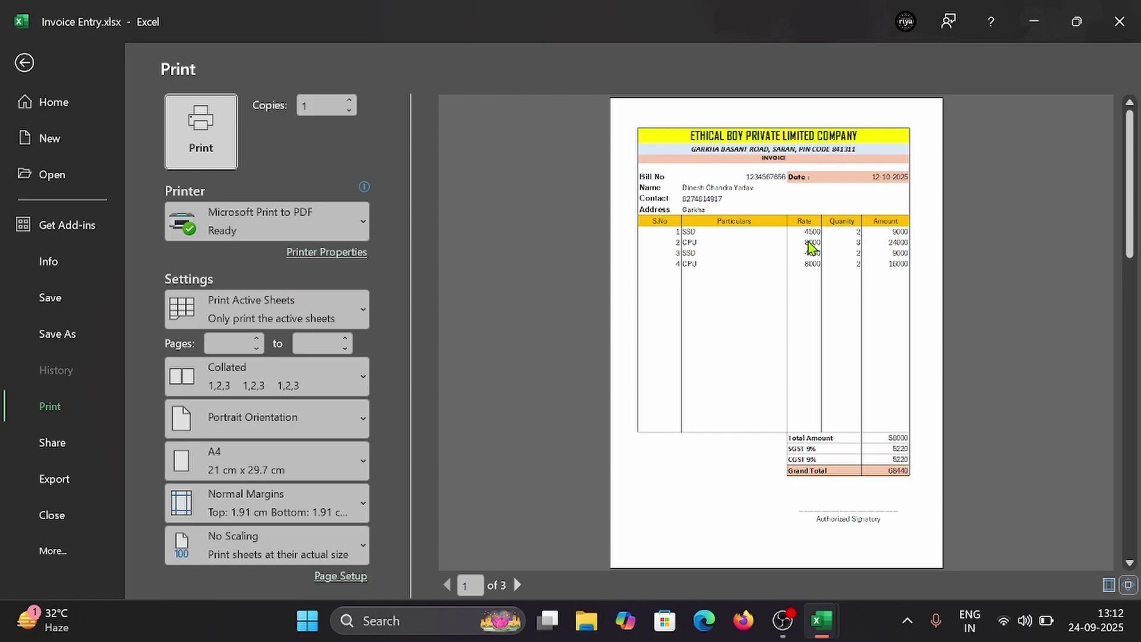
key("Escape")
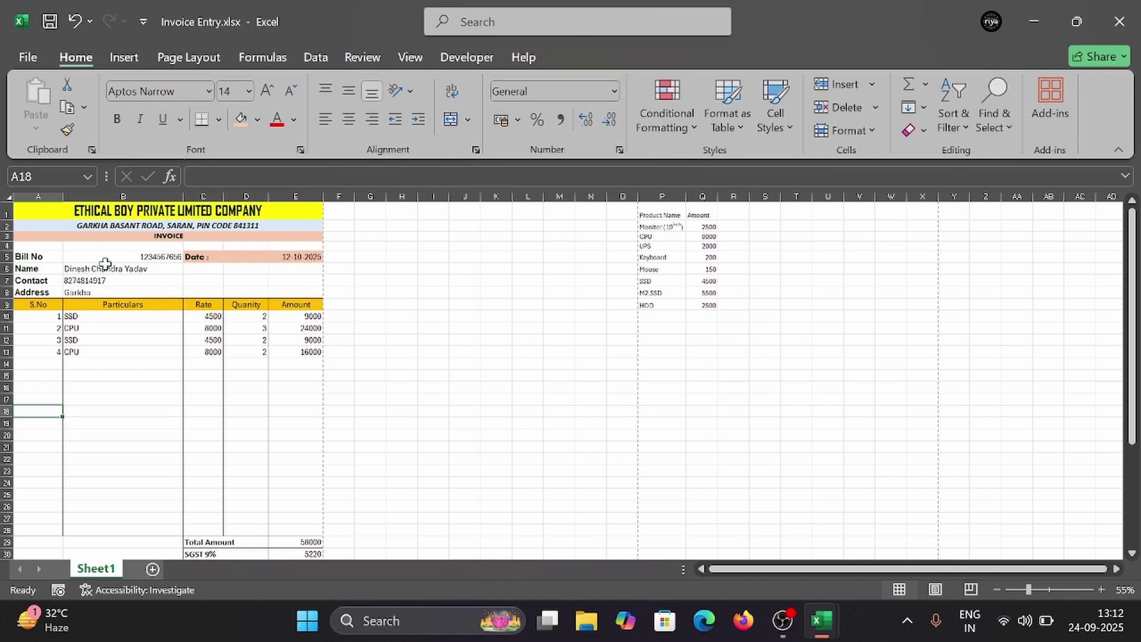
Step: Left-align the bill number in B5 and centre serial numbers A10:A28 horizontally and vertically
left_click(104, 260)
left_click(320, 120)
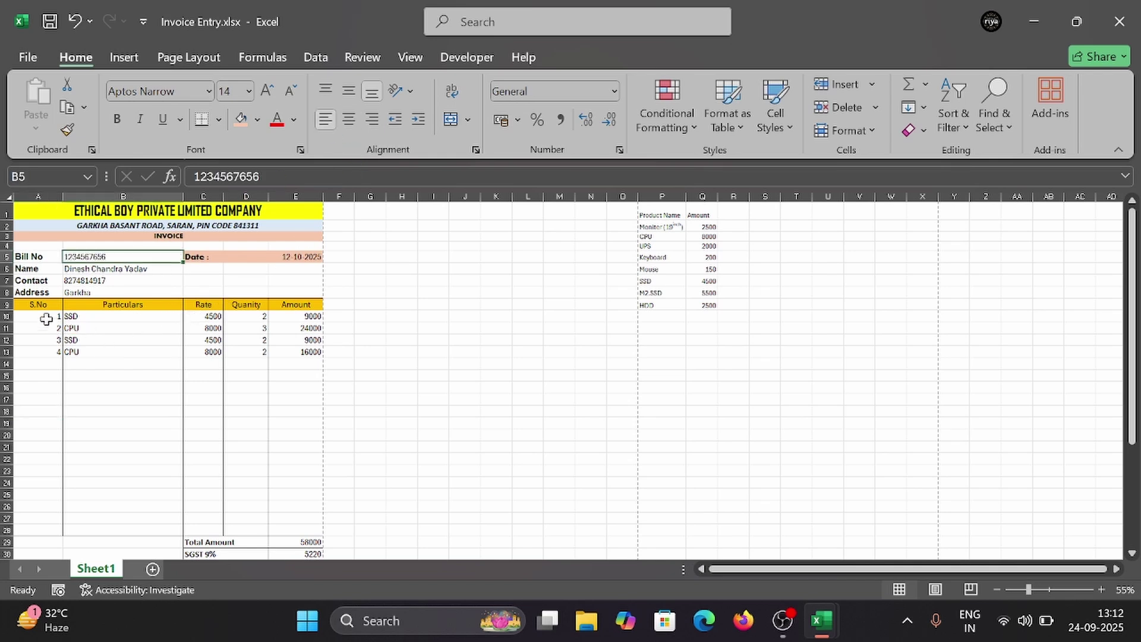
left_click_drag(43, 316, 51, 530)
left_click(349, 118)
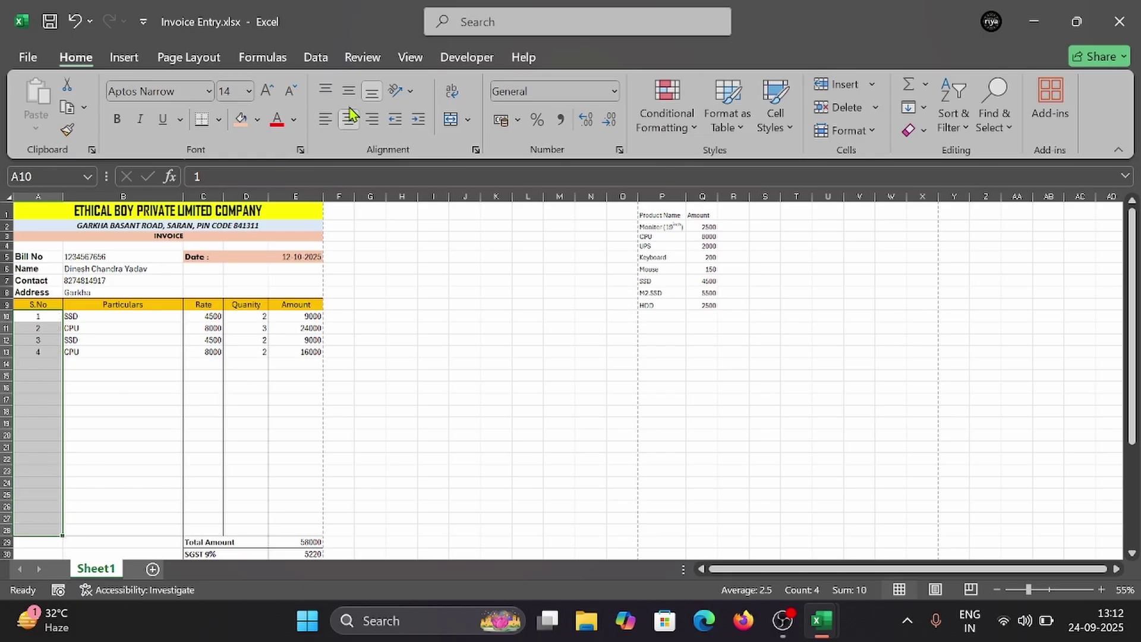
left_click(348, 90)
Step: Centre the rate, quantity and amount cells C10:E28 and verify in print preview
left_click_drag(215, 316, 288, 530)
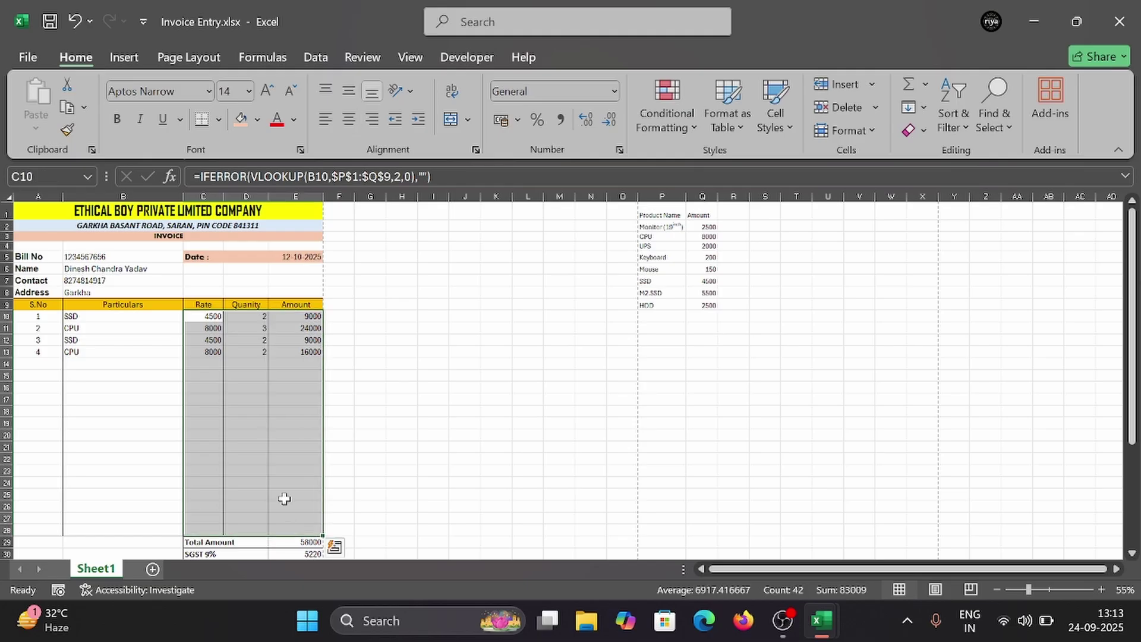
left_click(350, 119)
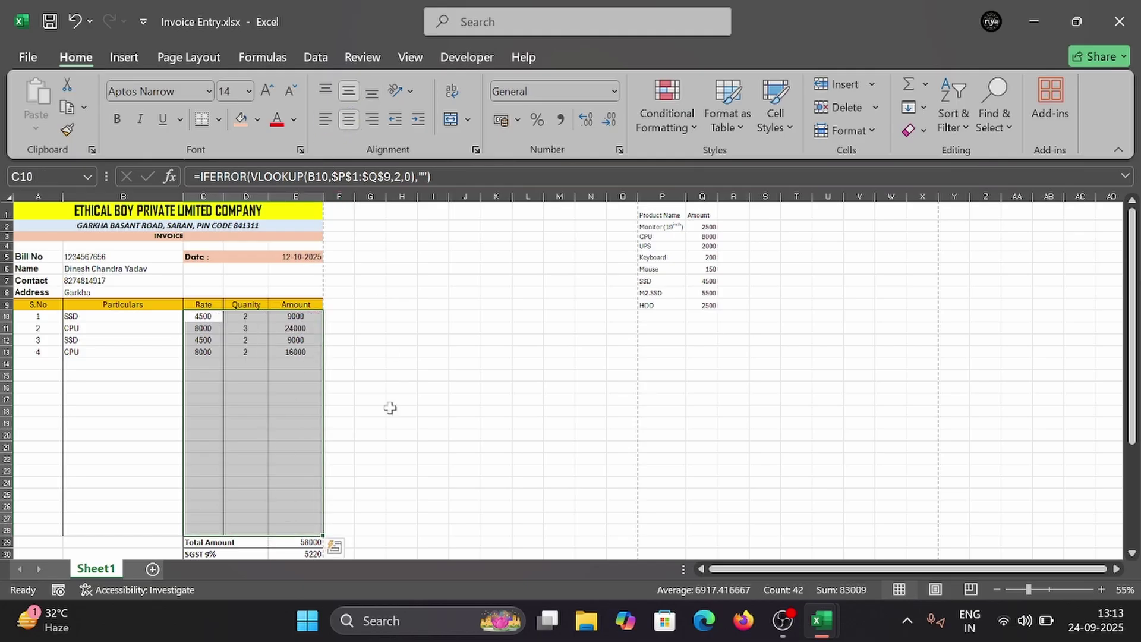
left_click(402, 423)
key("ctrl+p")
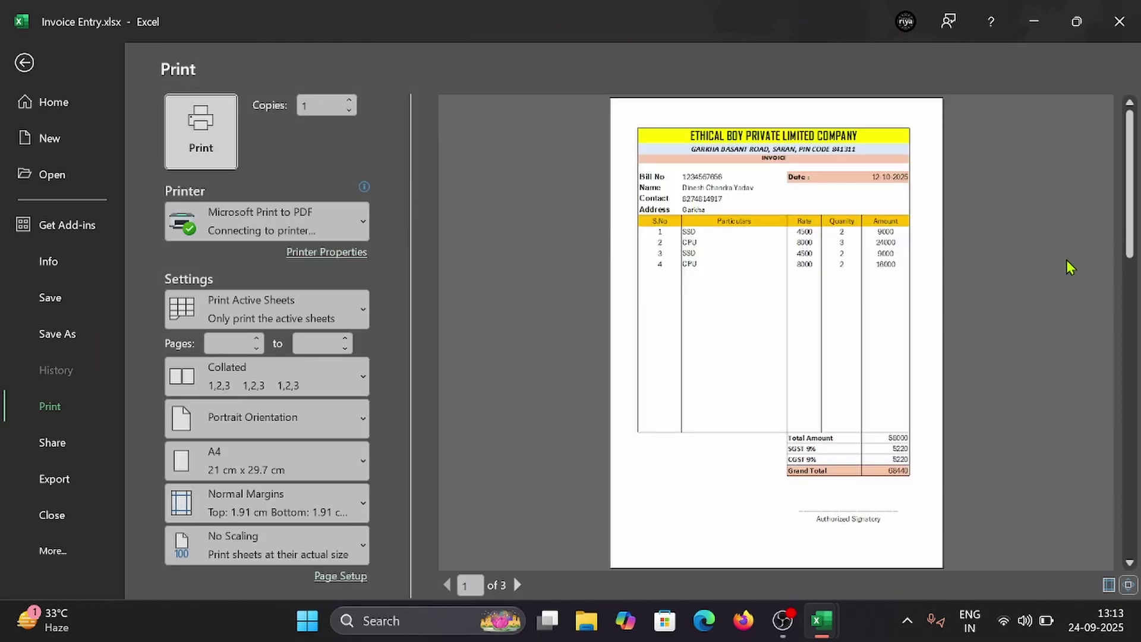
key("Escape")
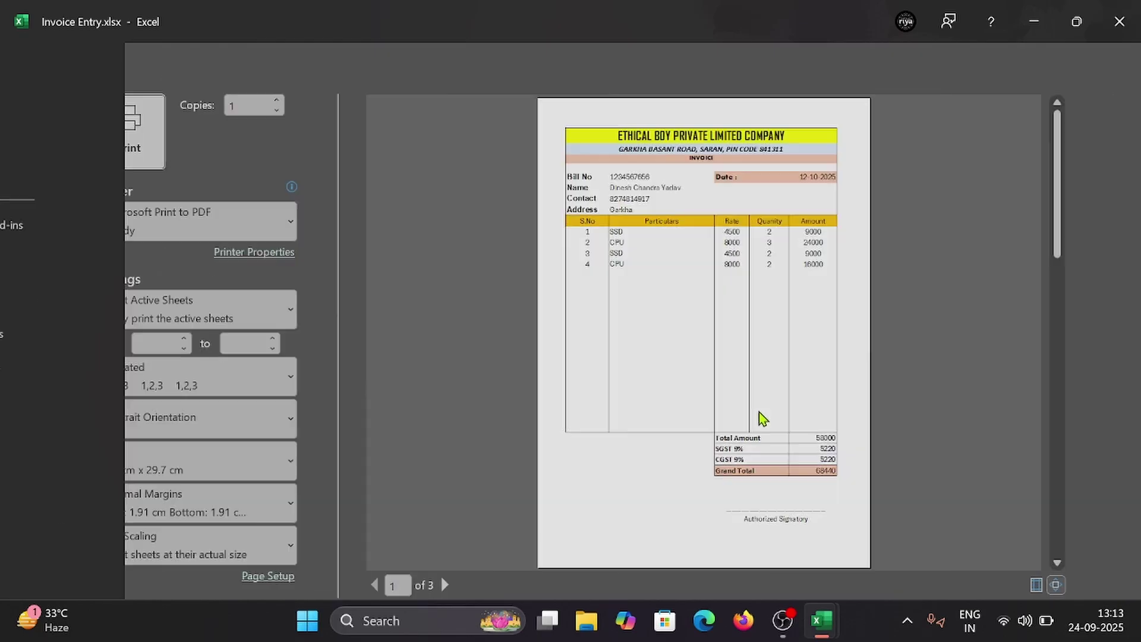
key("ctrl+p")
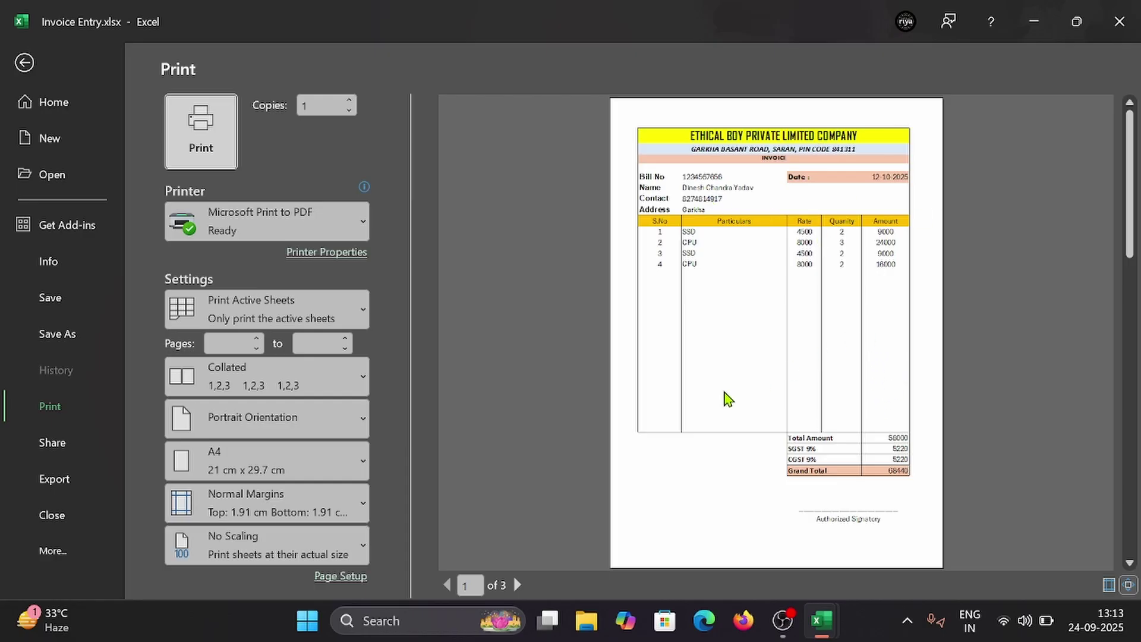
key("Escape")
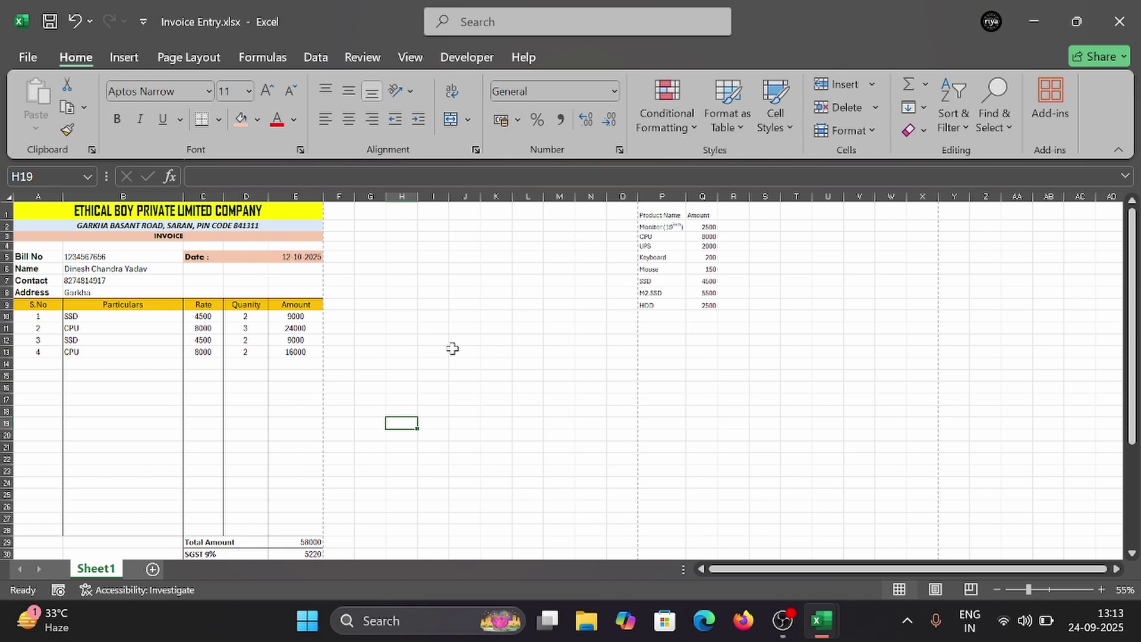
scroll(452, 349, "down", 4)
scroll(449, 347, "up", 2)
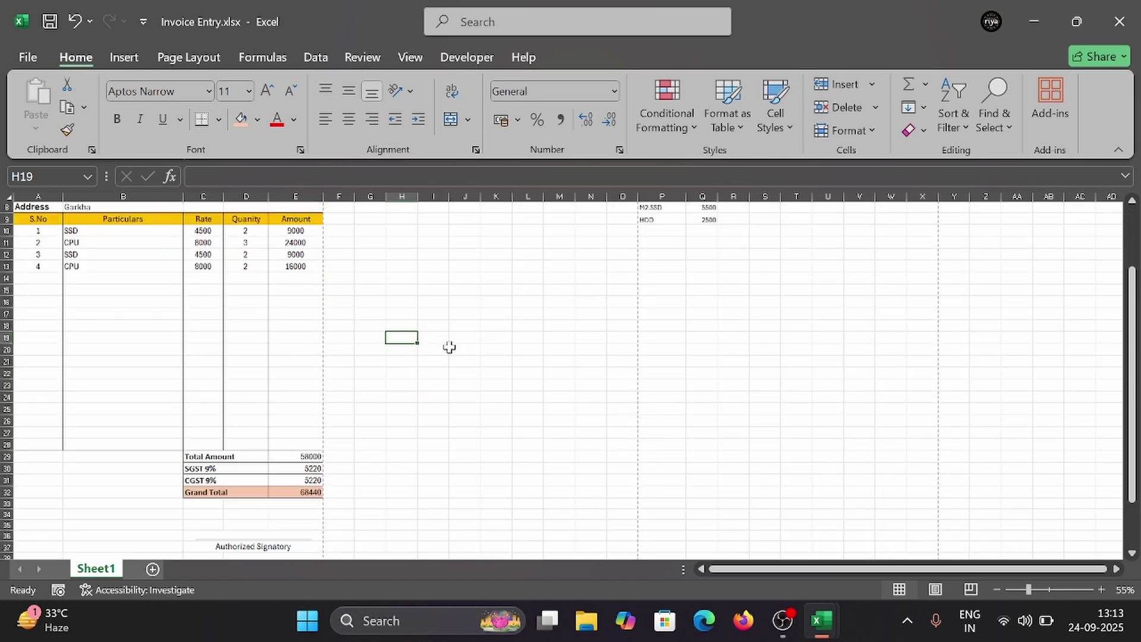
scroll(449, 347, "up", 3)
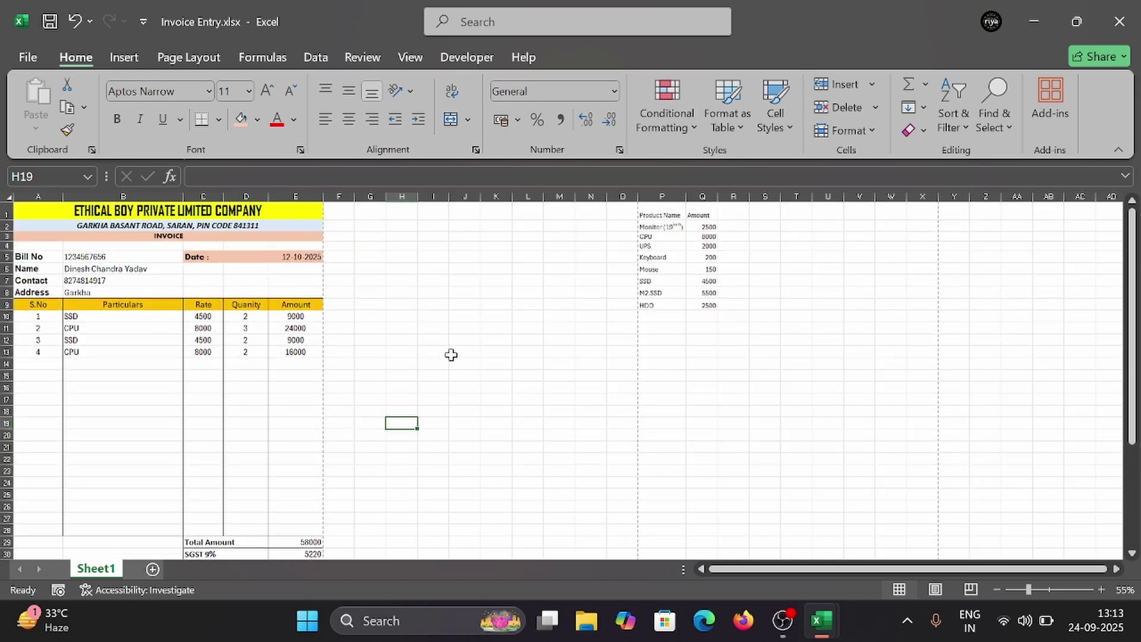
scroll(452, 350, "down", 1)
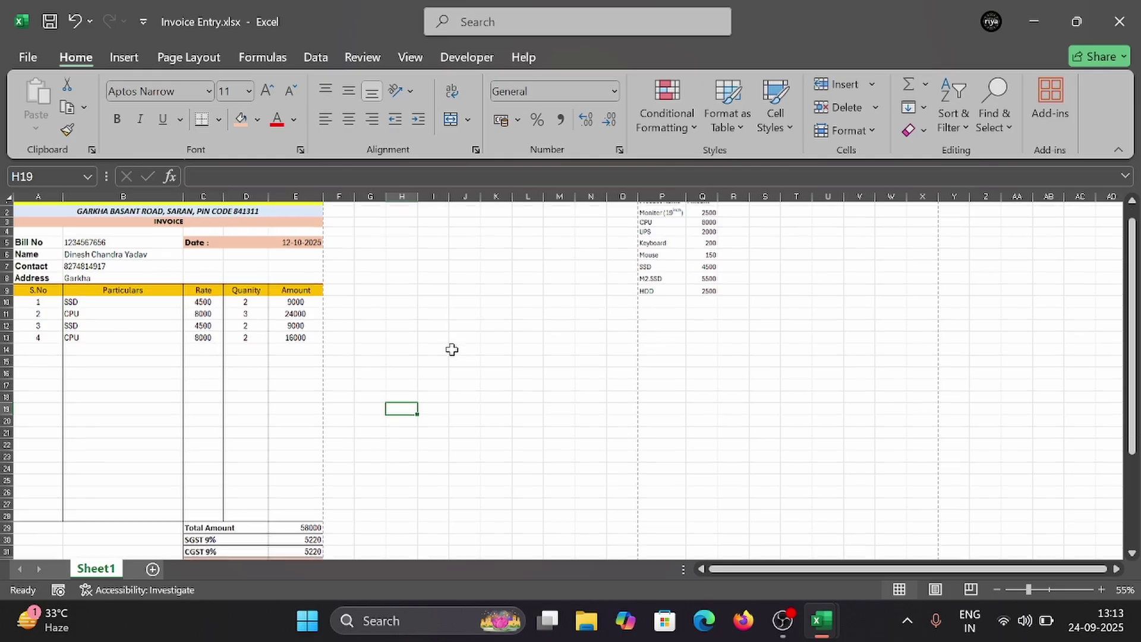
scroll(451, 350, "up", 1)
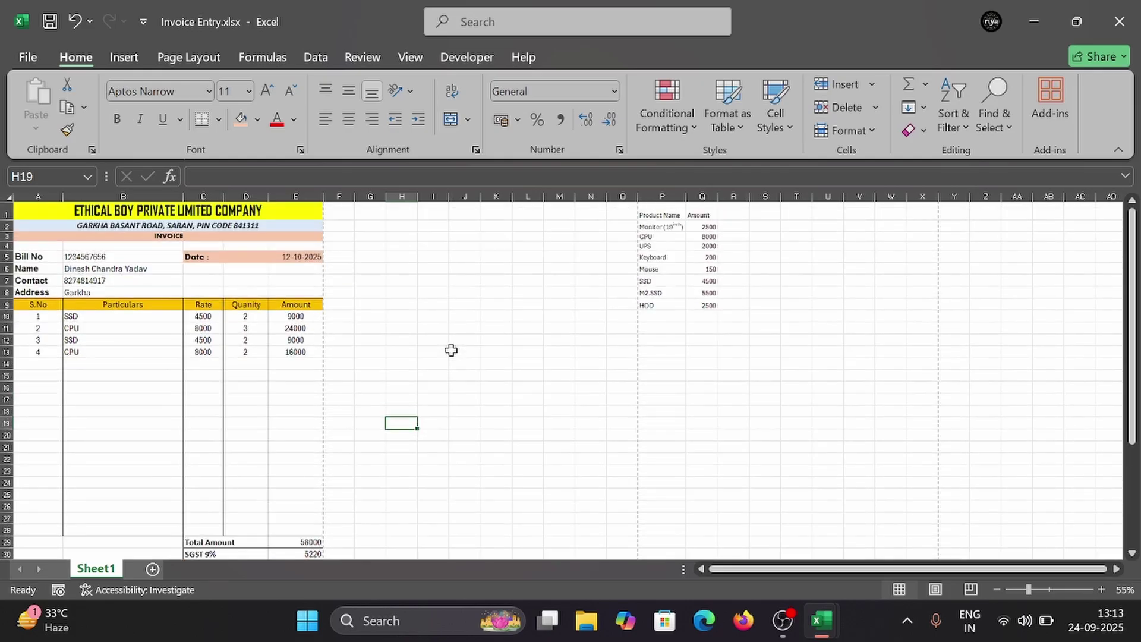
left_click(81, 259)
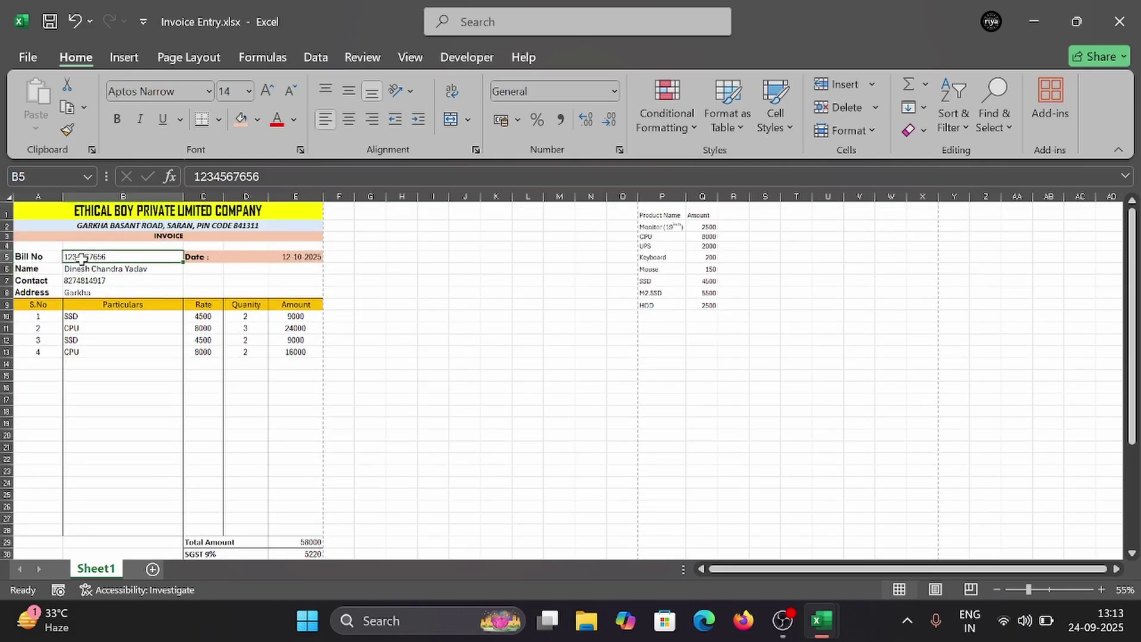
left_click(451, 365)
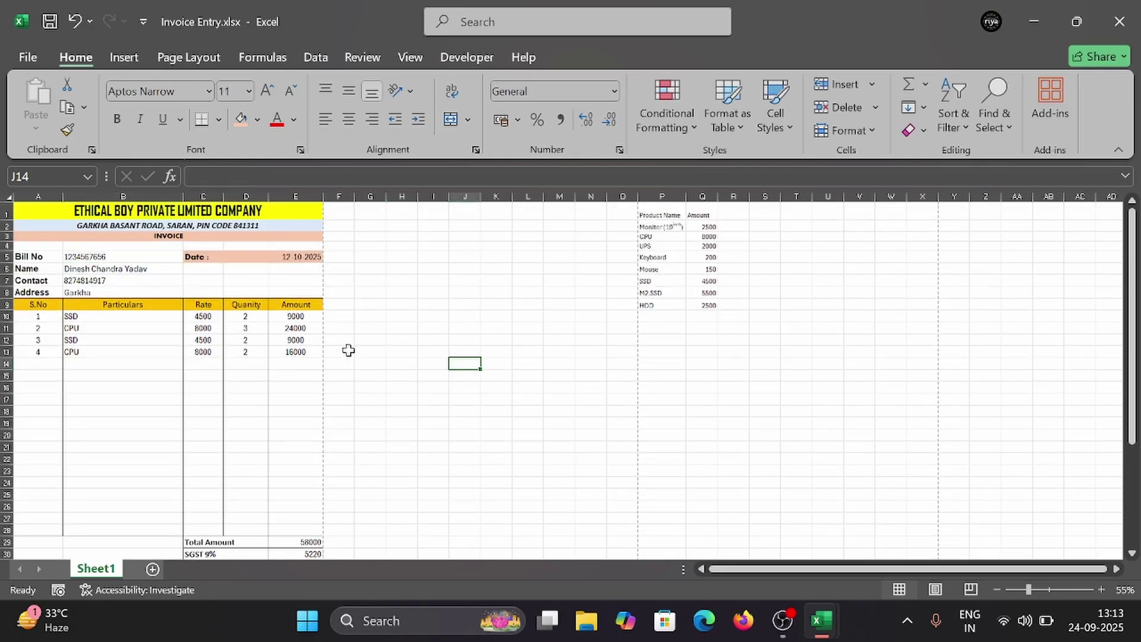
left_click(96, 260)
key("Delete")
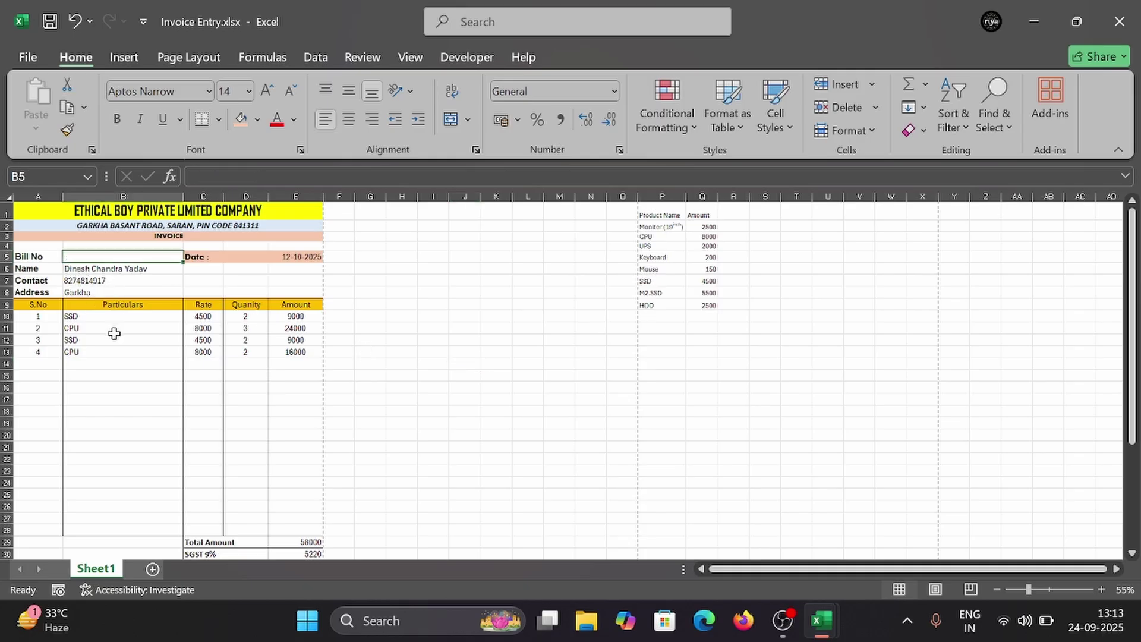
left_click(114, 331)
key("Delete")
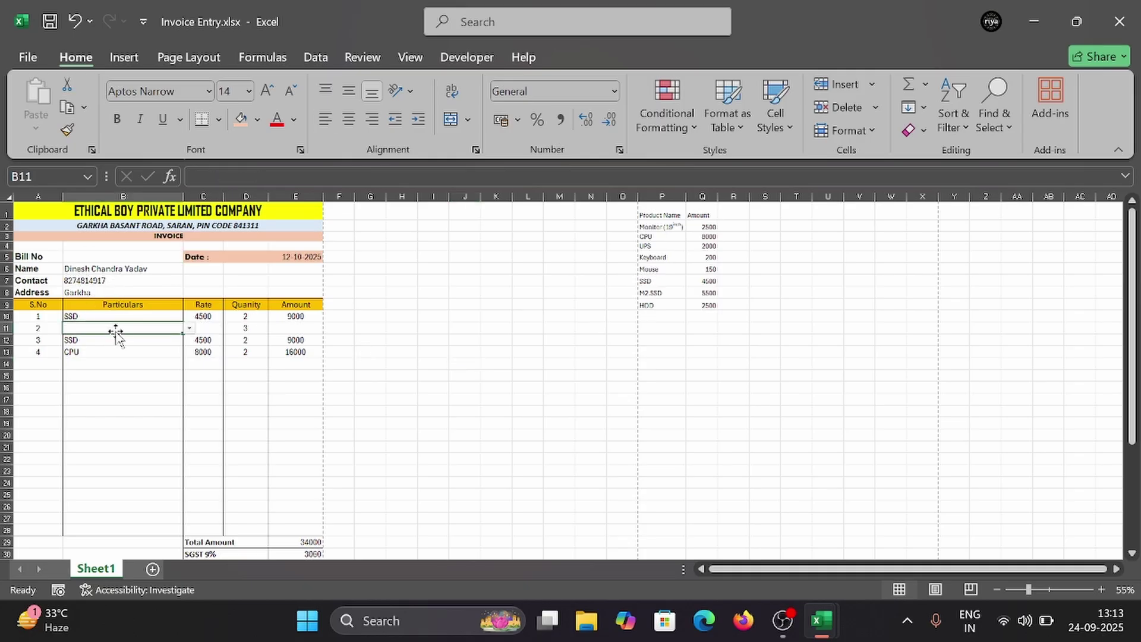
key("ctrl+z")
key("ctrl+z")
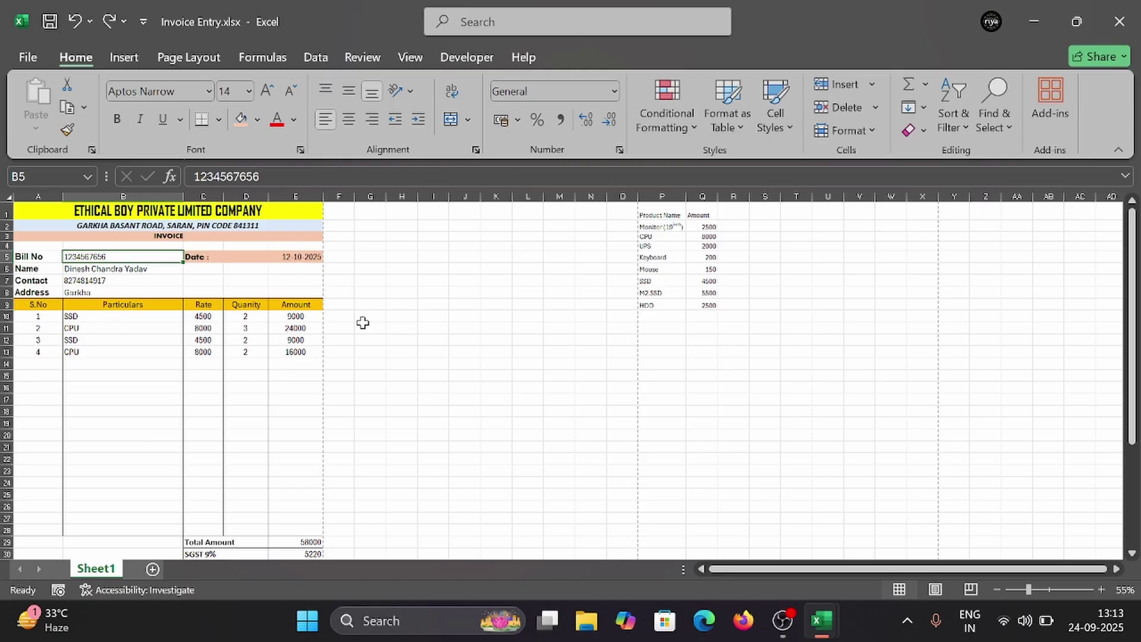
left_click(394, 326)
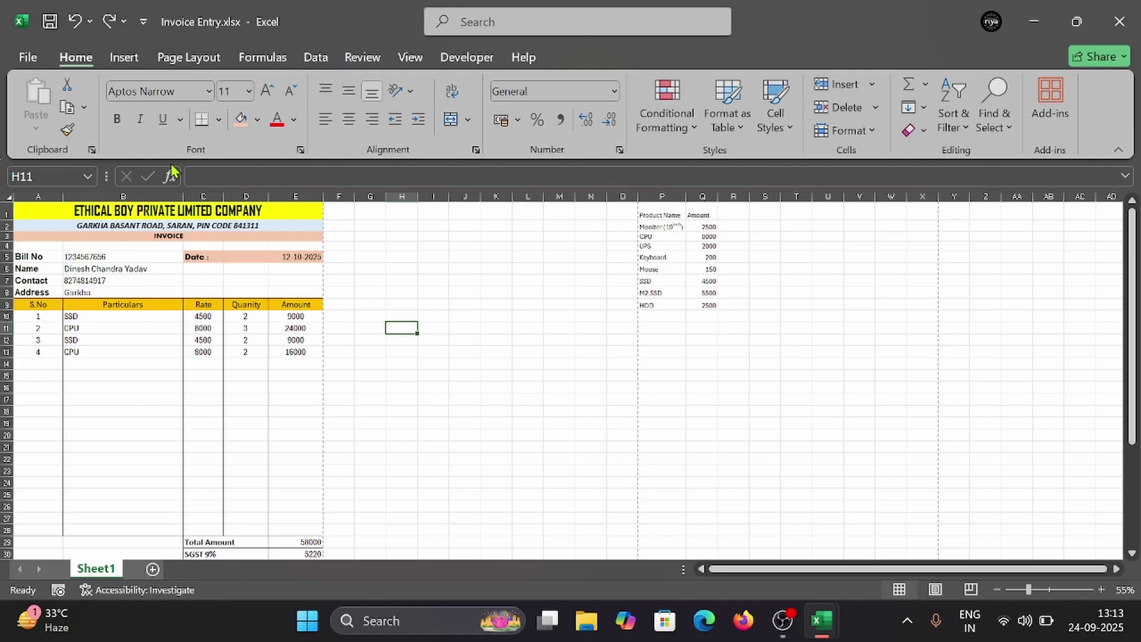
Step: Start recording a new macro named 'C' from the Developer tab
left_click(466, 59)
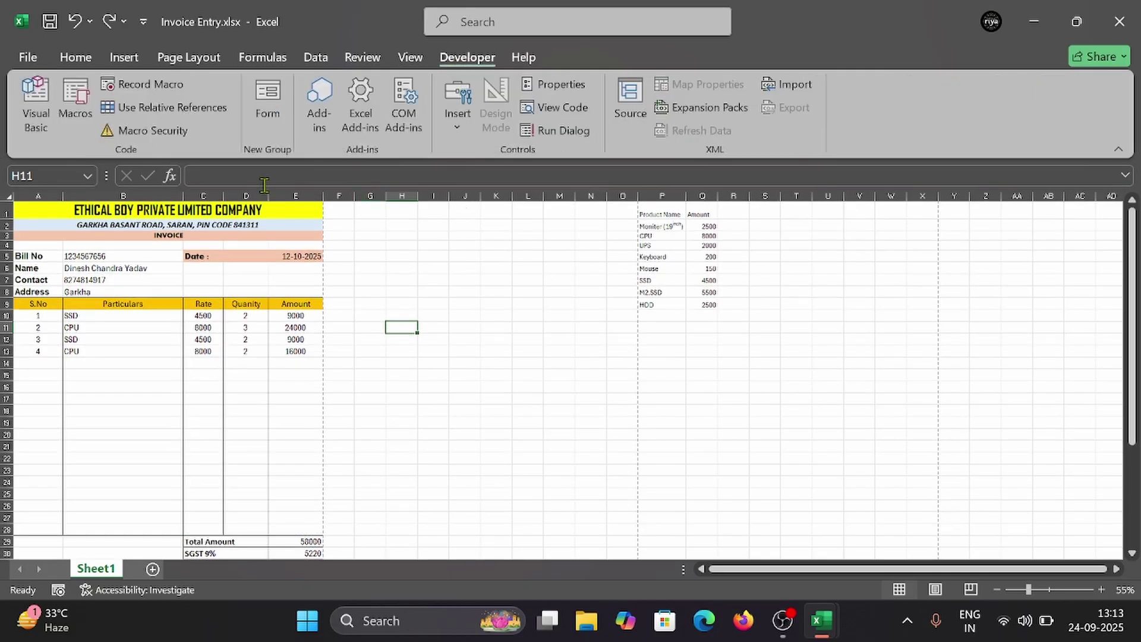
left_click(148, 89)
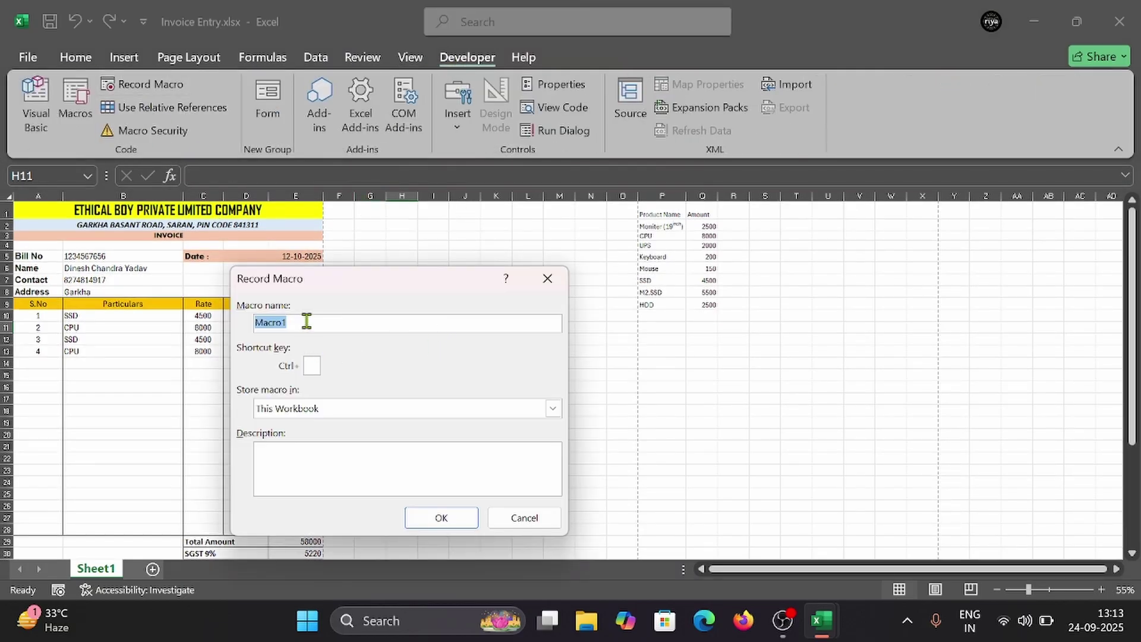
type("Clear")
left_click(452, 529)
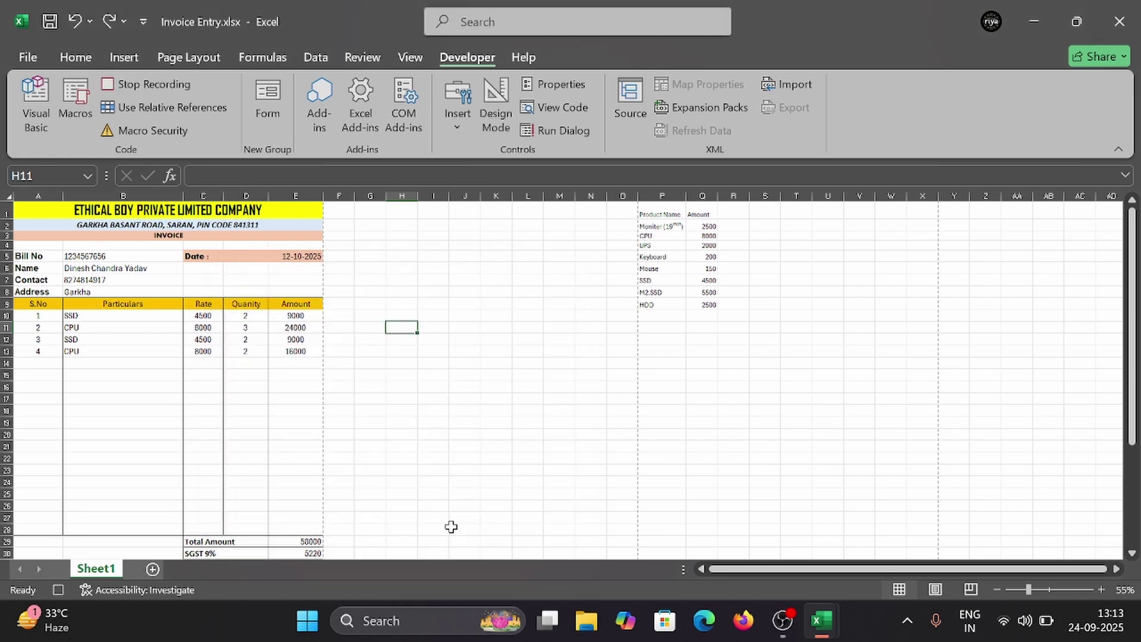
Step: Clear the bill number, customer name, contact, address and date cells
left_click(94, 256)
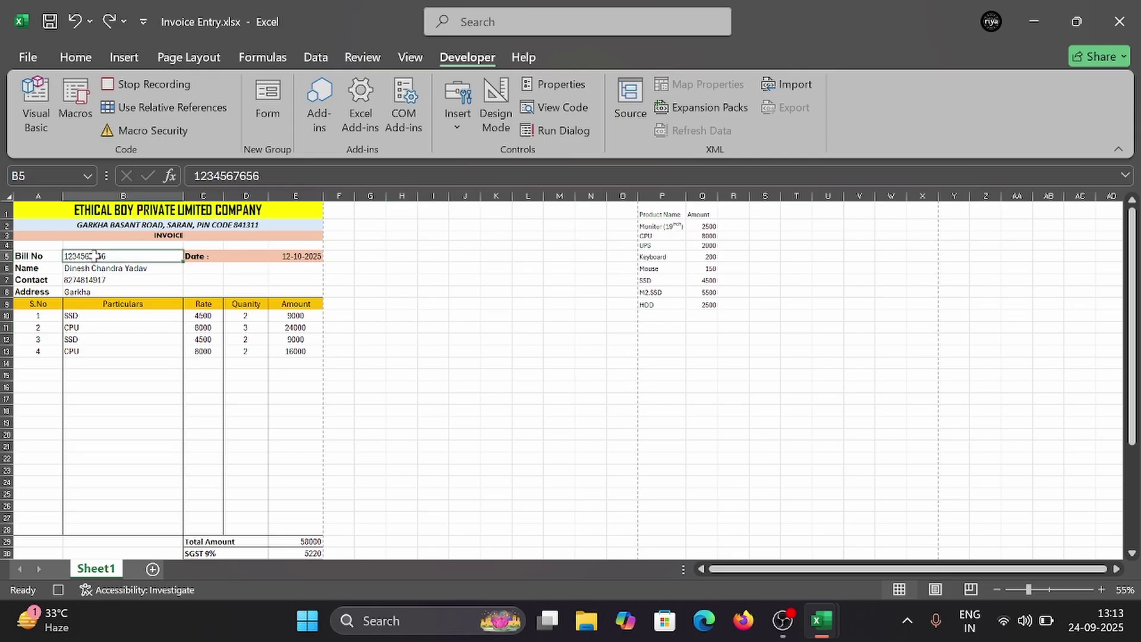
key("Delete")
left_click(99, 268)
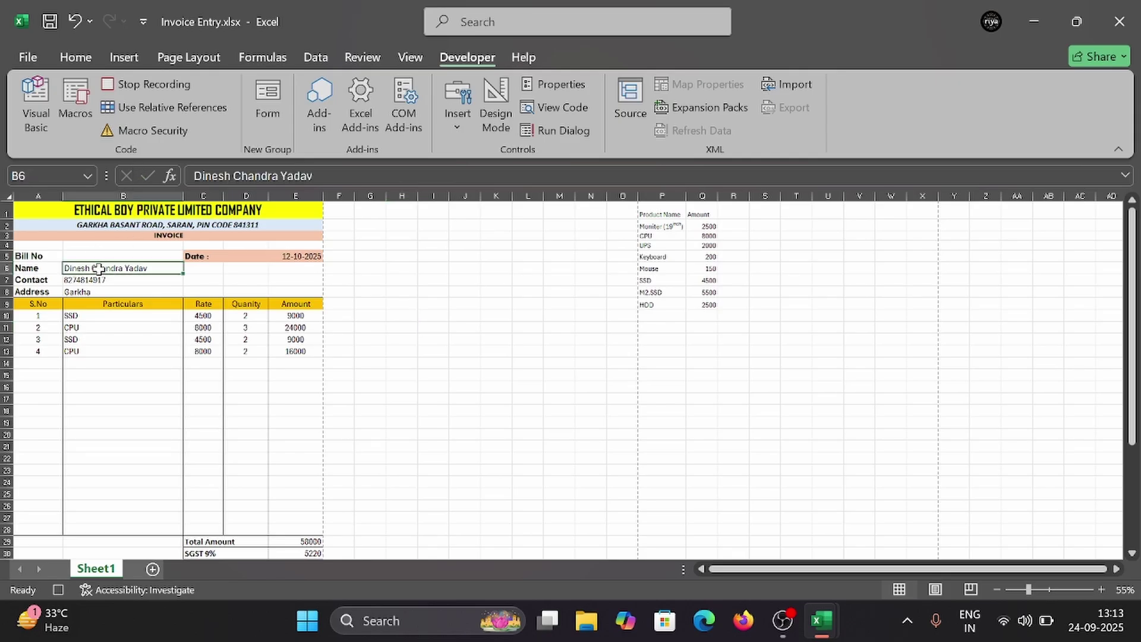
key("Delete")
left_click(98, 279)
key("Delete")
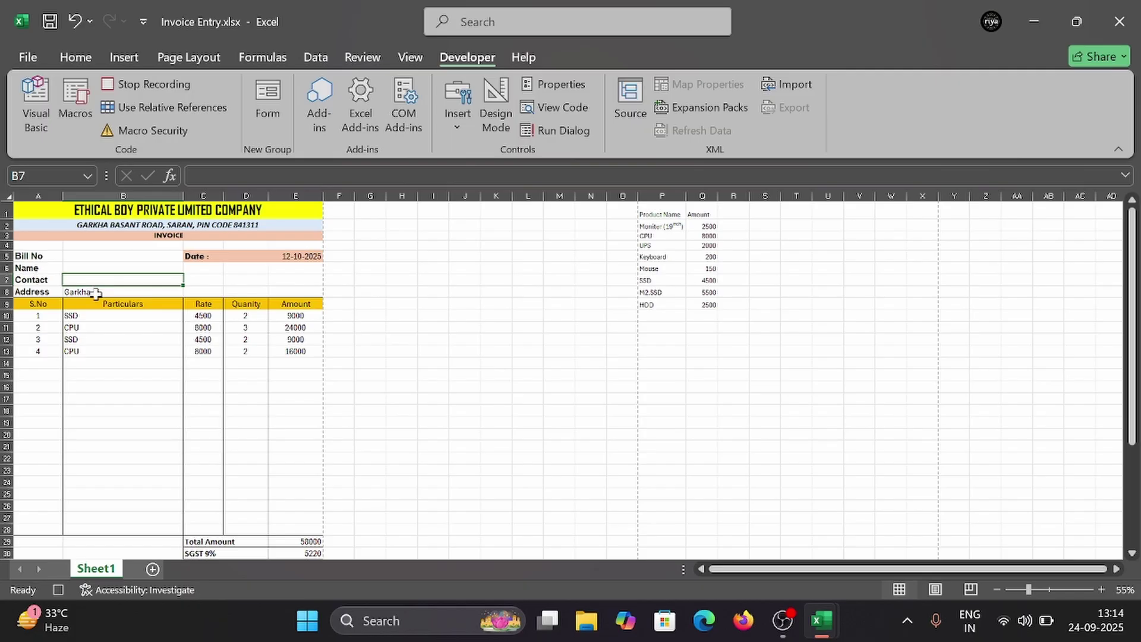
left_click(96, 293)
key("Delete")
left_click(265, 258)
key("Delete")
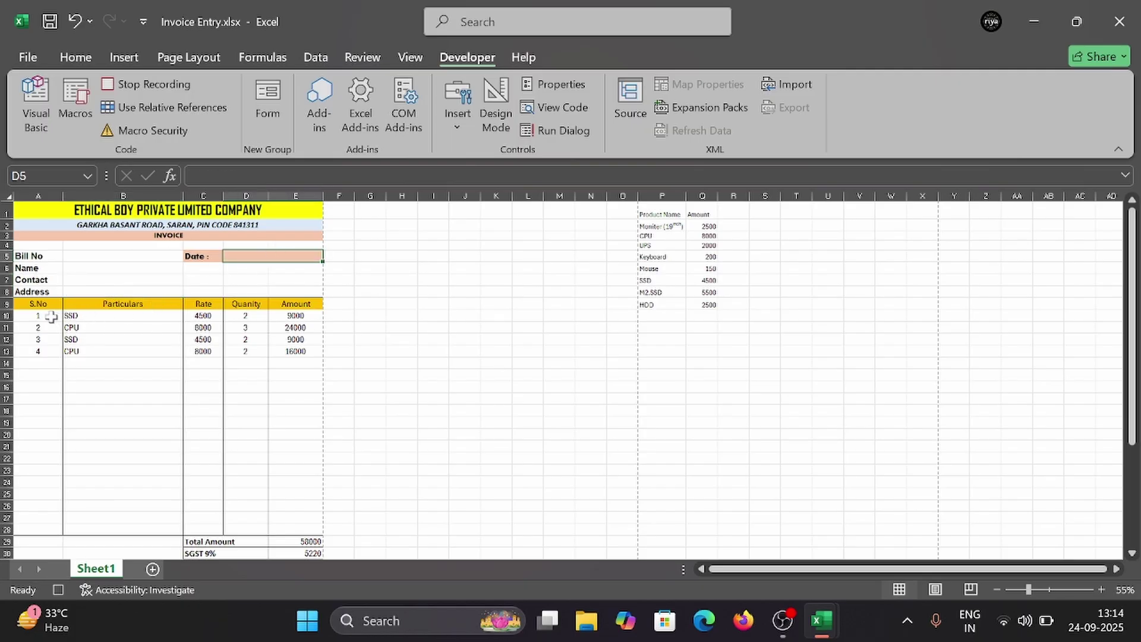
Step: Clear the serial number, Particulars and Quantity columns, then stop the macro recording
left_click_drag(50, 315, 36, 534)
key("Delete")
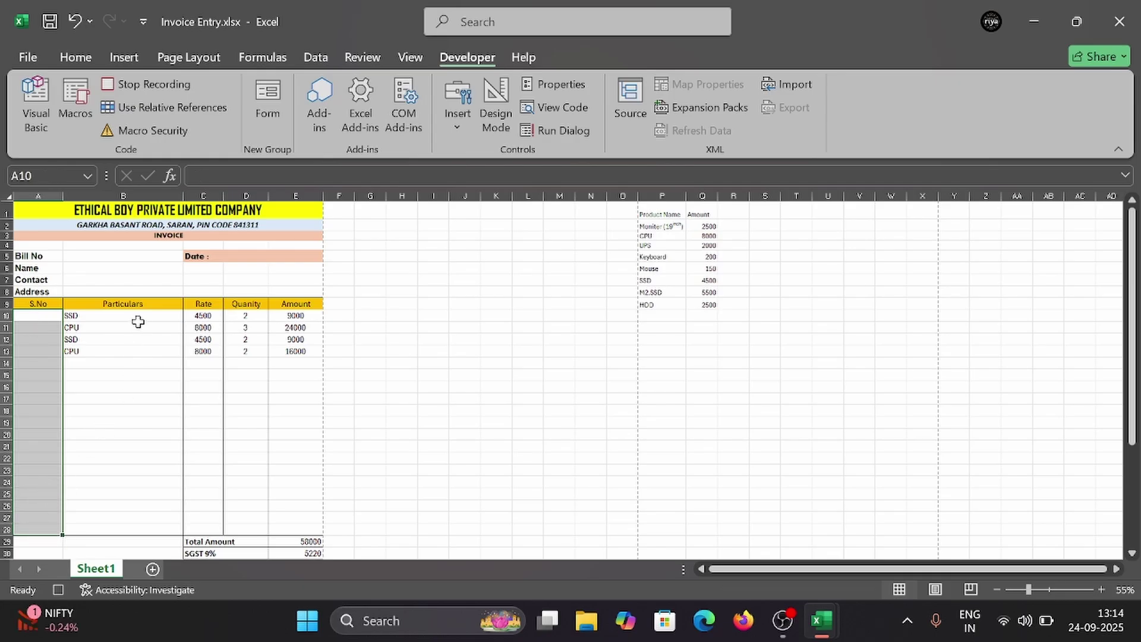
left_click_drag(137, 316, 138, 526)
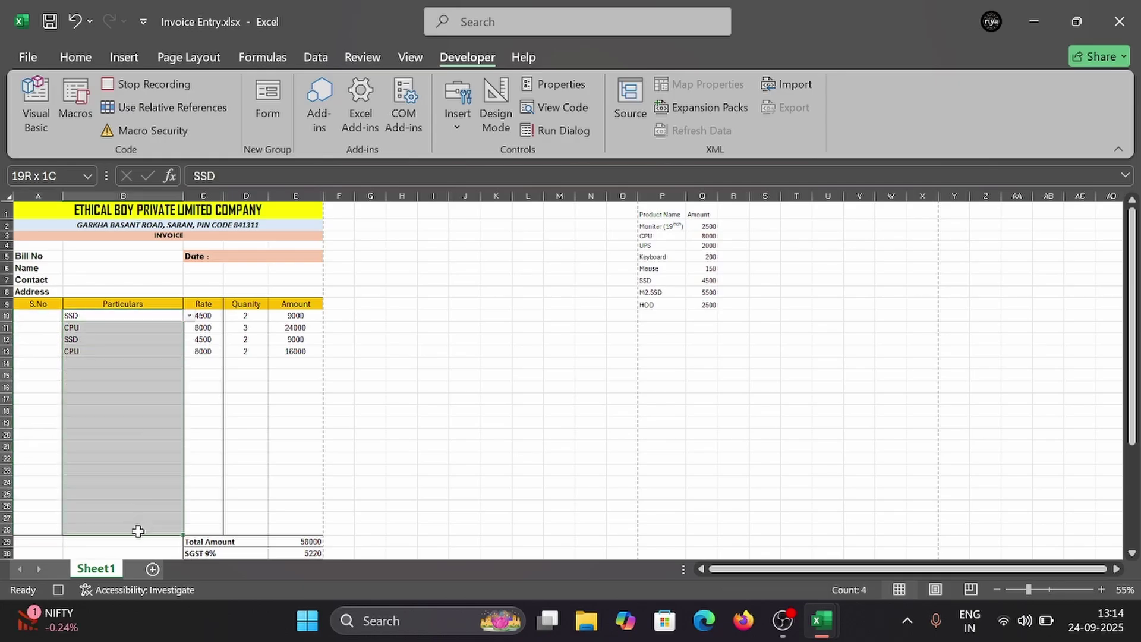
key("Delete")
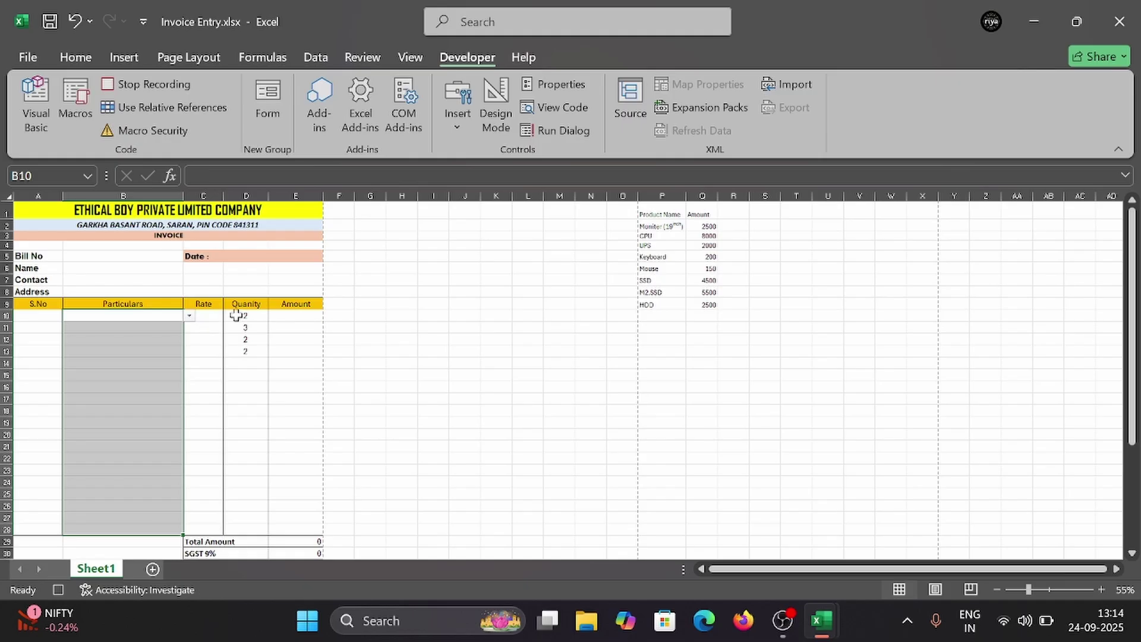
left_click_drag(238, 314, 238, 528)
key("Delete")
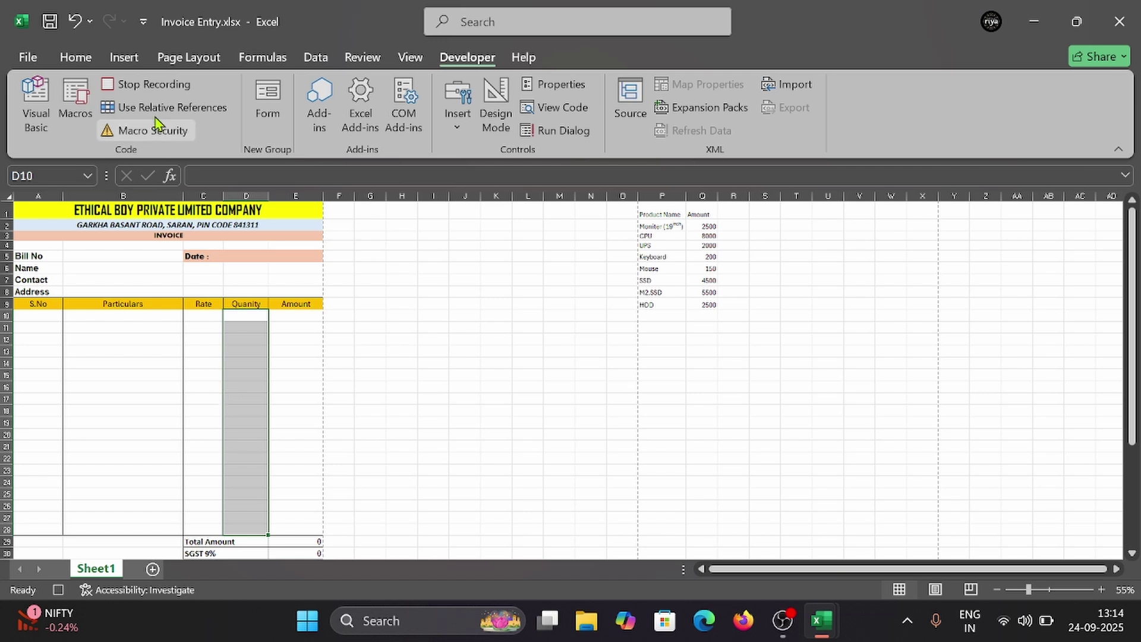
left_click(148, 84)
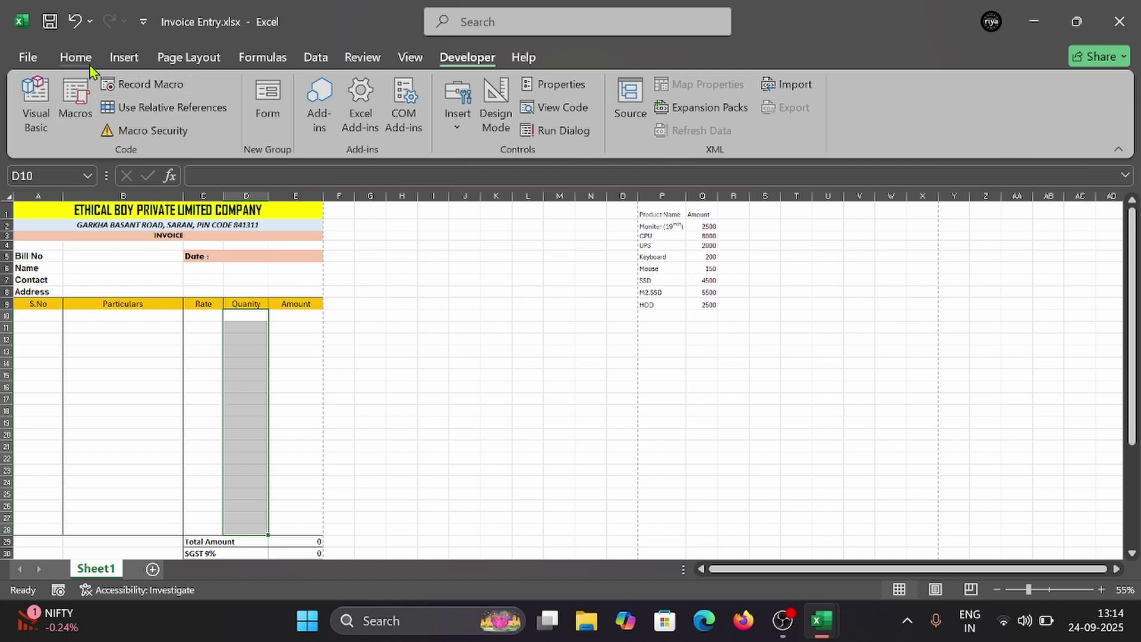
Step: Insert a Rectangle shape and draw it beside the invoice near column G
left_click(125, 64)
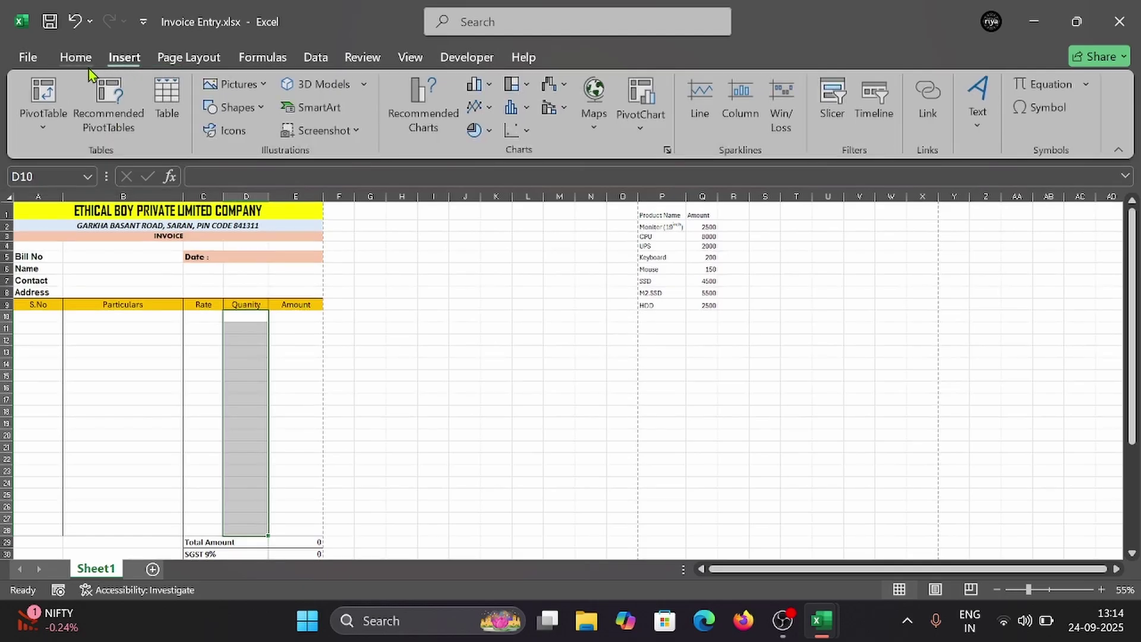
left_click(76, 58)
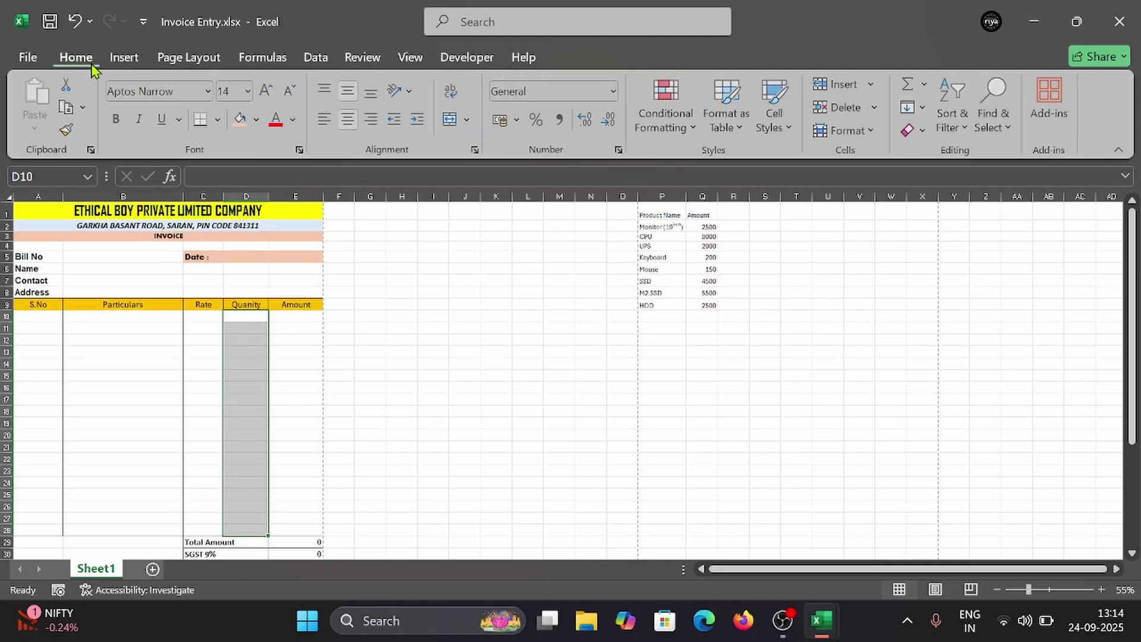
left_click(128, 59)
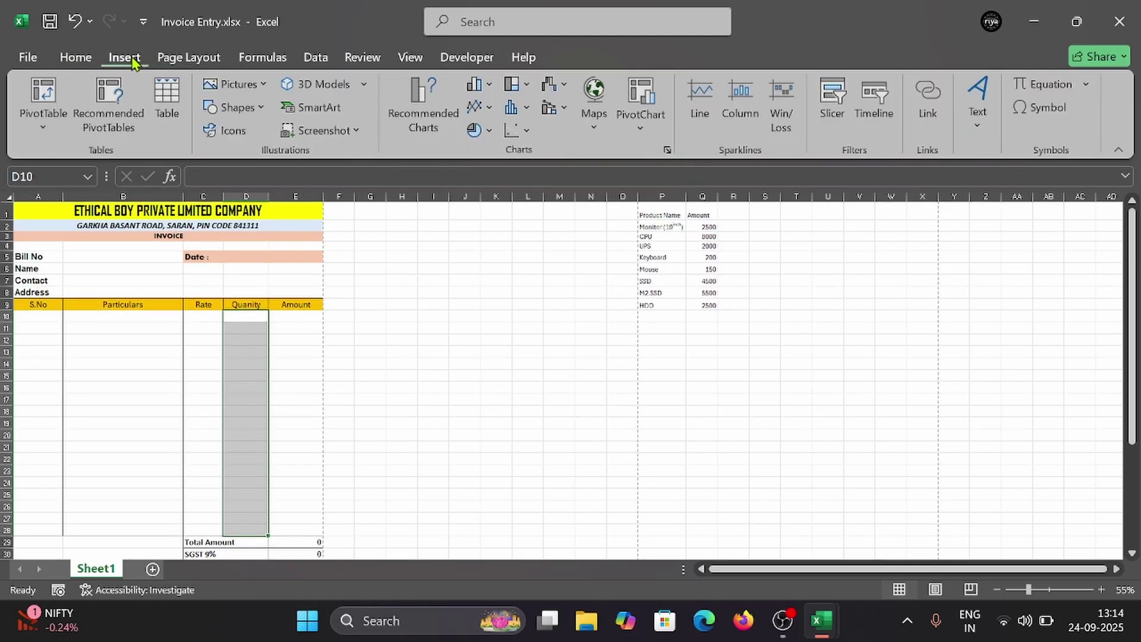
left_click(259, 86)
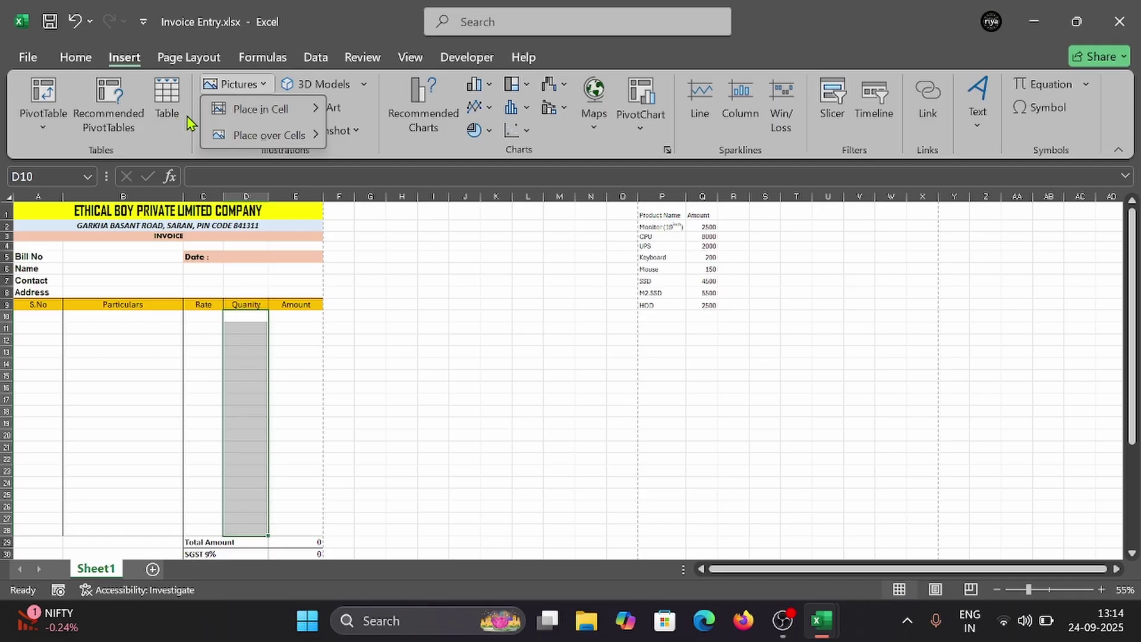
key("Escape")
left_click(235, 107)
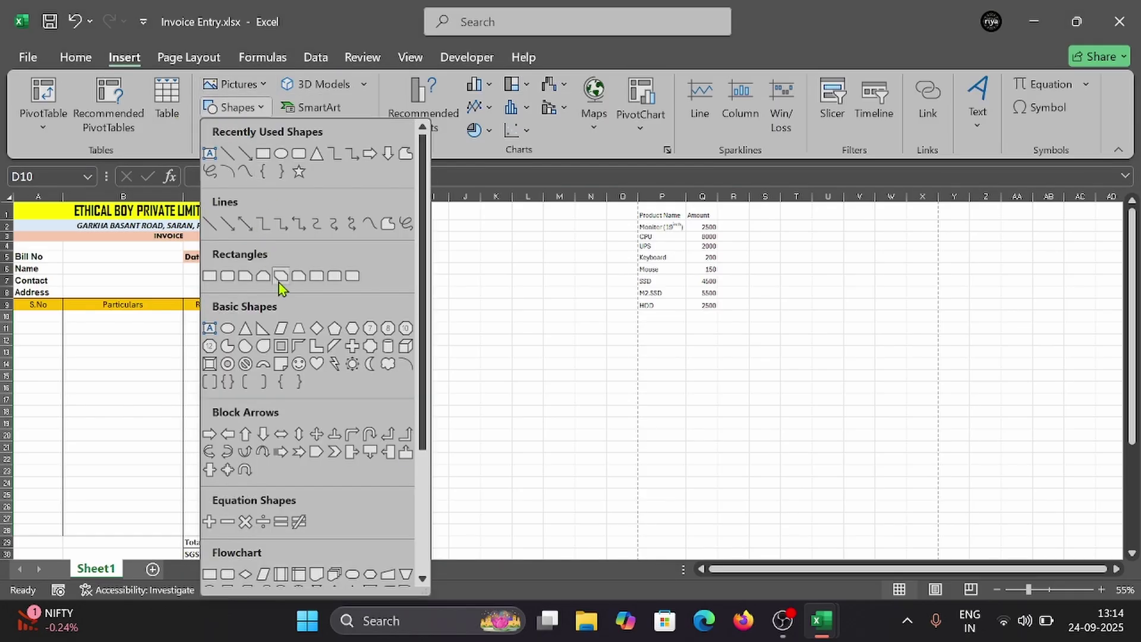
left_click(214, 278)
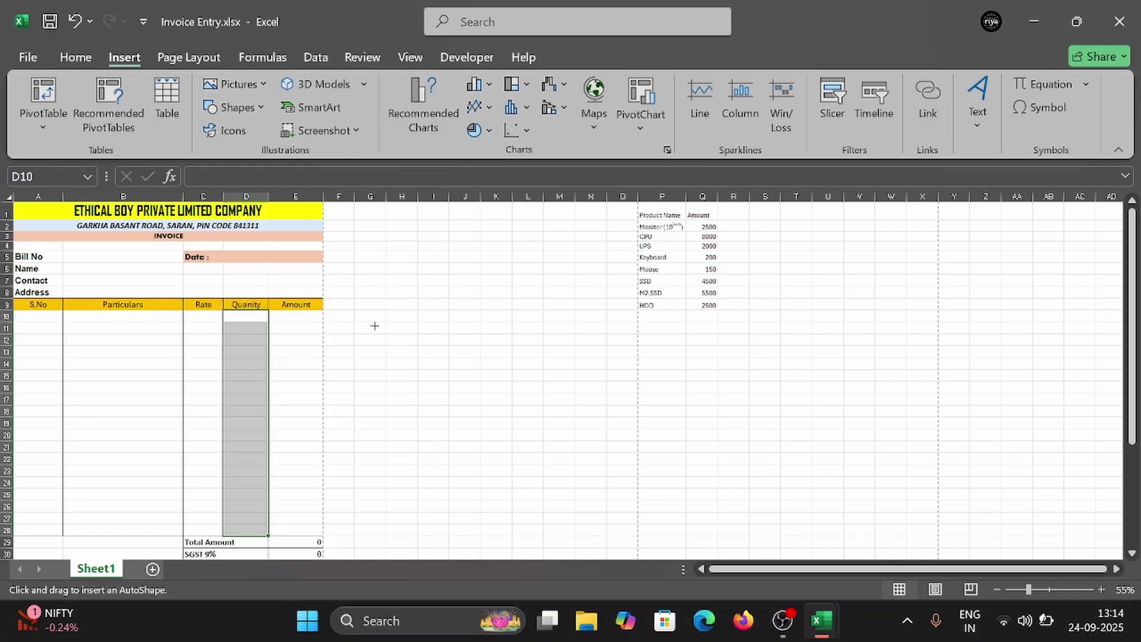
left_click_drag(362, 321, 430, 349)
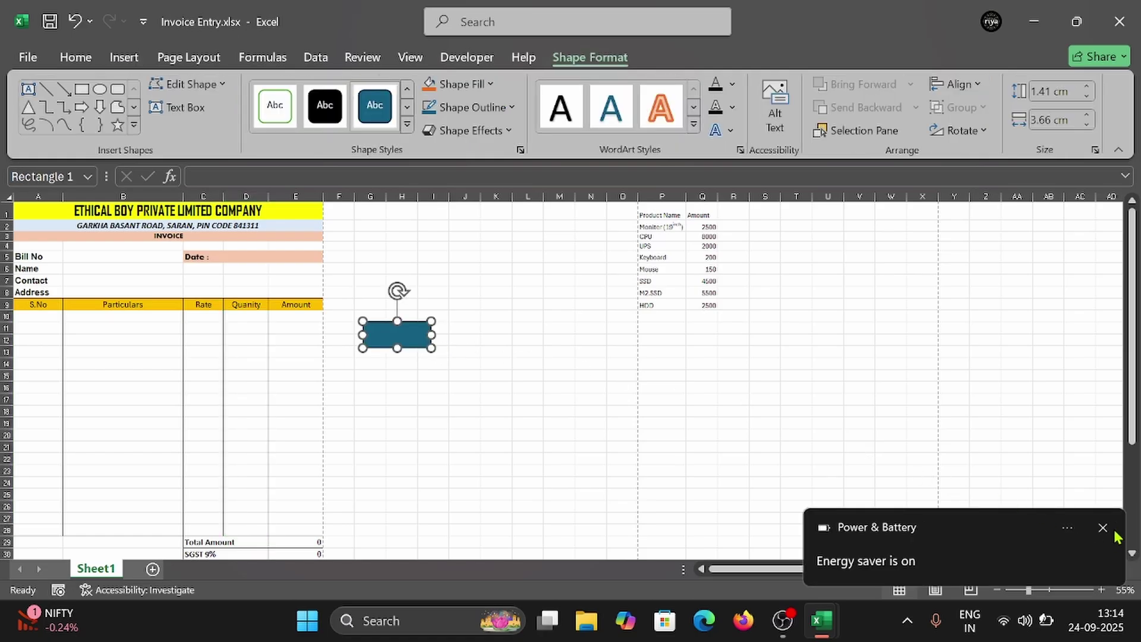
Step: Label the blue rectangle 'Clear' and enlarge the word to font size 20
left_click(389, 336)
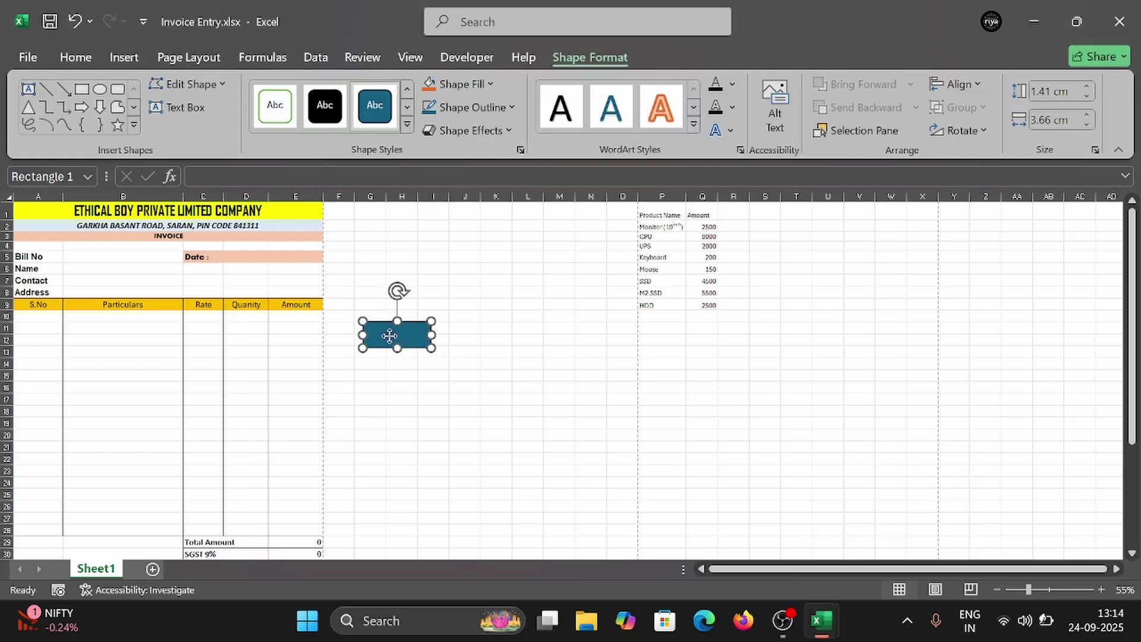
right_click(390, 337)
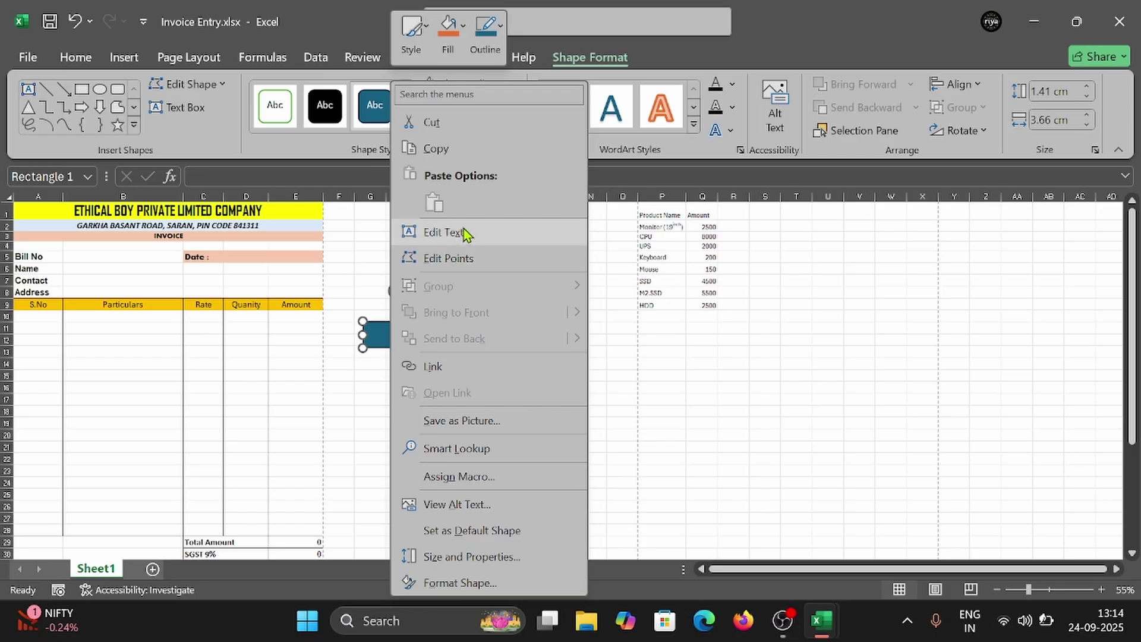
left_click(374, 283)
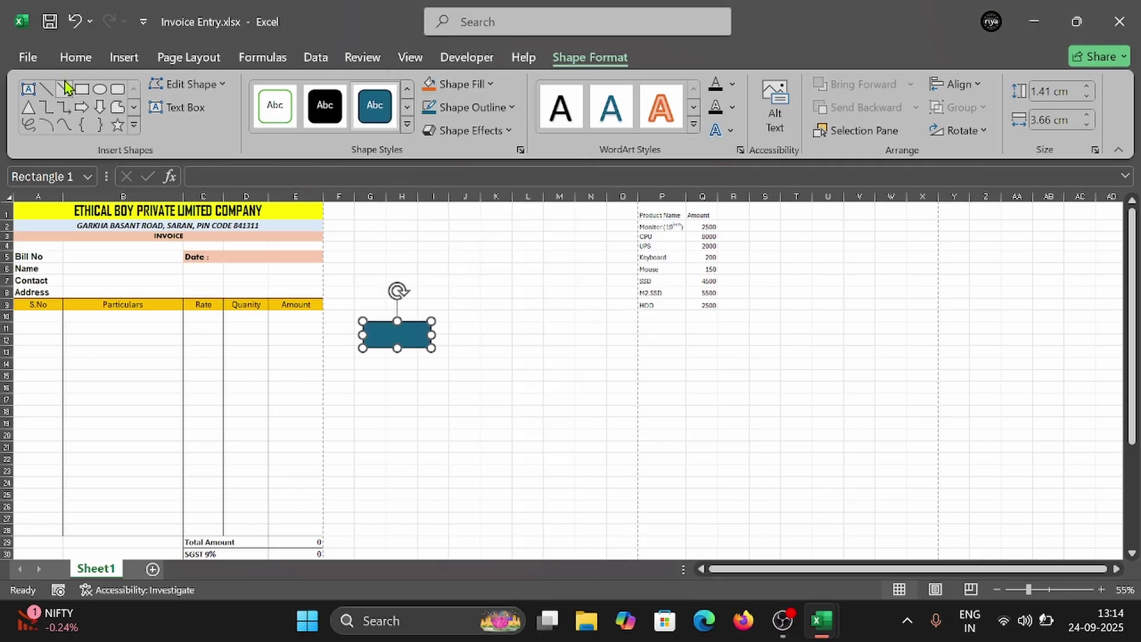
left_click(77, 57)
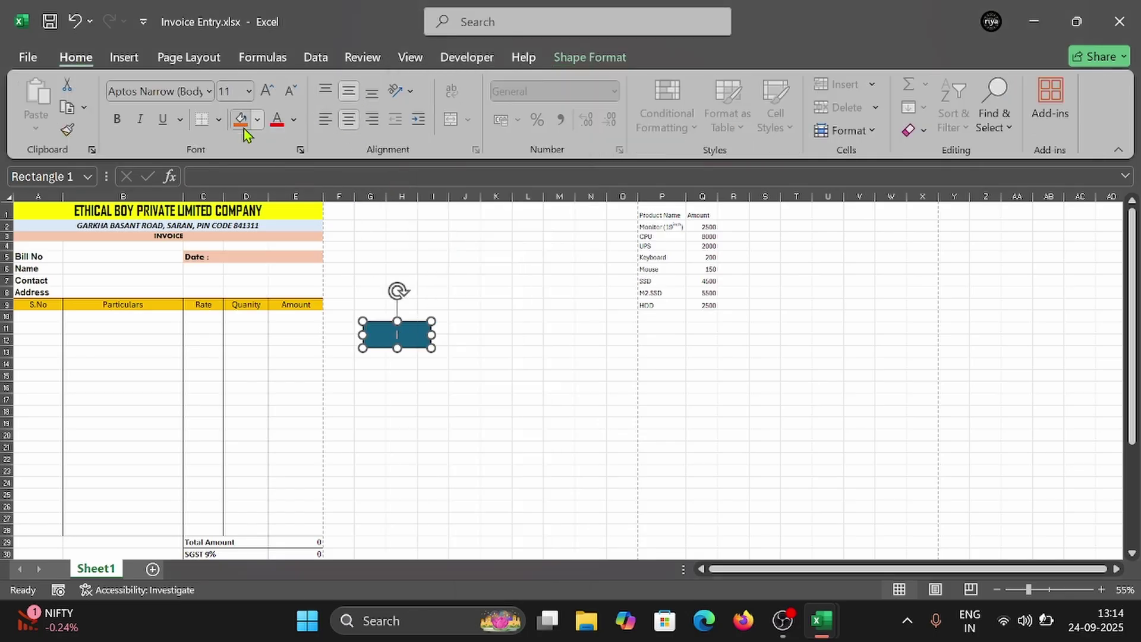
left_click(267, 91)
left_click(266, 91)
left_click(289, 91)
left_click(289, 91)
left_click(289, 91)
double_click(403, 336)
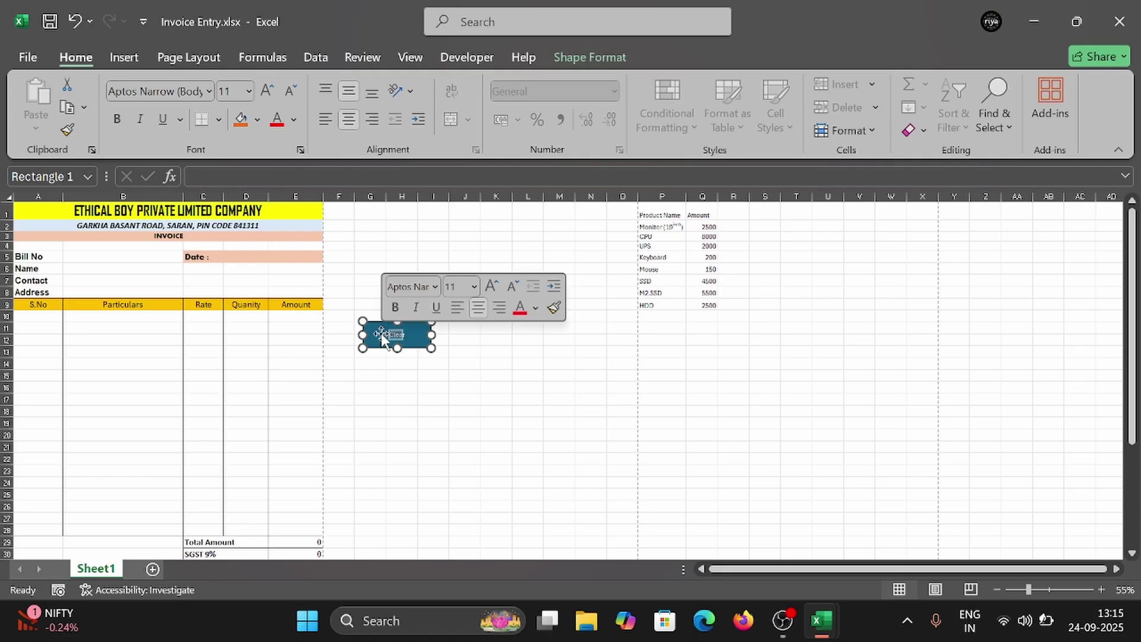
left_click(266, 94)
left_click(266, 94)
left_click(265, 93)
left_click(266, 94)
left_click(266, 94)
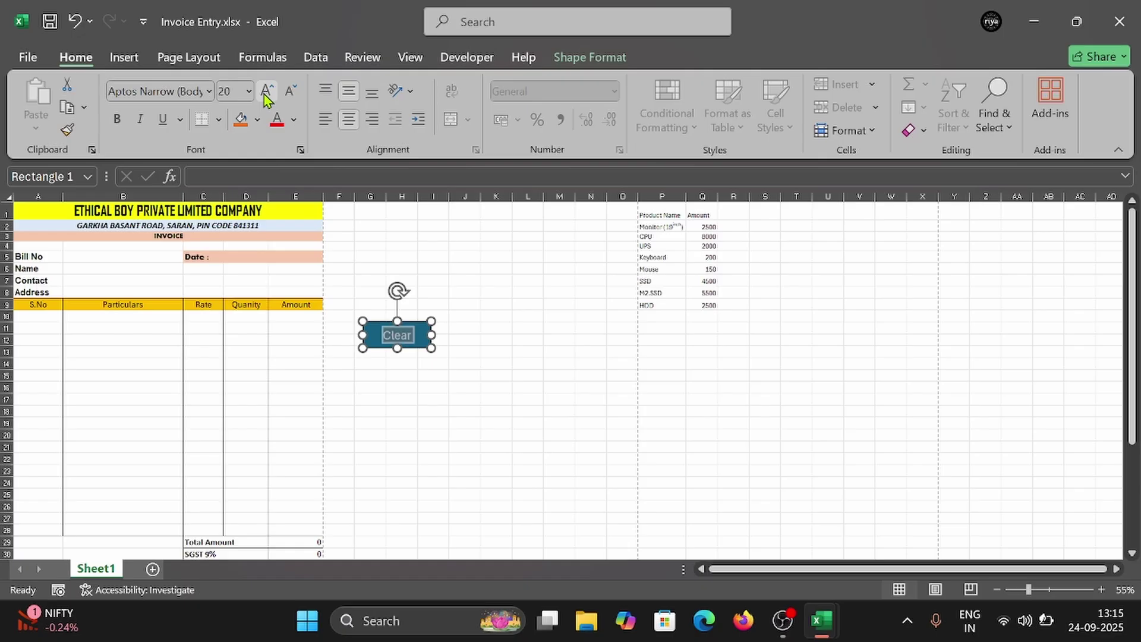
Step: Remove the rectangle's outline and check the finished Clear button
left_click(630, 58)
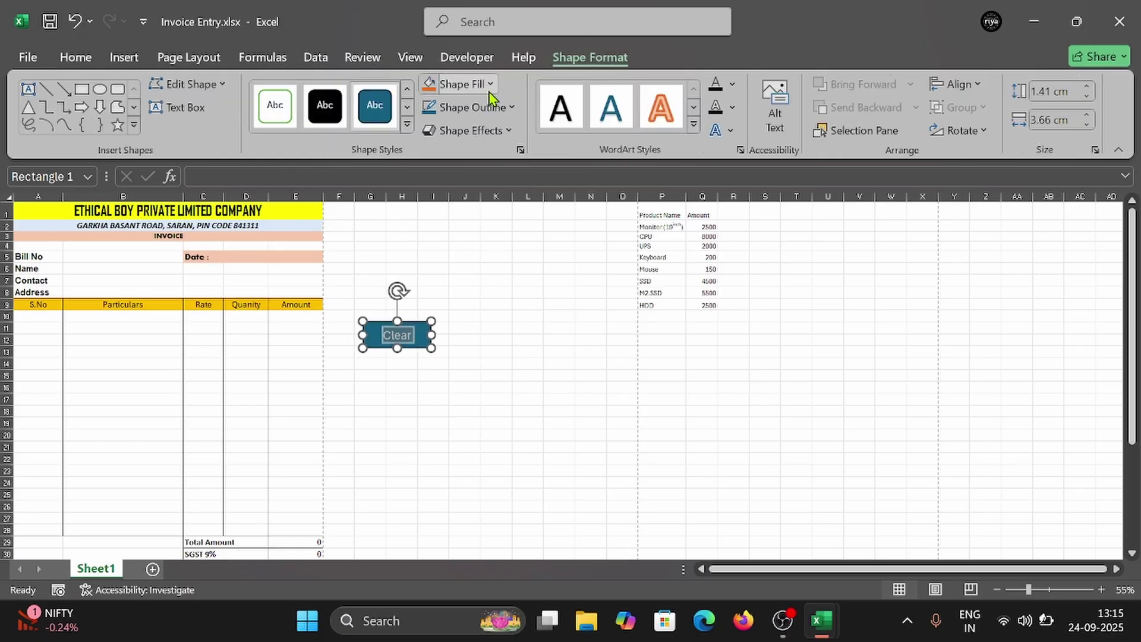
left_click(504, 108)
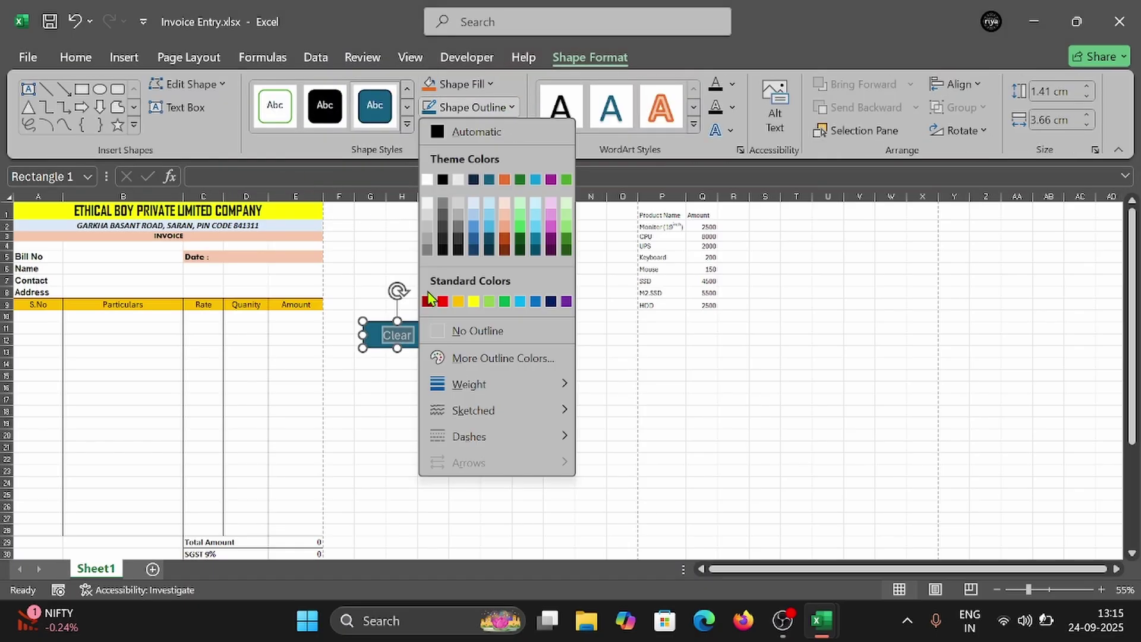
left_click(462, 334)
left_click(487, 351)
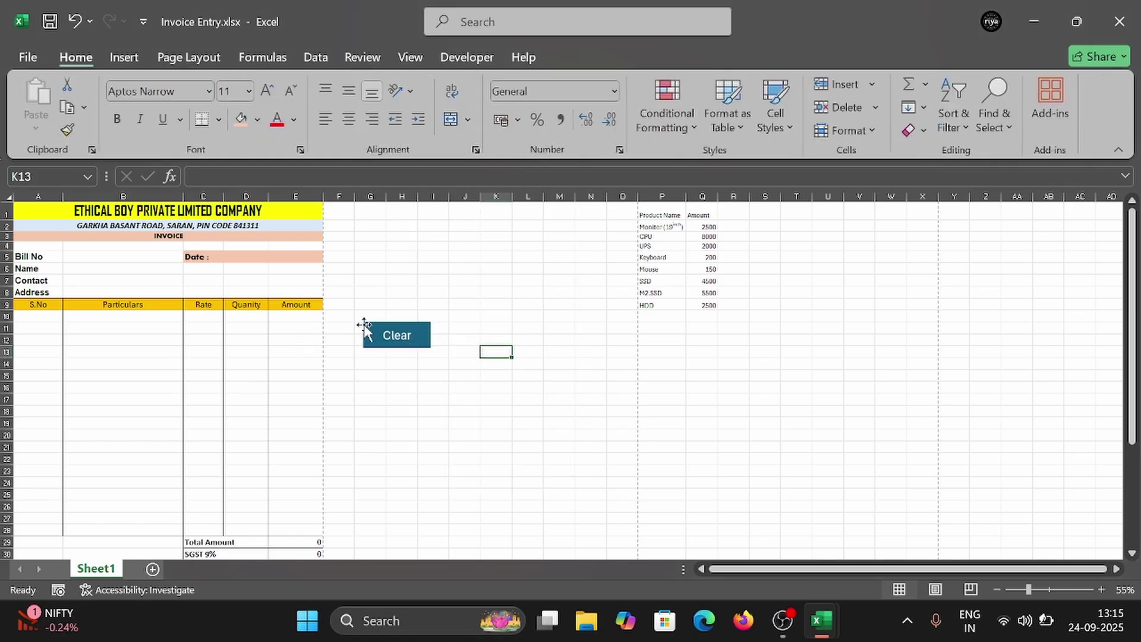
left_click(457, 281)
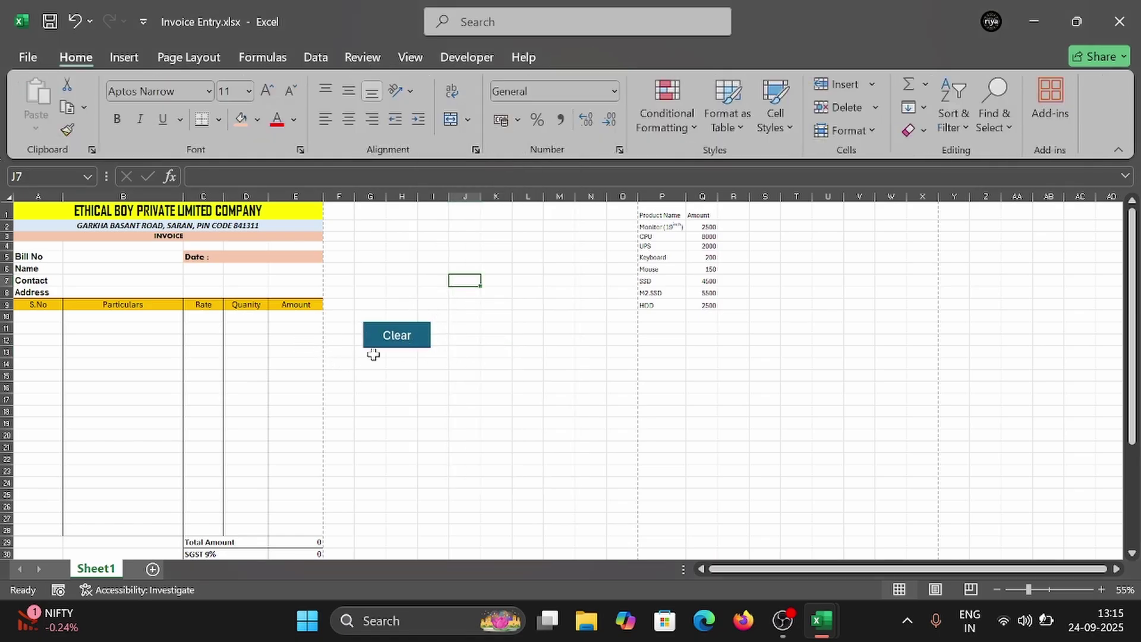
left_click(407, 336)
left_click(440, 387)
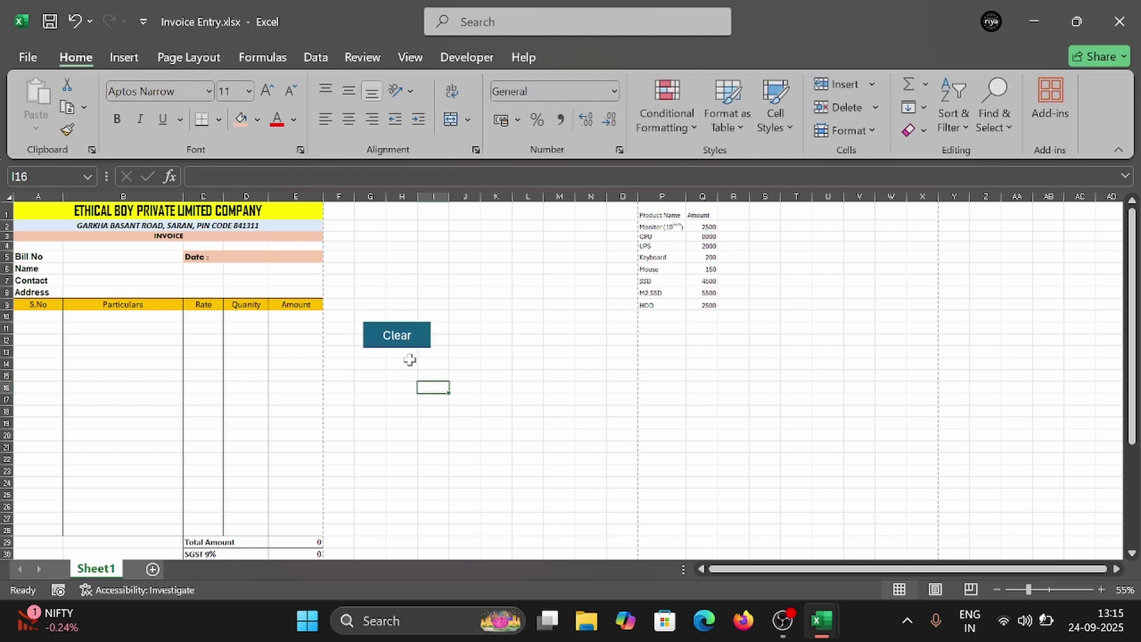
left_click(412, 343)
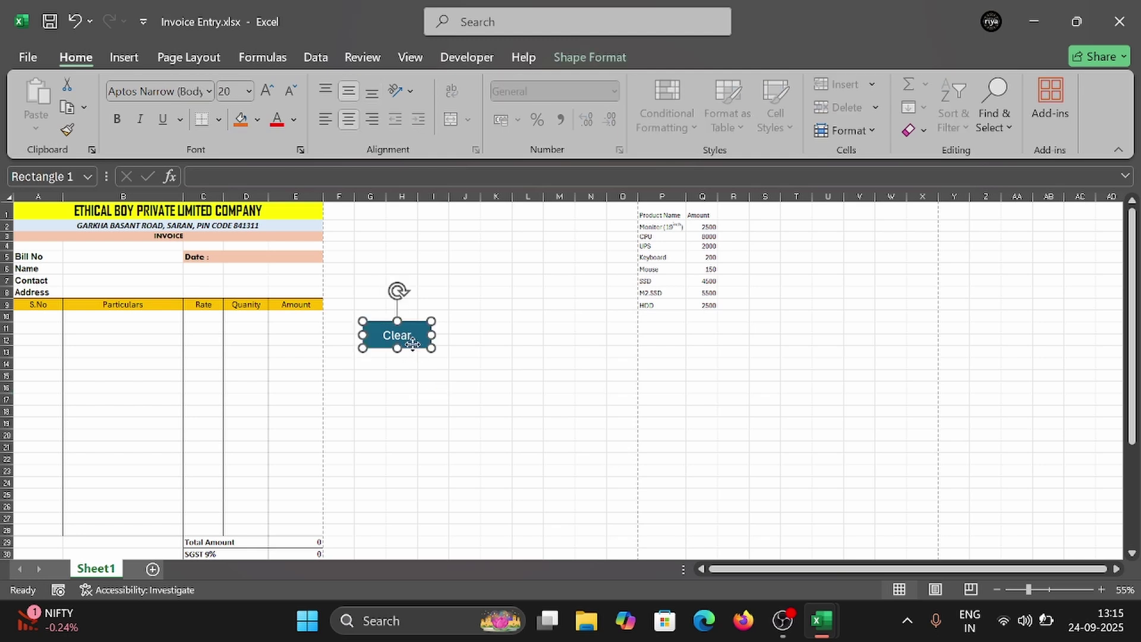
Step: Assign the Clear macro to the blue Clear button shape
right_click(412, 343)
left_click(498, 478)
left_click(357, 327)
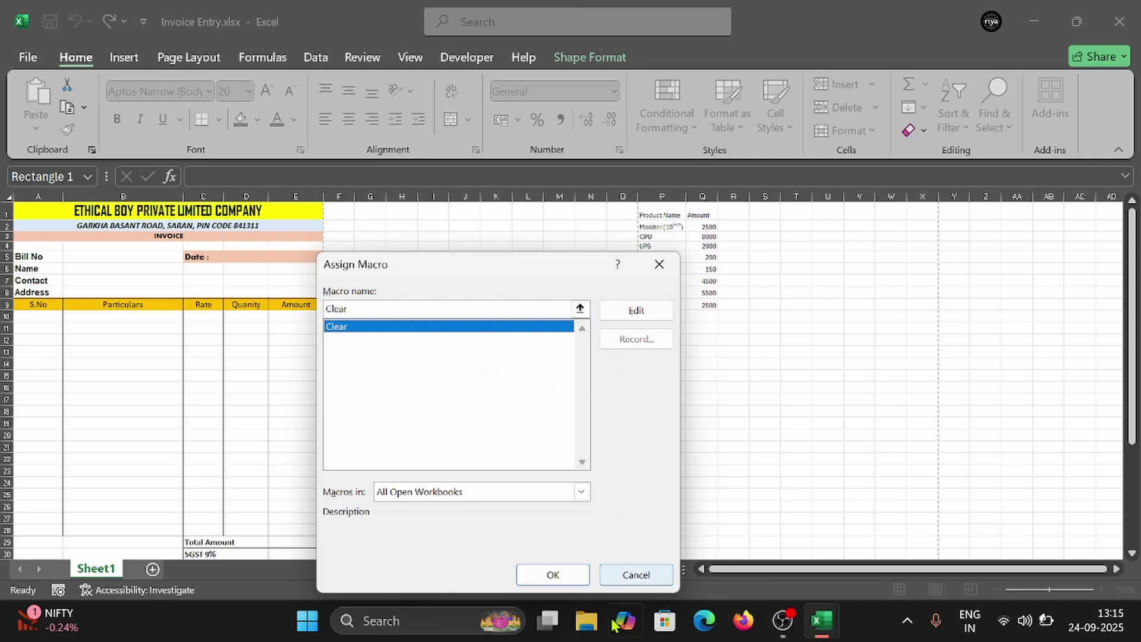
left_click(552, 574)
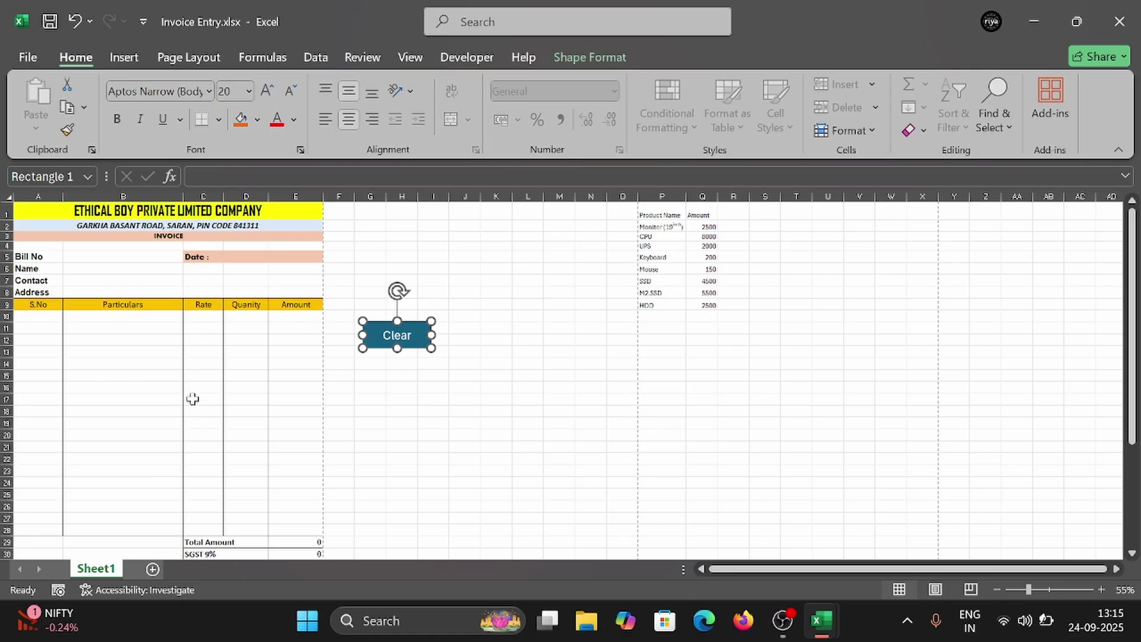
scroll(222, 387, "down", 1)
scroll(222, 387, "up", 1)
Step: Enter bill number 5 and invoice date 6
left_click(101, 256)
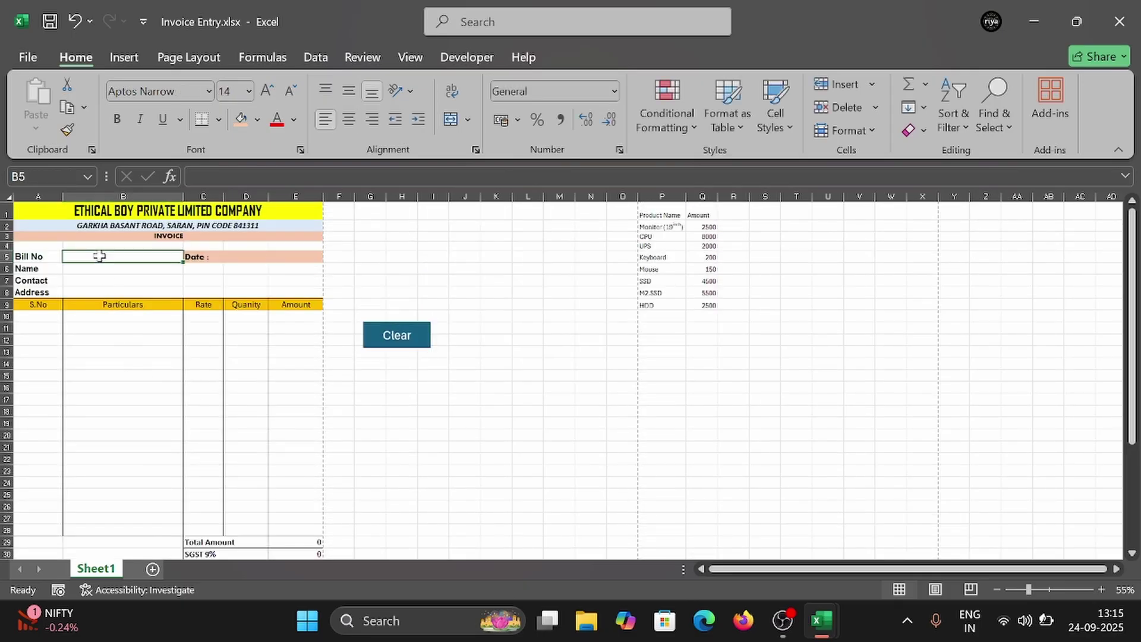
type("5753868")
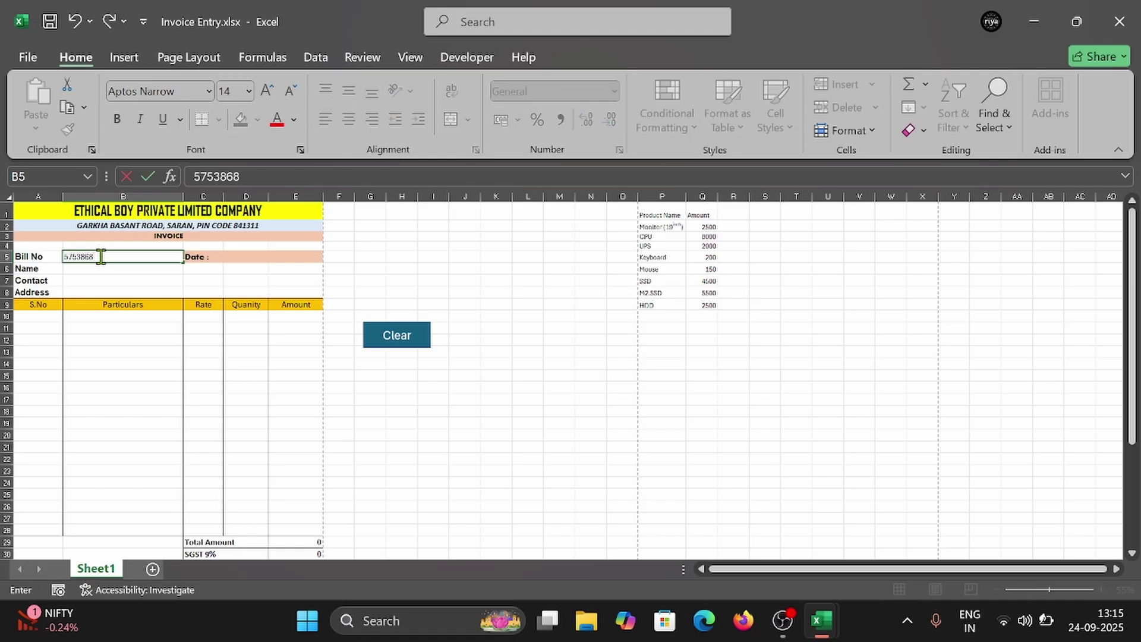
key("Tab")
key("Tab")
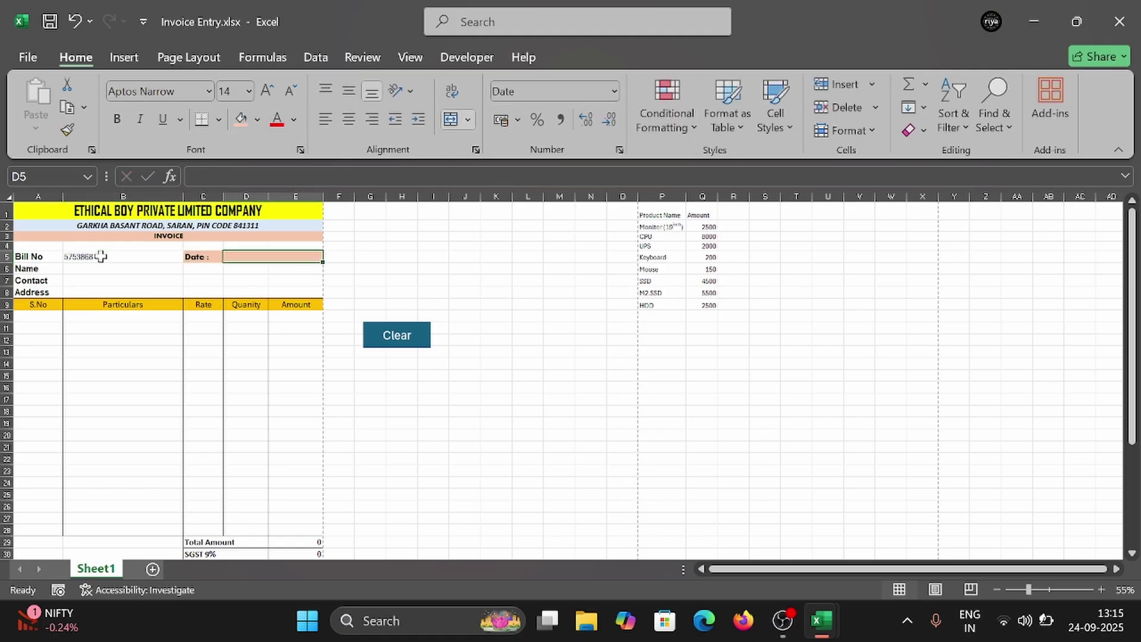
type("6/10/2025")
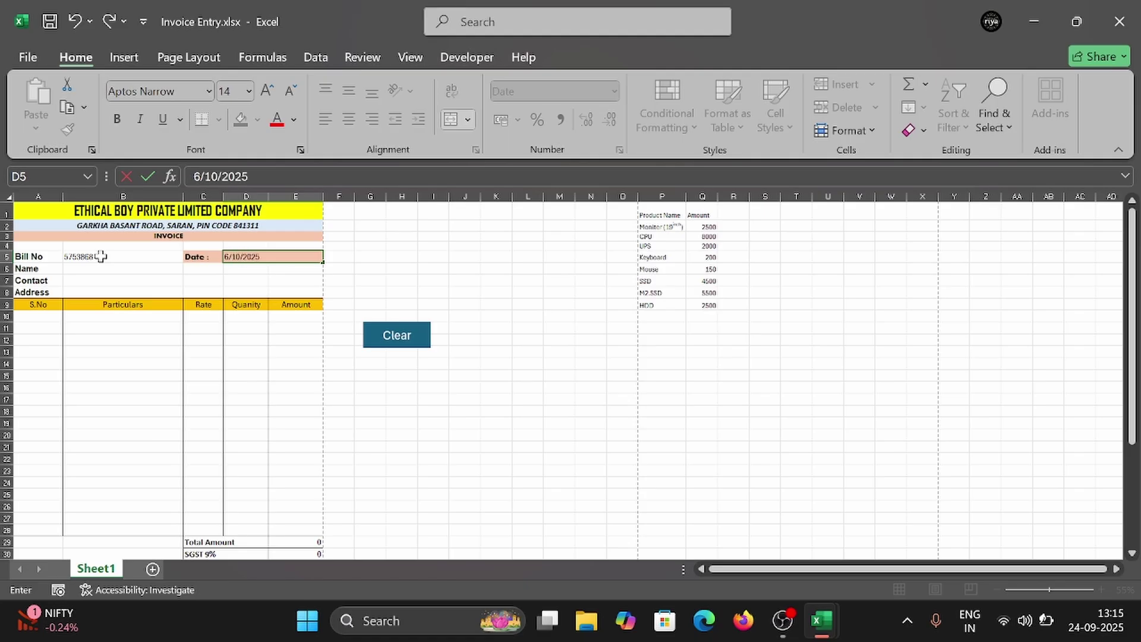
key("Return")
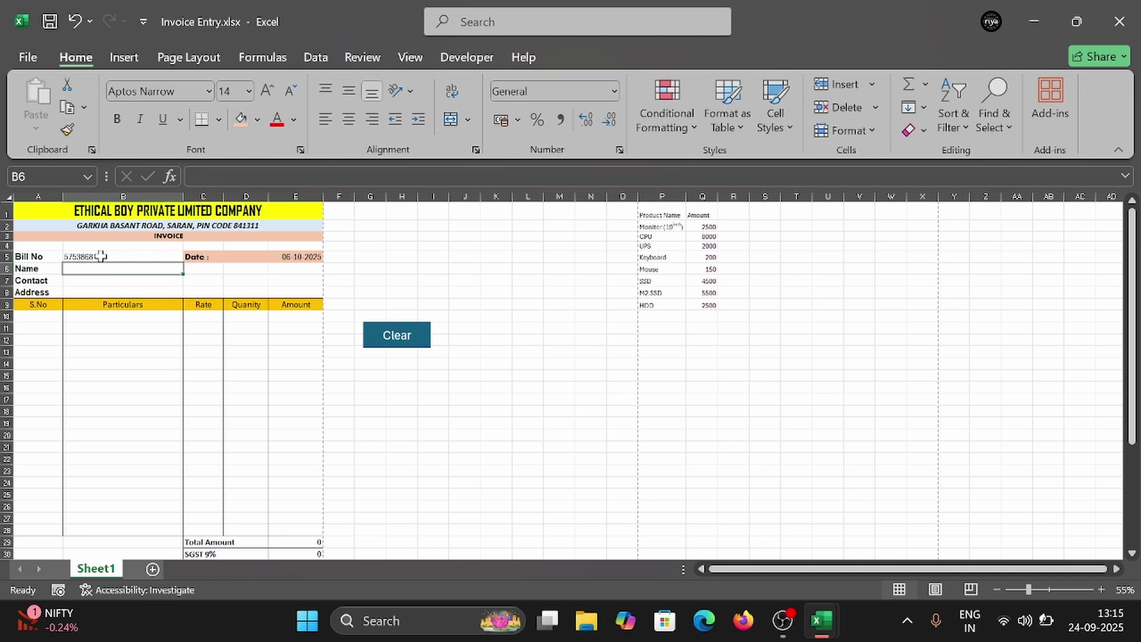
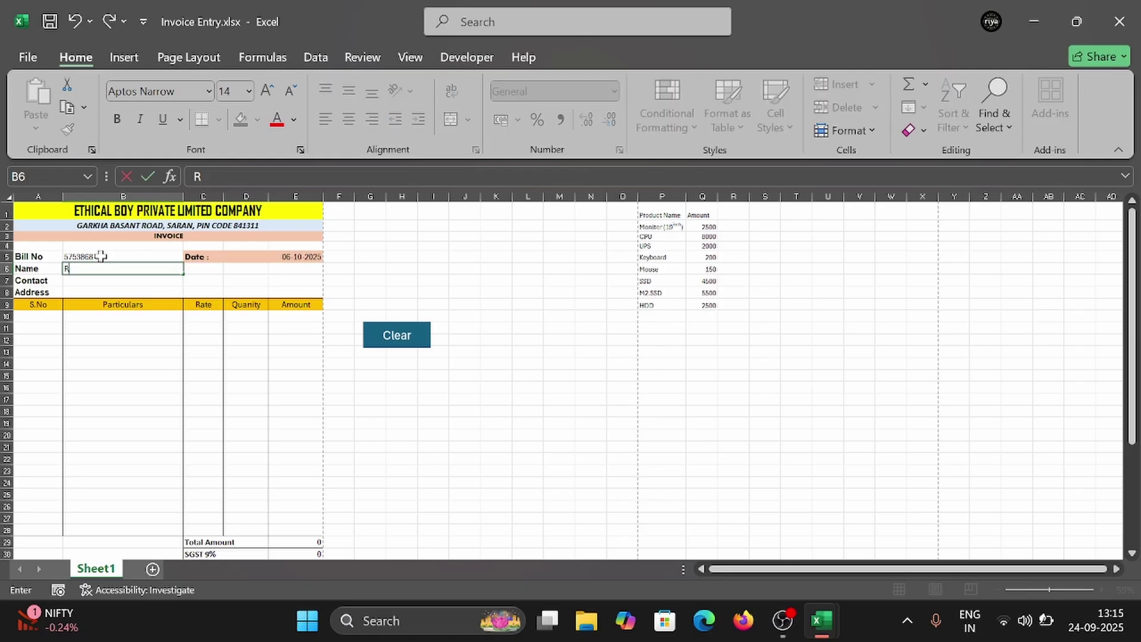
Step: Enter the customer's name and contact number, then begin typing the address in B8
key("Return")
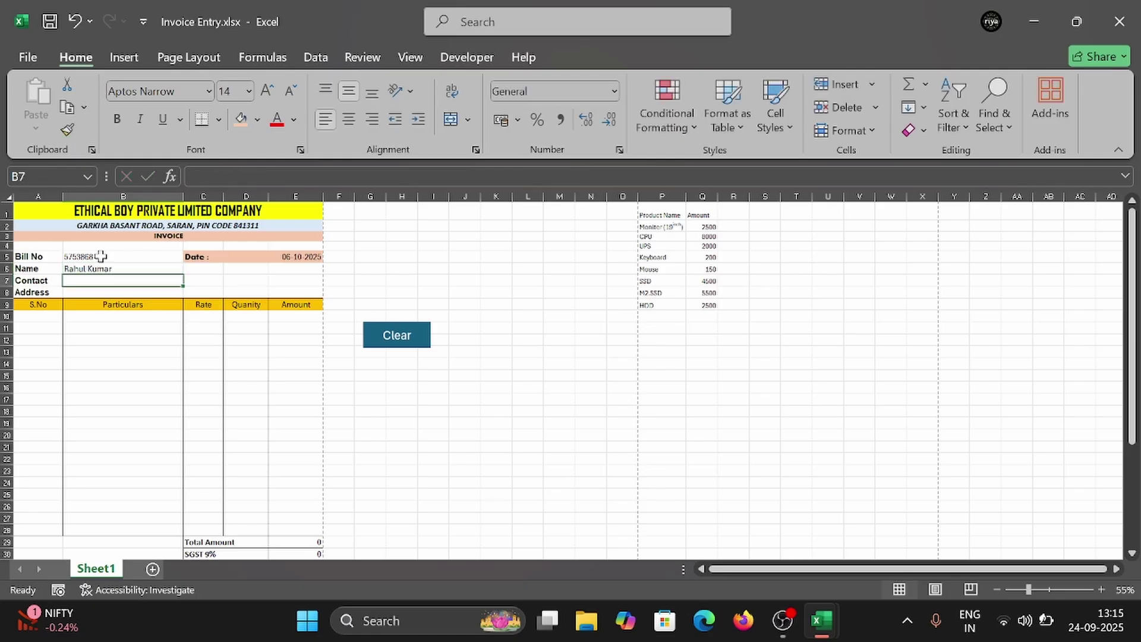
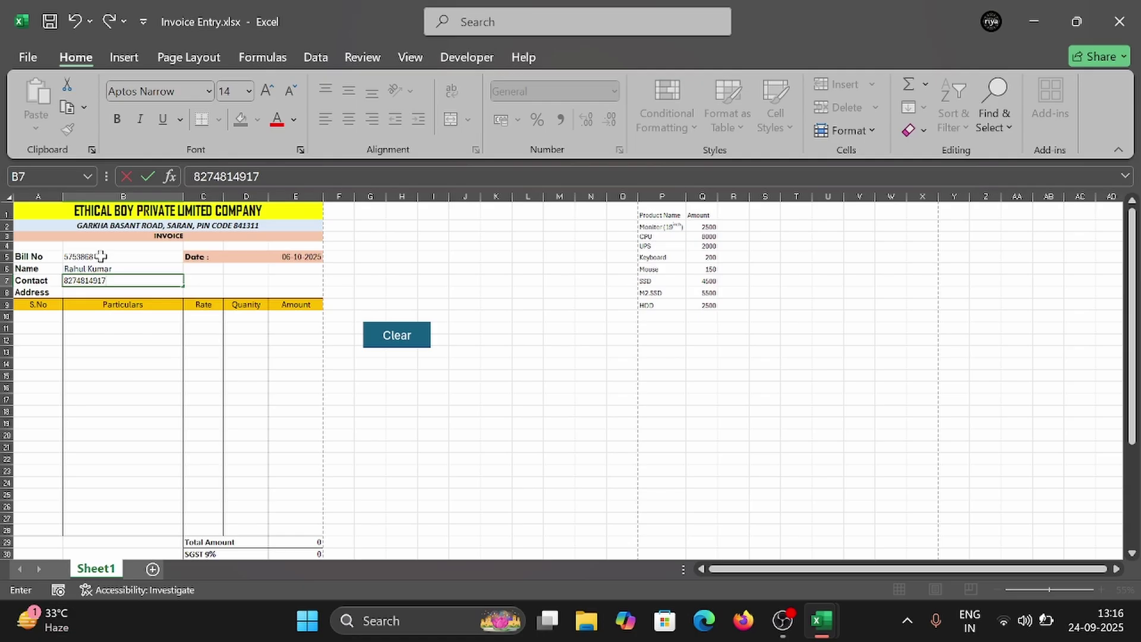
key("Return")
type("Garkha")
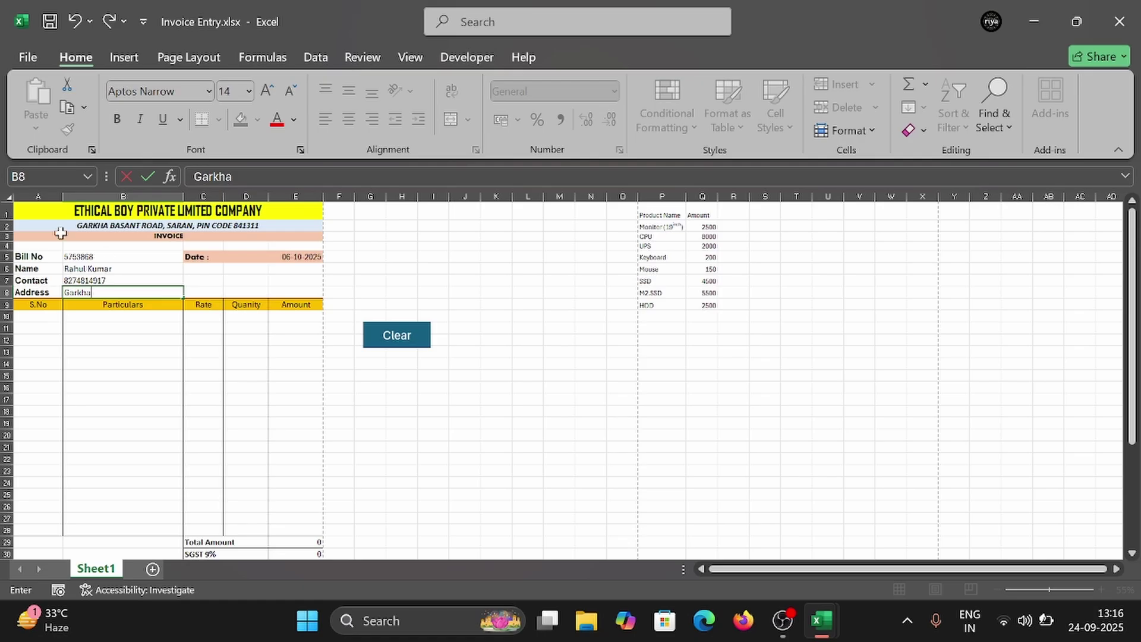
Step: Add item 1 Moniter (19inch) and item 2 CPU, each with quantity 1
left_click(34, 316)
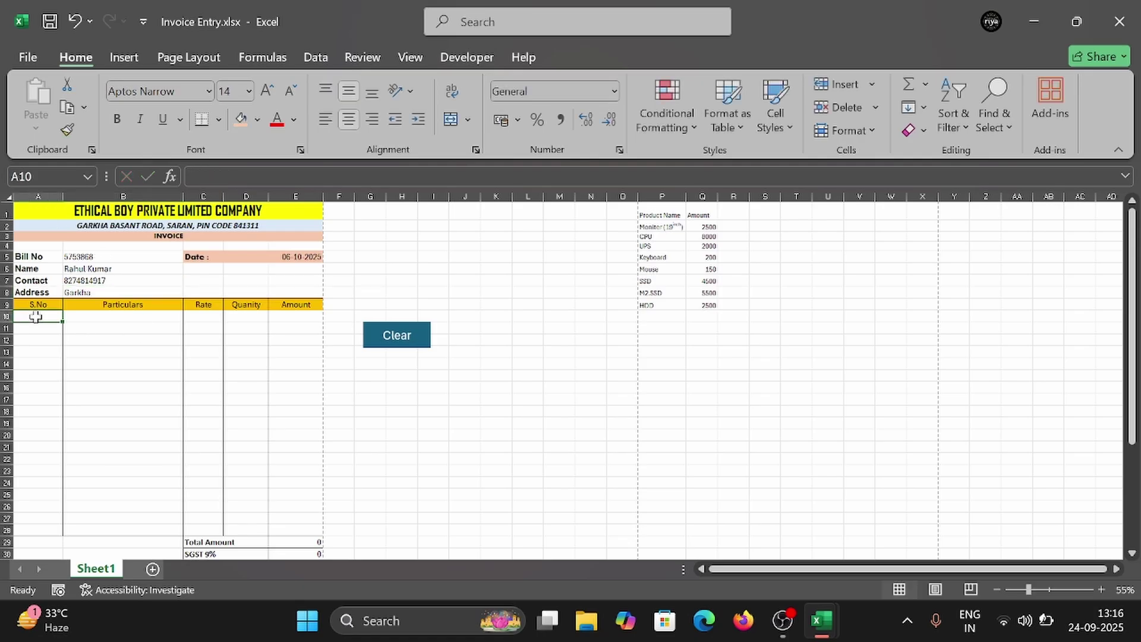
type("1")
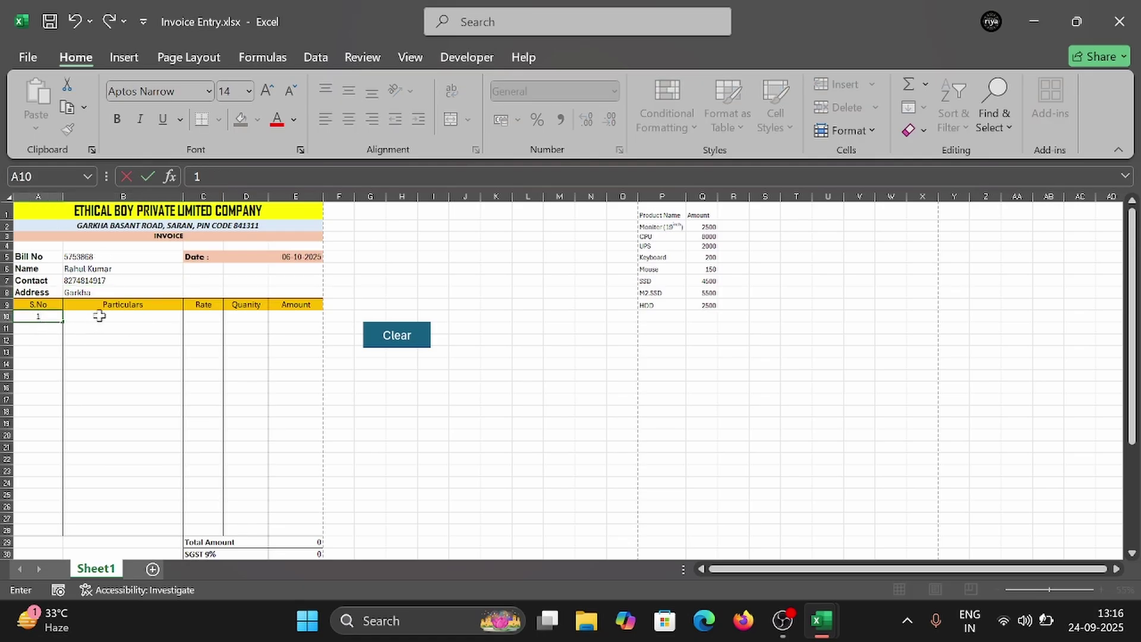
left_click(98, 315)
left_click(188, 318)
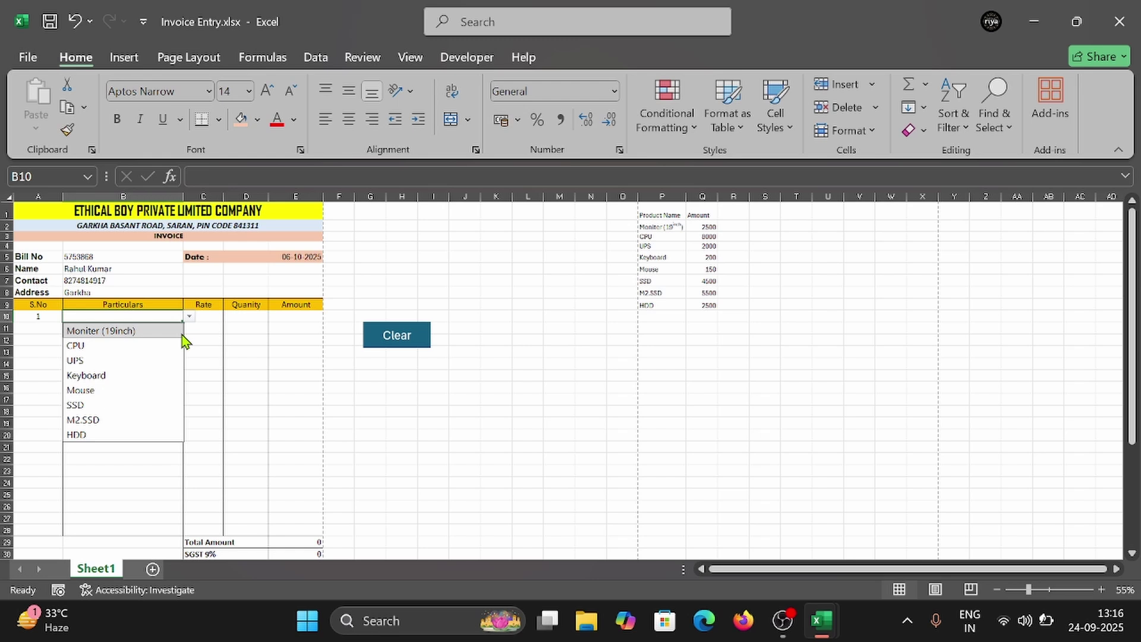
left_click(106, 336)
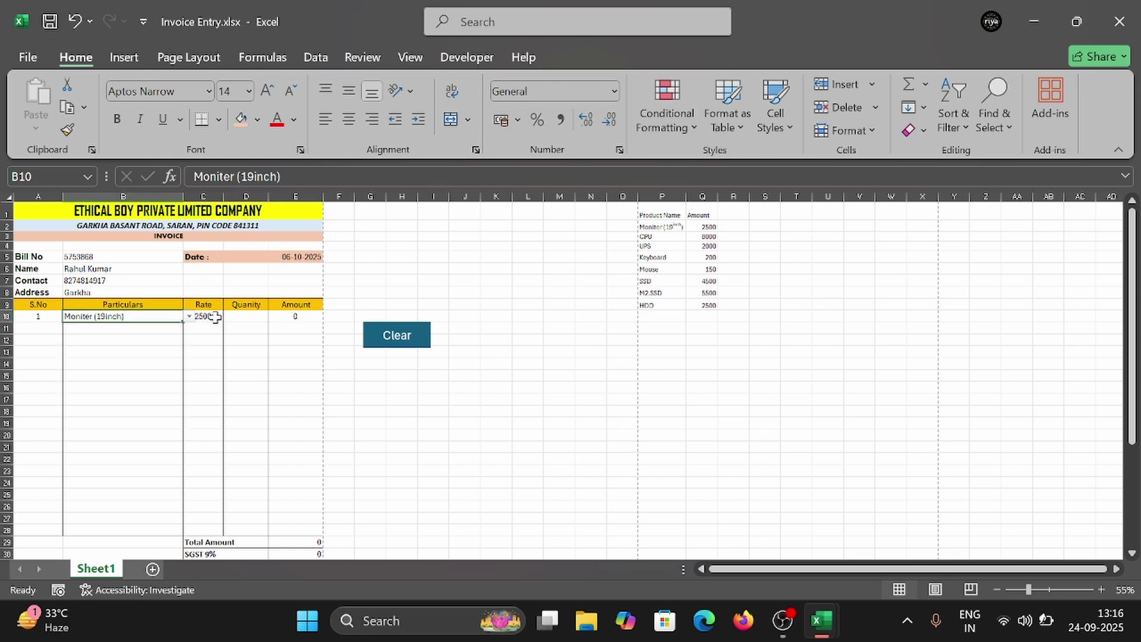
left_click(253, 318)
type("1")
left_click(122, 332)
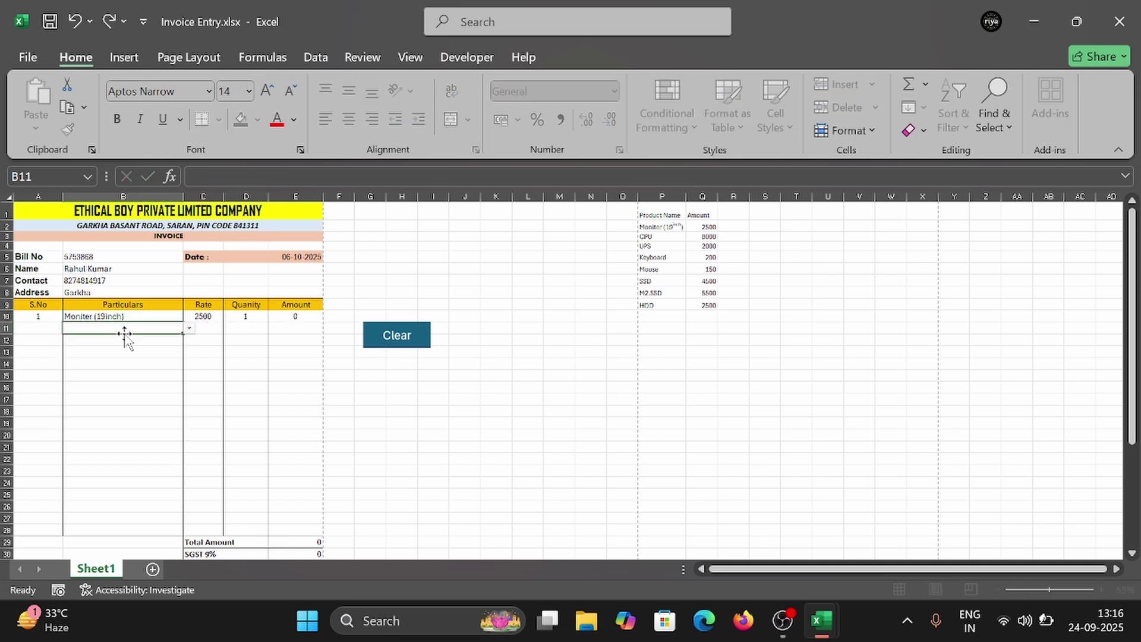
left_click(43, 331)
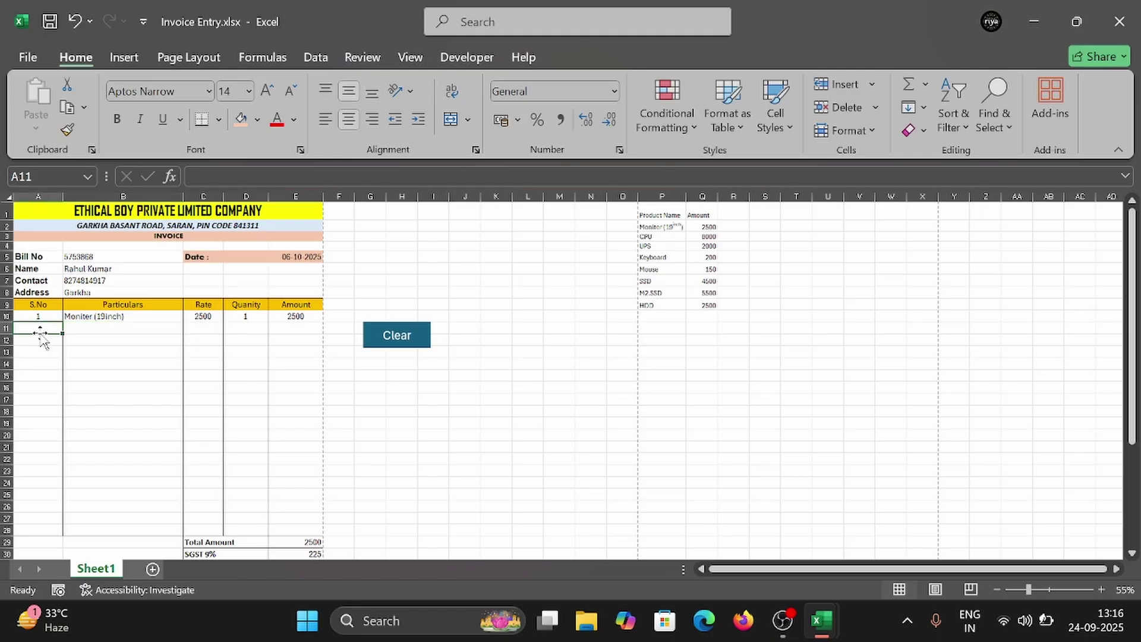
type("2")
left_click(93, 328)
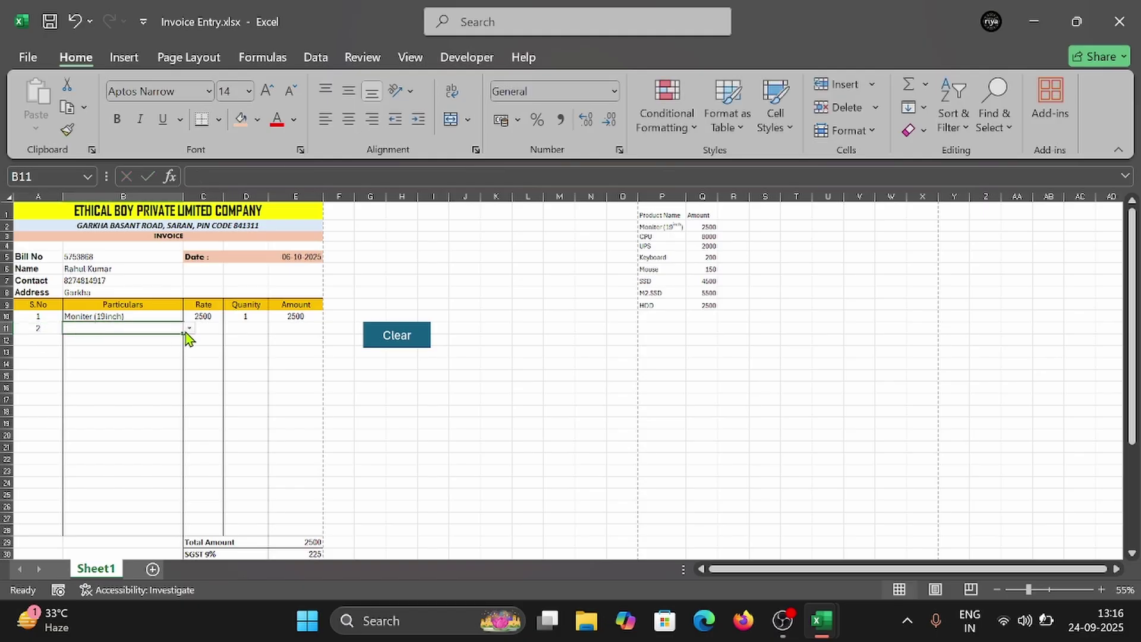
left_click(189, 329)
left_click(126, 360)
left_click(236, 333)
type("1")
left_click(37, 344)
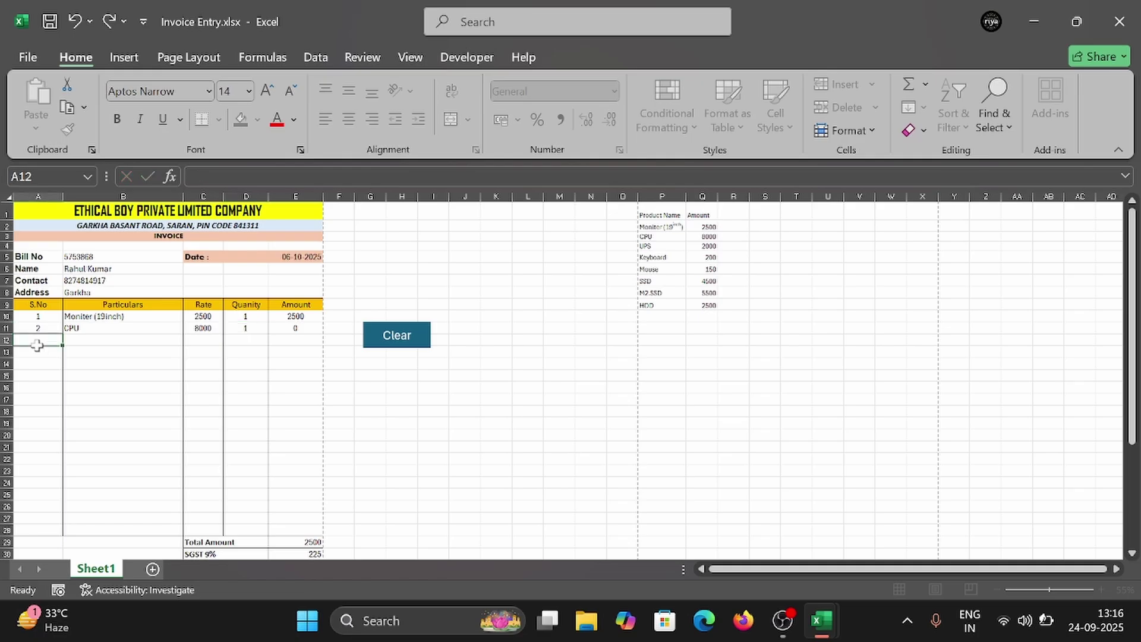
Step: Add item 3 Keyboard and item 4 Mouse, each with quantity 1
scroll(291, 437, "down", 1)
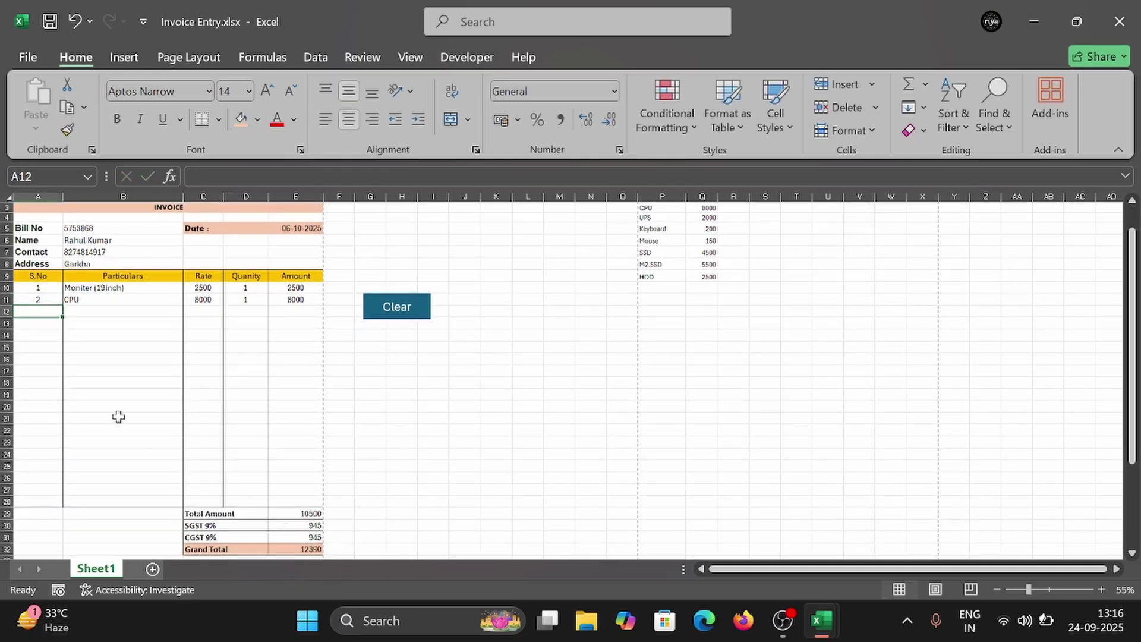
type("3")
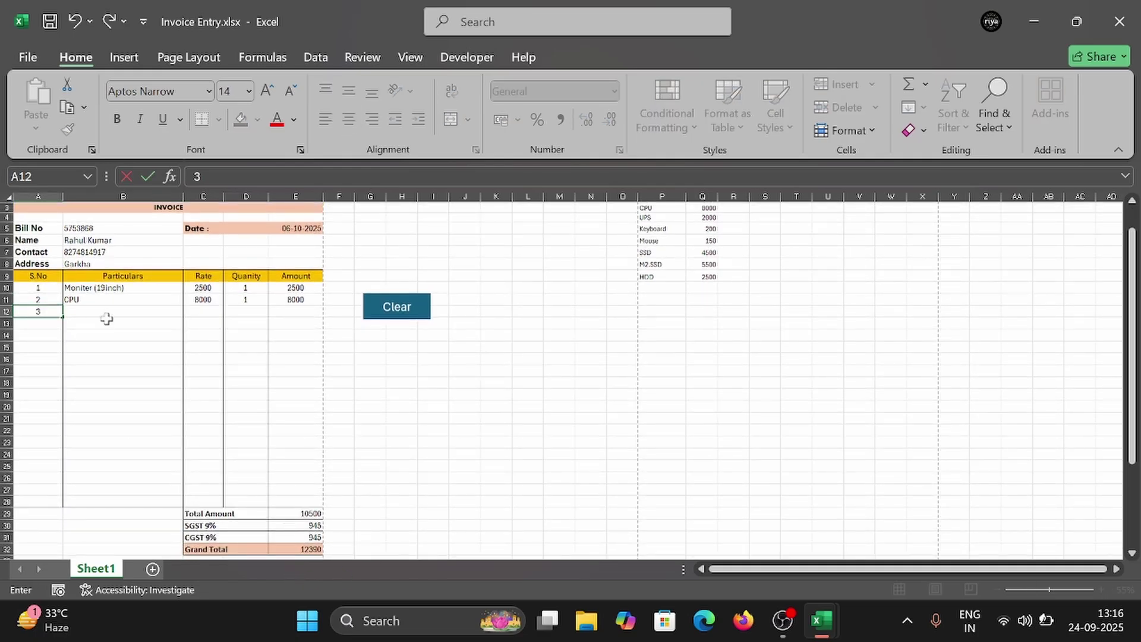
left_click(107, 313)
left_click(189, 312)
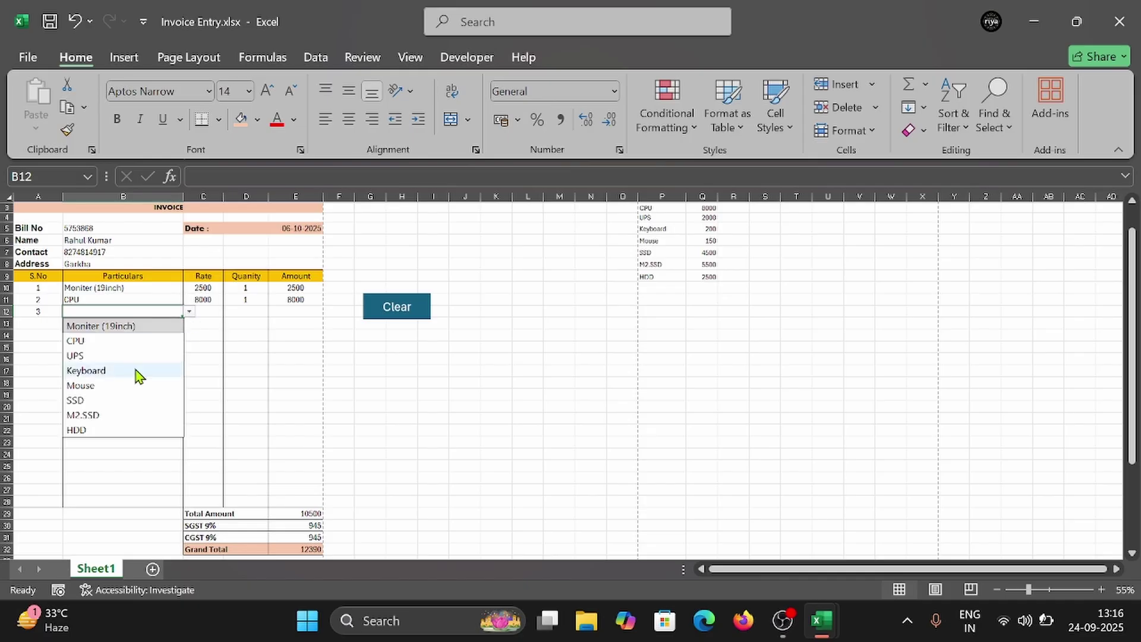
left_click(95, 372)
left_click(248, 315)
type("1")
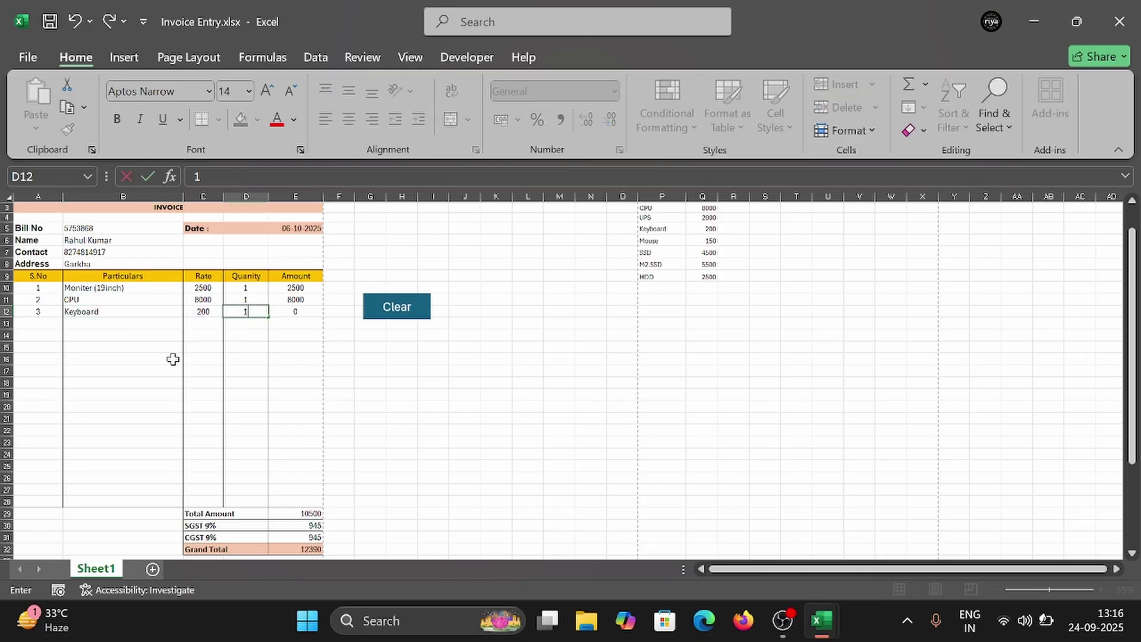
left_click(38, 322)
type("4")
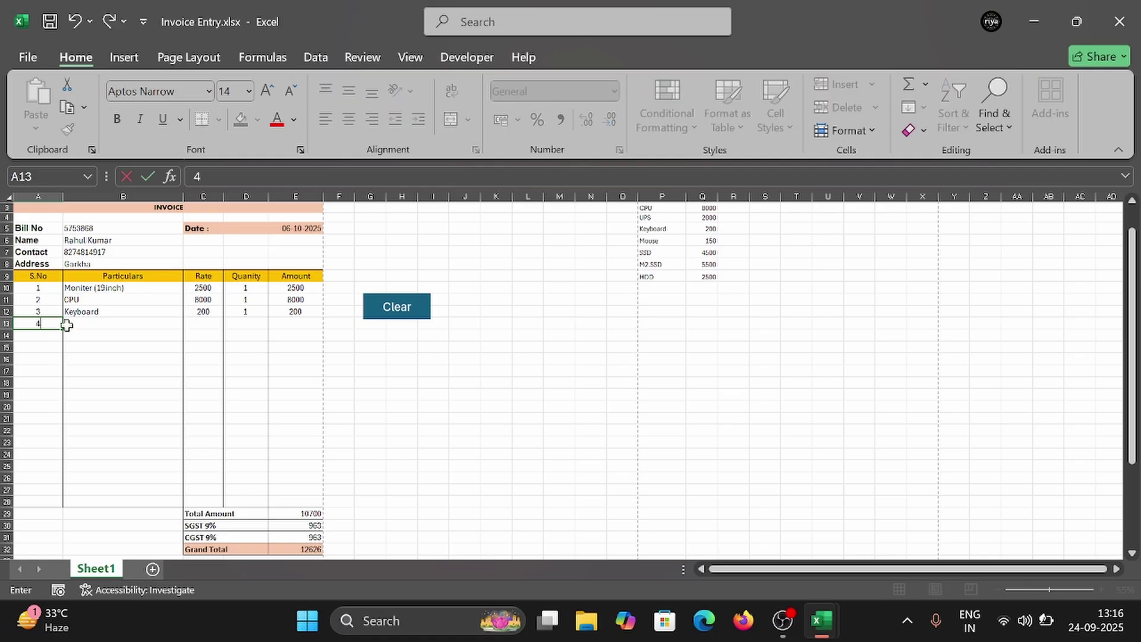
left_click(114, 326)
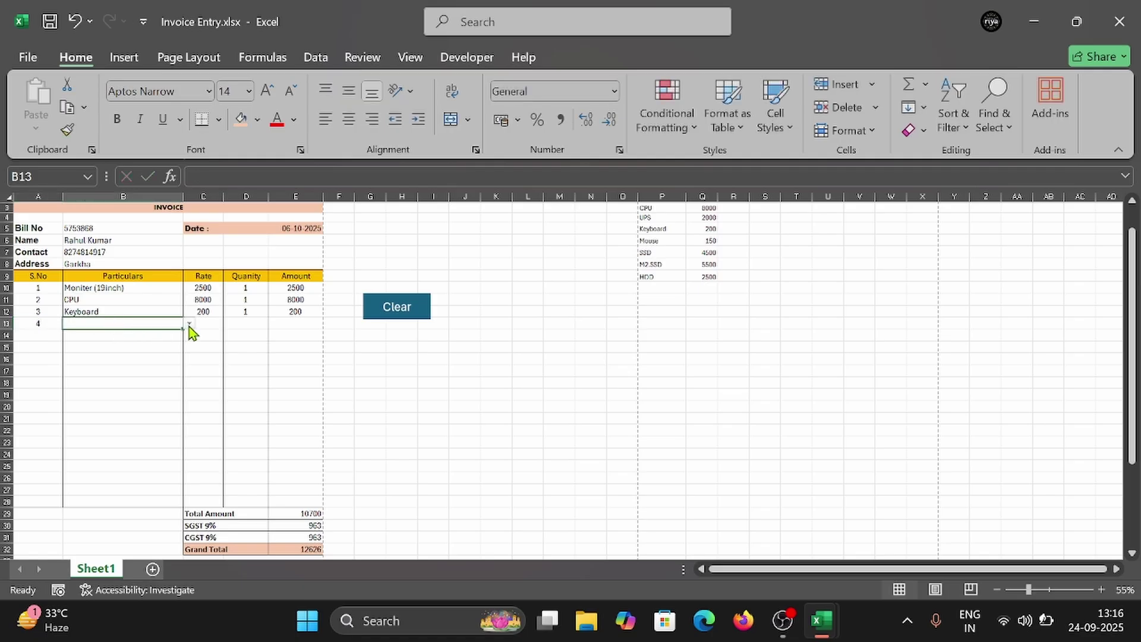
left_click(189, 324)
left_click(110, 395)
left_click(255, 327)
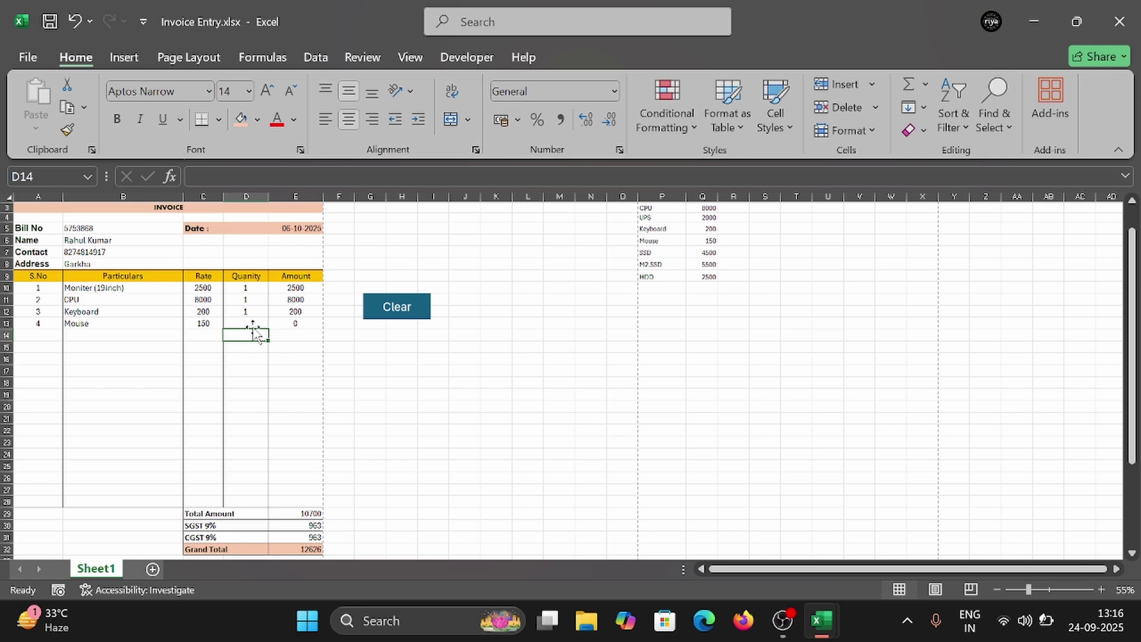
type("1")
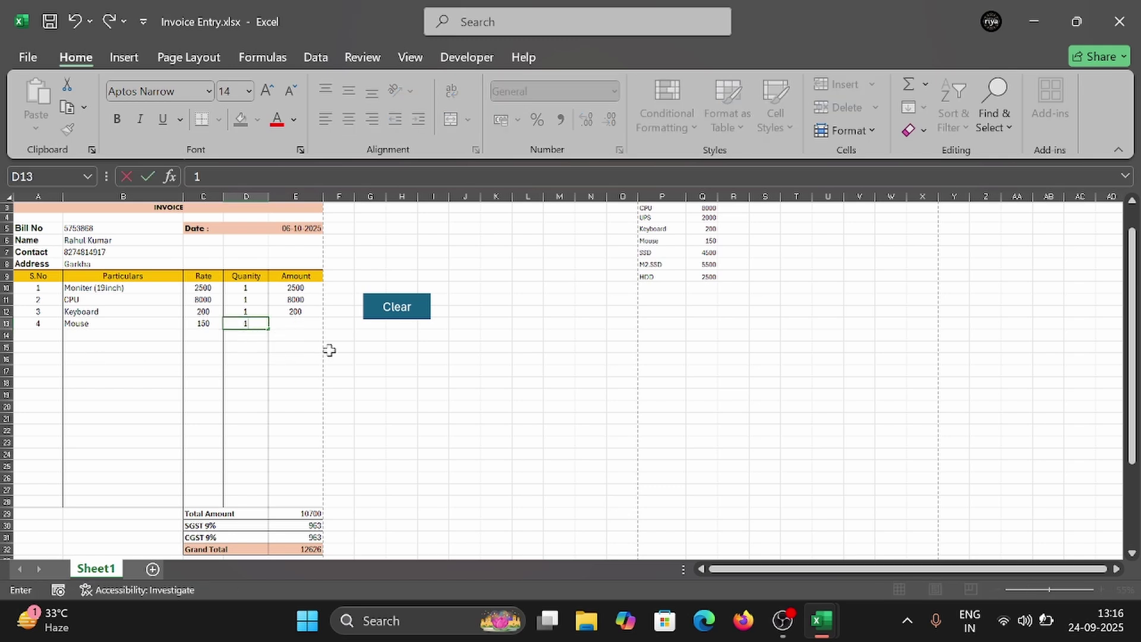
left_click(290, 356)
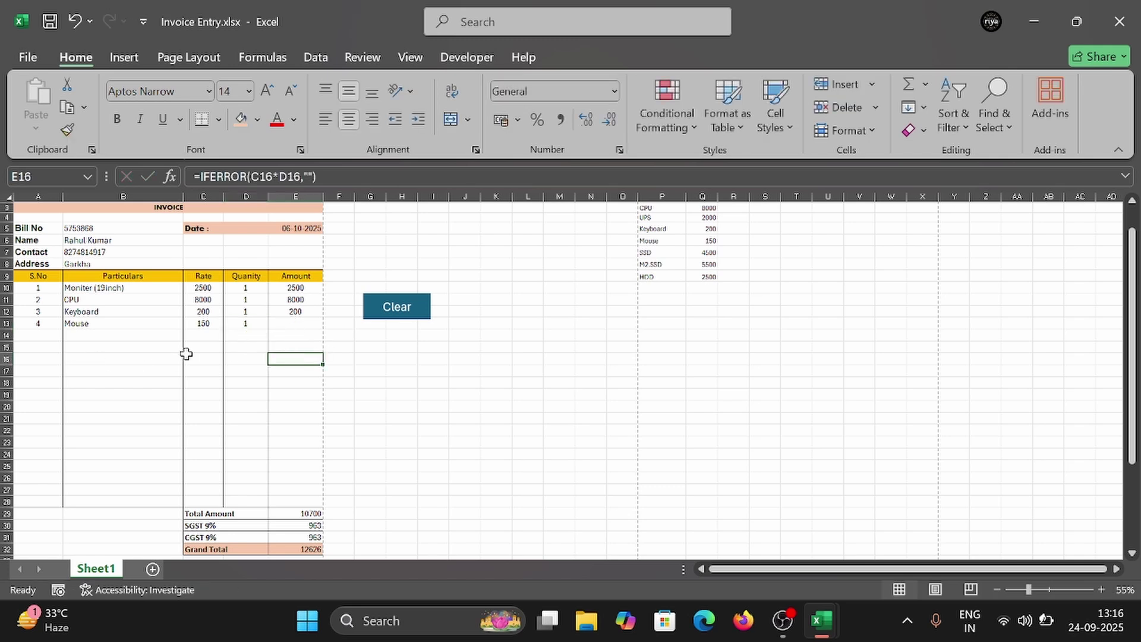
Step: Repair the Mouse Amount formula in E13 by replacing the #REF! reference with D13
left_click(248, 327)
left_click(286, 322)
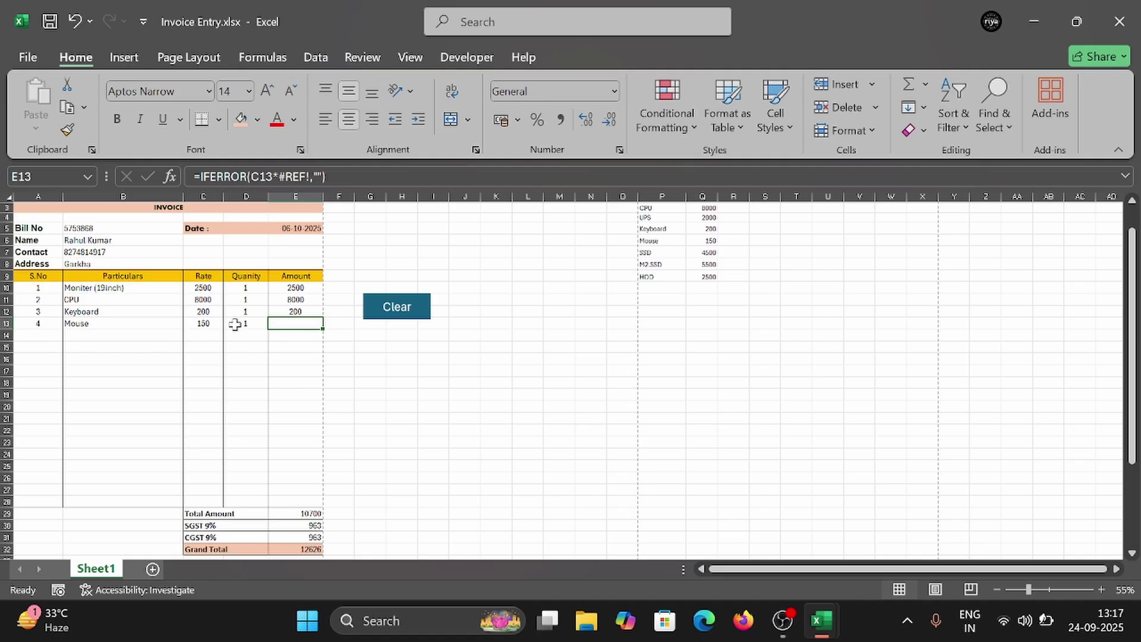
key("ctrl+z")
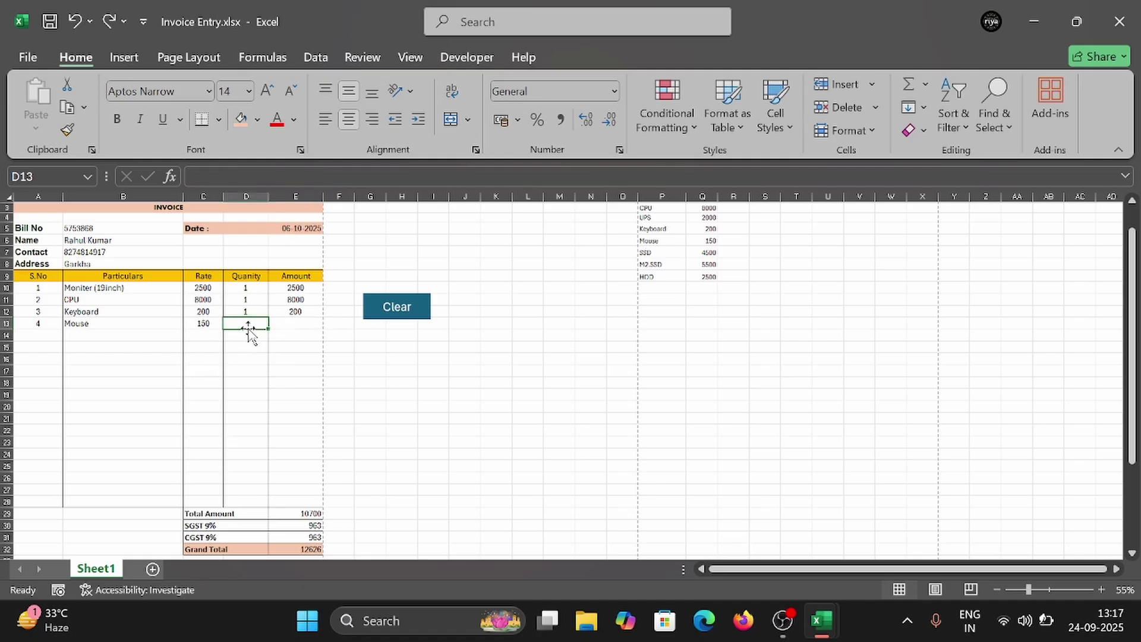
type("1")
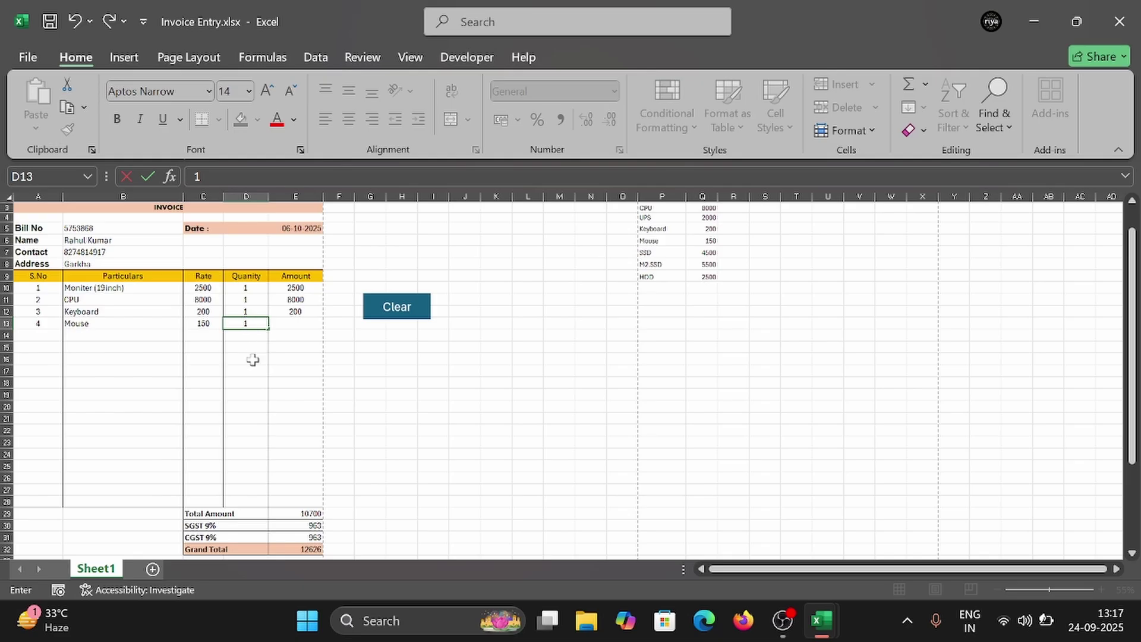
left_click(251, 361)
left_click(253, 324)
left_click(296, 325)
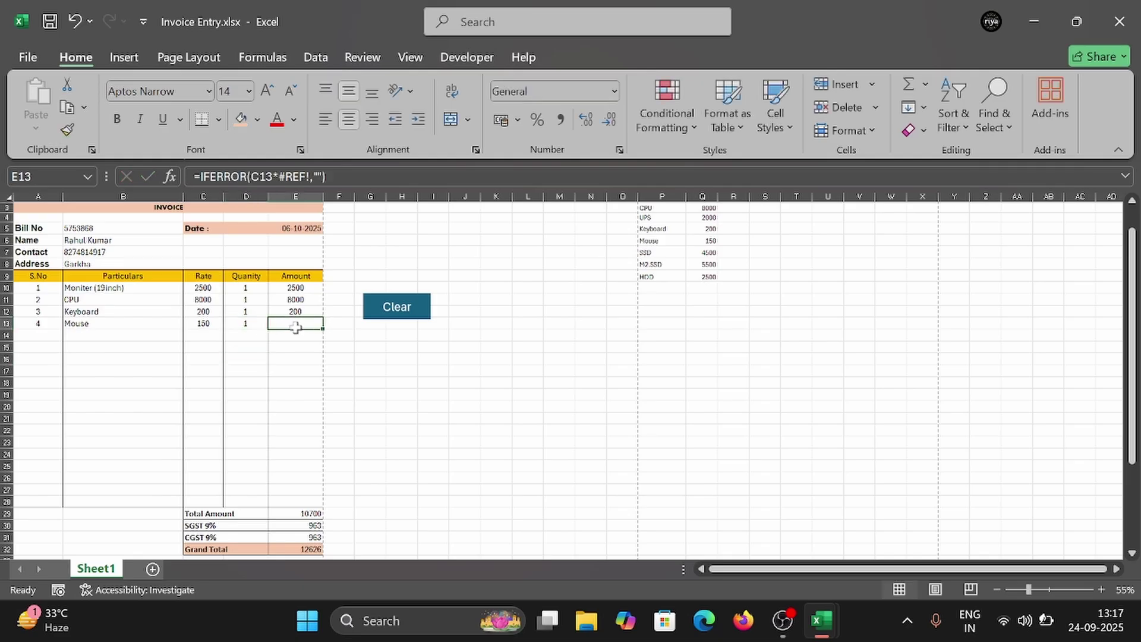
left_click(299, 179)
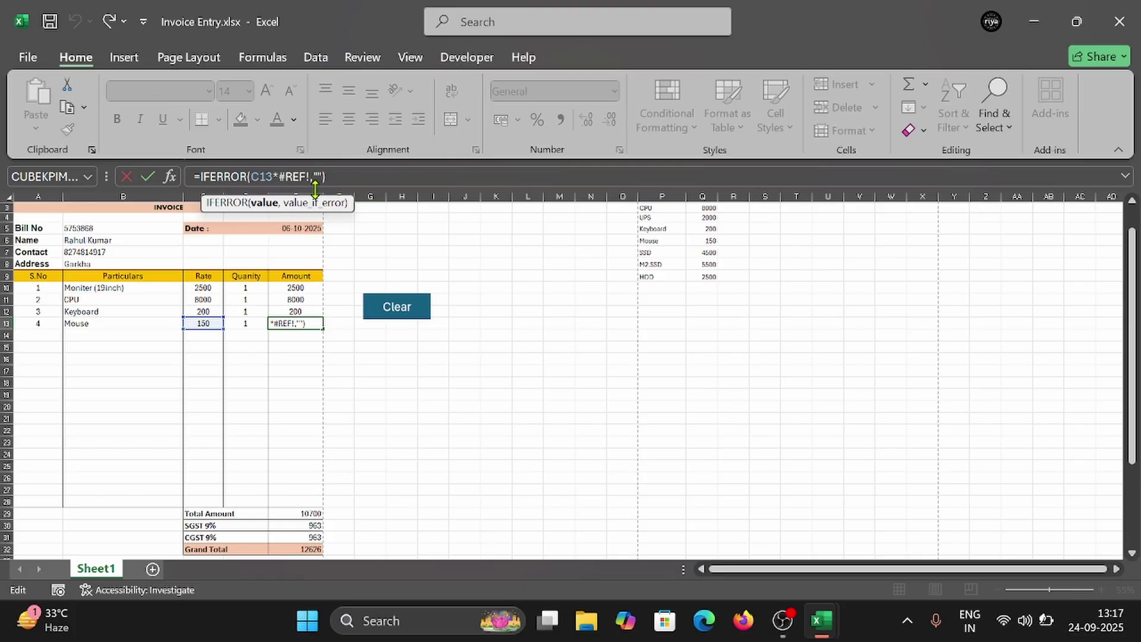
key("BackSpace")
key("BackSpace")
key("BackSpace")
key("BackSpace")
key("BackSpace")
left_click(244, 324)
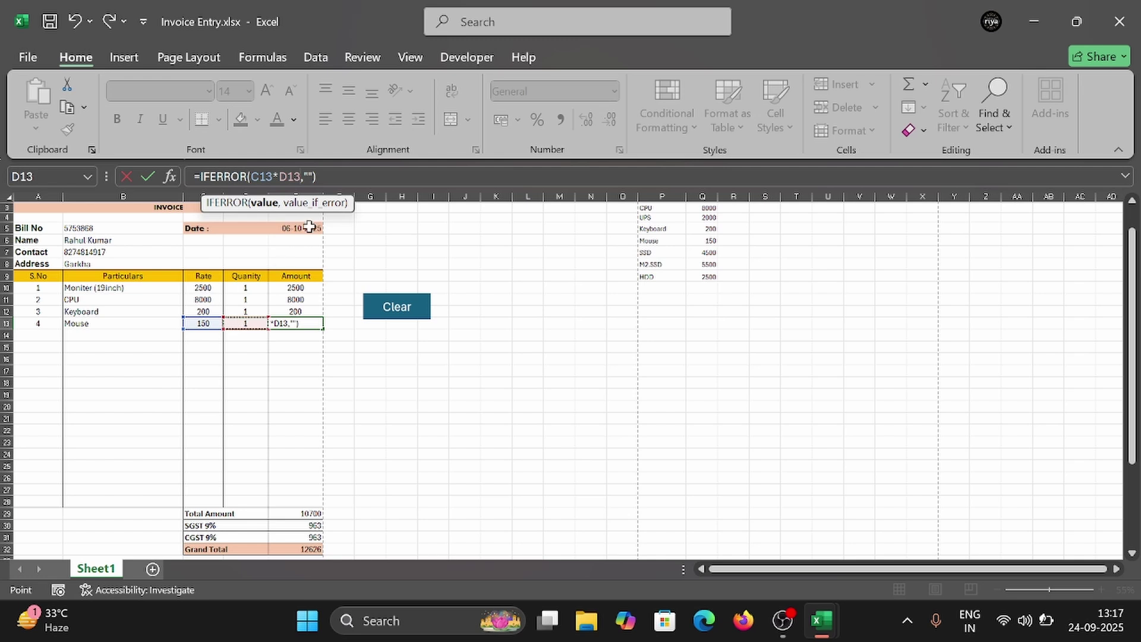
left_click(335, 169)
key("Return")
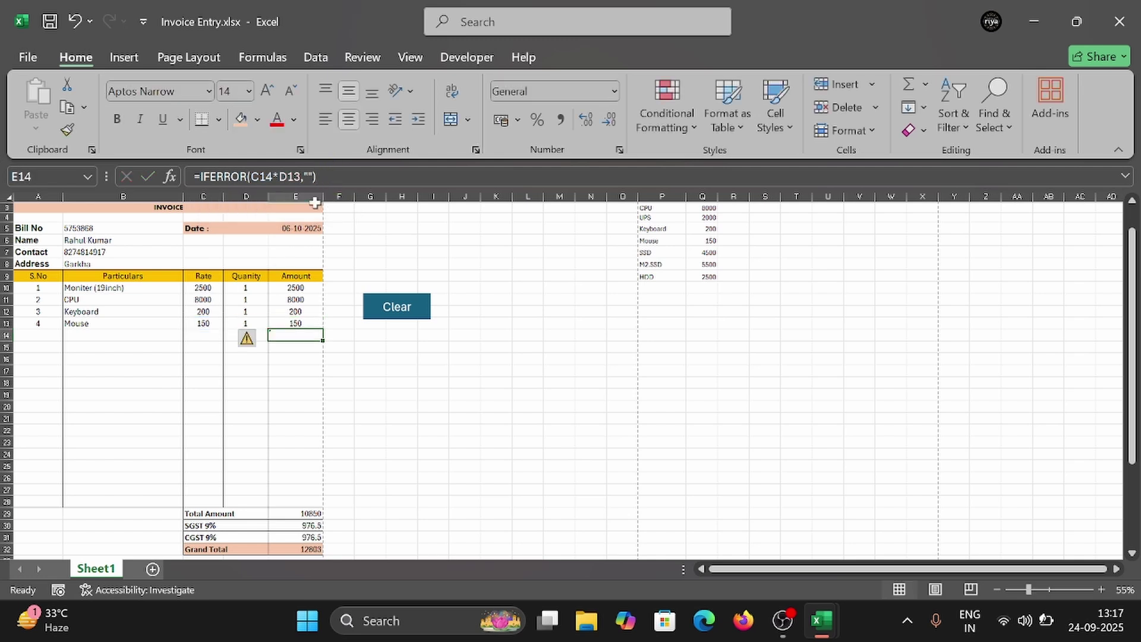
Step: Ignore the inconsistent formula warning on E14
left_click(264, 342)
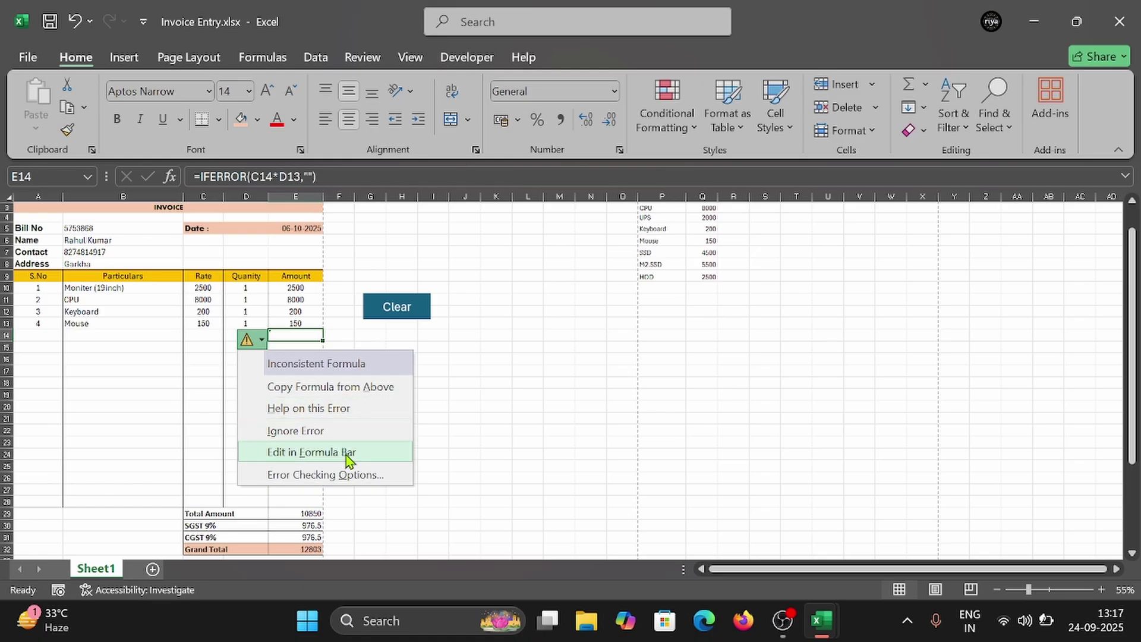
left_click(339, 474)
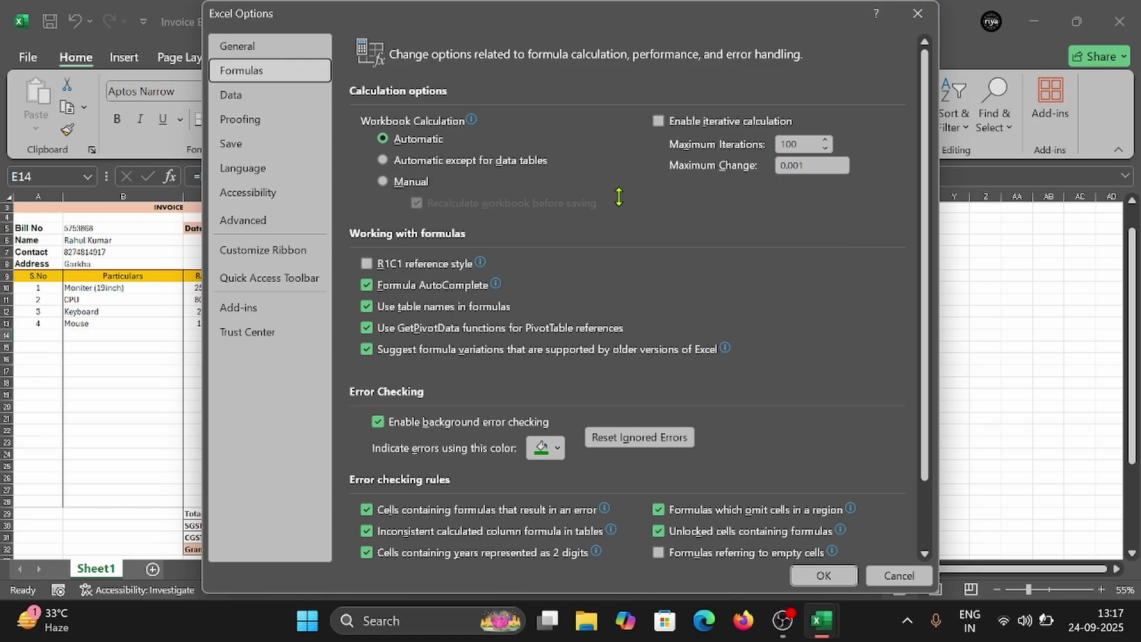
key("Escape")
left_click(261, 342)
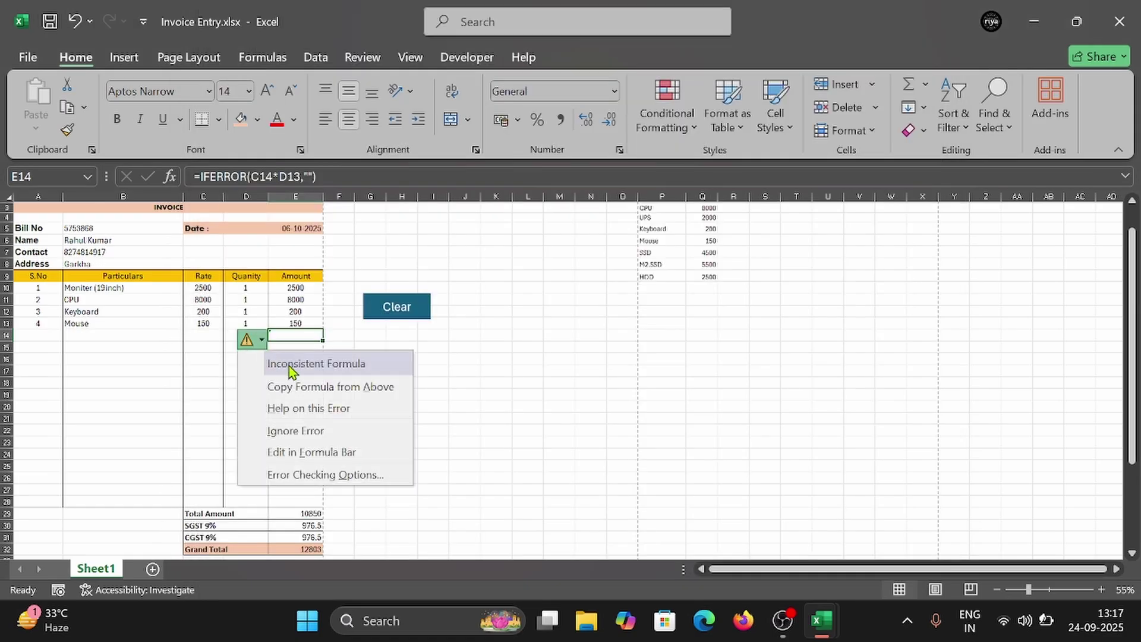
left_click(292, 429)
Step: Add M2.SSD as the fifth item in B14 with quantity 2
left_click(181, 358)
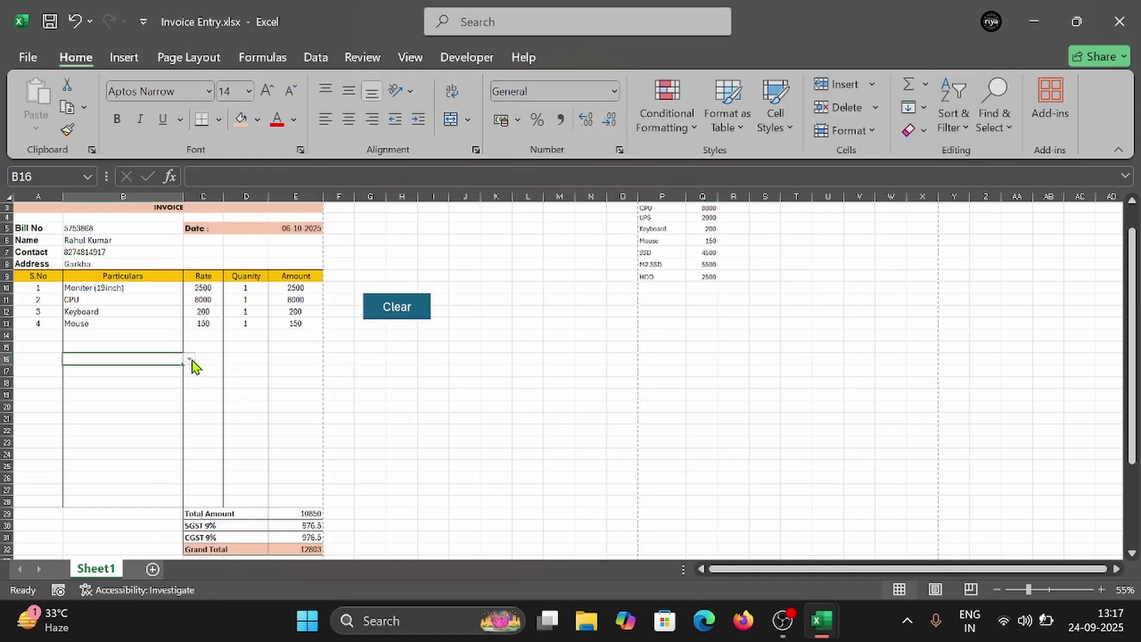
left_click(138, 337)
left_click(188, 336)
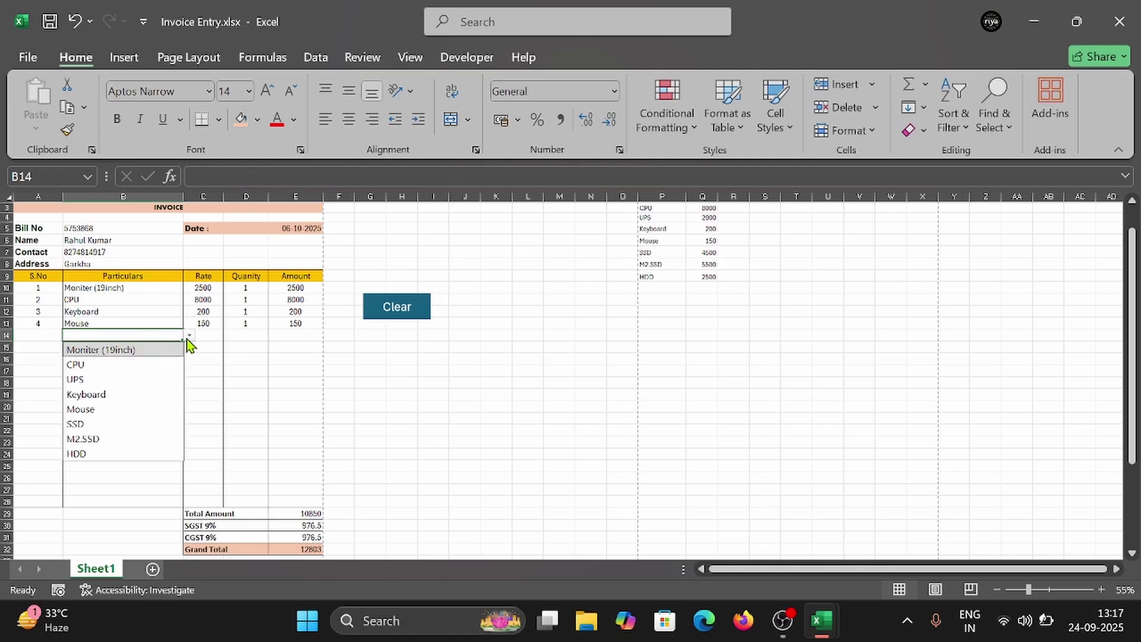
left_click(101, 440)
left_click(246, 338)
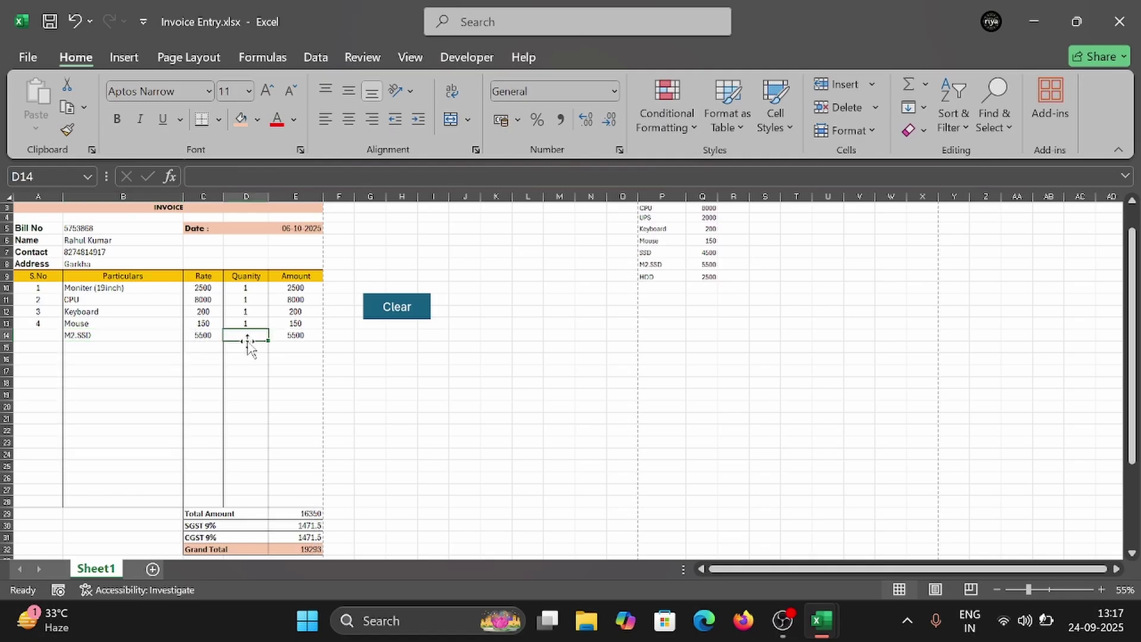
type("1")
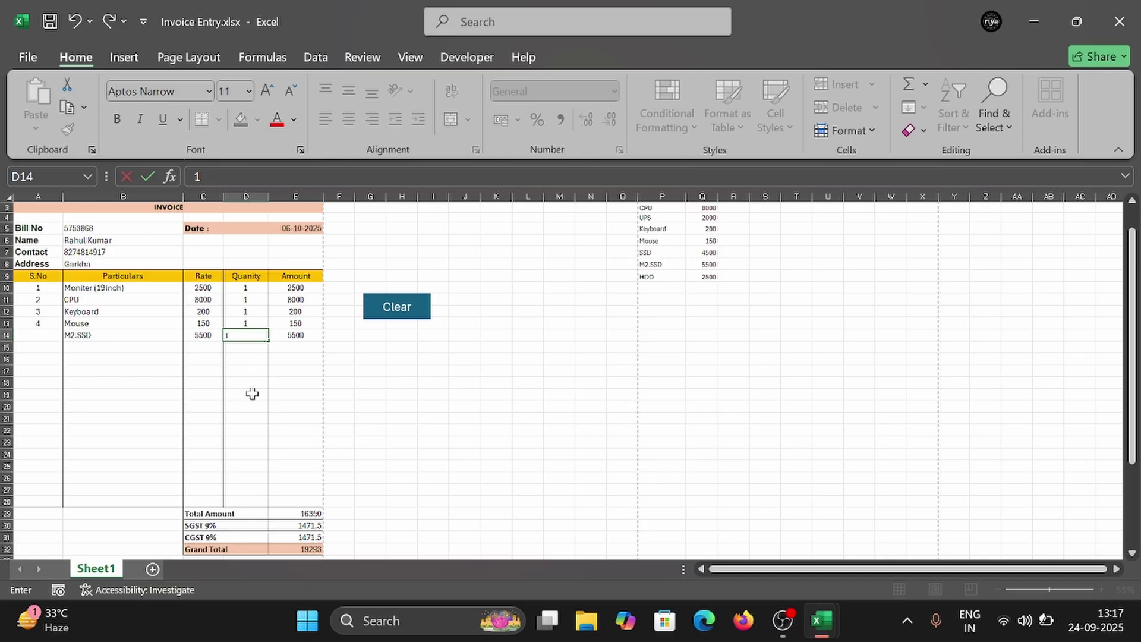
left_click(249, 394)
left_click(247, 335)
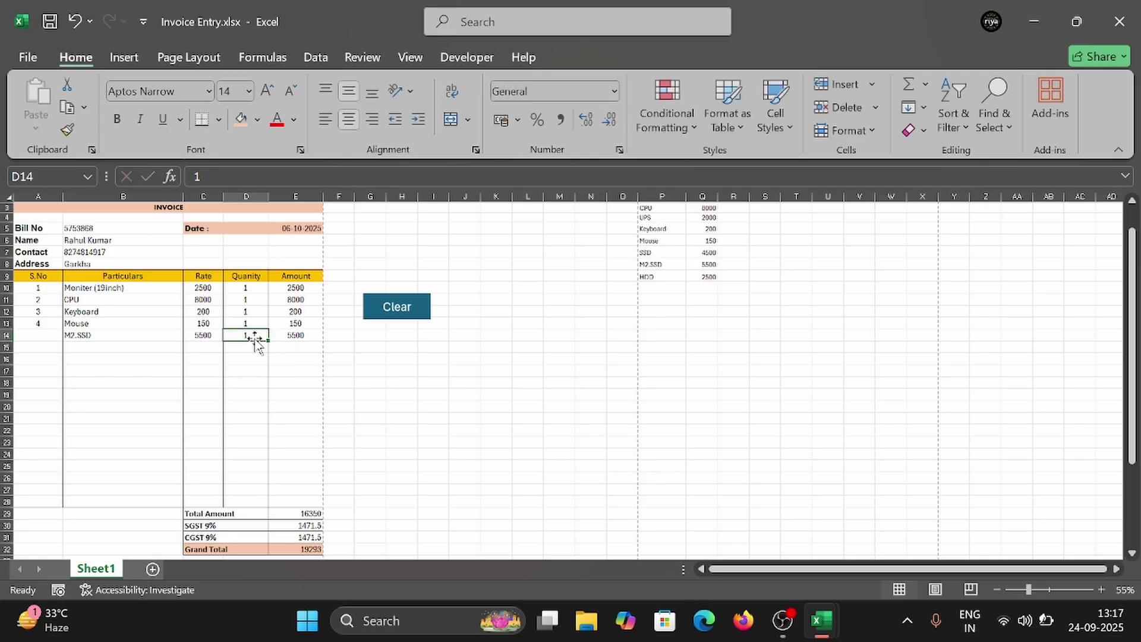
type("2")
left_click(251, 391)
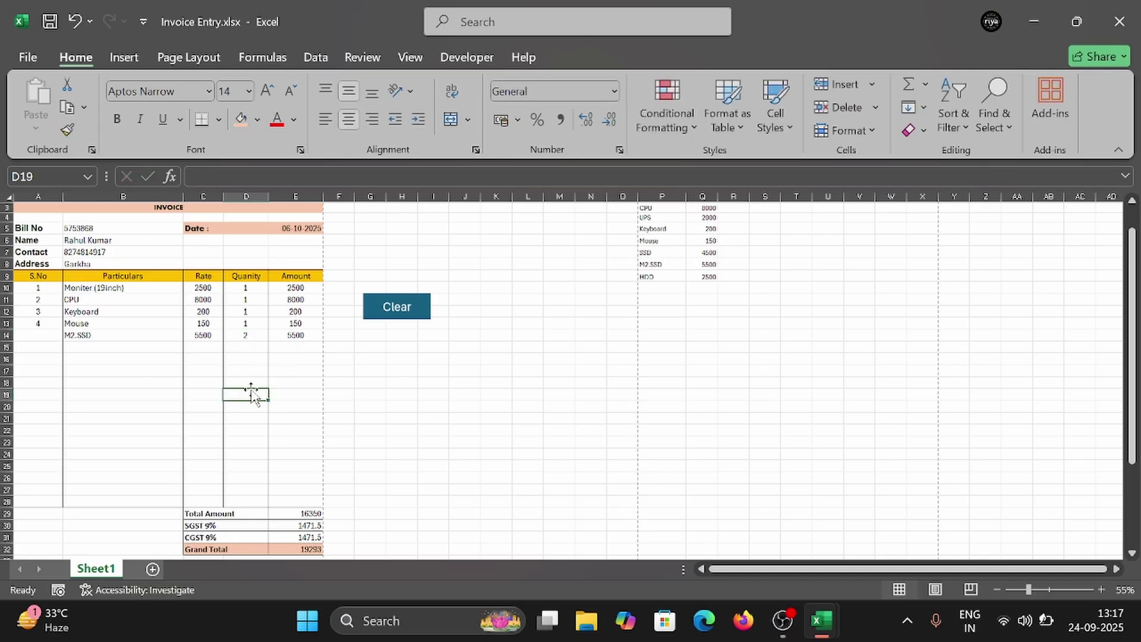
left_click(241, 347)
left_click_drag(241, 342, 244, 336)
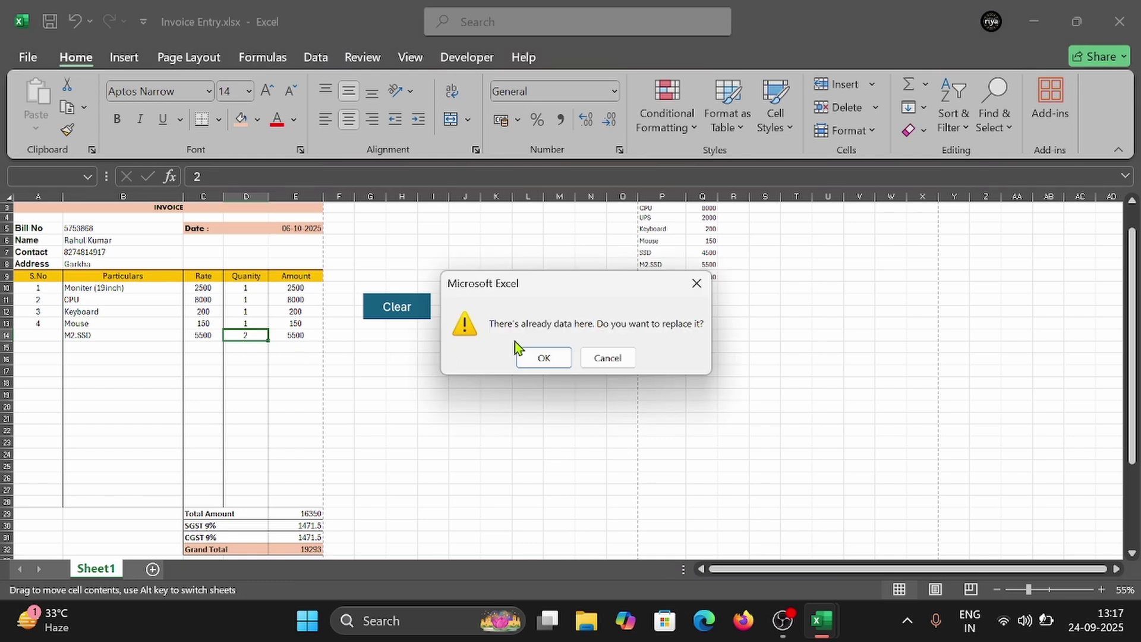
key("Escape")
Step: Delete E14's broken formula and fill E13's Amount formula down to E28
left_click(279, 336)
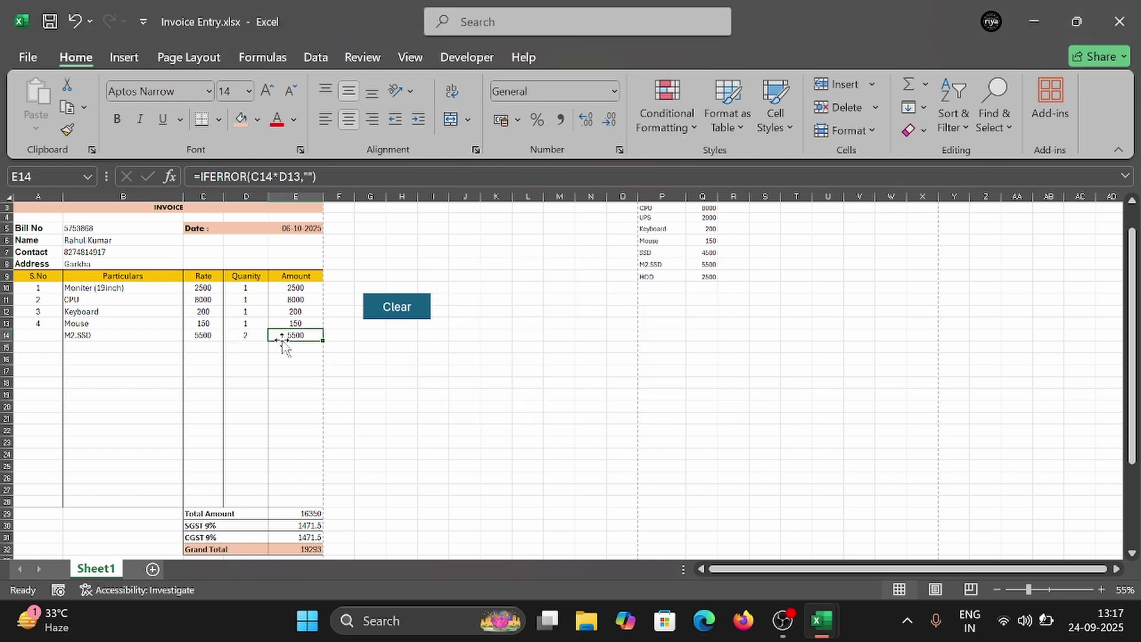
left_click(293, 178)
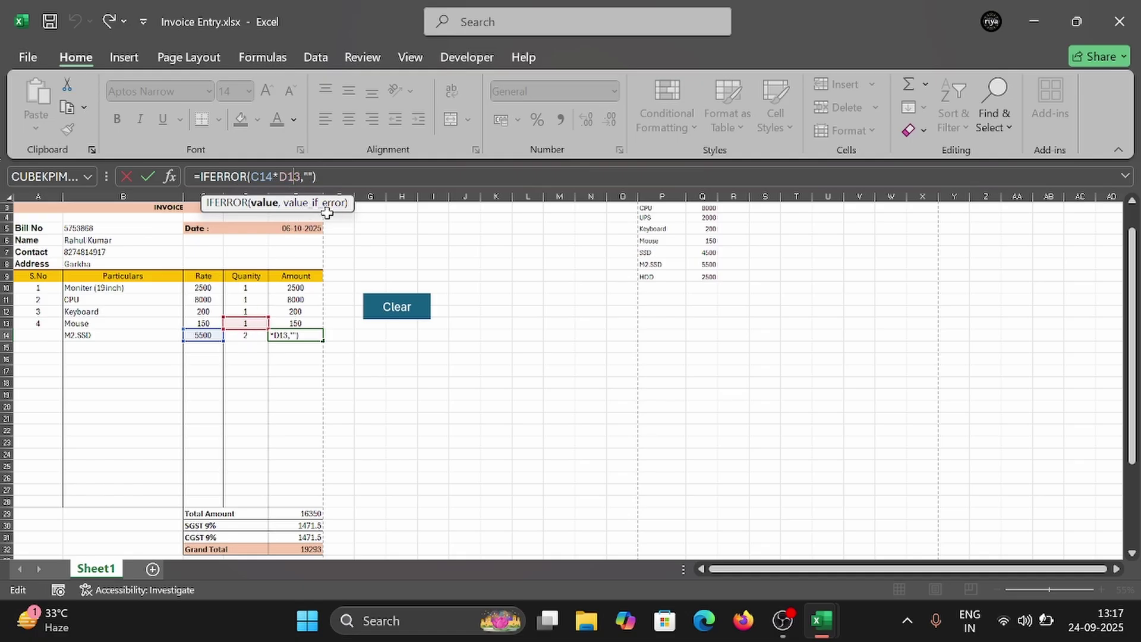
key("BackSpace")
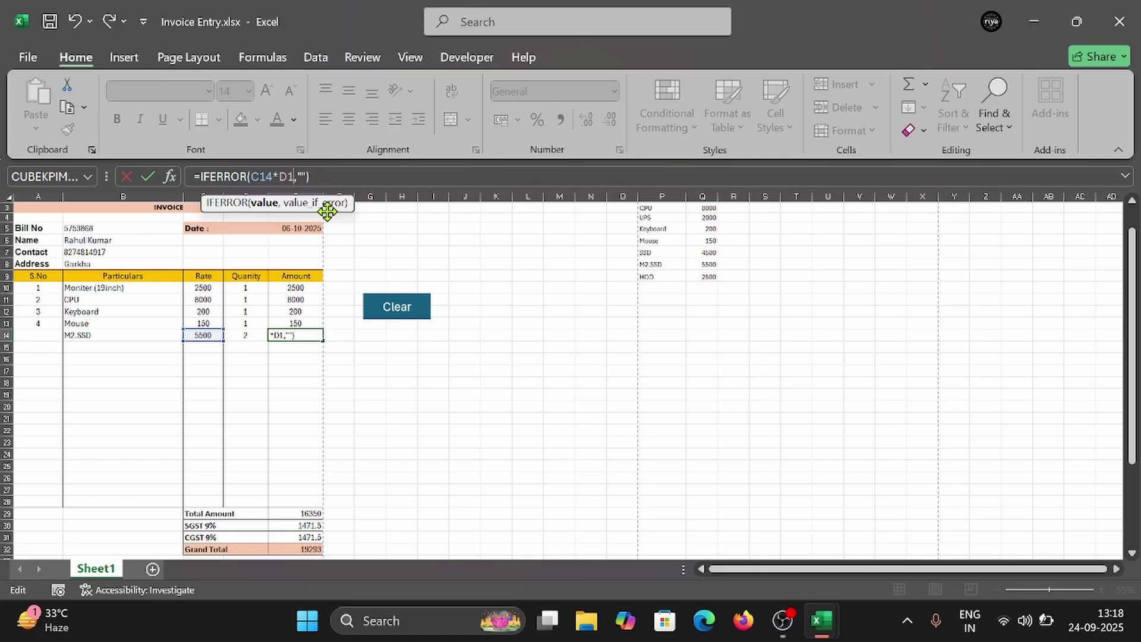
key("BackSpace")
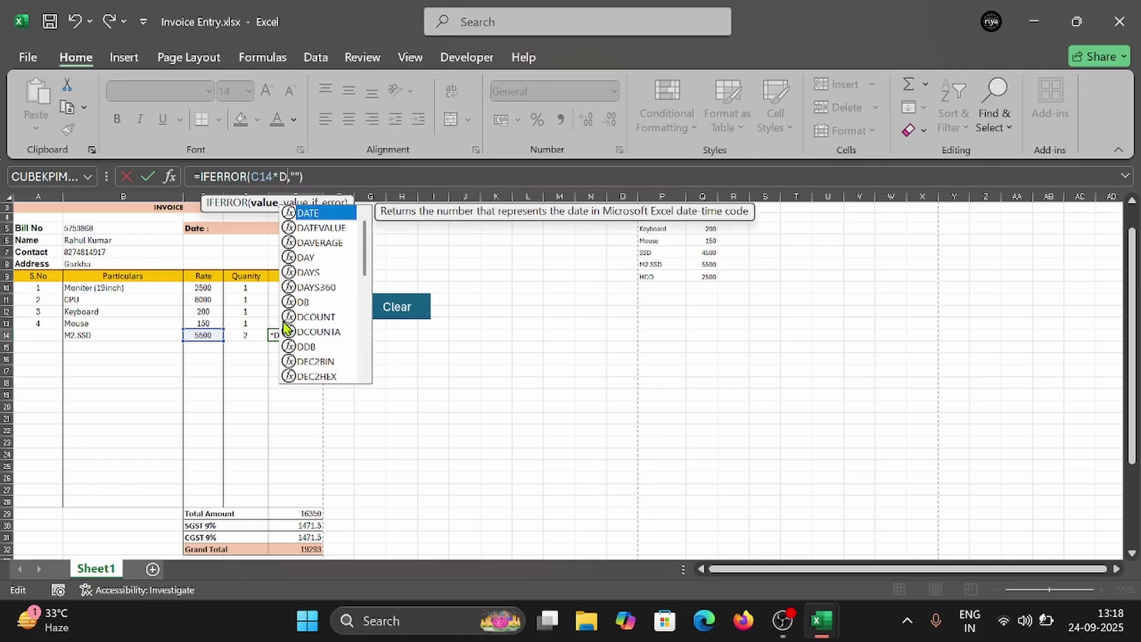
left_click(244, 336)
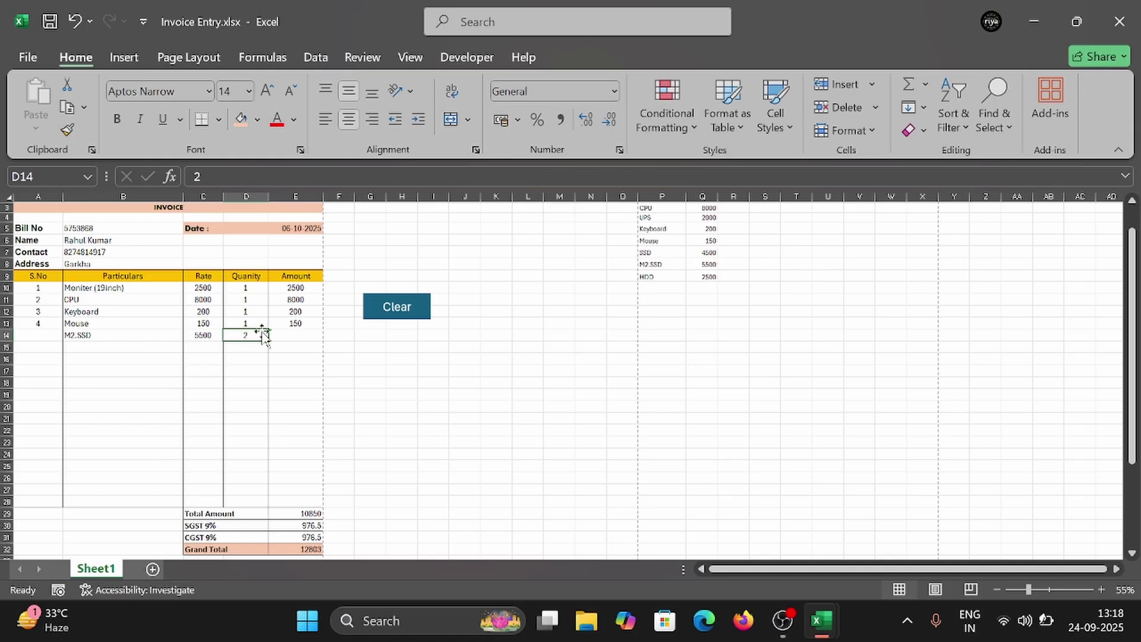
left_click(290, 335)
key("Delete")
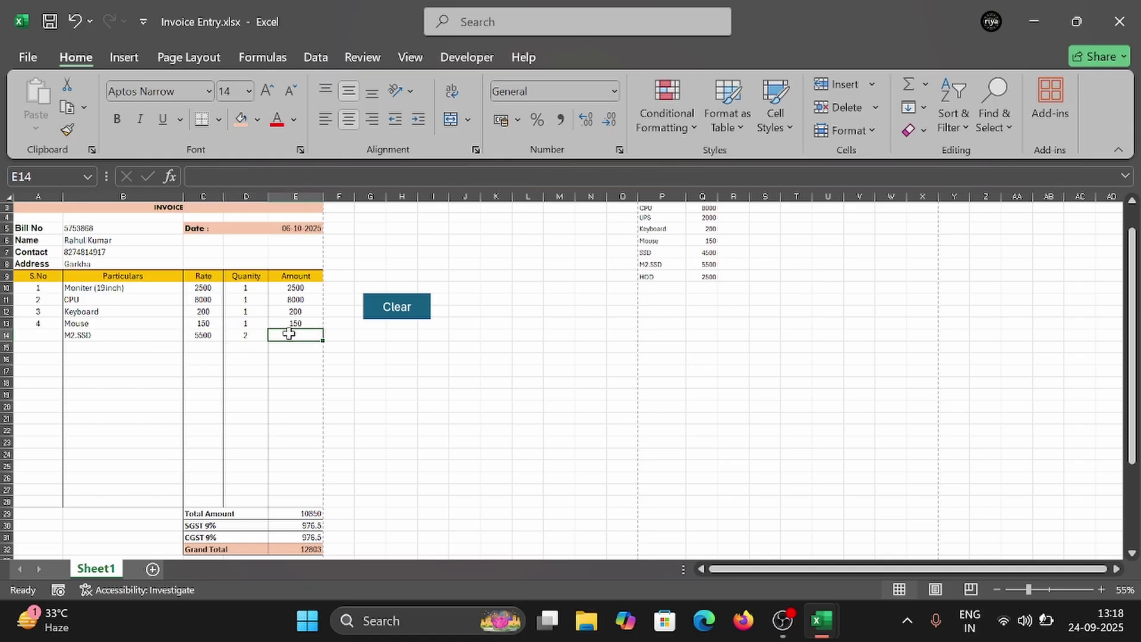
left_click(285, 324)
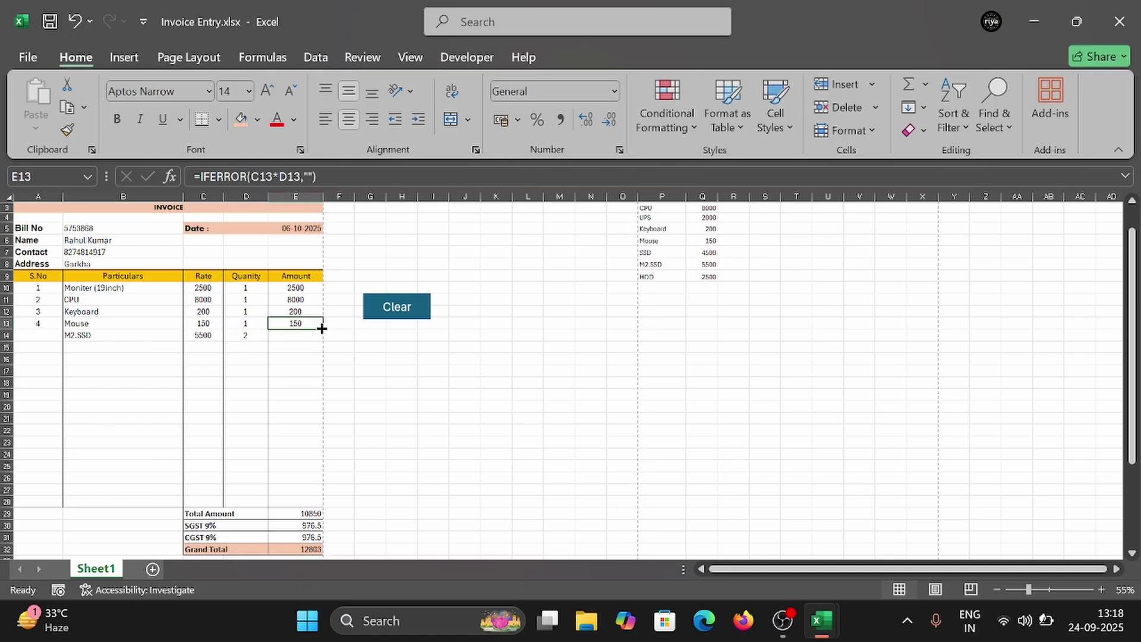
left_click_drag(321, 328, 328, 507)
left_click(293, 434)
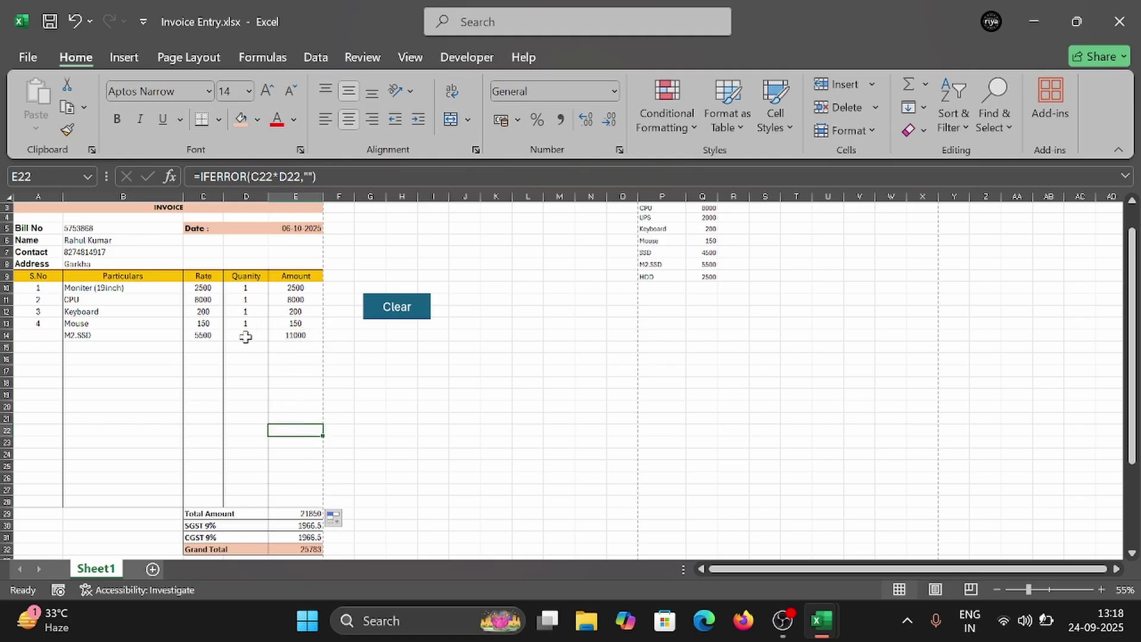
Step: Number items 5 and 6, and add SSD in B15 with quantity 1
left_click(42, 335)
type("5")
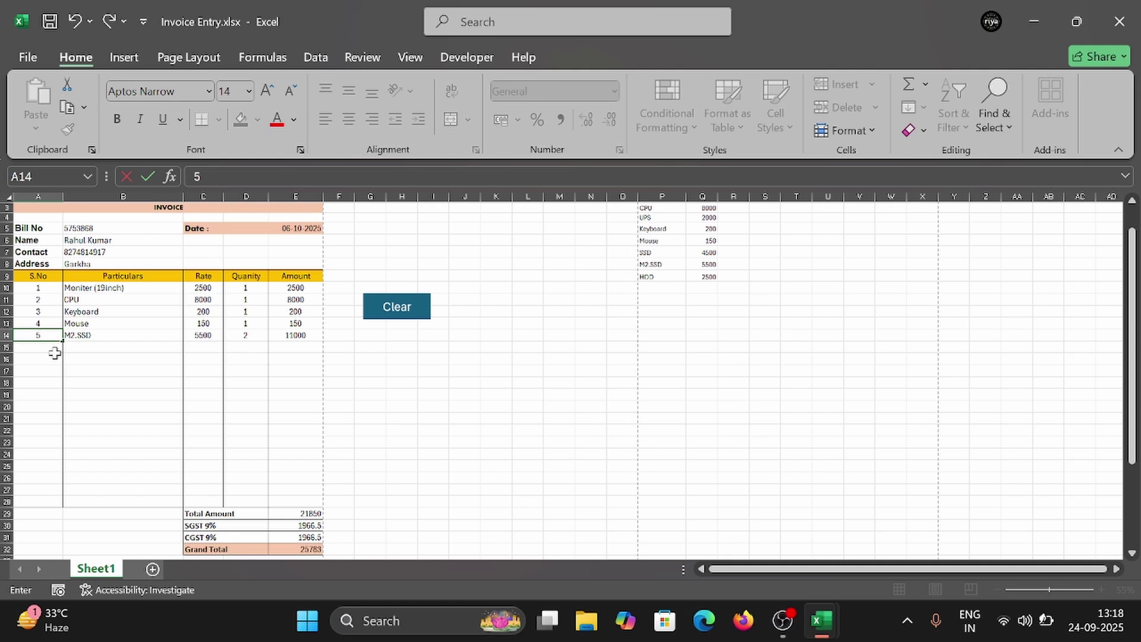
key("Return")
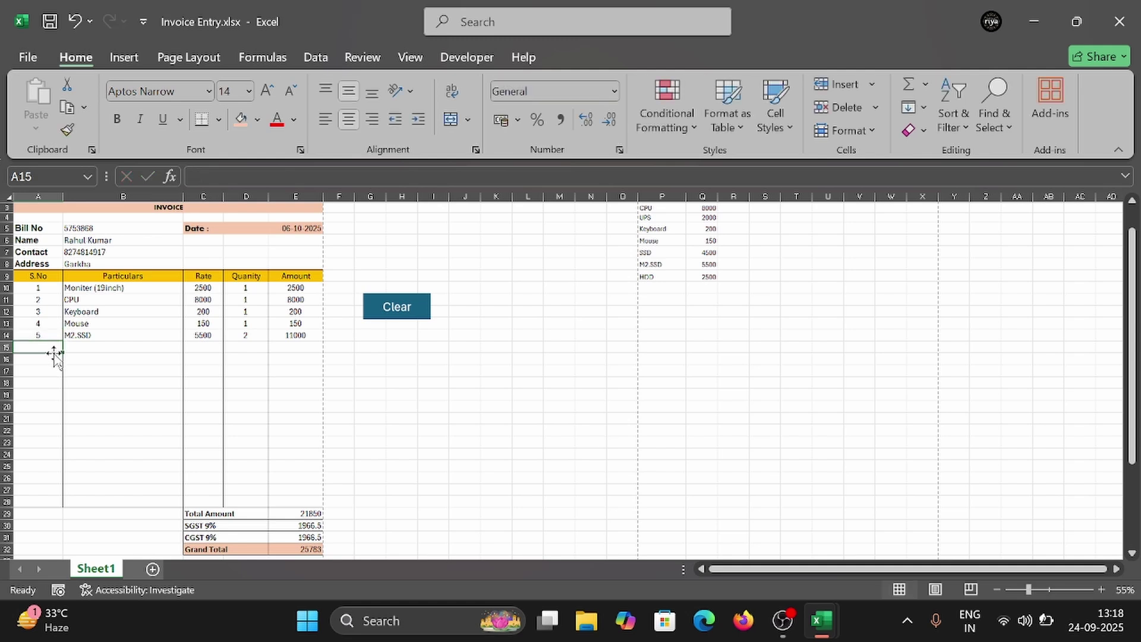
type("6")
key("Tab")
left_click(190, 348)
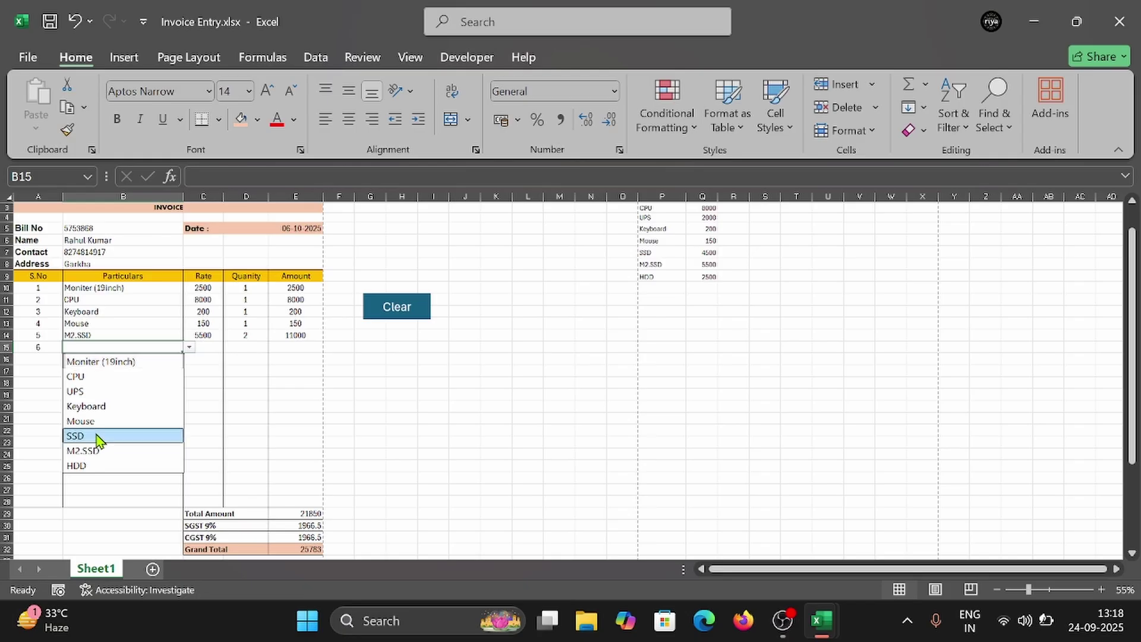
key("Return")
left_click(246, 348)
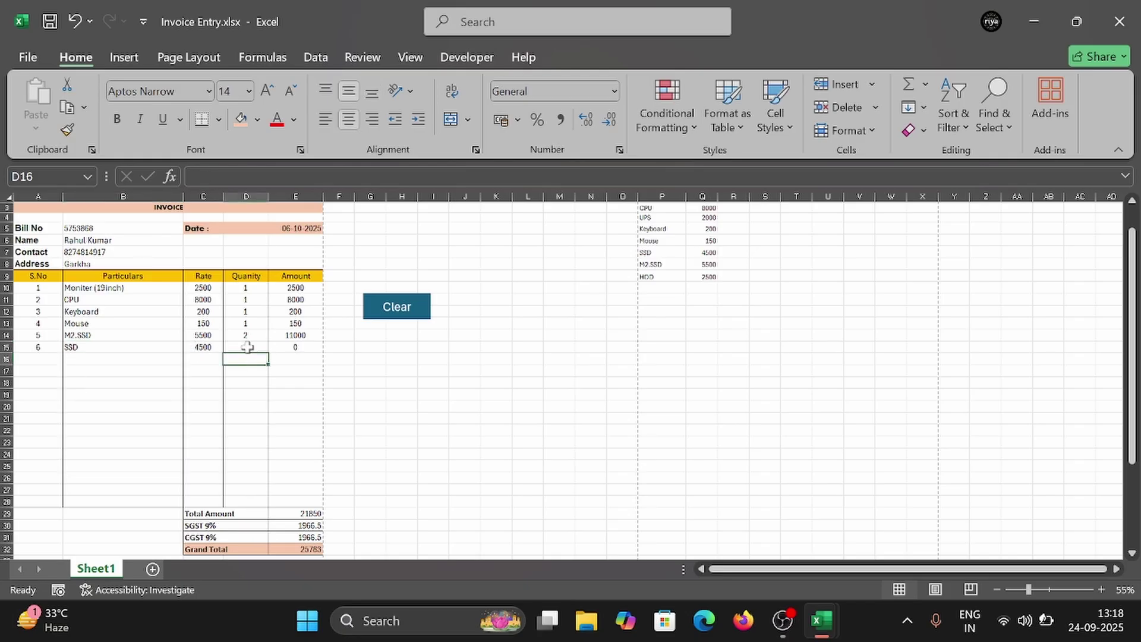
type("1")
left_click(249, 394)
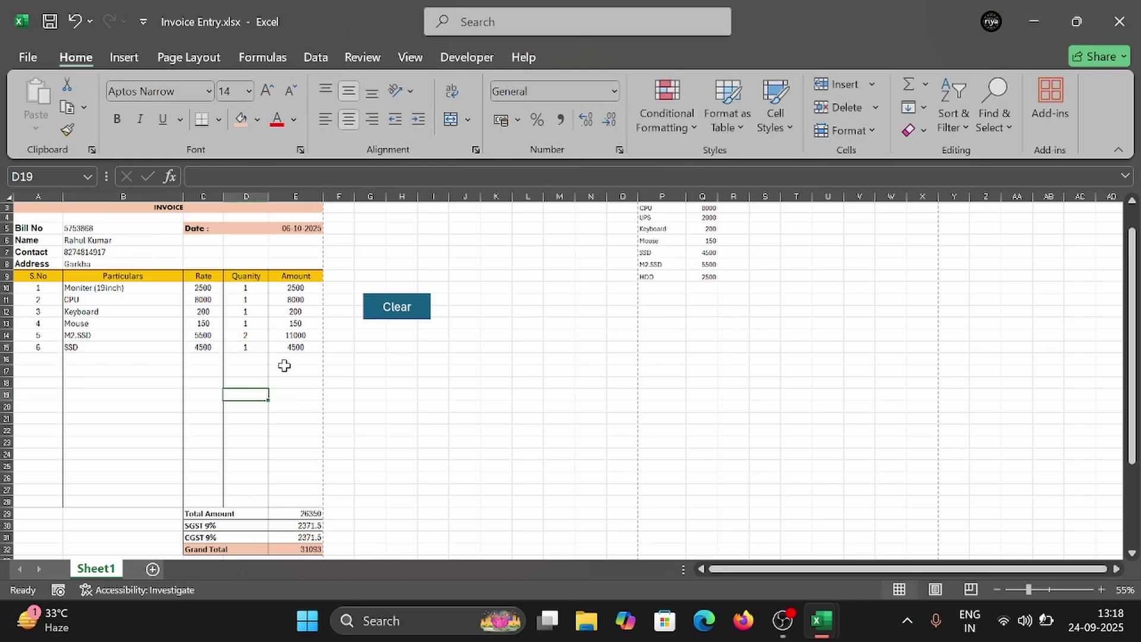
Step: Preview the invoice for printing, then empty it with the Clear button
scroll(288, 451, "down", 3)
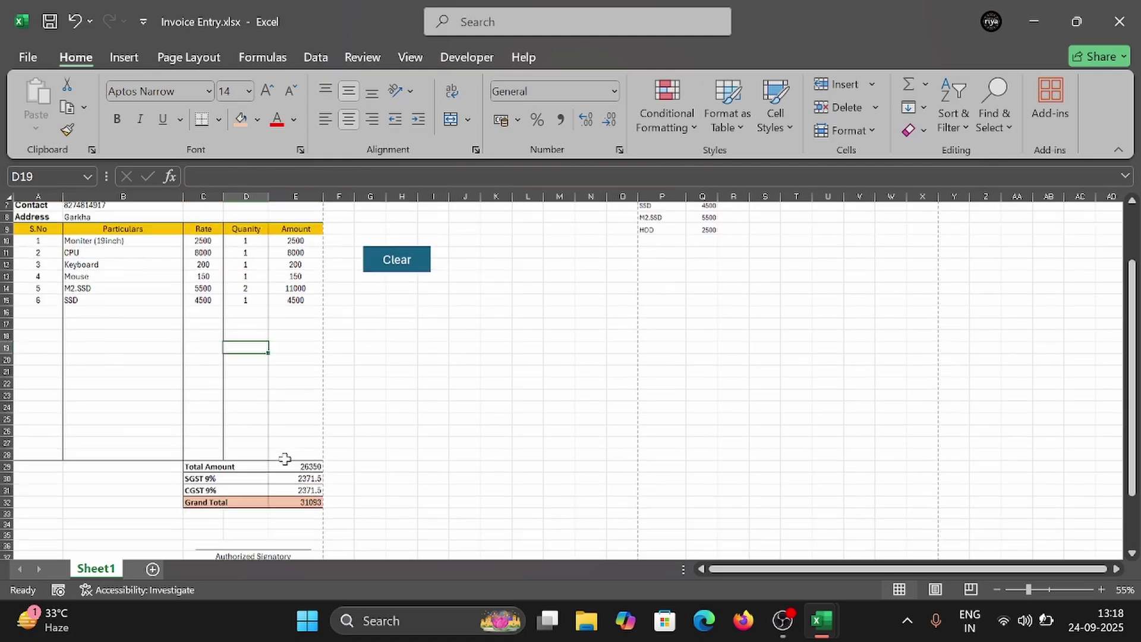
scroll(287, 449, "up", 1)
key("ctrl+p")
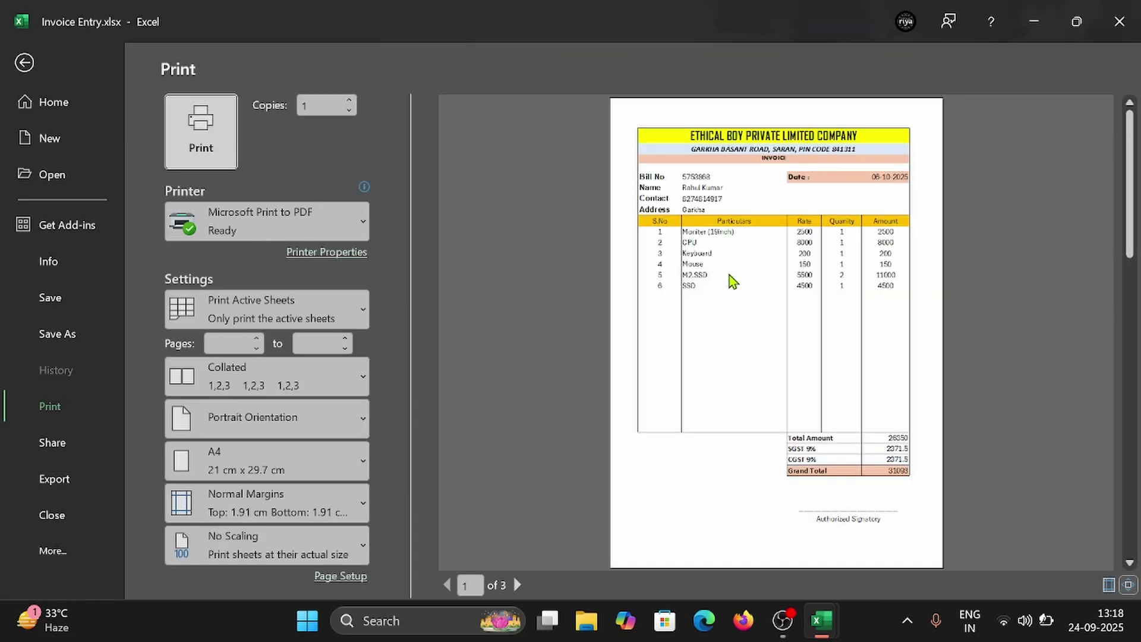
key("Escape")
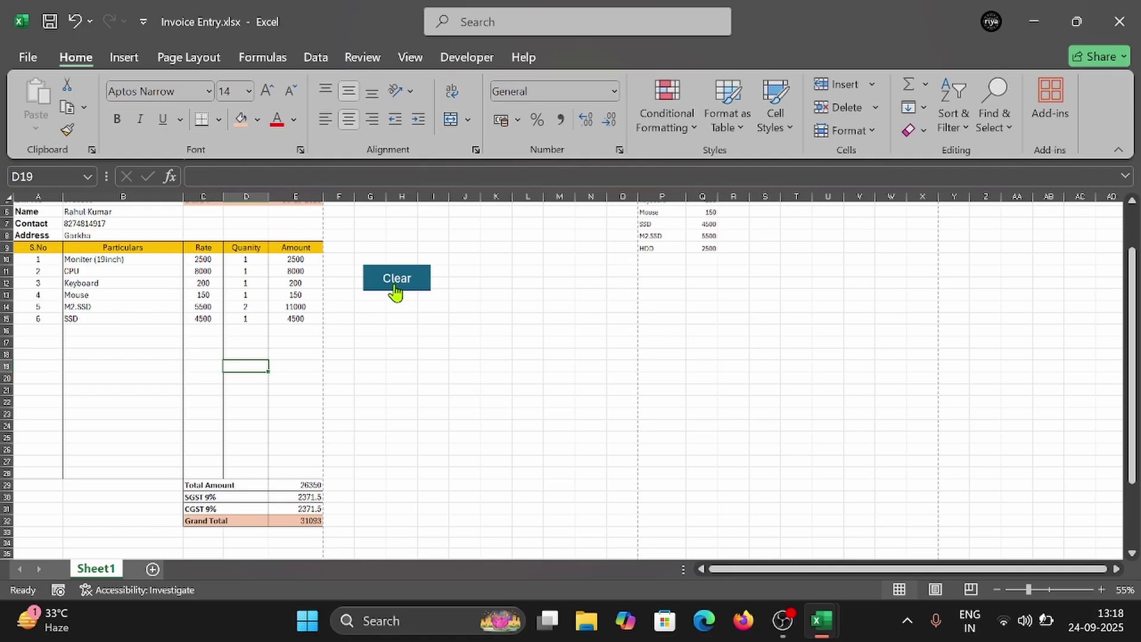
left_click(395, 285)
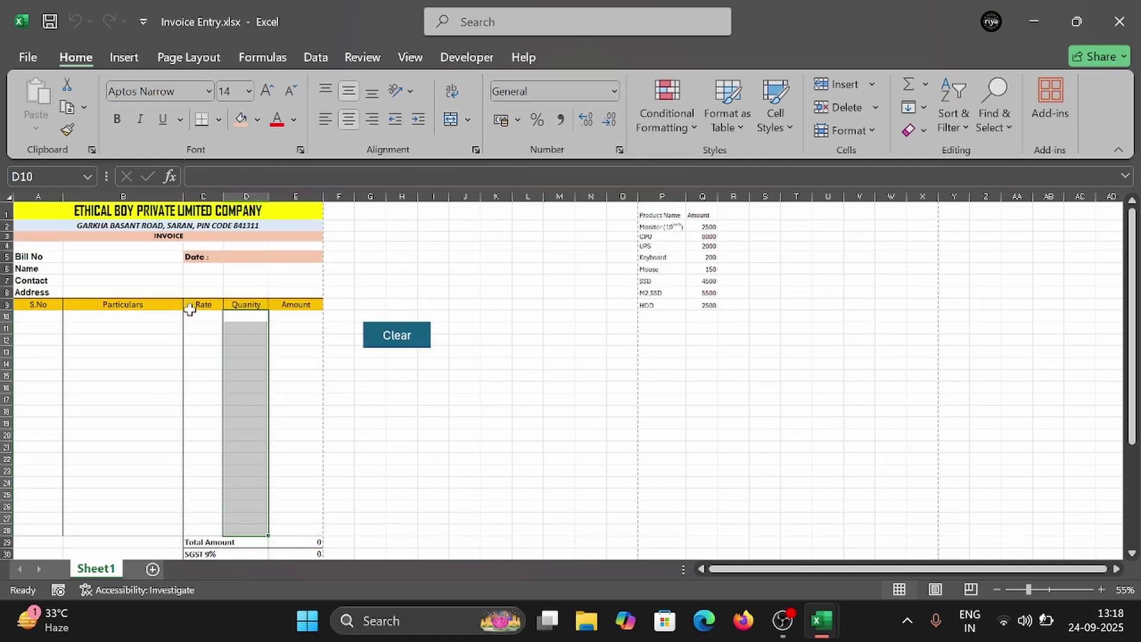